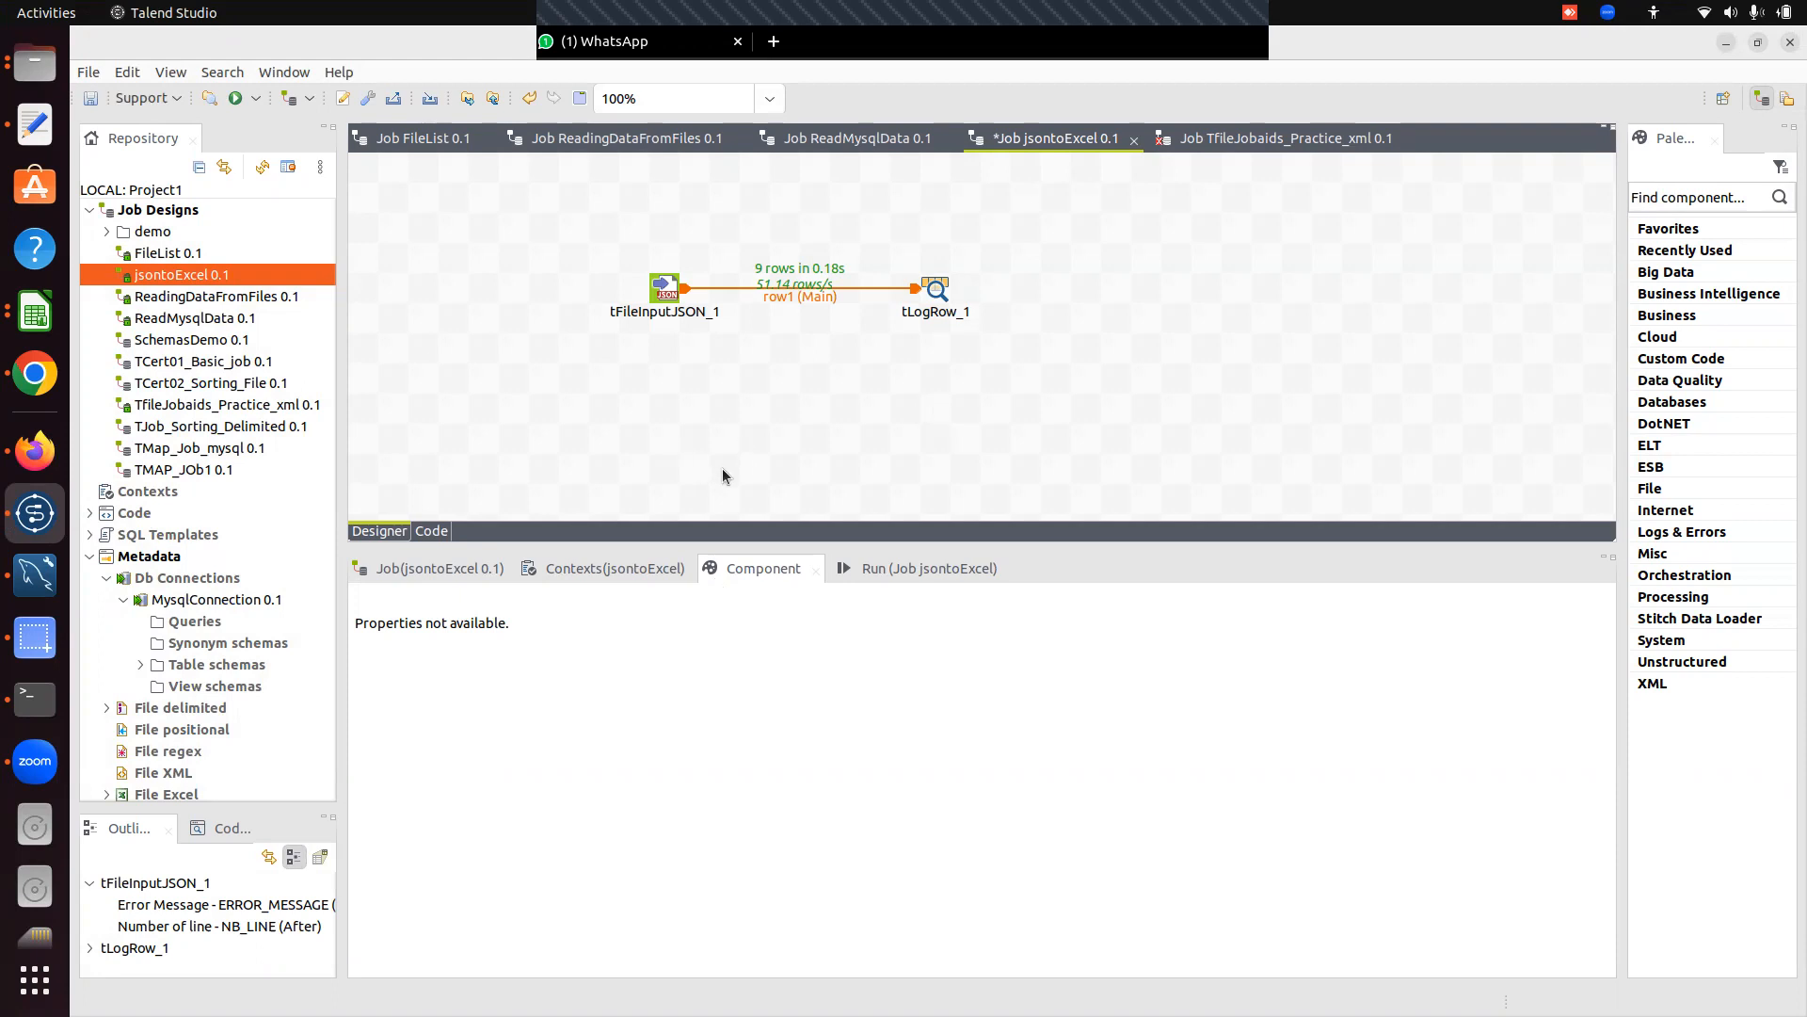
Switch to LibreOffice Calc and review the sheet's title and its two listed topics on Json XPath queries and MySQL components.
left_click(35, 310)
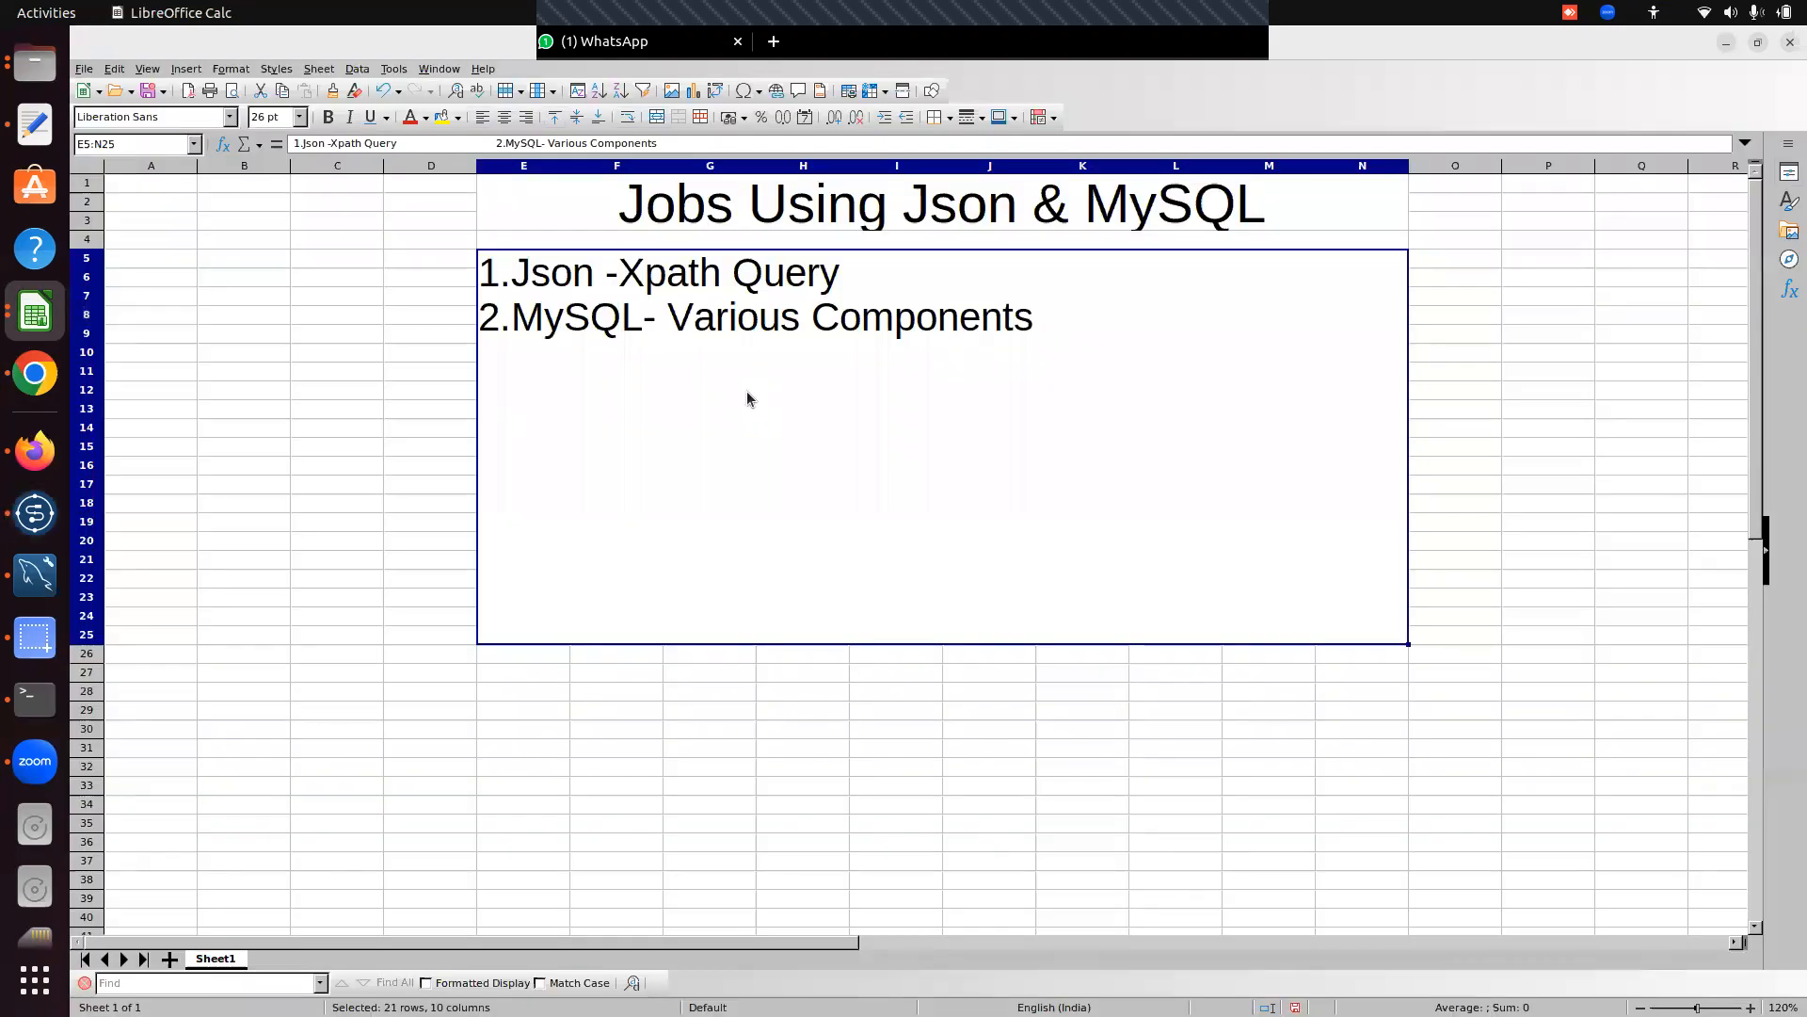
left_click(690, 210)
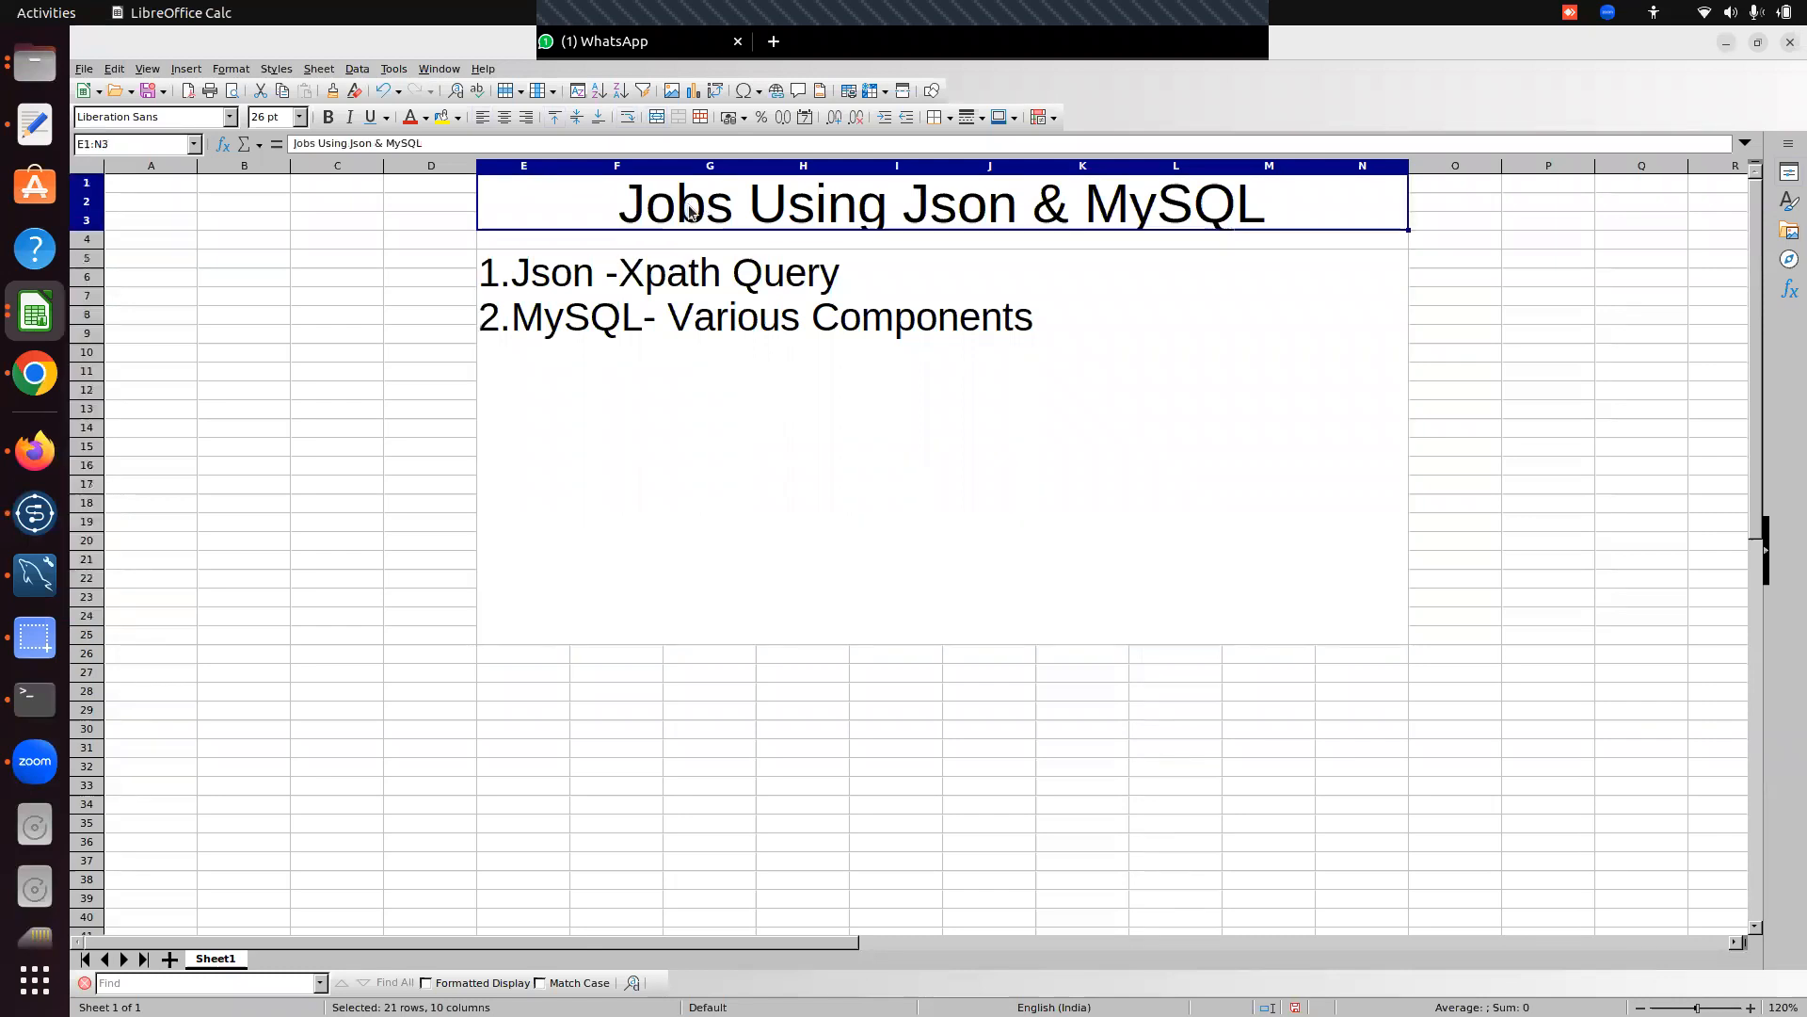
triple_click(691, 208)
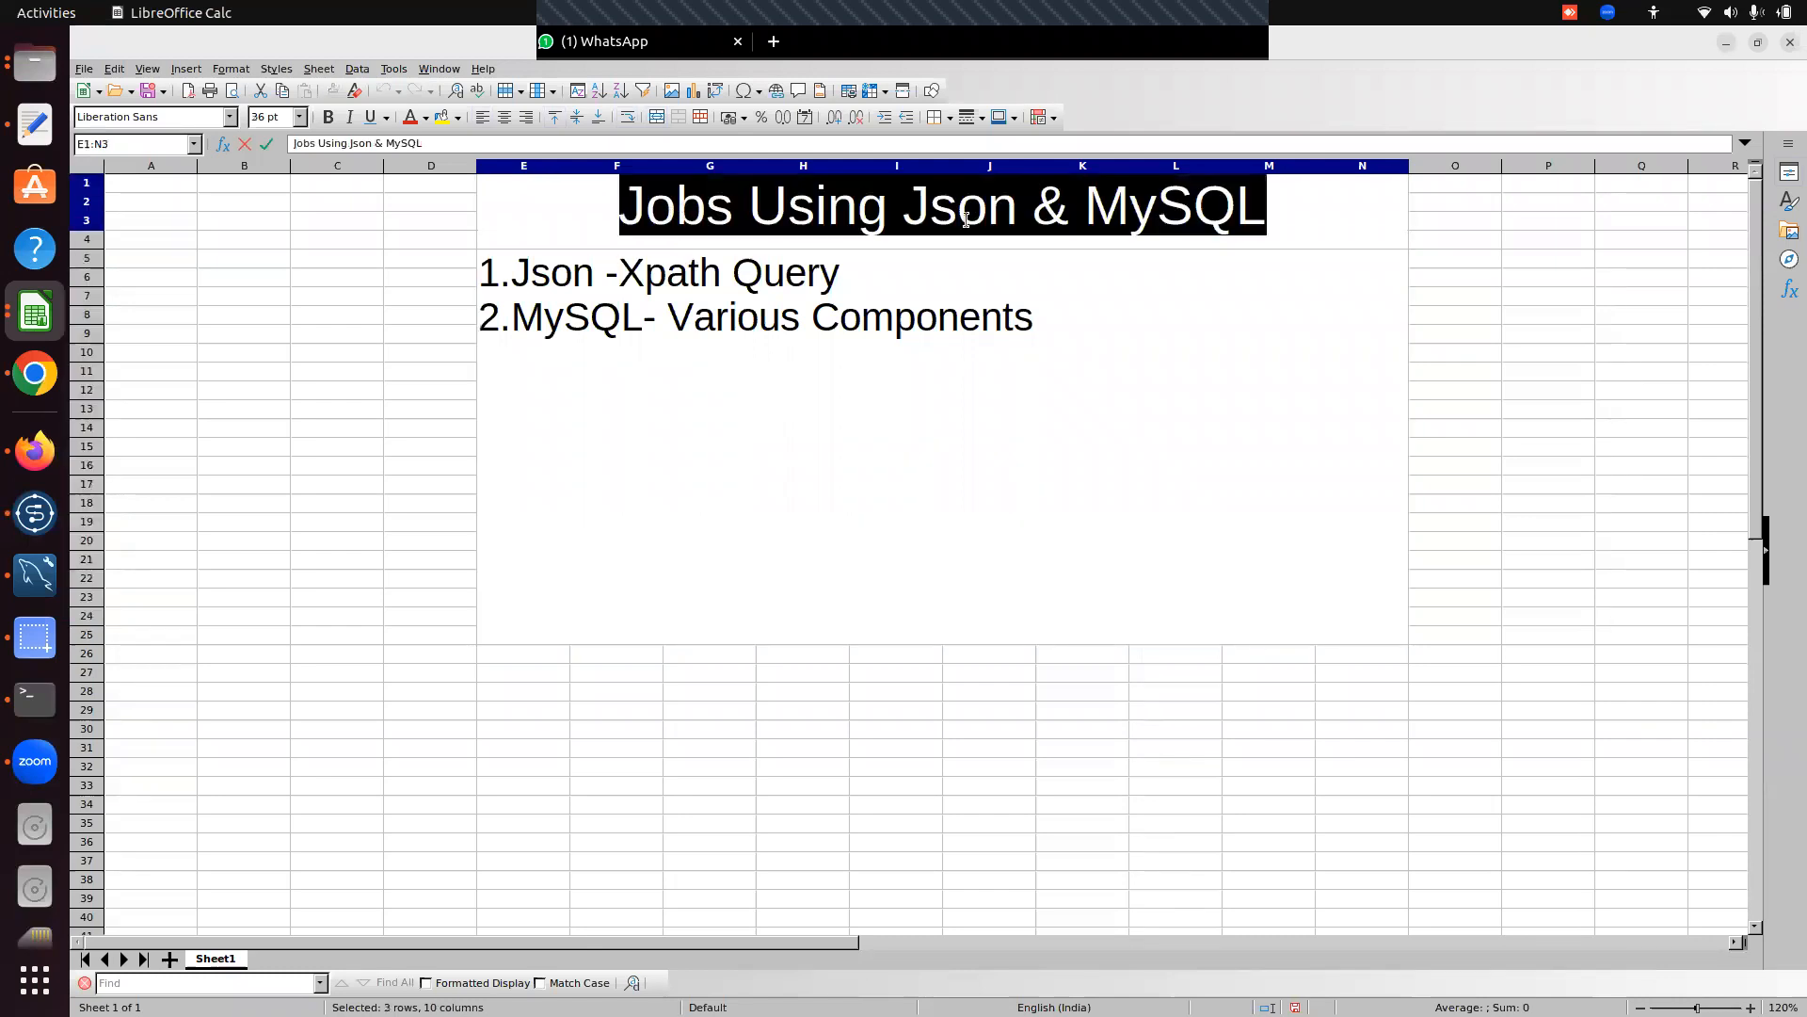
left_click(659, 282)
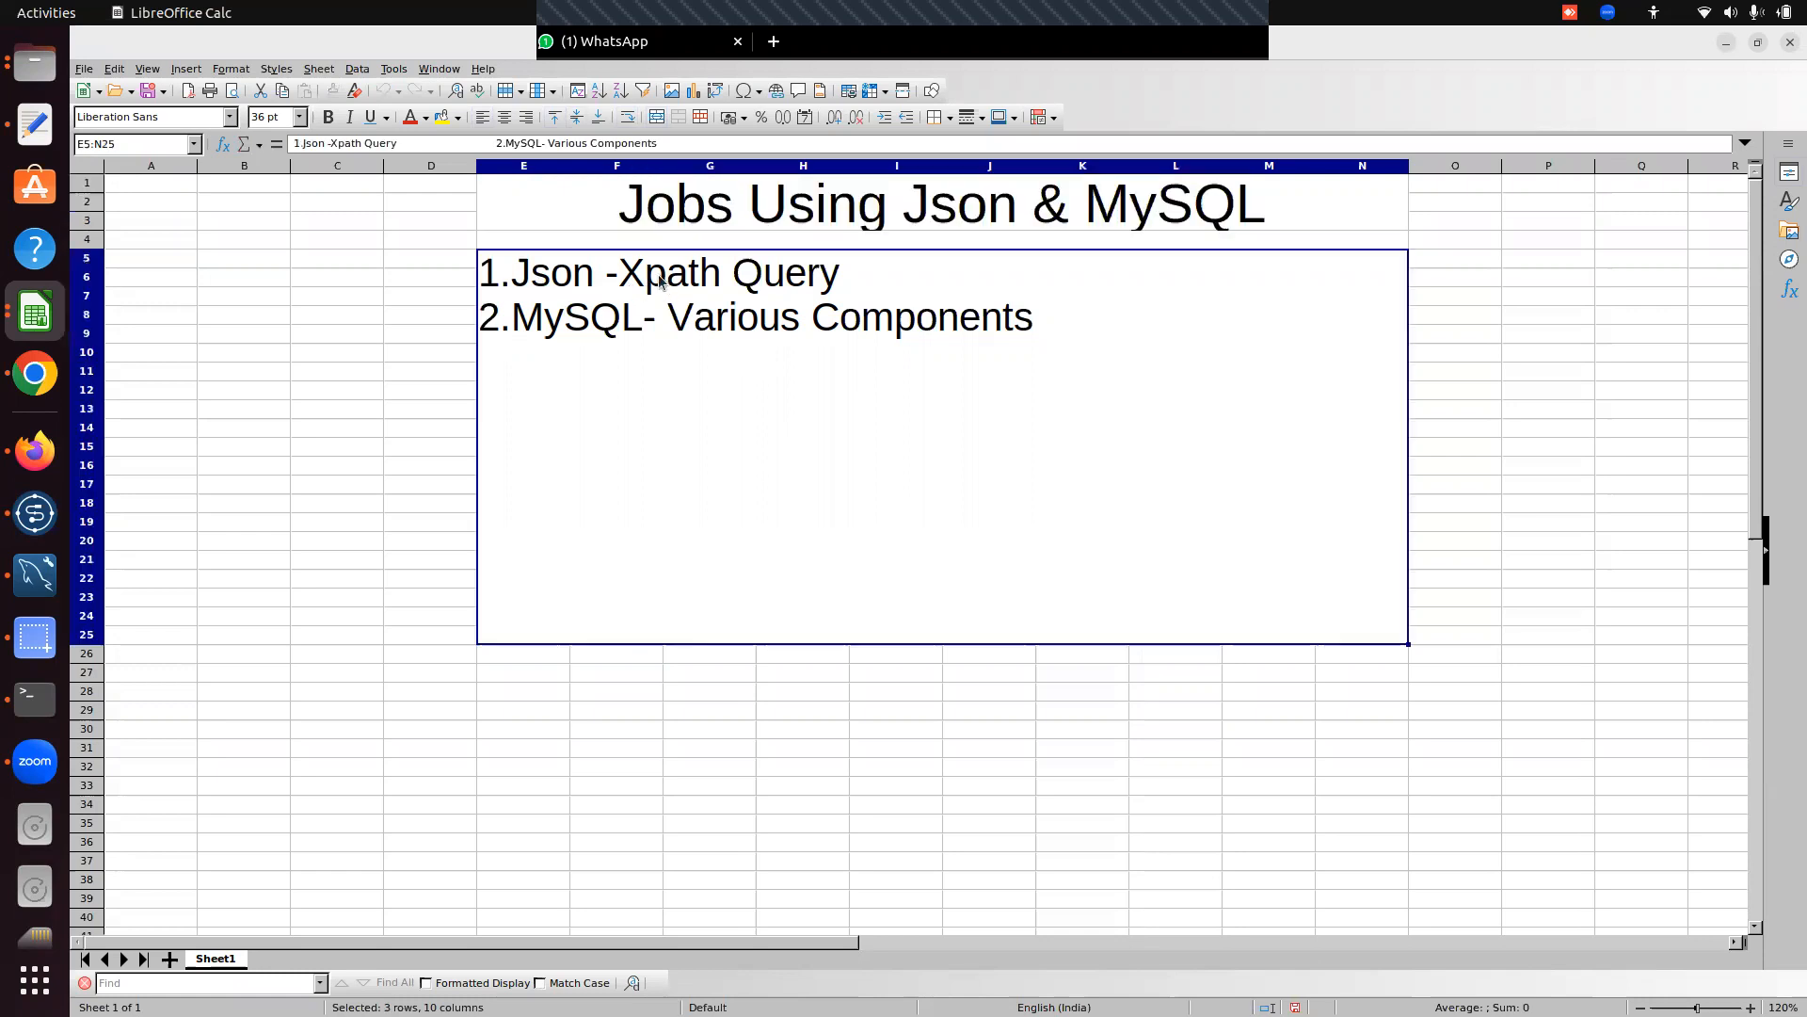
double_click(662, 280)
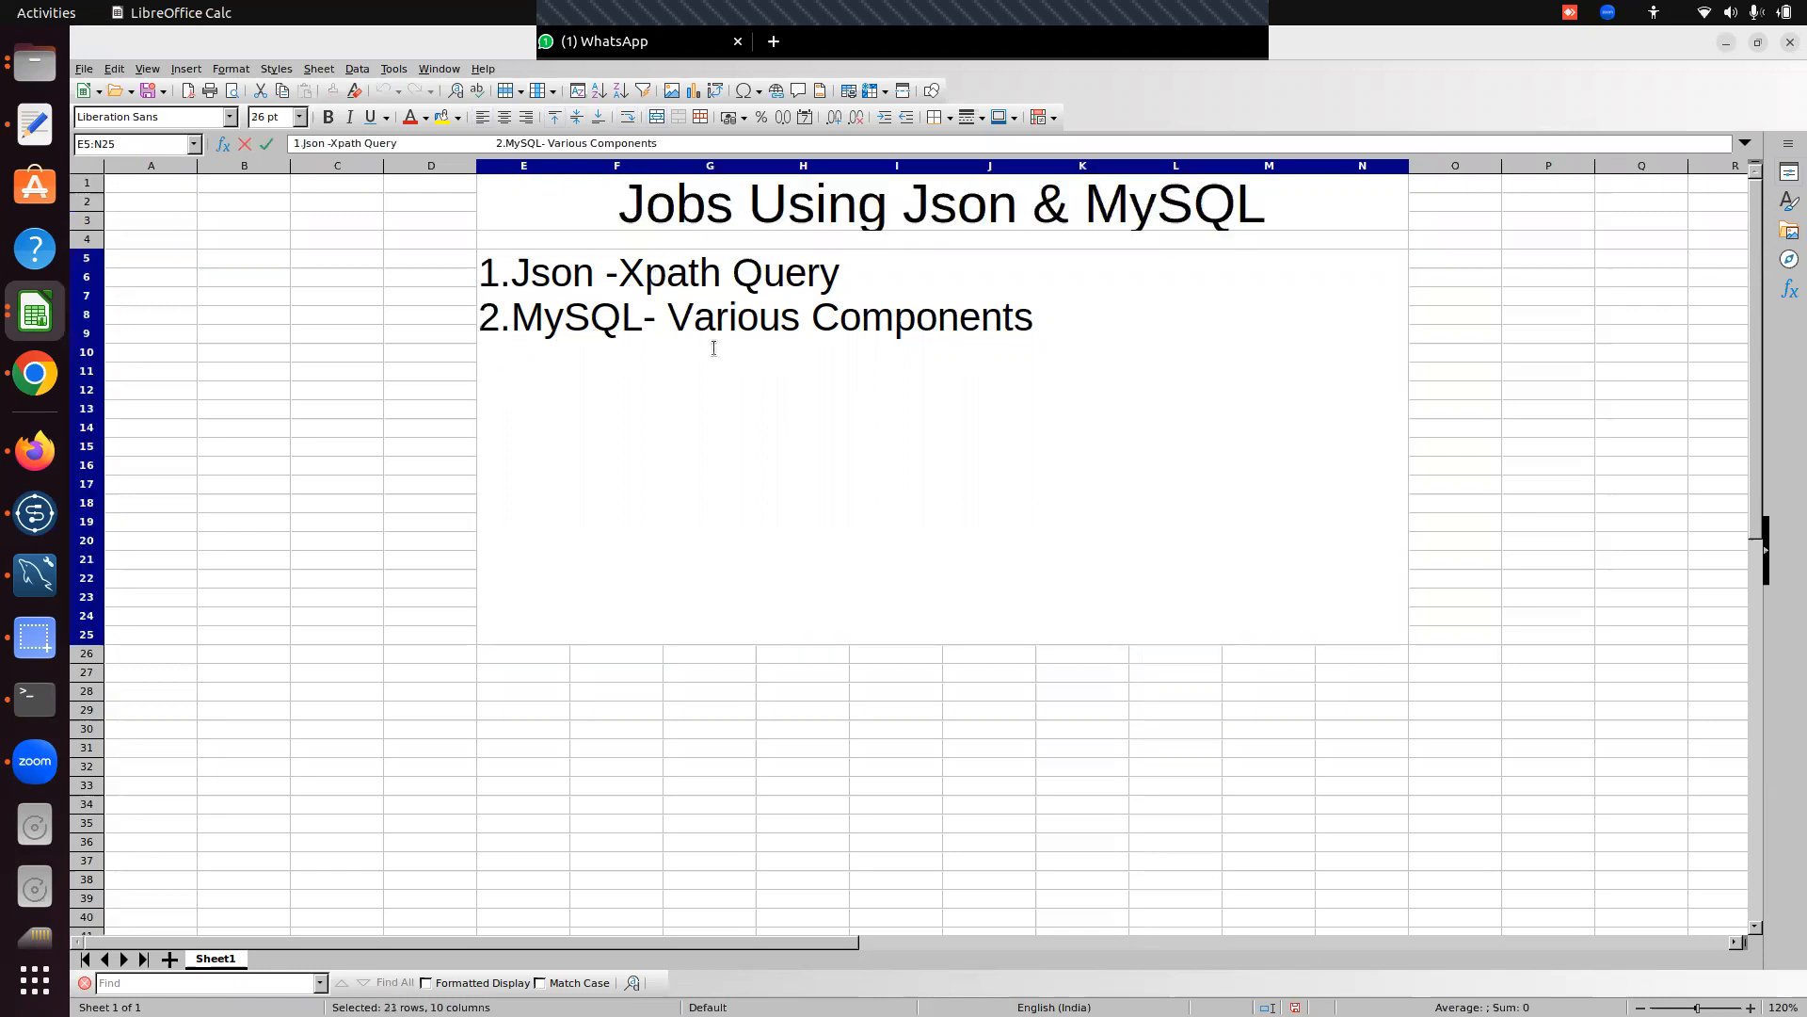
left_click(1068, 326)
double_click(720, 317)
left_click(303, 427)
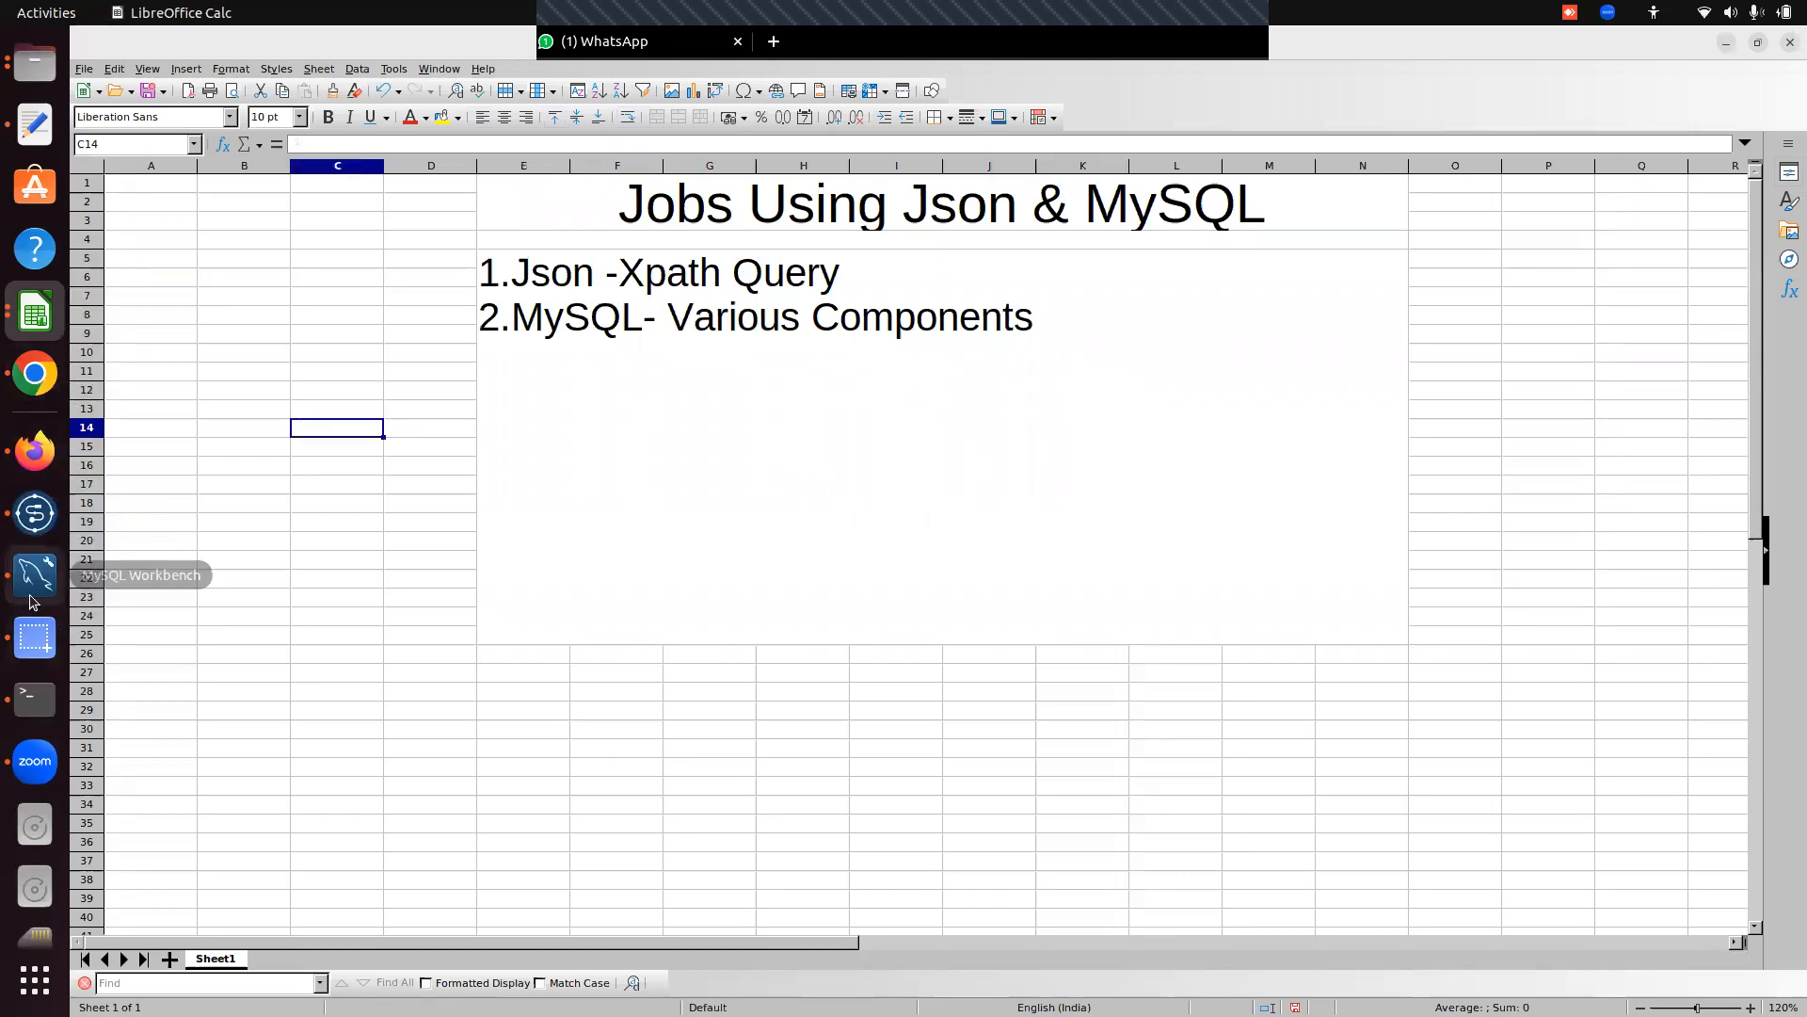
Switch to Talend Studio and add a second tFileInputJSON component to the jsontoExcel job, below tFileInputJSON_1.
left_click(28, 527)
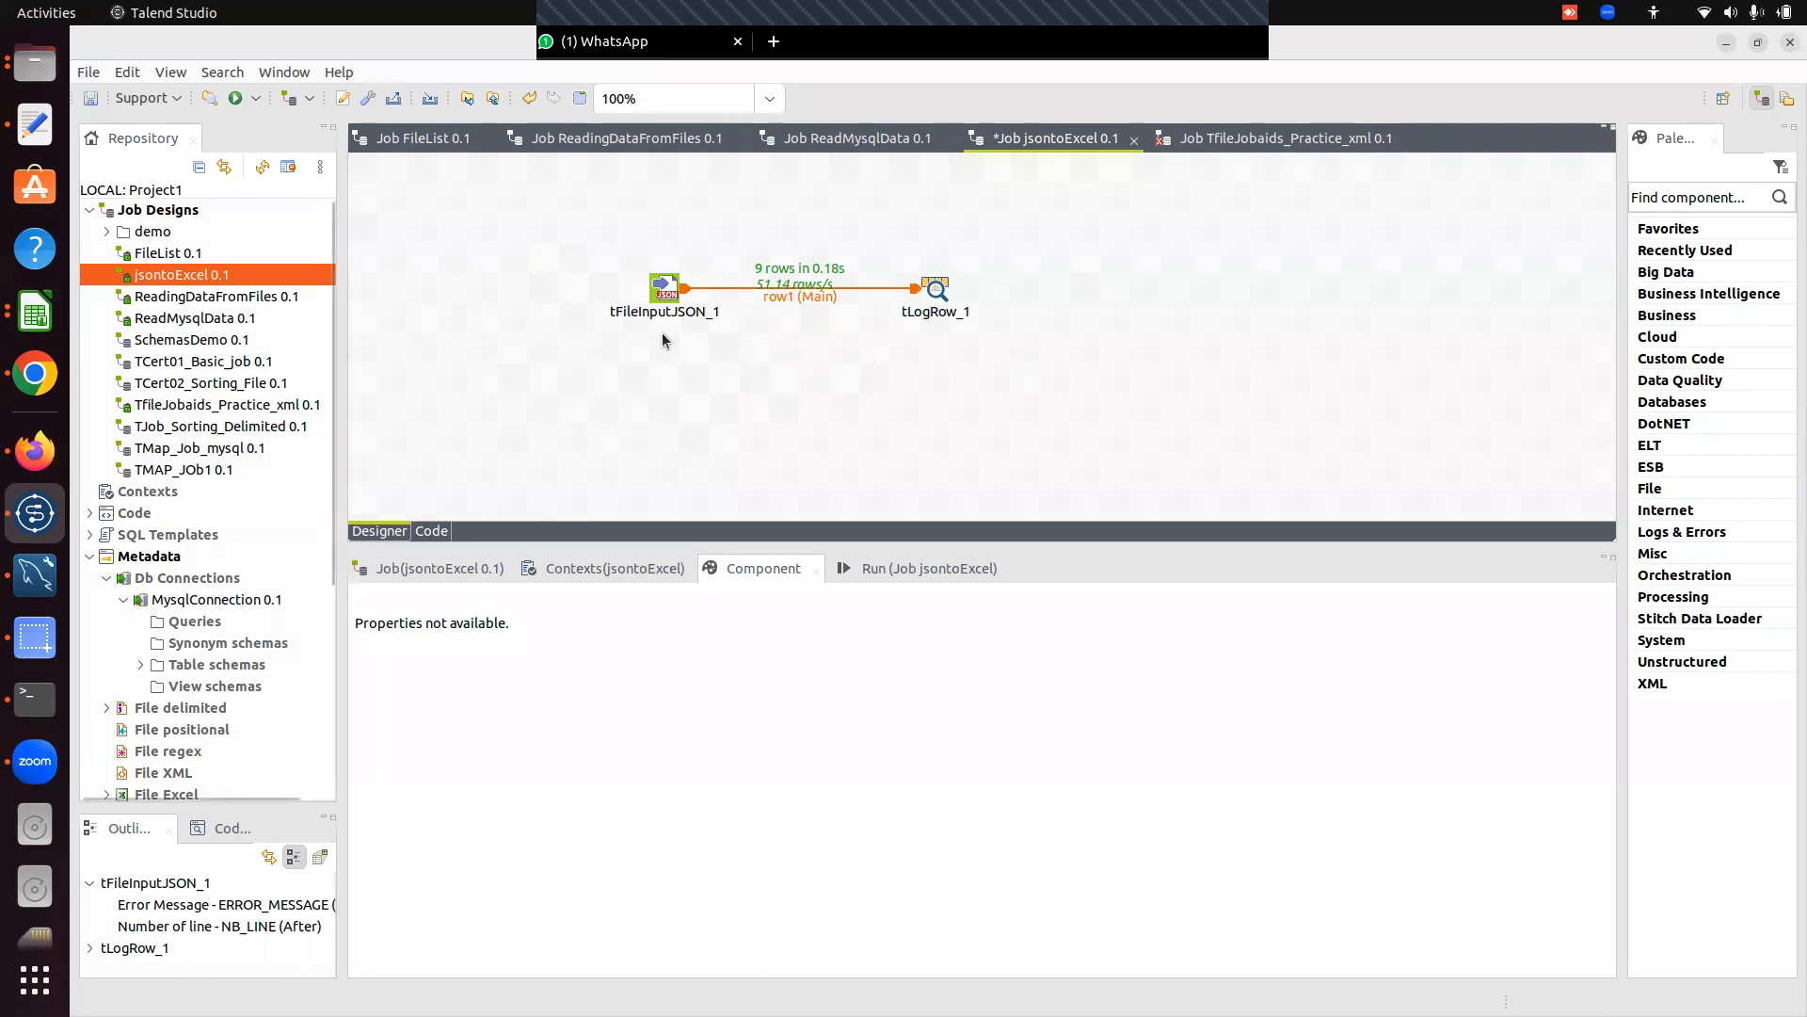
left_click(663, 287)
mouse_move(870, 544)
left_mouse_down()
mouse_move(864, 464)
mouse_move(852, 534)
left_mouse_up()
left_click(665, 388)
type("tfil")
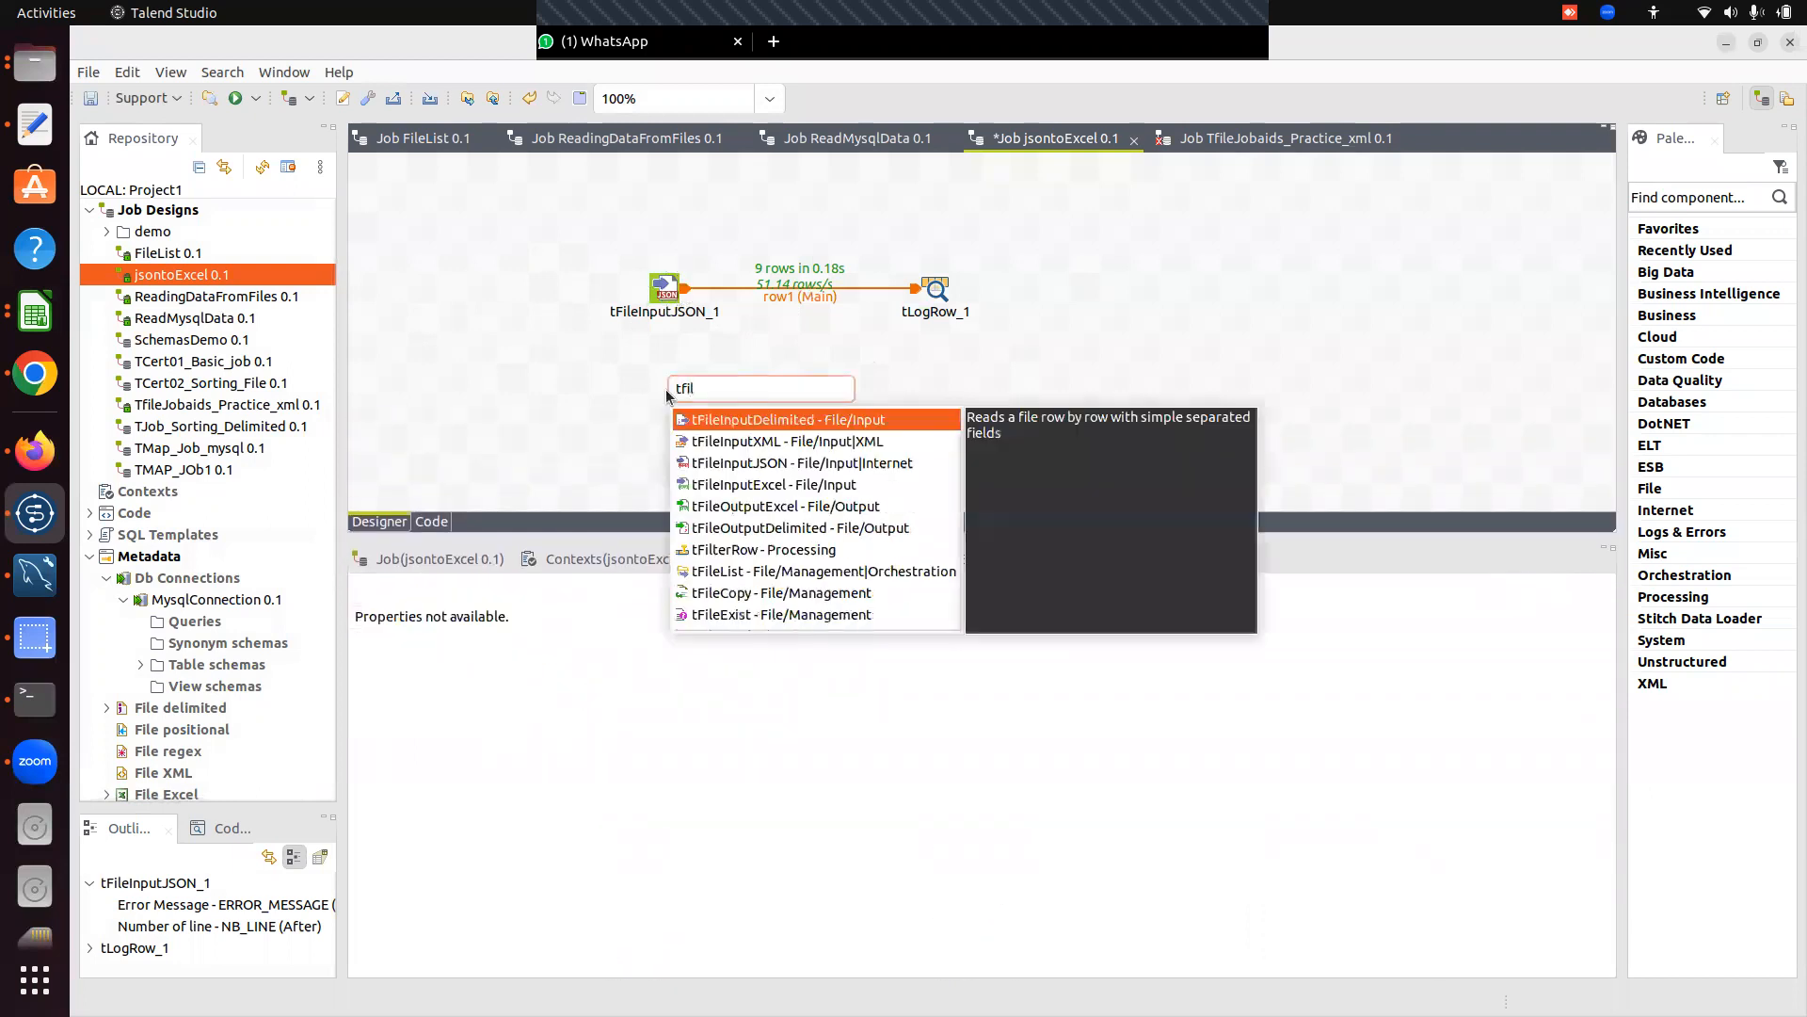
type("e")
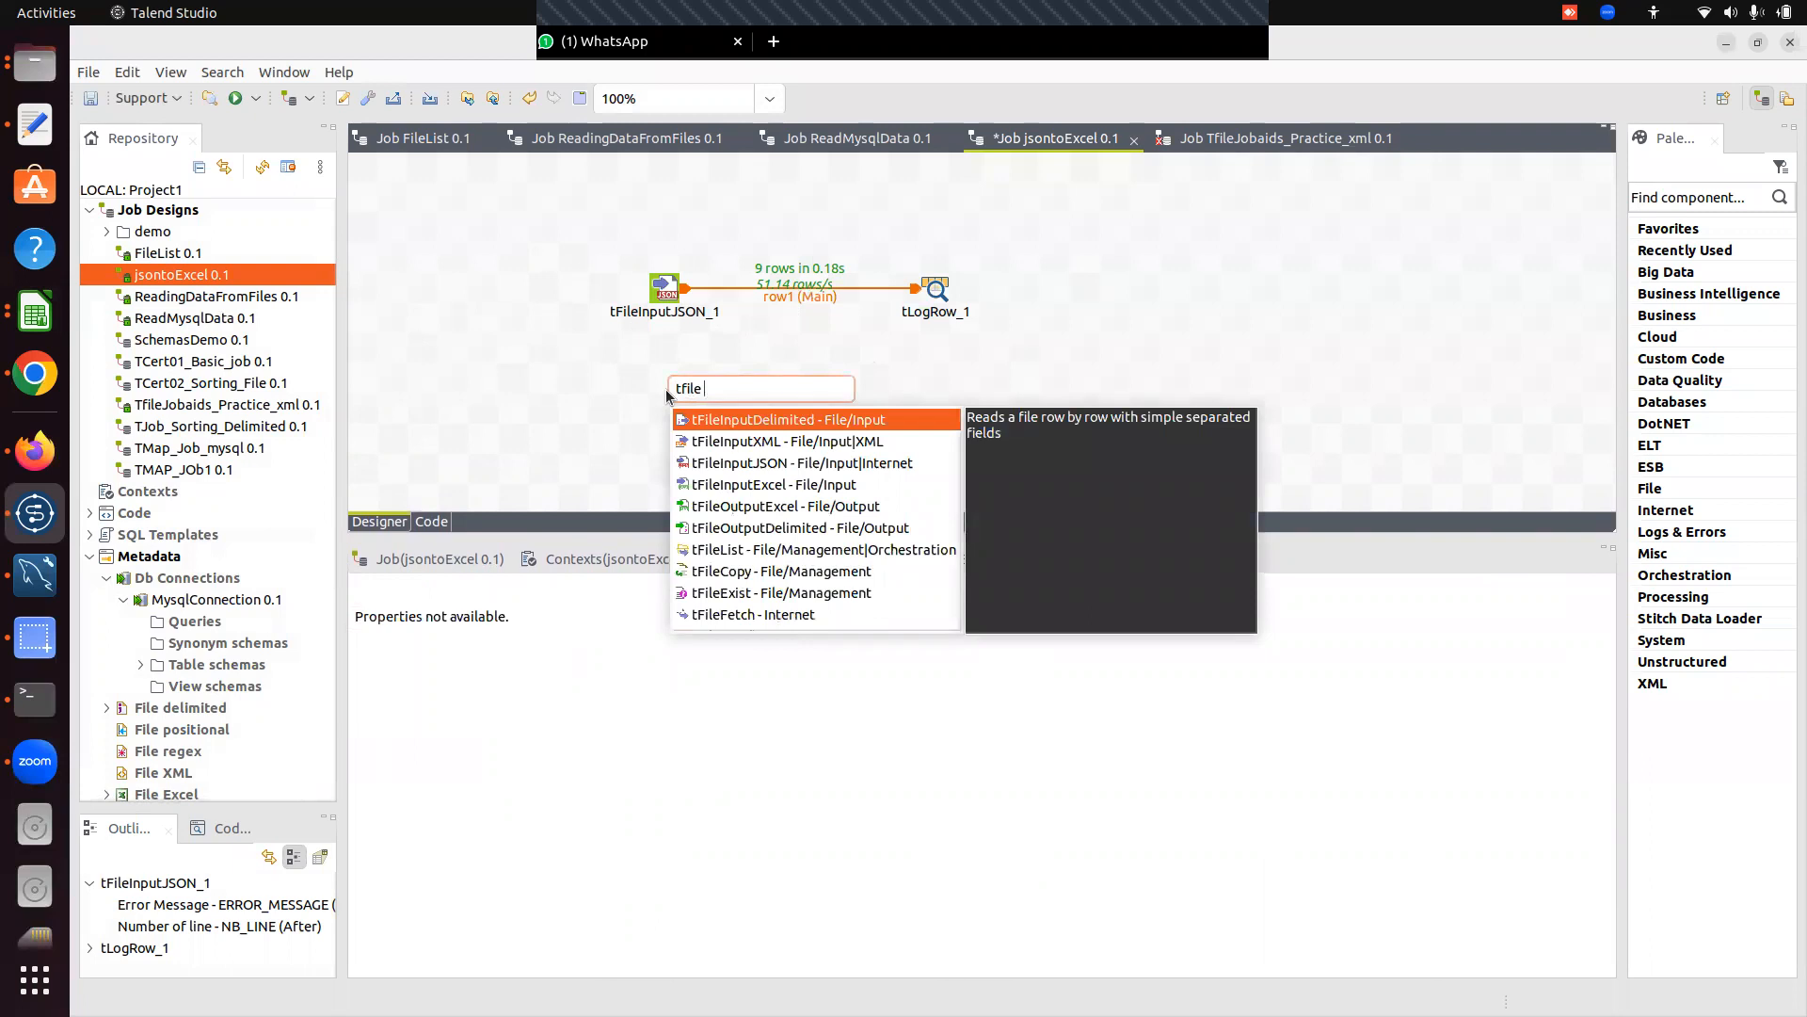
type(" input")
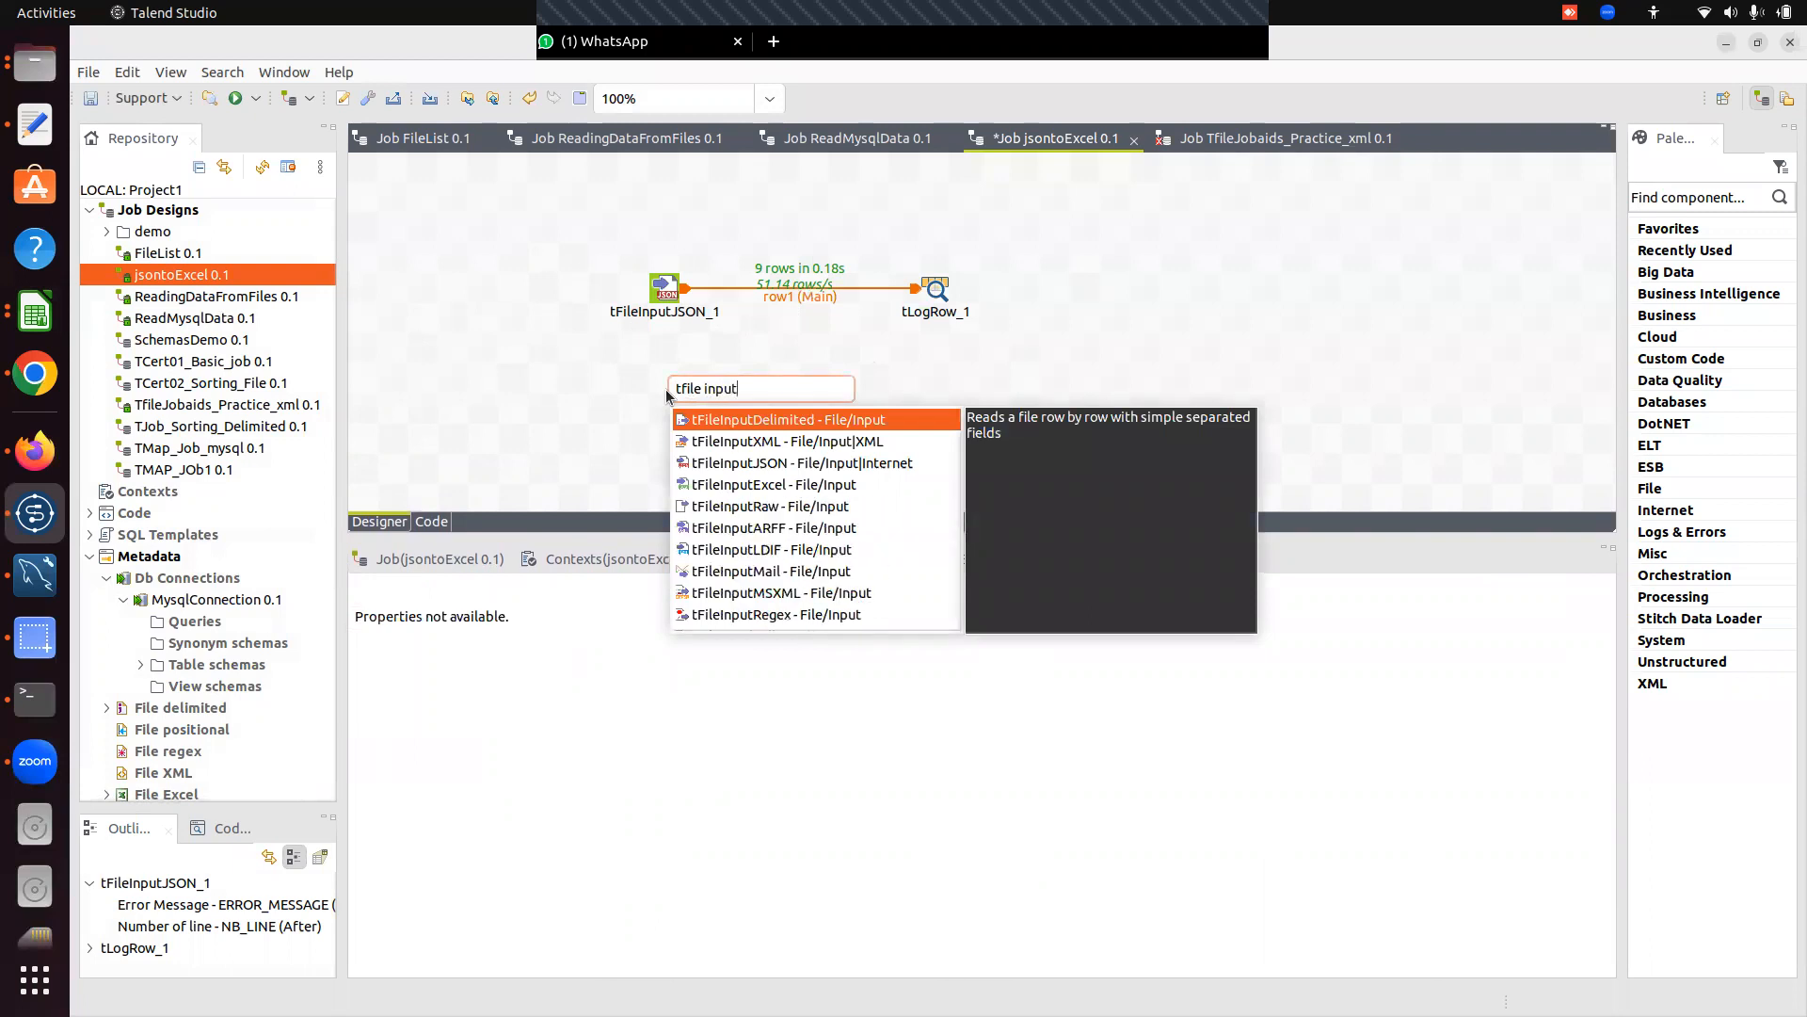
type("json")
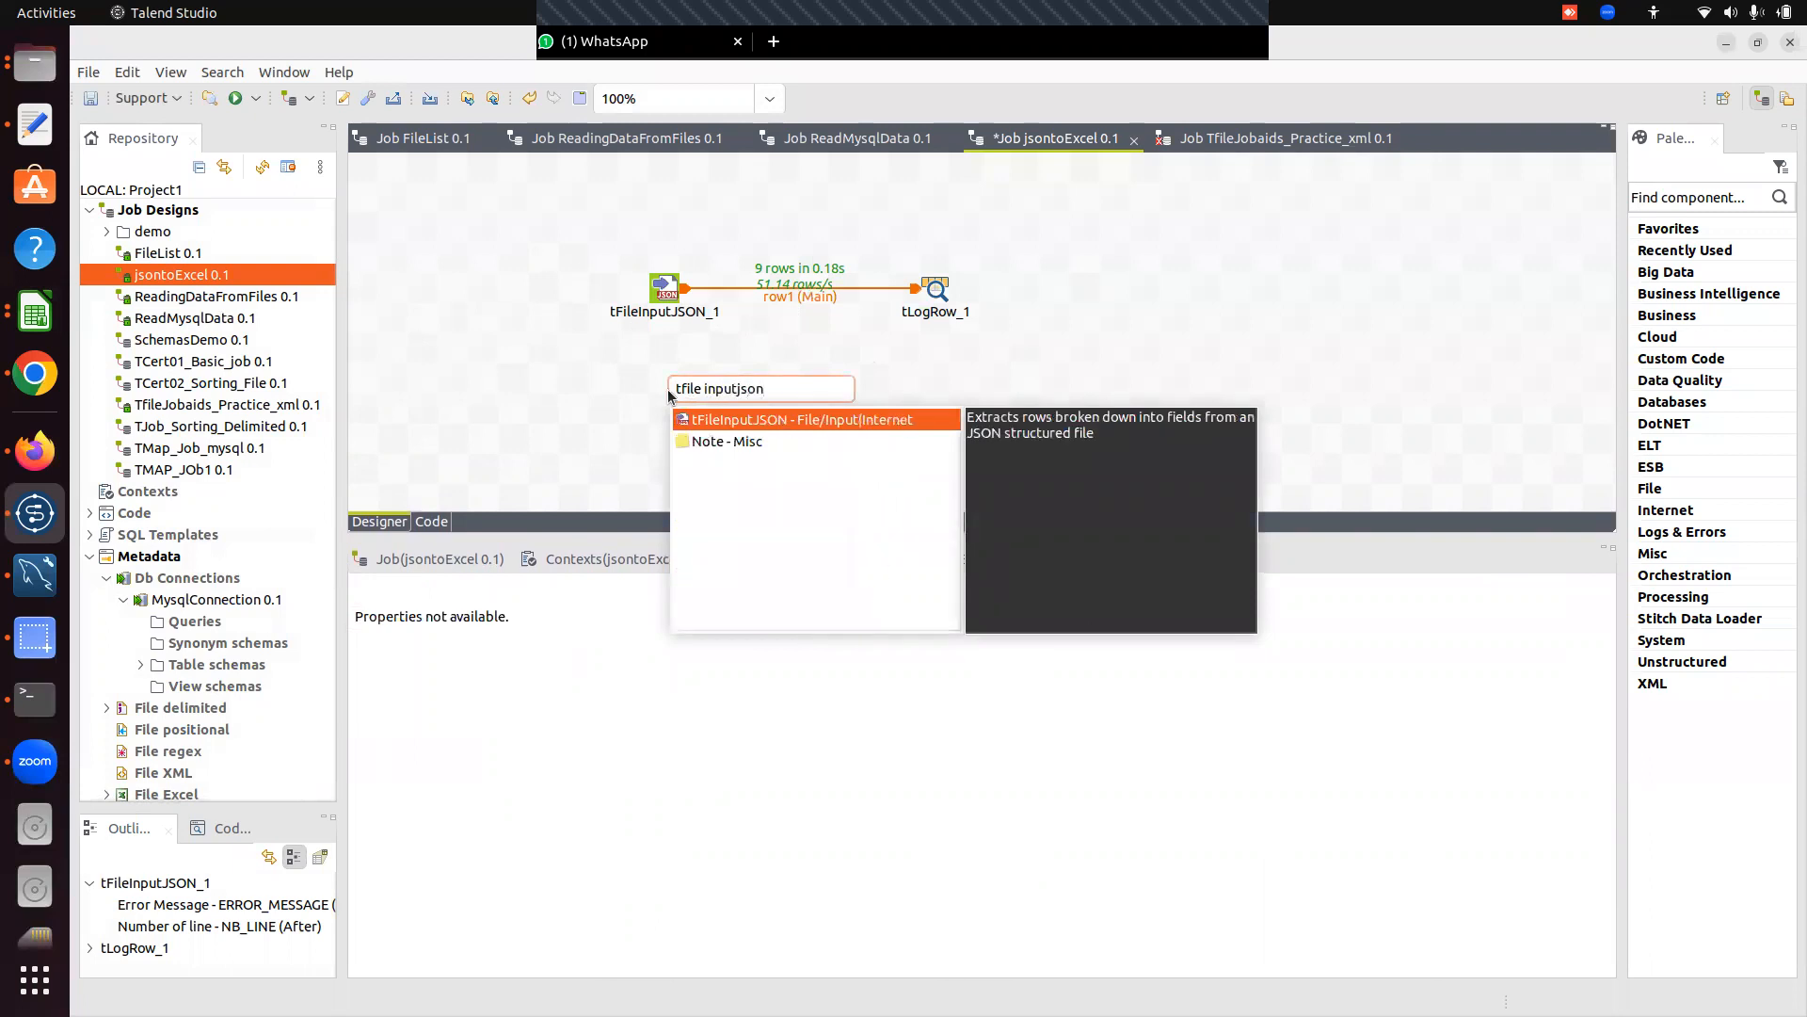
key("Return")
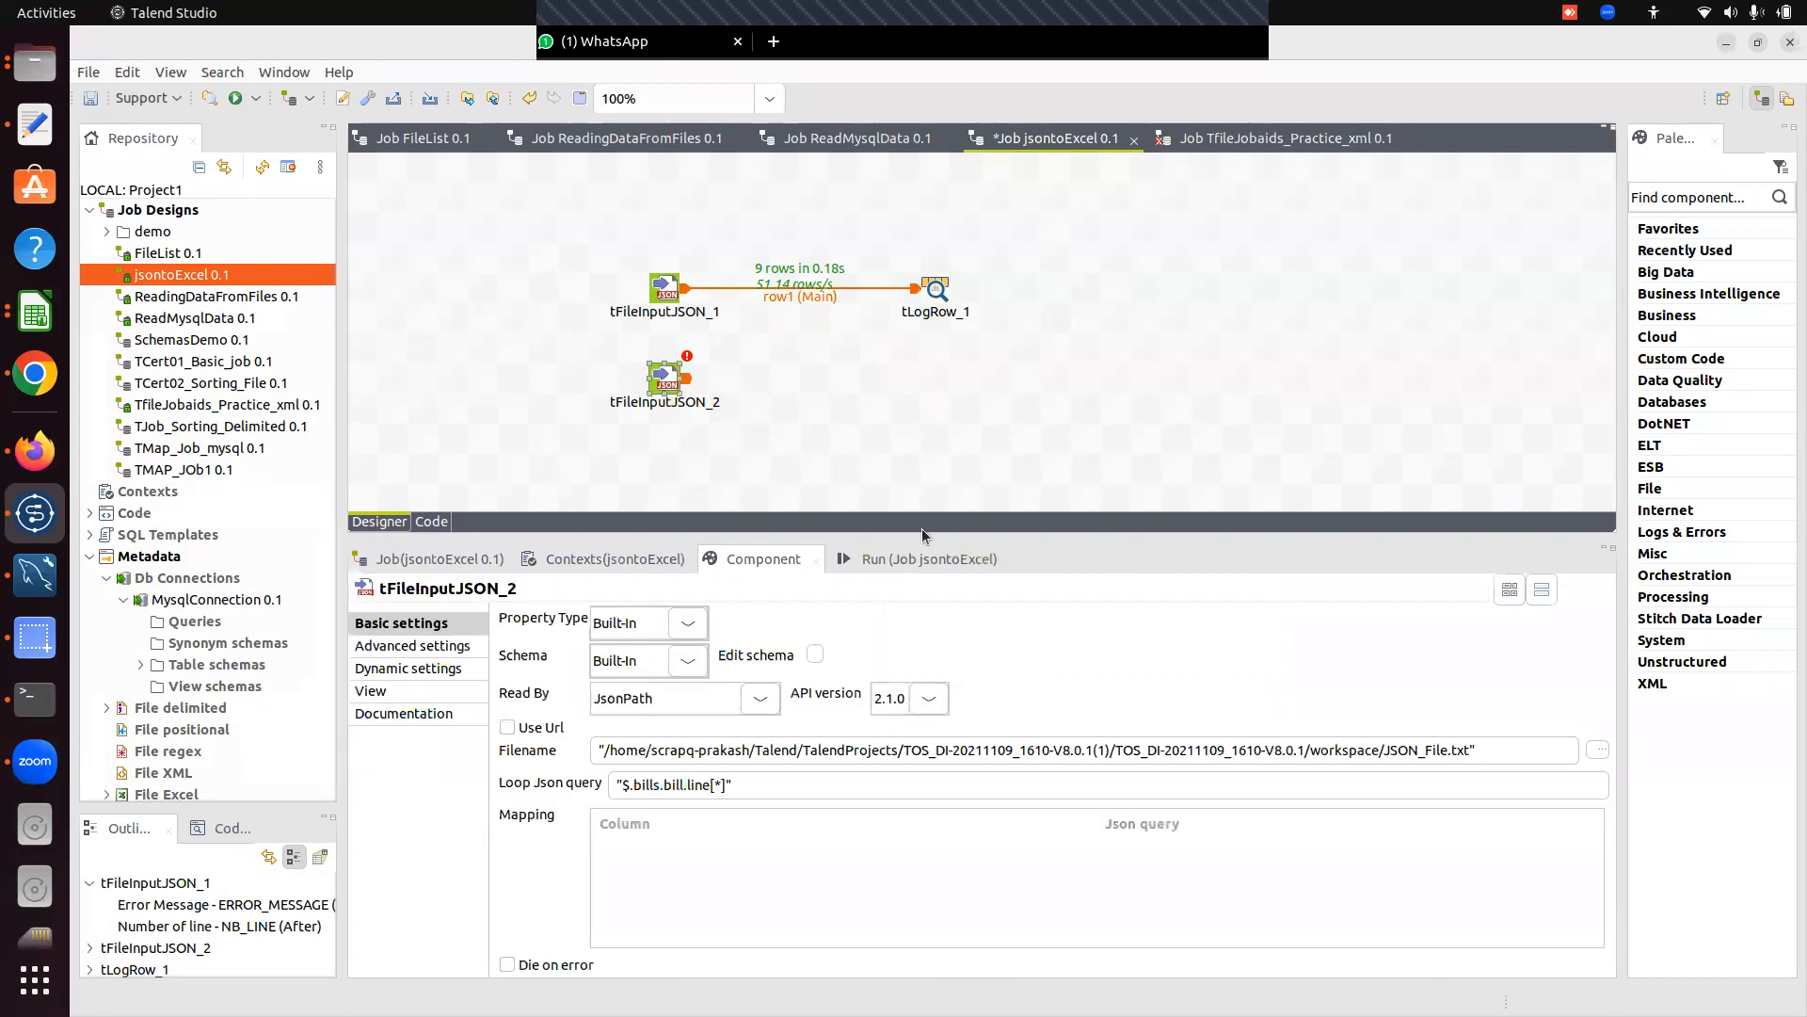
Set the Read By option of tFileInputJSON_2 to Xpath.
left_click_drag(927, 537, 926, 494)
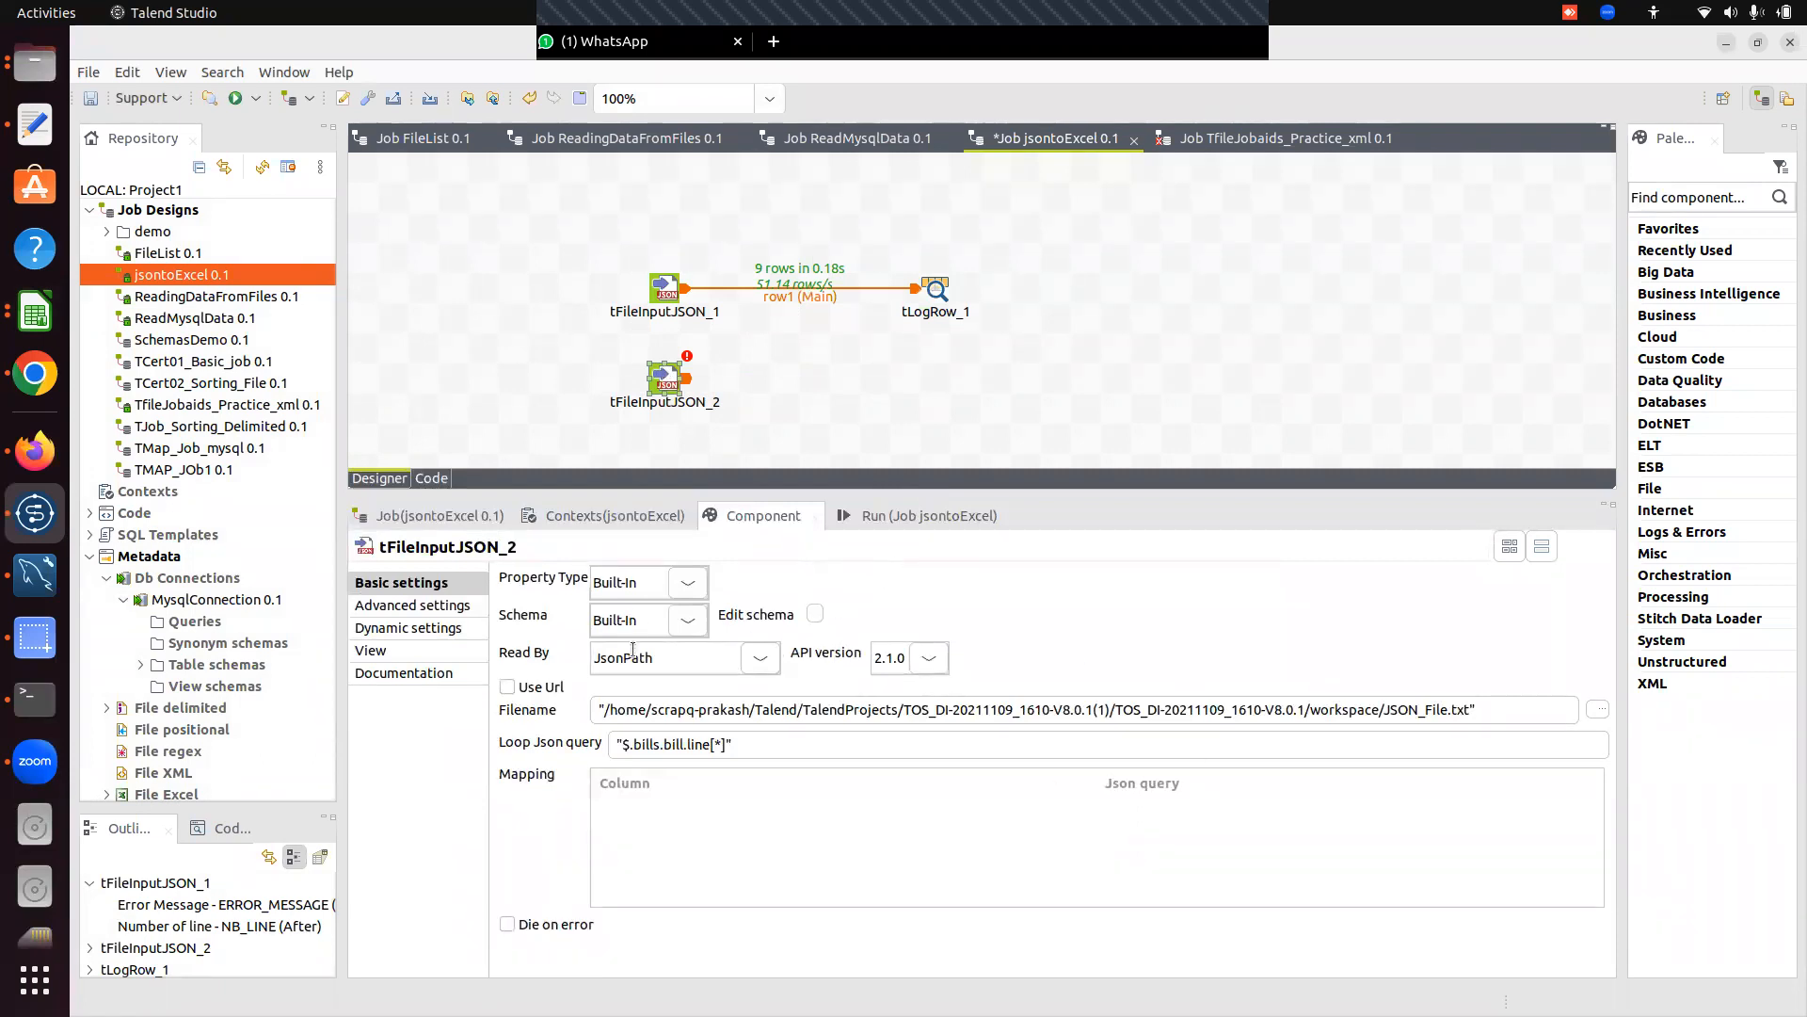
left_click(774, 670)
left_click(631, 708)
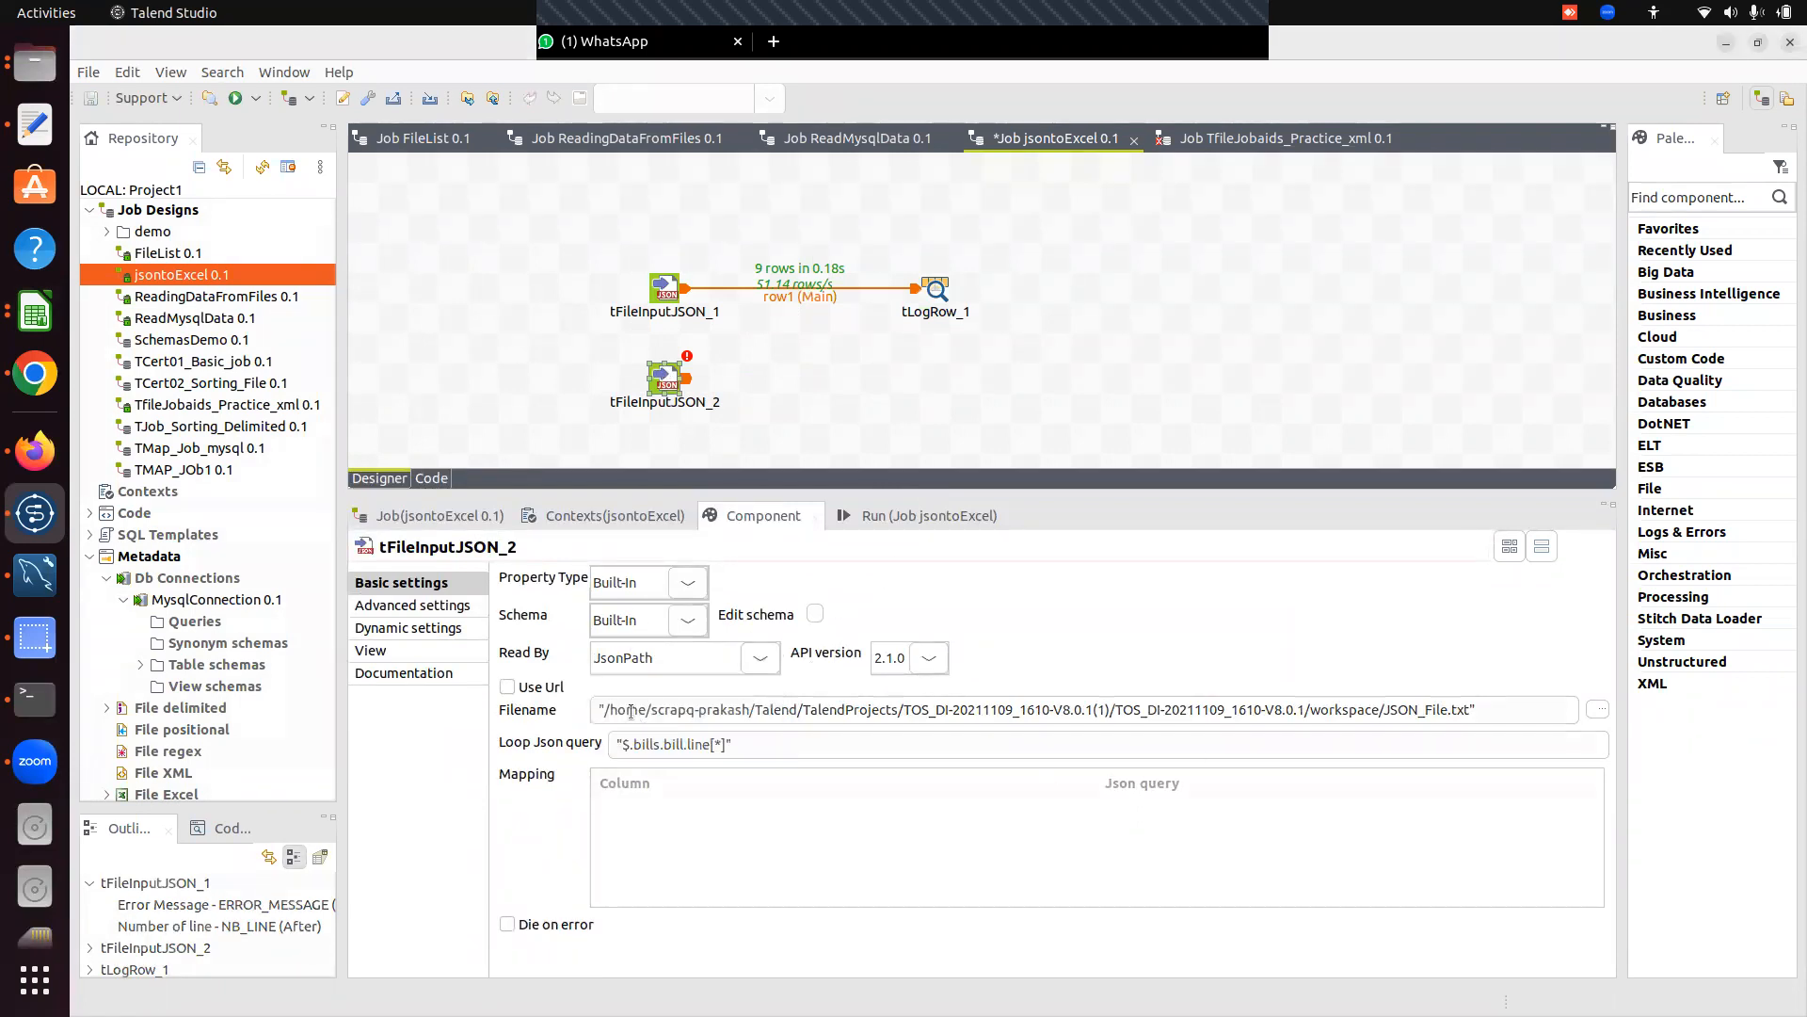
left_click(831, 449)
Choose CarList.json from the TalendProjects/JsonFile folder as the input file of tFileInputJSON_1.
left_click(665, 289)
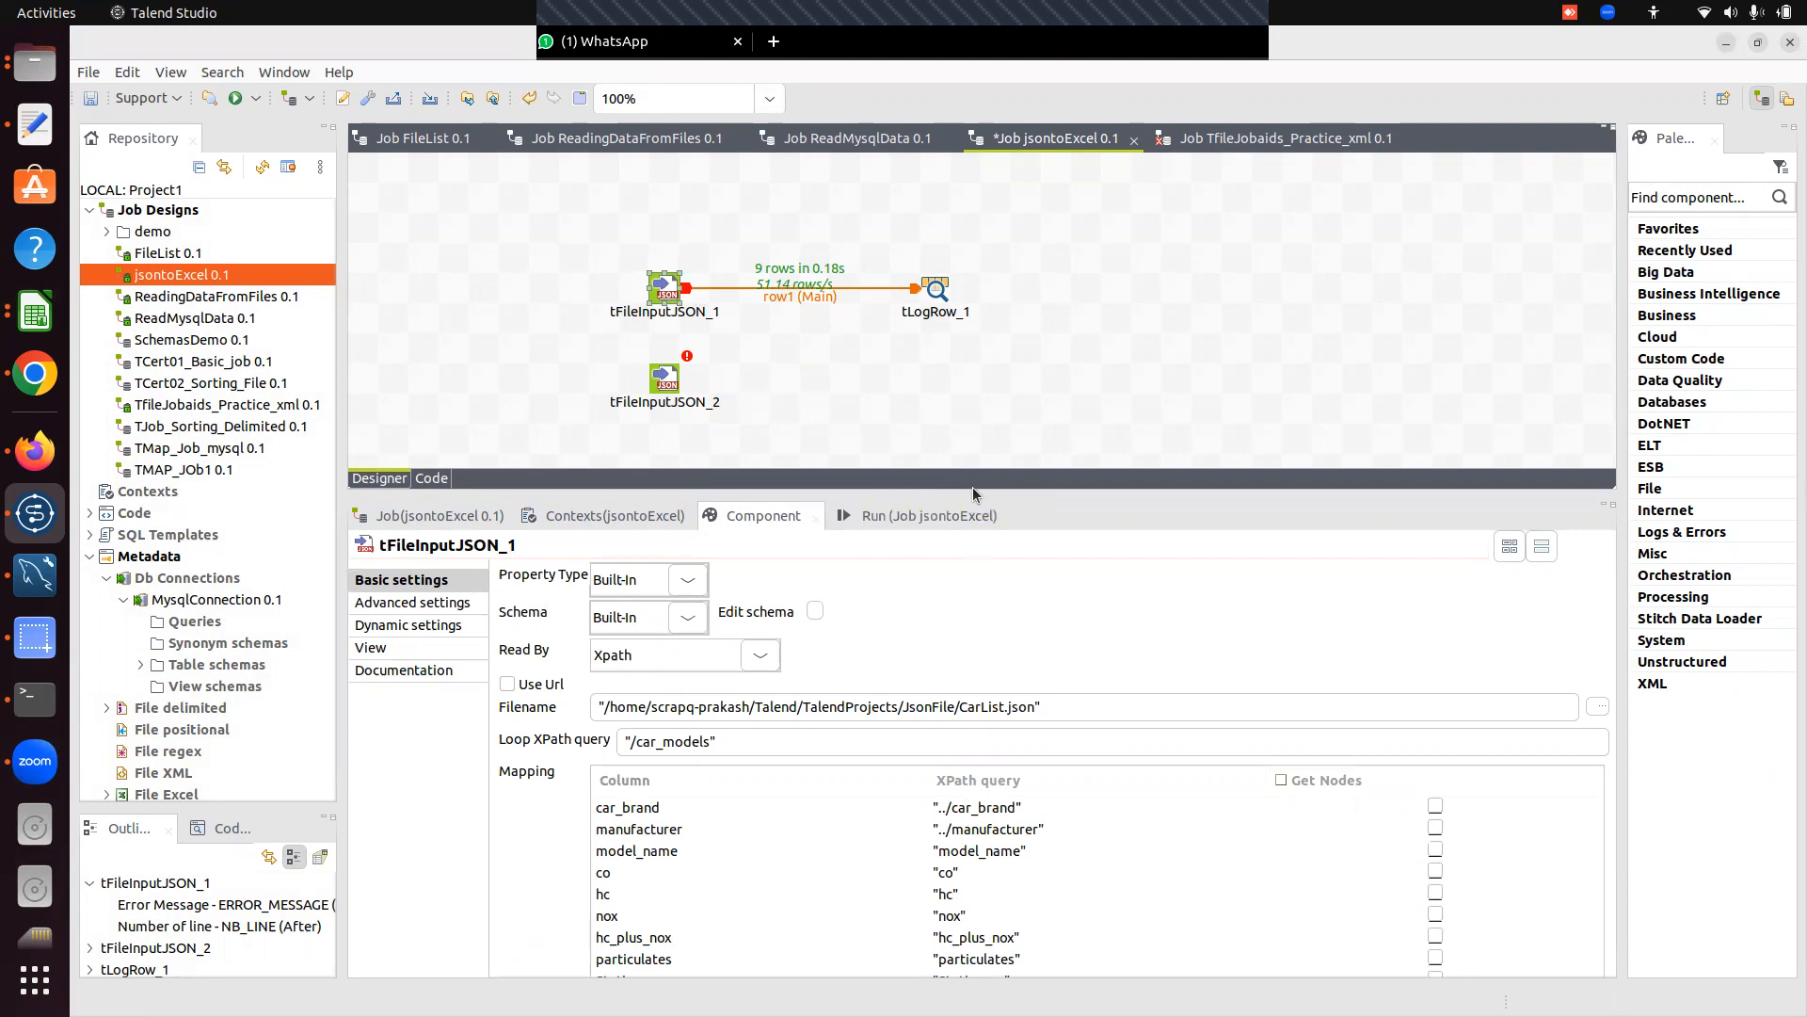
mouse_move(973, 491)
left_mouse_down()
mouse_move(973, 419)
mouse_move(975, 494)
left_mouse_up()
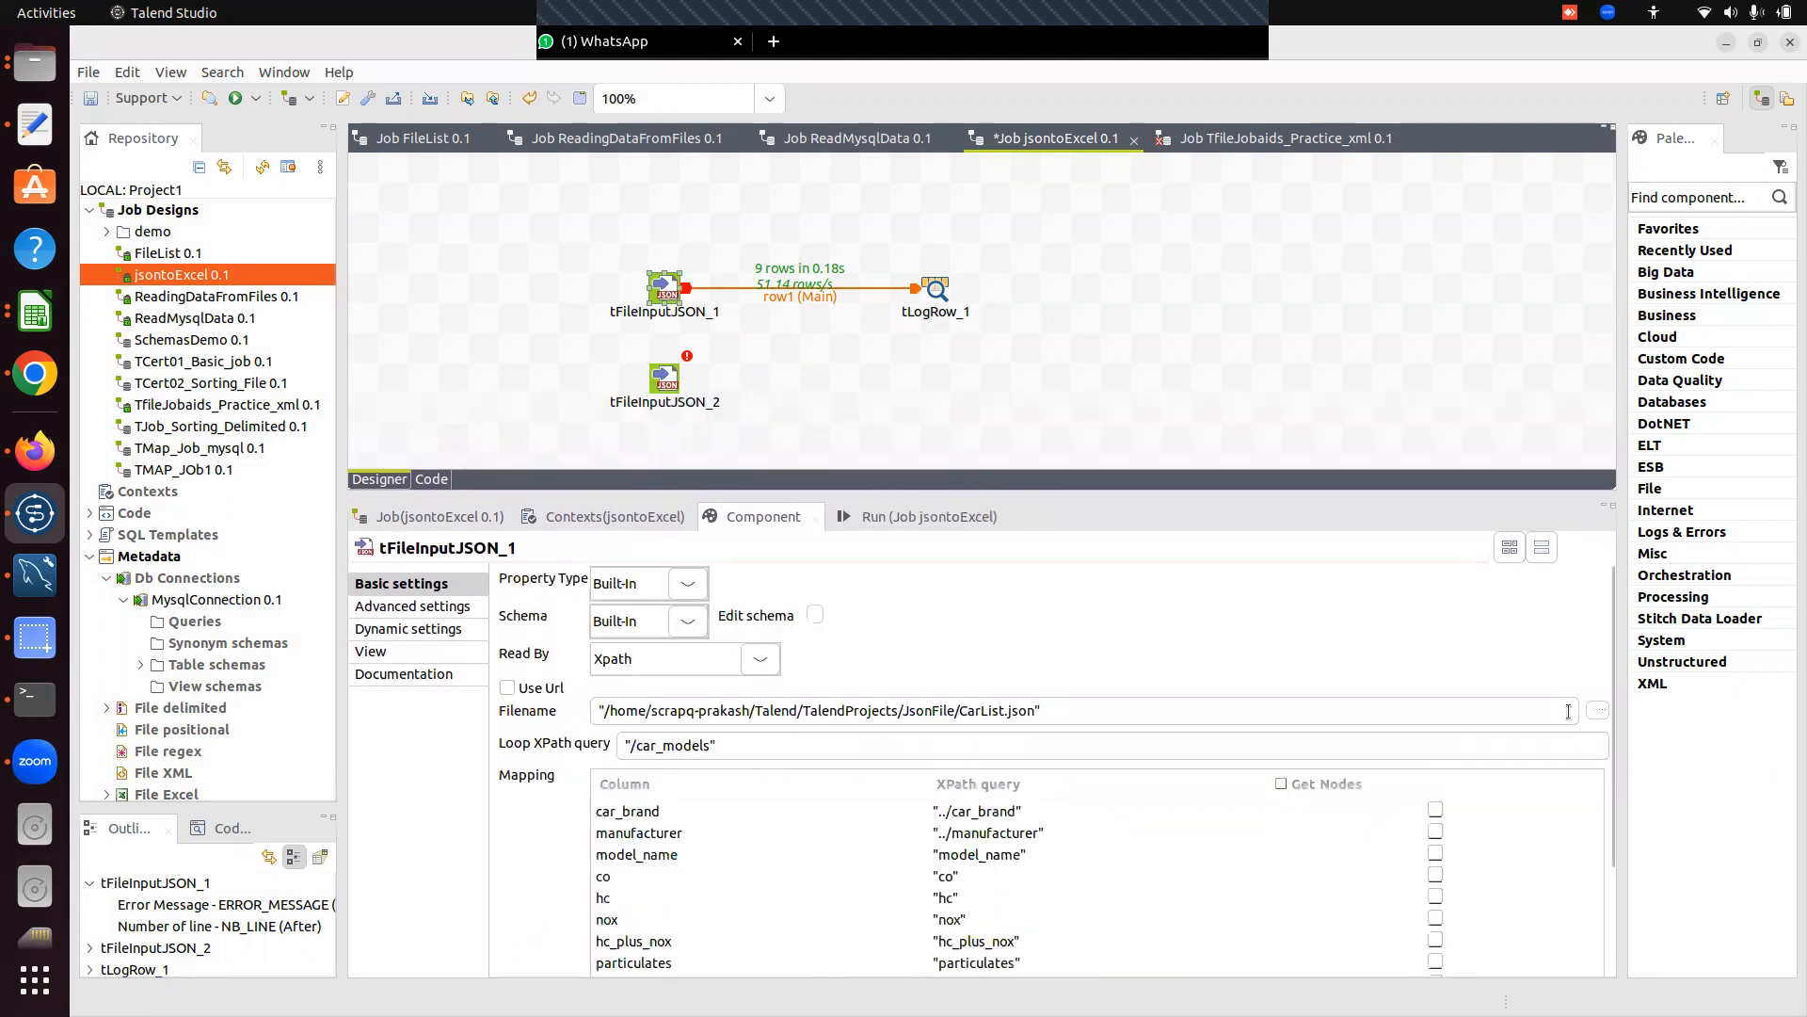
left_click(1598, 713)
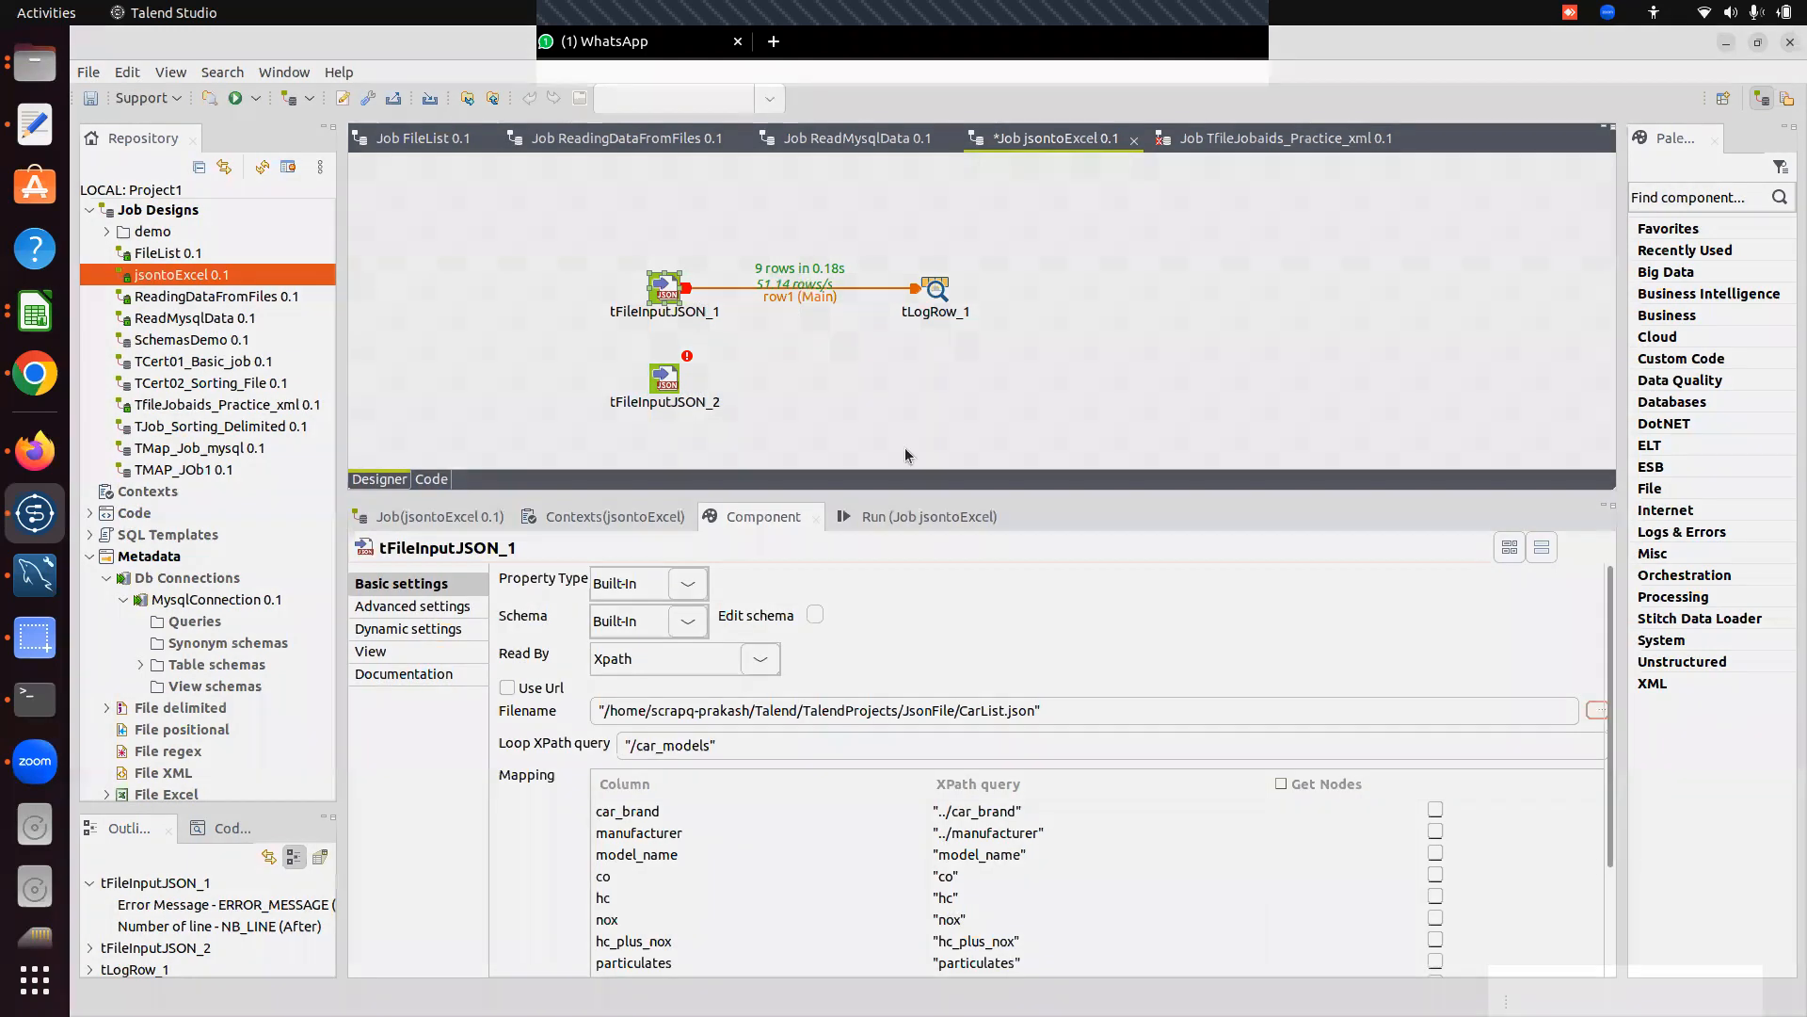
left_click(709, 291)
double_click(432, 413)
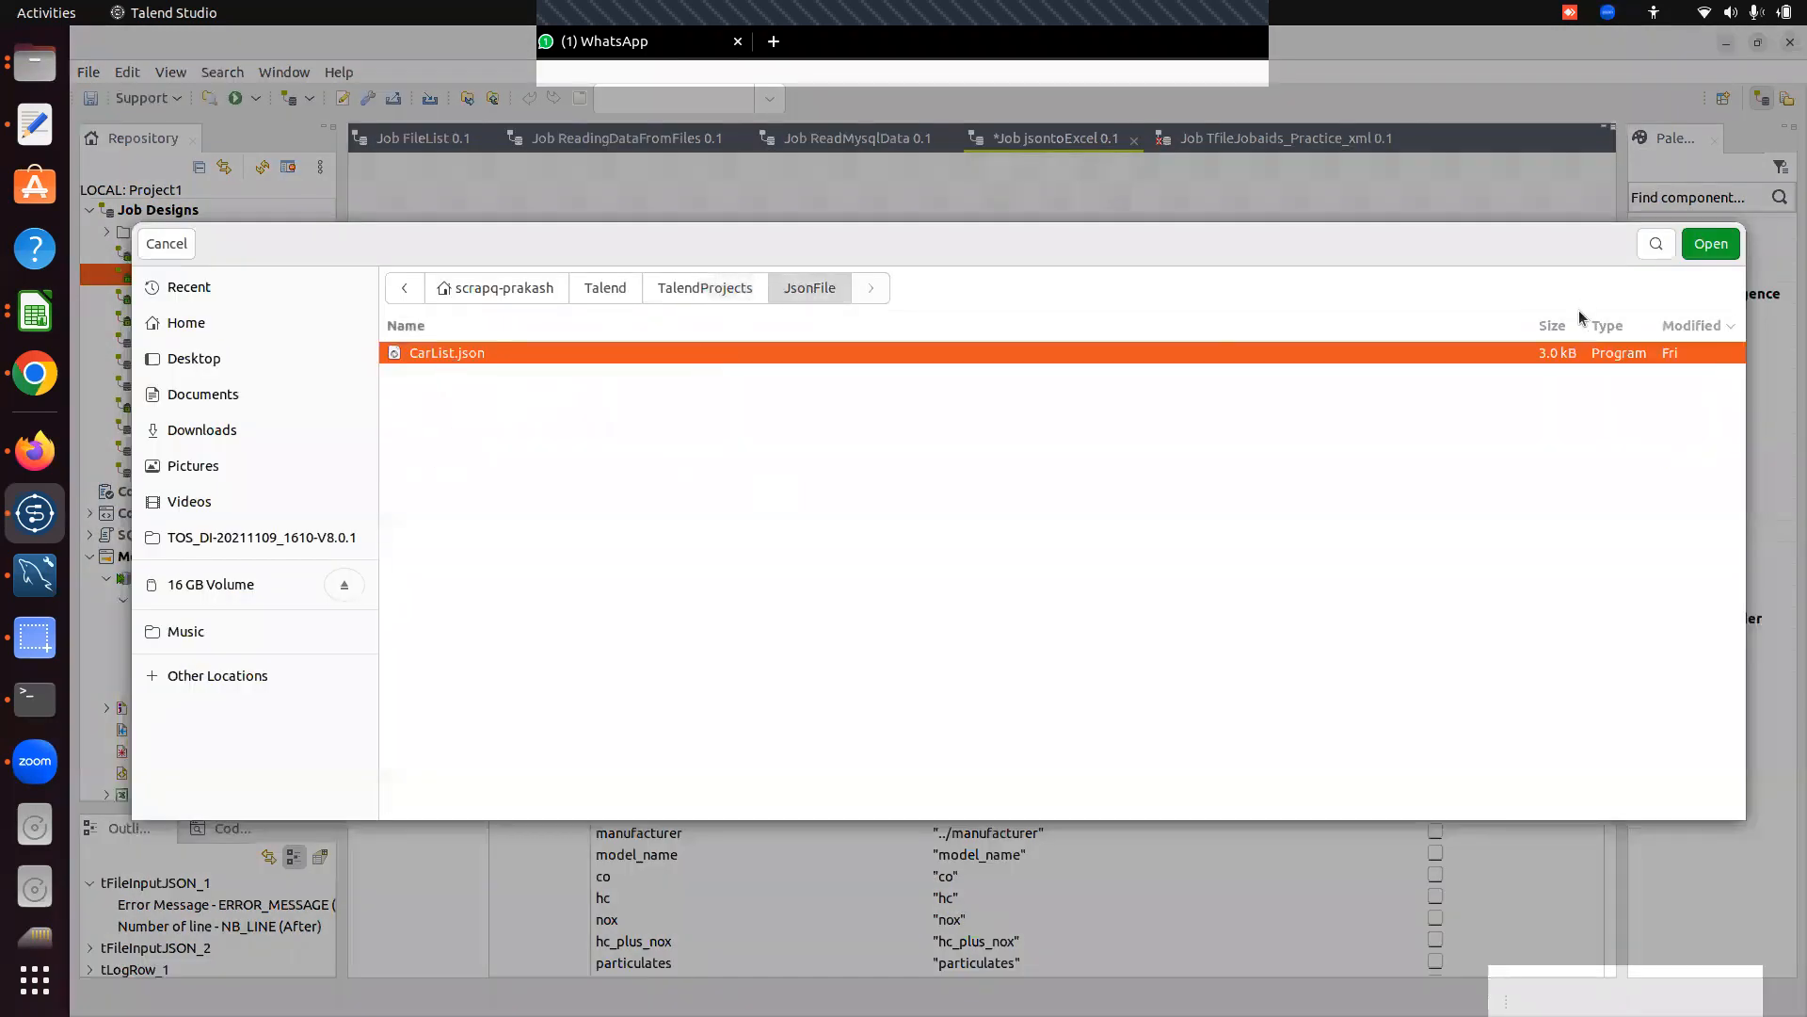
left_click(1710, 249)
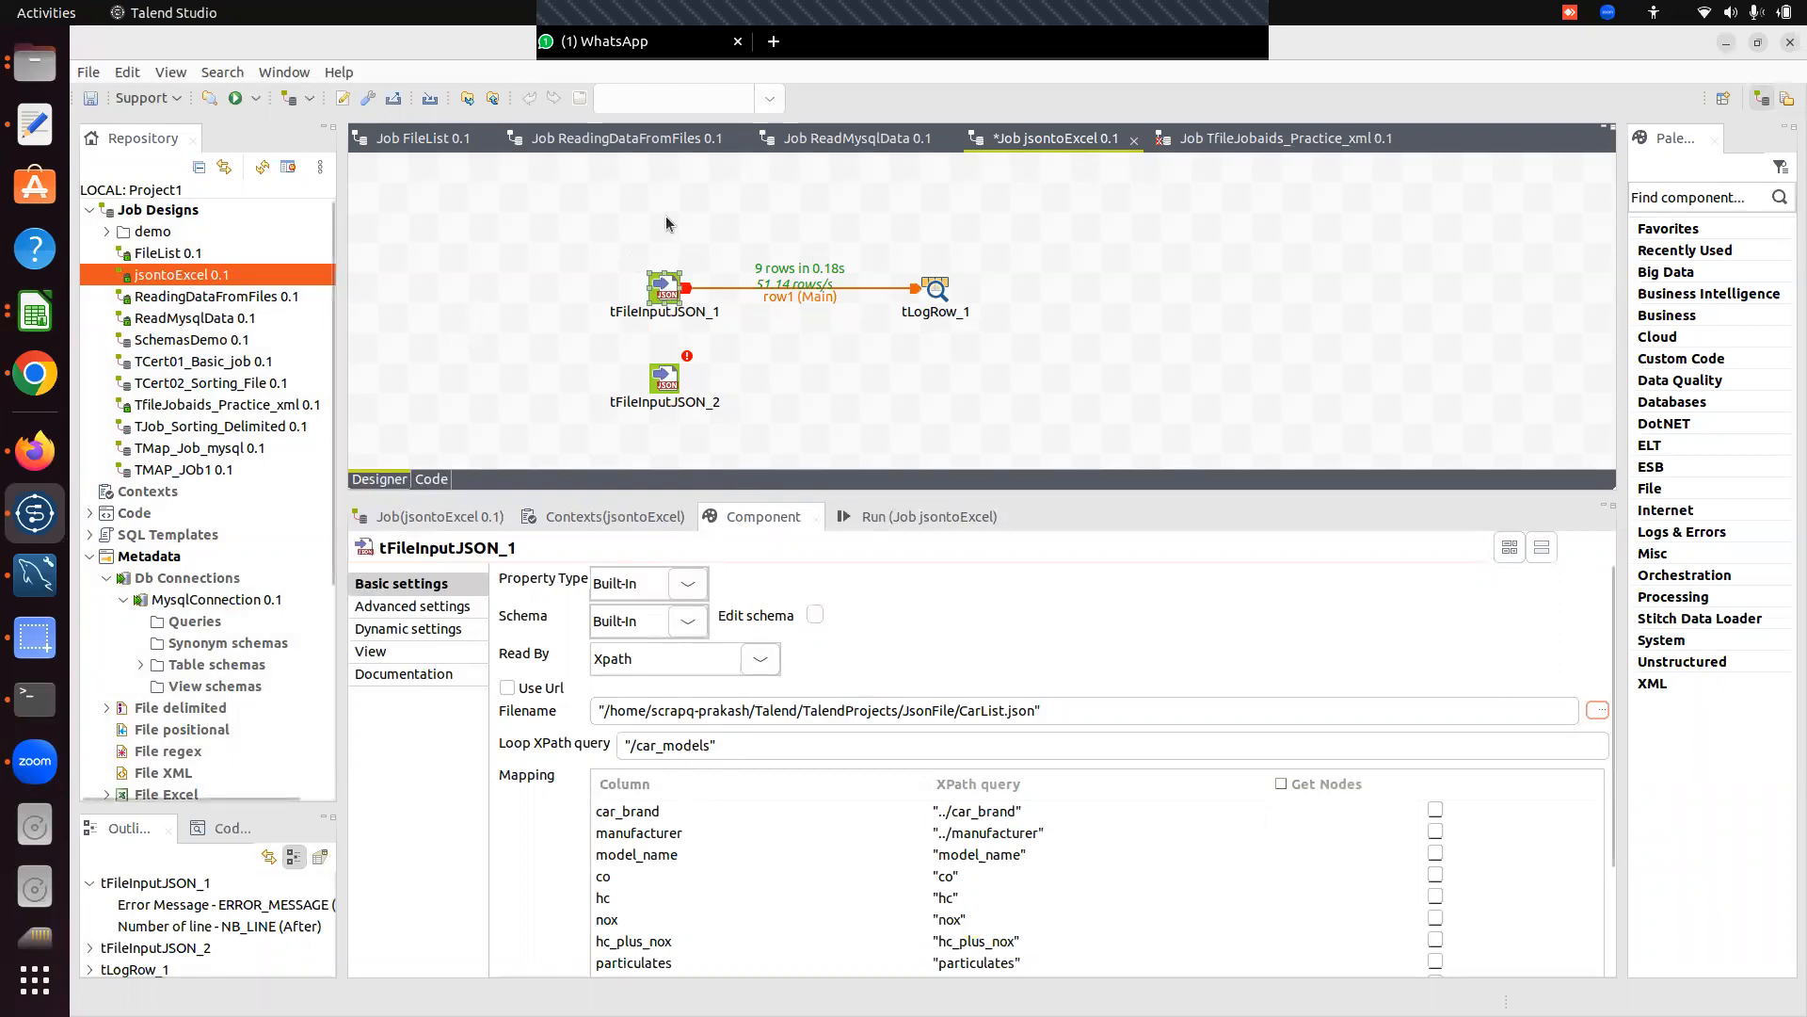
left_click(426, 369)
Switch to Text Editor and examine how CarList.json nests the car_models entries under each car brand and manufacturer.
left_click(35, 156)
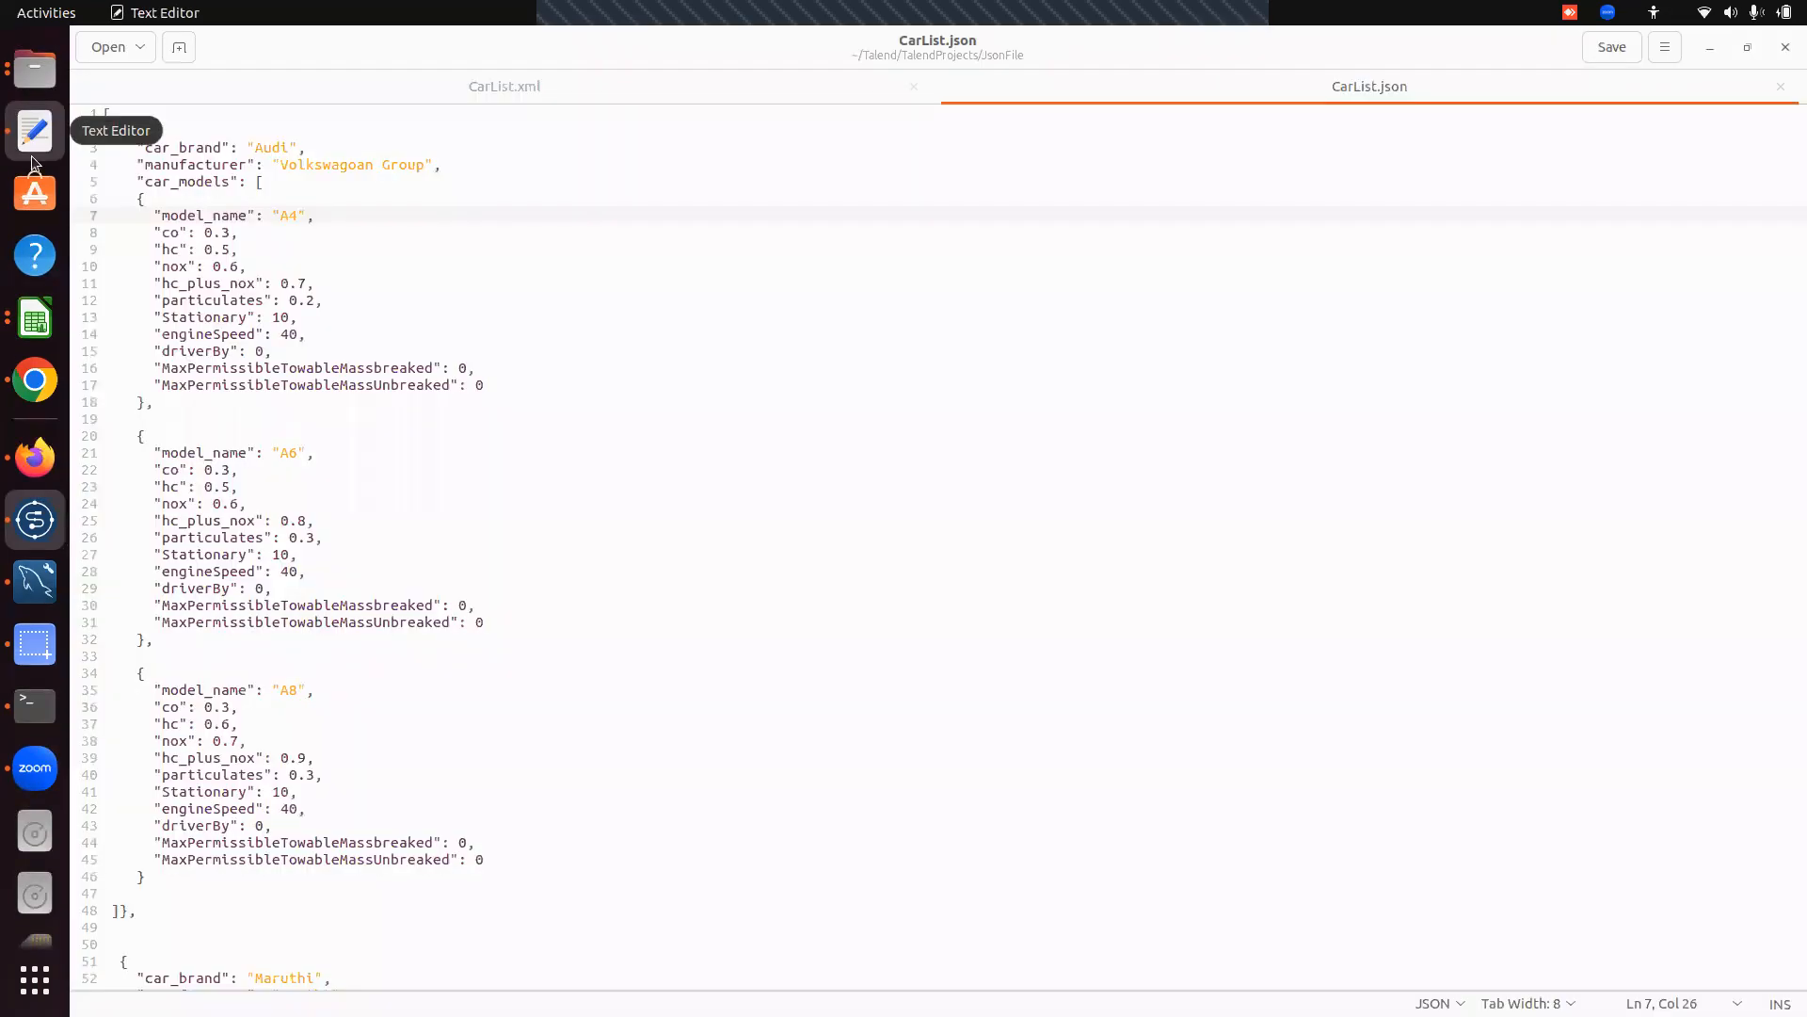
key("Down")
key("Down")
key("Down")
key("Down")
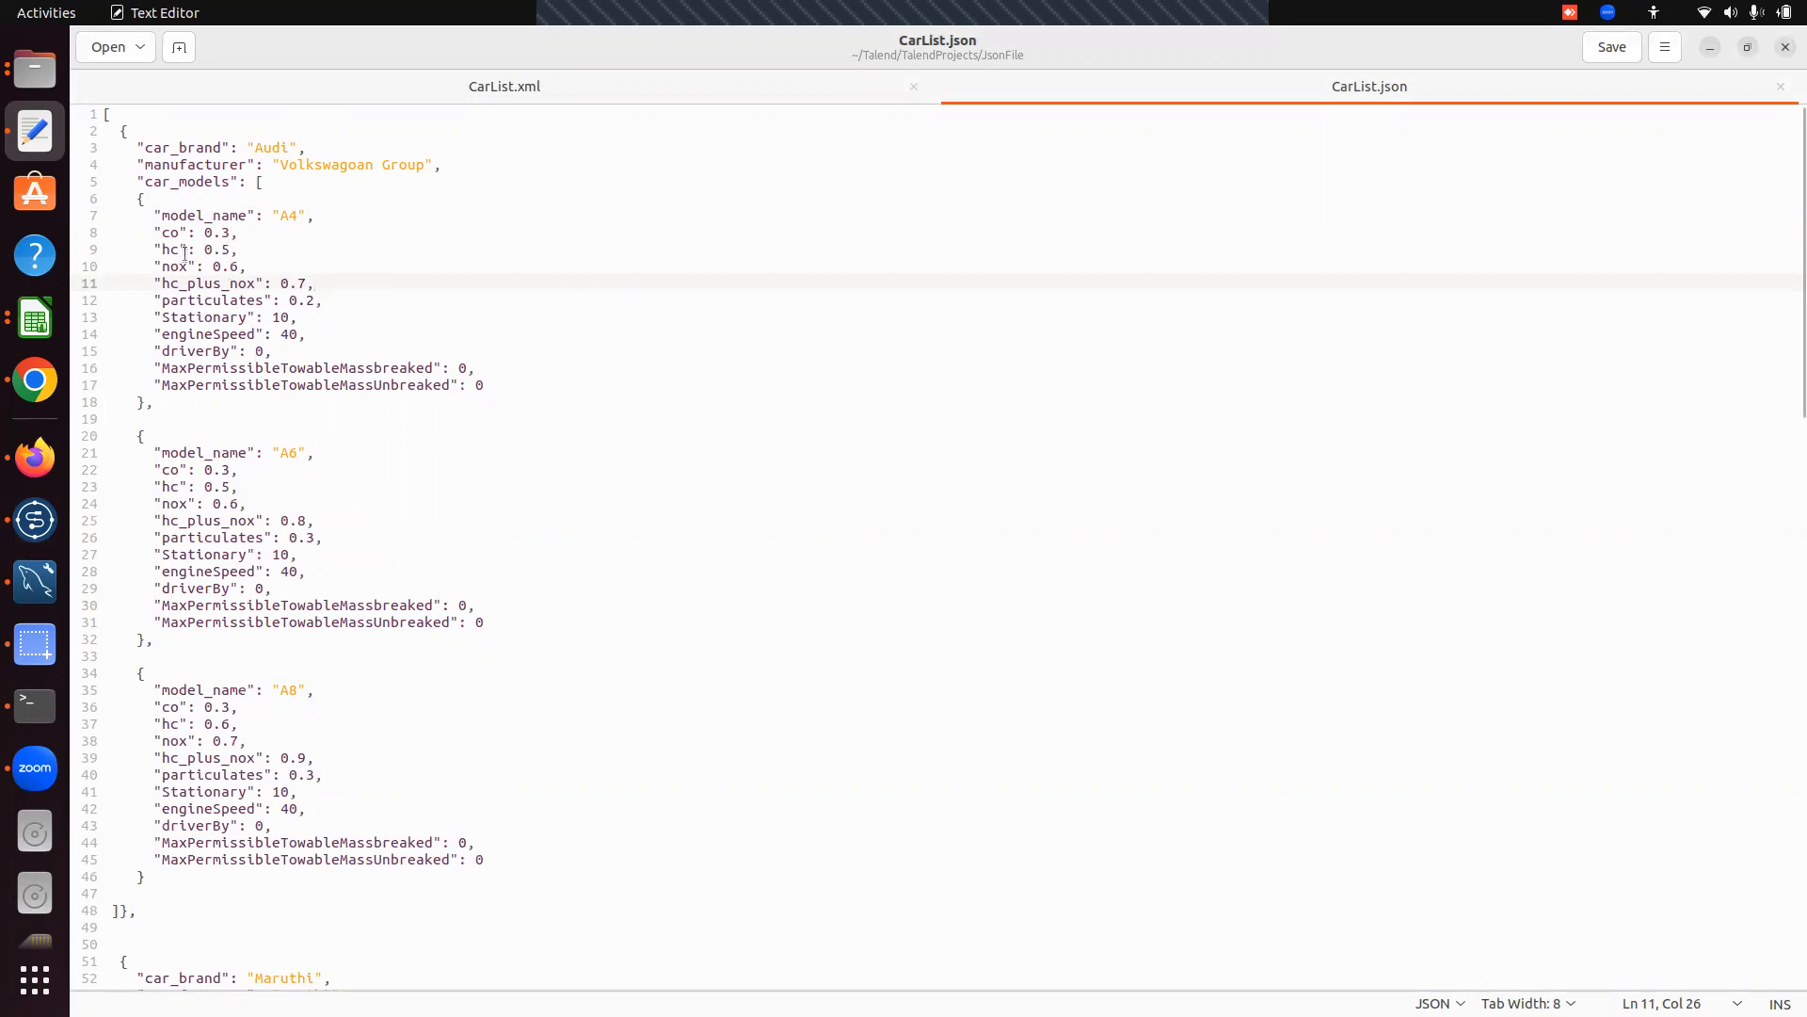
left_click(297, 219)
left_click(287, 469)
scroll(346, 952, "down", 5)
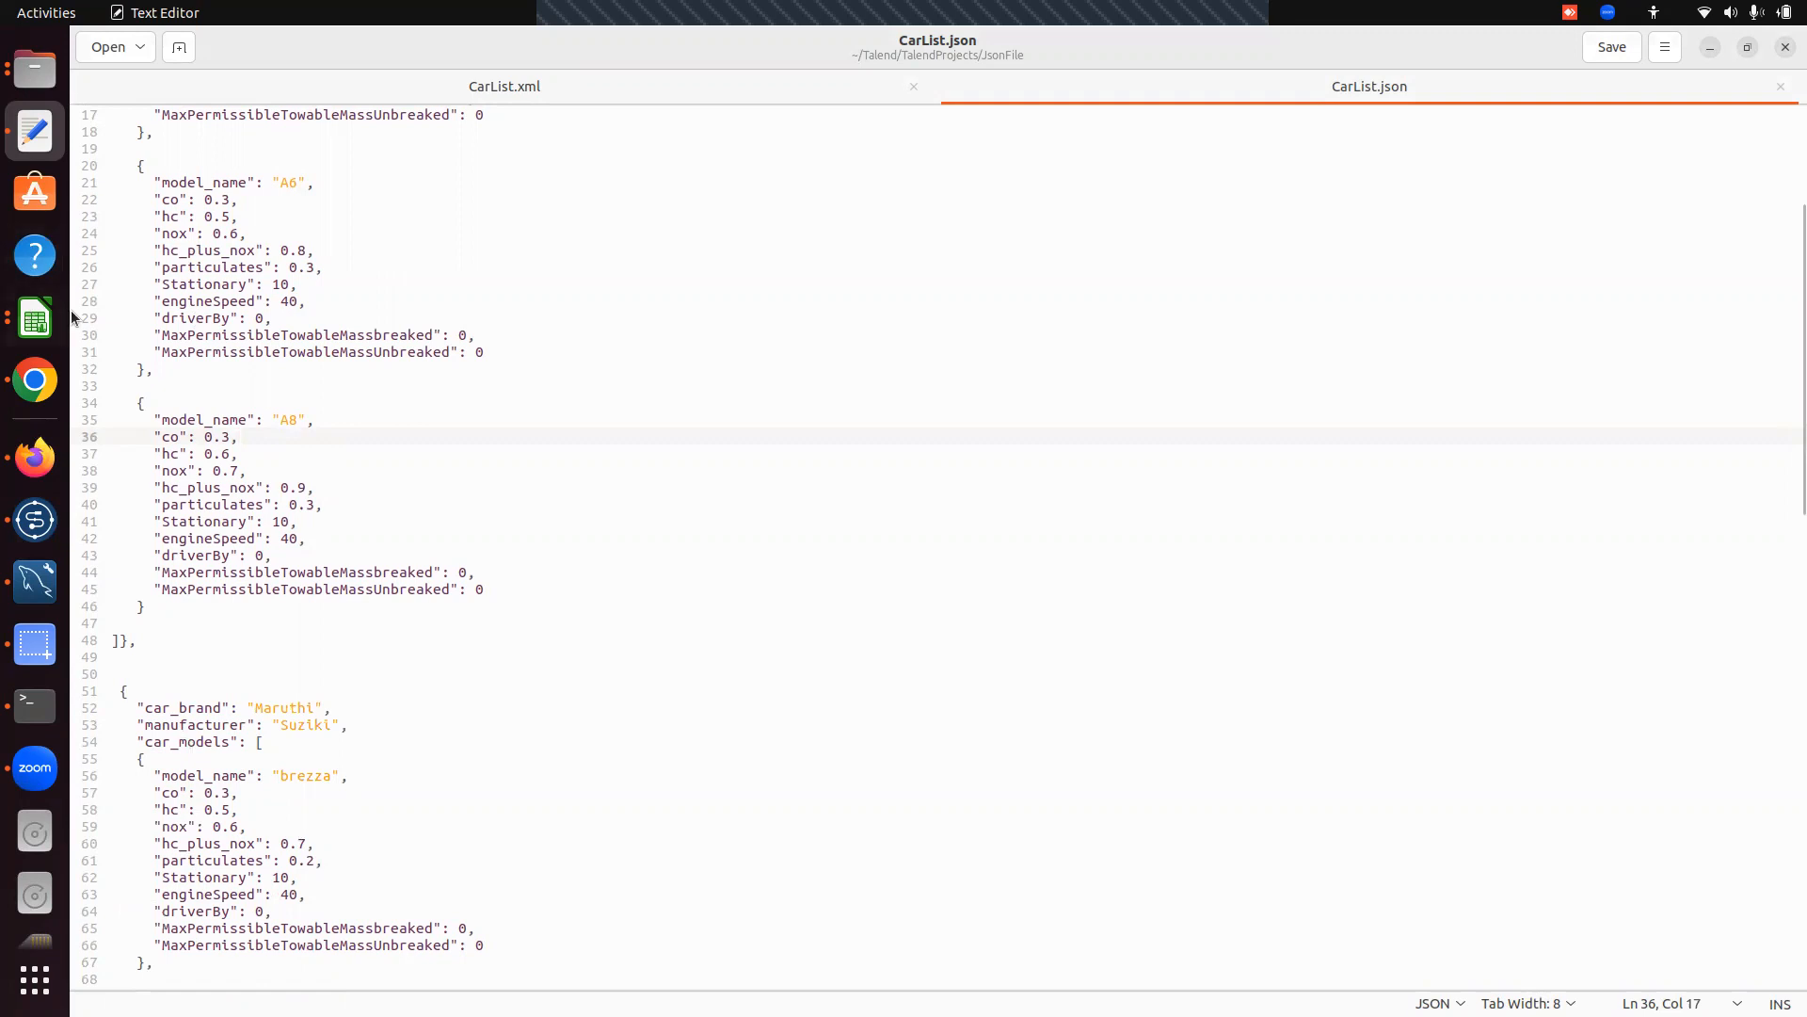
Return to Talend Studio and examine the loop XPath query and the column-to-XPath mapping of tFileInputJSON_1.
left_click(35, 518)
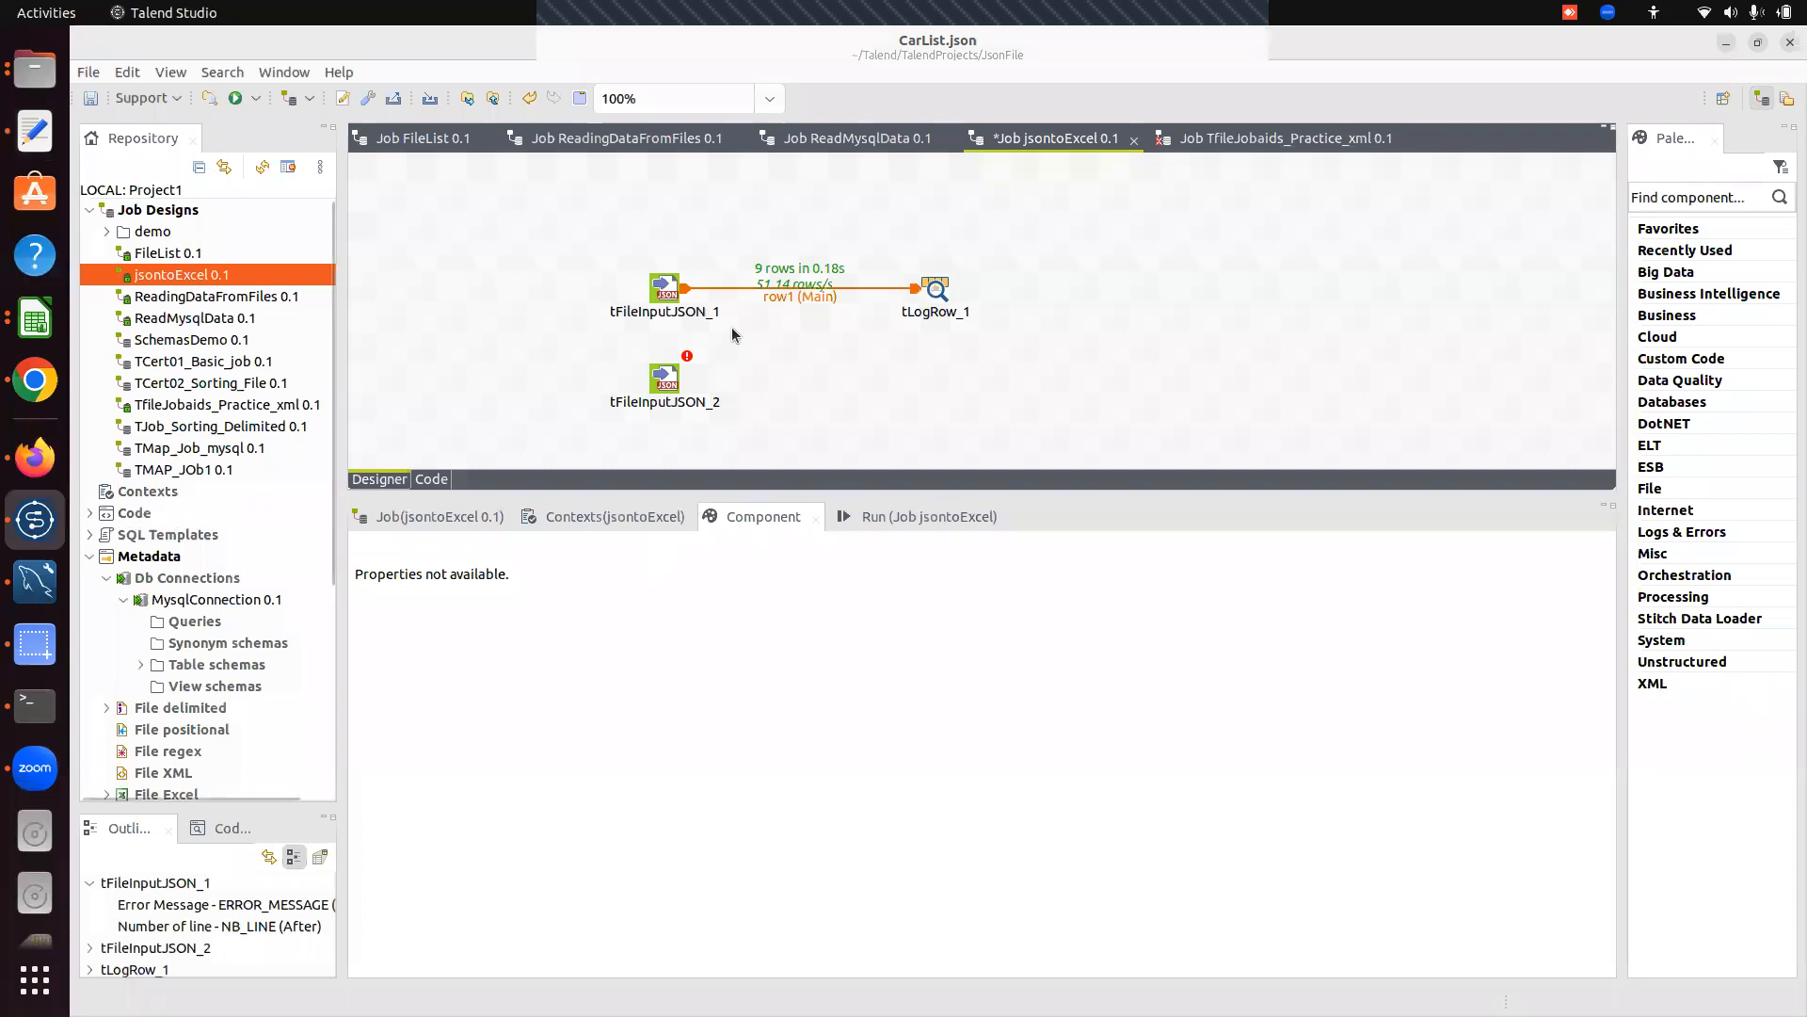
left_click(665, 288)
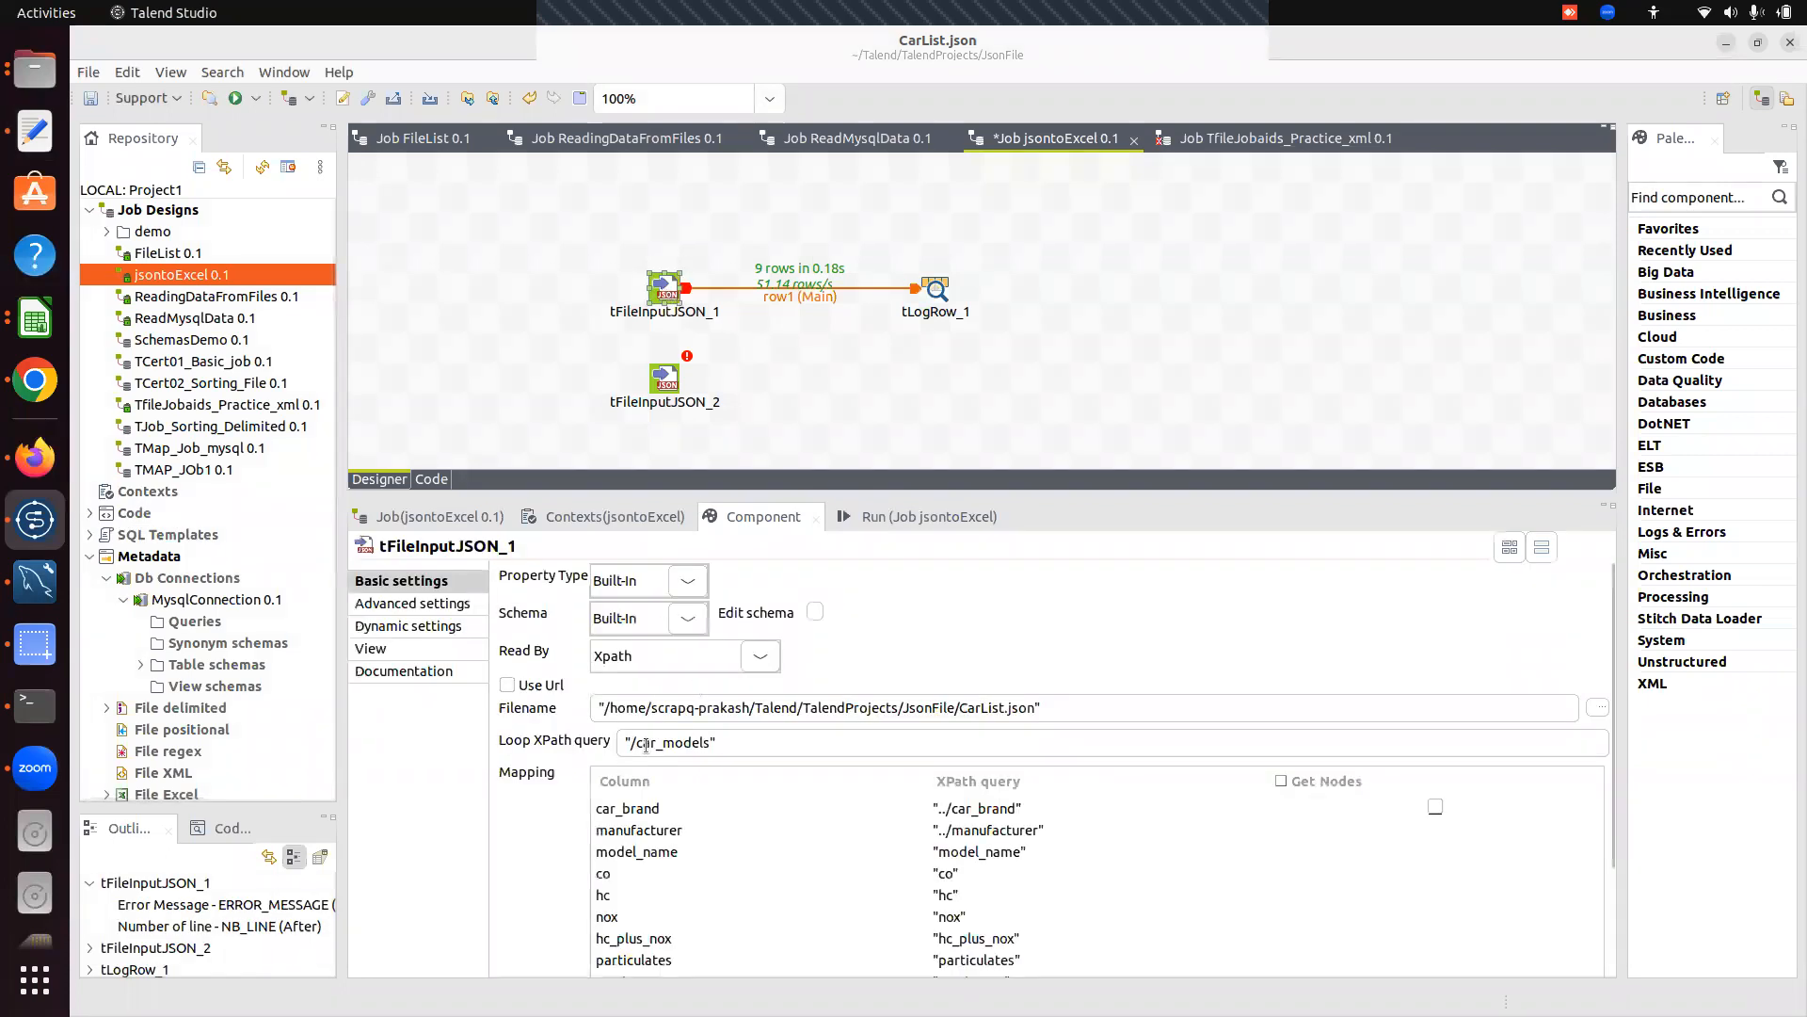
left_click_drag(636, 742, 663, 751)
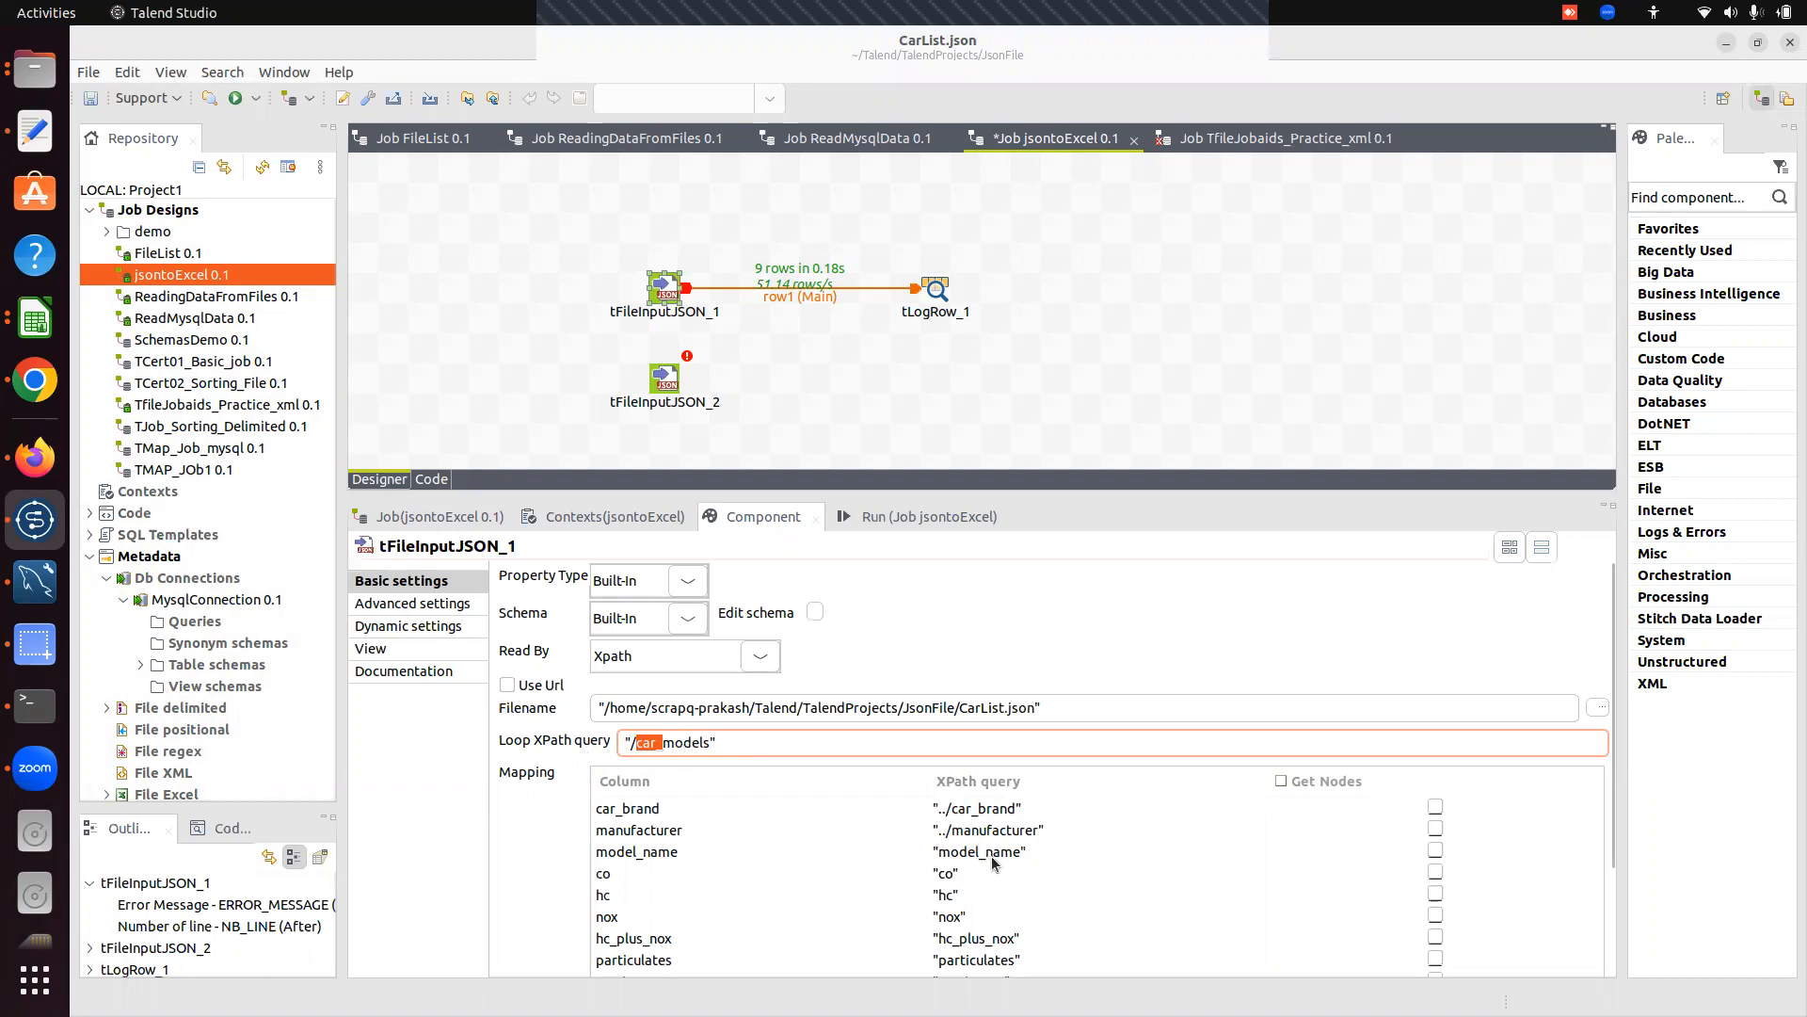
scroll(998, 885, "down", 3)
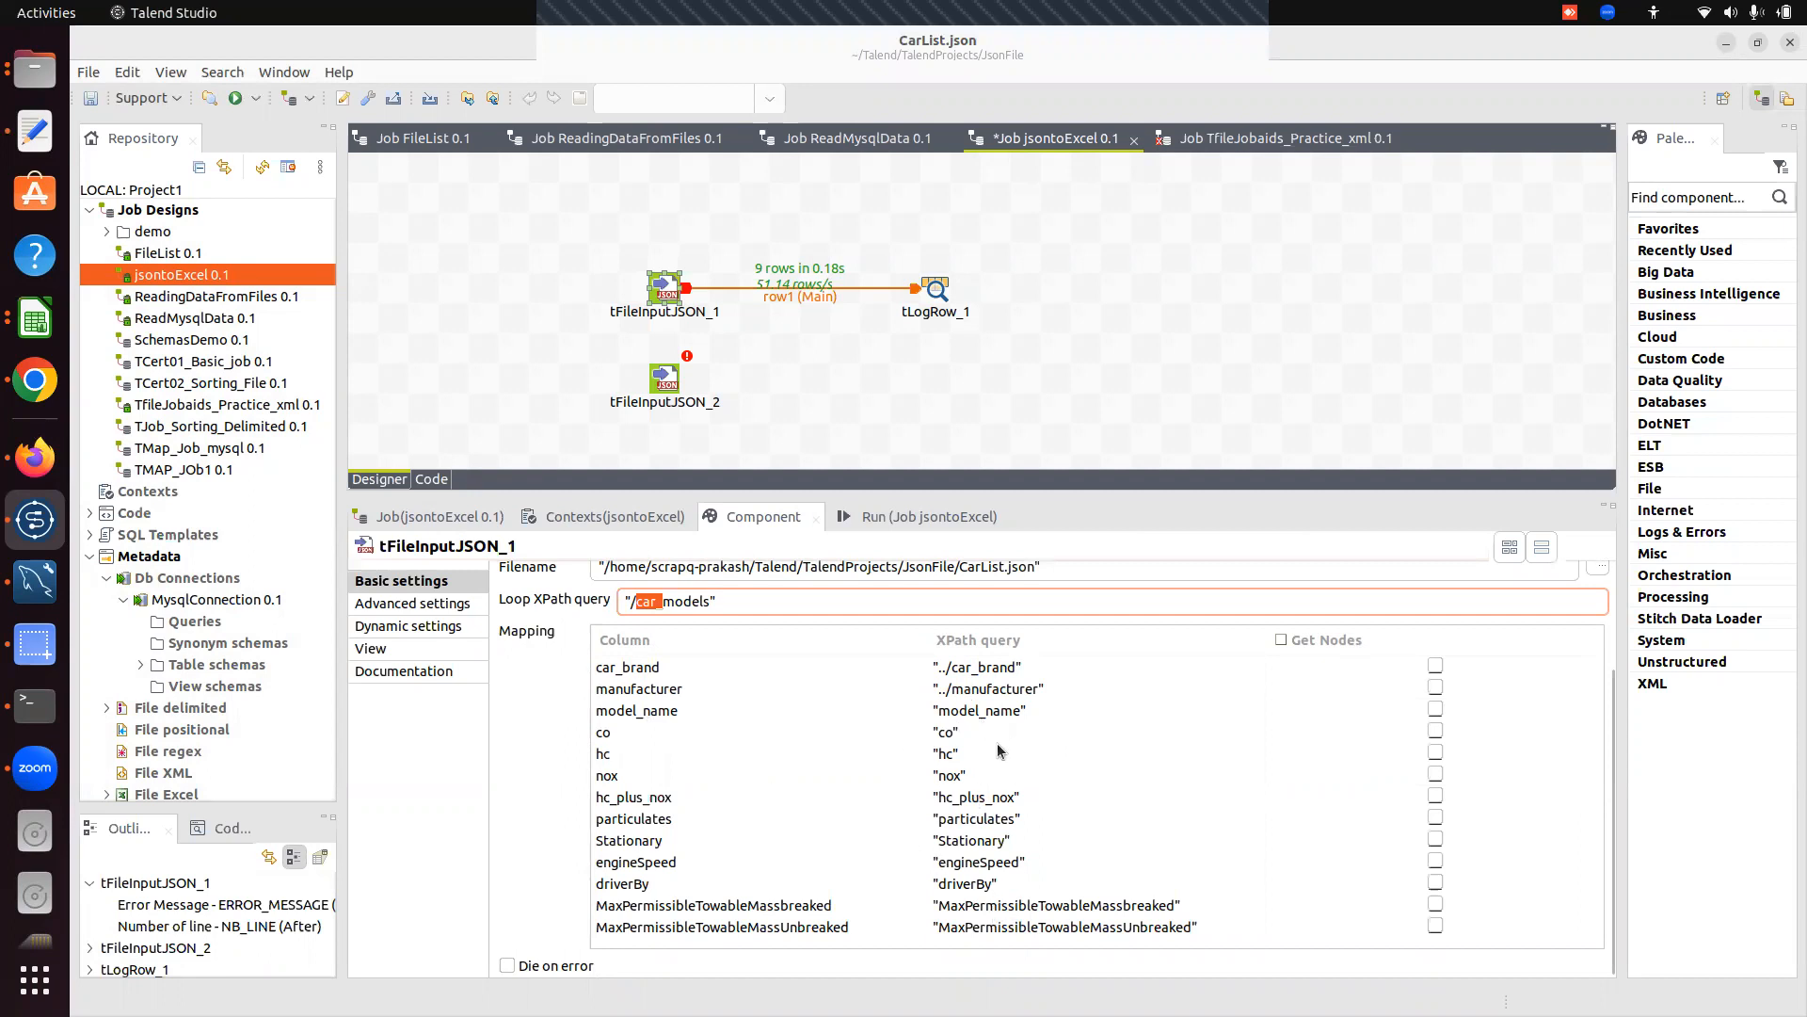
scroll(1094, 798, "up", 3)
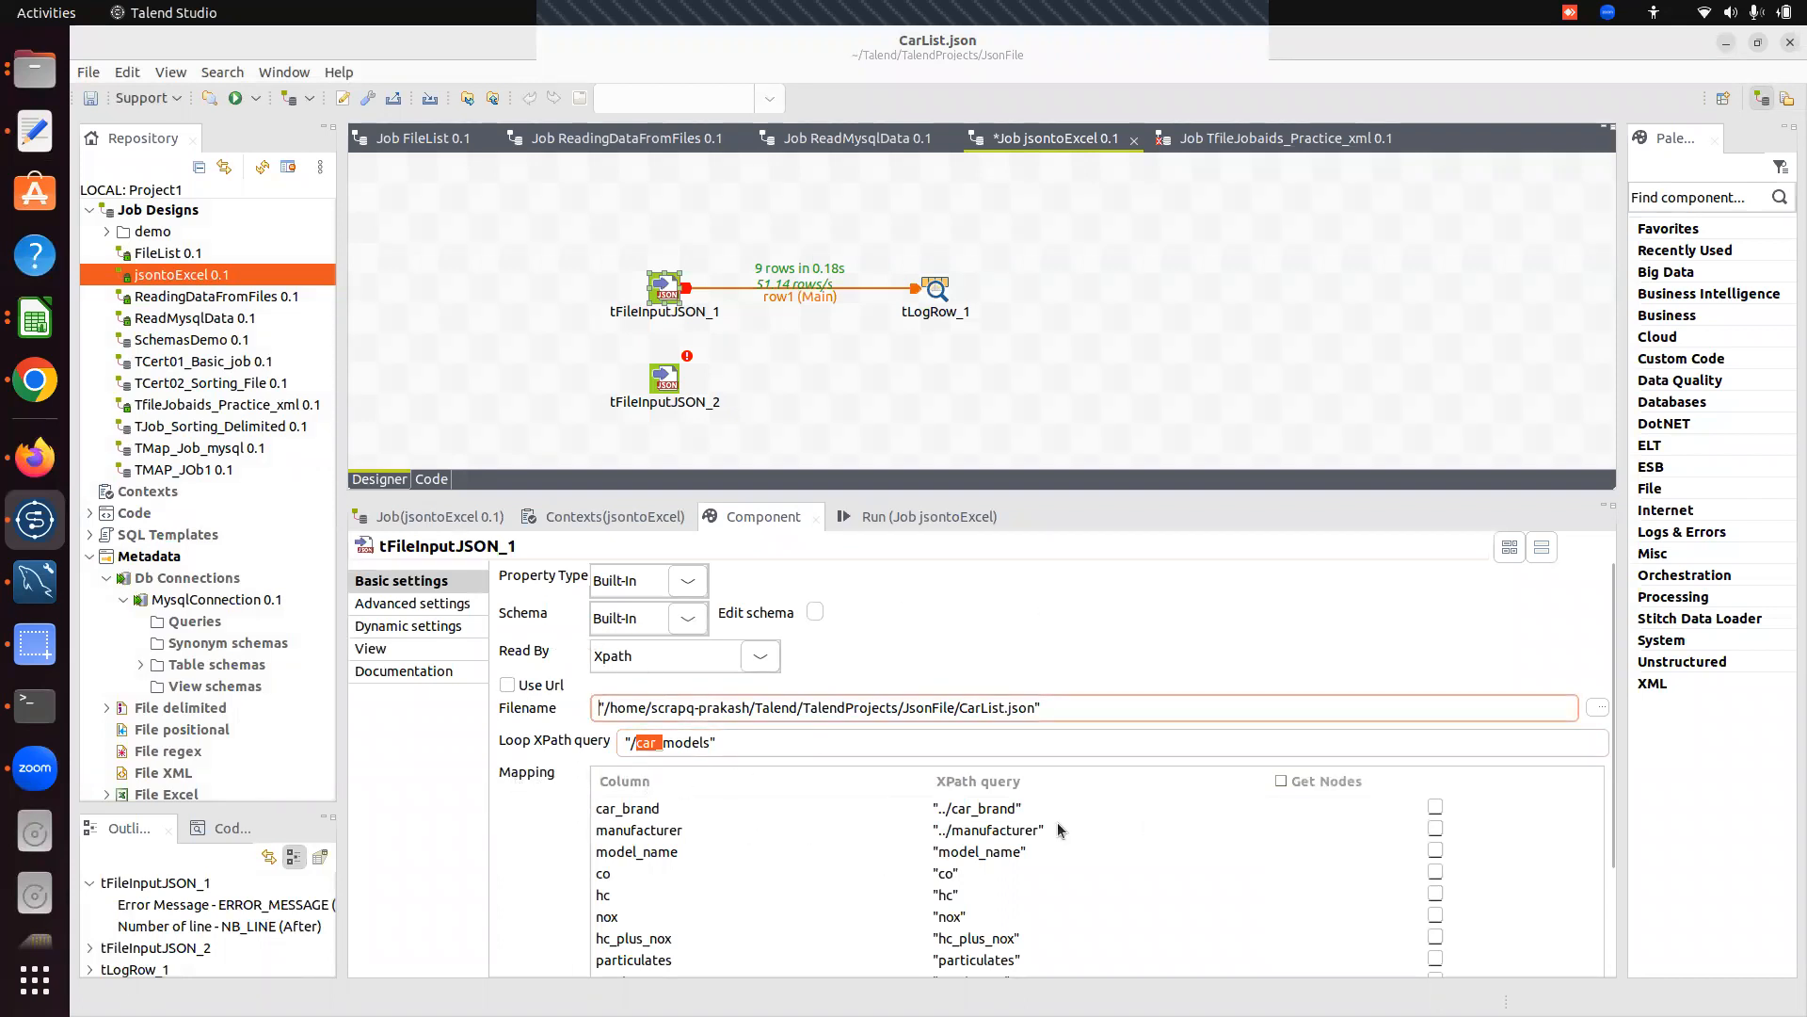
Examine the schema columns, data types and schema source options of tFileInputJSON_1, and compare them with its mapping.
left_click(811, 613)
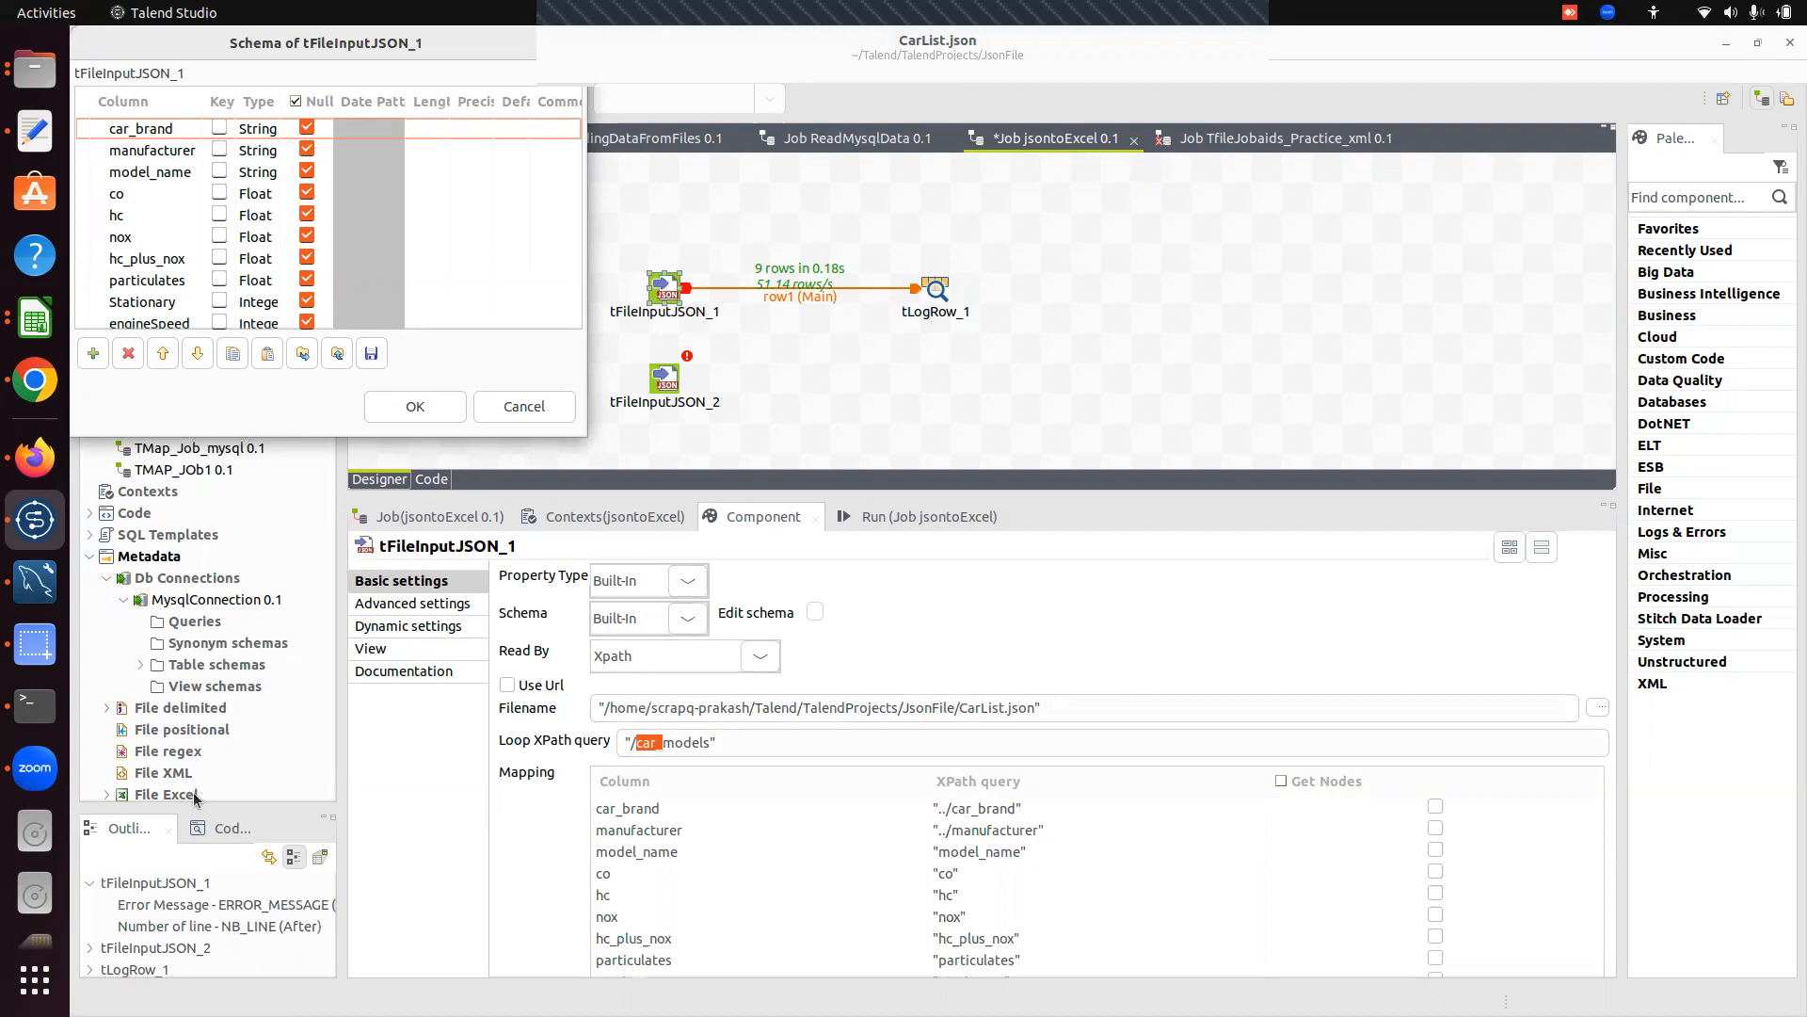
left_click(520, 407)
scroll(193, 646, "down", 4)
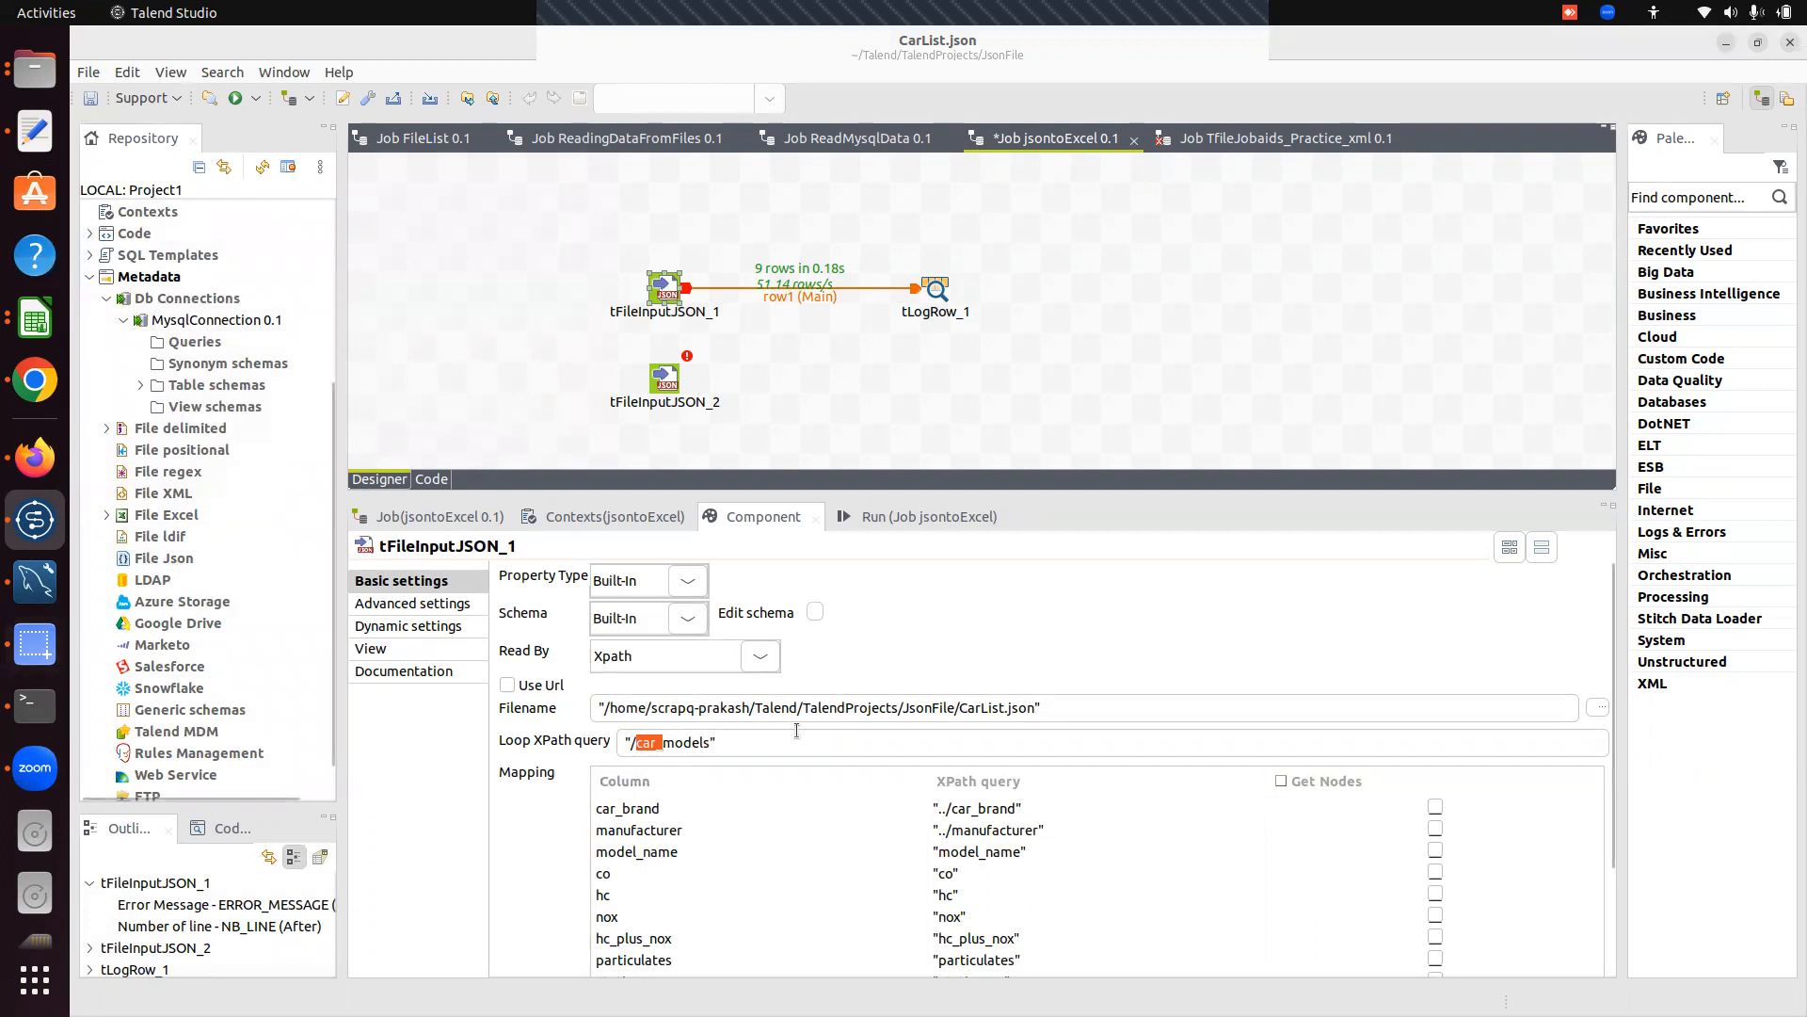
left_click(687, 621)
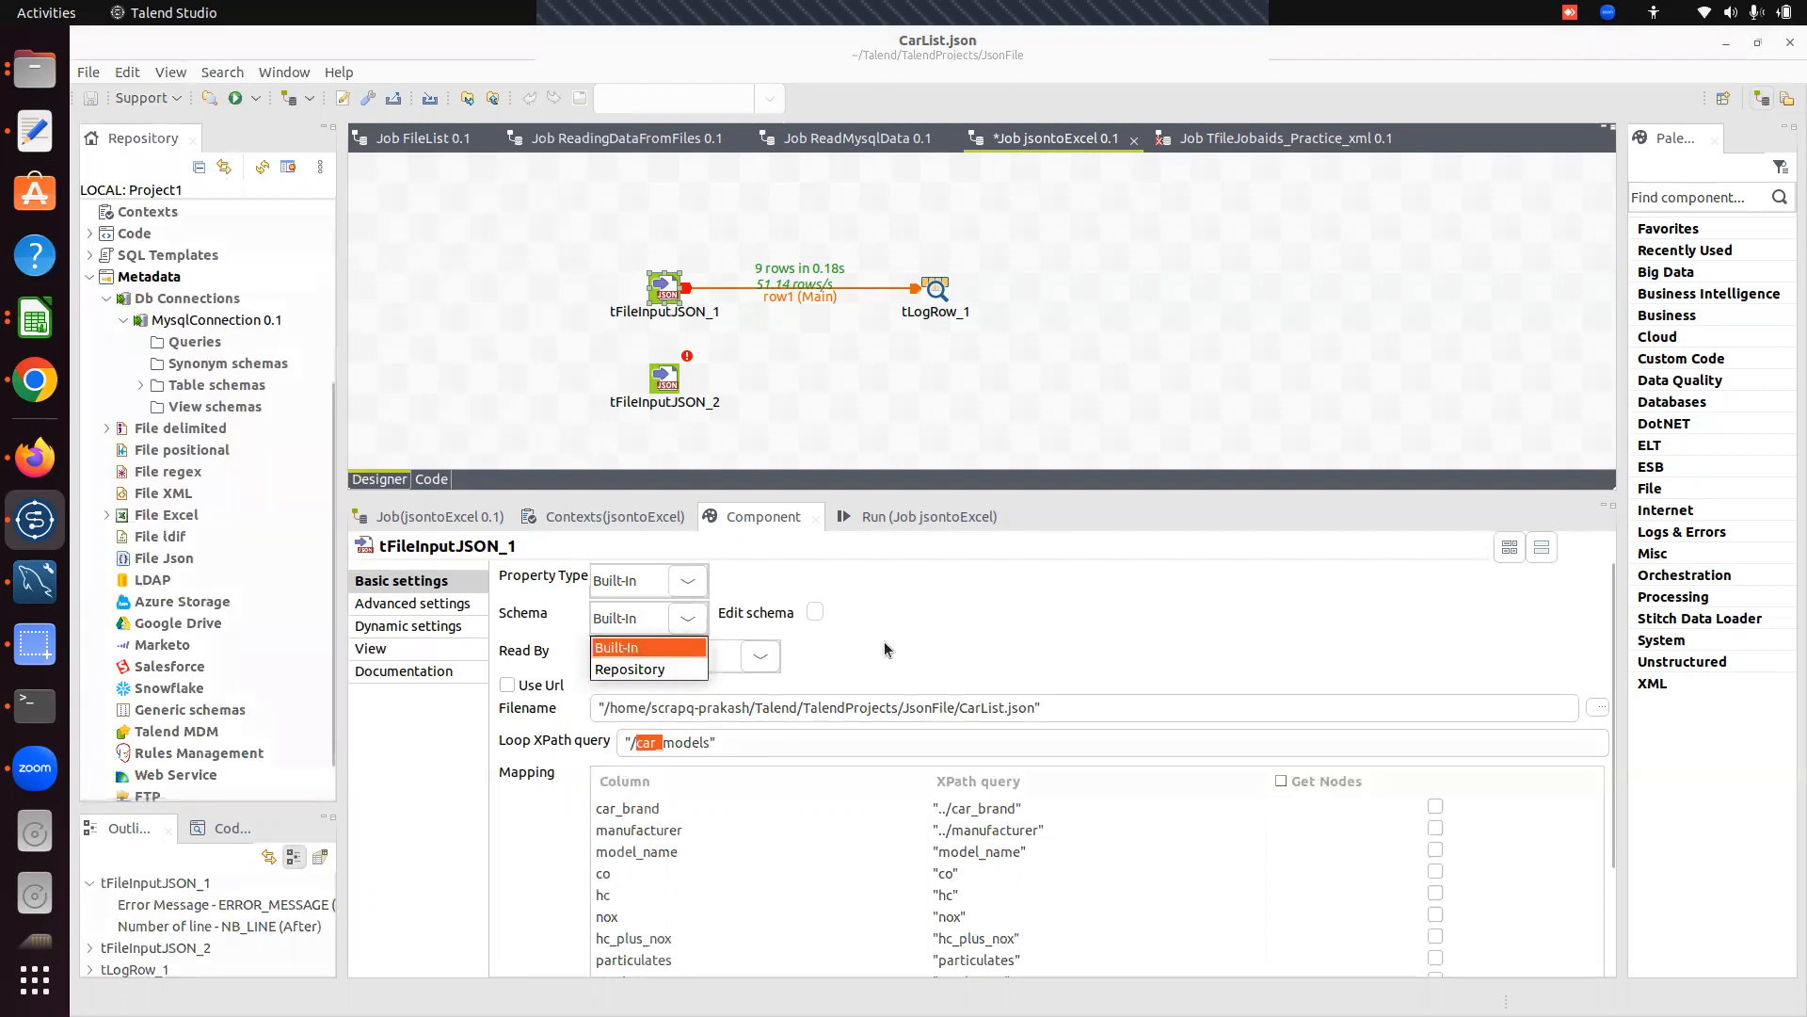
left_click(1019, 636)
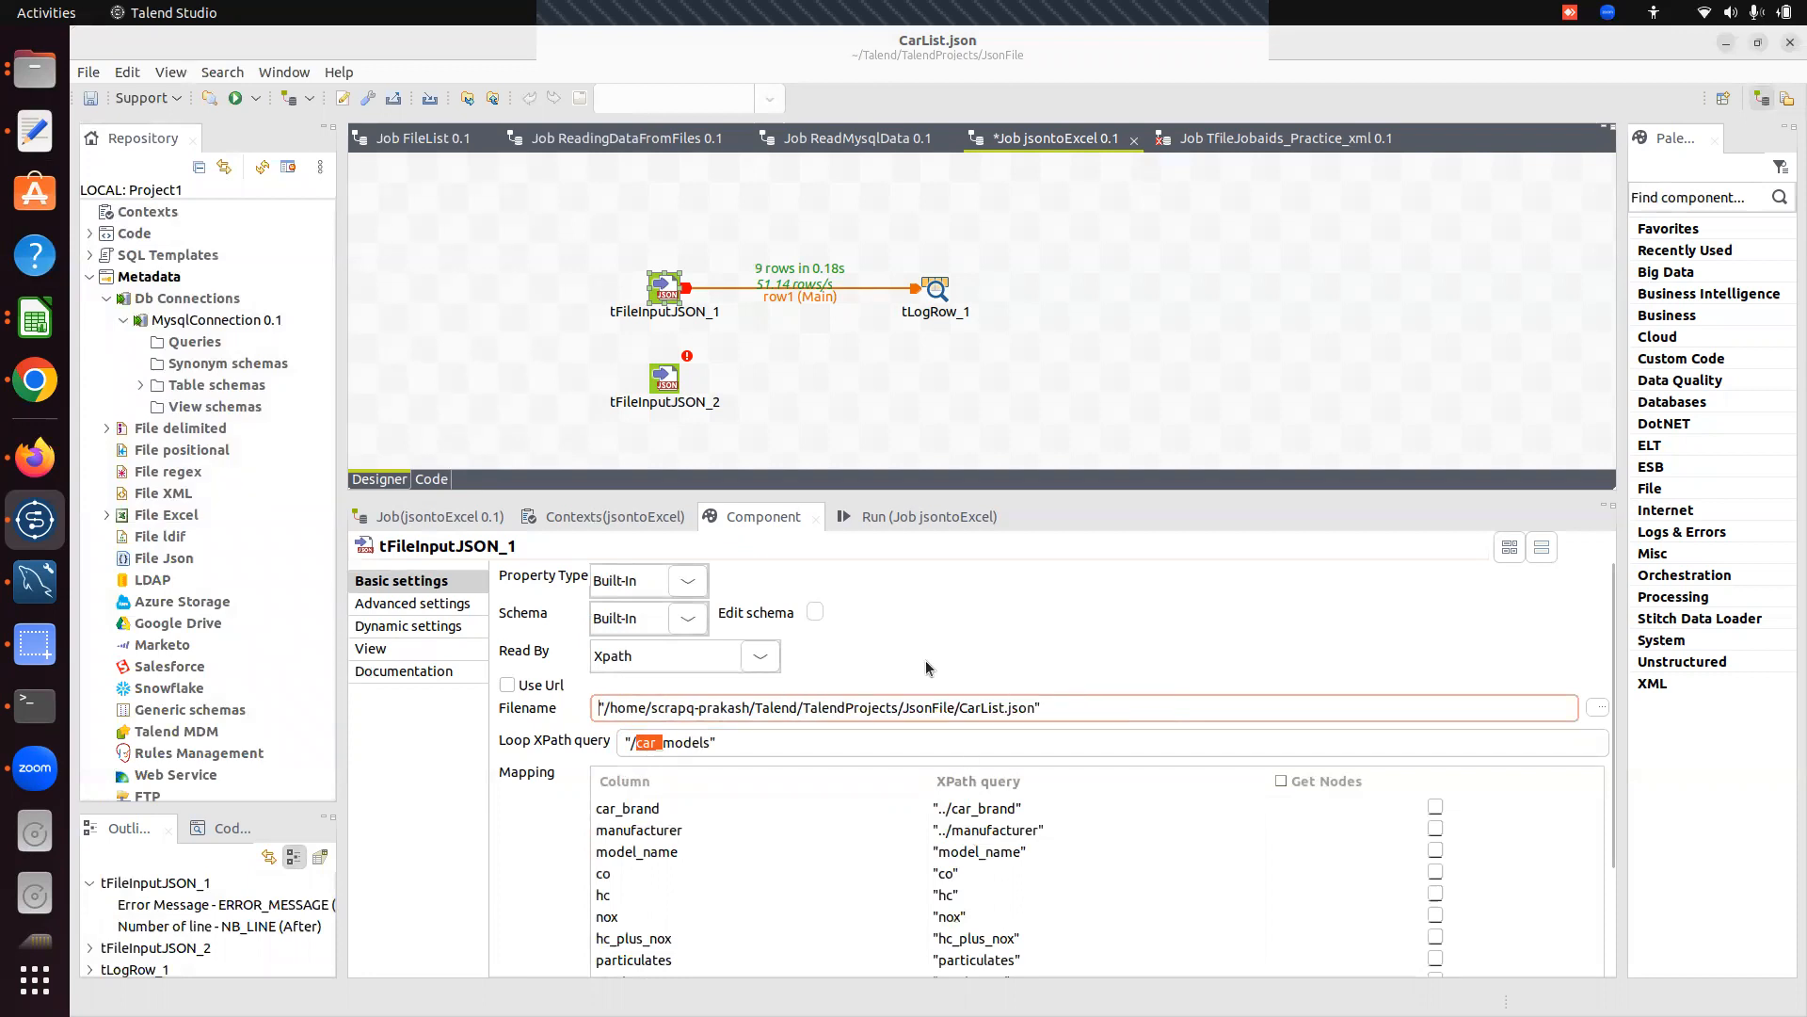
left_click(815, 614)
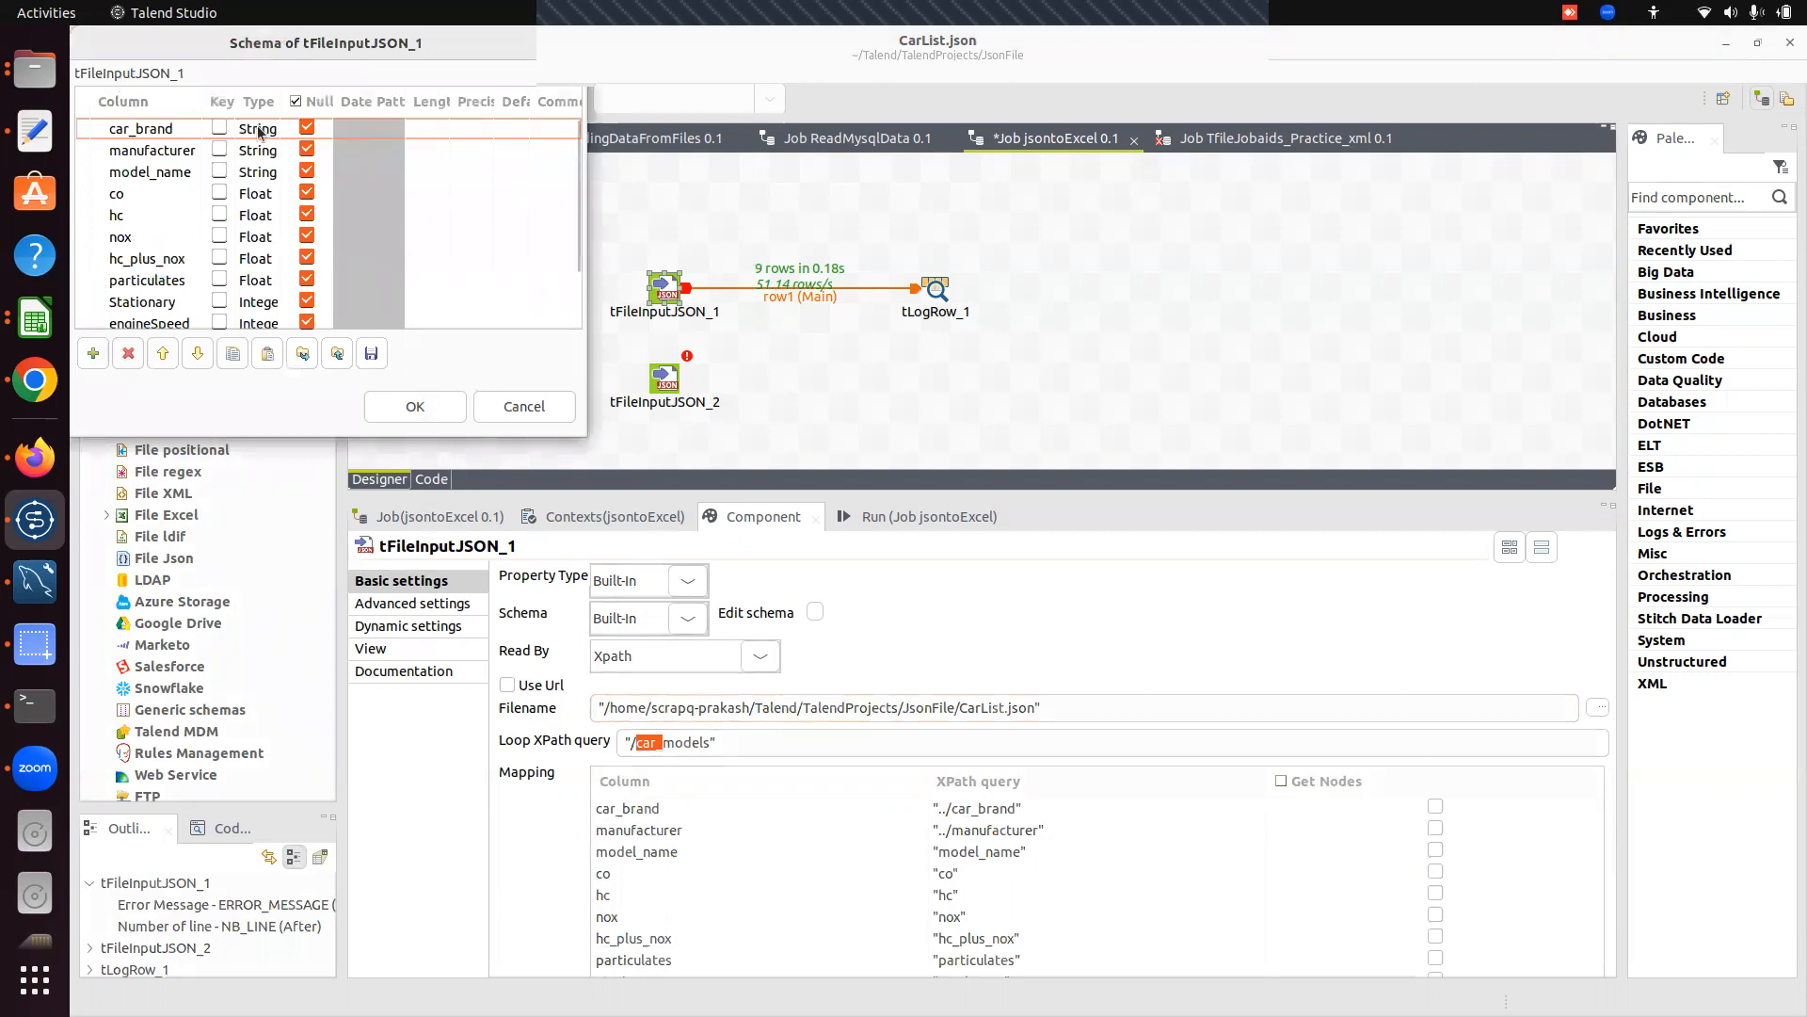
left_click(415, 408)
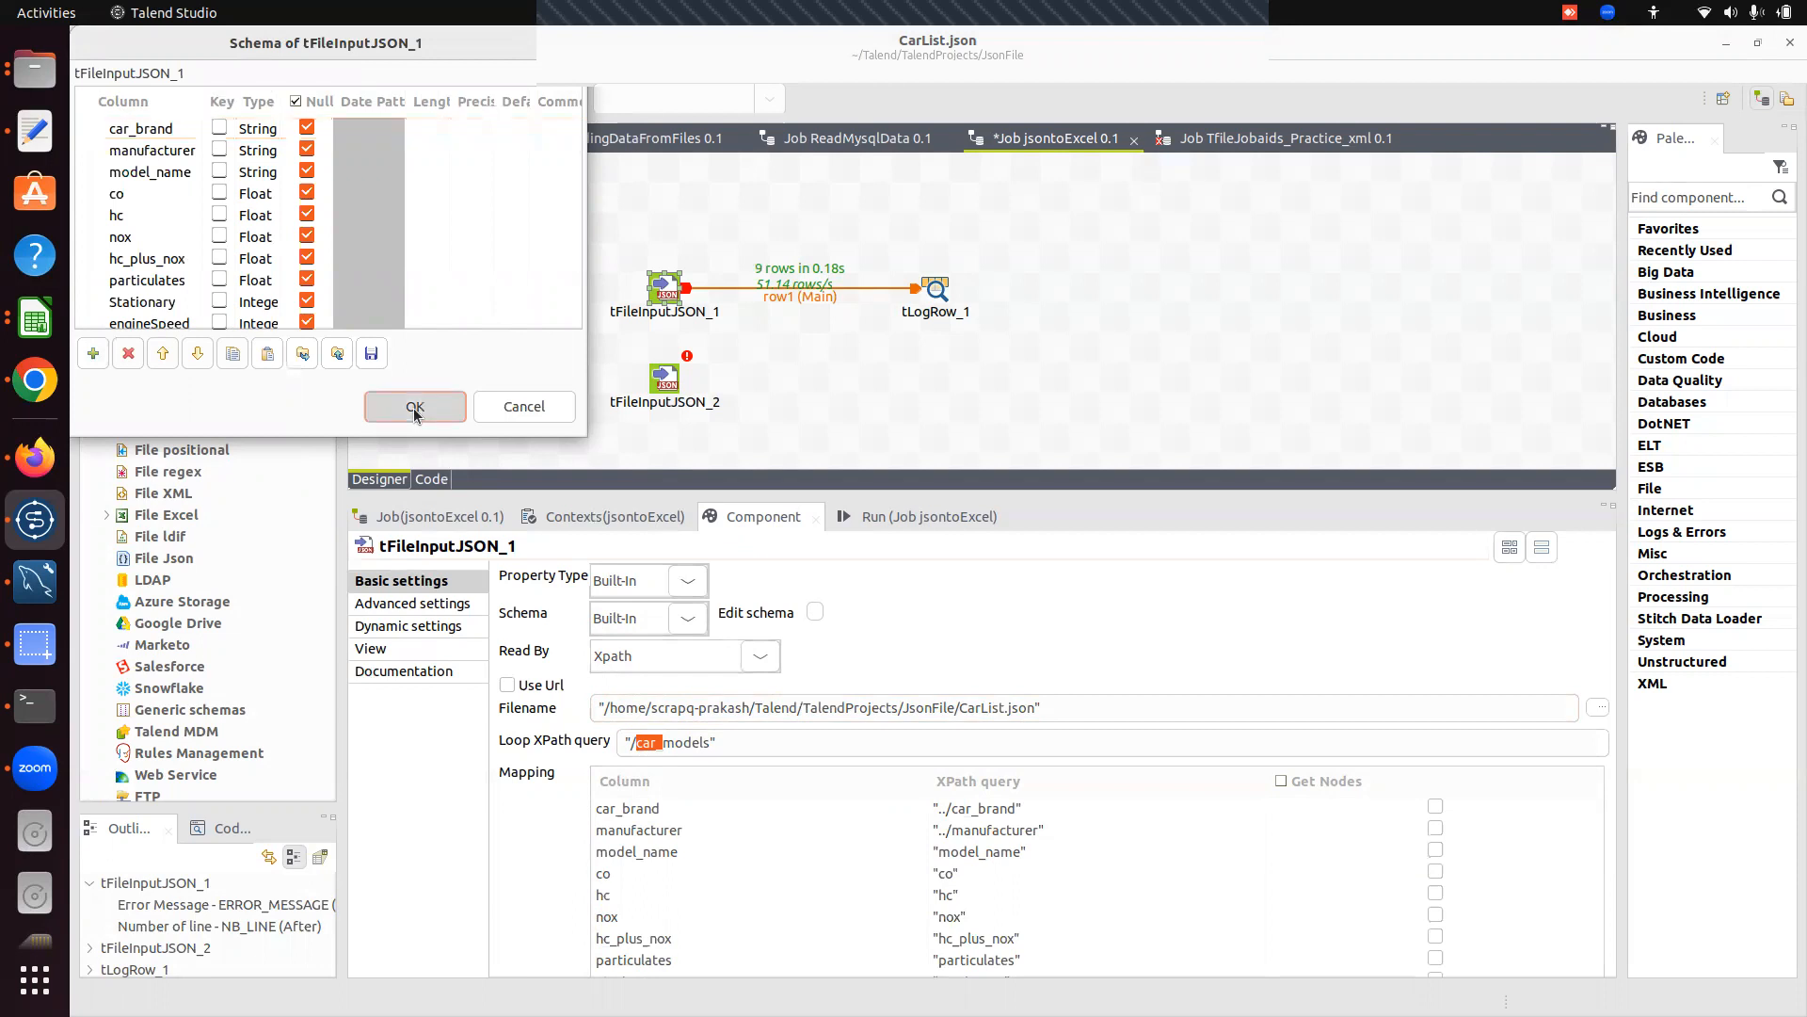
scroll(690, 843, "down", 3)
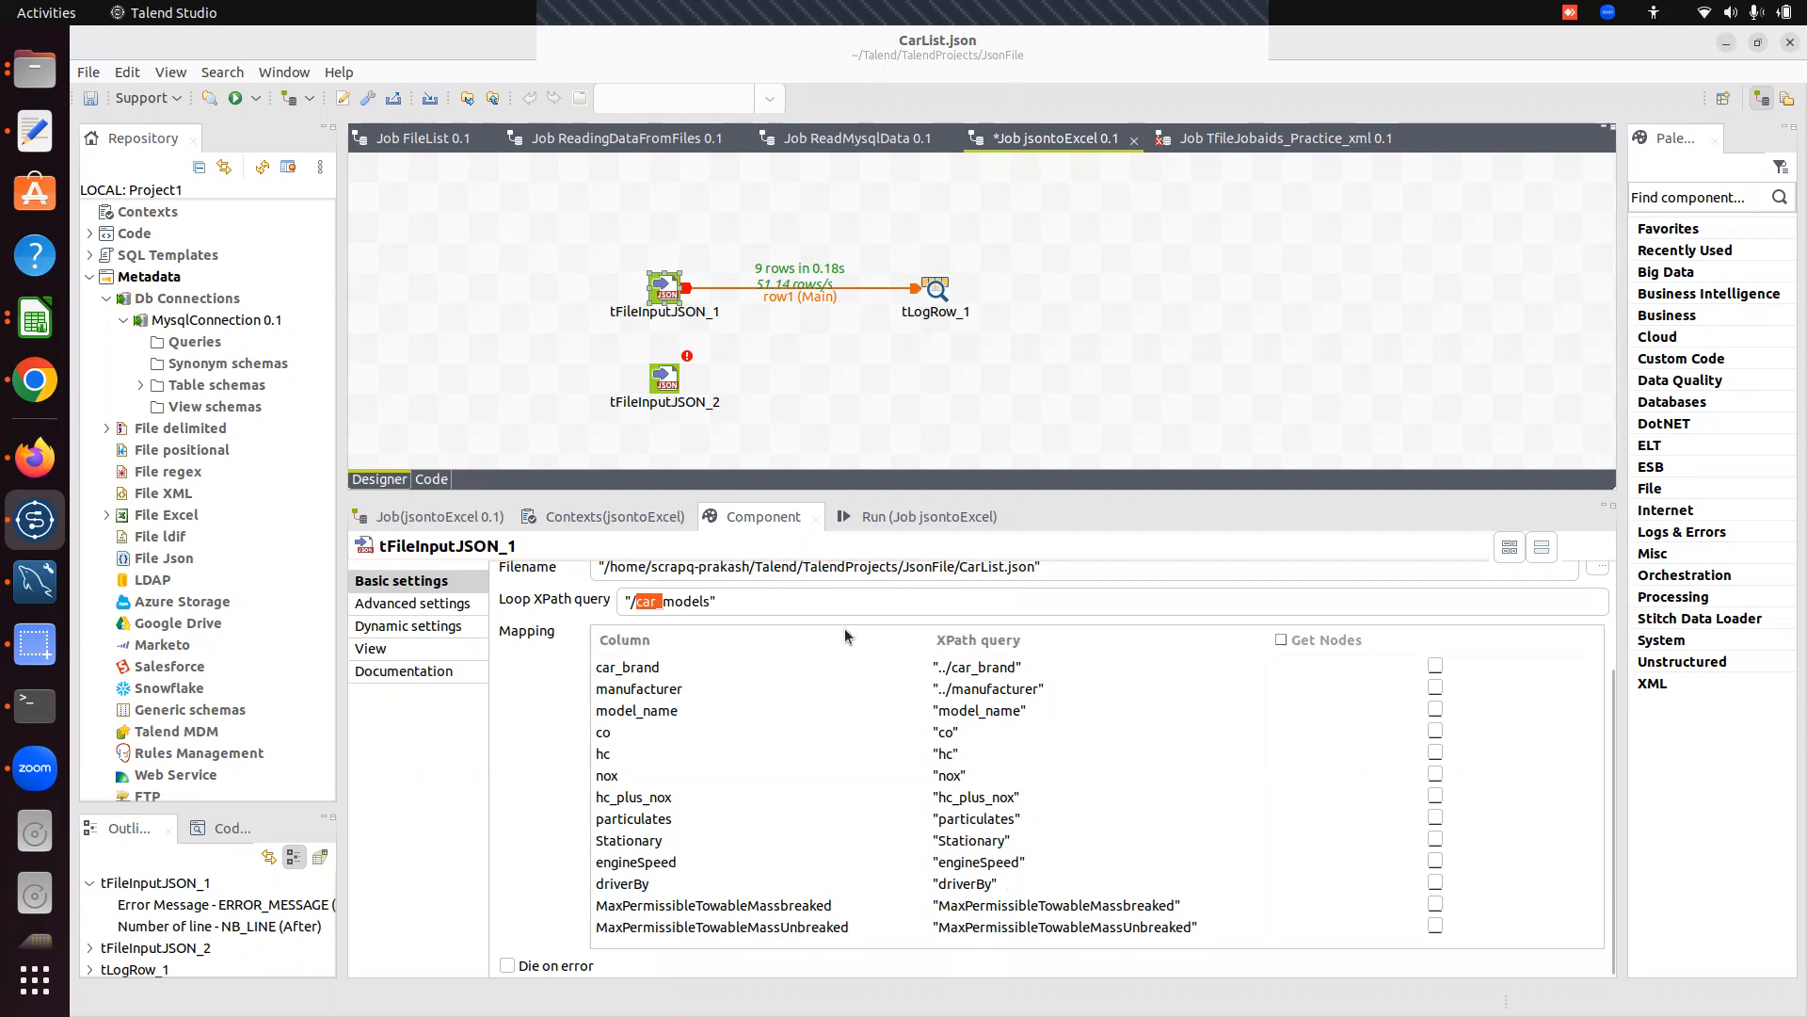
Delete the unused tFileInputJSON_2 component from the jsontoExcel job and clear the output of the previous run.
left_click(1019, 371)
left_click(671, 391)
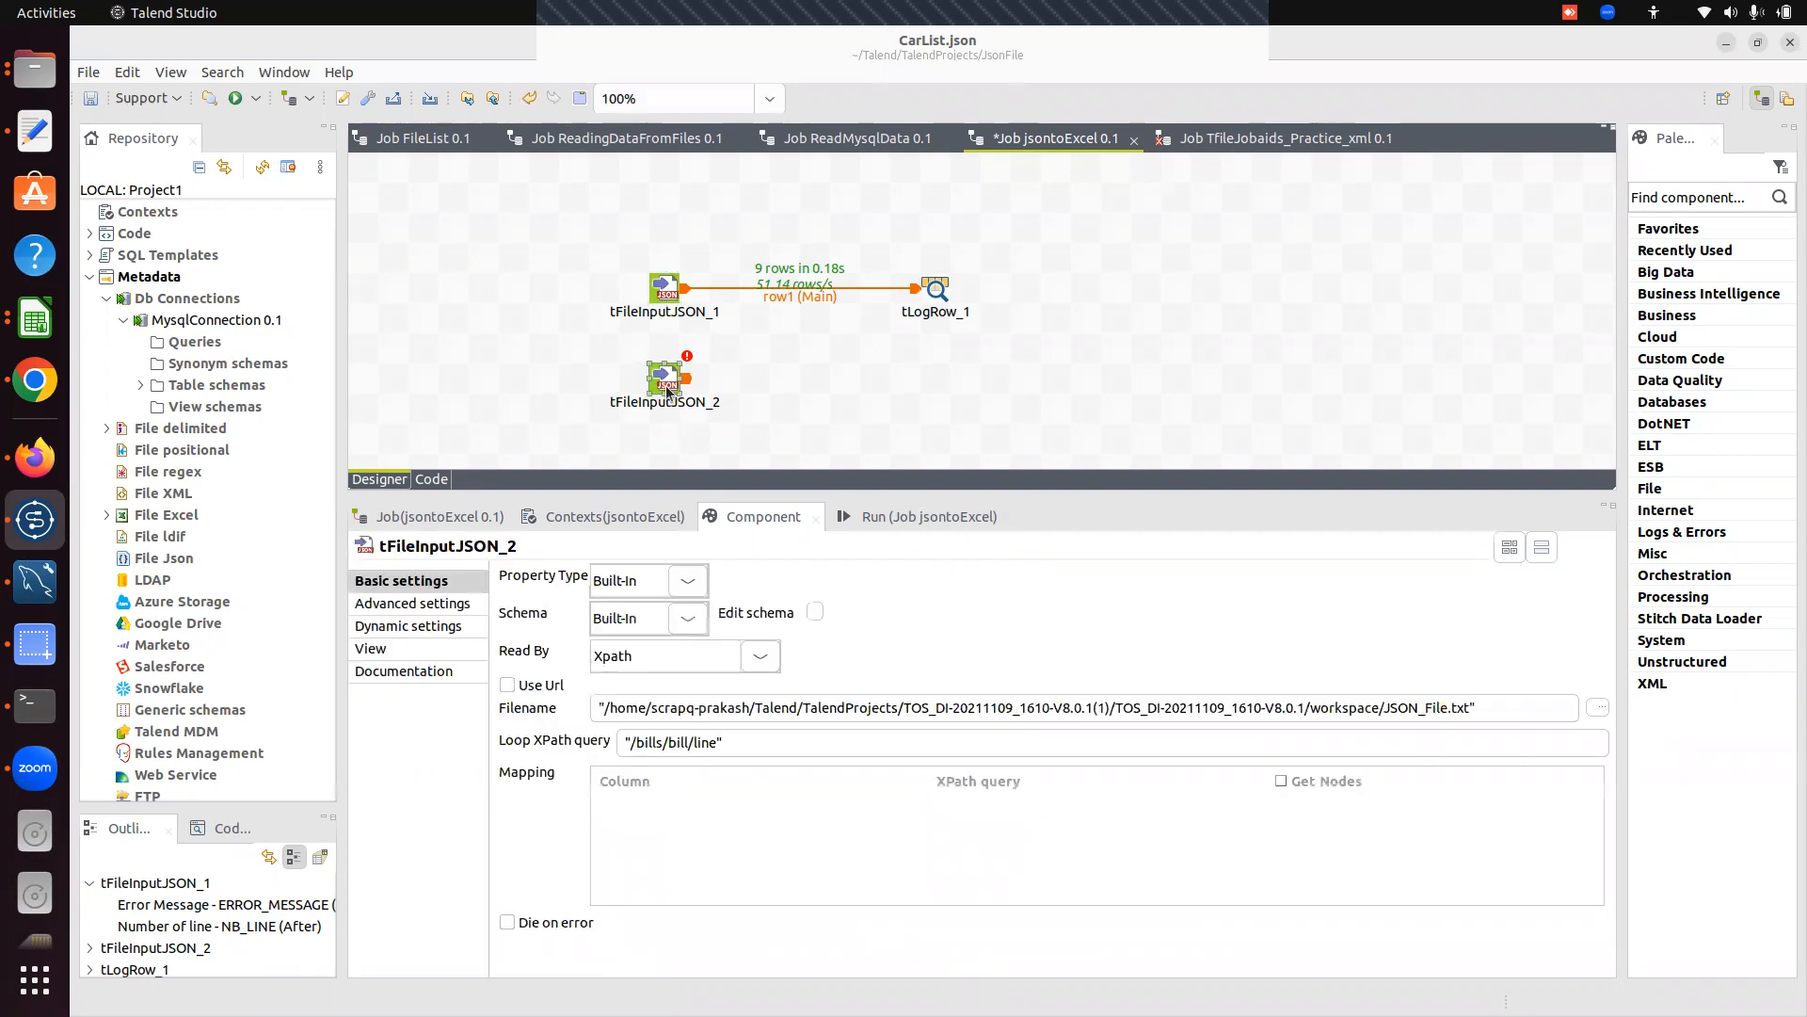
key("Delete")
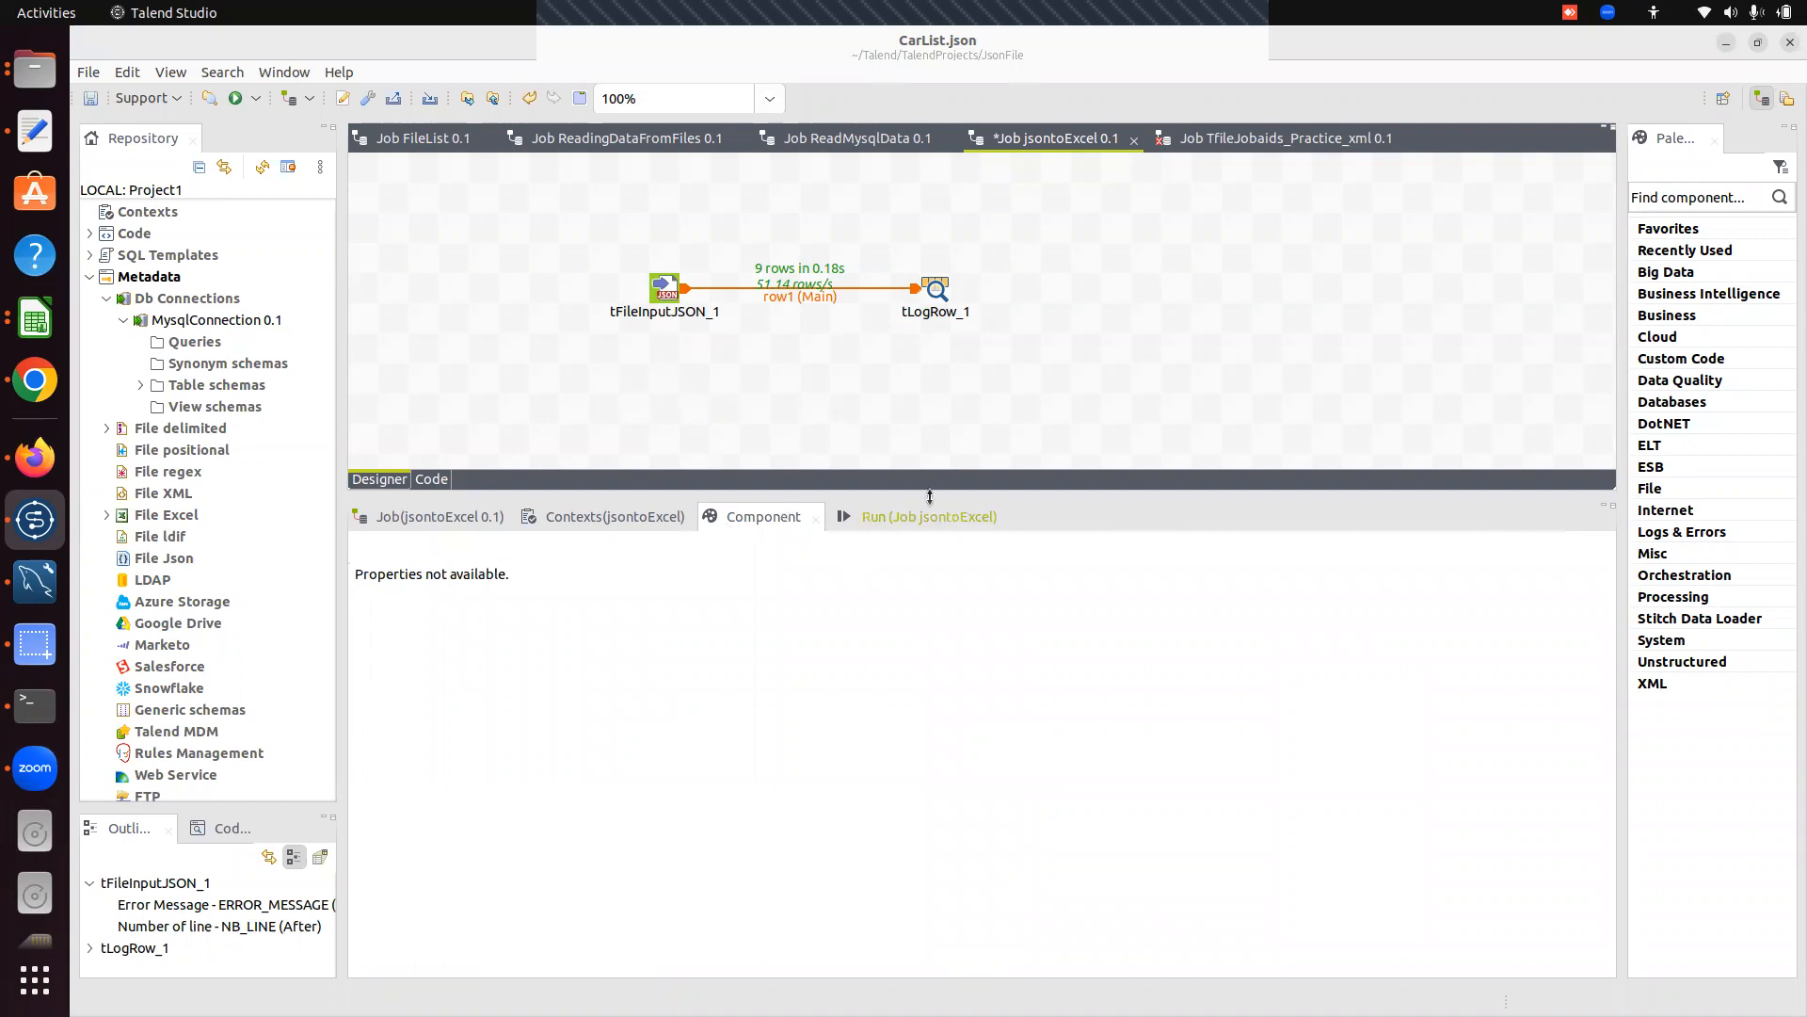
left_click(903, 532)
left_click(732, 600)
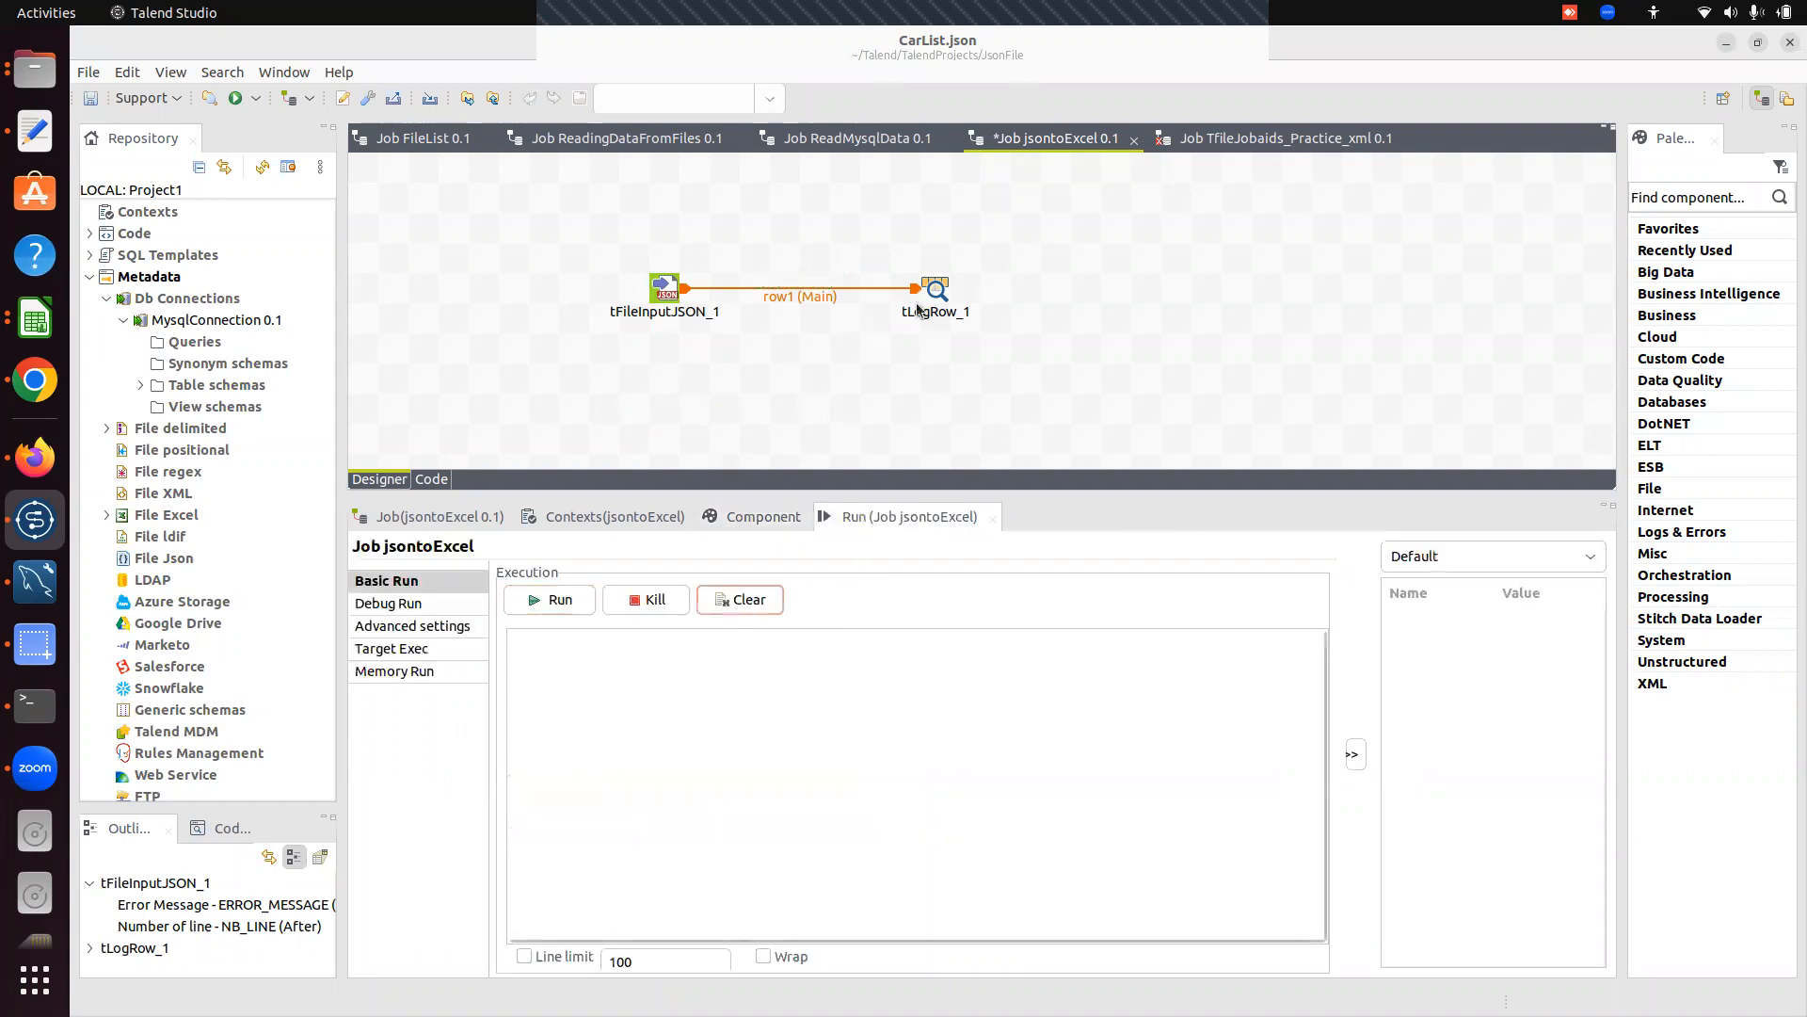
Set tLogRow_1 to Table mode and compare its schema columns with those coming from tFileInputJSON_1.
left_click(935, 298)
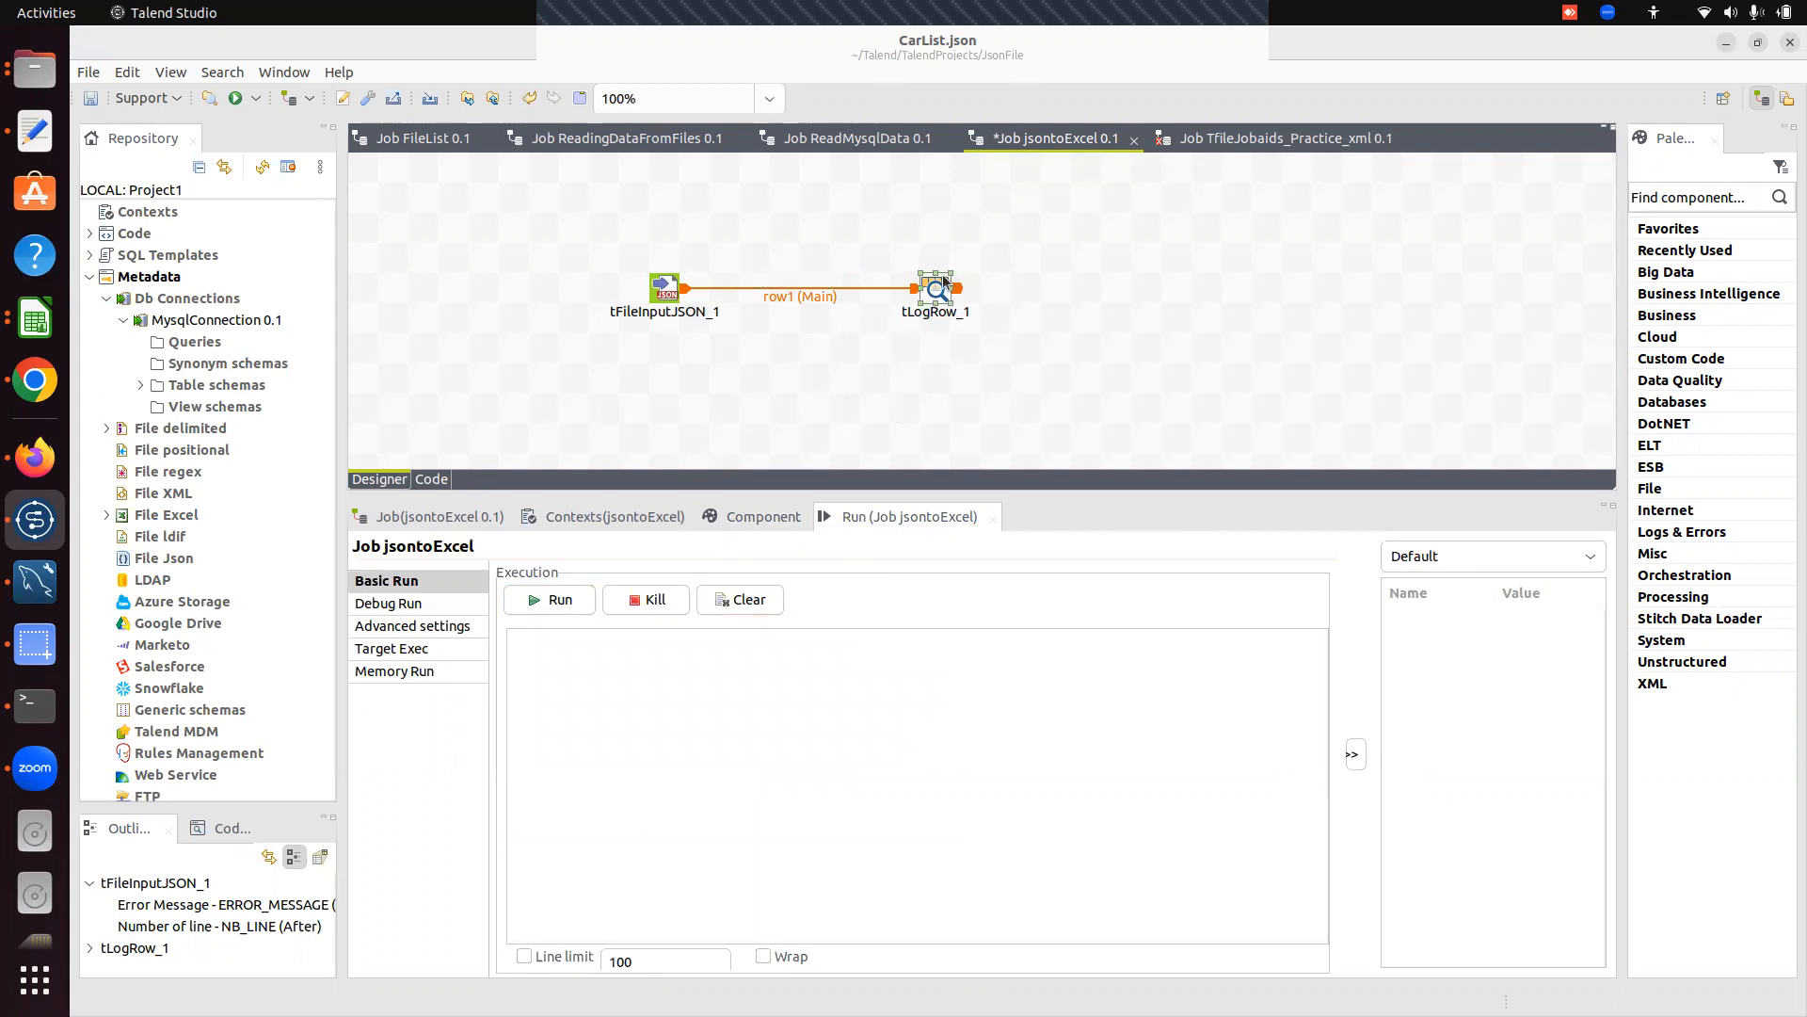
left_click(757, 518)
left_click(508, 646)
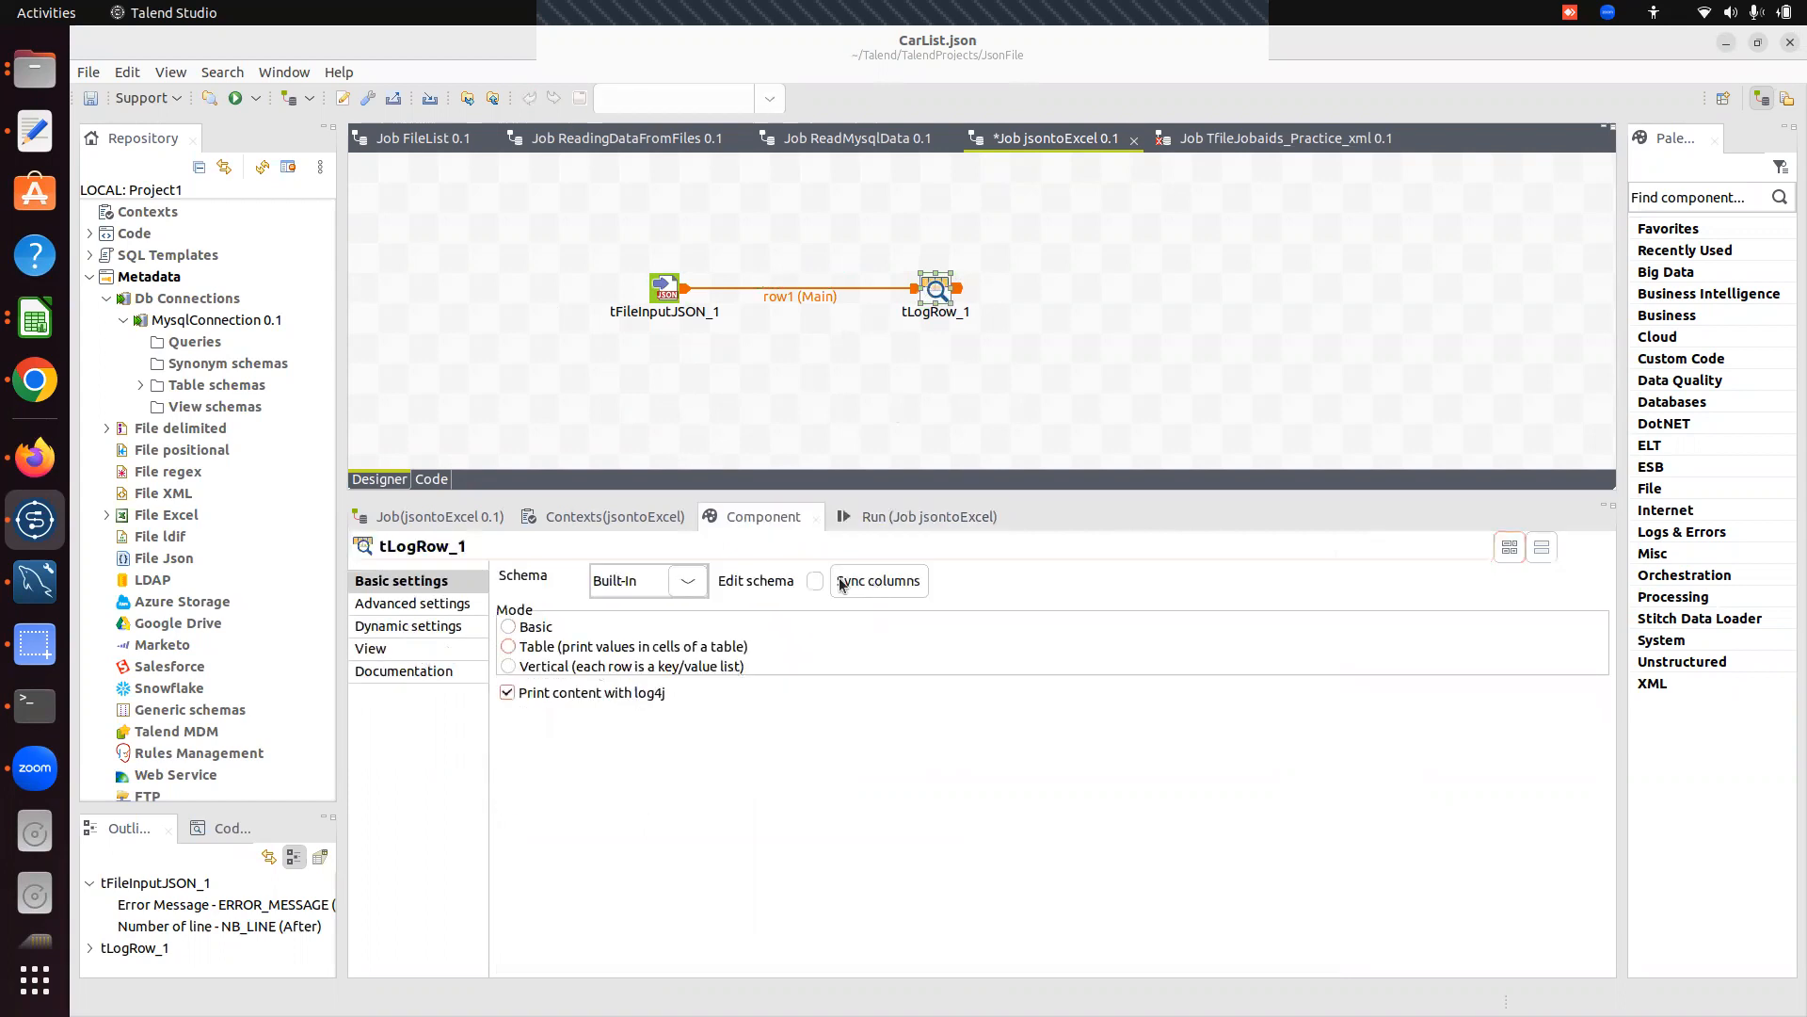
left_click(815, 583)
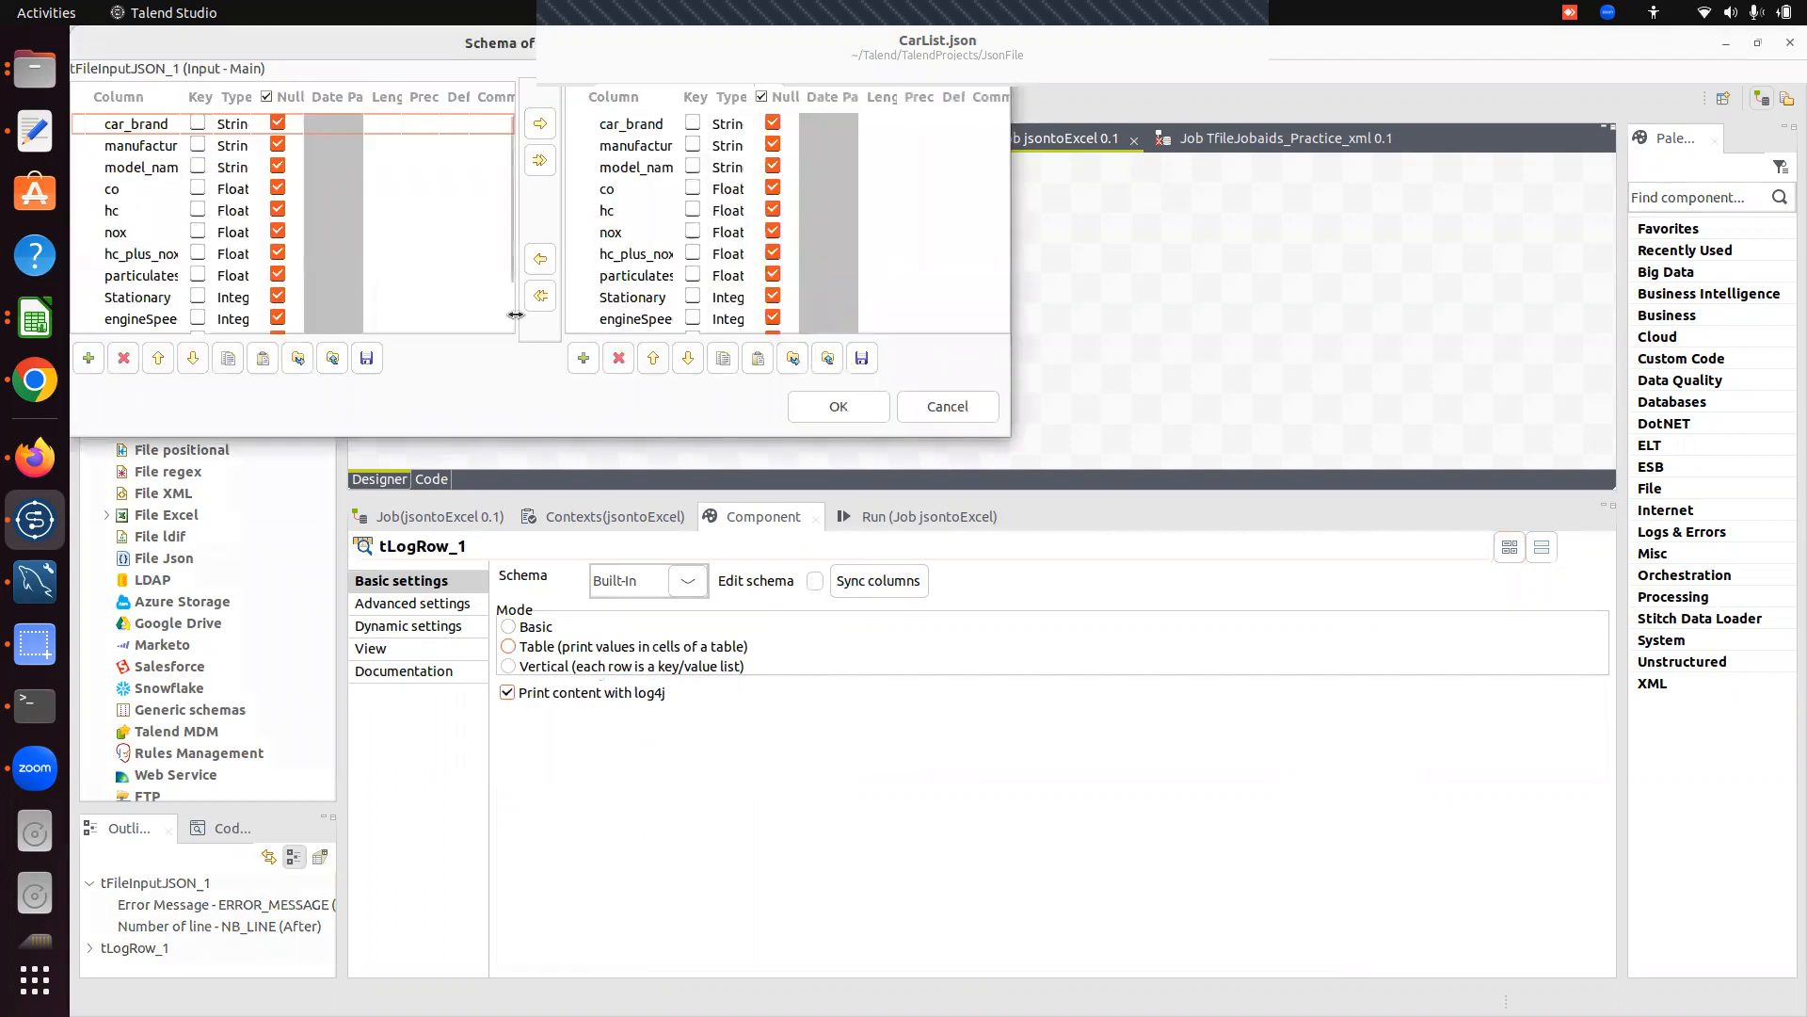
left_click_drag(483, 434, 483, 598)
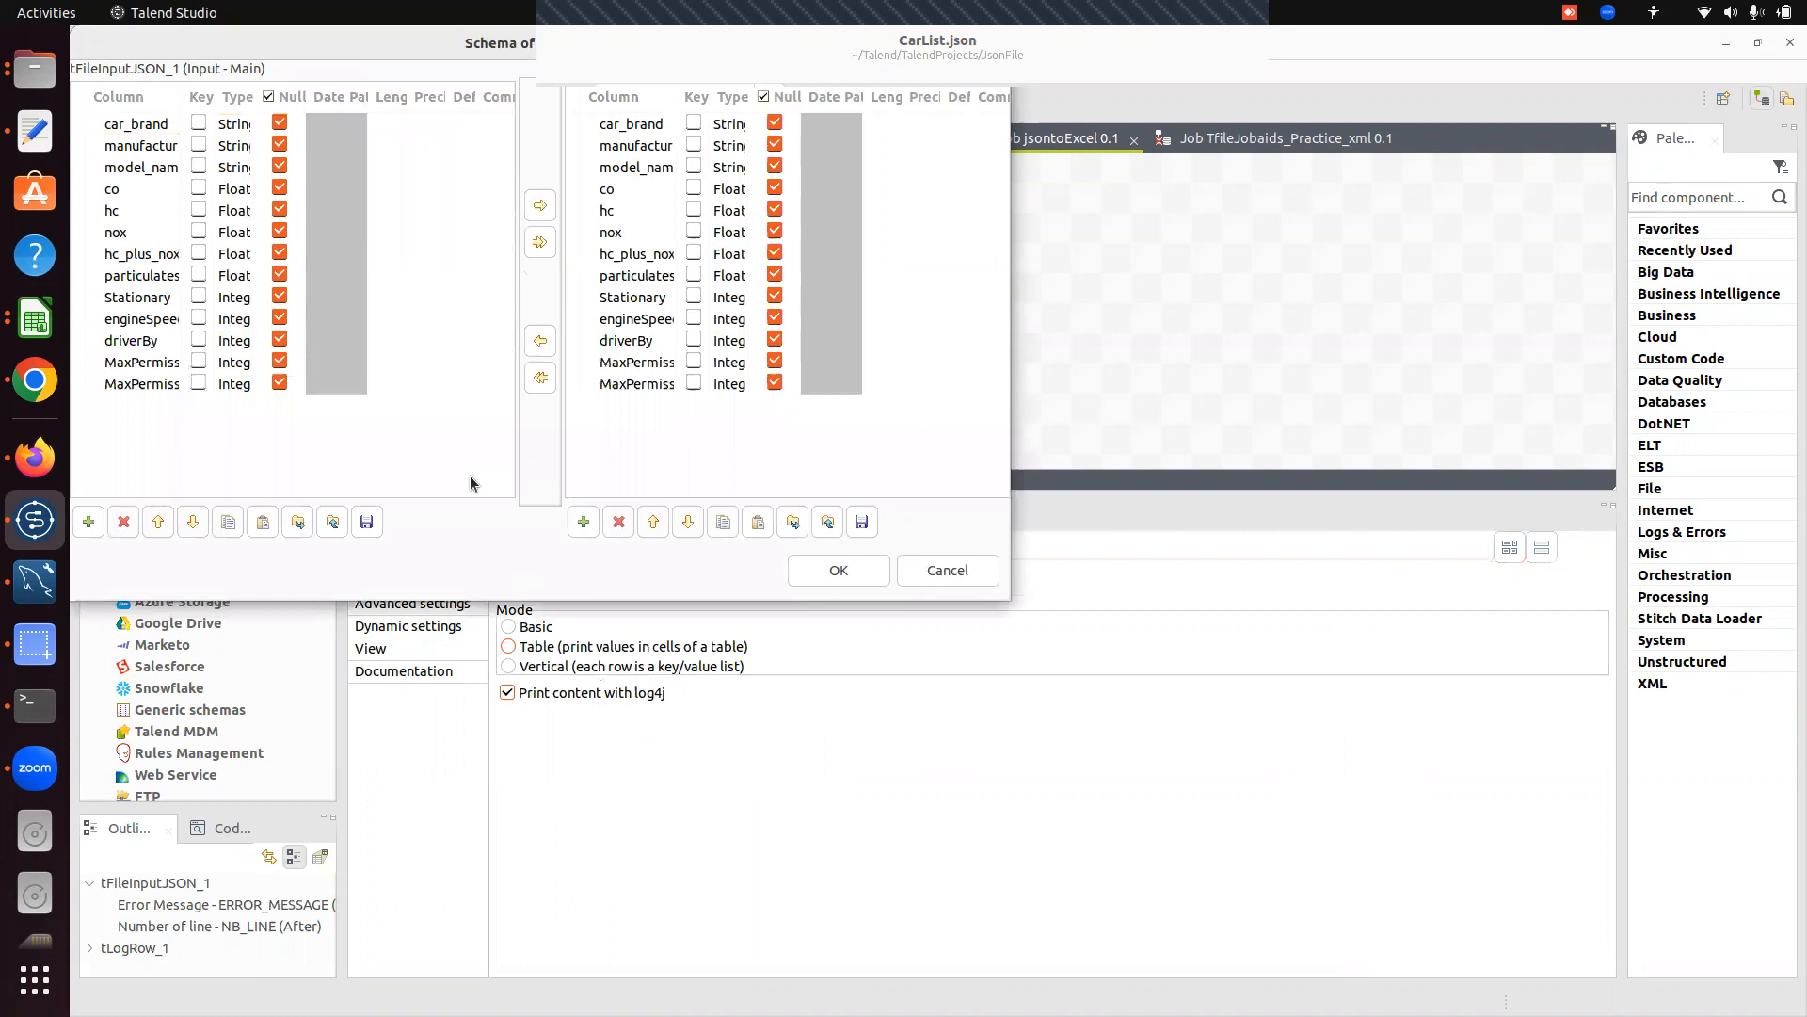
left_click(812, 570)
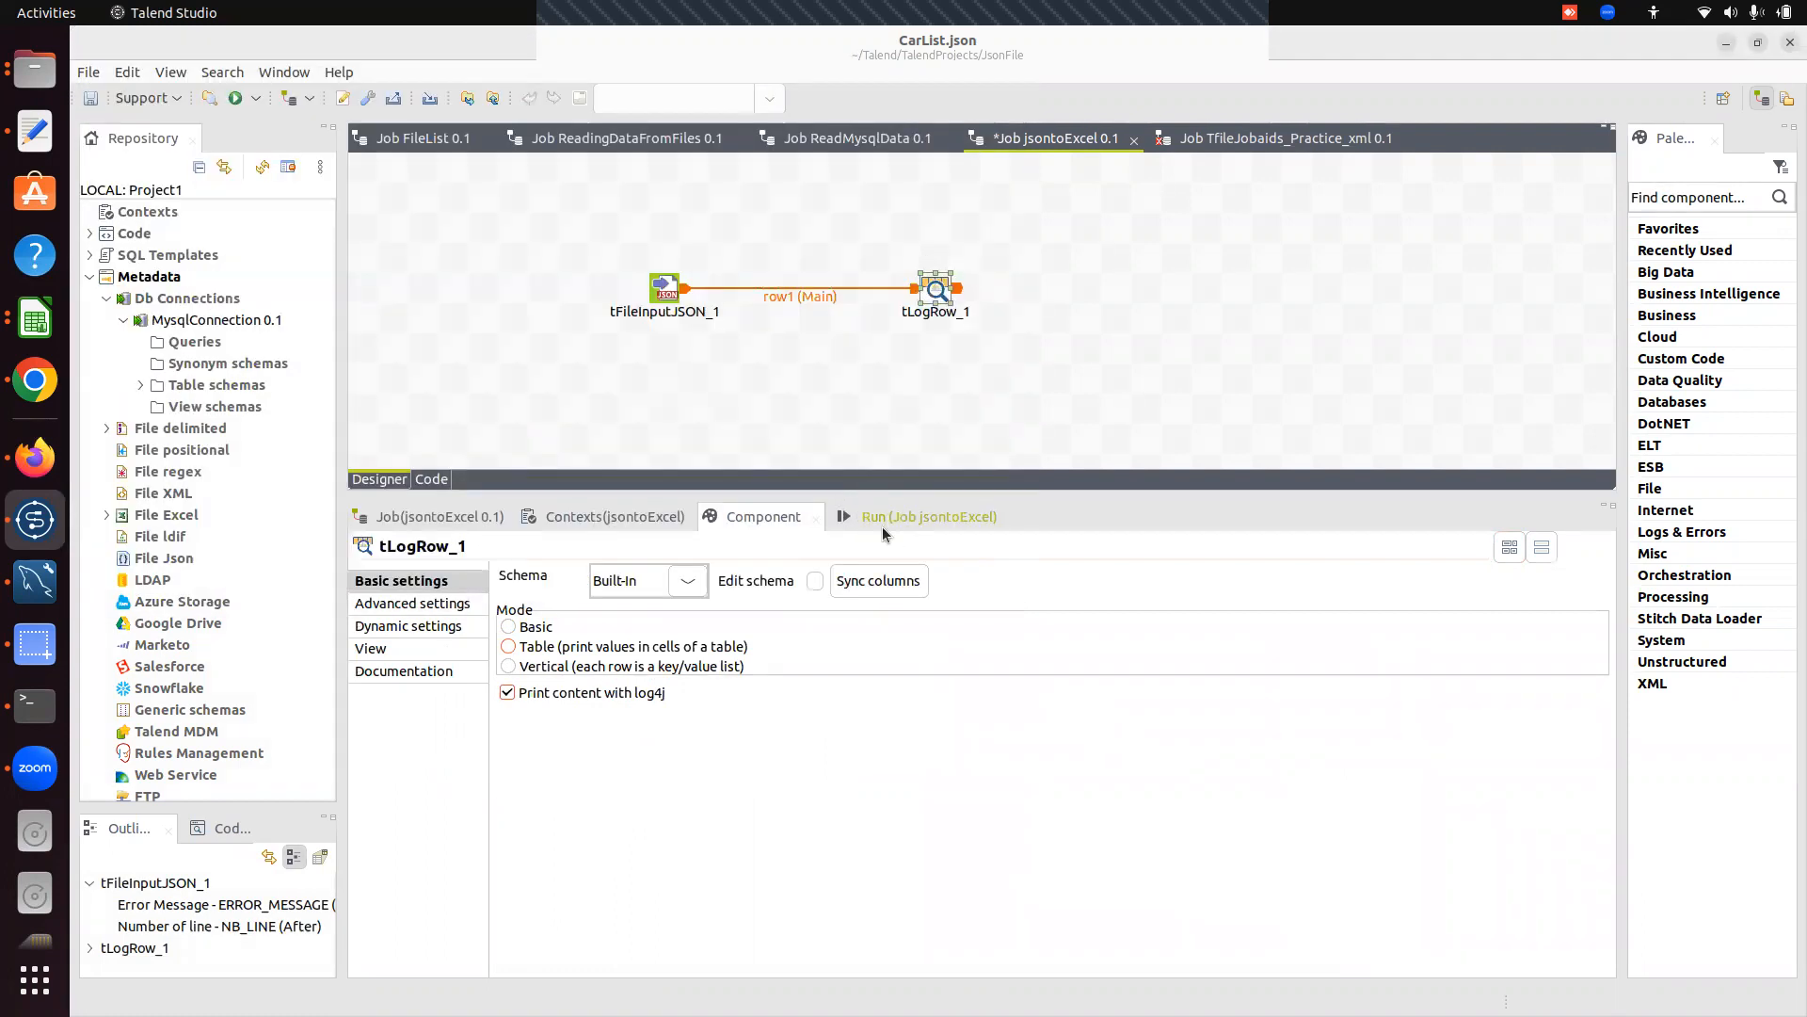
Run the jsontoExcel job and narrow the repository area to view more of the logged car table.
left_click(883, 527)
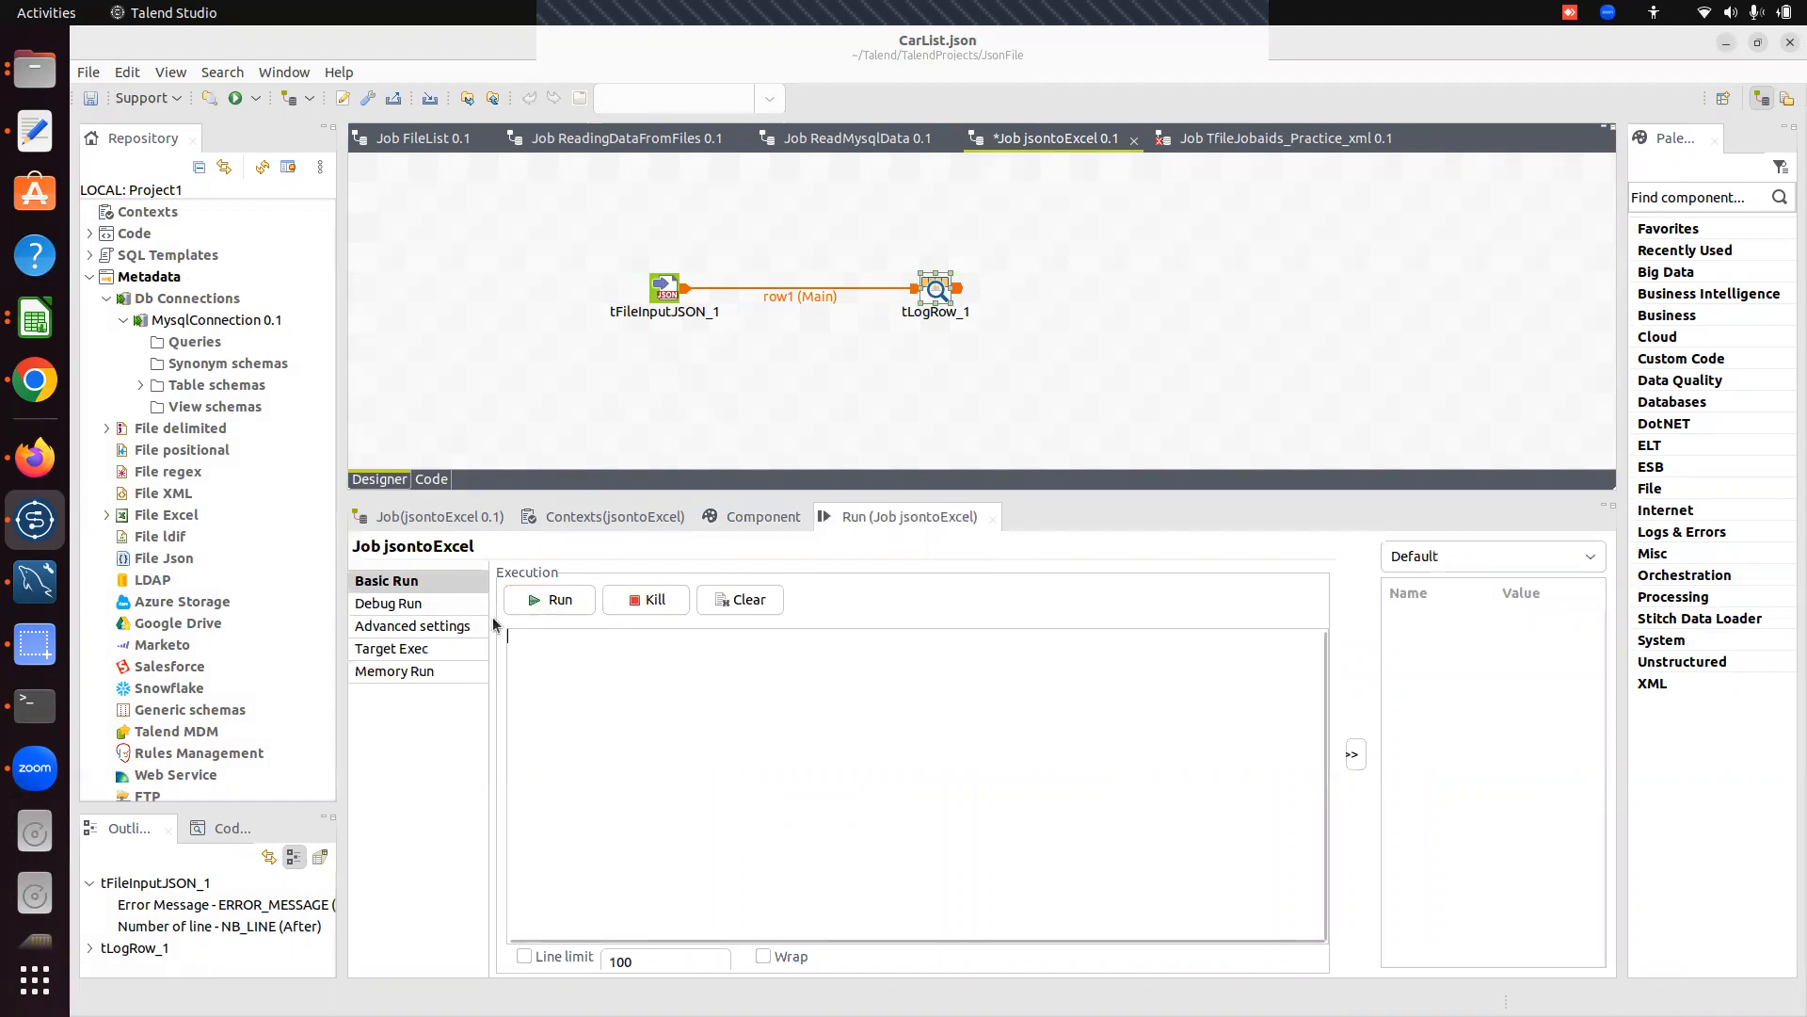
left_click(549, 602)
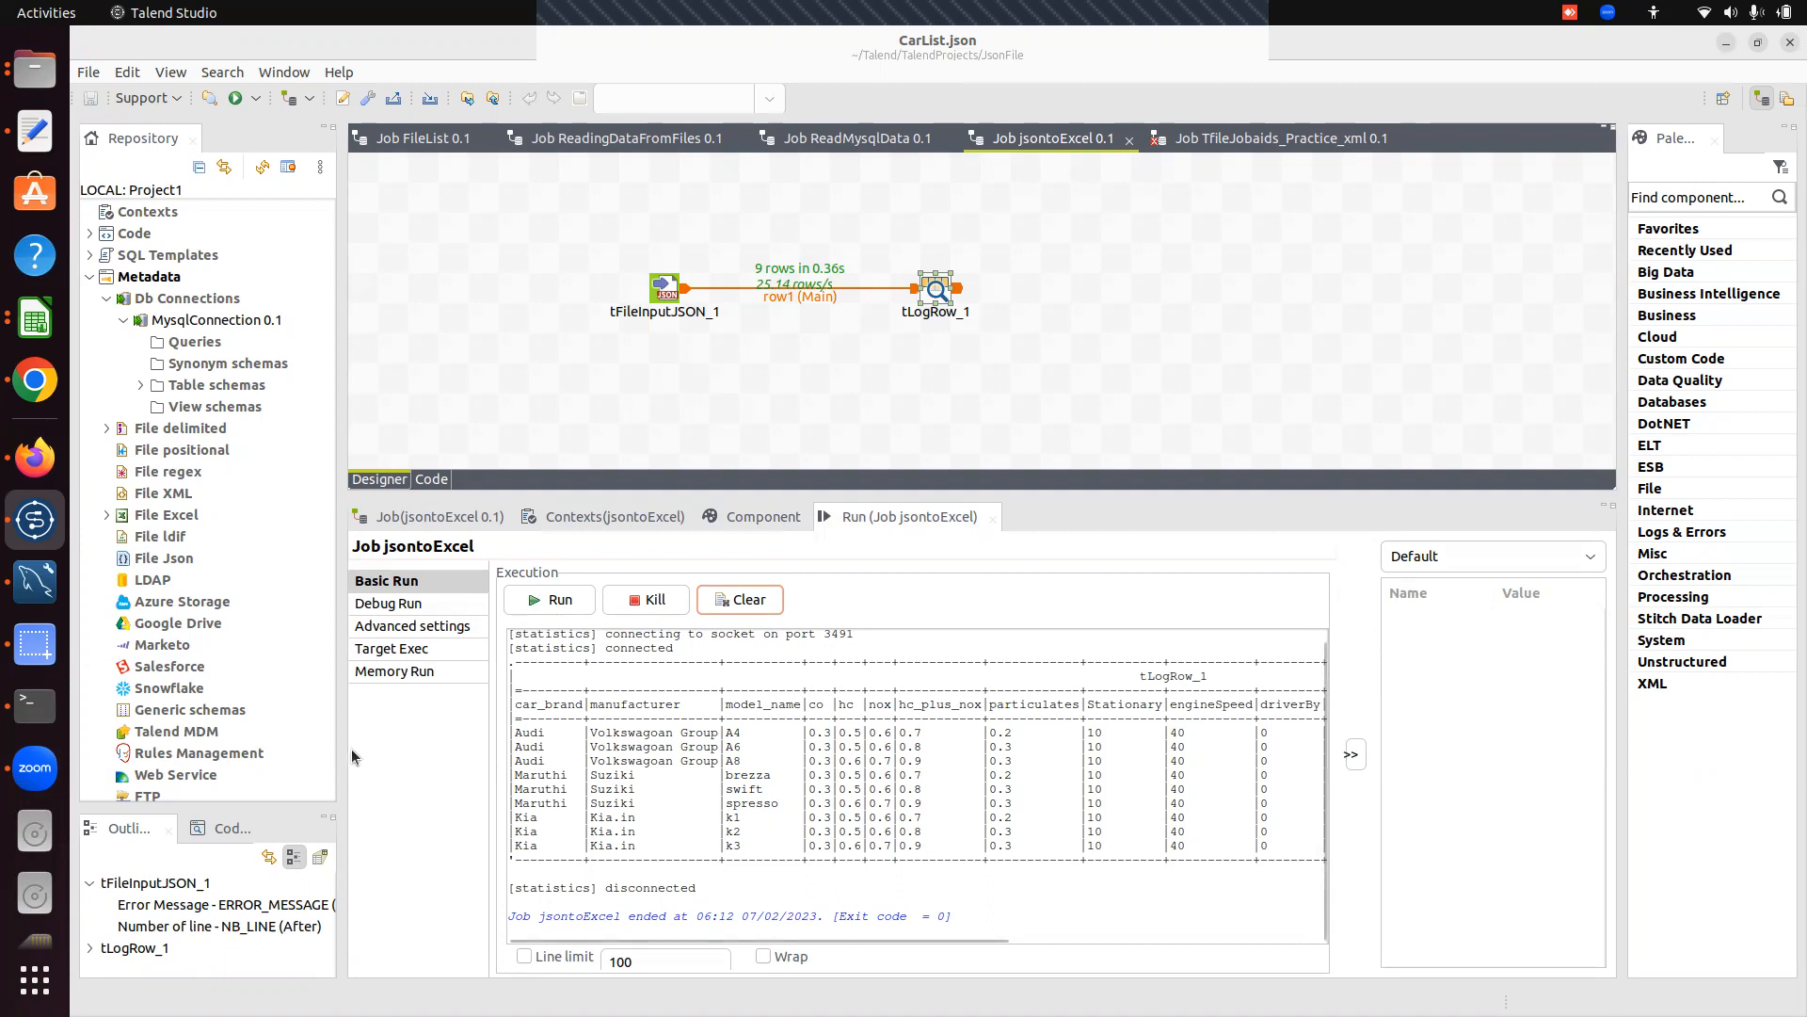
left_click_drag(341, 748, 153, 748)
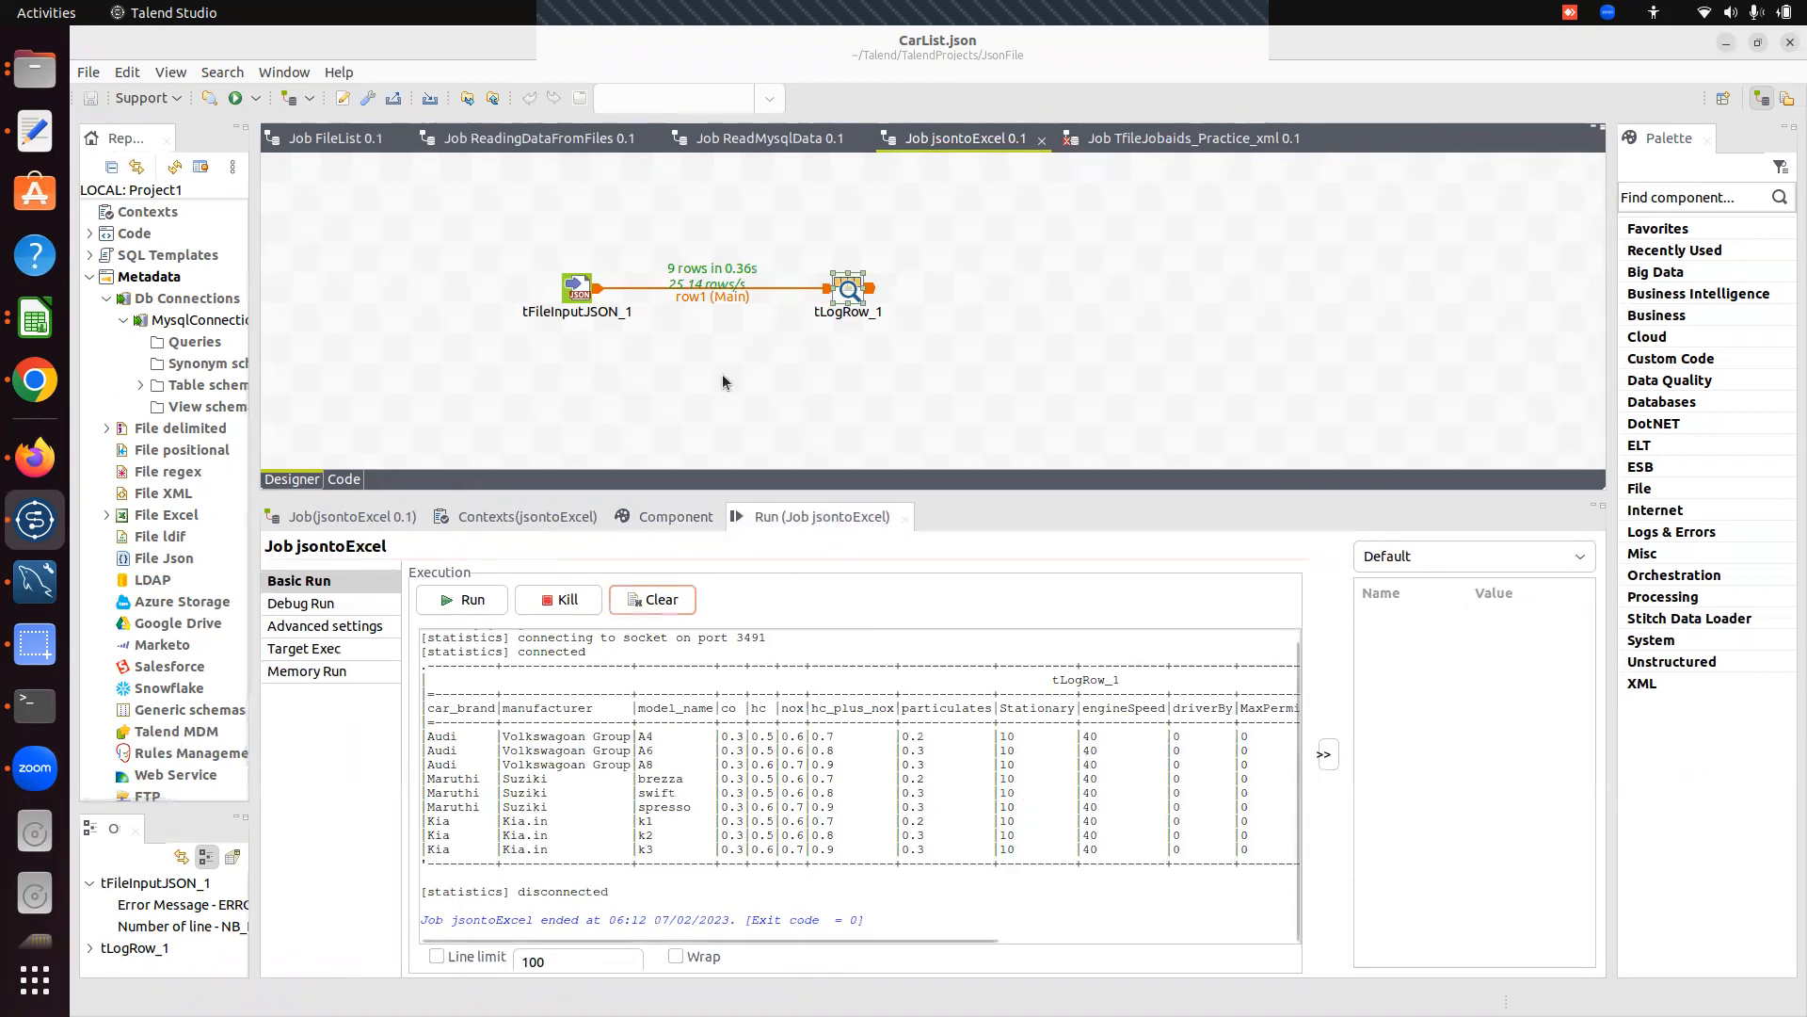
Enlarge the design canvas downward and widen the repository area so the full tree names are readable.
left_click(754, 489)
left_click_drag(752, 493, 756, 597)
left_click(714, 443)
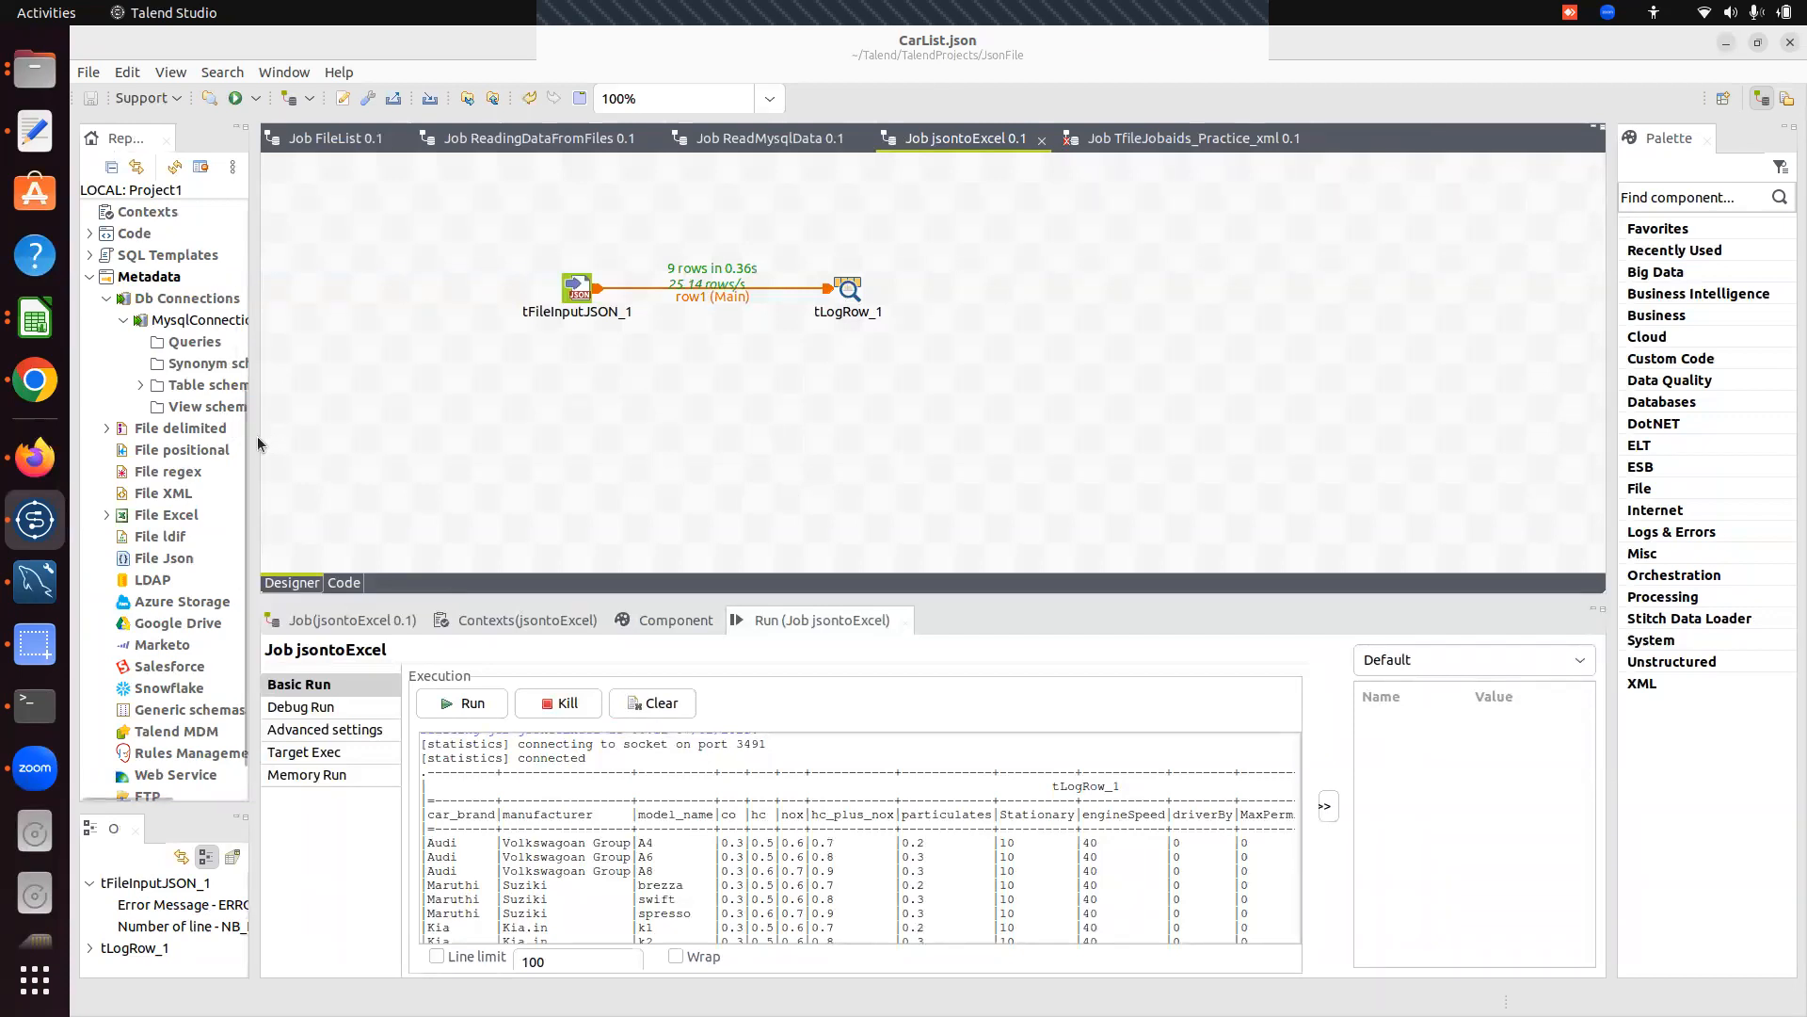
left_click_drag(257, 437, 402, 437)
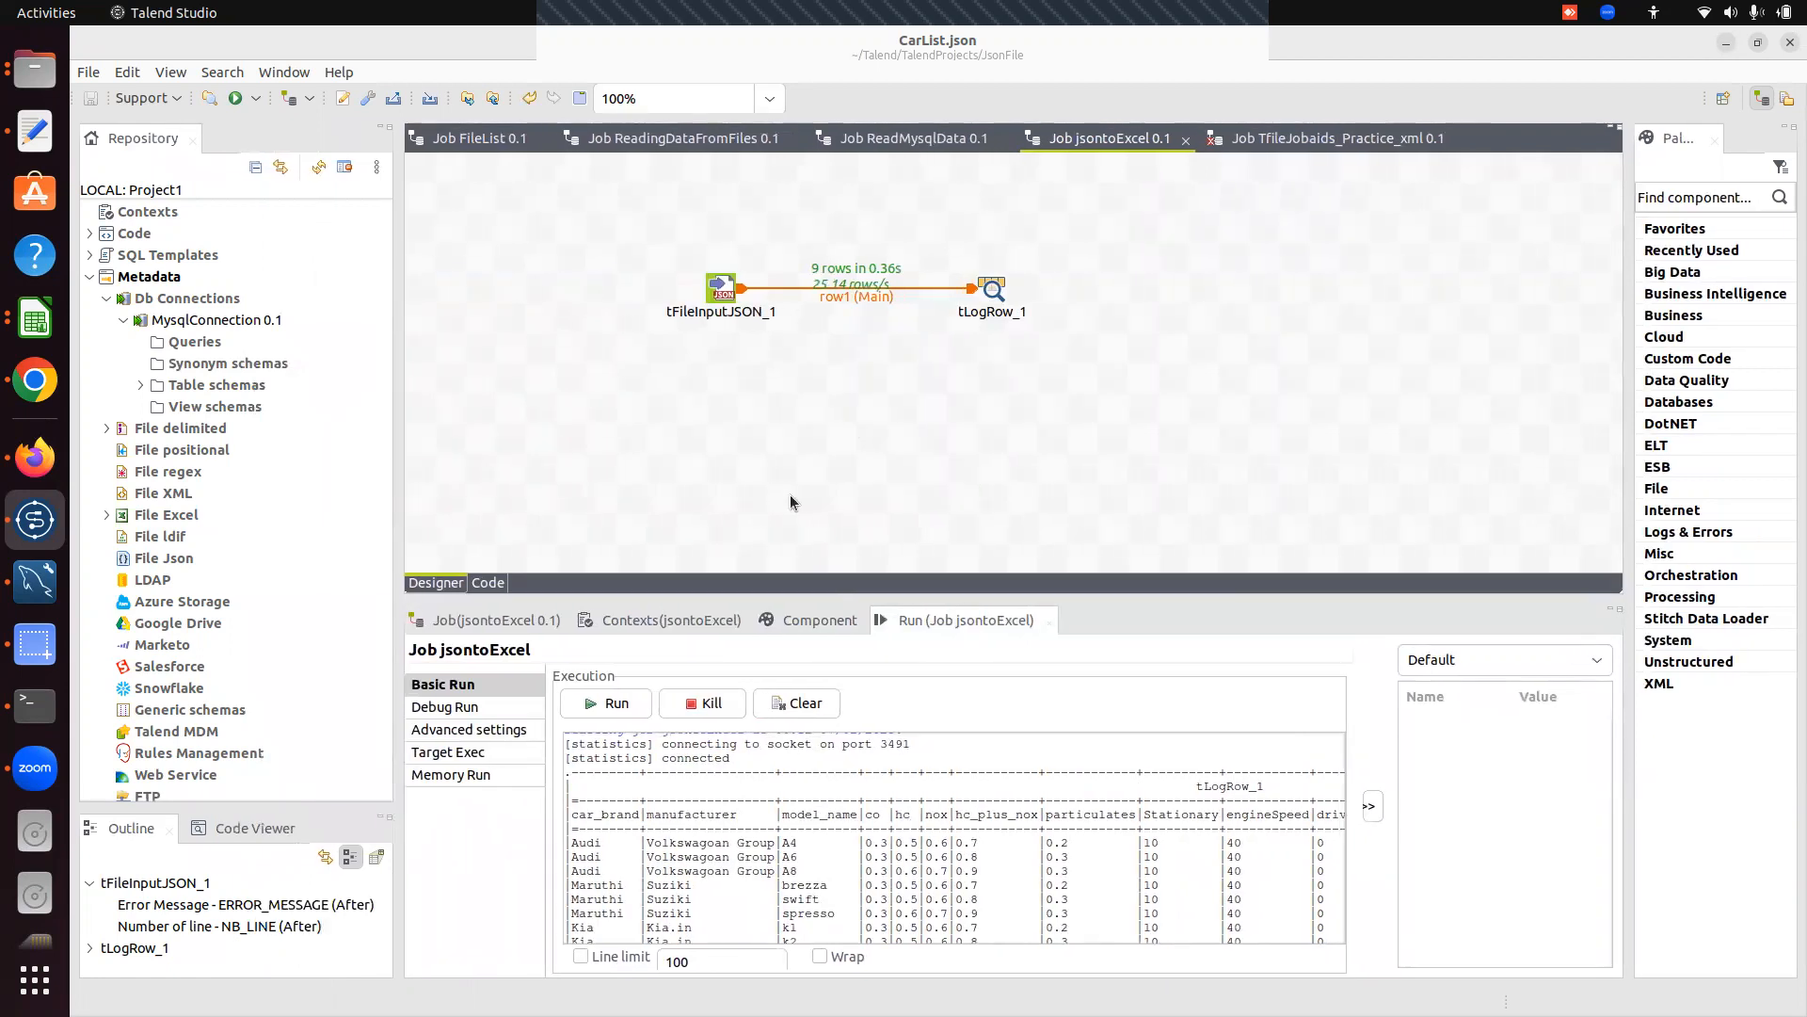
Create a new job named MySqlComponents under Job Designs, with Demo as both purpose and description.
scroll(121, 310, "up", 5)
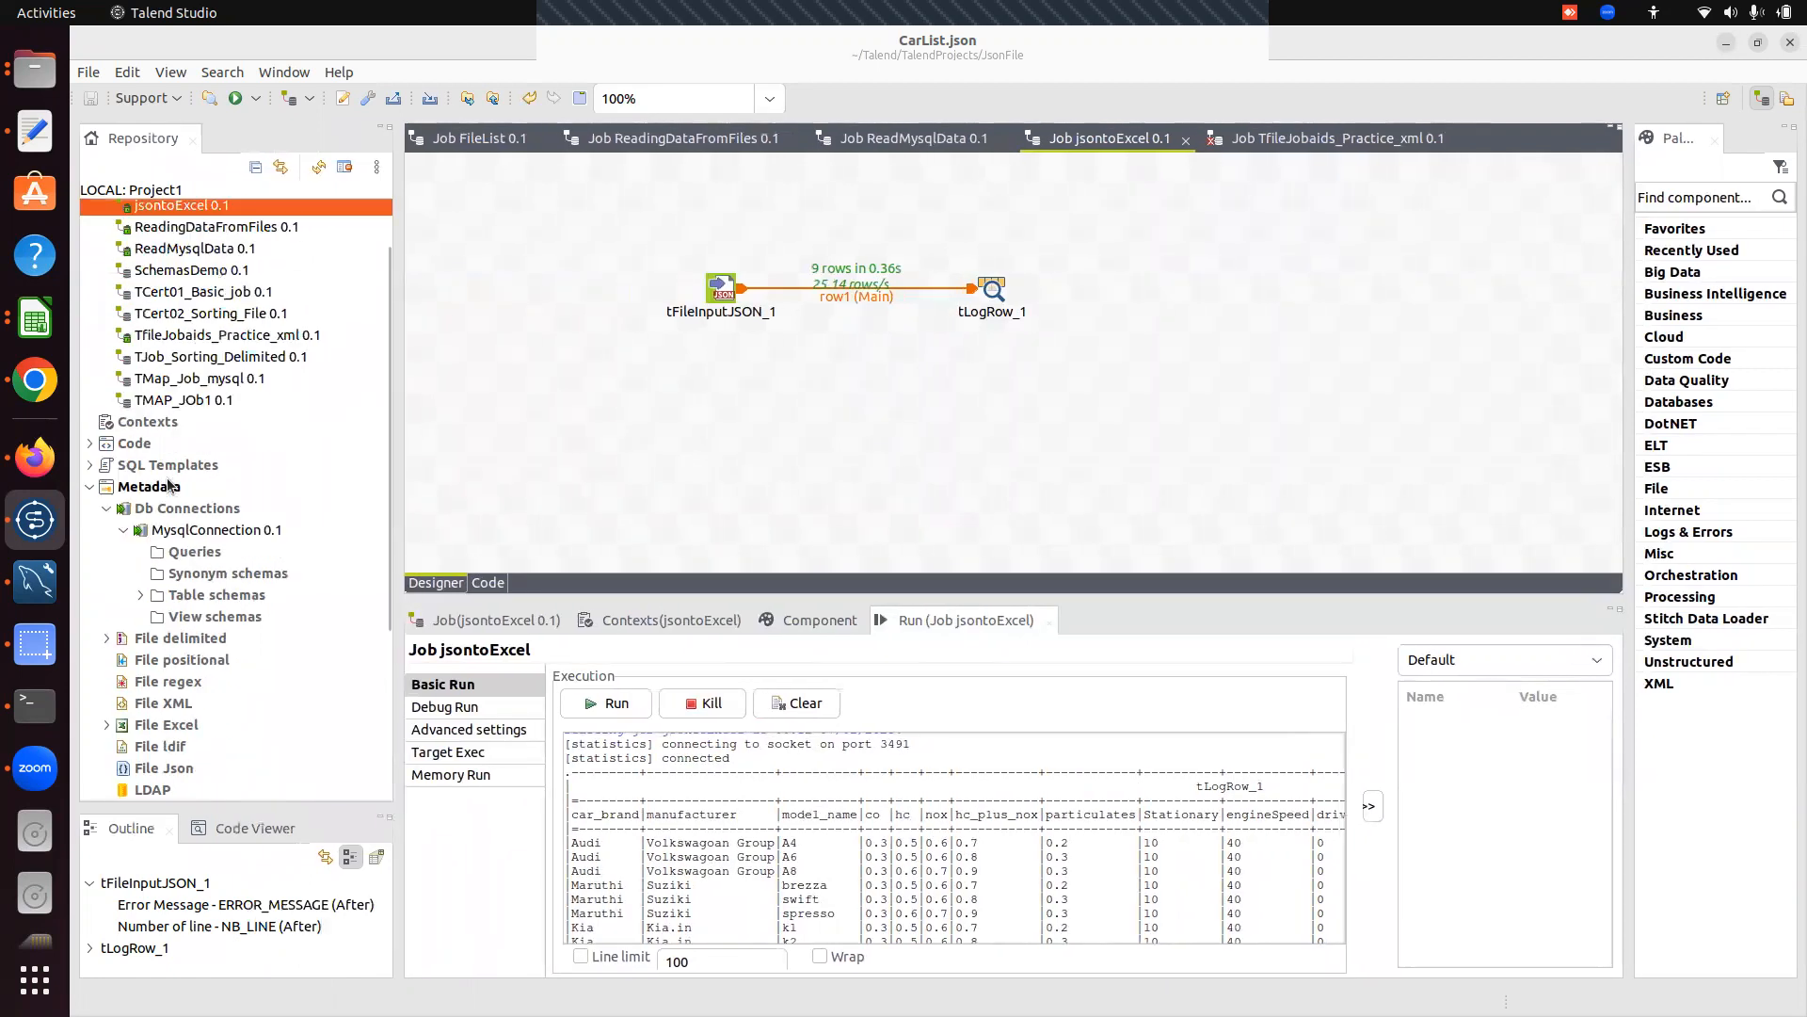
left_click(150, 213)
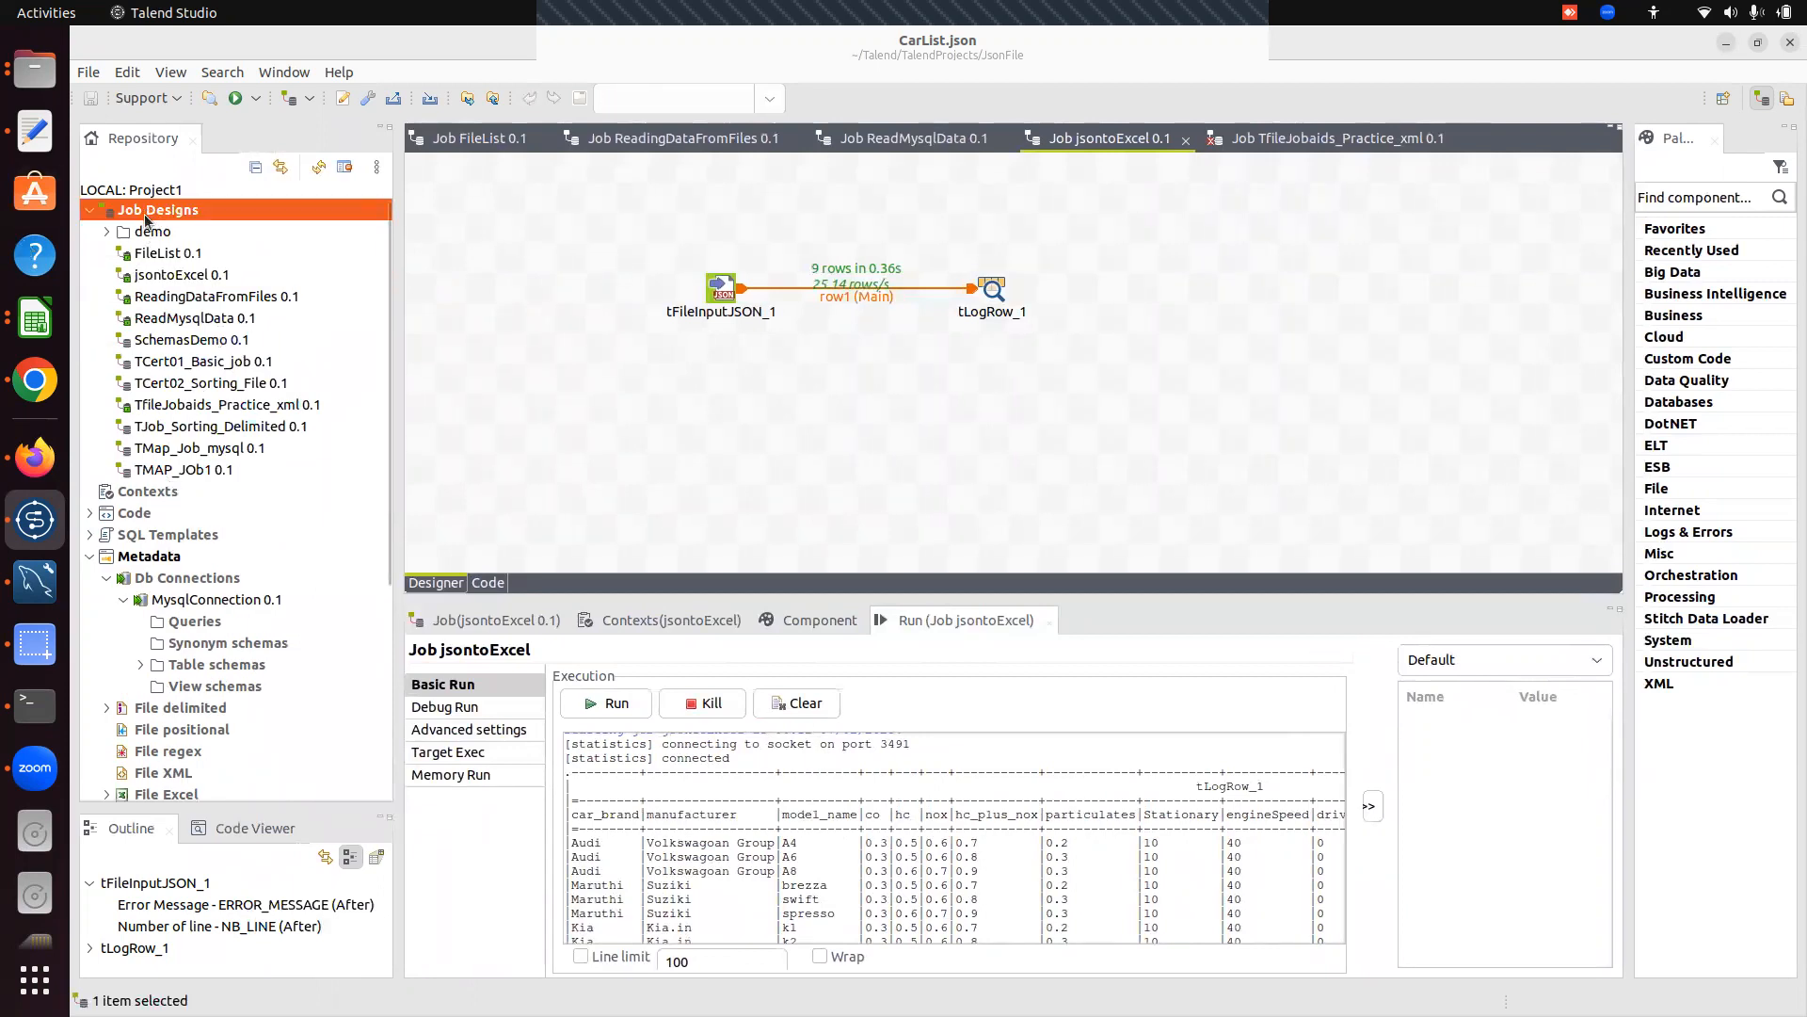
right_click(145, 215)
left_click(229, 231)
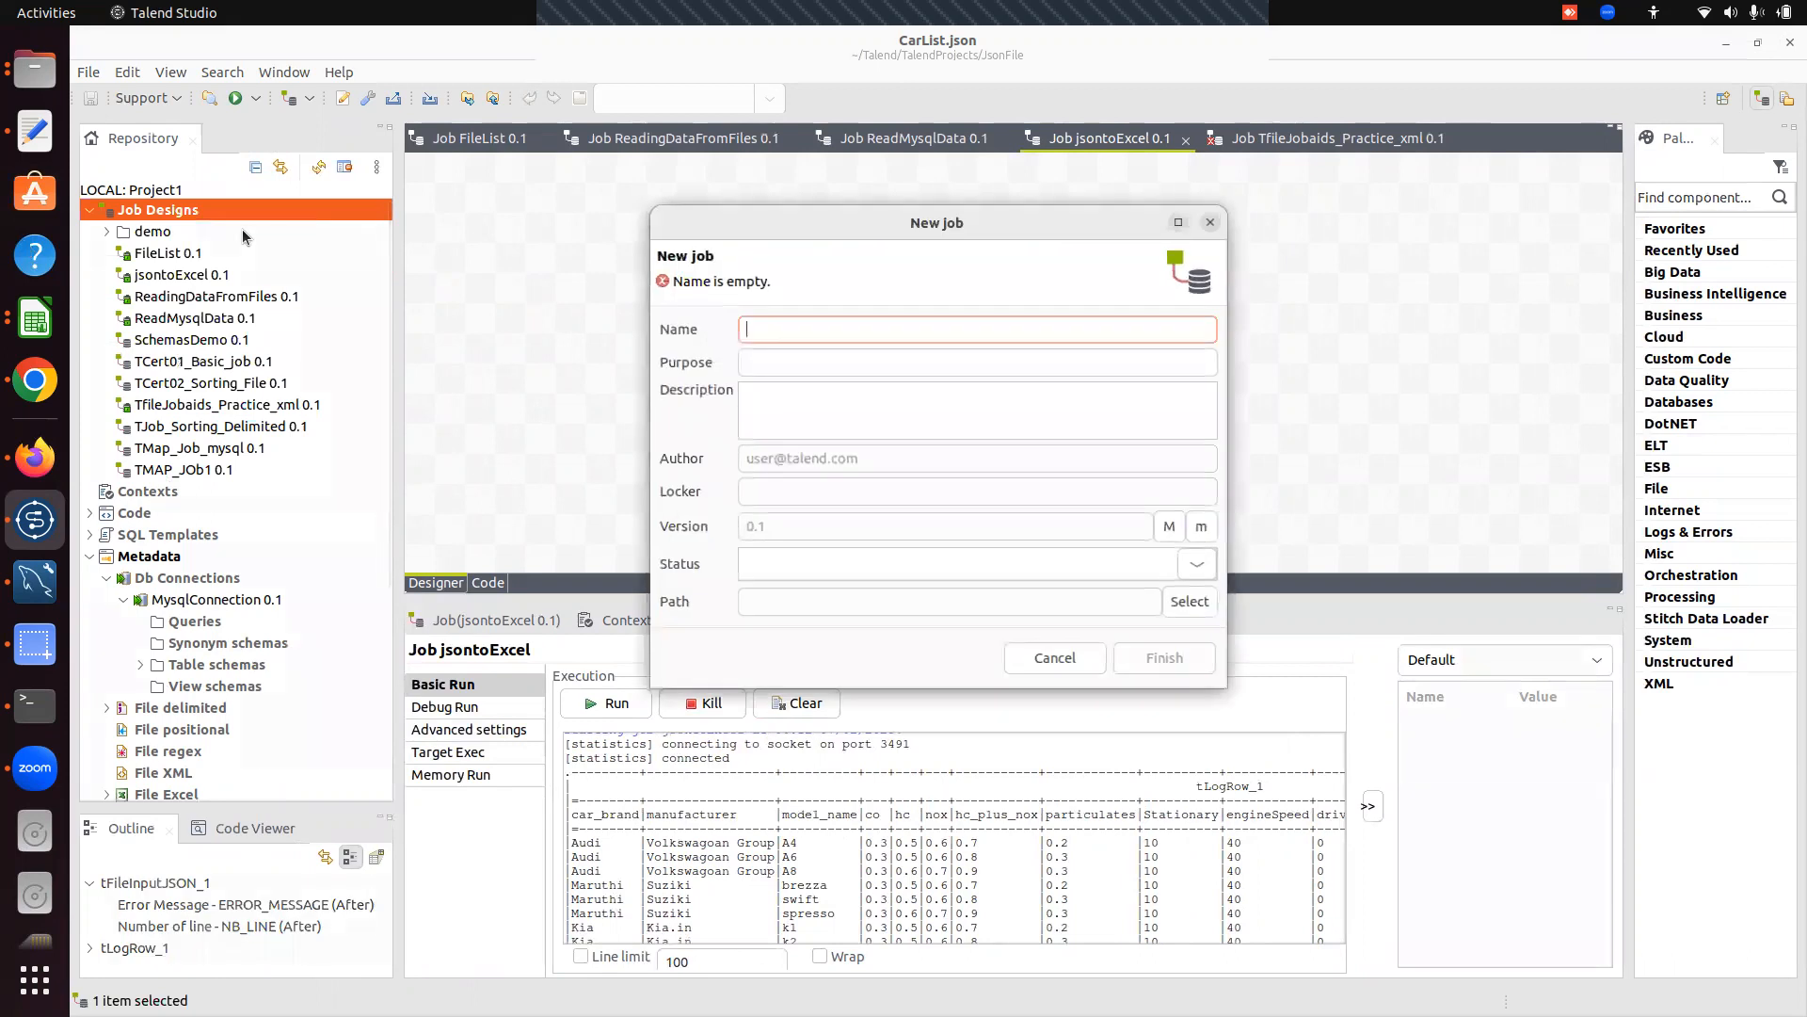
type("MySqlComponents")
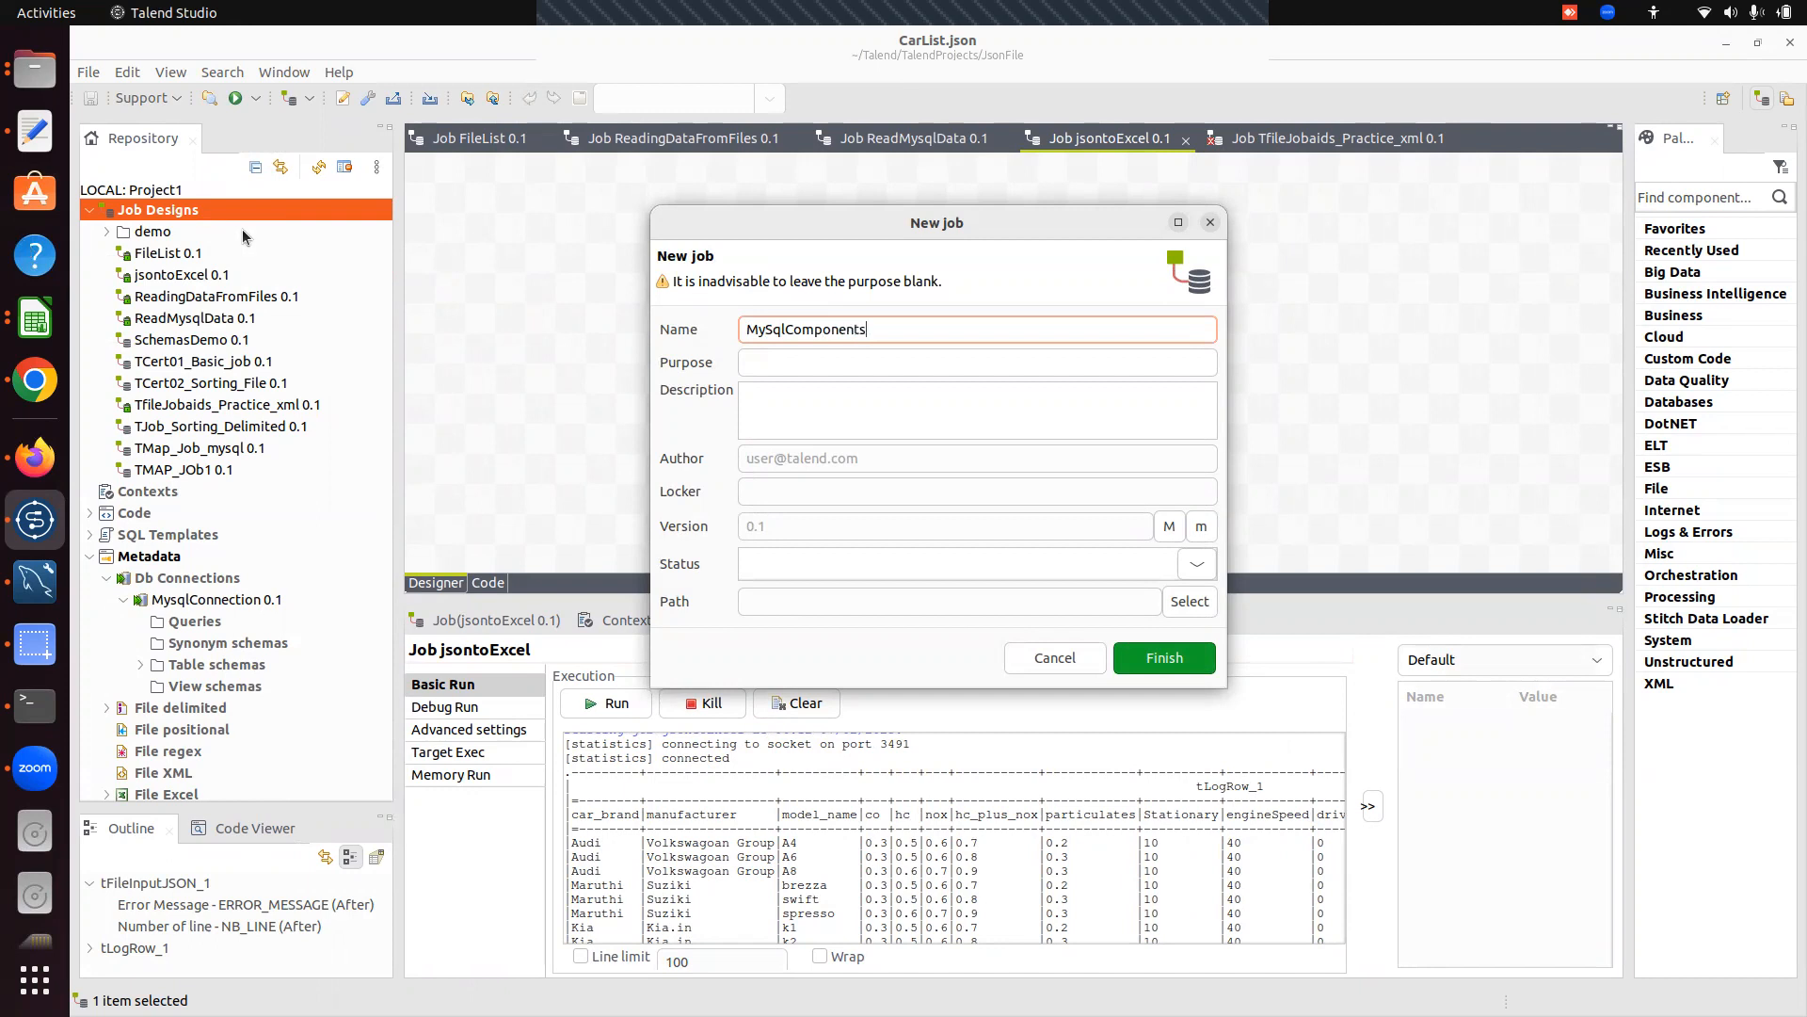
left_click(798, 362)
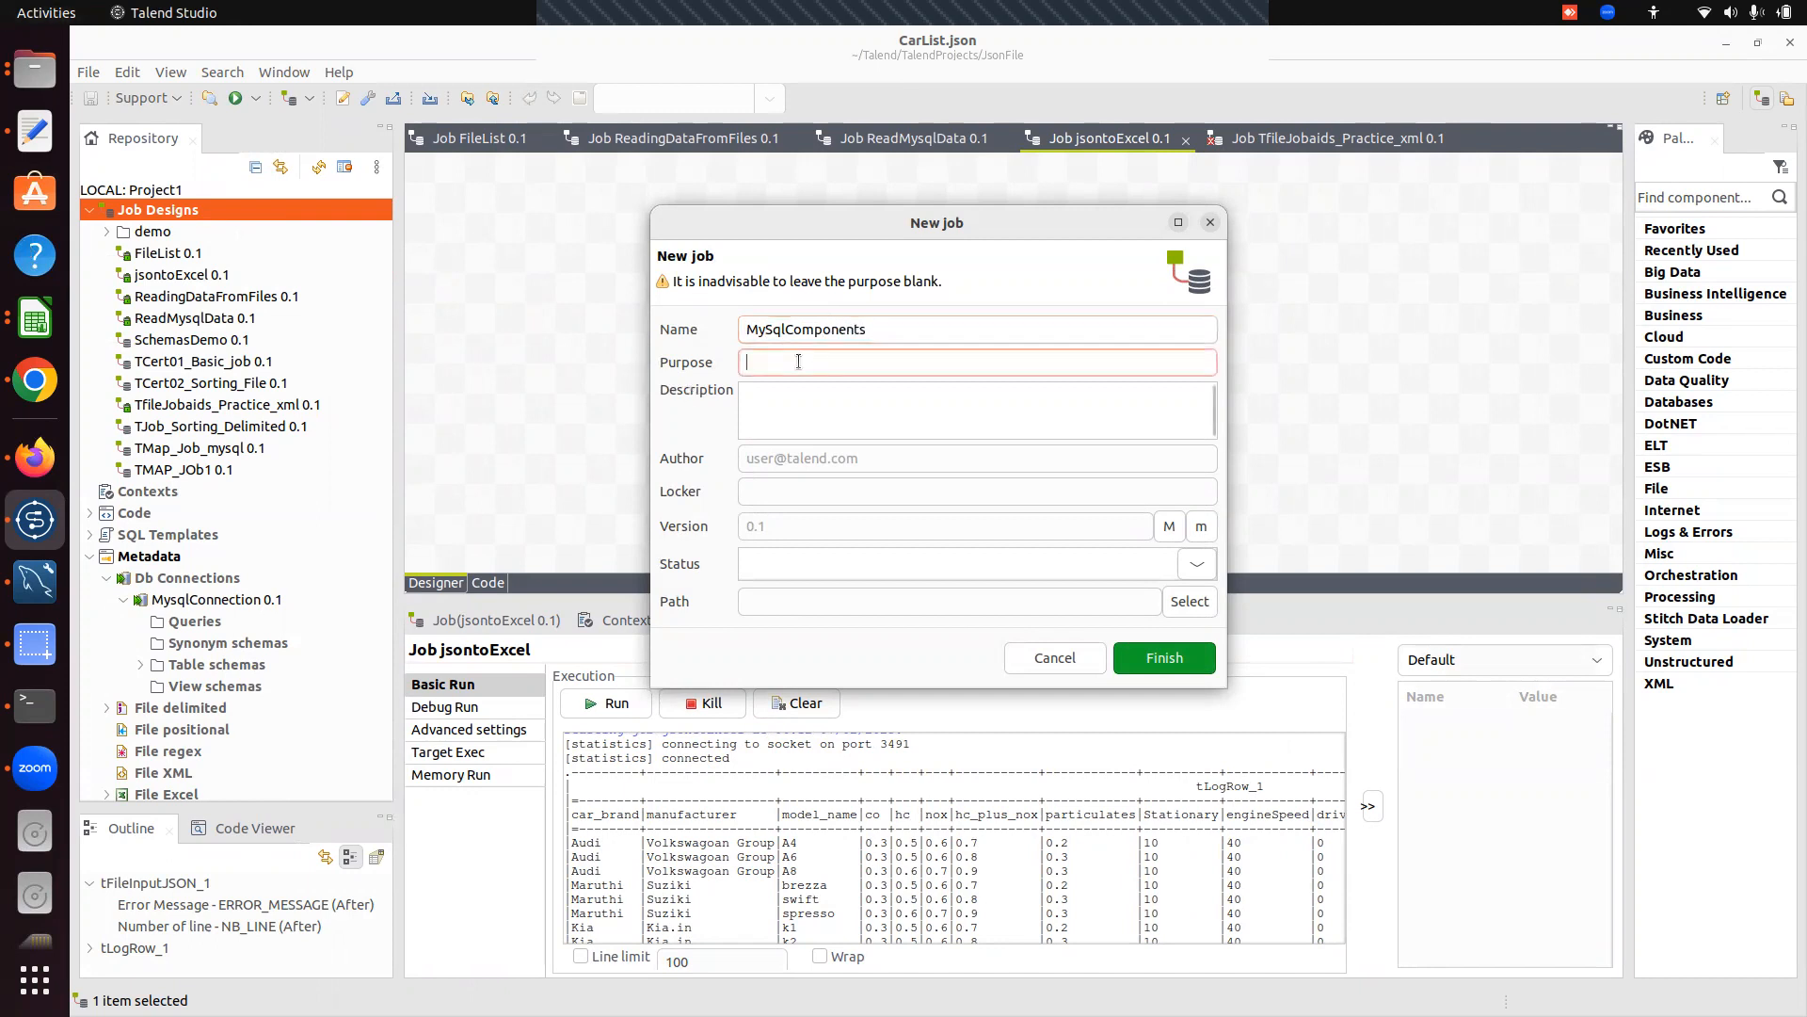
type("Demo")
left_click(814, 386)
type("Demo")
left_click(1161, 662)
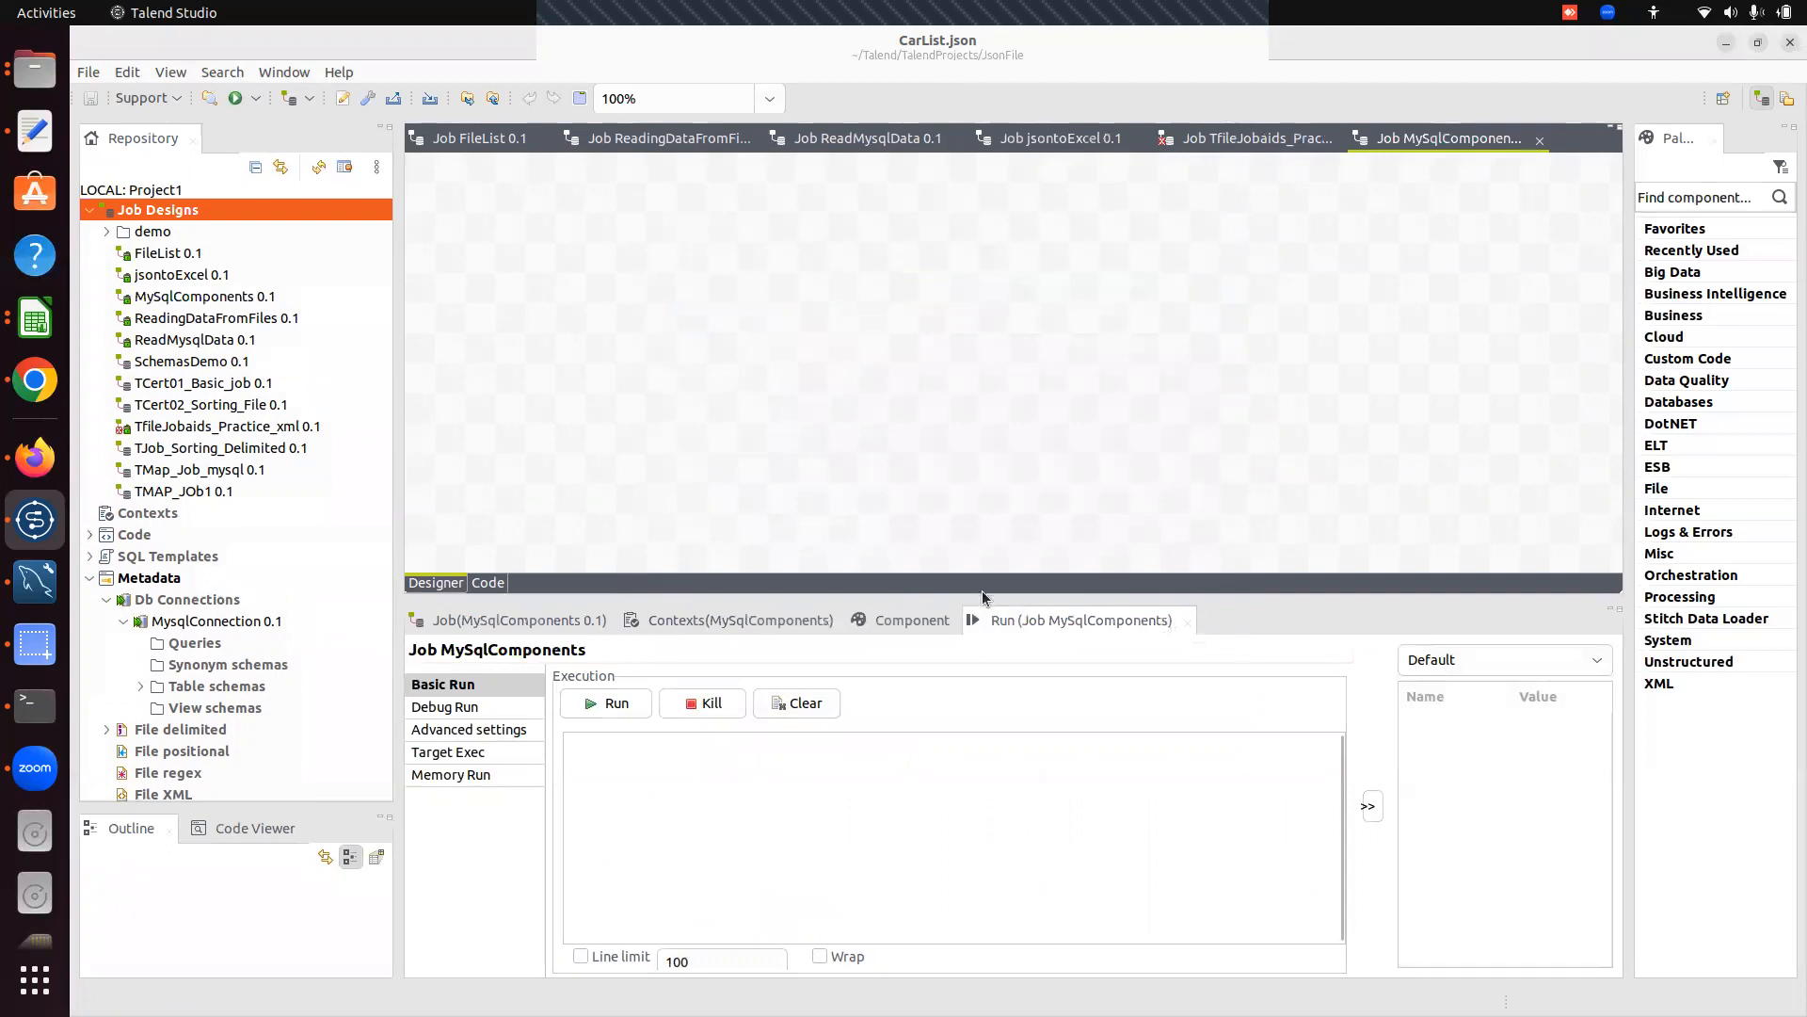
Enlarge the empty MySqlComponents canvas and add a tPrejob component near its upper part.
left_click_drag(981, 591, 985, 743)
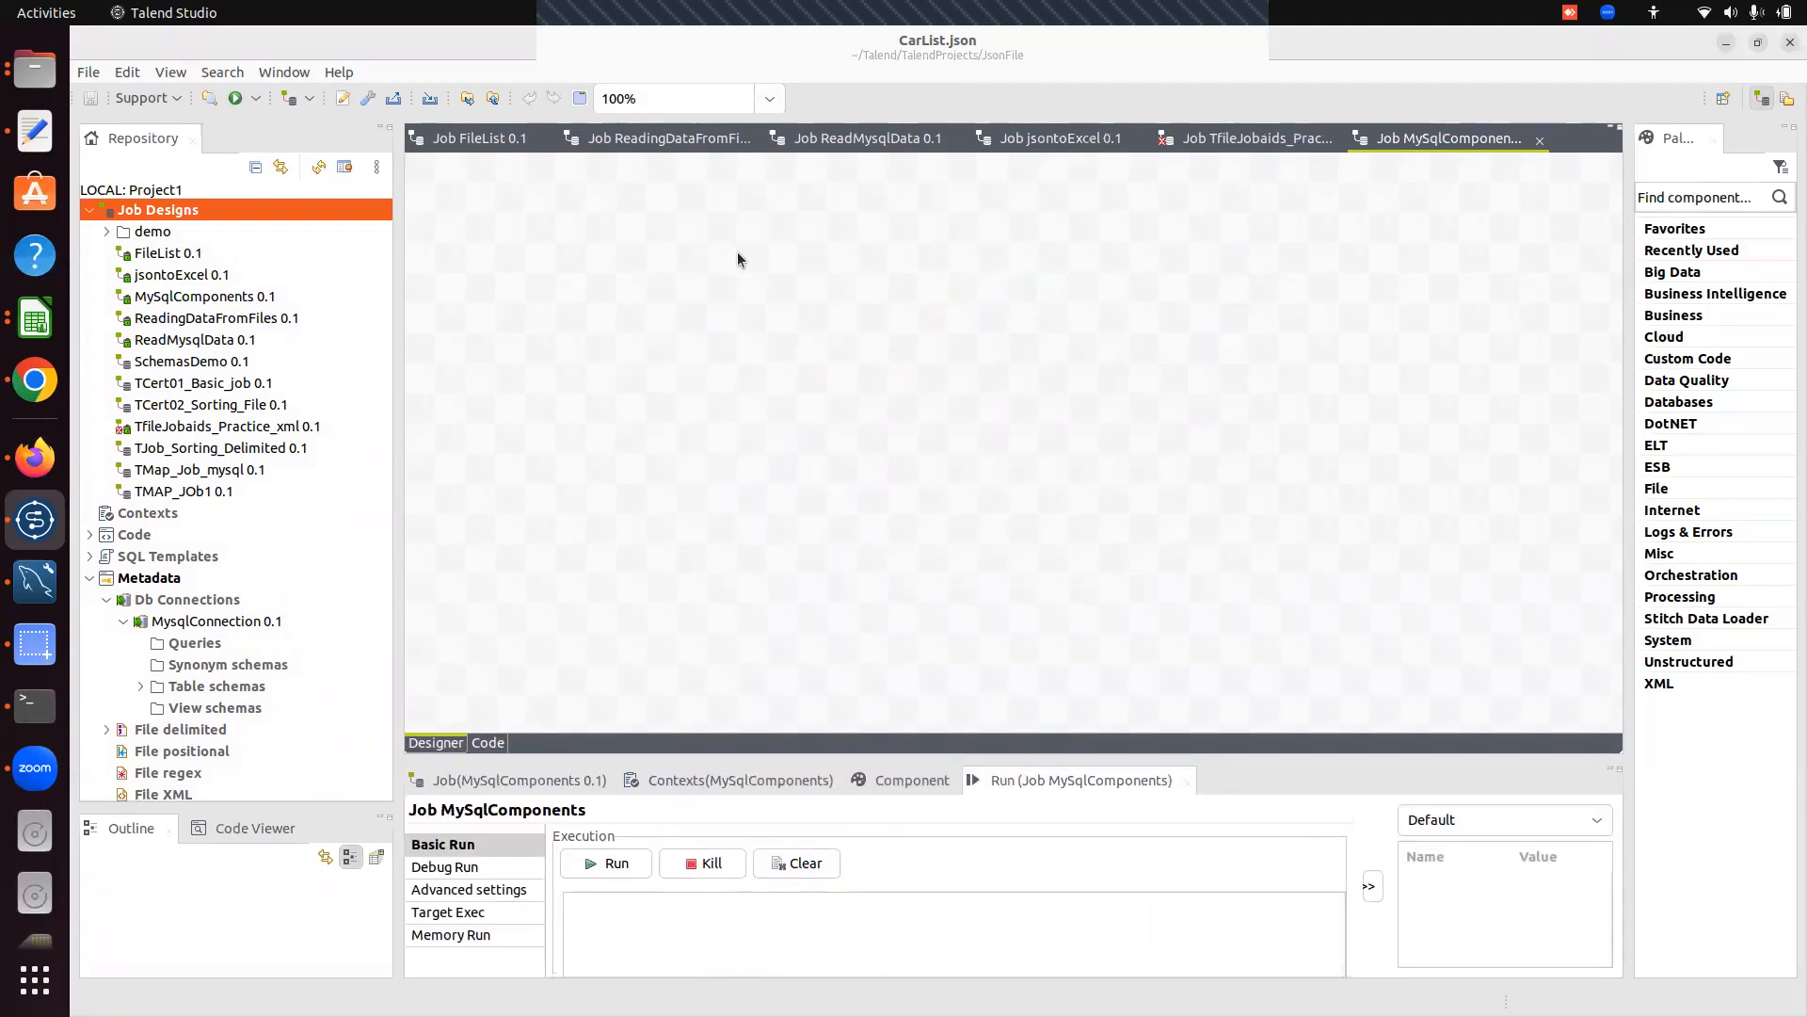
type("t")
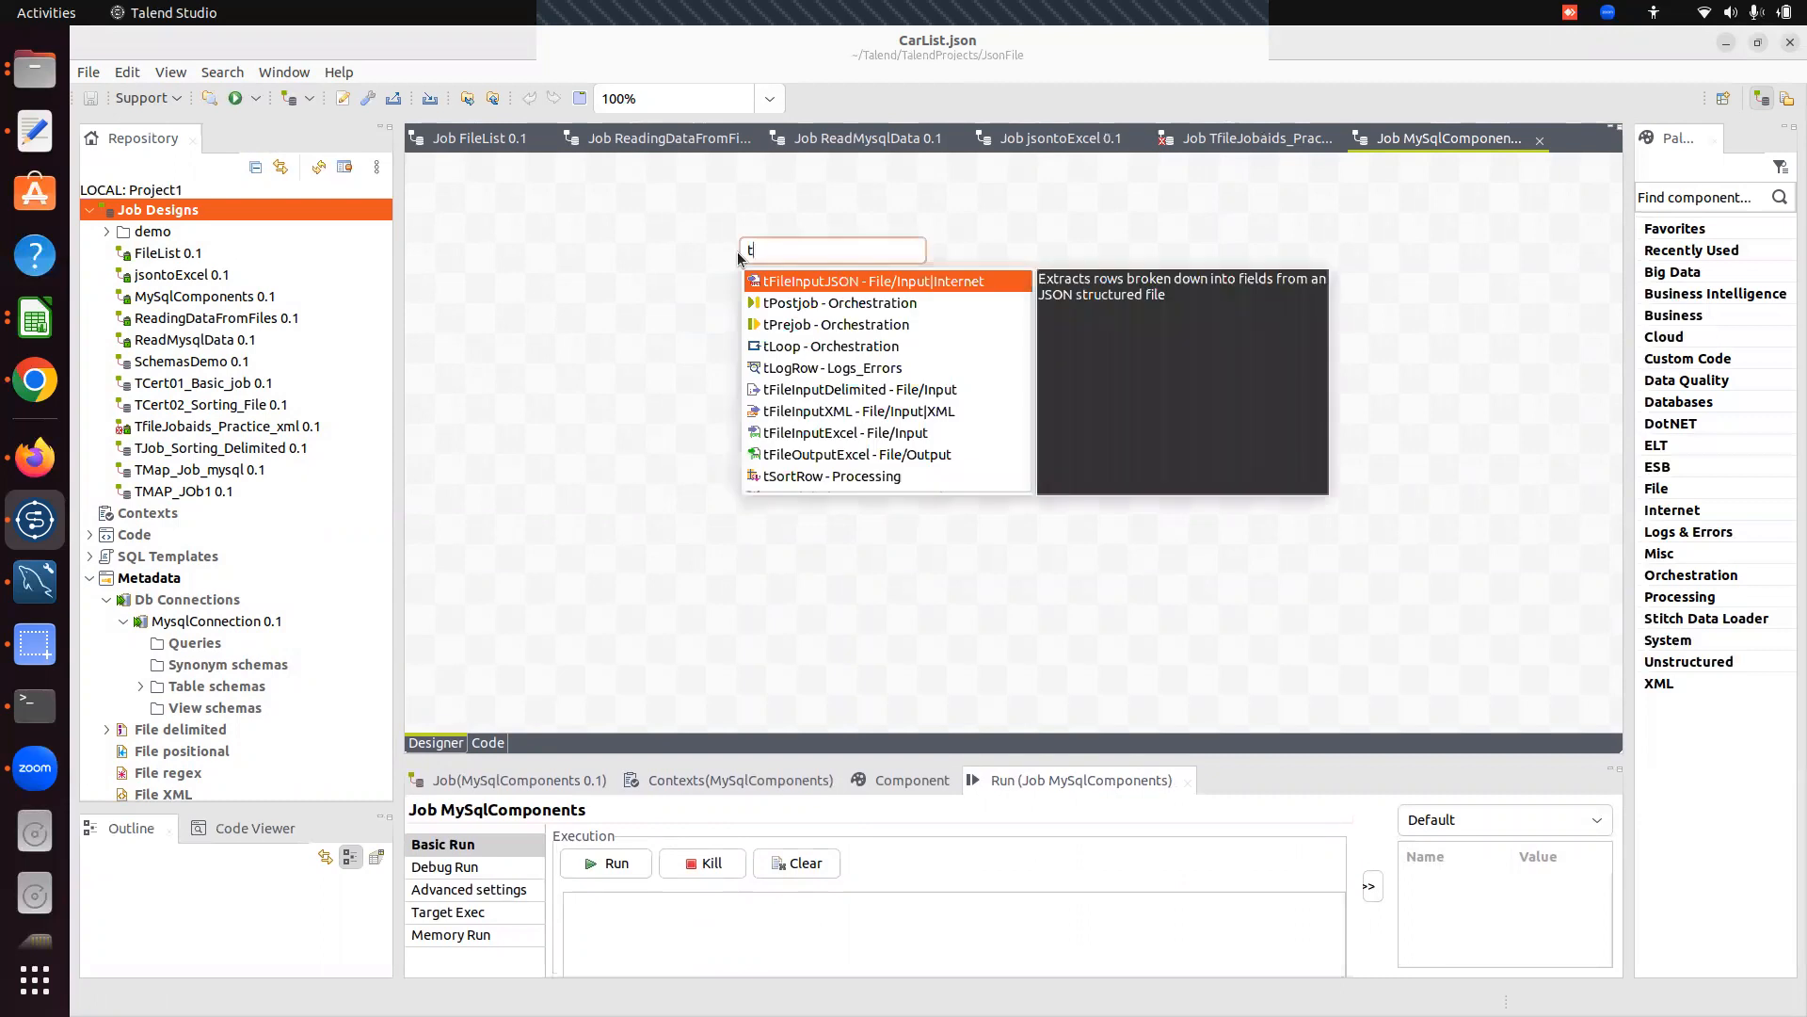
type("prej")
key("BackSpace")
key("BackSpace")
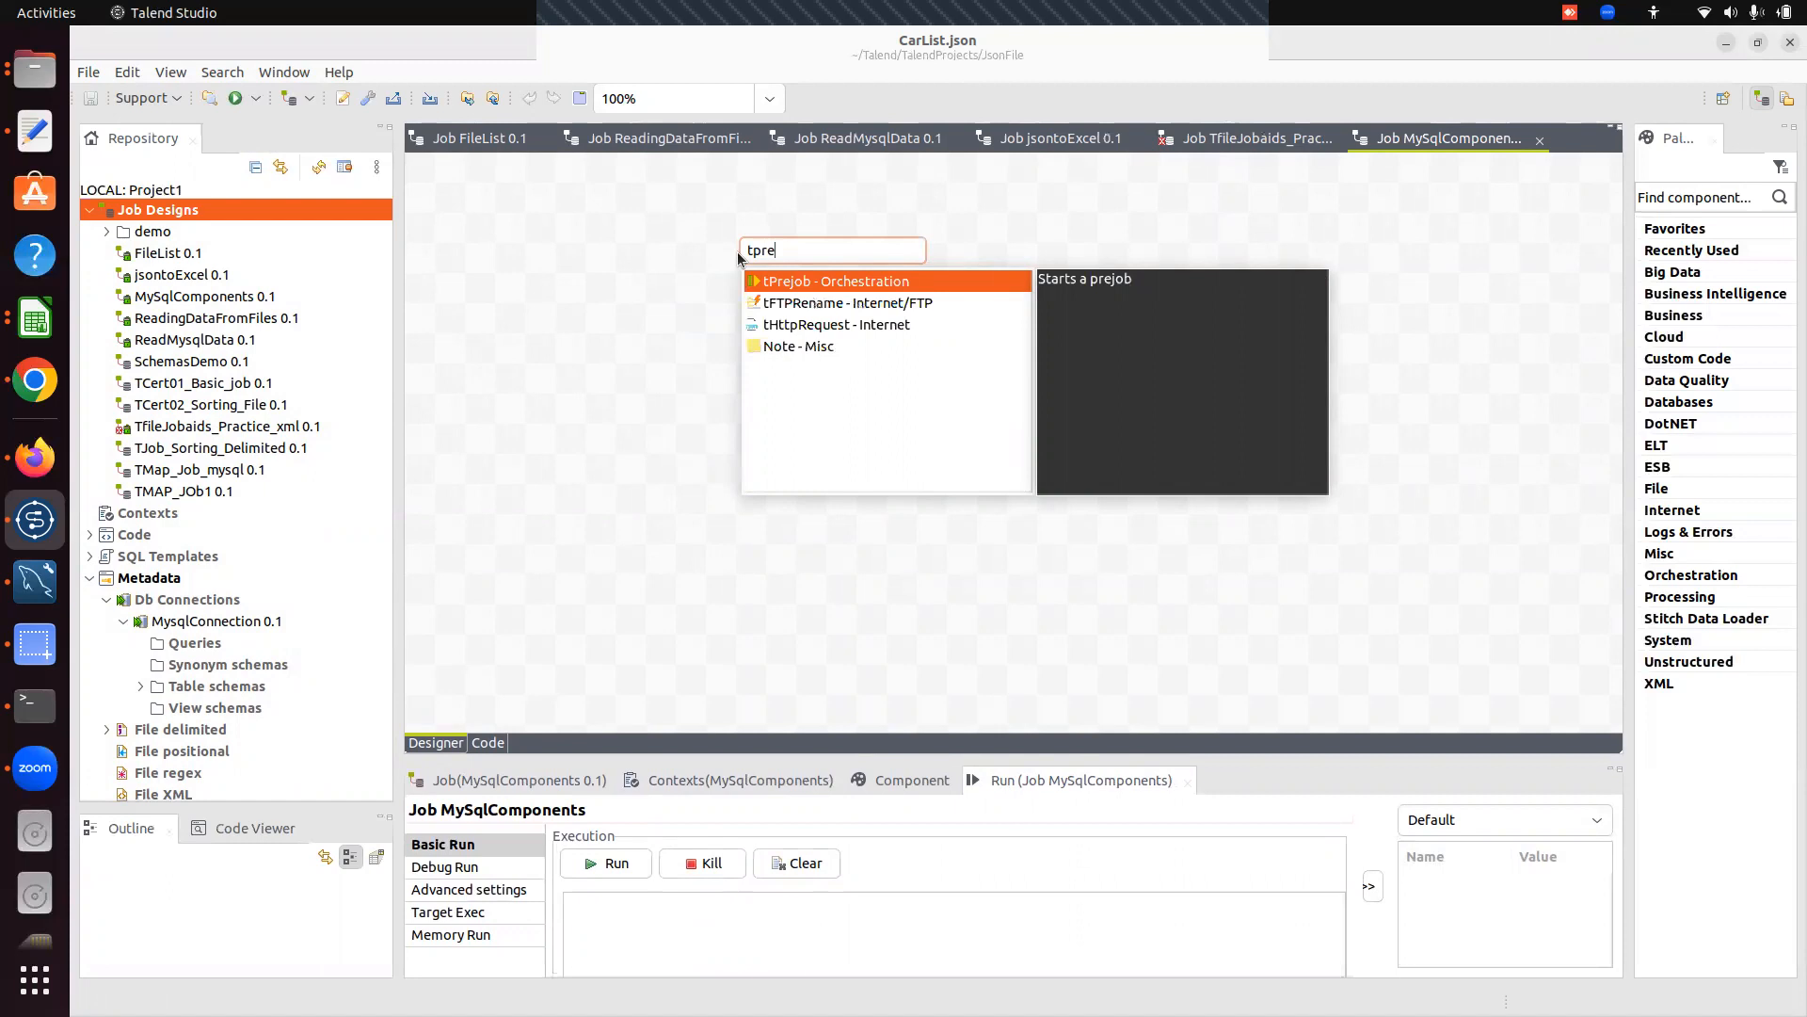
key("Return")
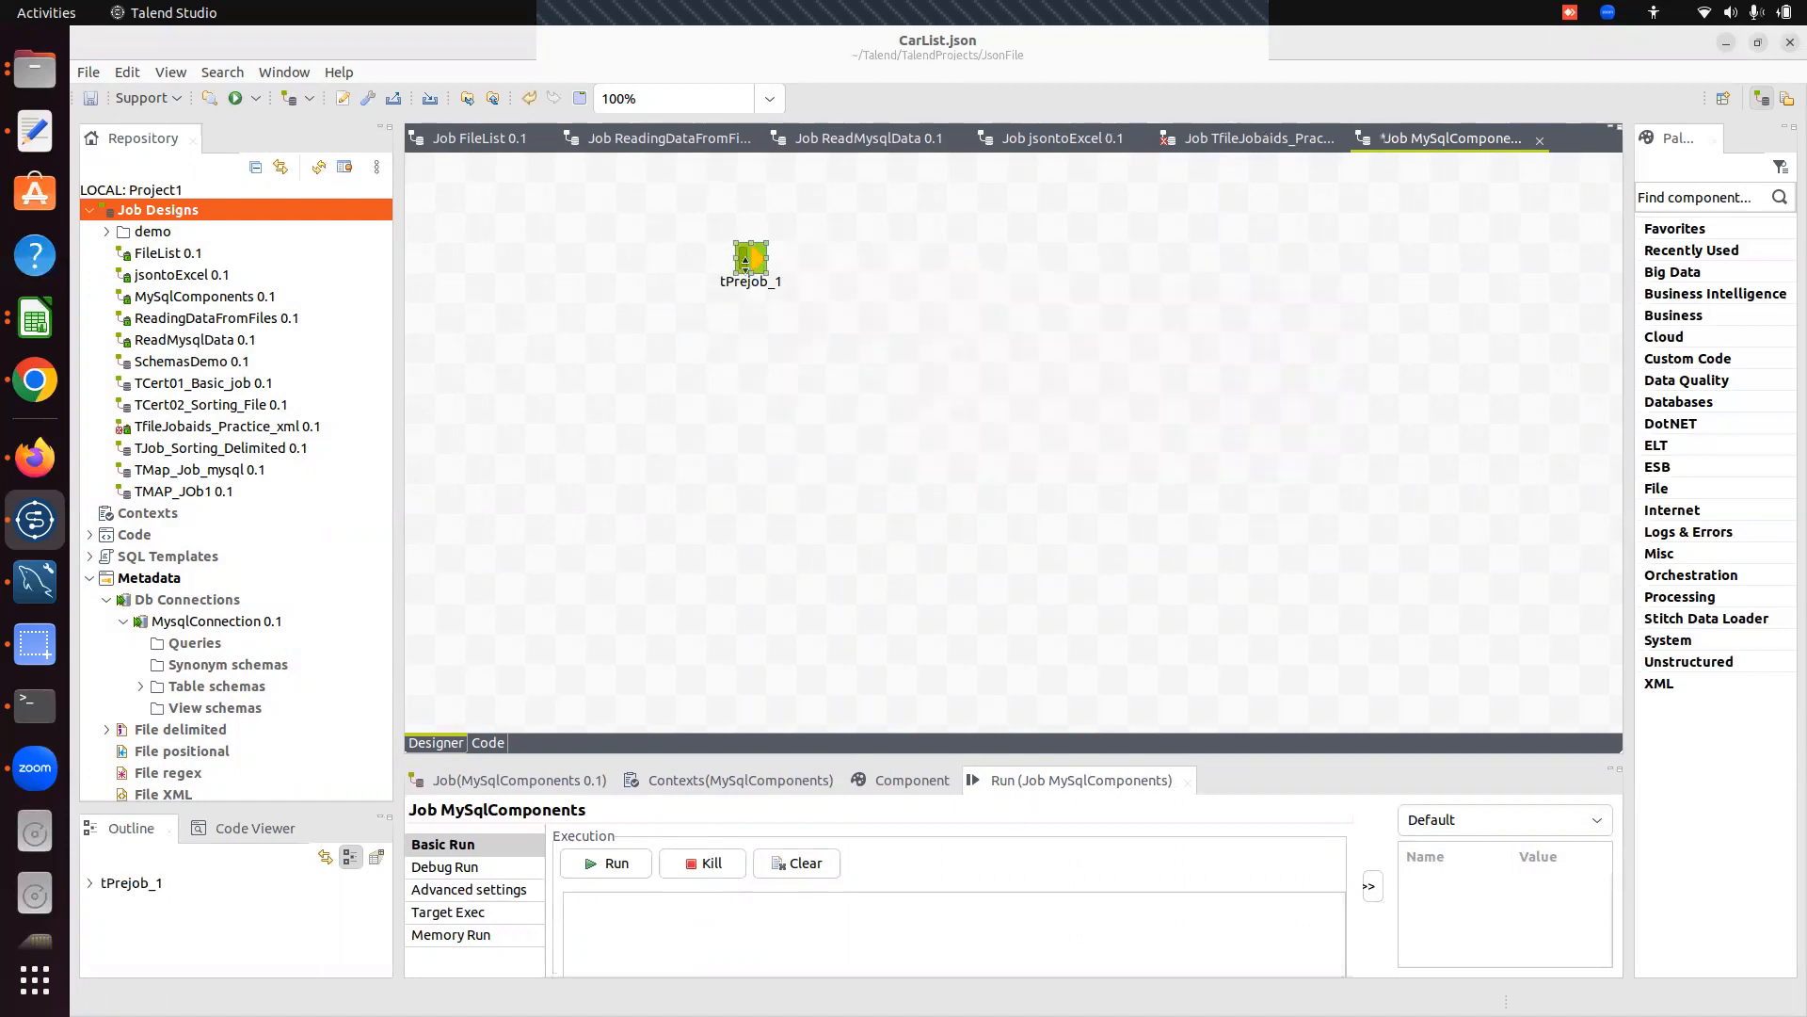
left_click_drag(715, 256, 715, 256)
Add a tDBConnection component to the canvas, to the right of tPrejob_1.
left_click(934, 257)
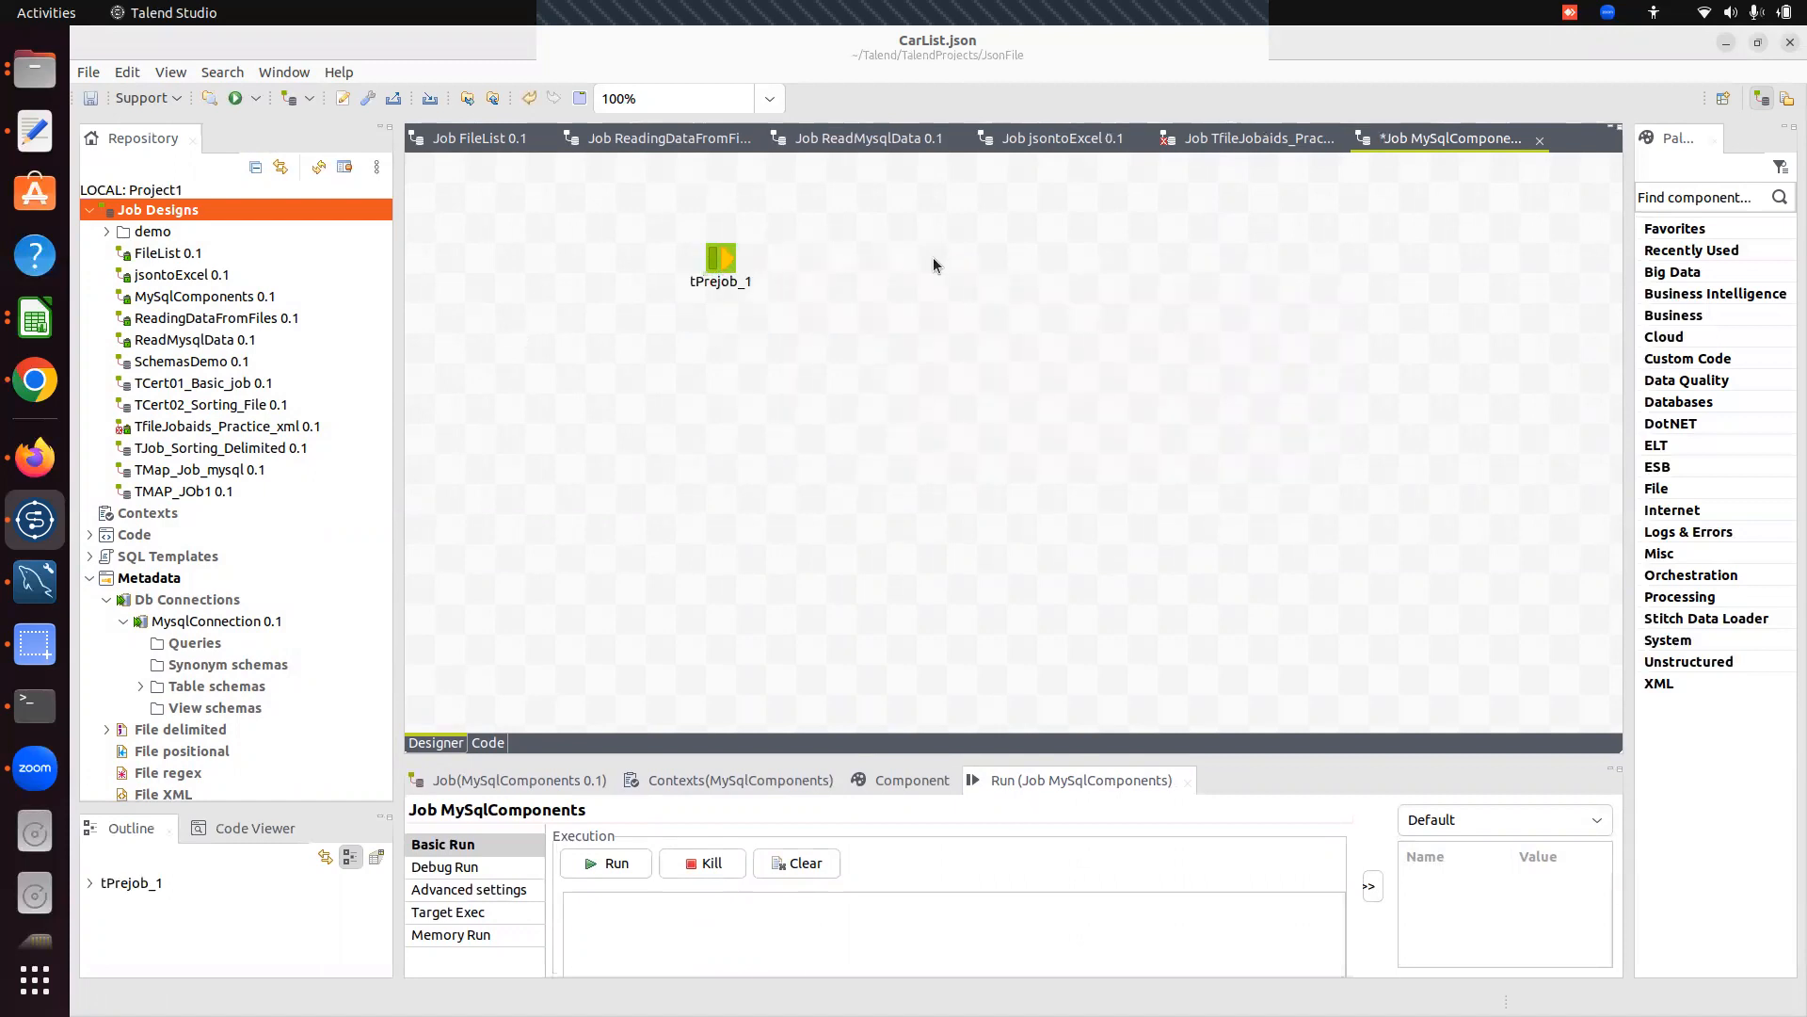
type("t")
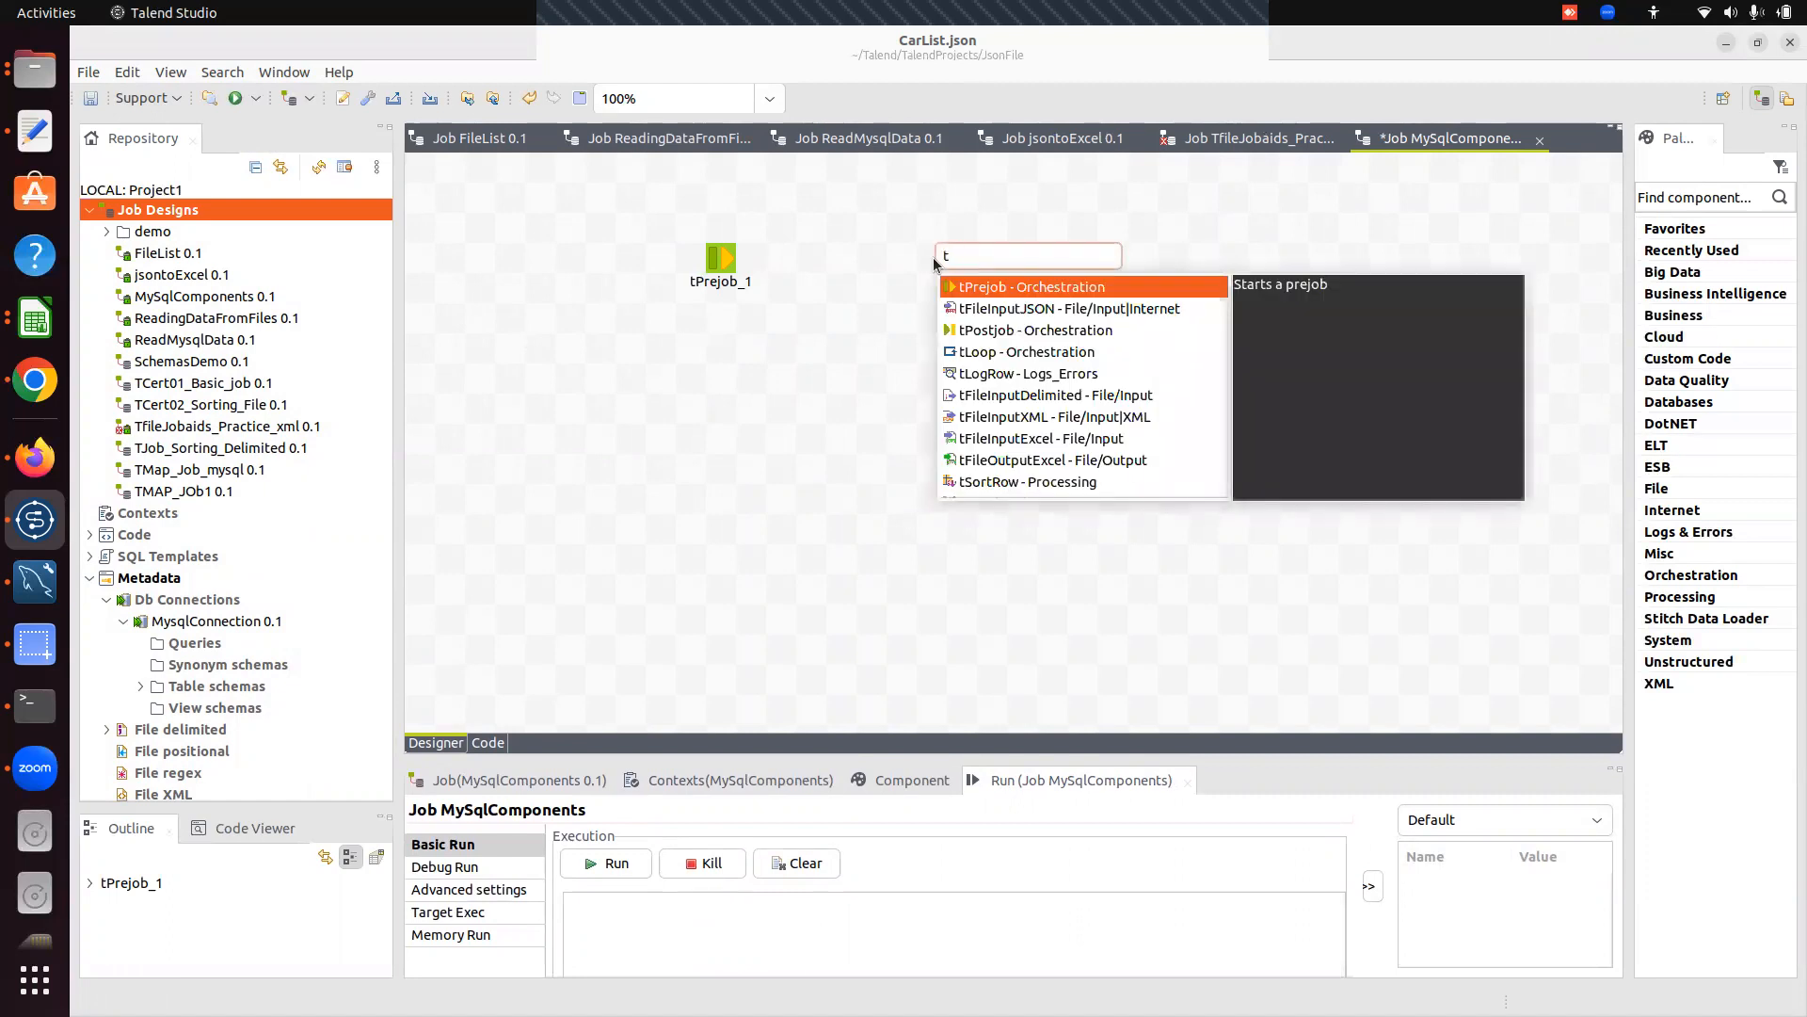
type("db")
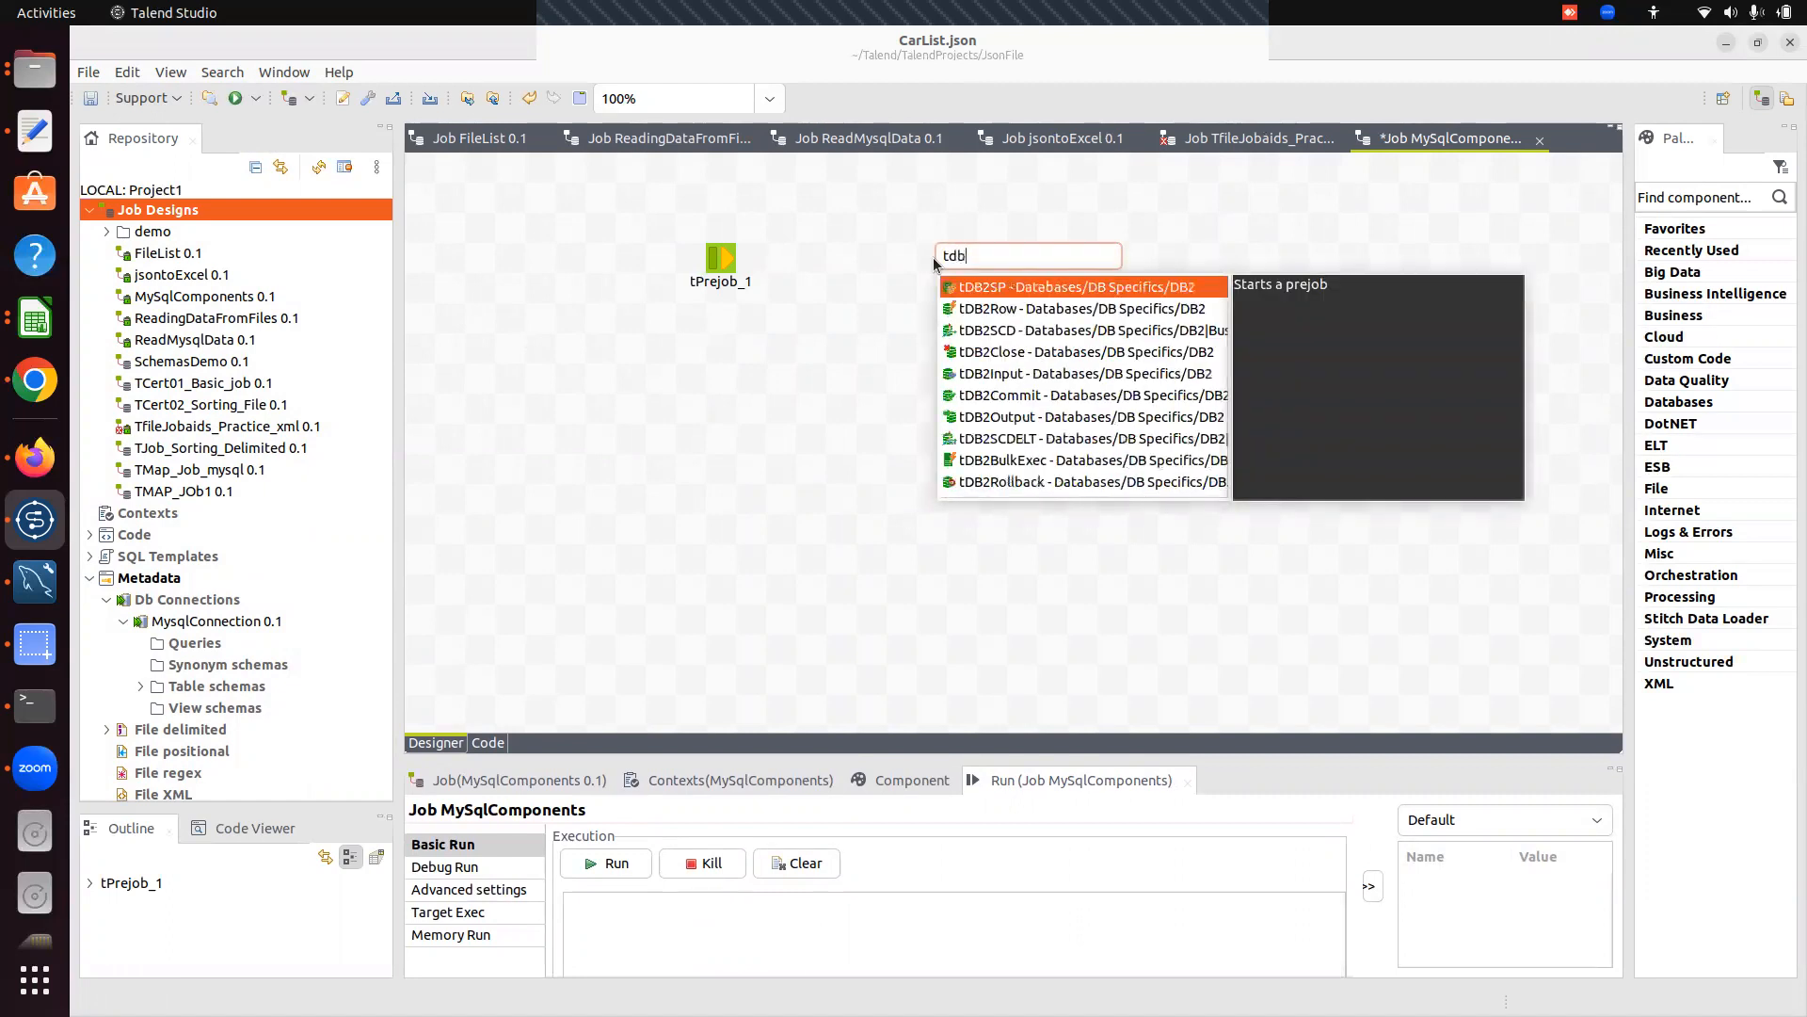
type("connr")
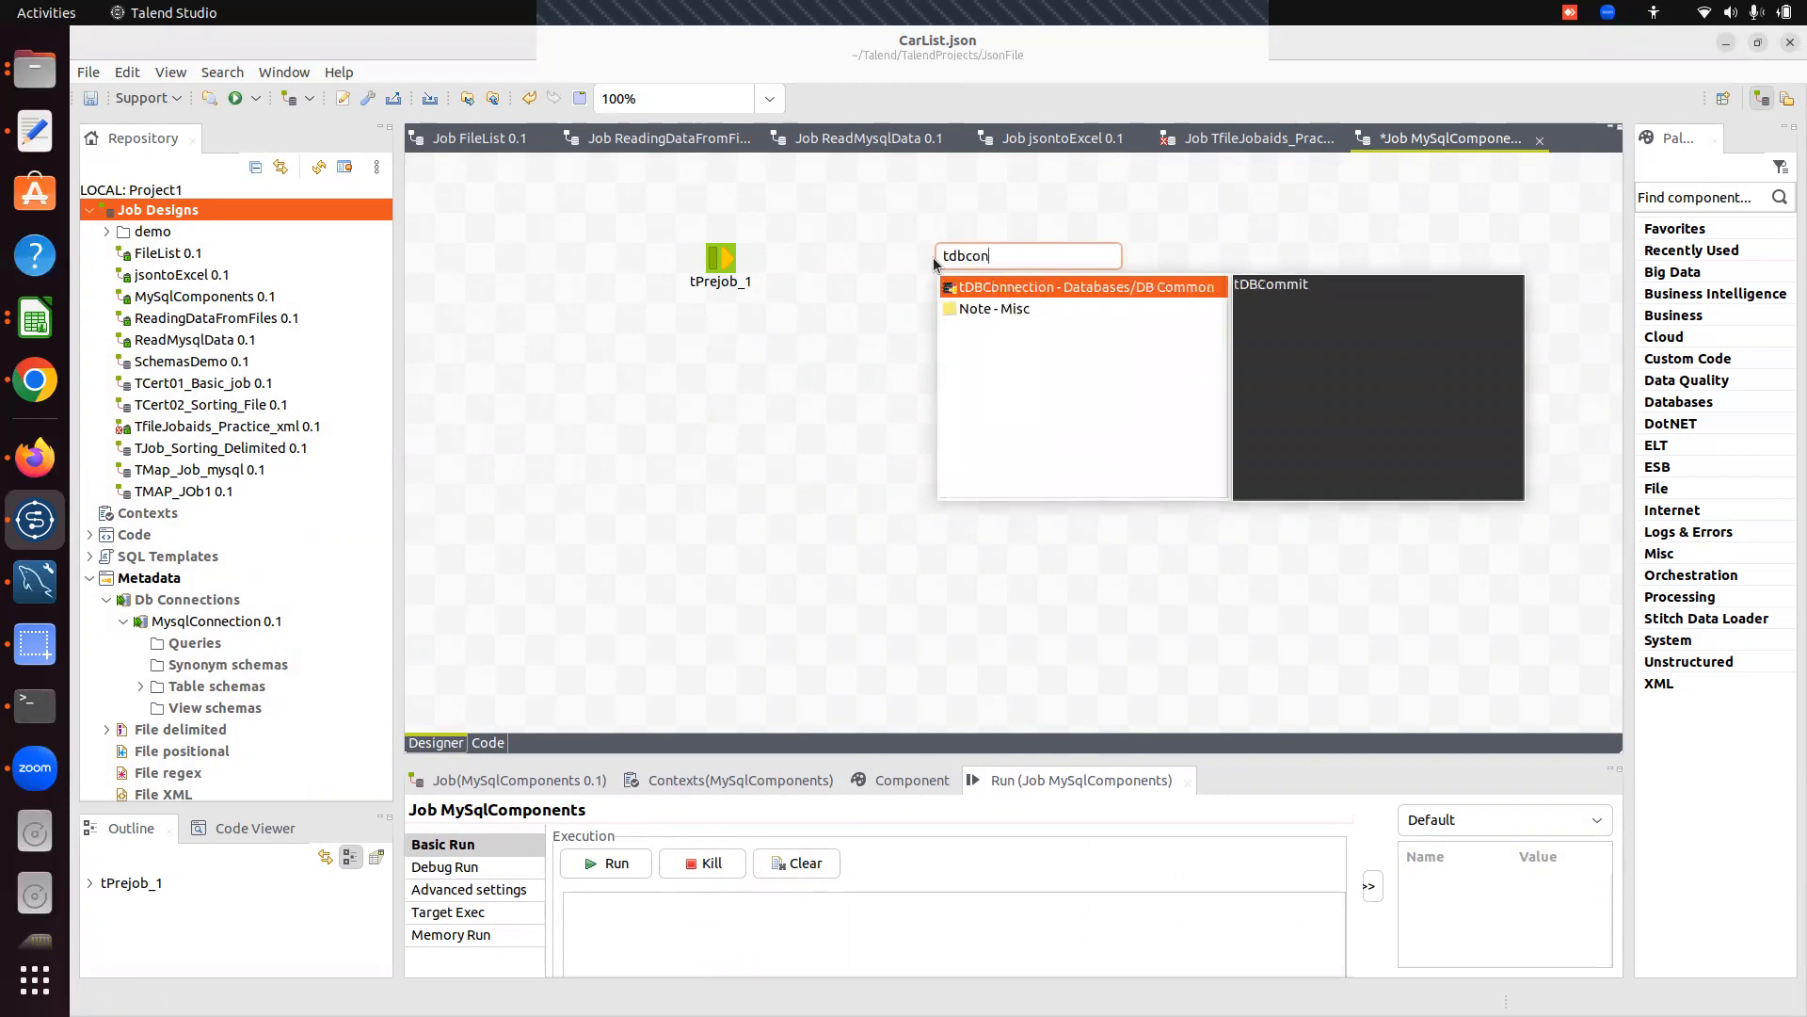
key("BackSpace")
key("BackSpace")
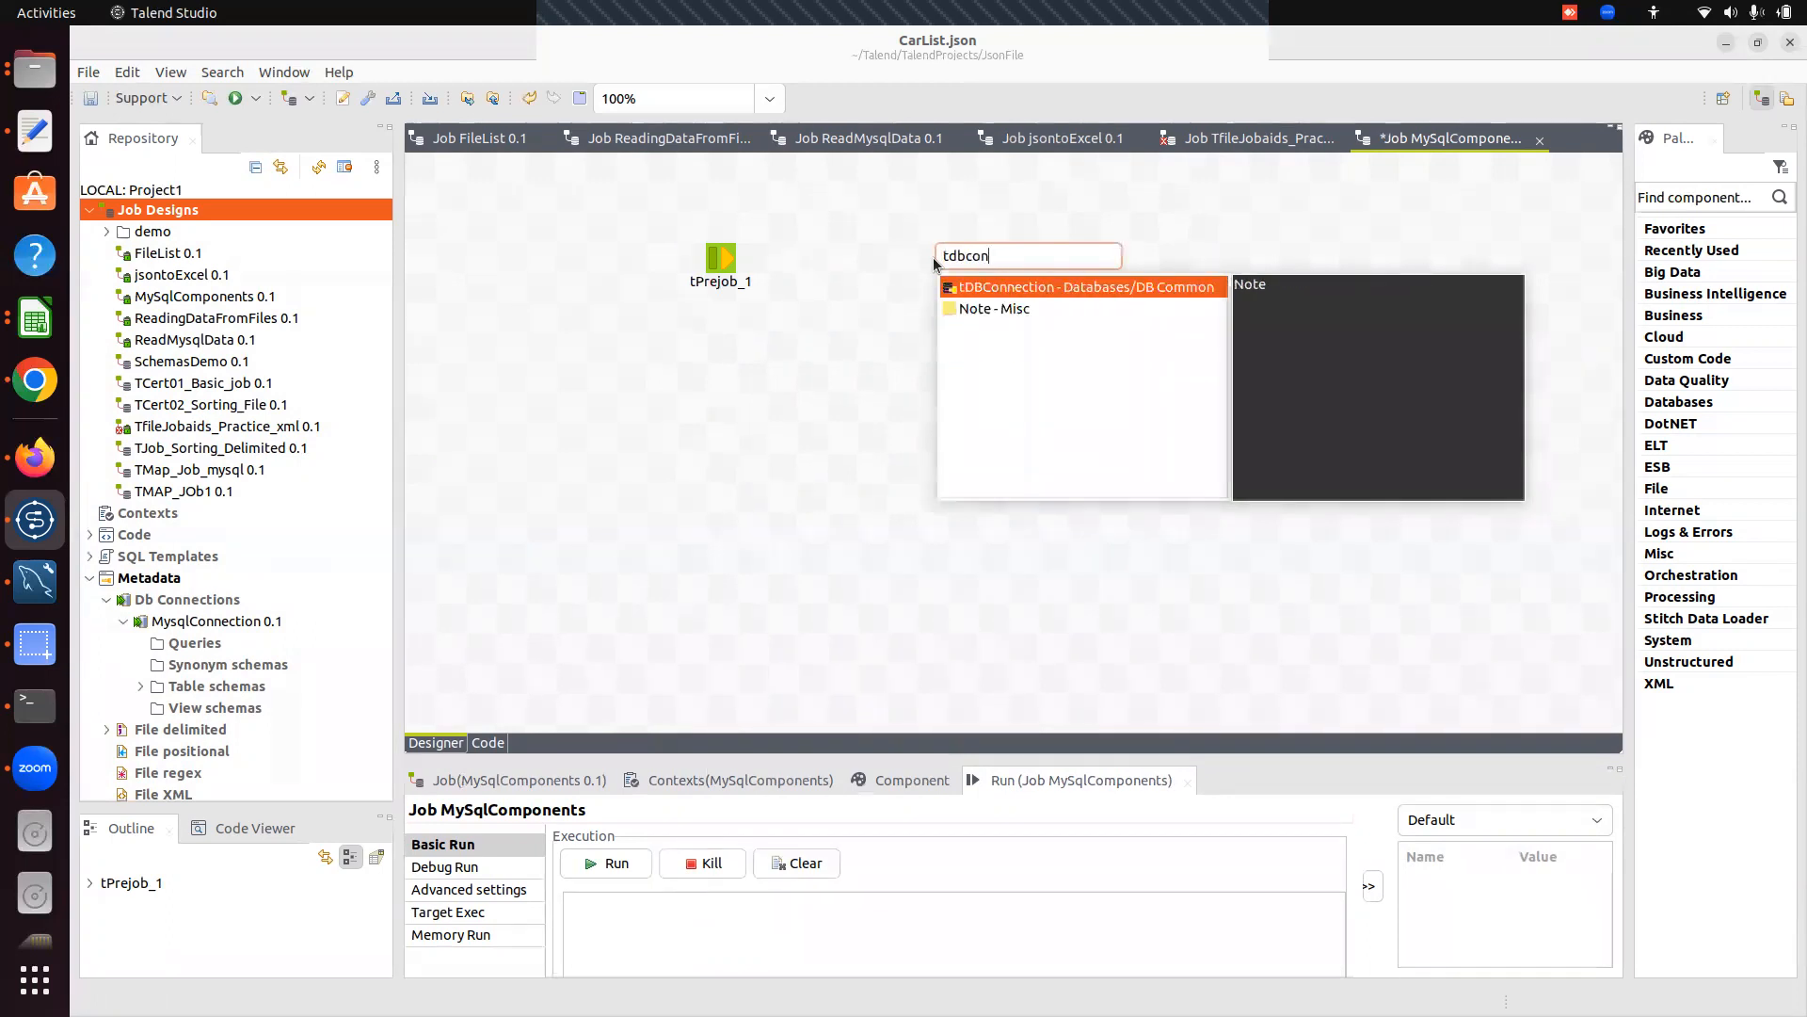
key("Return")
Add a tDBInput component to the canvas, below tPrejob_1.
left_click(697, 377)
type("tdb")
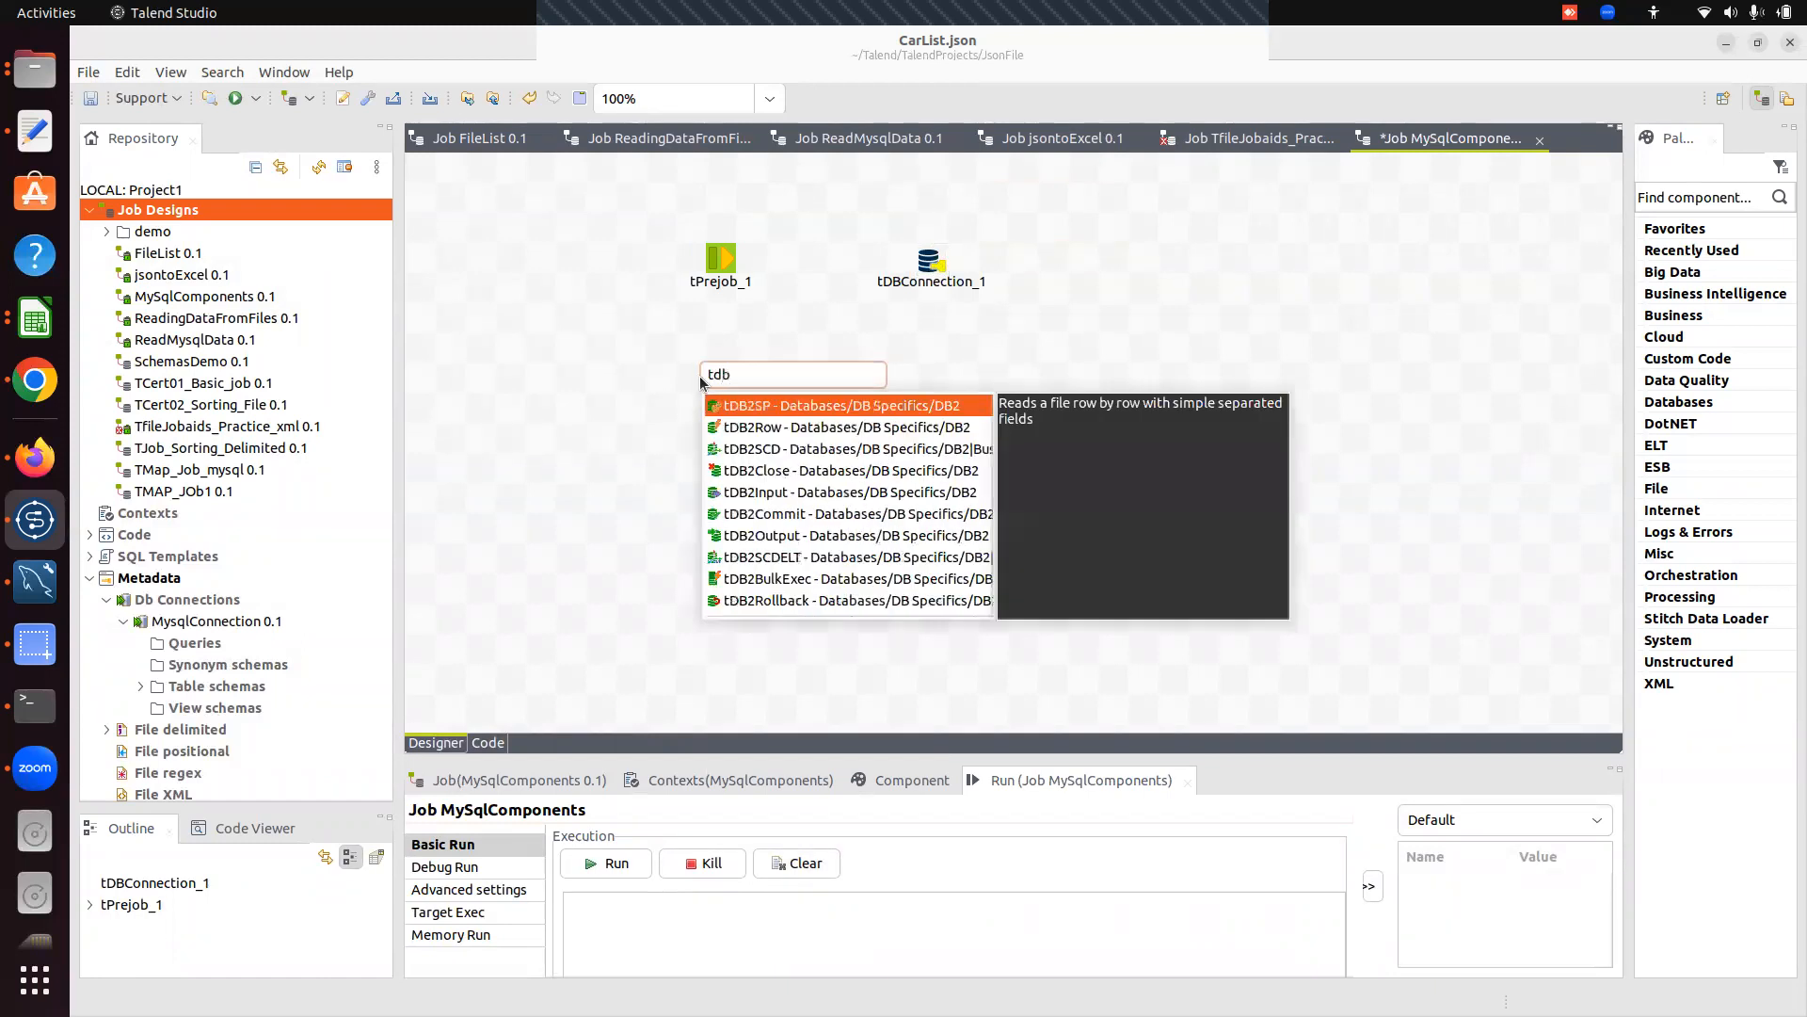
type("input")
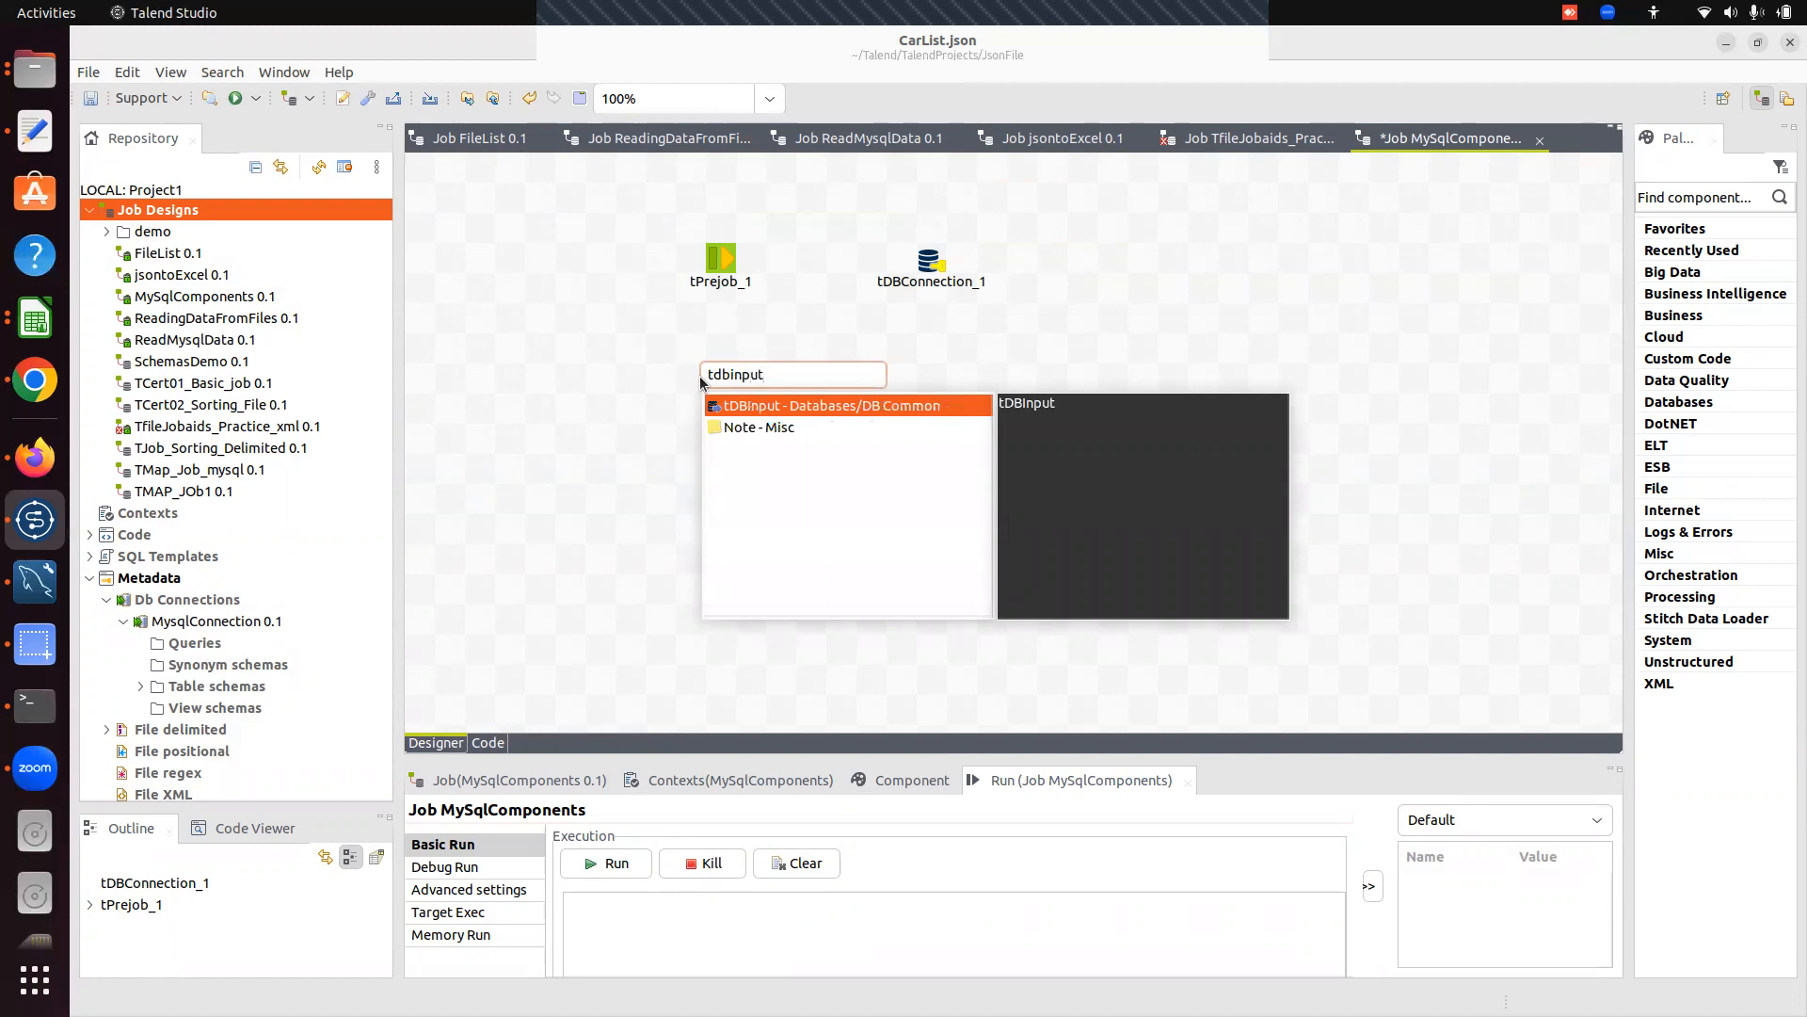
key("Return")
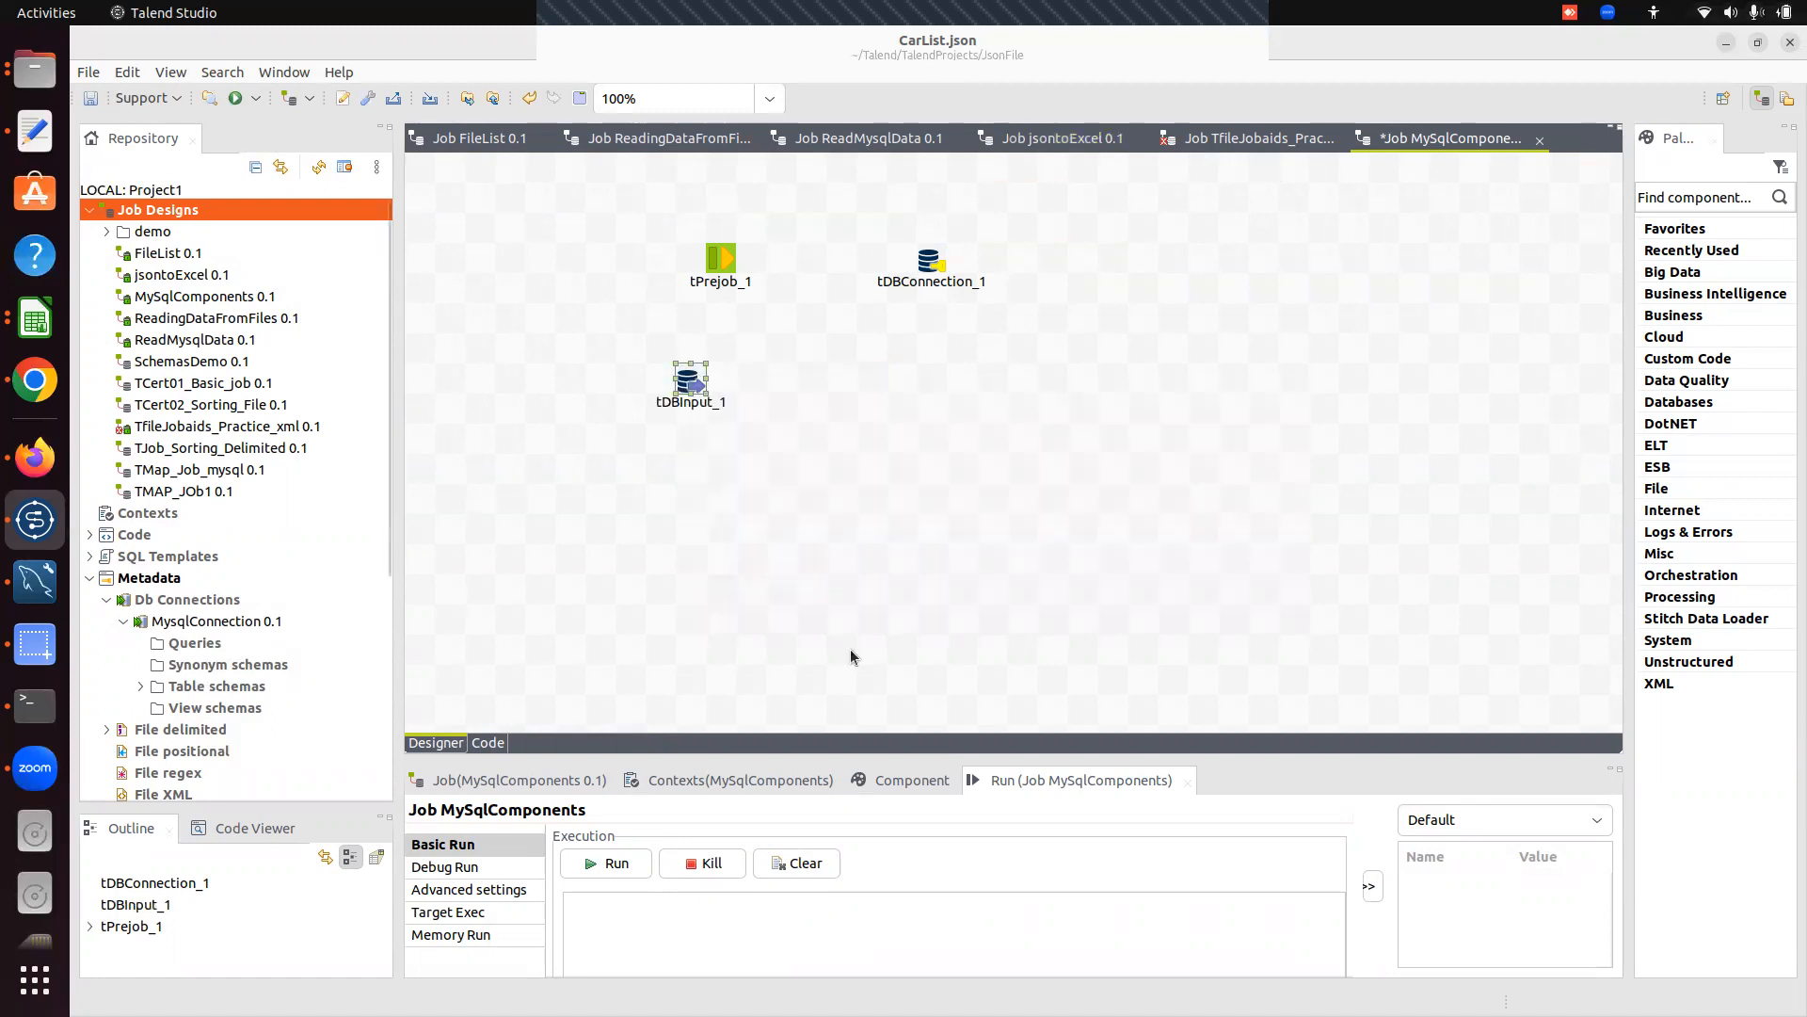
Add a tDBOutput component below tDBConnection_1 and align it in a row with tDBInput_1.
left_click(885, 359)
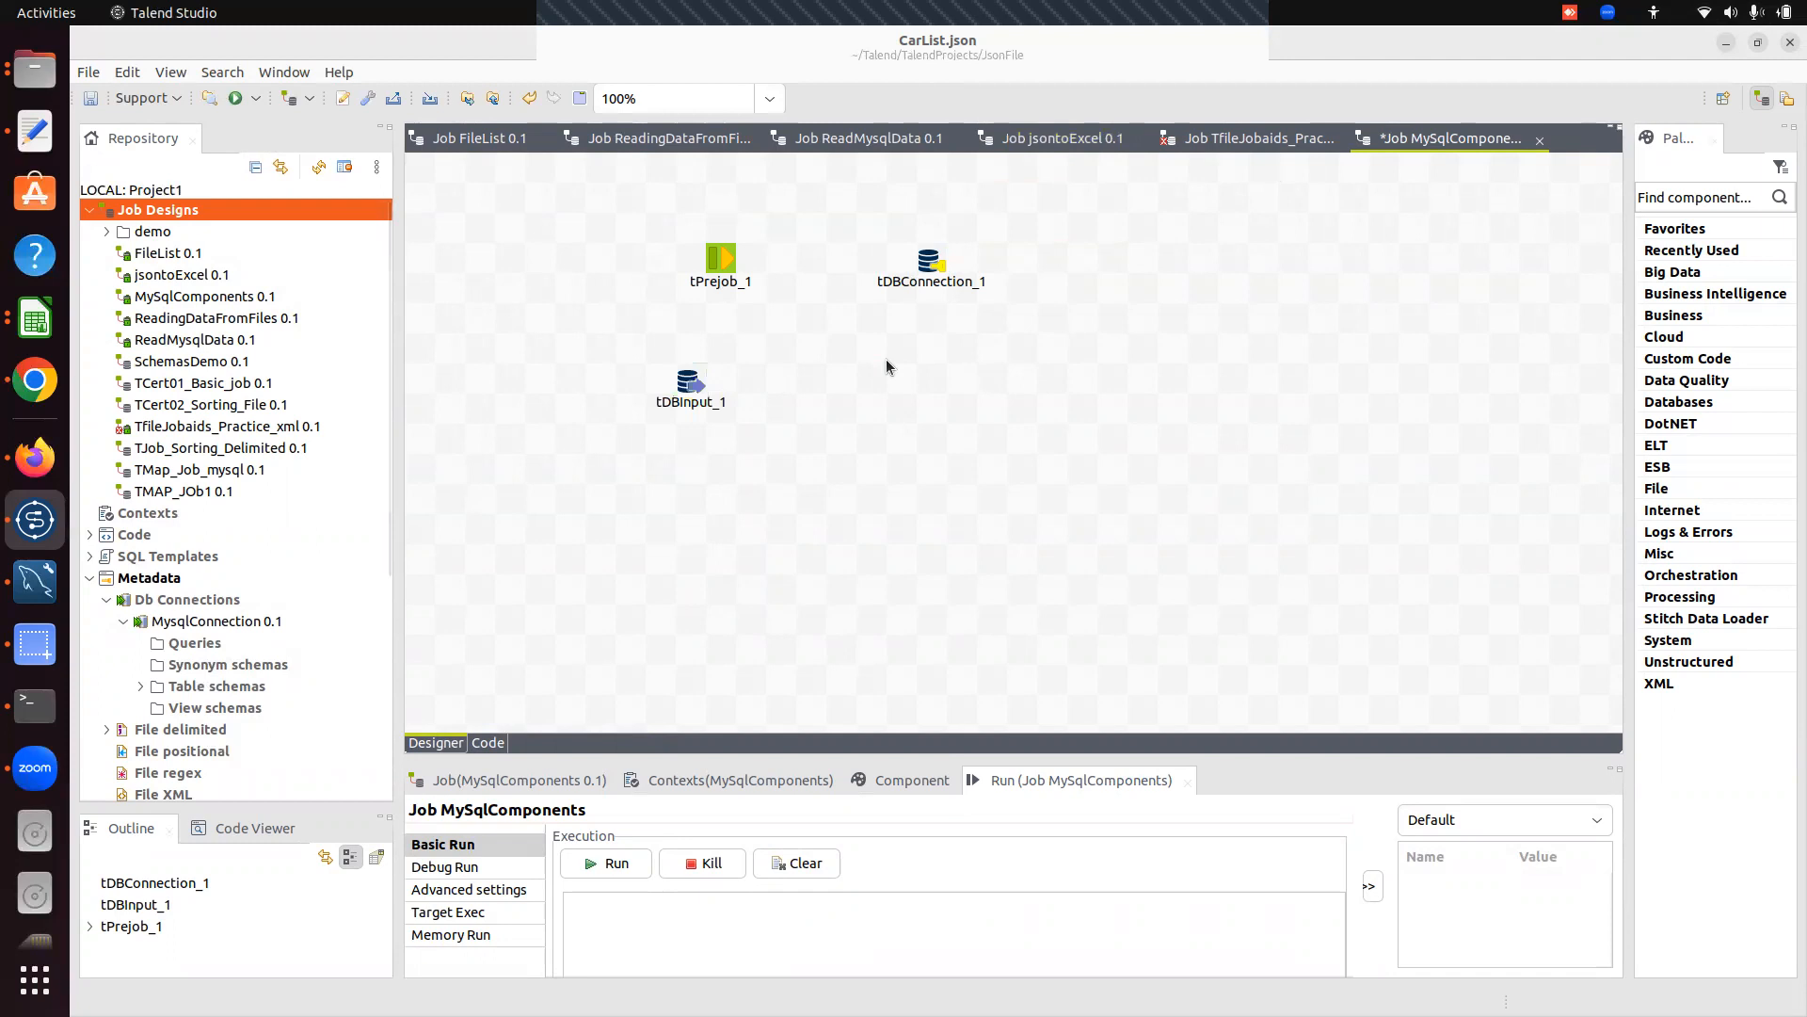
type("tdboutpio")
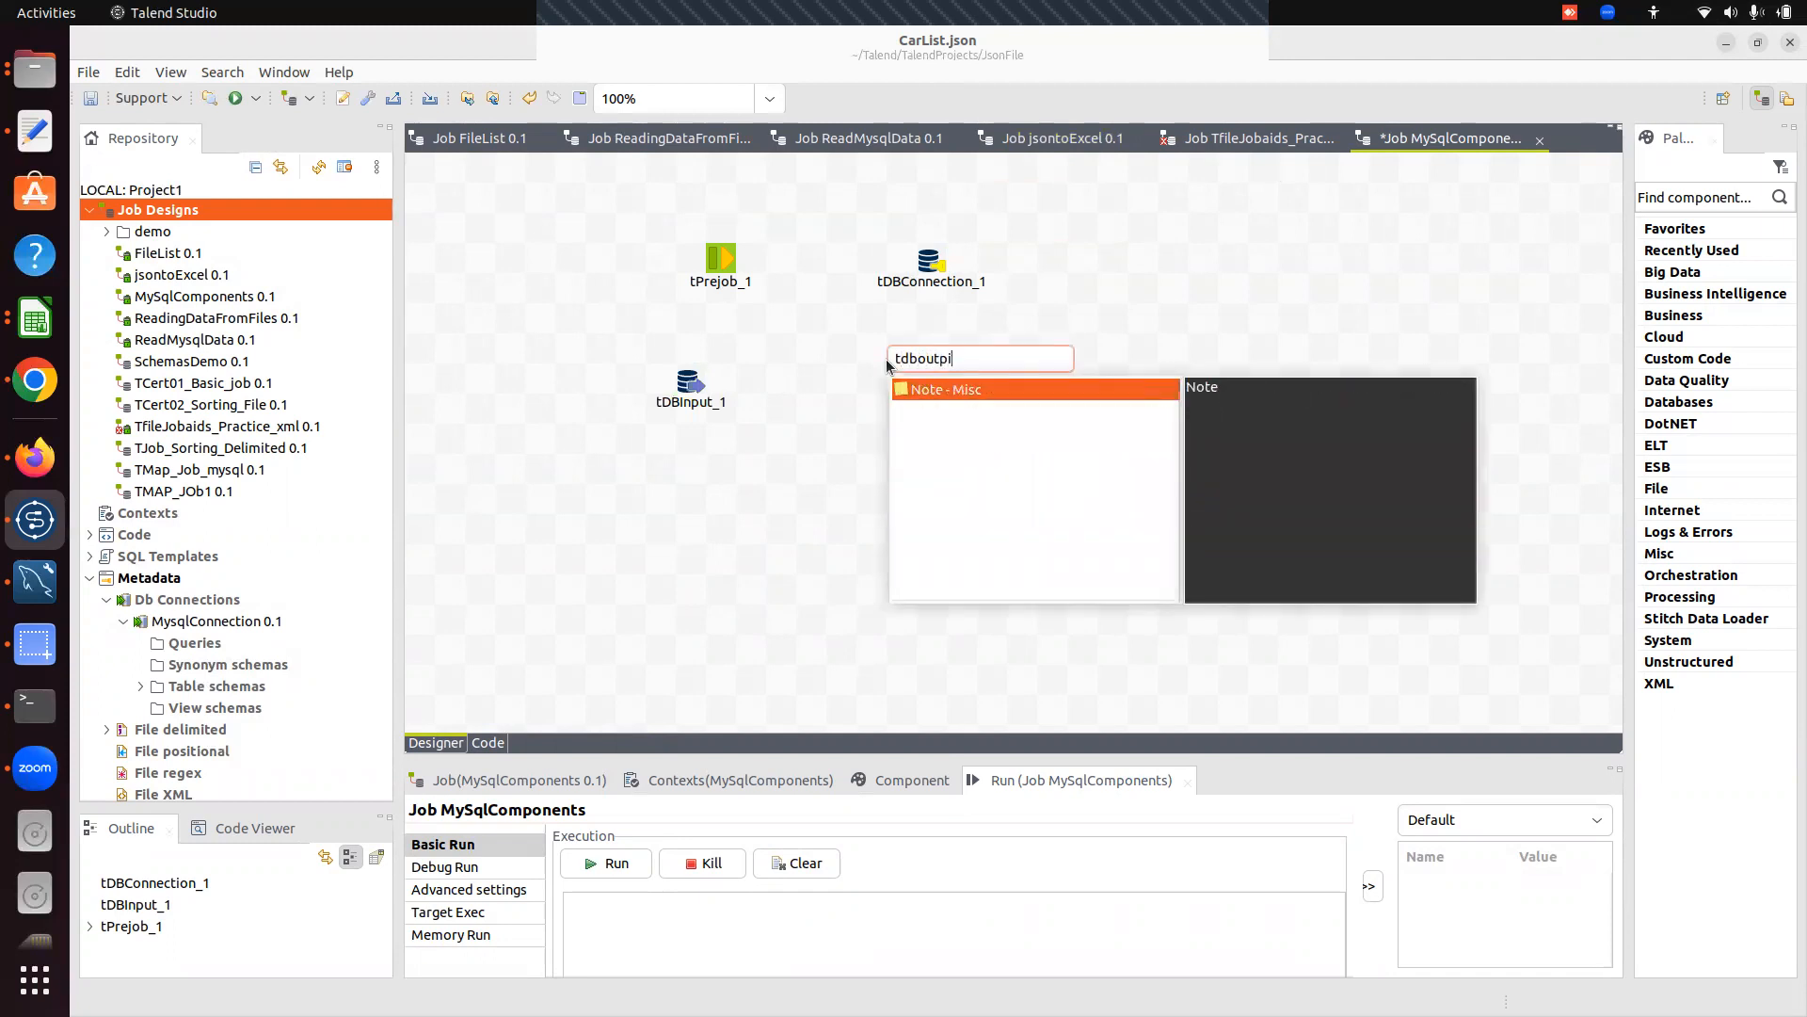
key("BackSpace")
key("BackSpace")
key("Return")
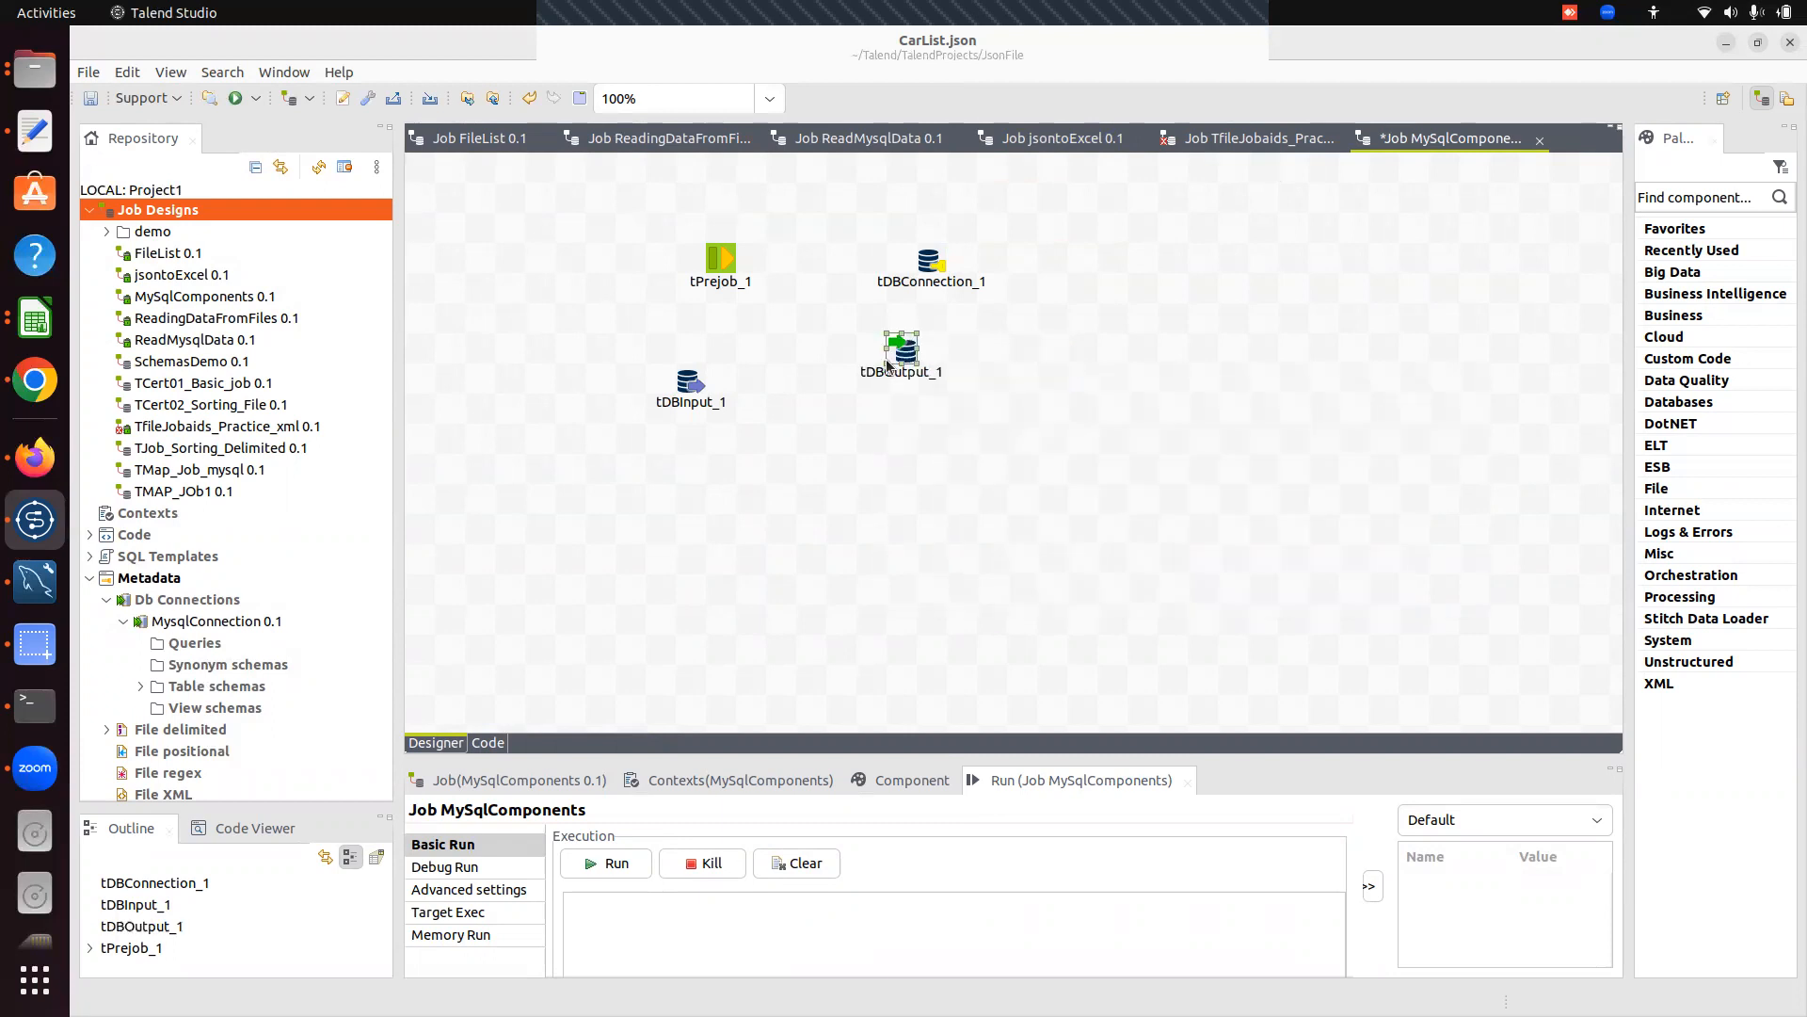
left_click_drag(911, 371, 941, 398)
left_click(650, 549)
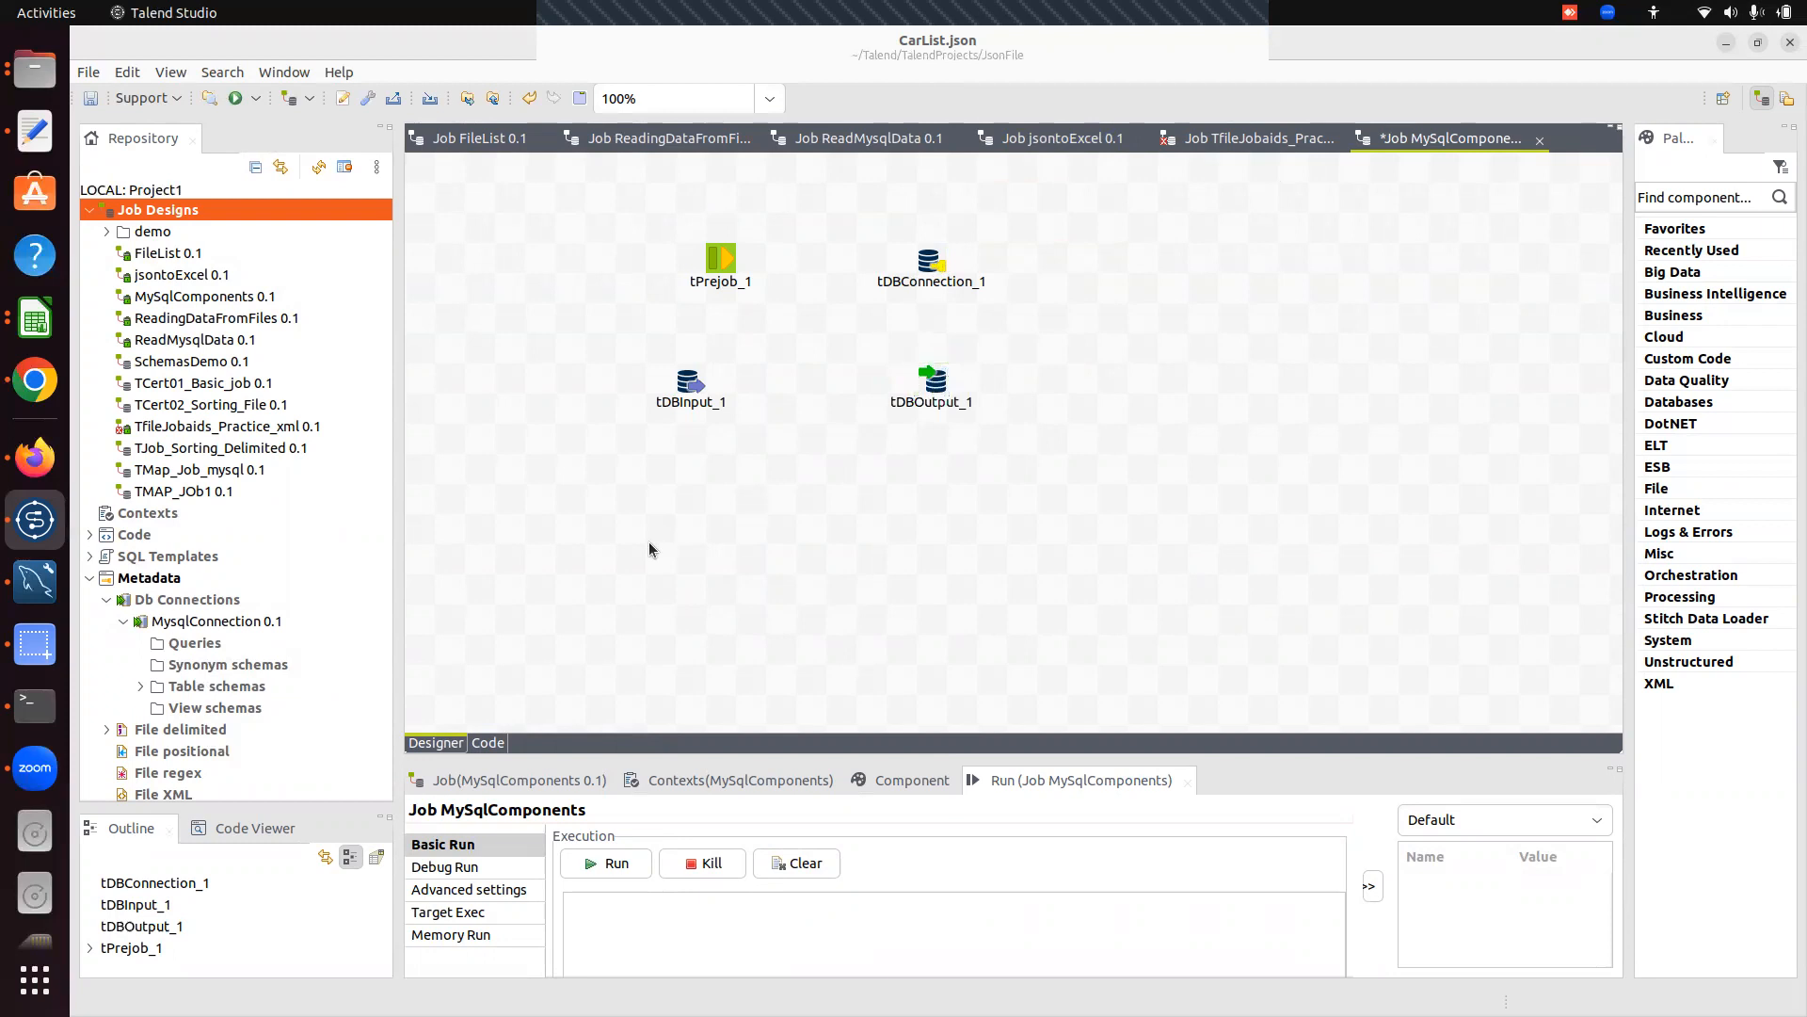
Add a tPostjob component to the canvas, below tDBInput_1 and slightly to its left.
type("t")
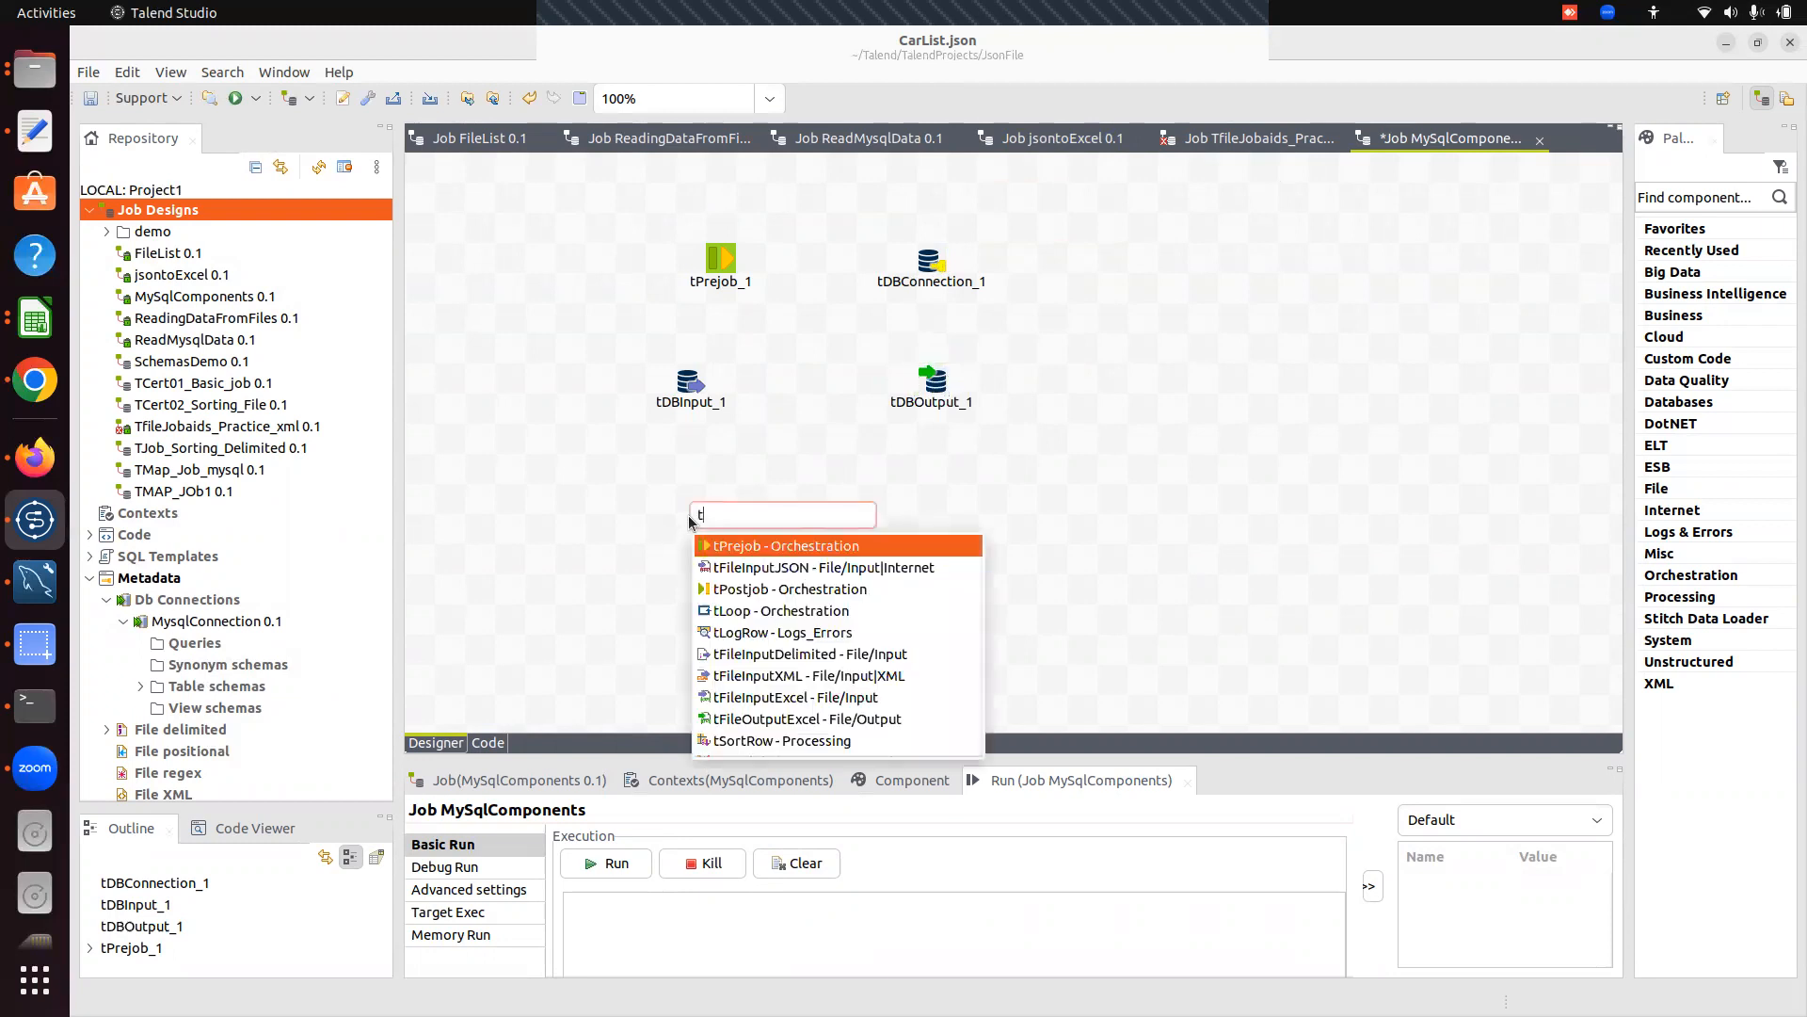
key("BackSpace")
type("pos")
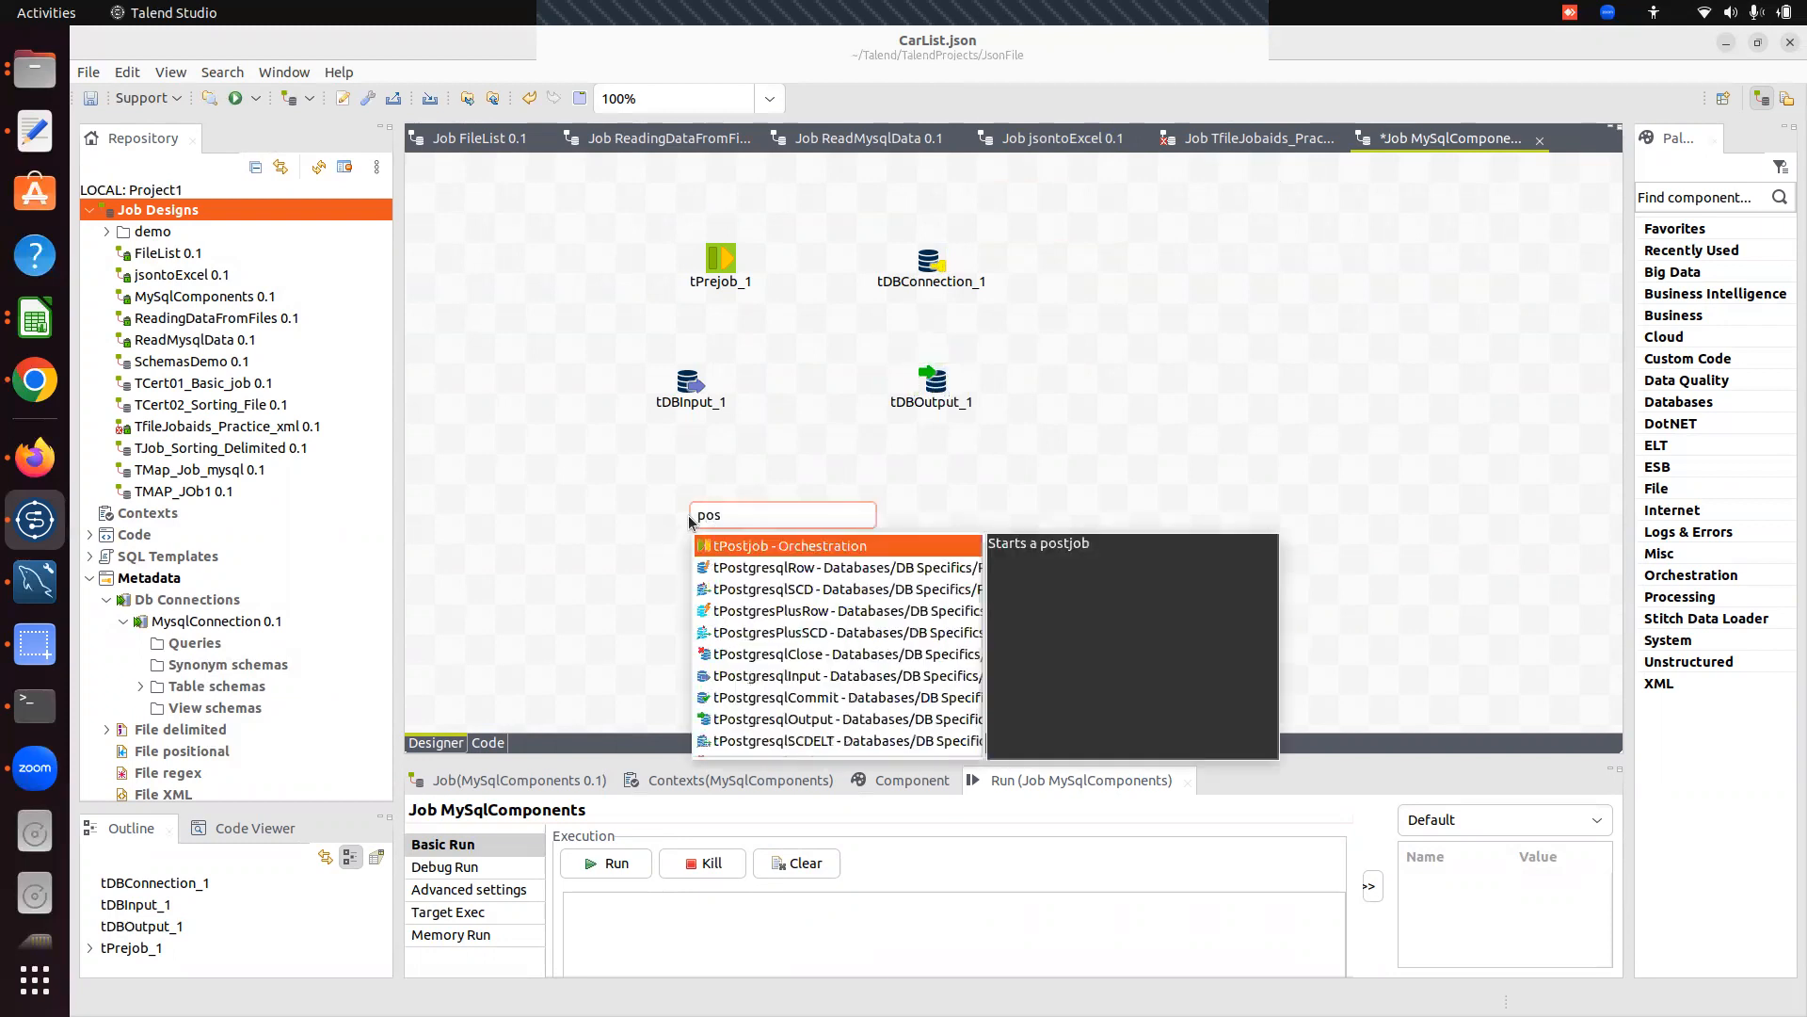
key("Return")
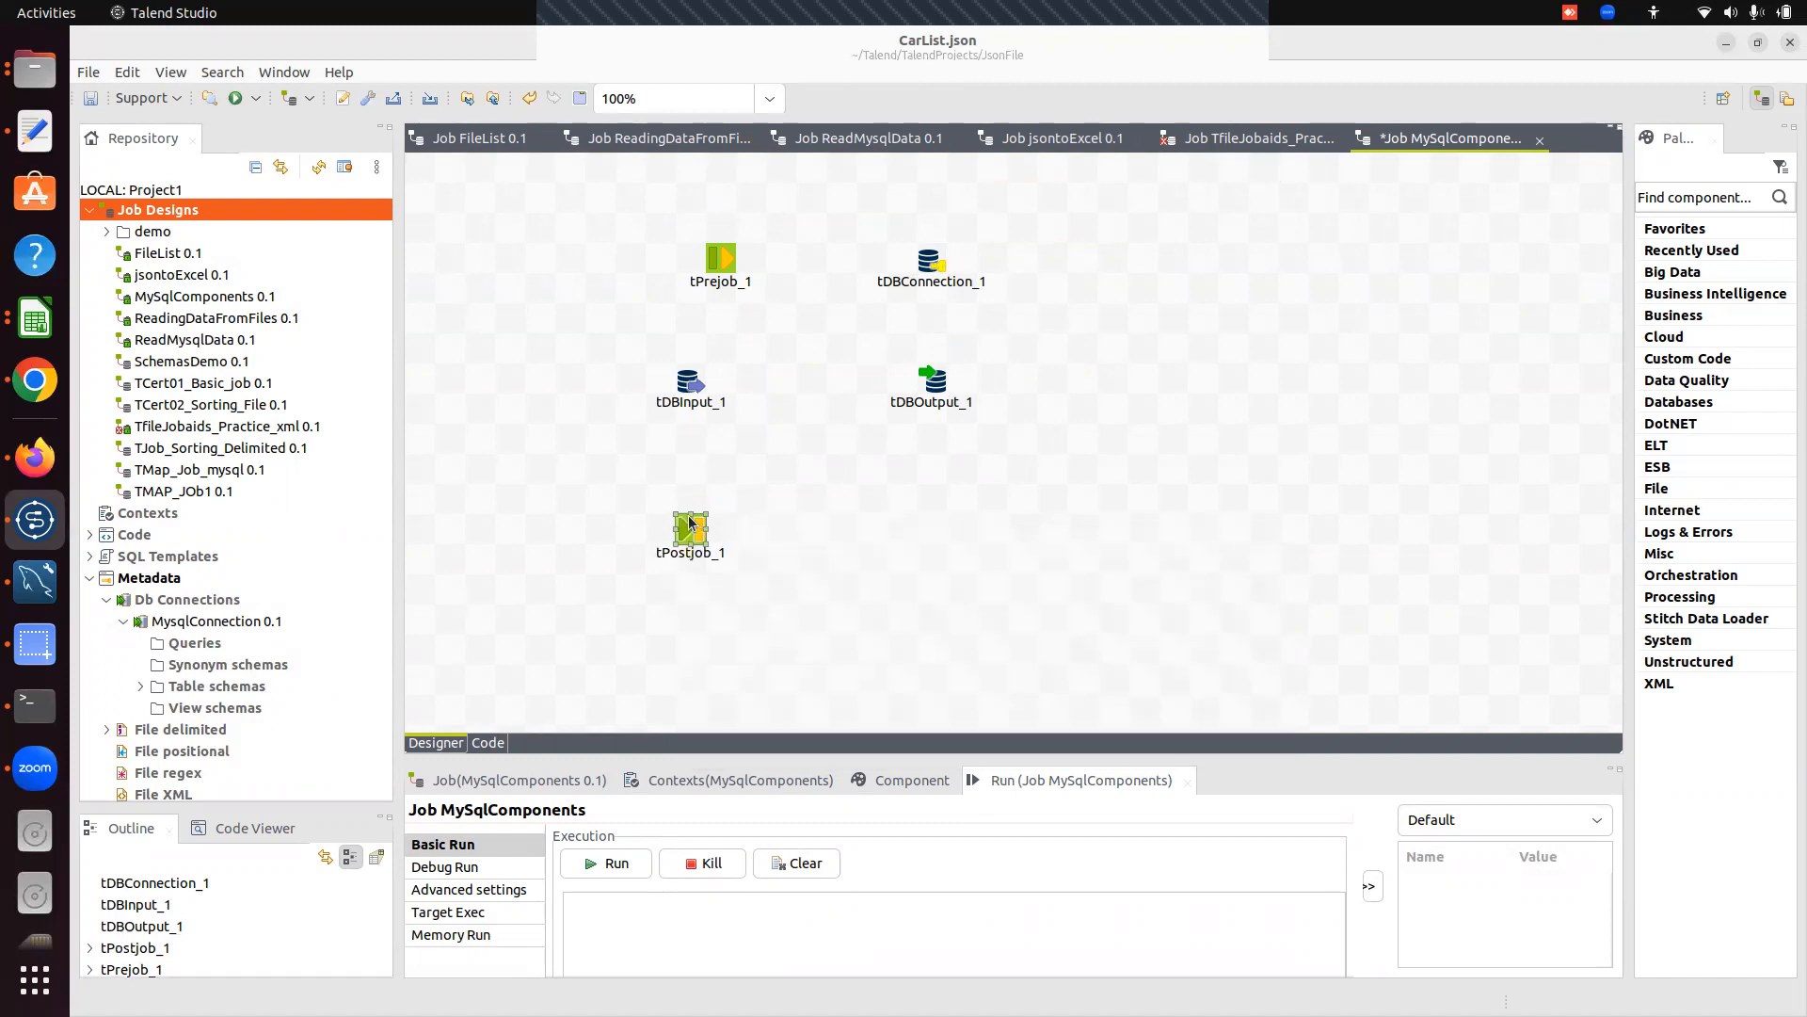
left_click_drag(687, 528, 657, 528)
Add a tDBCommit component to the right of tPostjob_1 and align it in the same row.
left_click(767, 512)
type("t")
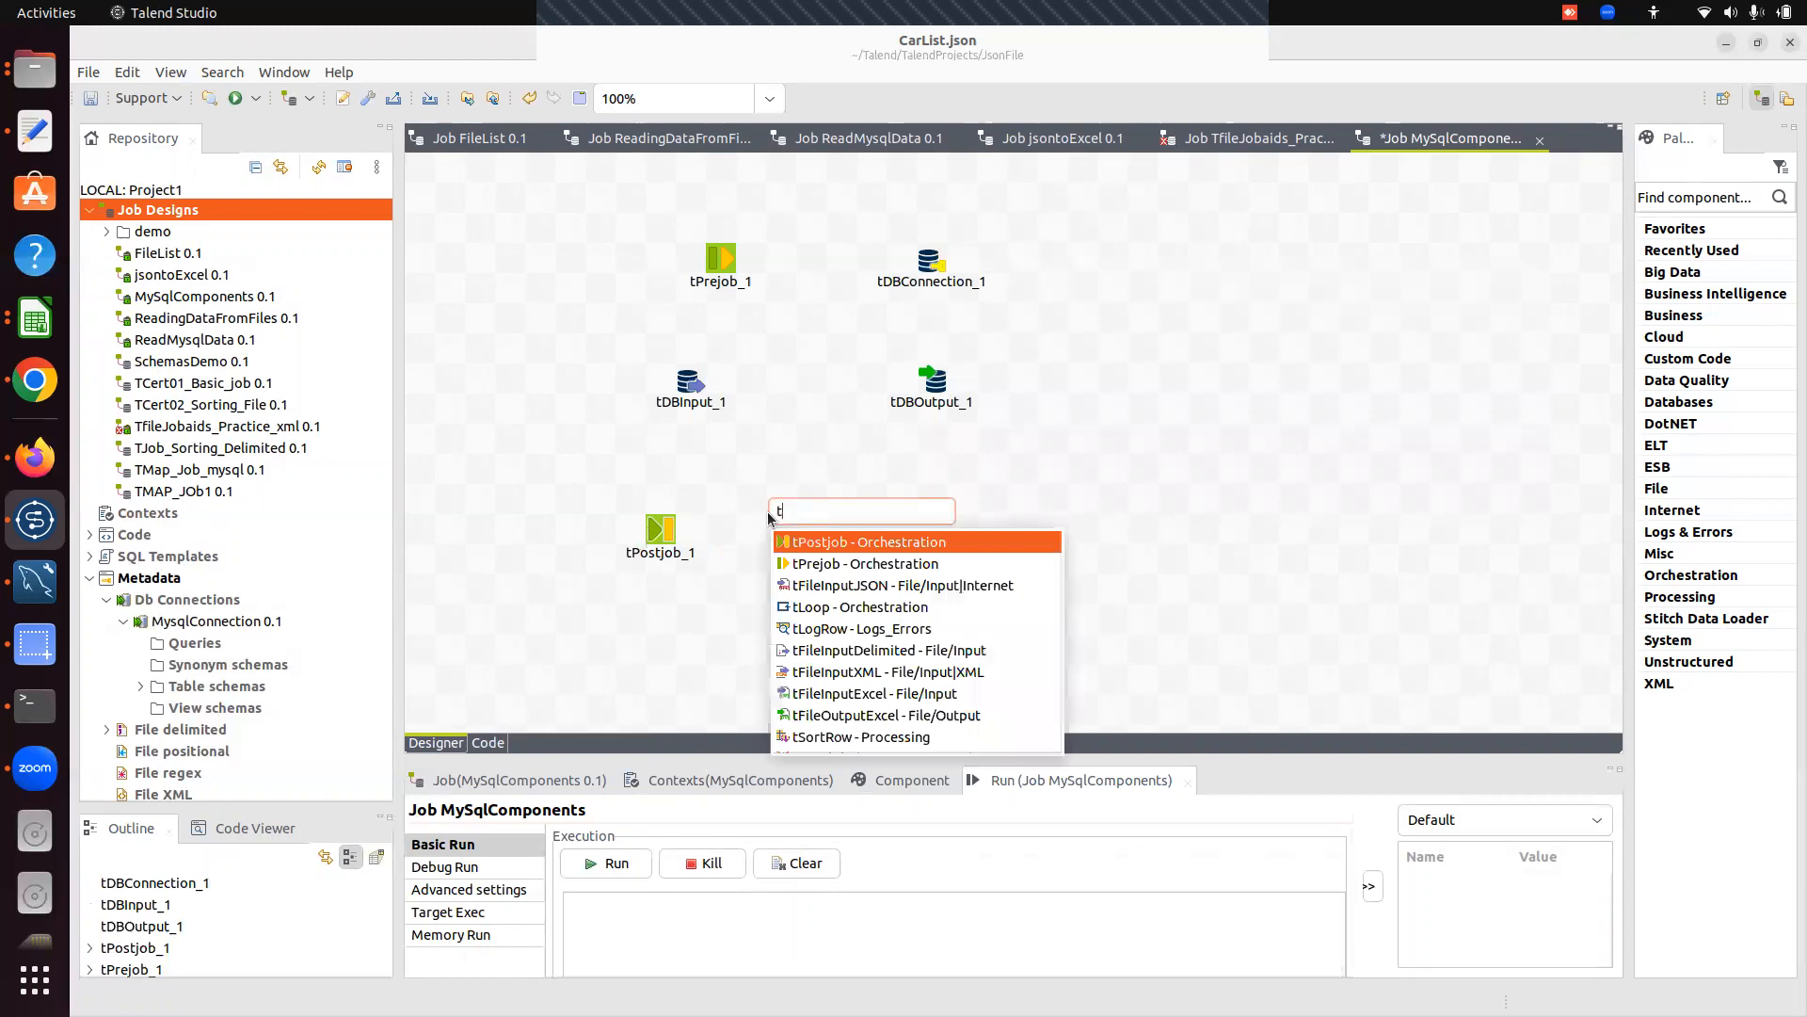
type("d")
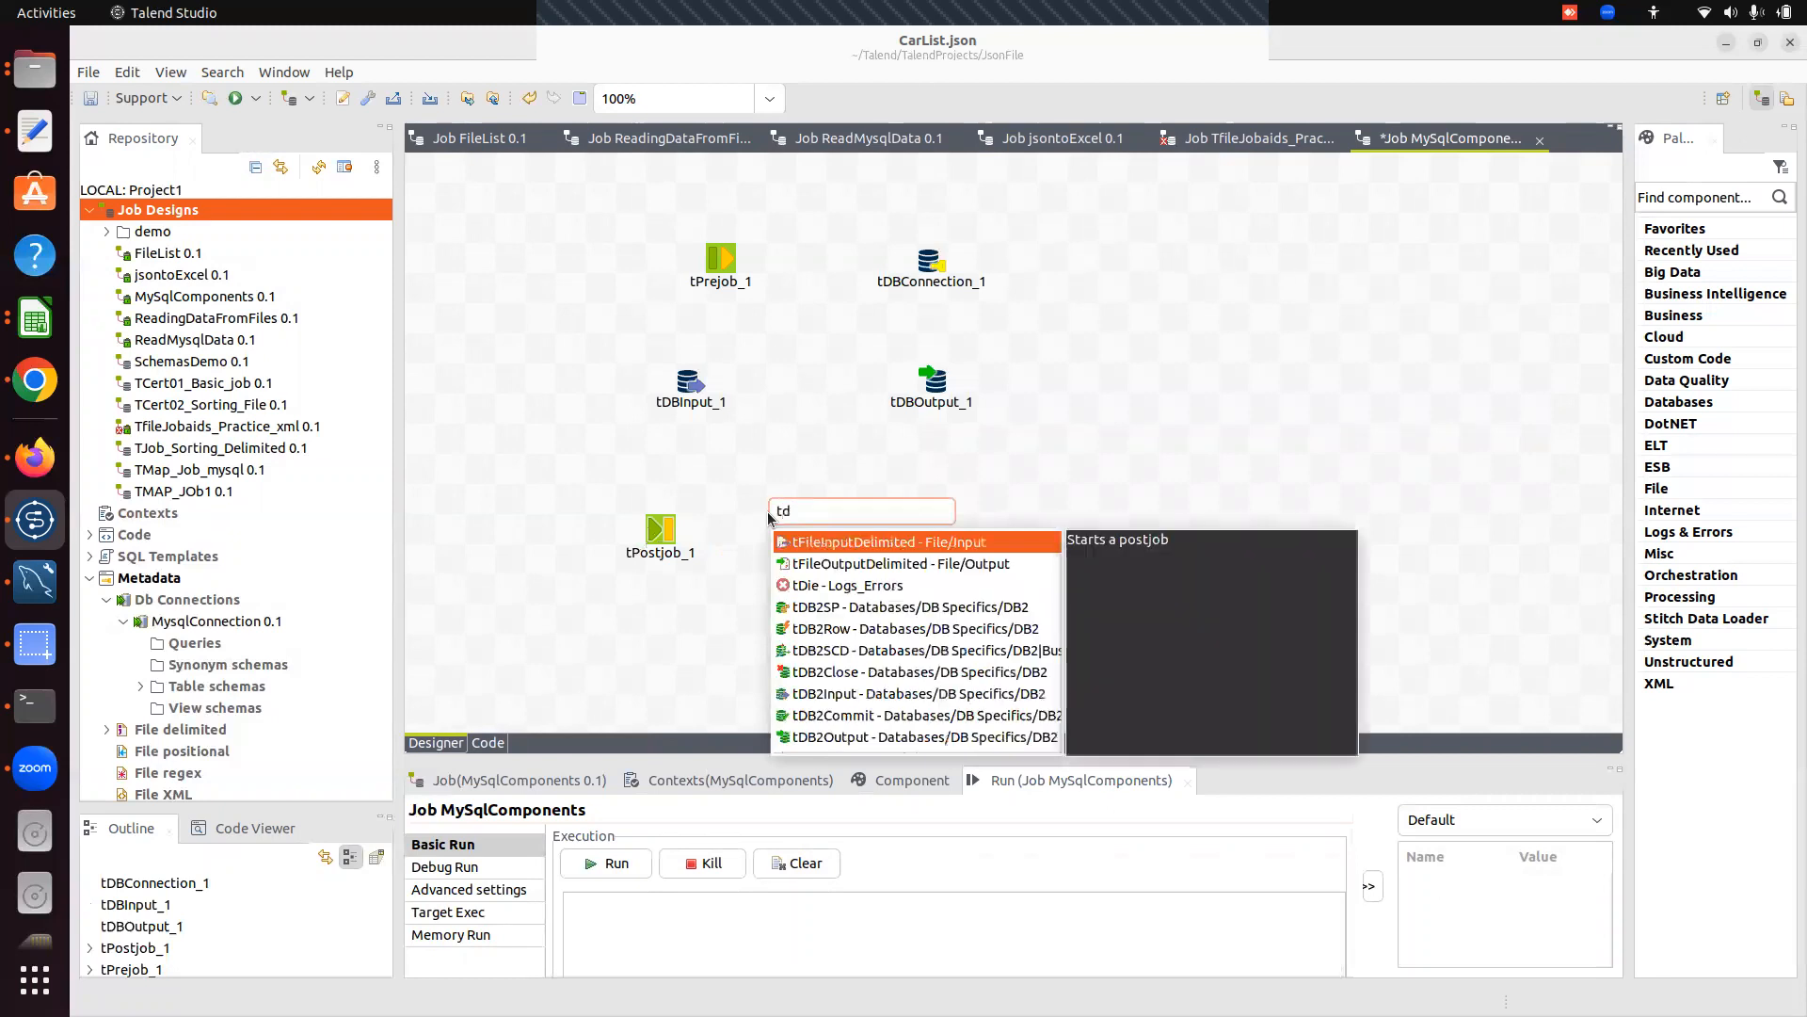
type("bcommit")
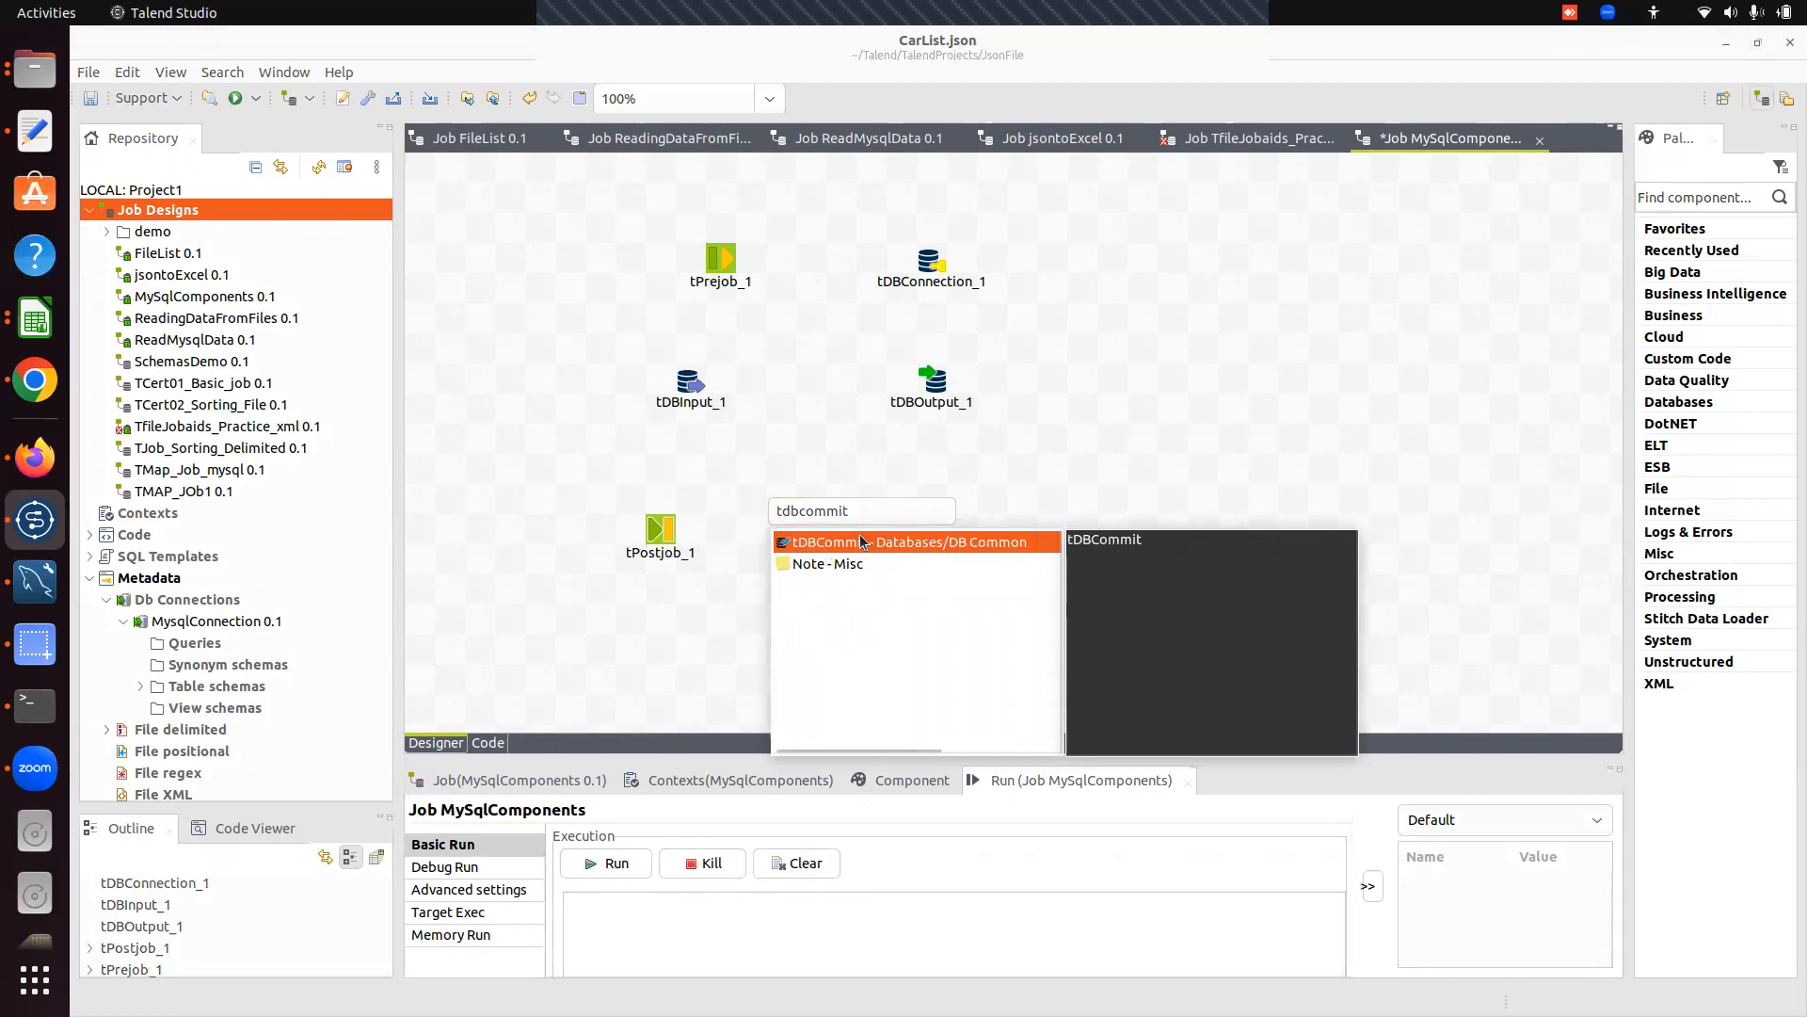
double_click(861, 541)
left_click_drag(787, 496, 846, 524)
Add a tDBClose component to the right of tDBCommit_1 and align it in the same row.
left_click(1006, 506)
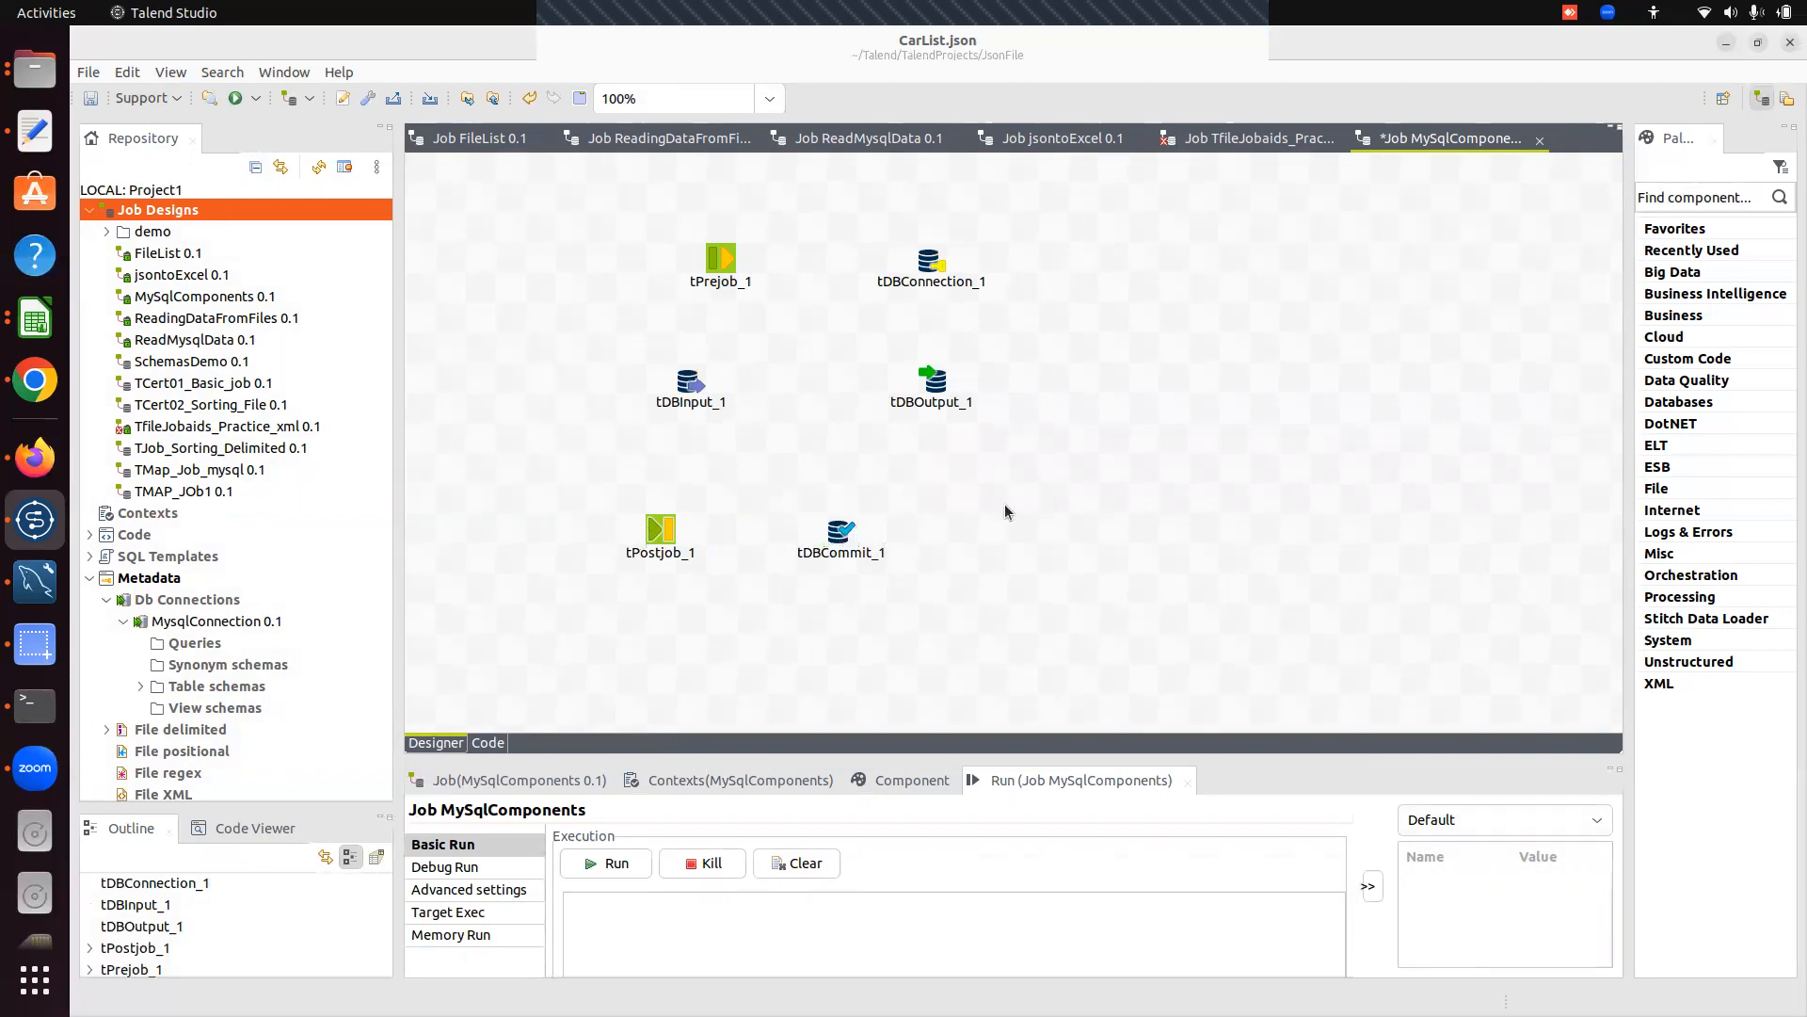
type("tdb")
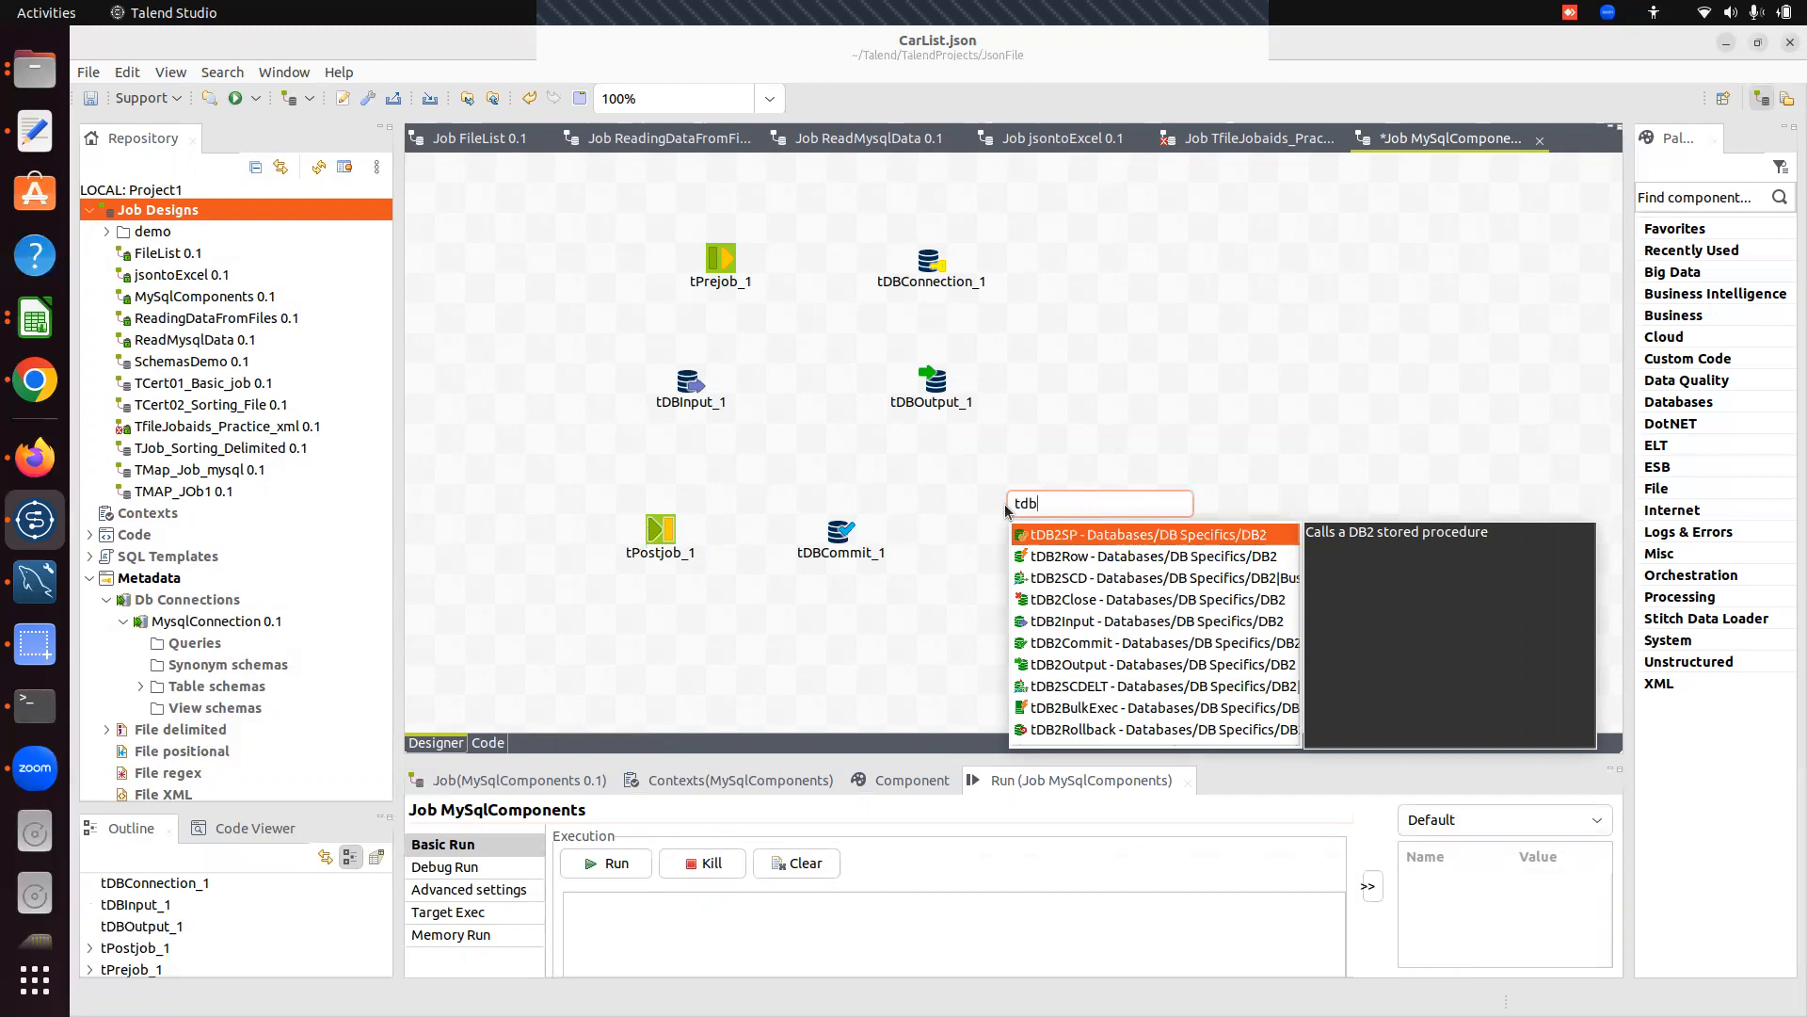
type("loc")
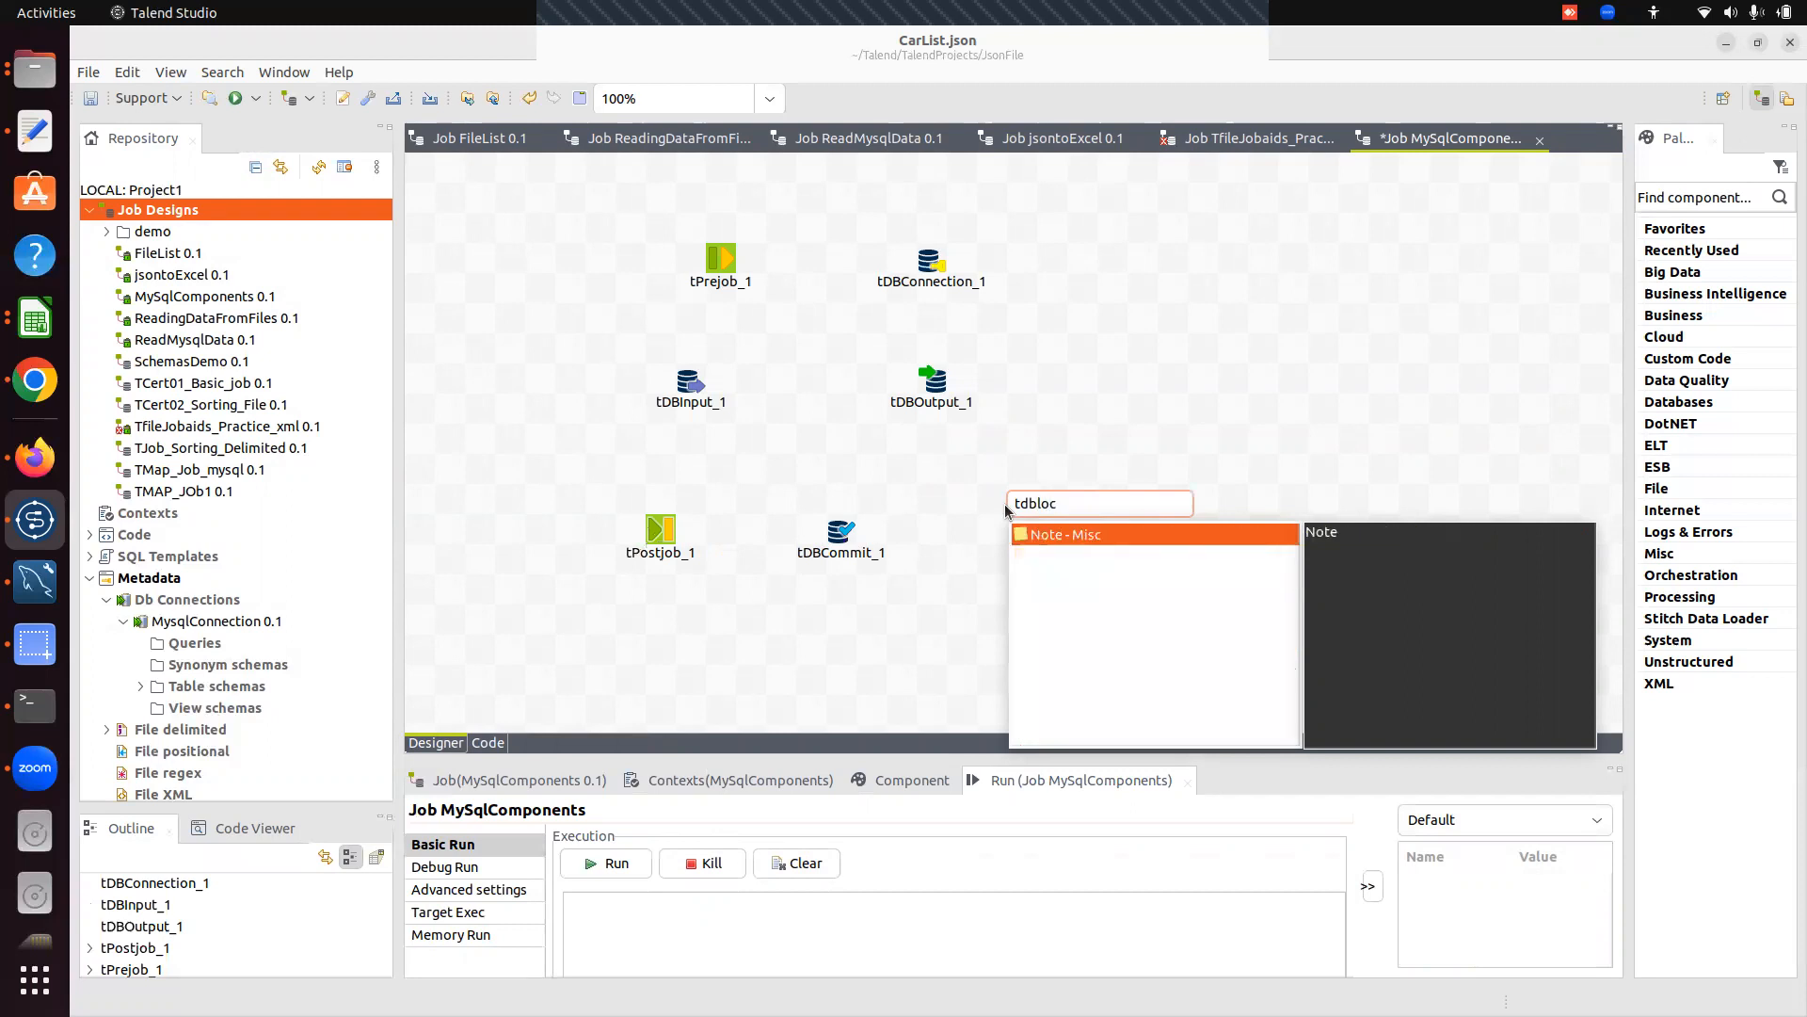
key("BackSpace")
key("BackSpace")
key("BackSpace")
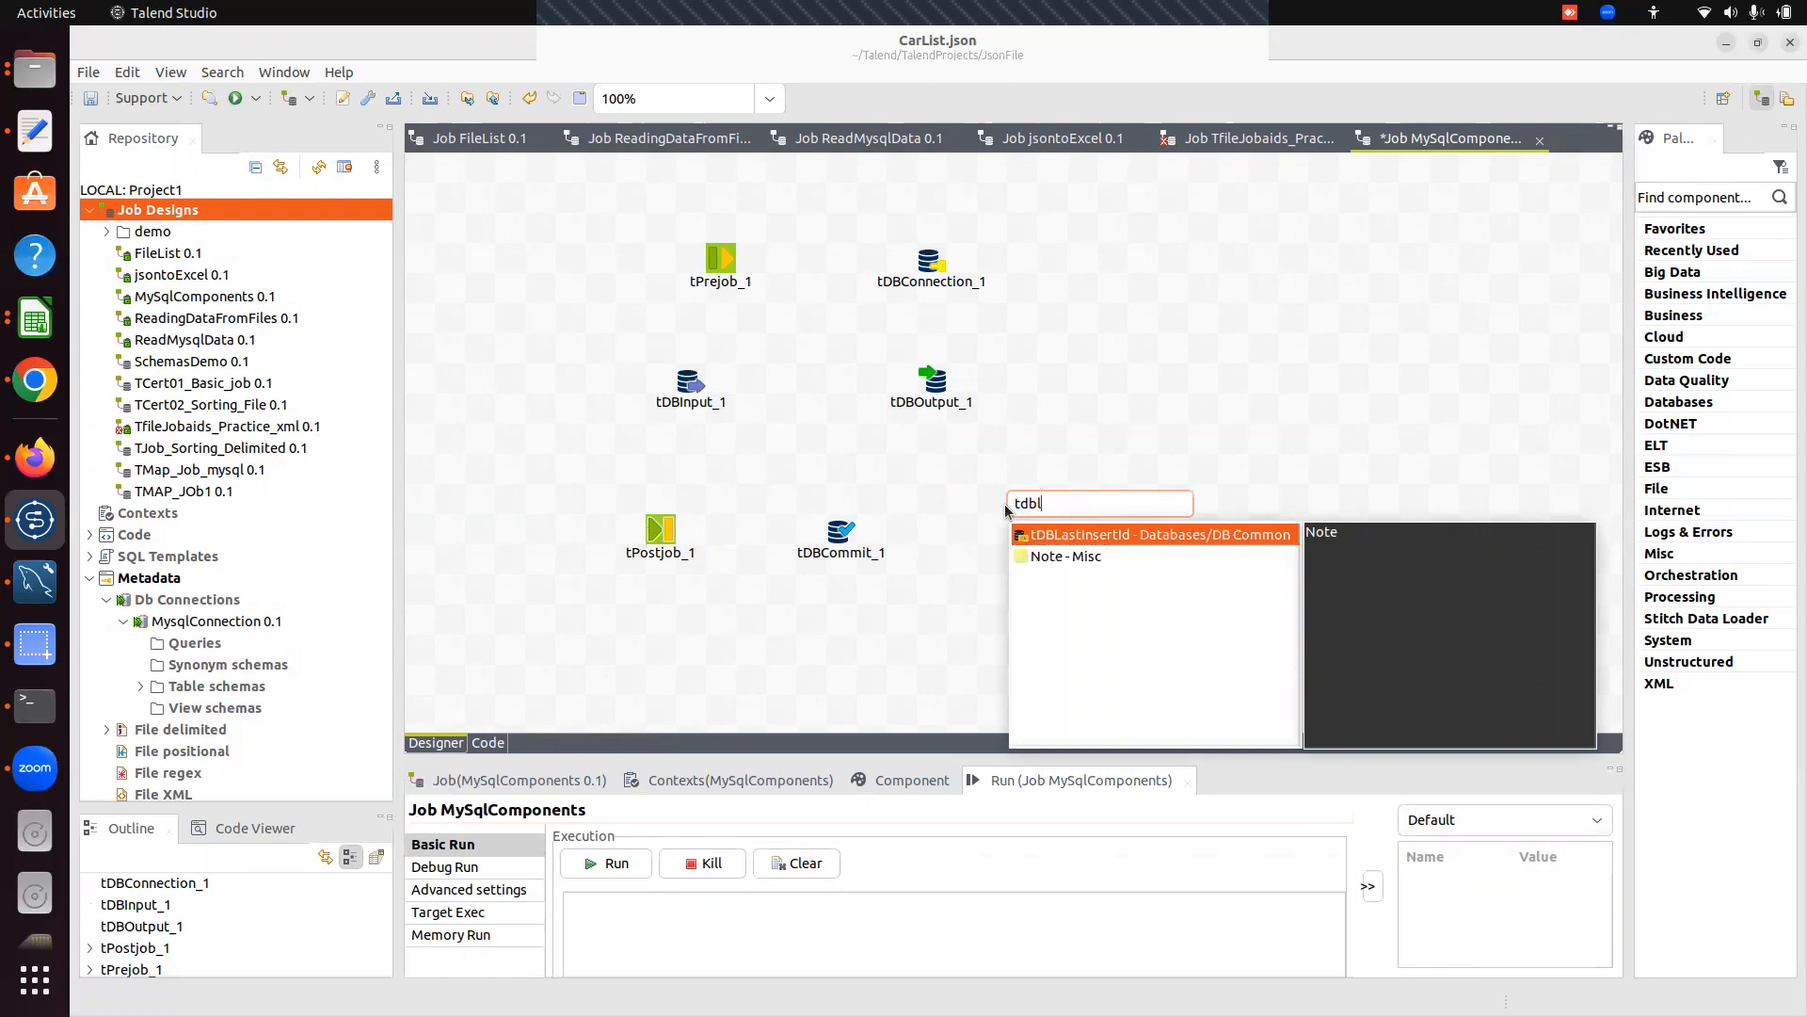
type("close")
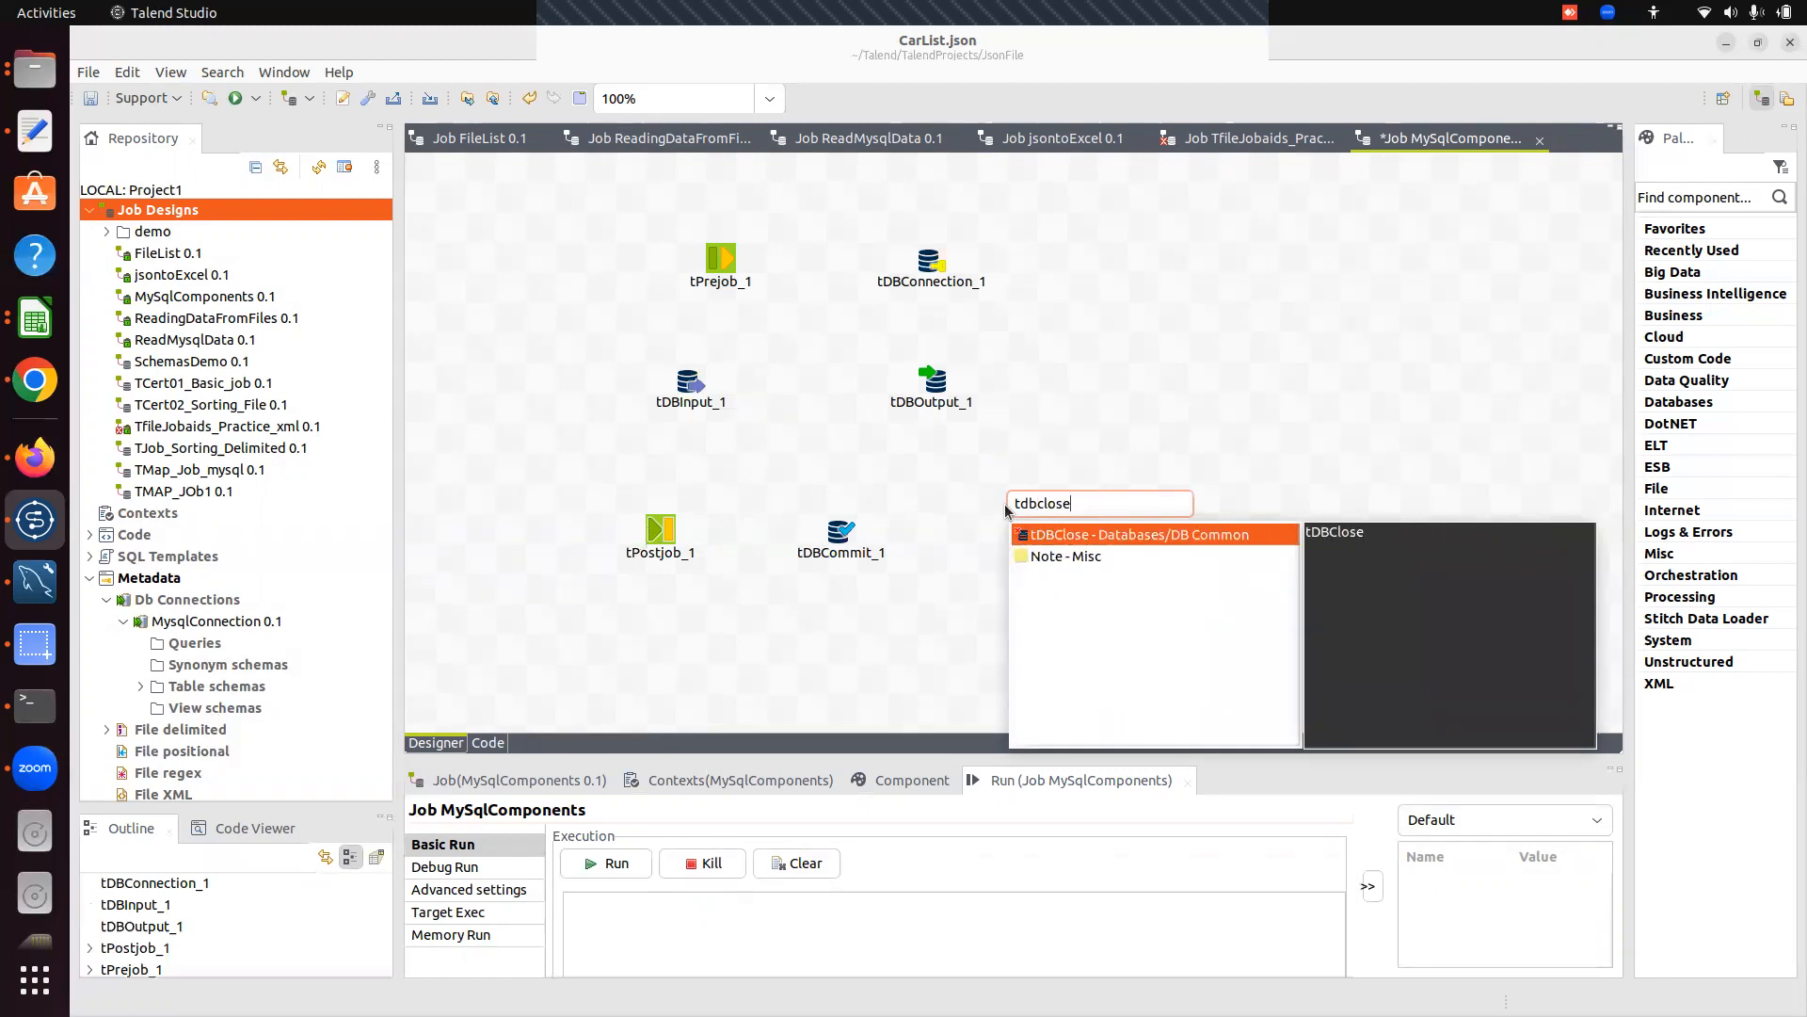
key("Return")
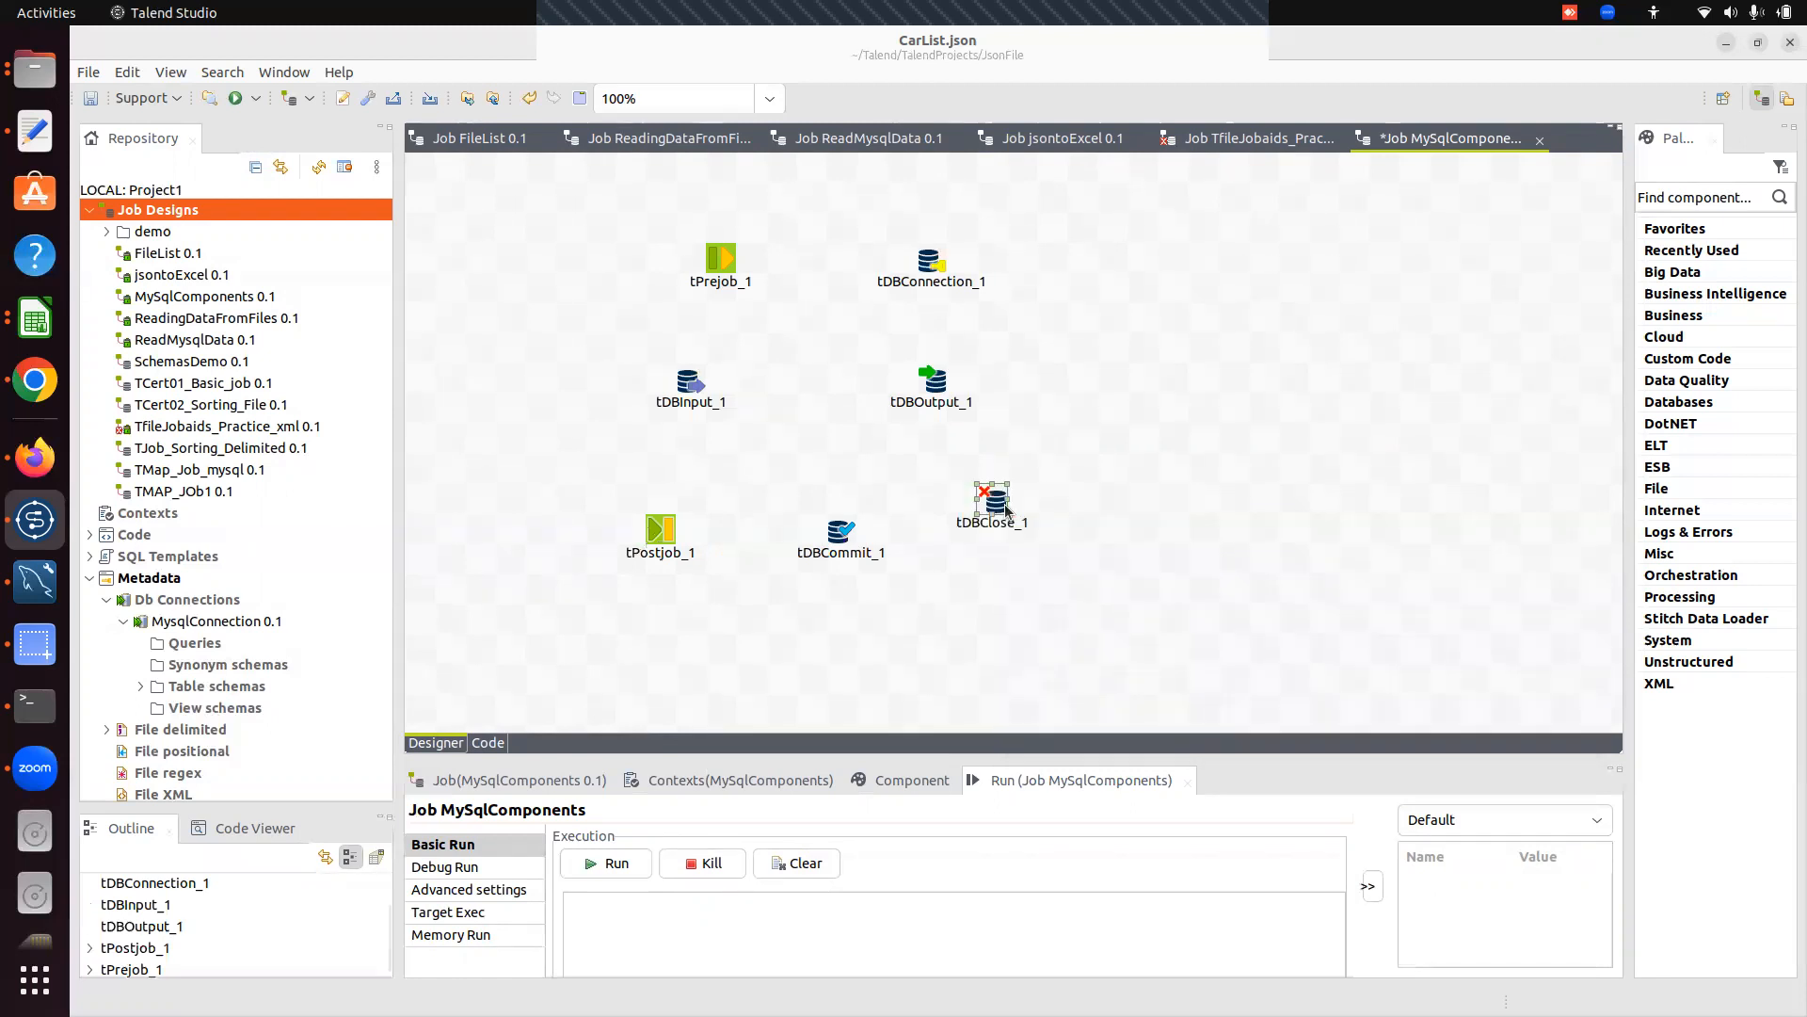
left_click_drag(1001, 511, 1031, 541)
Enlarge the component settings area and apply MySQL as the database type of tDBConnection_1.
left_click(929, 270)
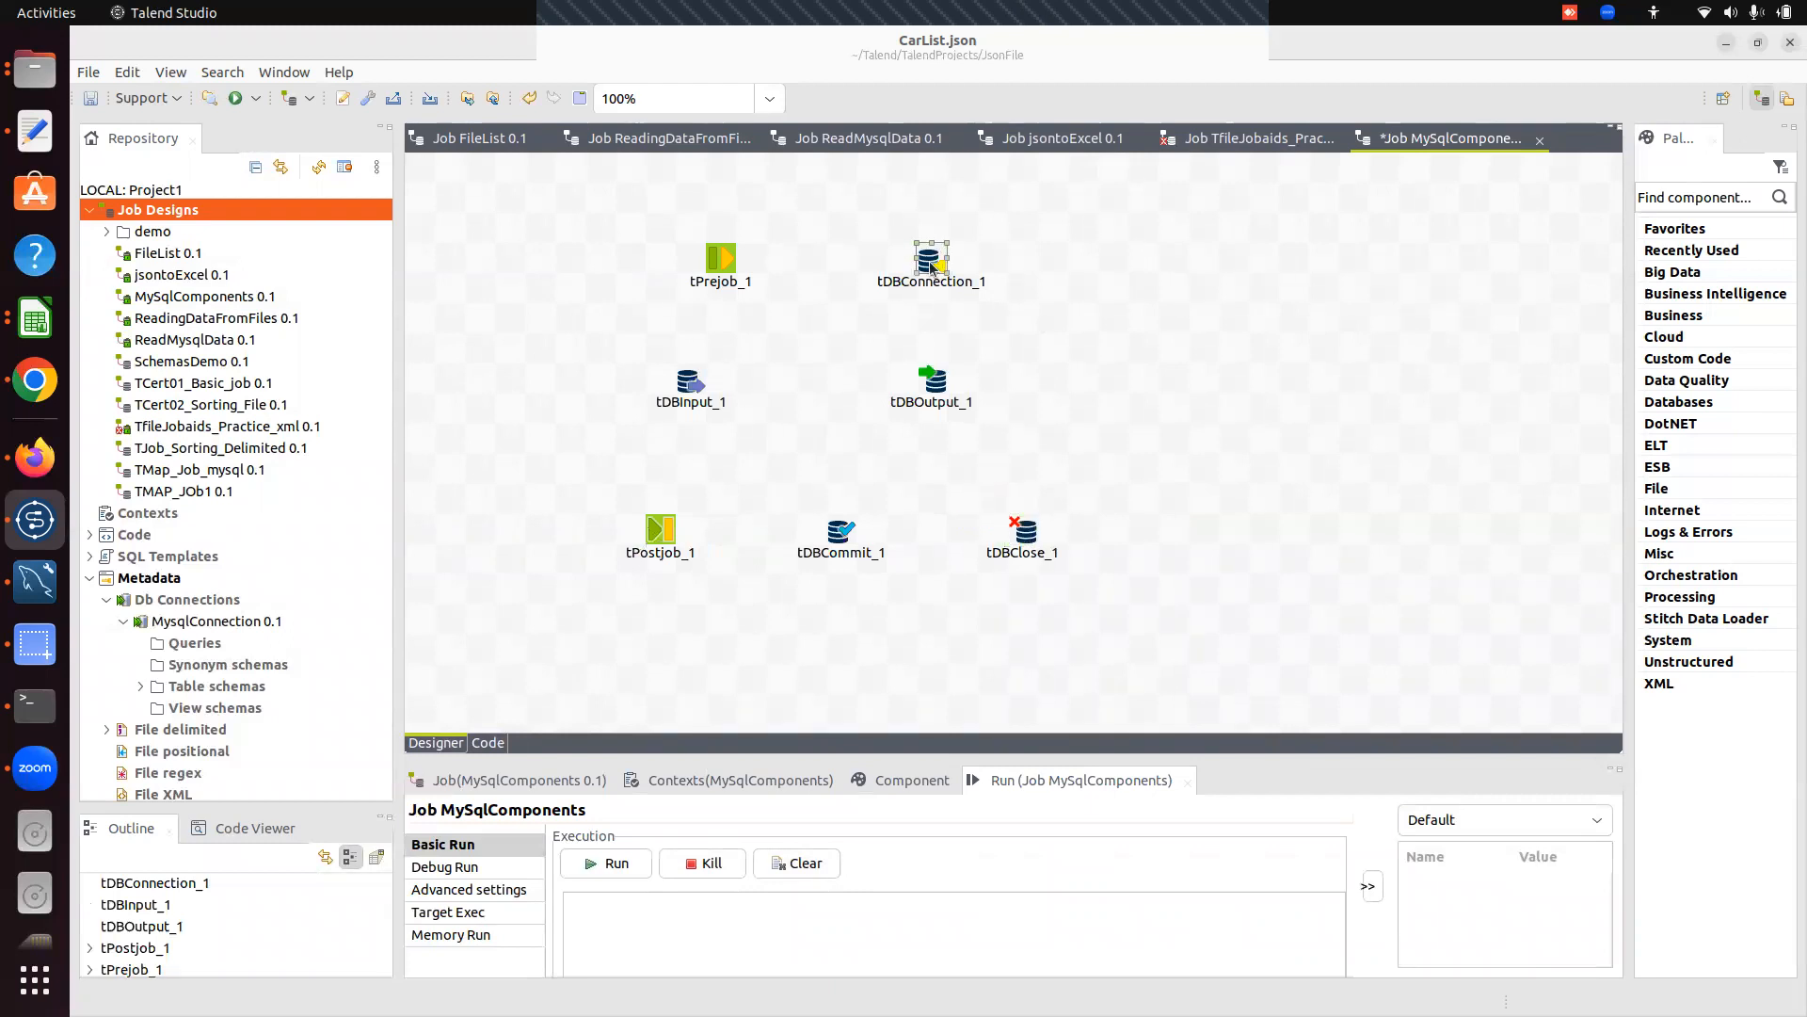
right_click(933, 267)
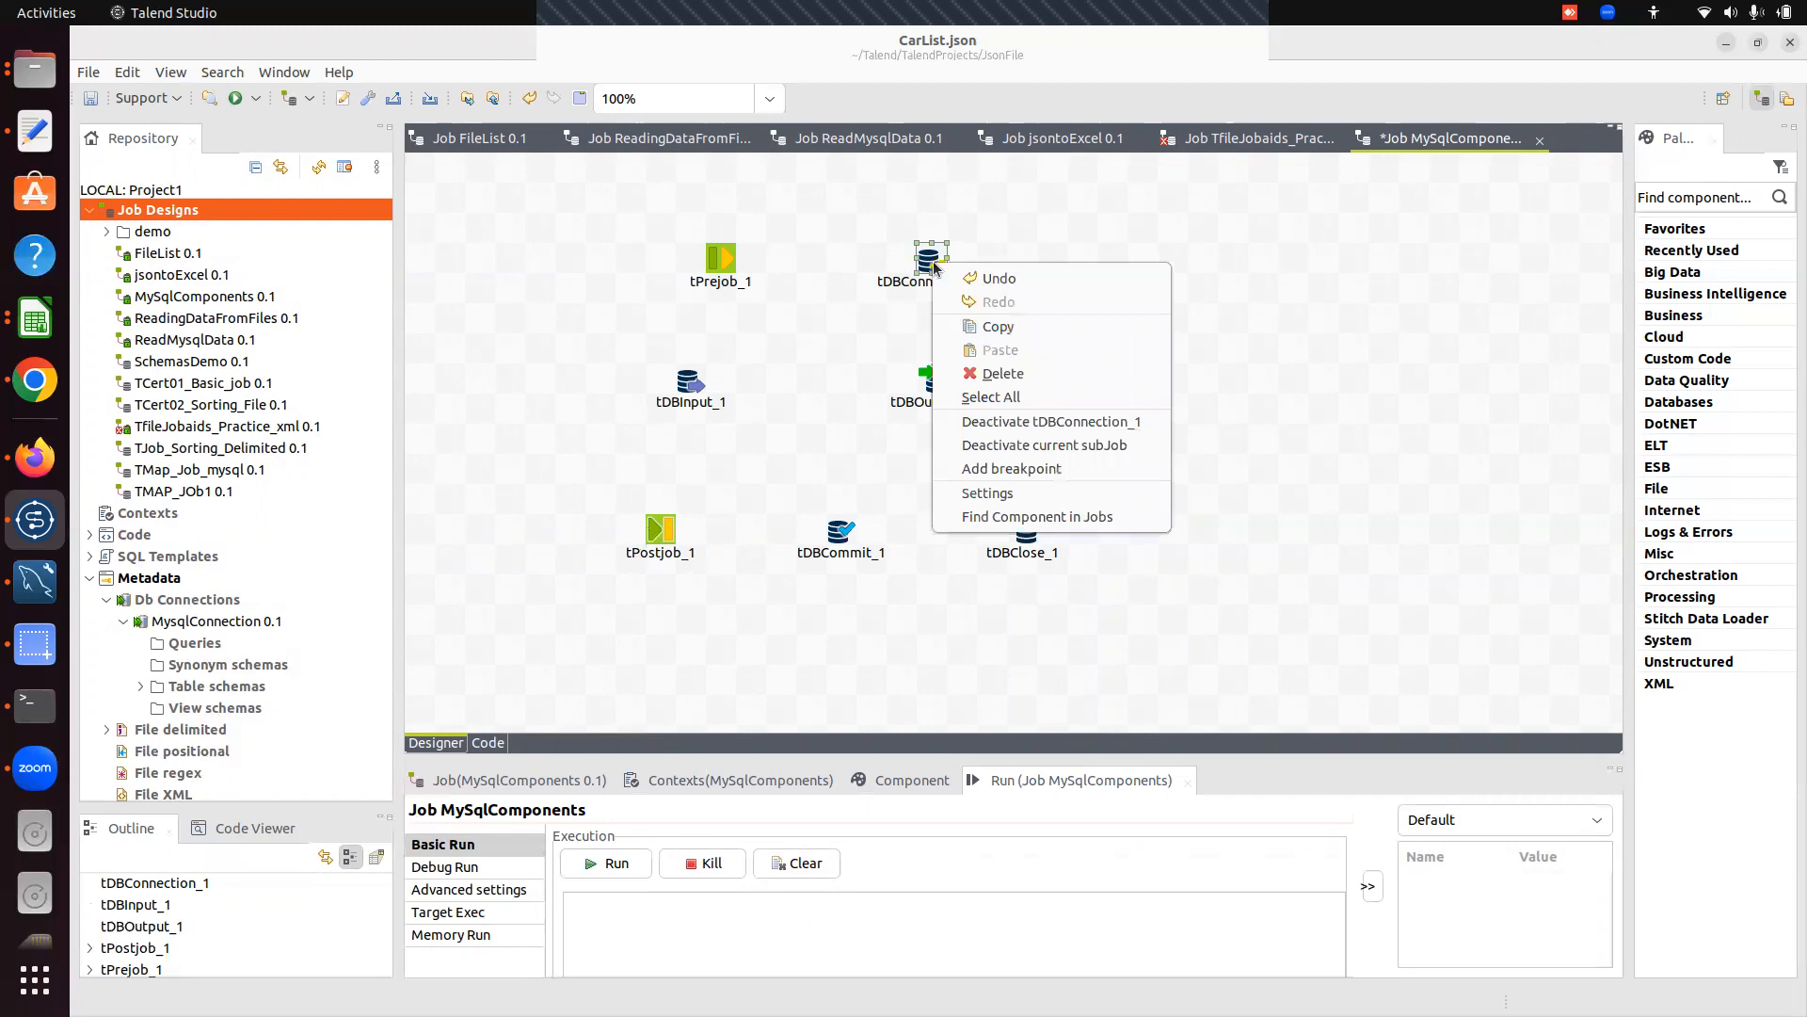
left_click(928, 269)
left_click_drag(944, 753, 902, 612)
left_click(888, 640)
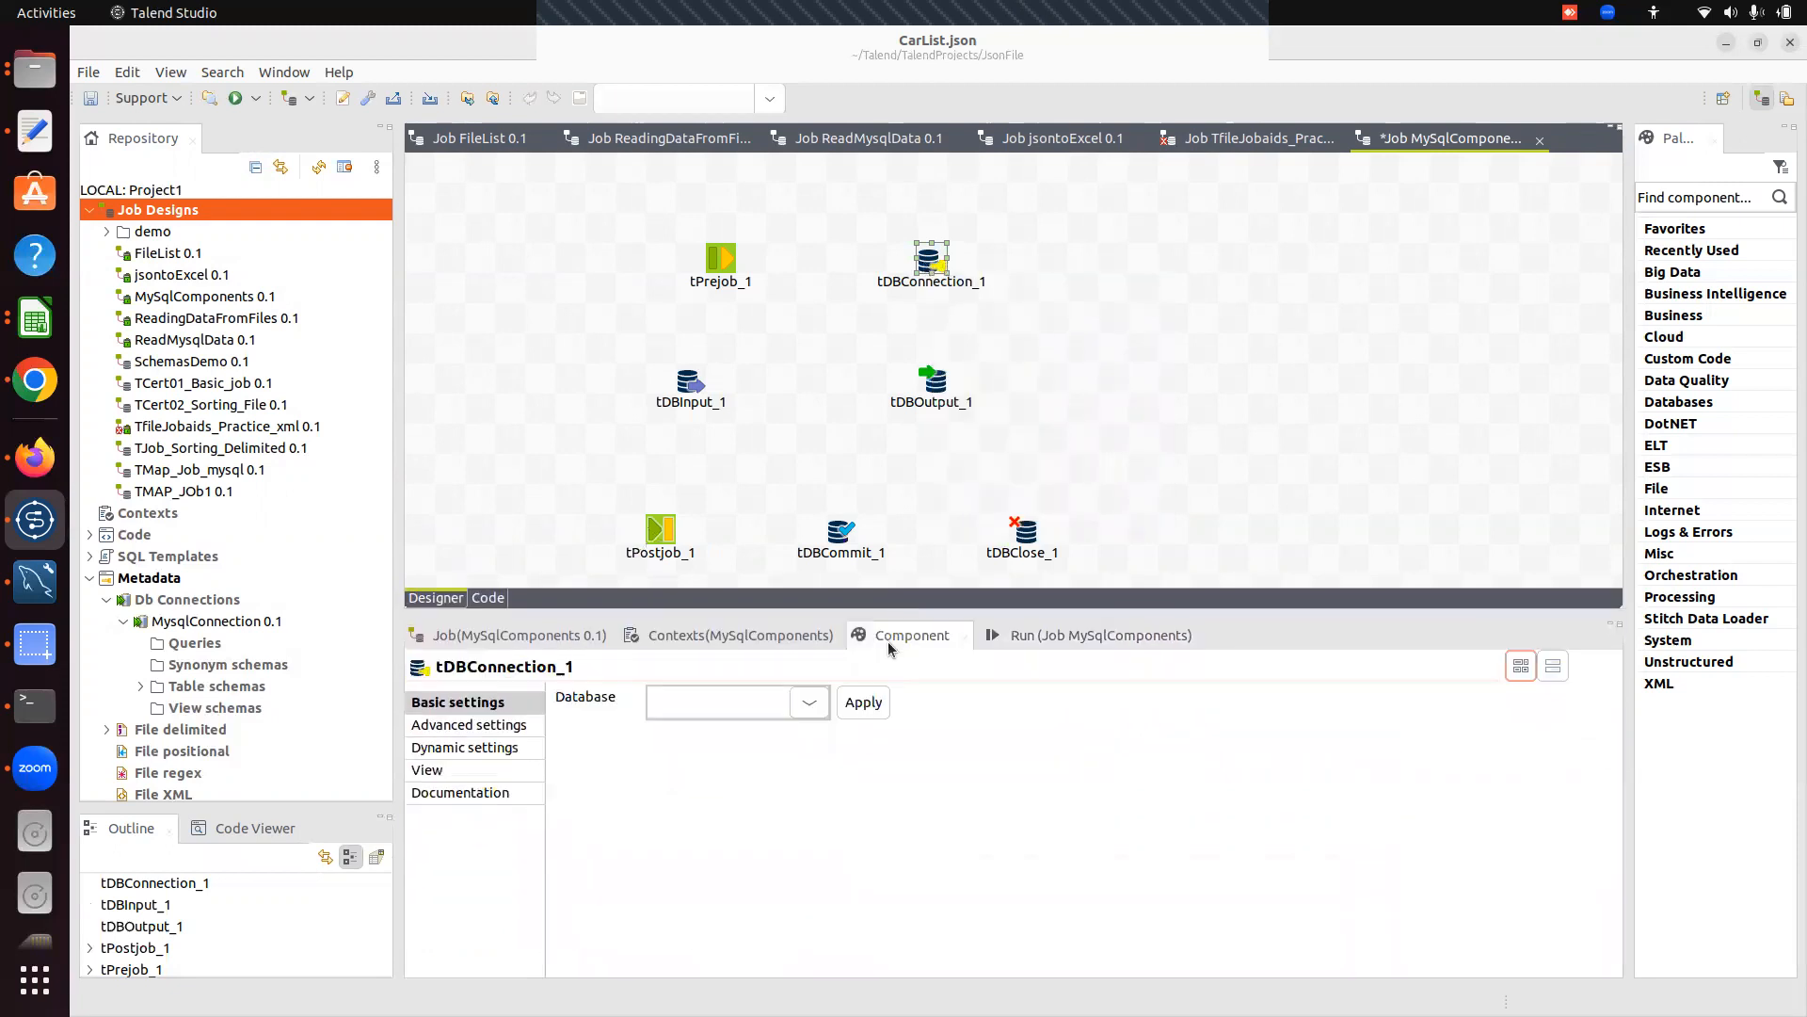
left_click(809, 702)
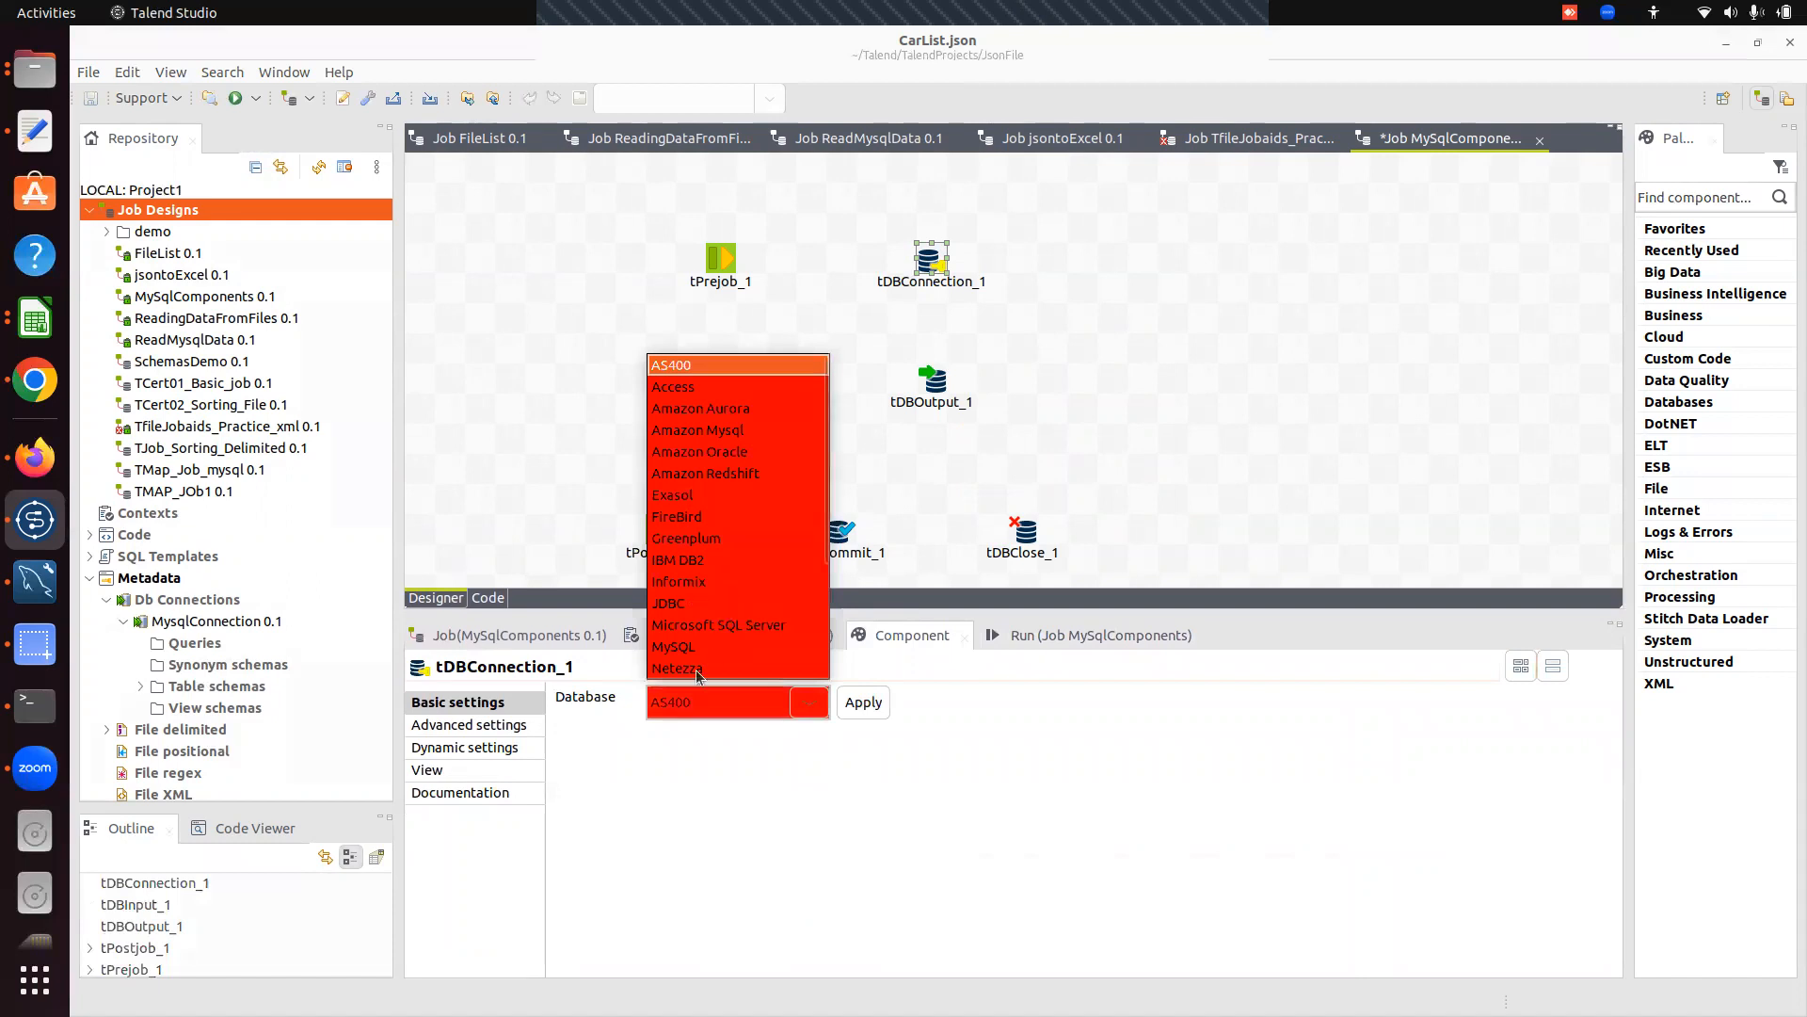
left_click(687, 646)
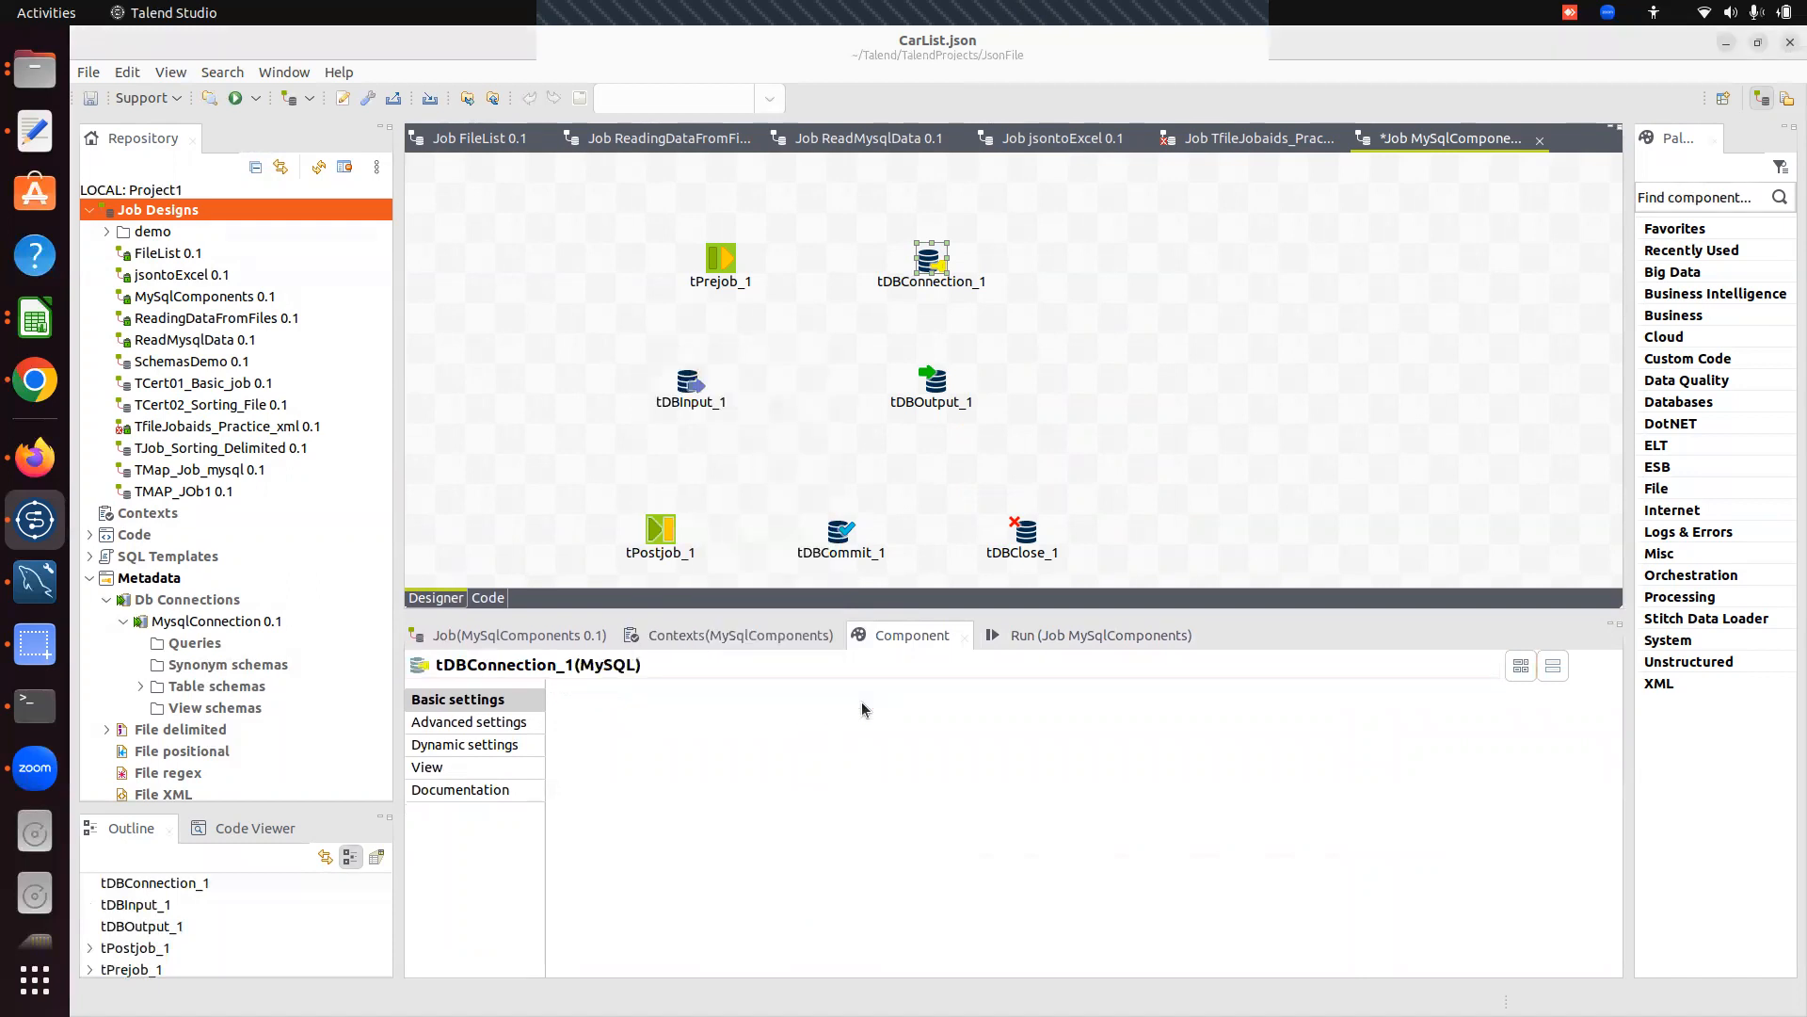
Apply MySQL as the database type of tDBInput_1 and tDBOutput_1.
left_click(695, 383)
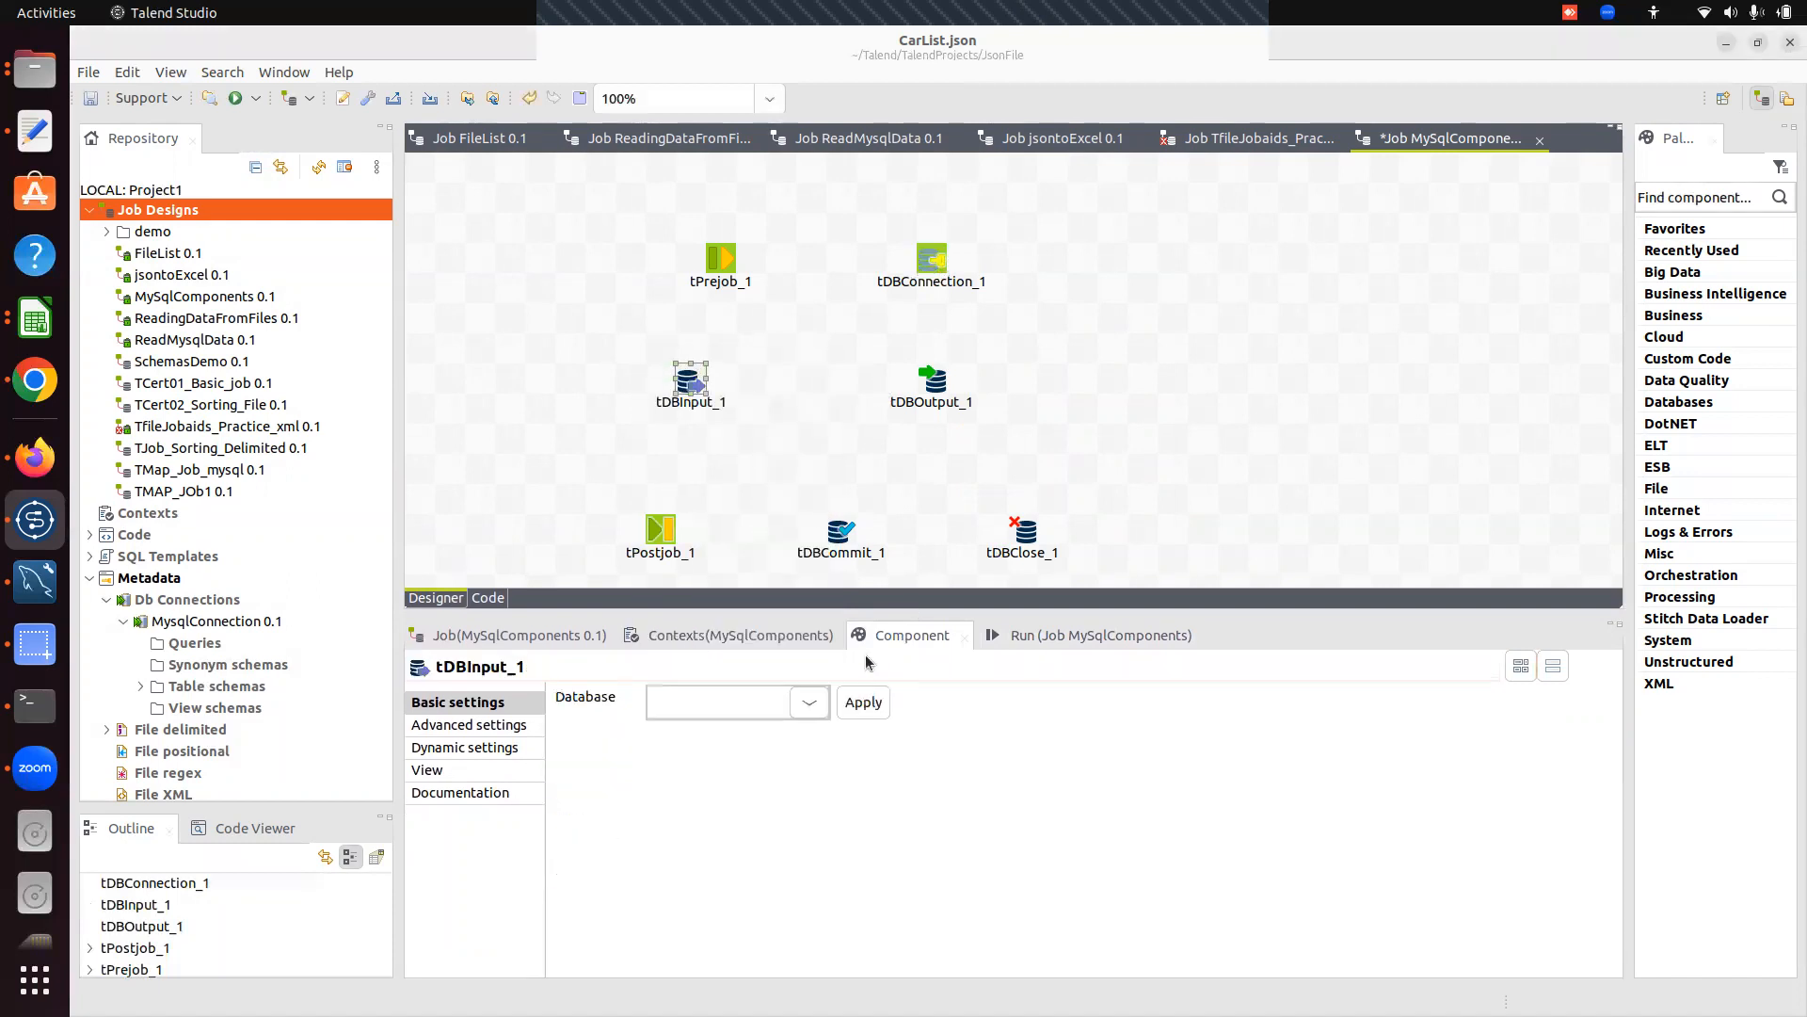
left_click(809, 706)
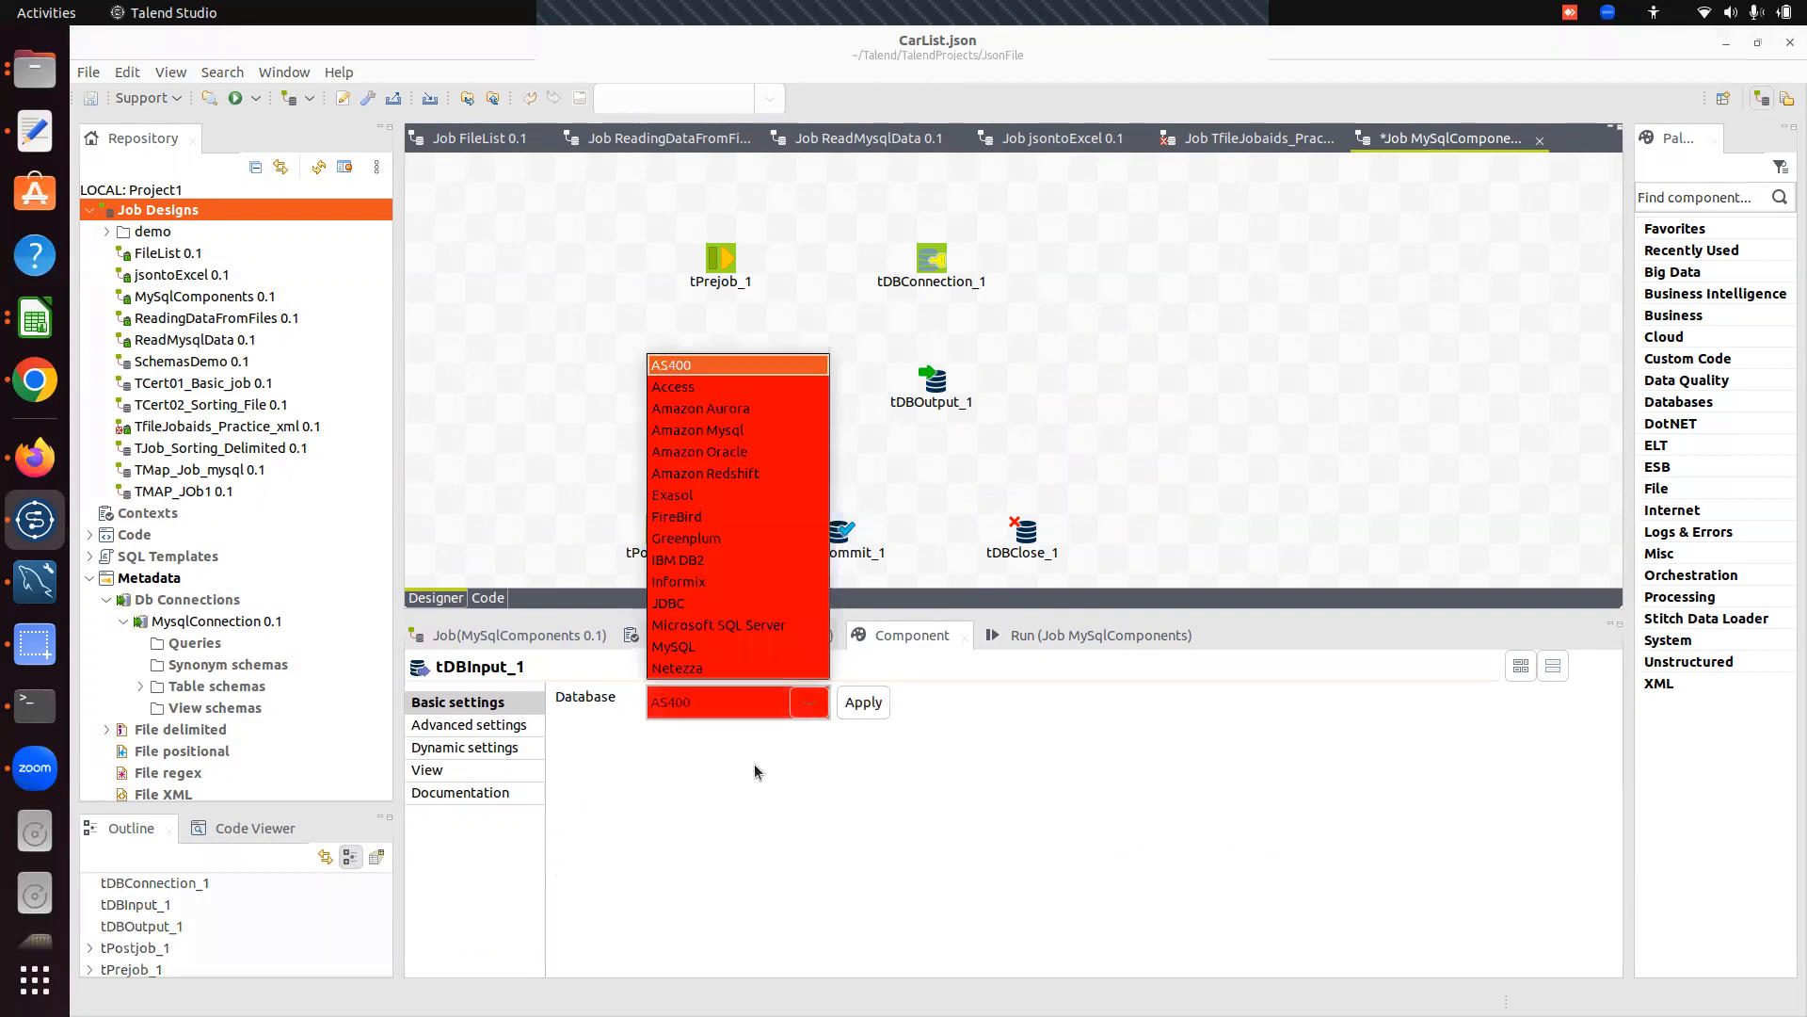
left_click(687, 647)
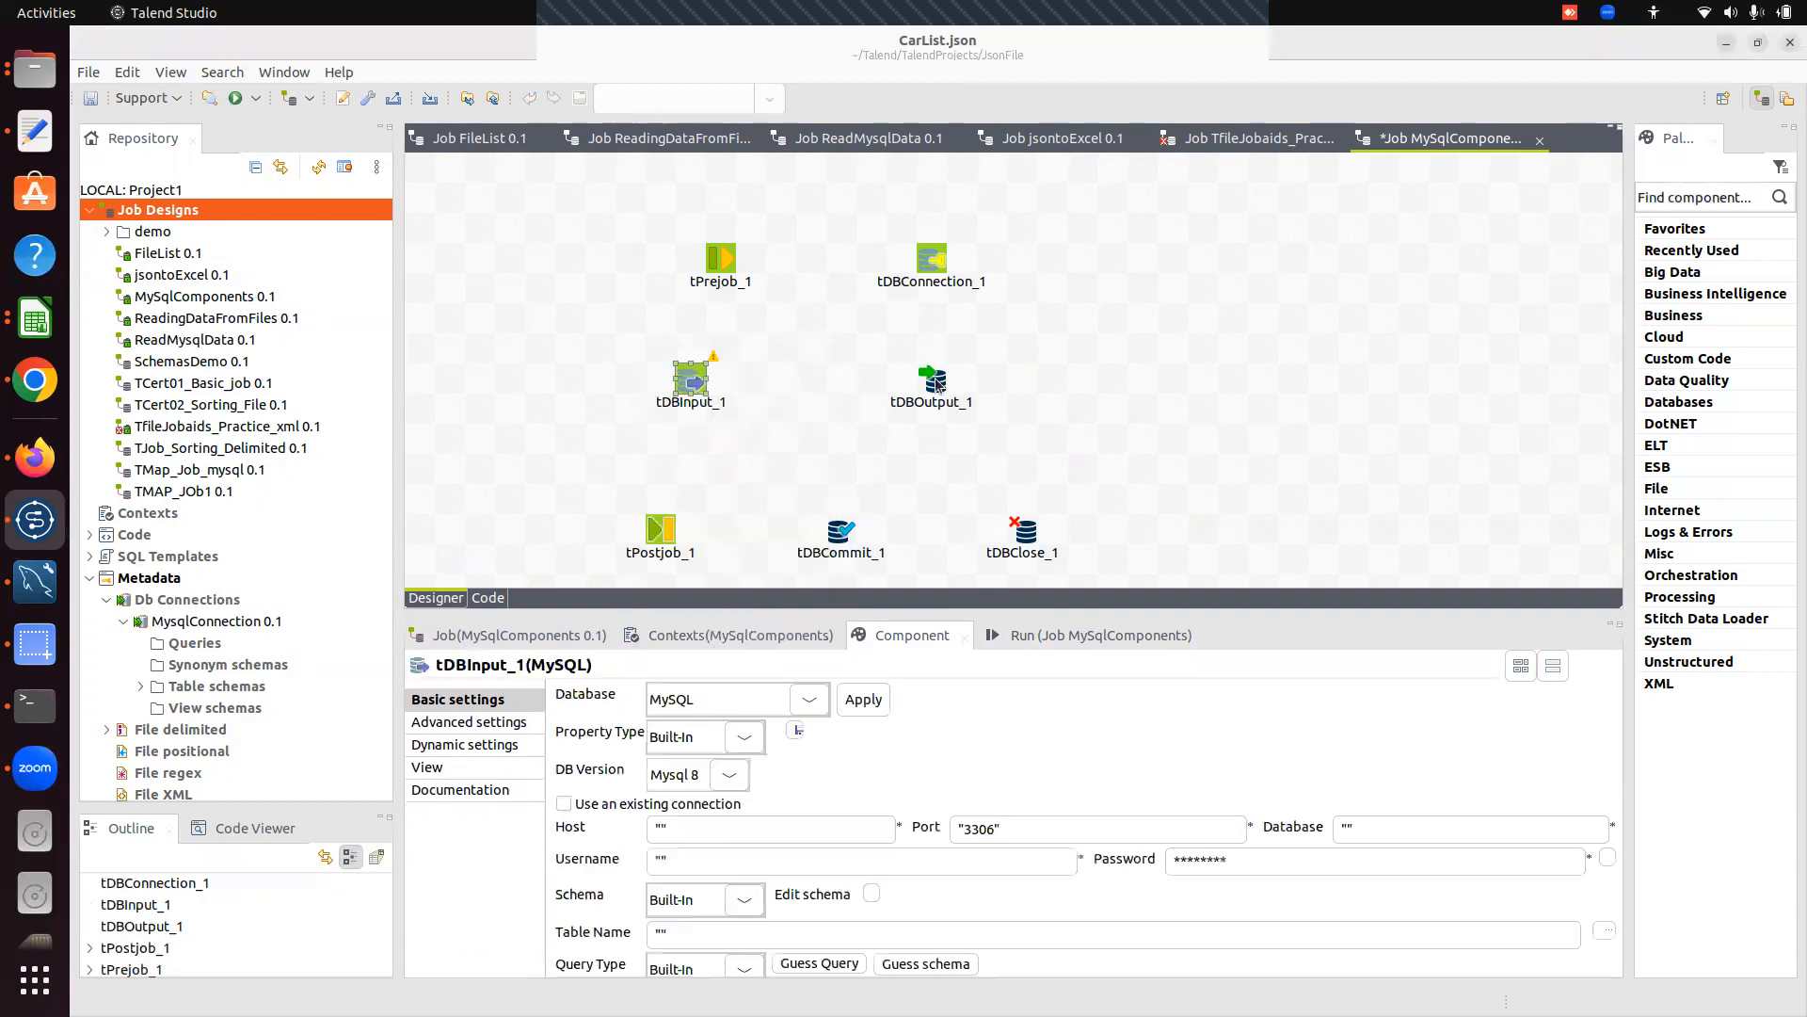
left_click(937, 381)
left_click(809, 703)
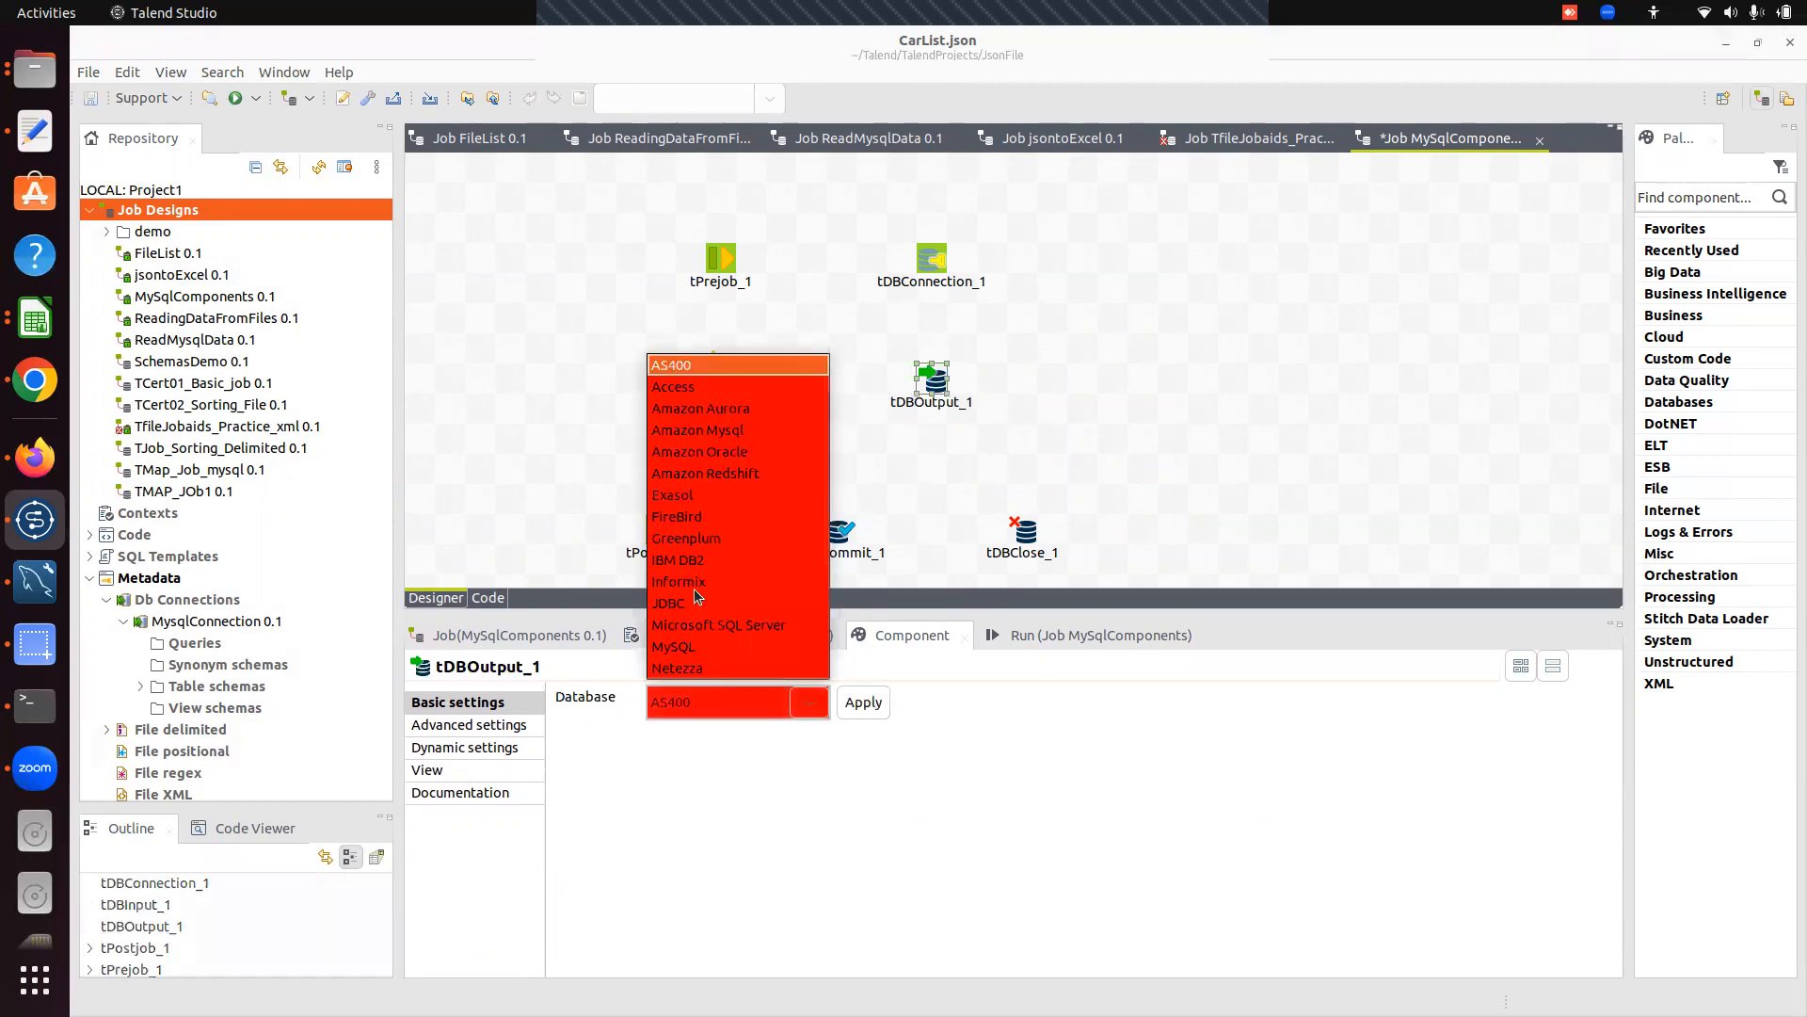
left_click(687, 647)
left_click(862, 704)
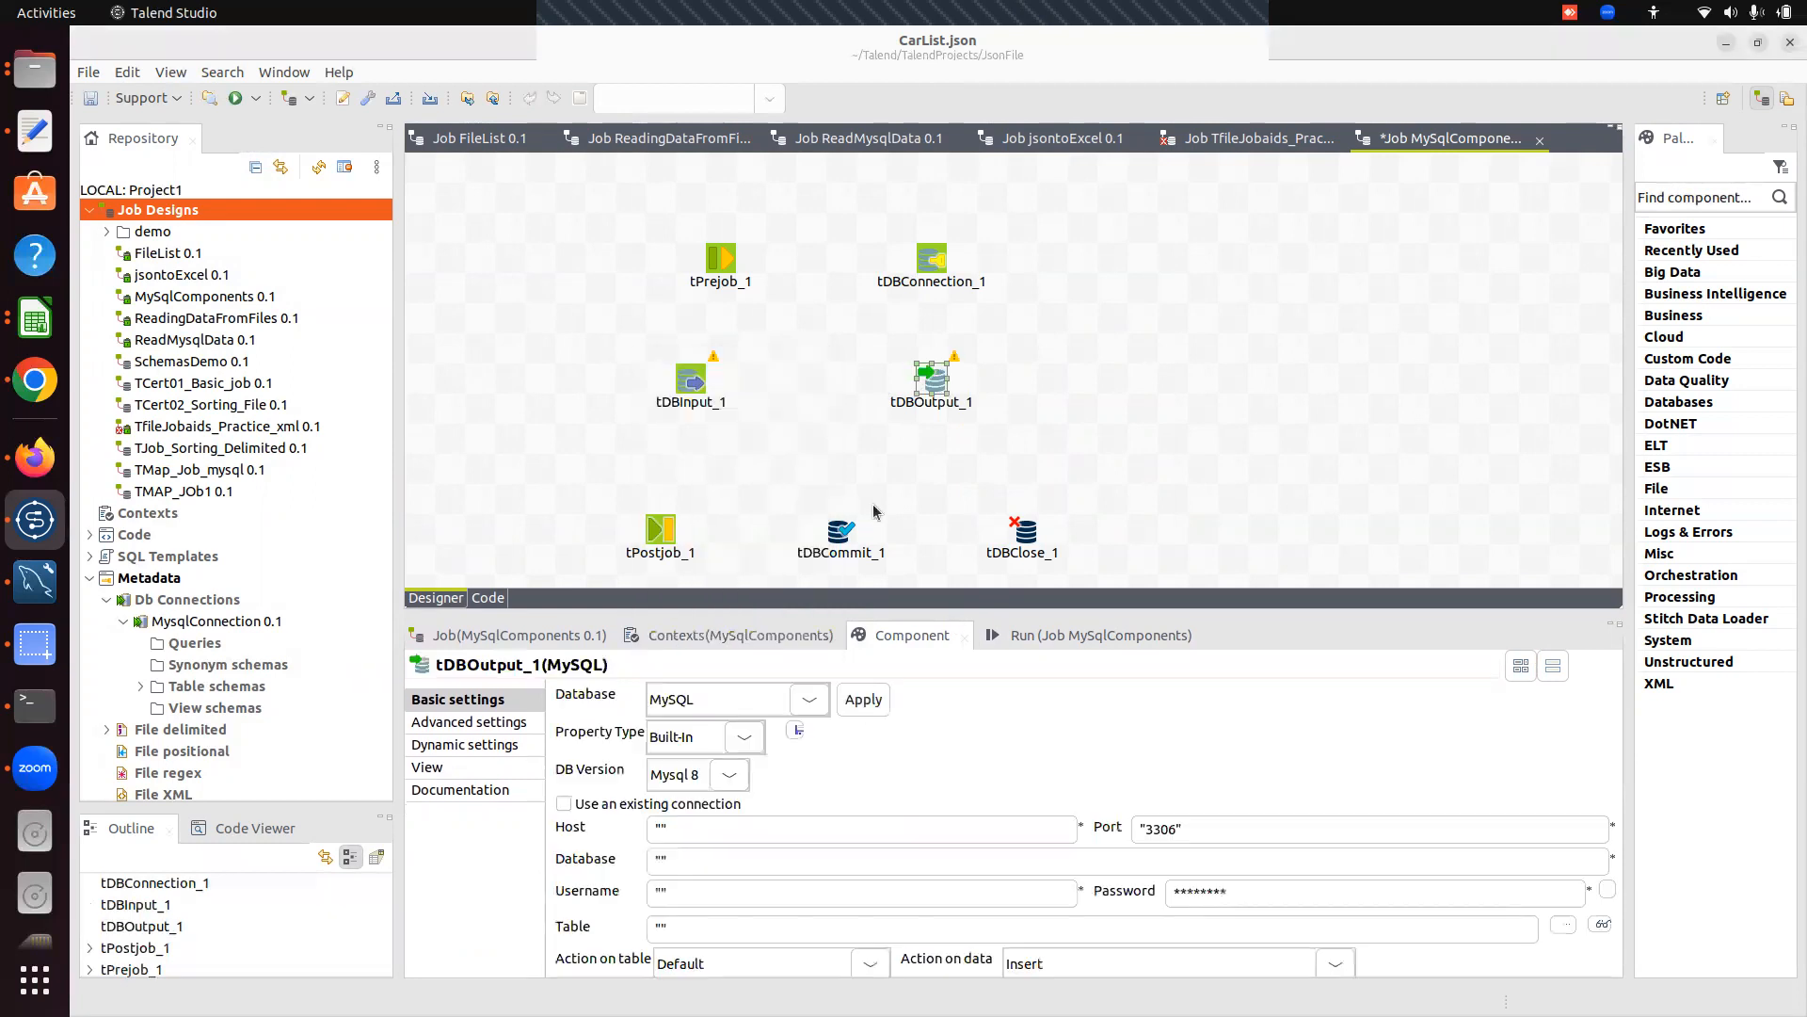
Apply MySQL as the database type of tDBCommit_1 and choose MySQL for tDBClose_1.
left_click(837, 532)
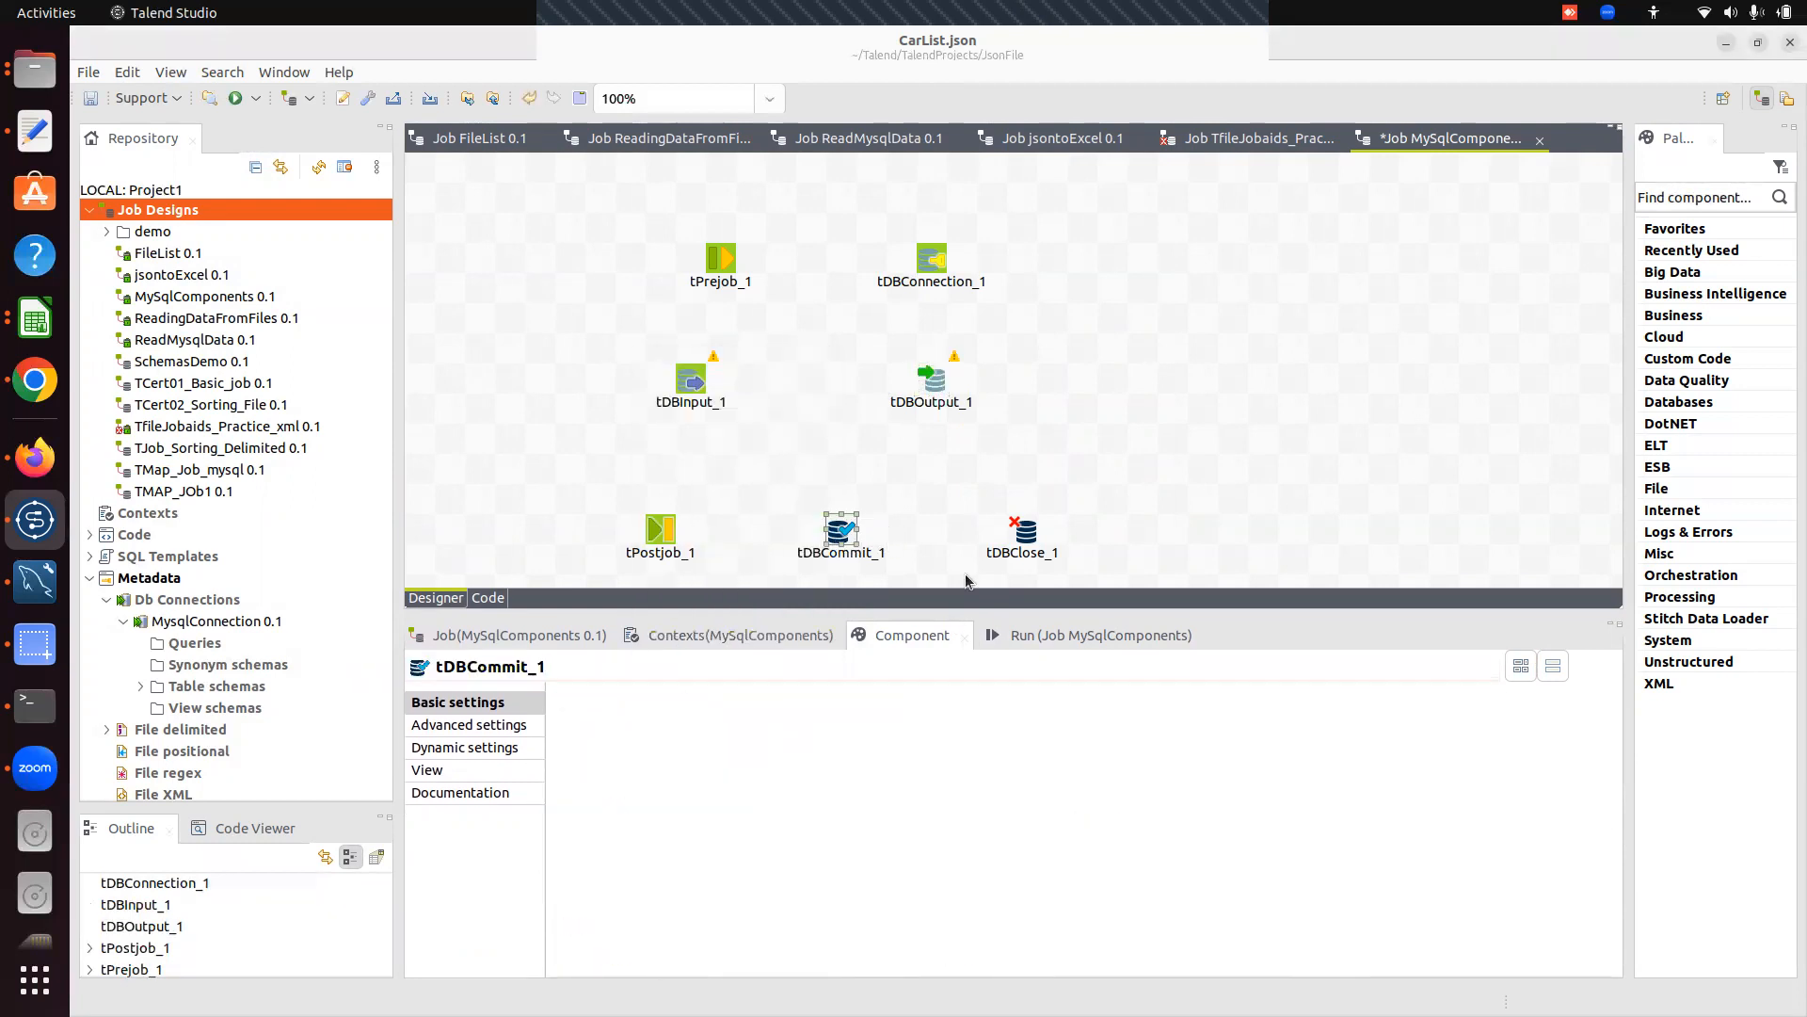
left_click(711, 698)
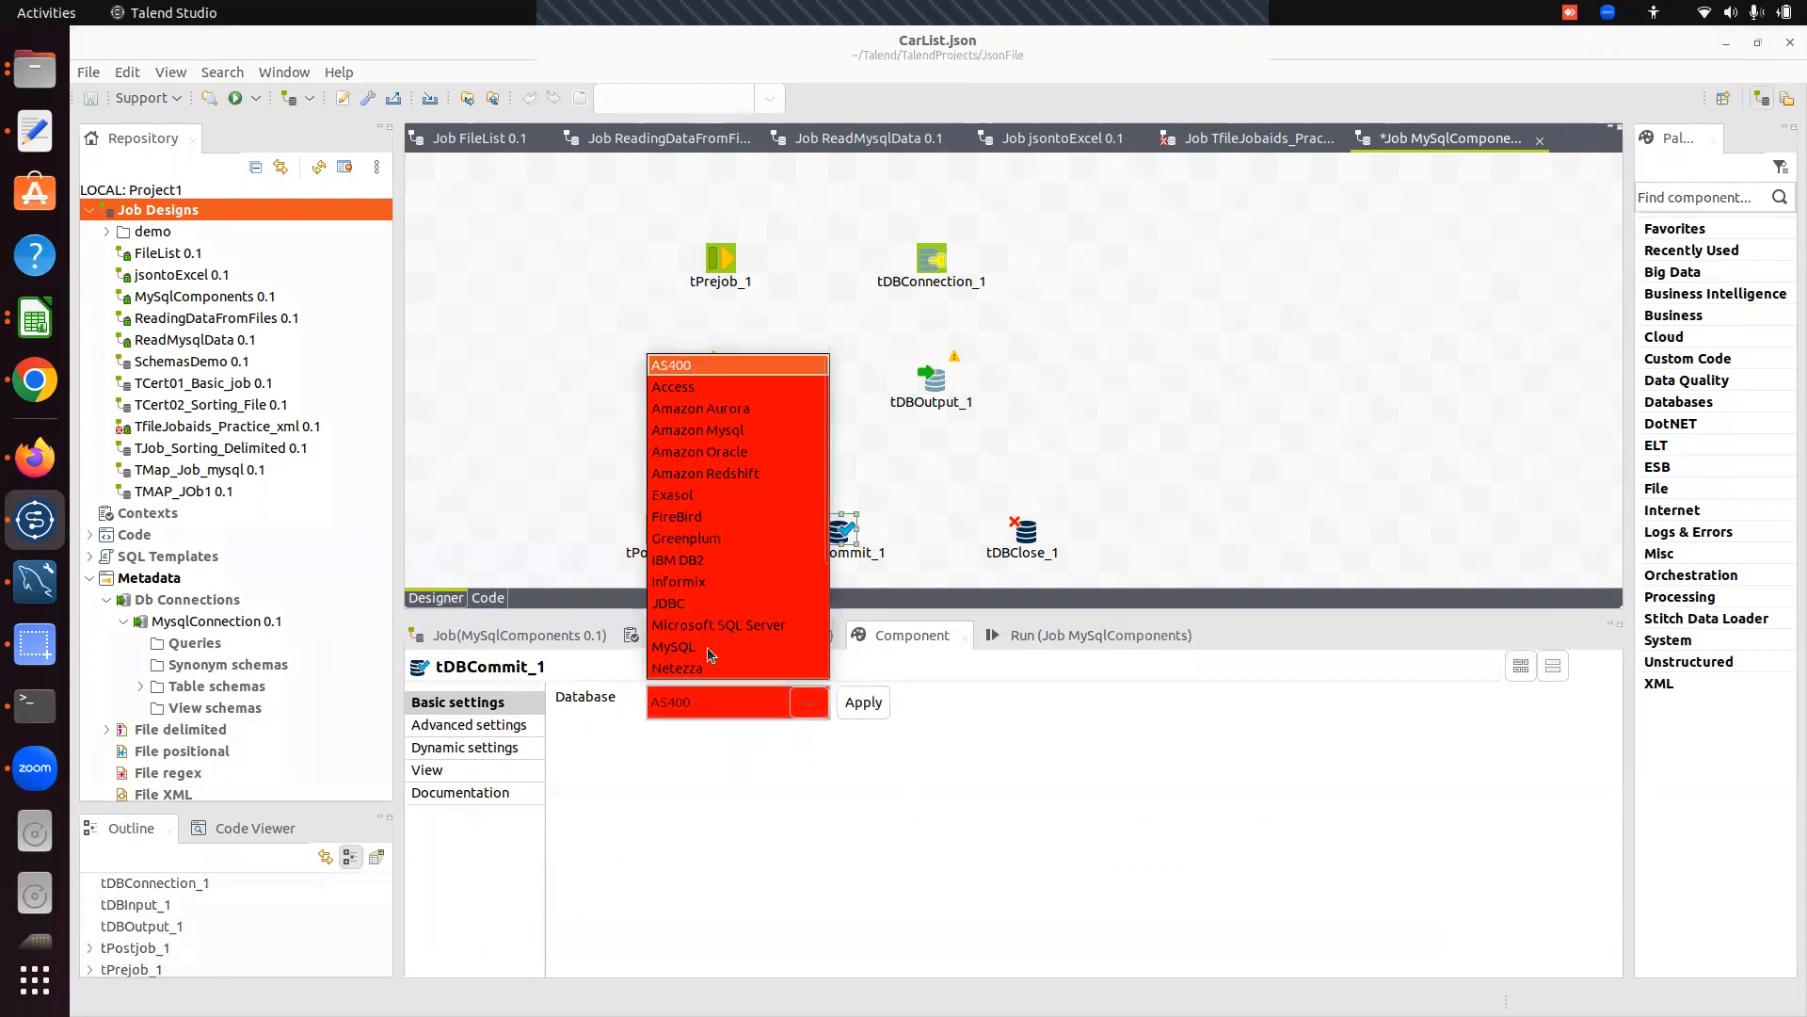
left_click(710, 648)
left_click(863, 704)
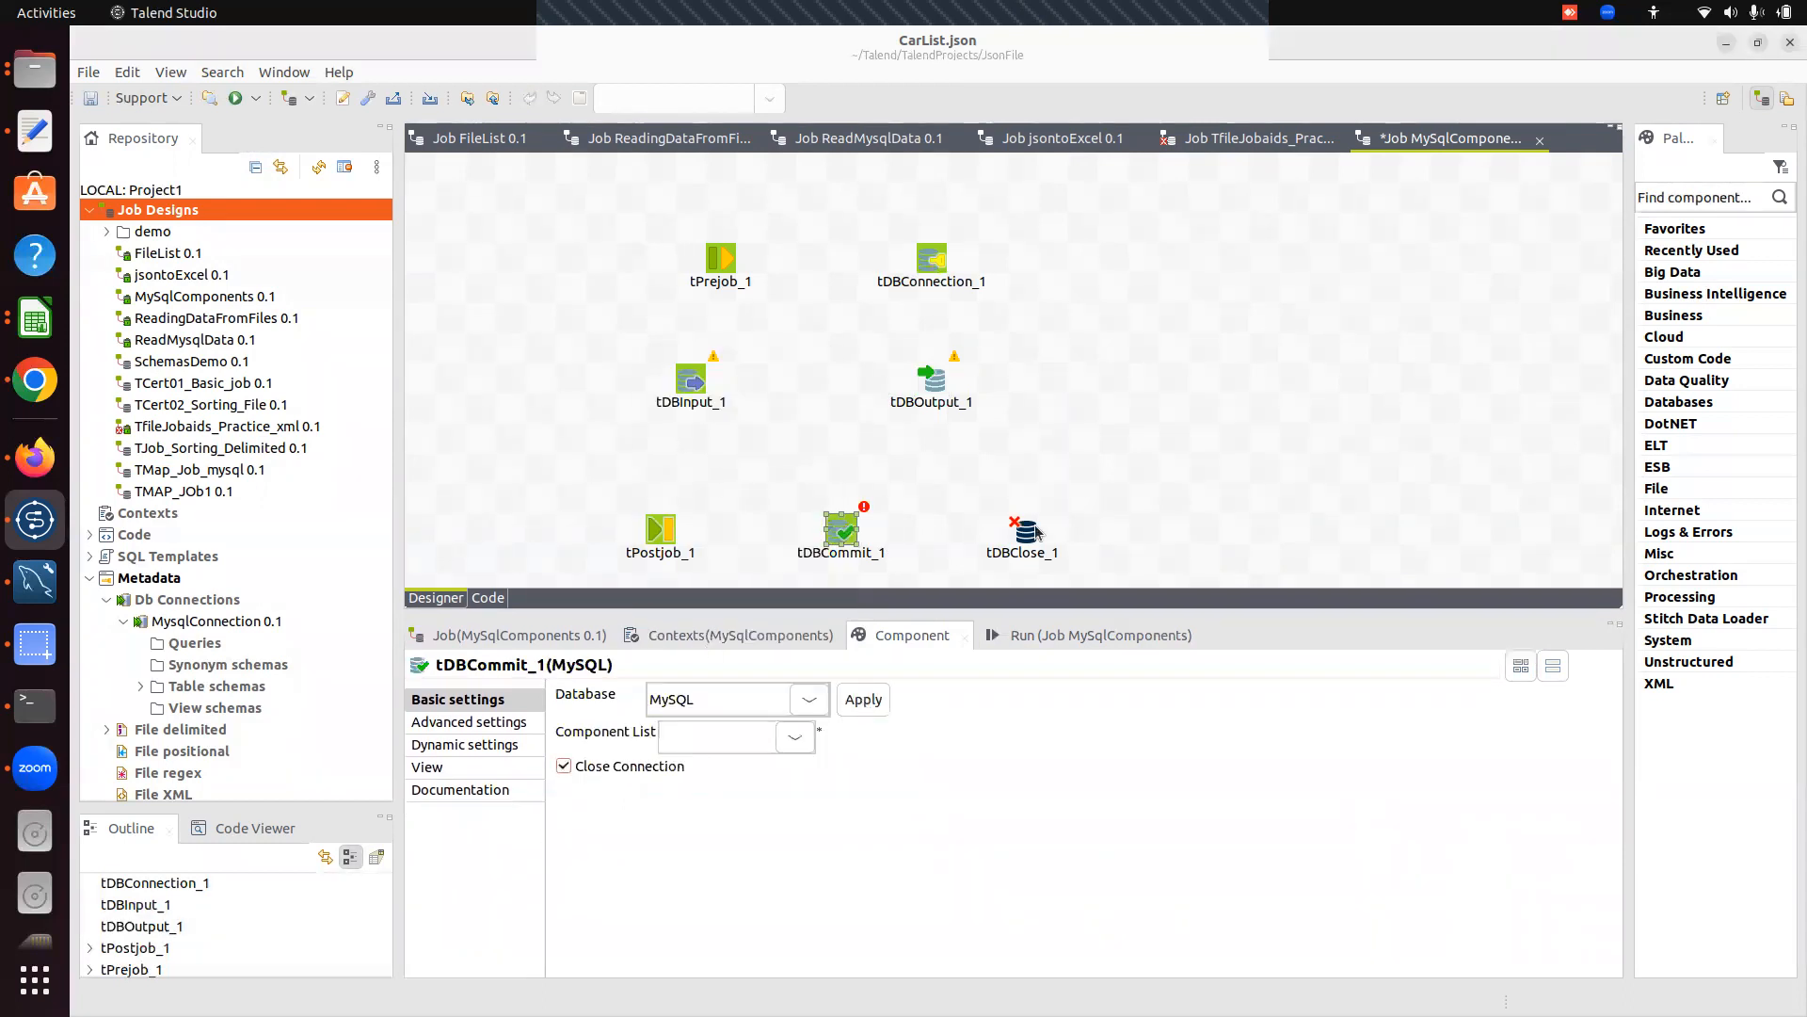
left_click(1031, 541)
left_click(810, 702)
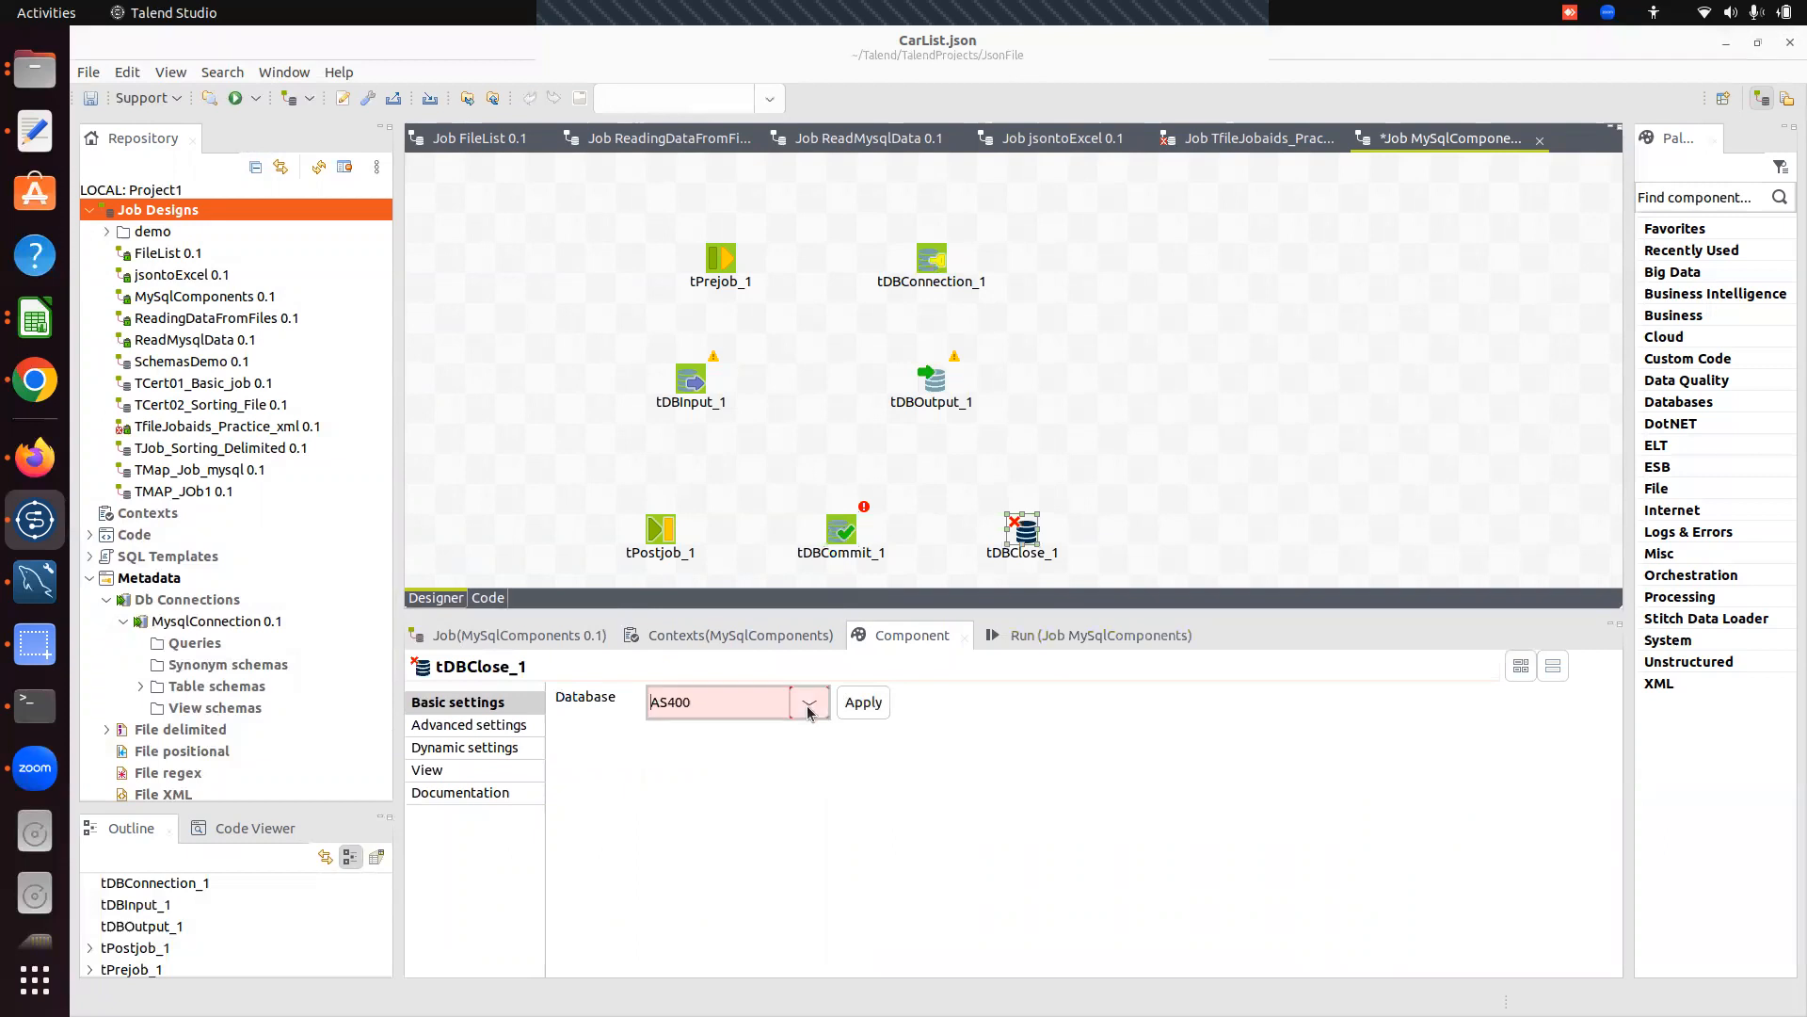
left_click(706, 659)
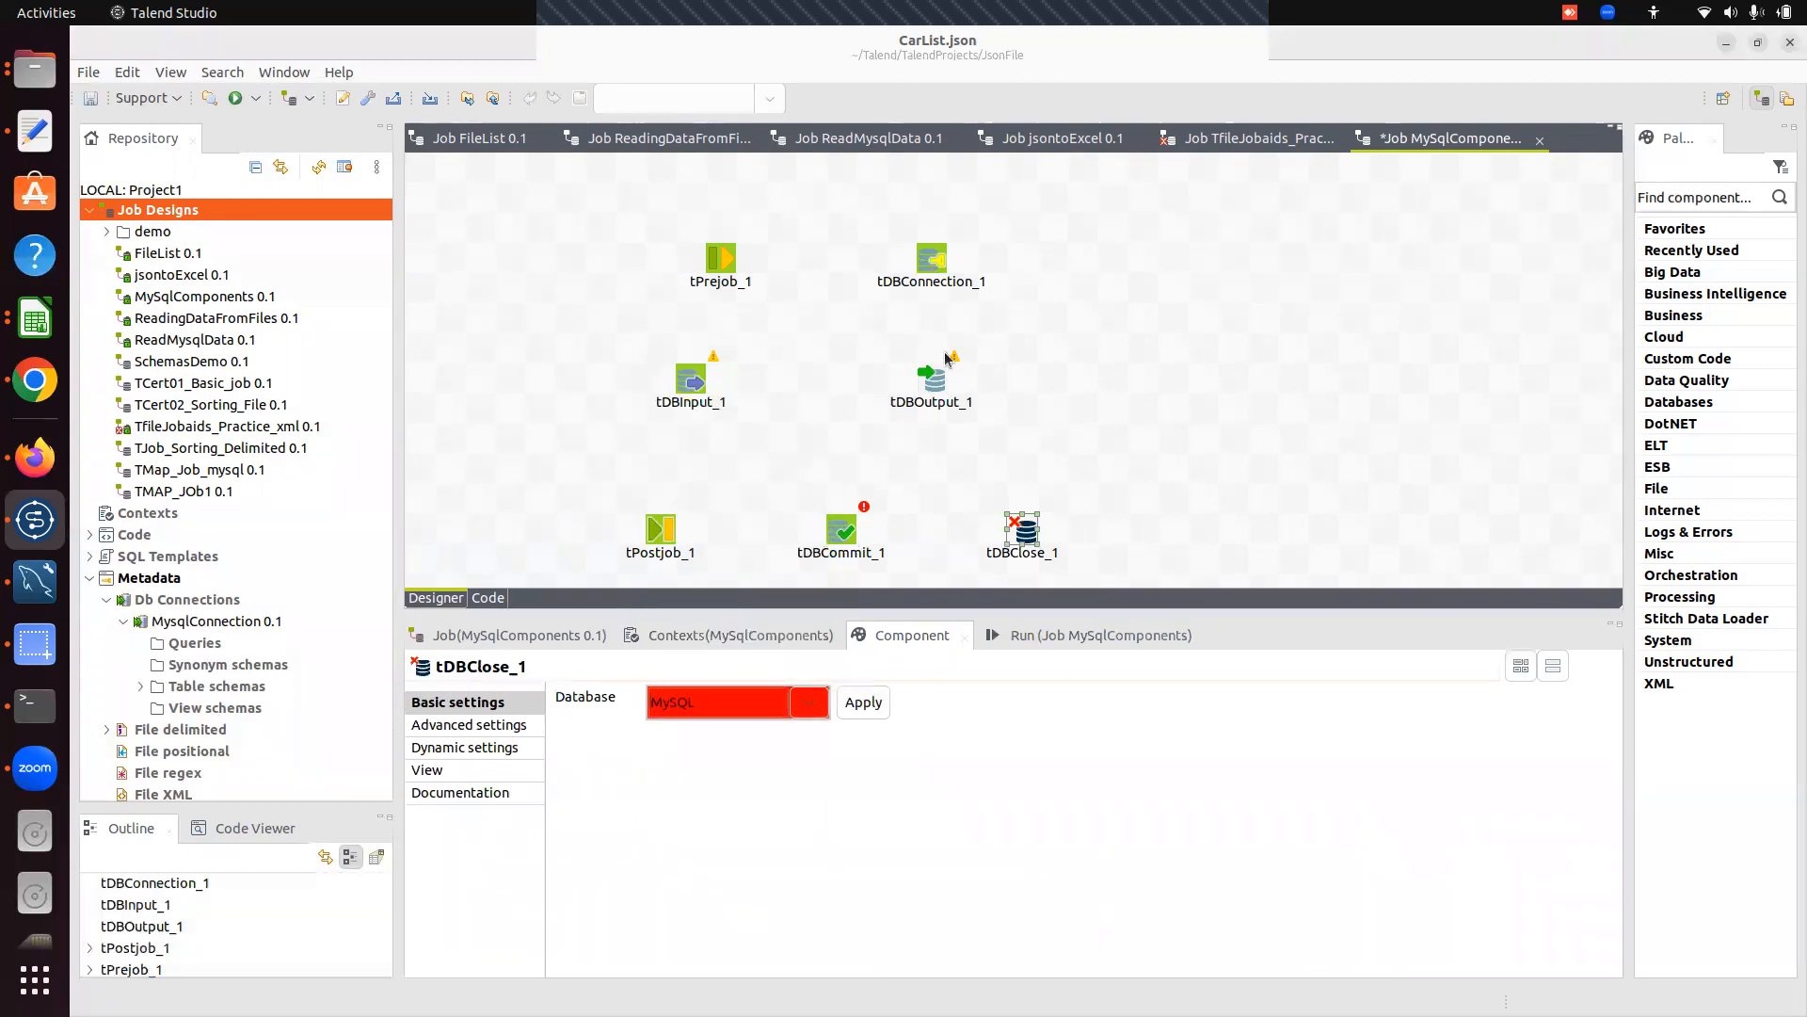
Connect tPrejob_1 to tDBConnection_1 with an OnComponentOk trigger.
left_click(723, 266)
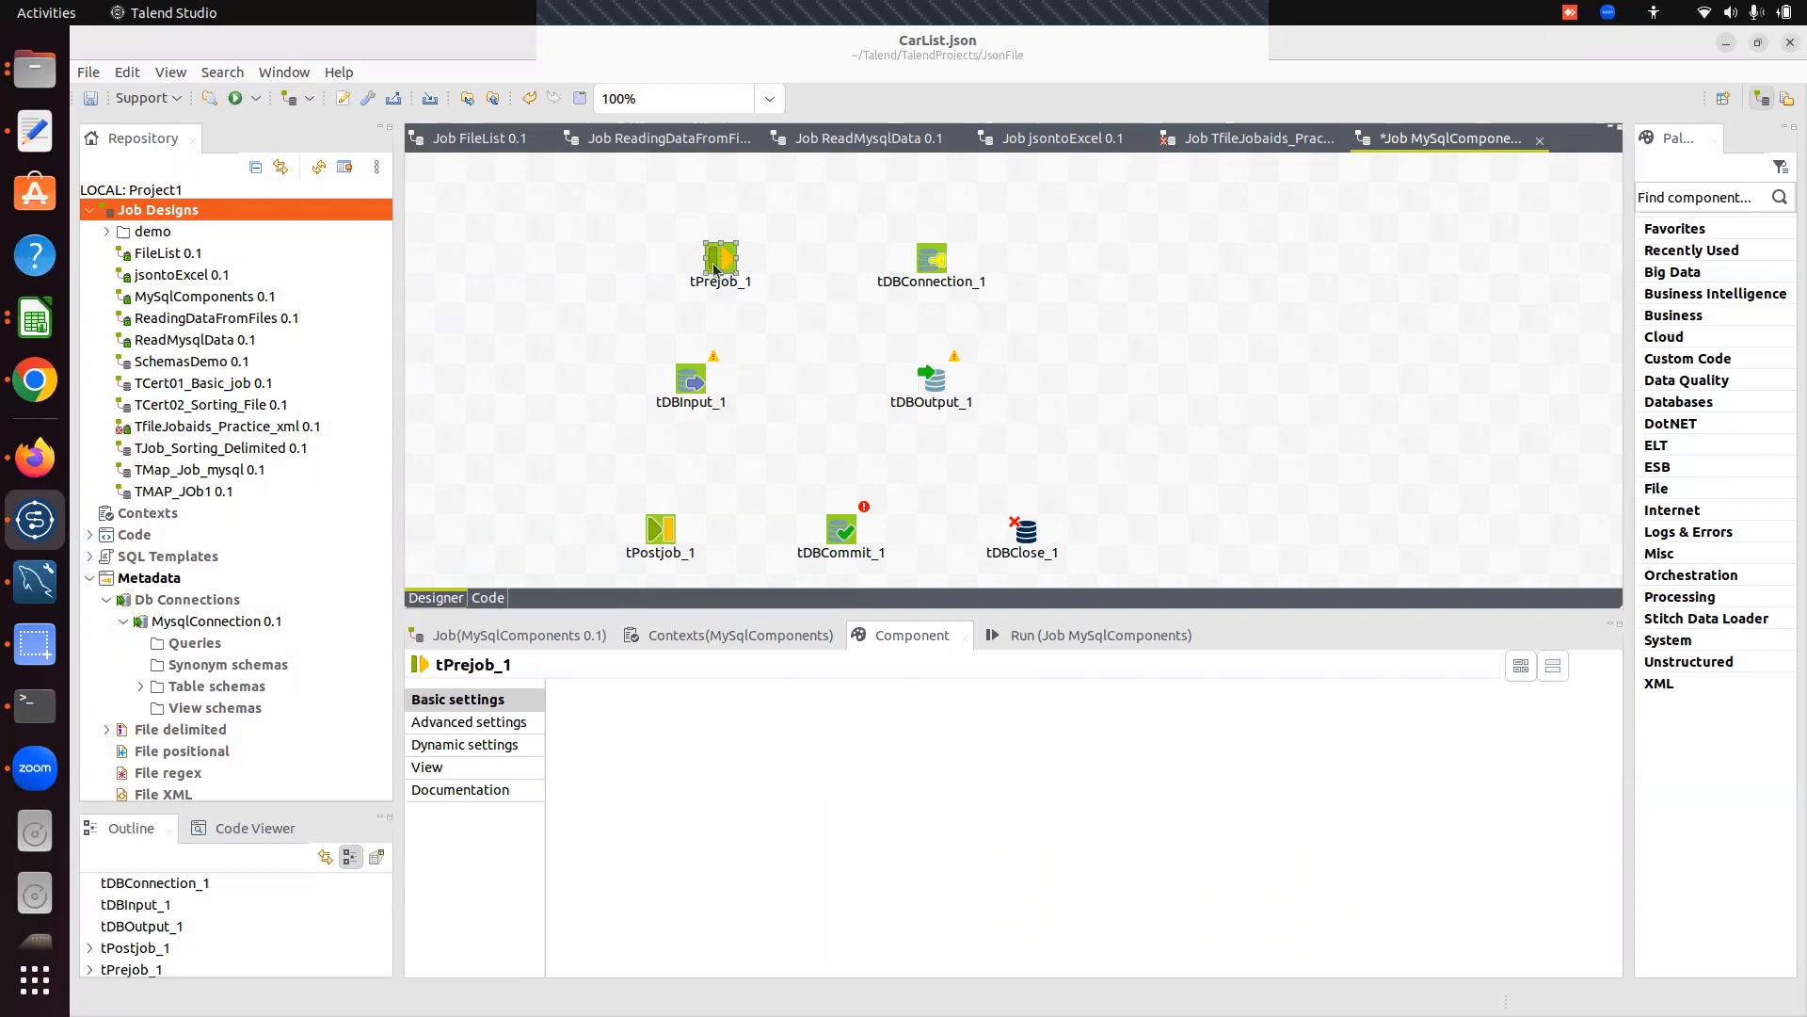
right_click(715, 270)
mouse_move(766, 278)
left_click(1023, 280)
left_click(936, 268)
Connect tDBInput_1 to tDBOutput_1 with a Main row link.
left_click(692, 379)
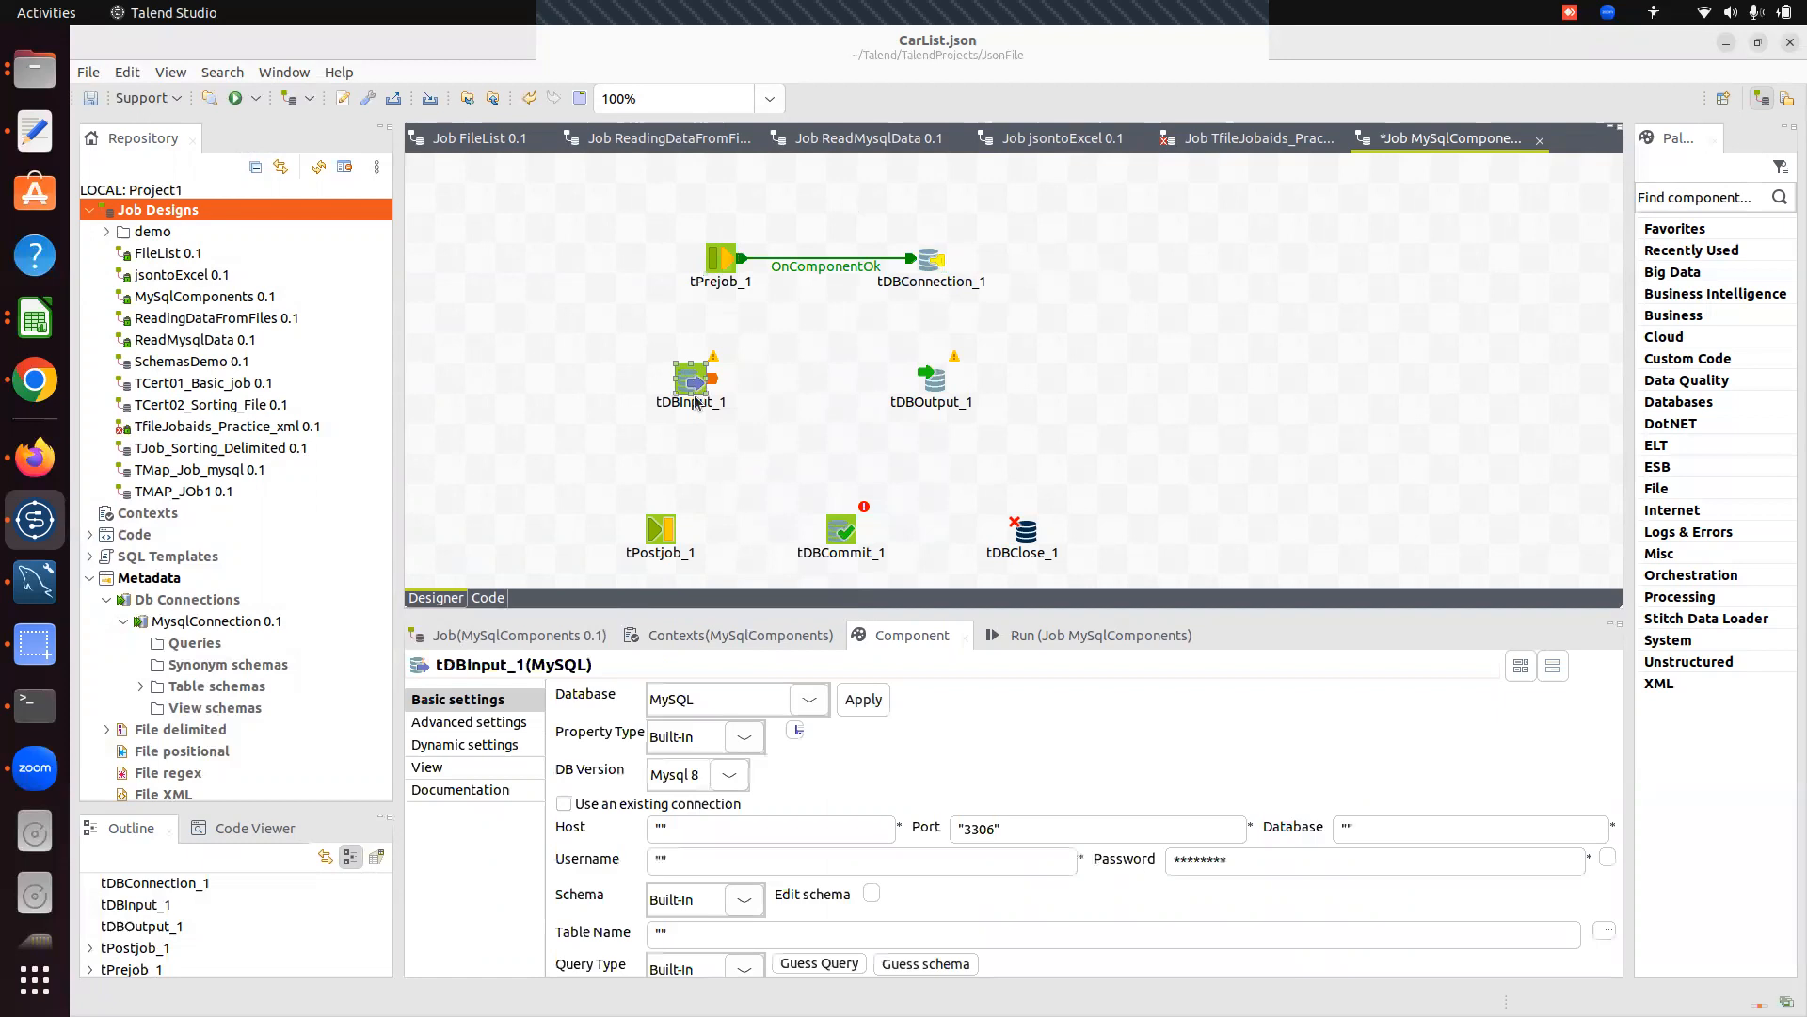
right_click(691, 386)
mouse_move(802, 403)
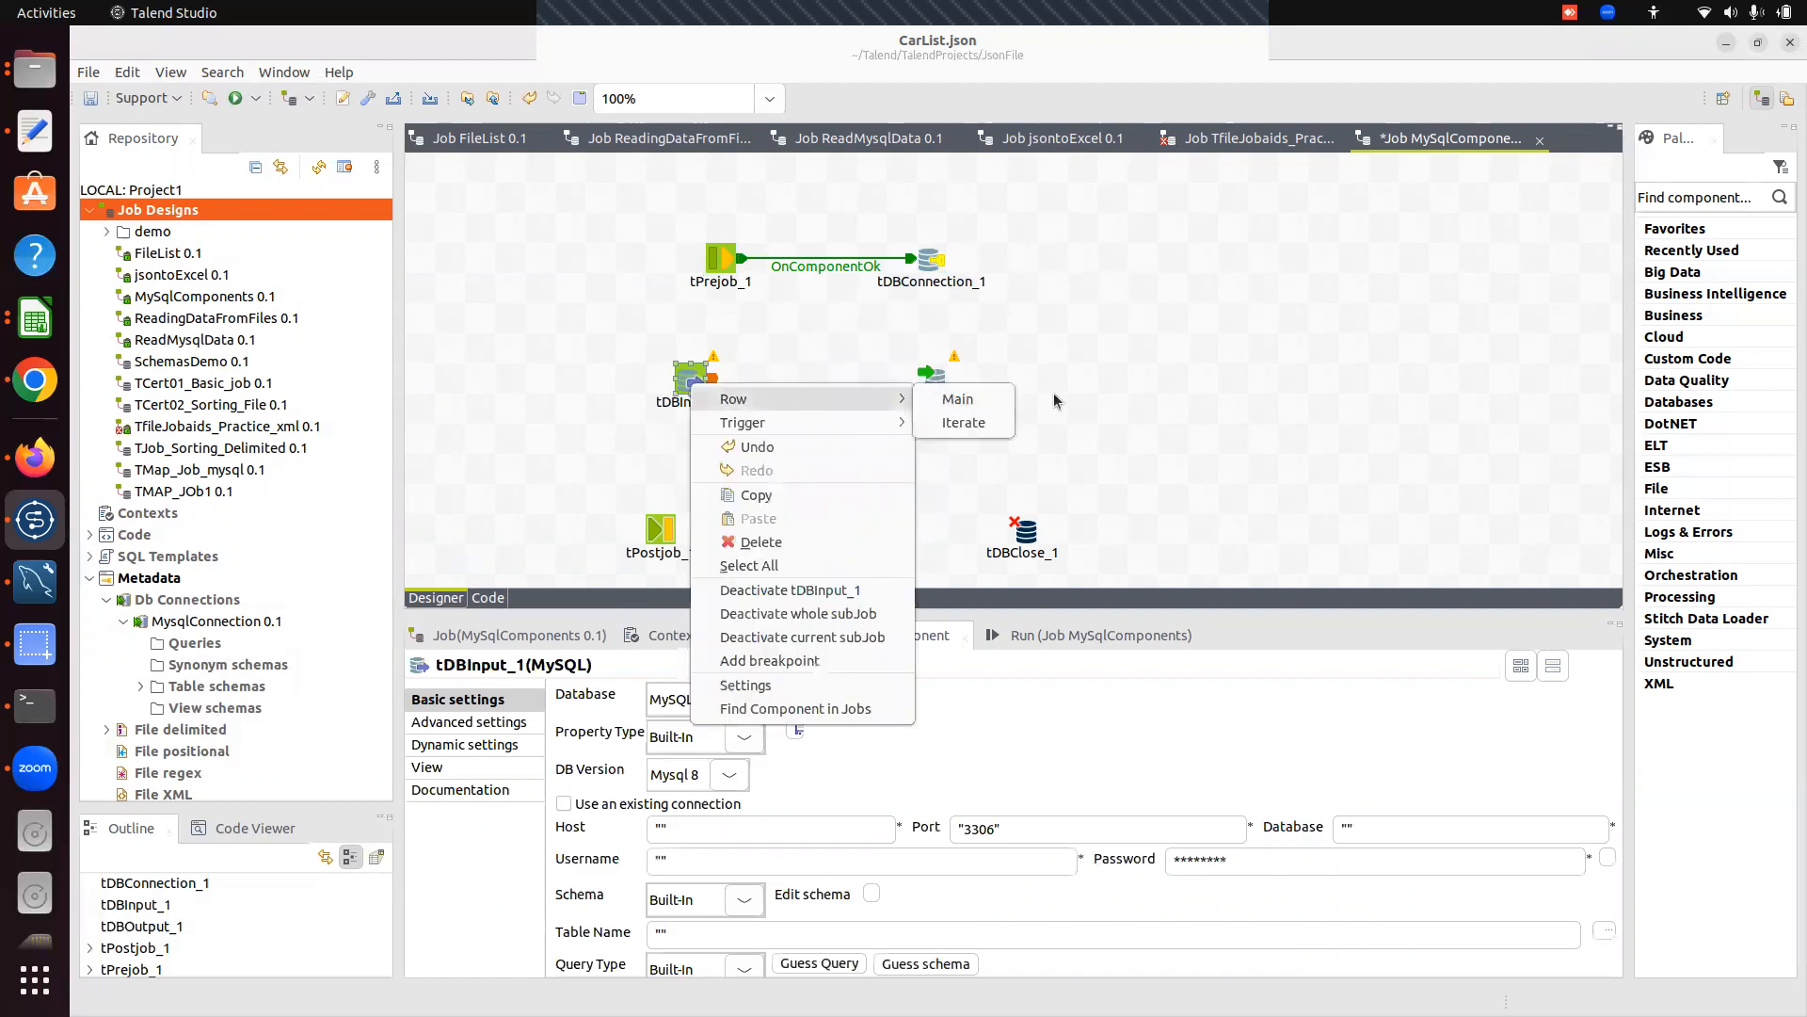
left_click(969, 400)
left_click(930, 379)
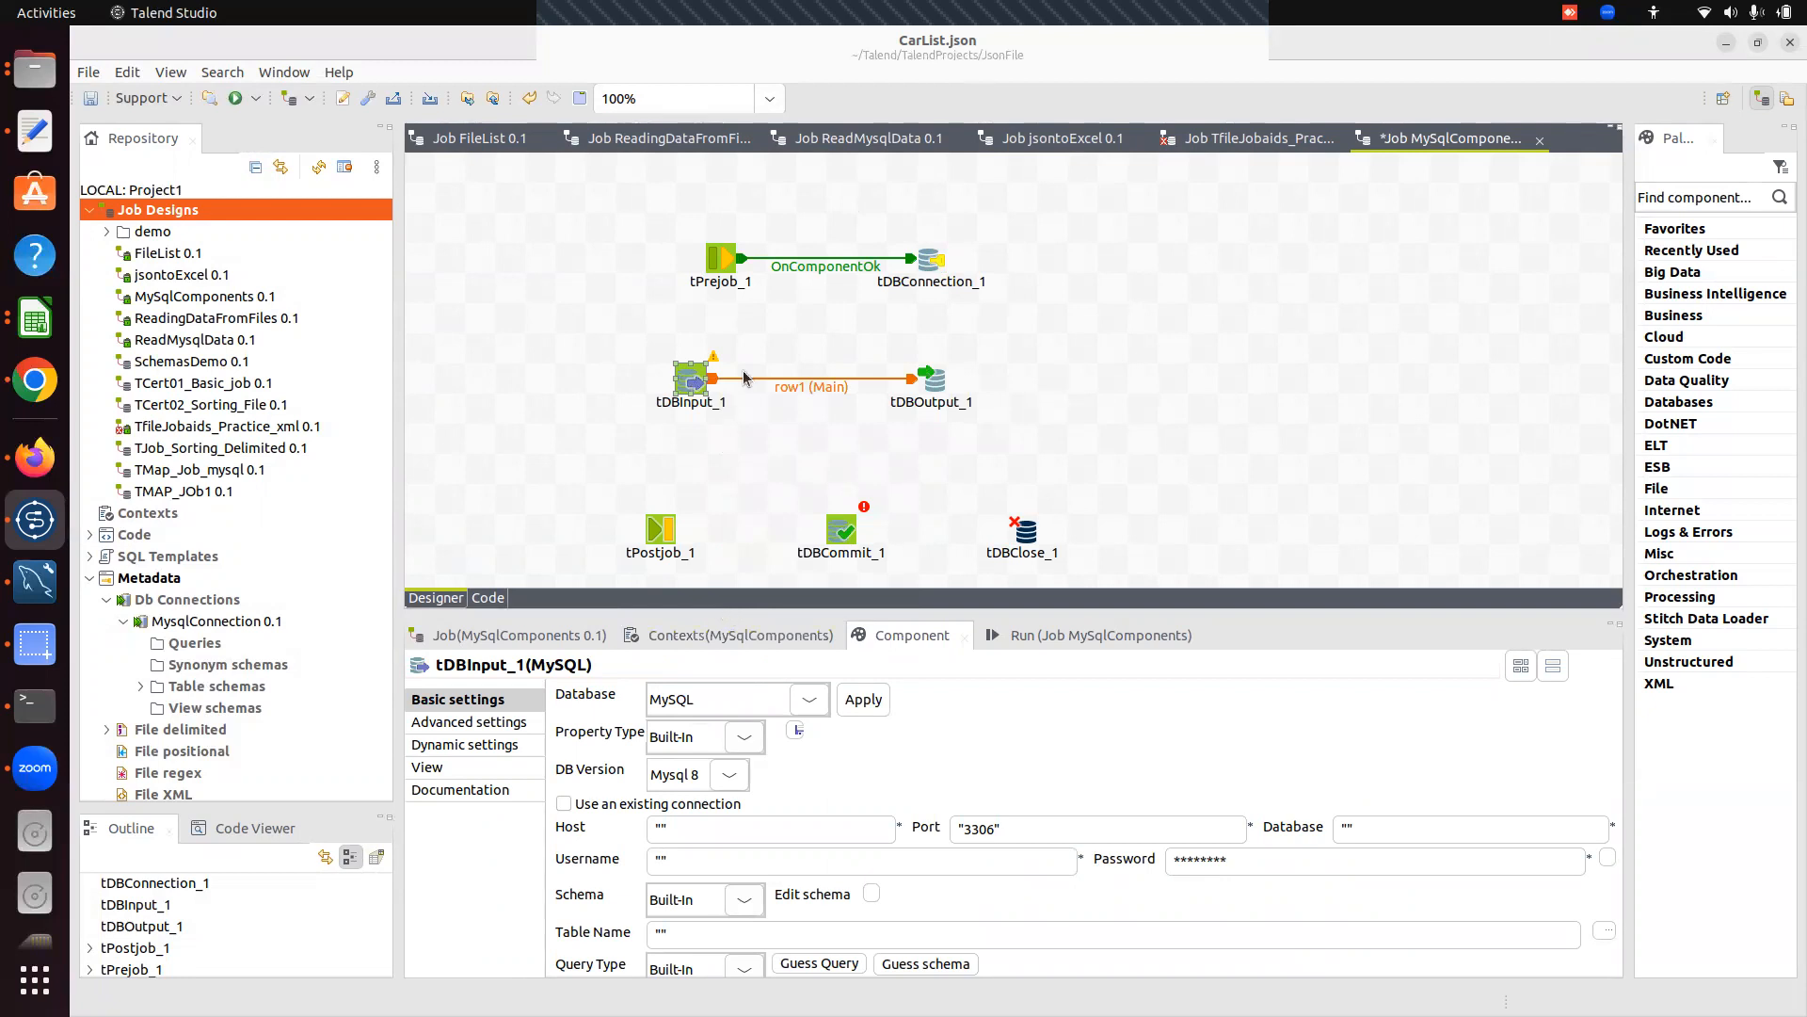
Move tPrejob_1 and tDBConnection_1 slightly up and to the left, keeping them in one row.
left_click(790, 268)
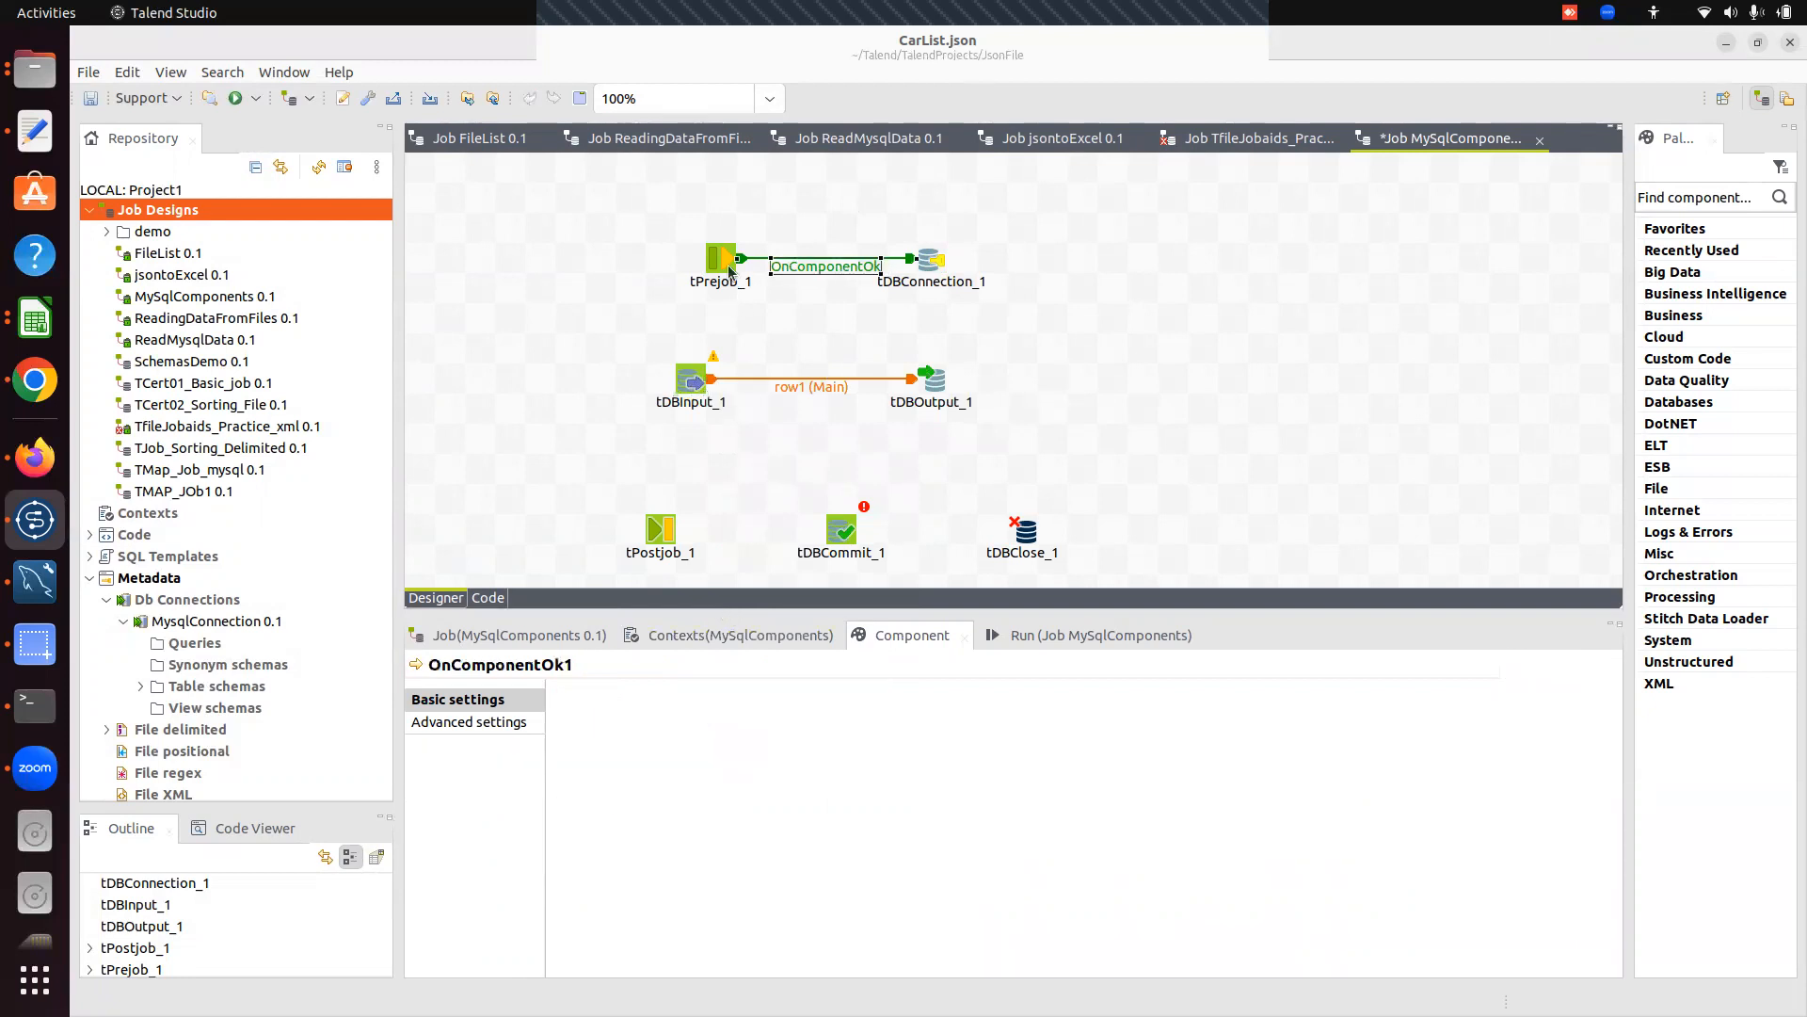
left_click_drag(729, 272, 699, 243)
left_click_drag(944, 268, 917, 240)
Move tDBInput_1 up below tPrejob_1 and place tDBOutput_1 in the same row, farther to the right.
left_click(686, 394)
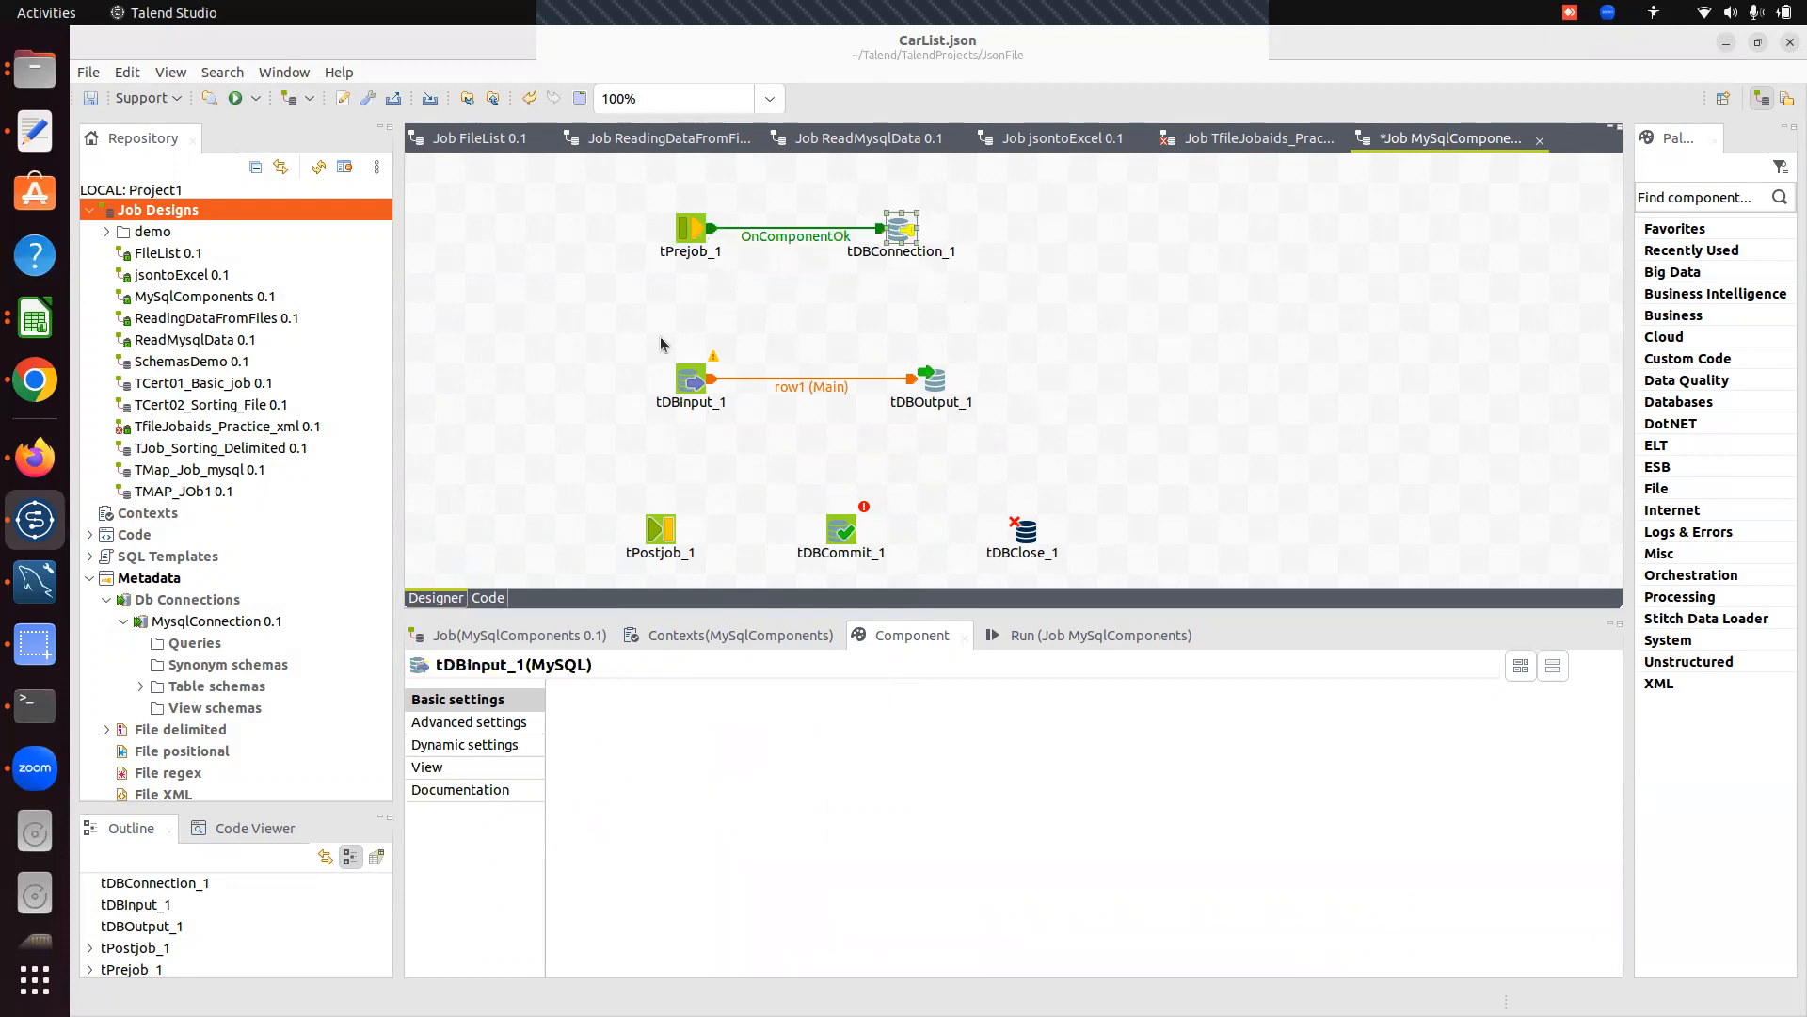
left_click_drag(696, 390, 696, 330)
left_click_drag(928, 388, 1141, 320)
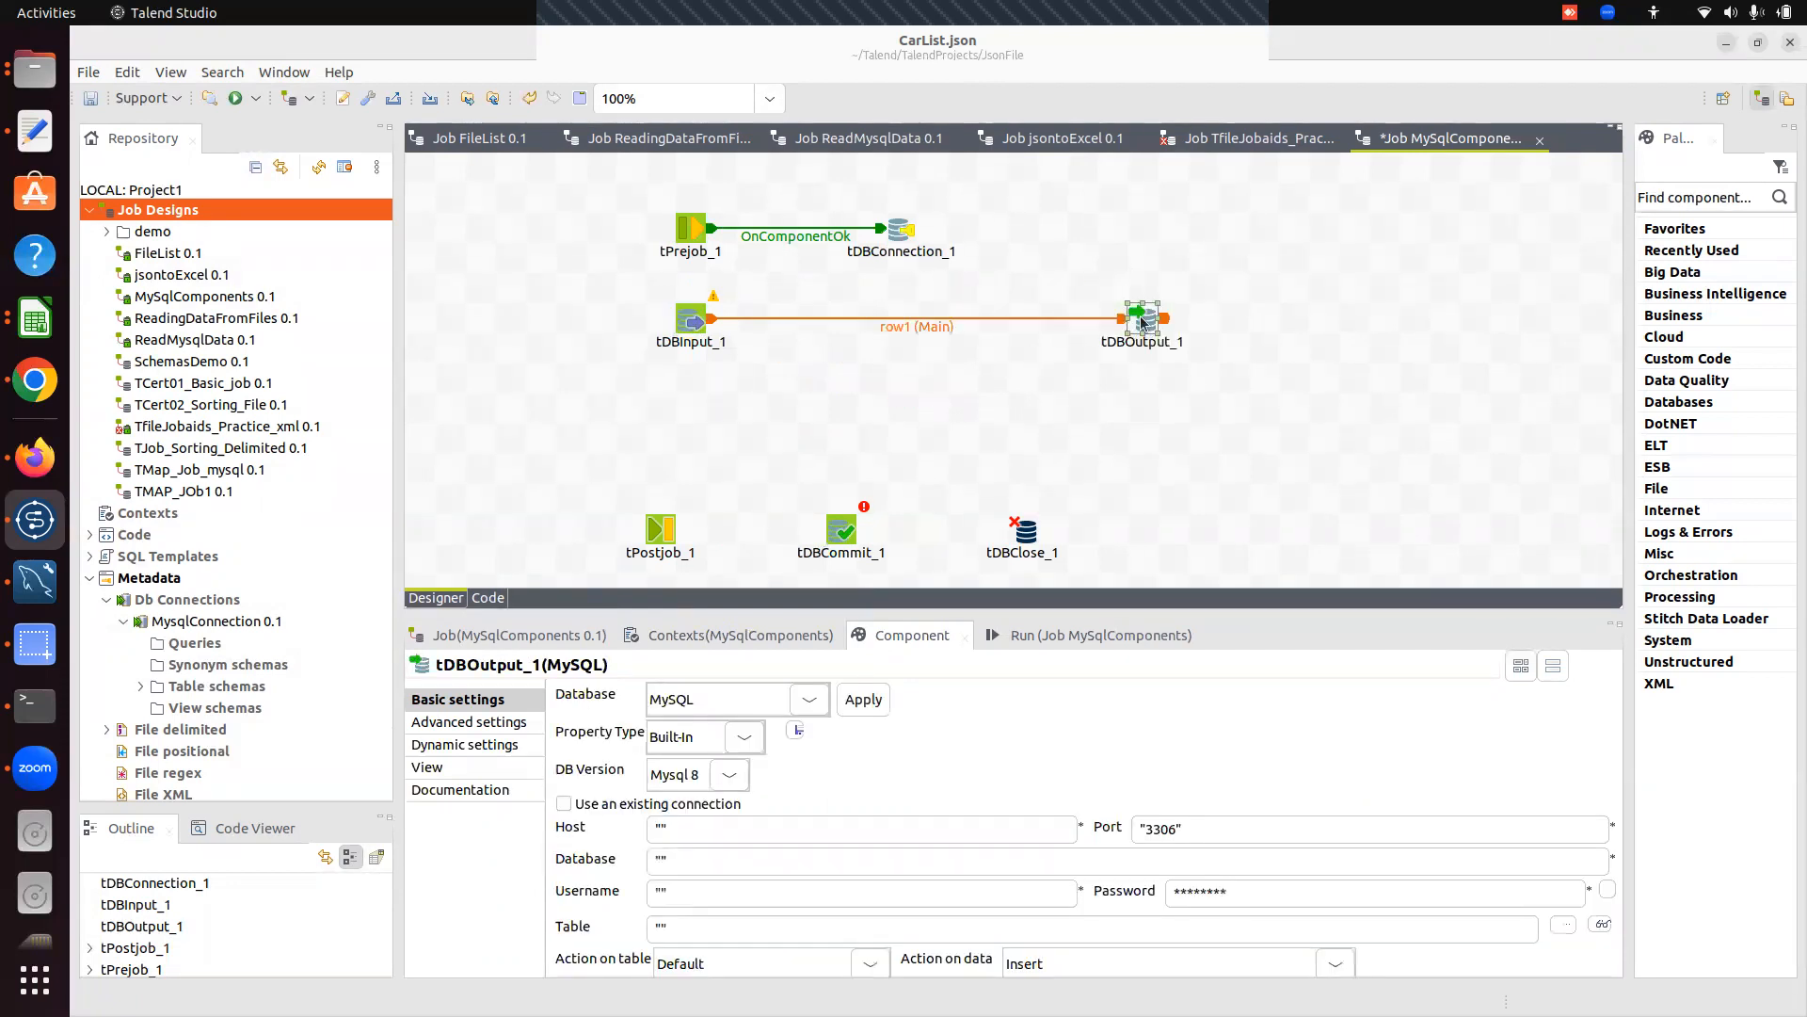
Arrange tPostjob_1, tDBCommit_1 and tDBClose_1 in a row beneath the input row, with tPostjob_1 under tDBInput_1 and tDBClose_1 under tDBOutput_1.
left_click(673, 544)
left_click_drag(723, 442, 703, 422)
left_click_drag(840, 530, 867, 398)
left_click_drag(1020, 527, 1143, 416)
left_click_drag(873, 420, 933, 421)
Connect tPostjob_1 to tDBCommit_1 with an On Component Ok trigger.
right_click(692, 418)
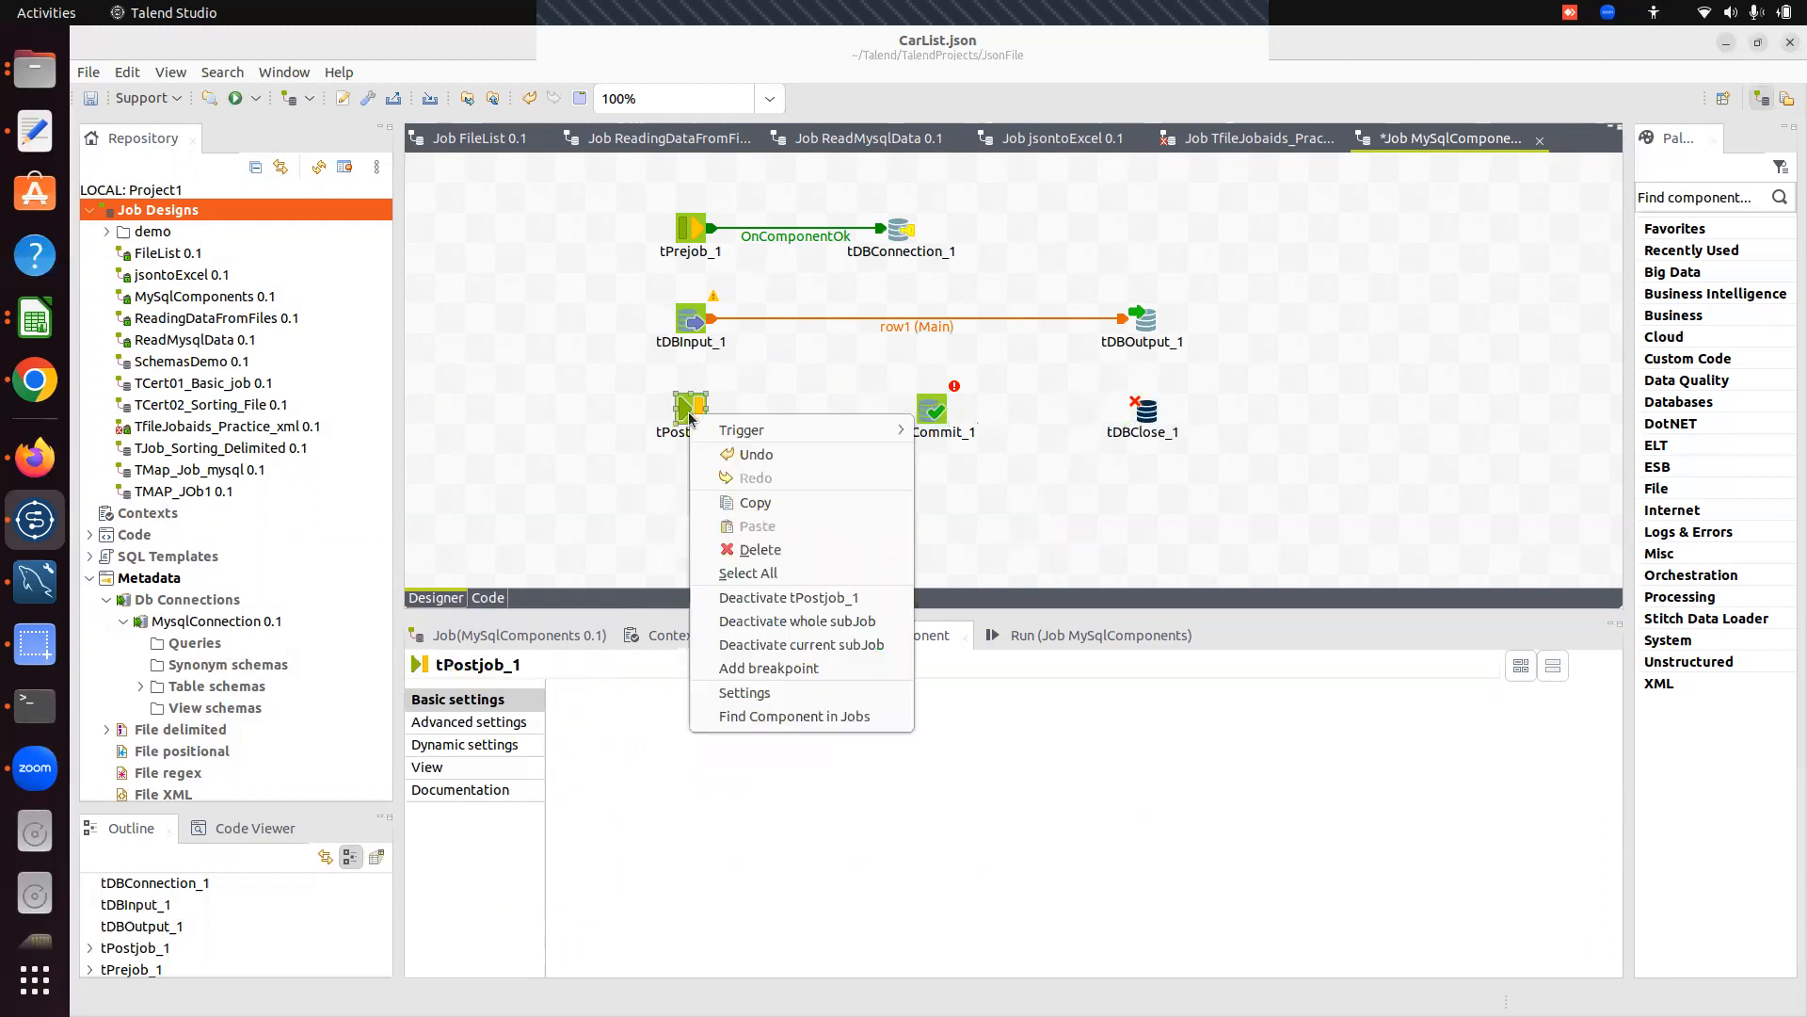
mouse_move(807, 425)
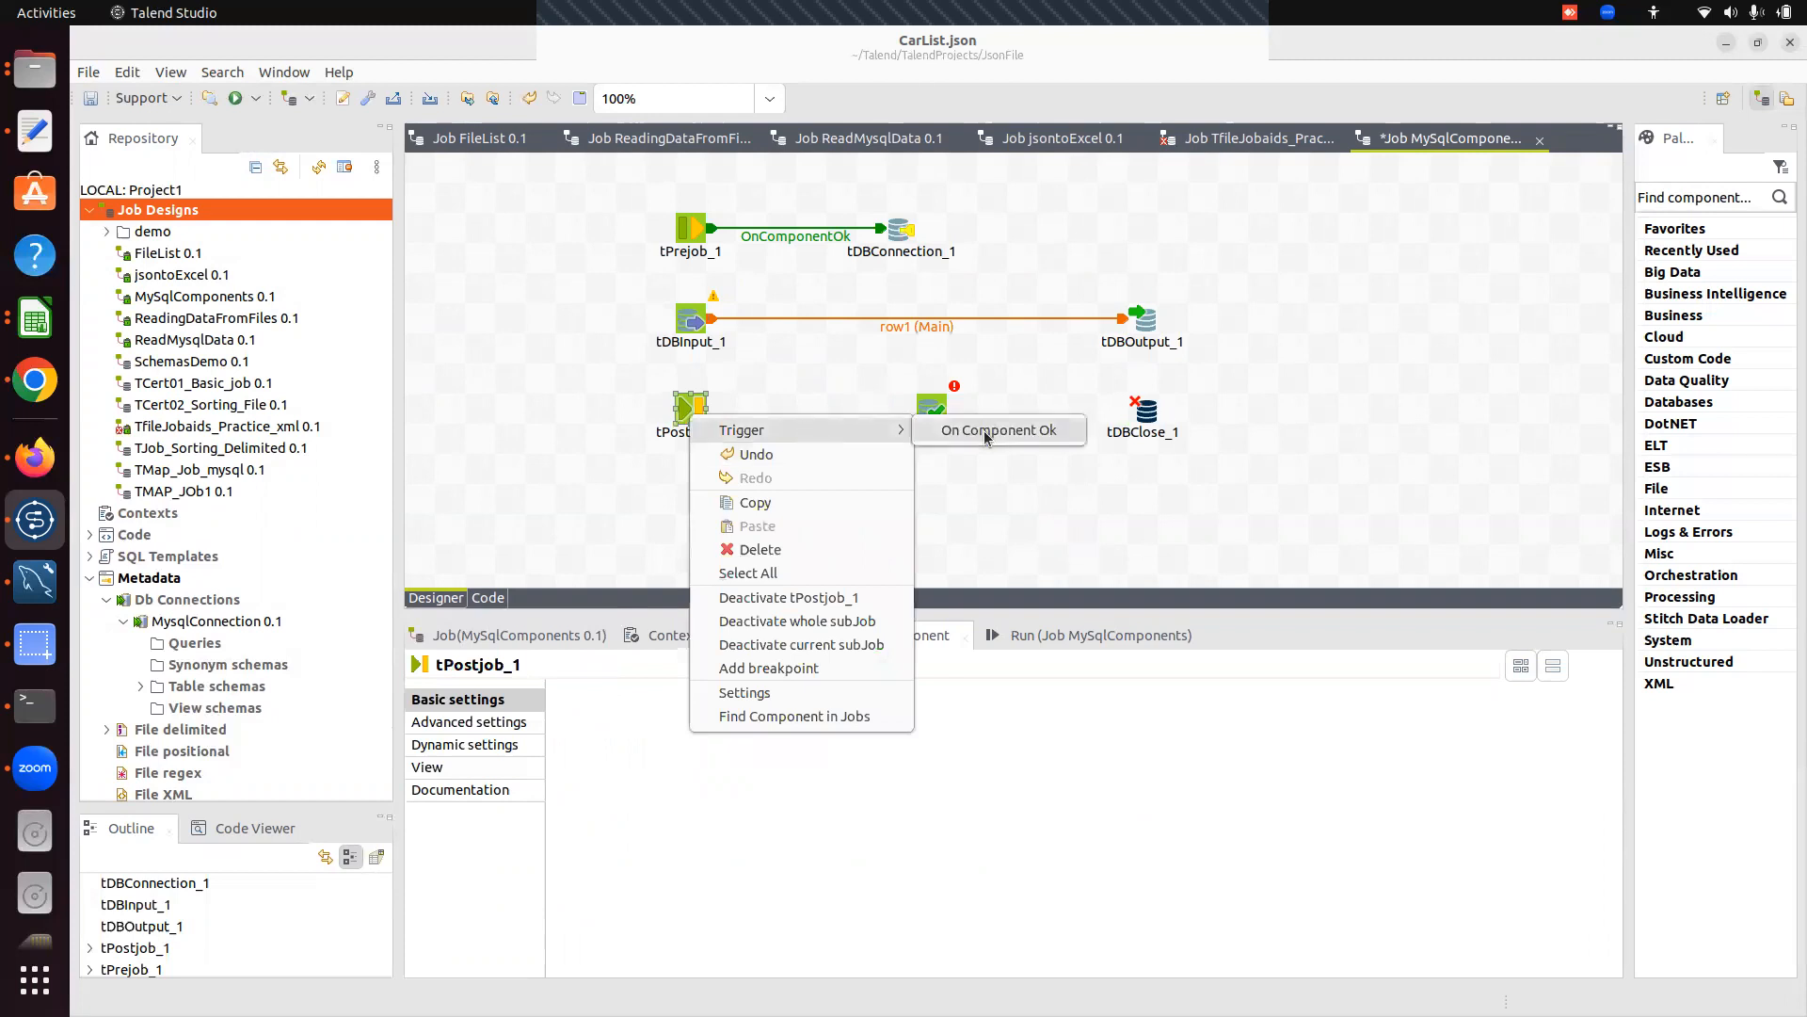
left_click(985, 430)
left_click(932, 412)
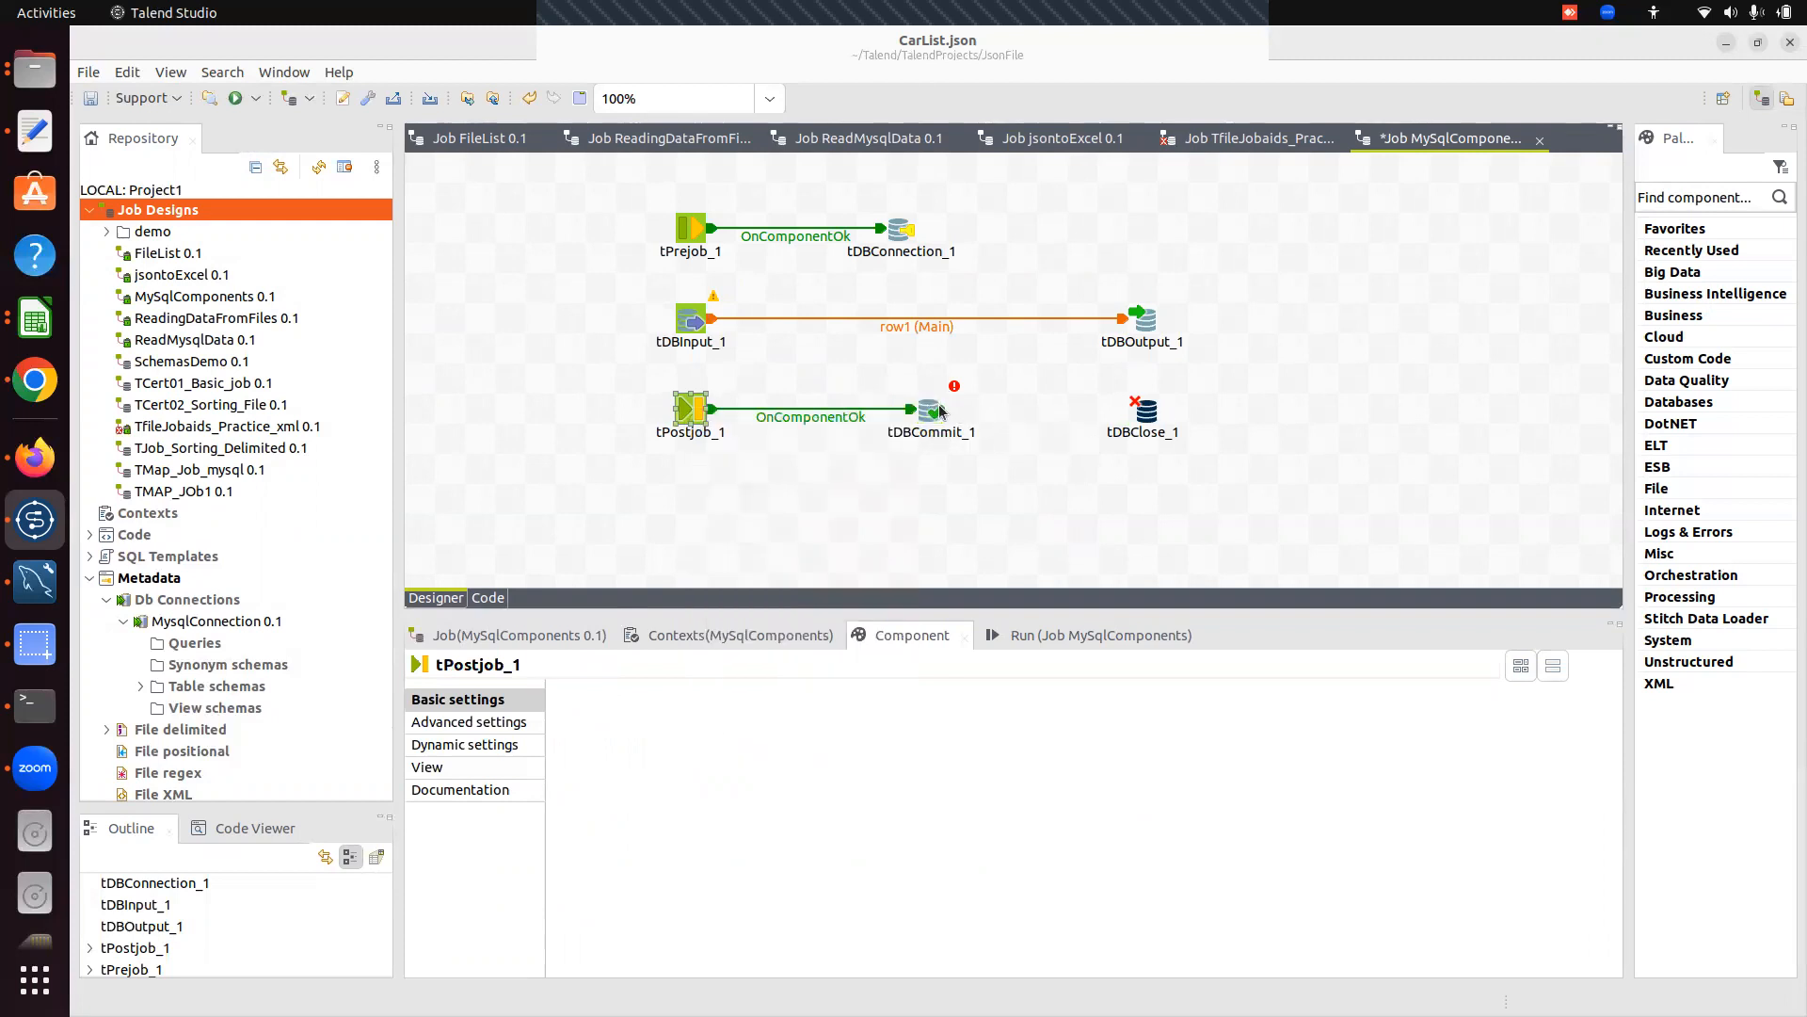
Try to link tDBCommit_1 to tDBClose_1 with an On Subjob Ok trigger.
left_click(940, 411)
right_click(941, 412)
mouse_move(1050, 452)
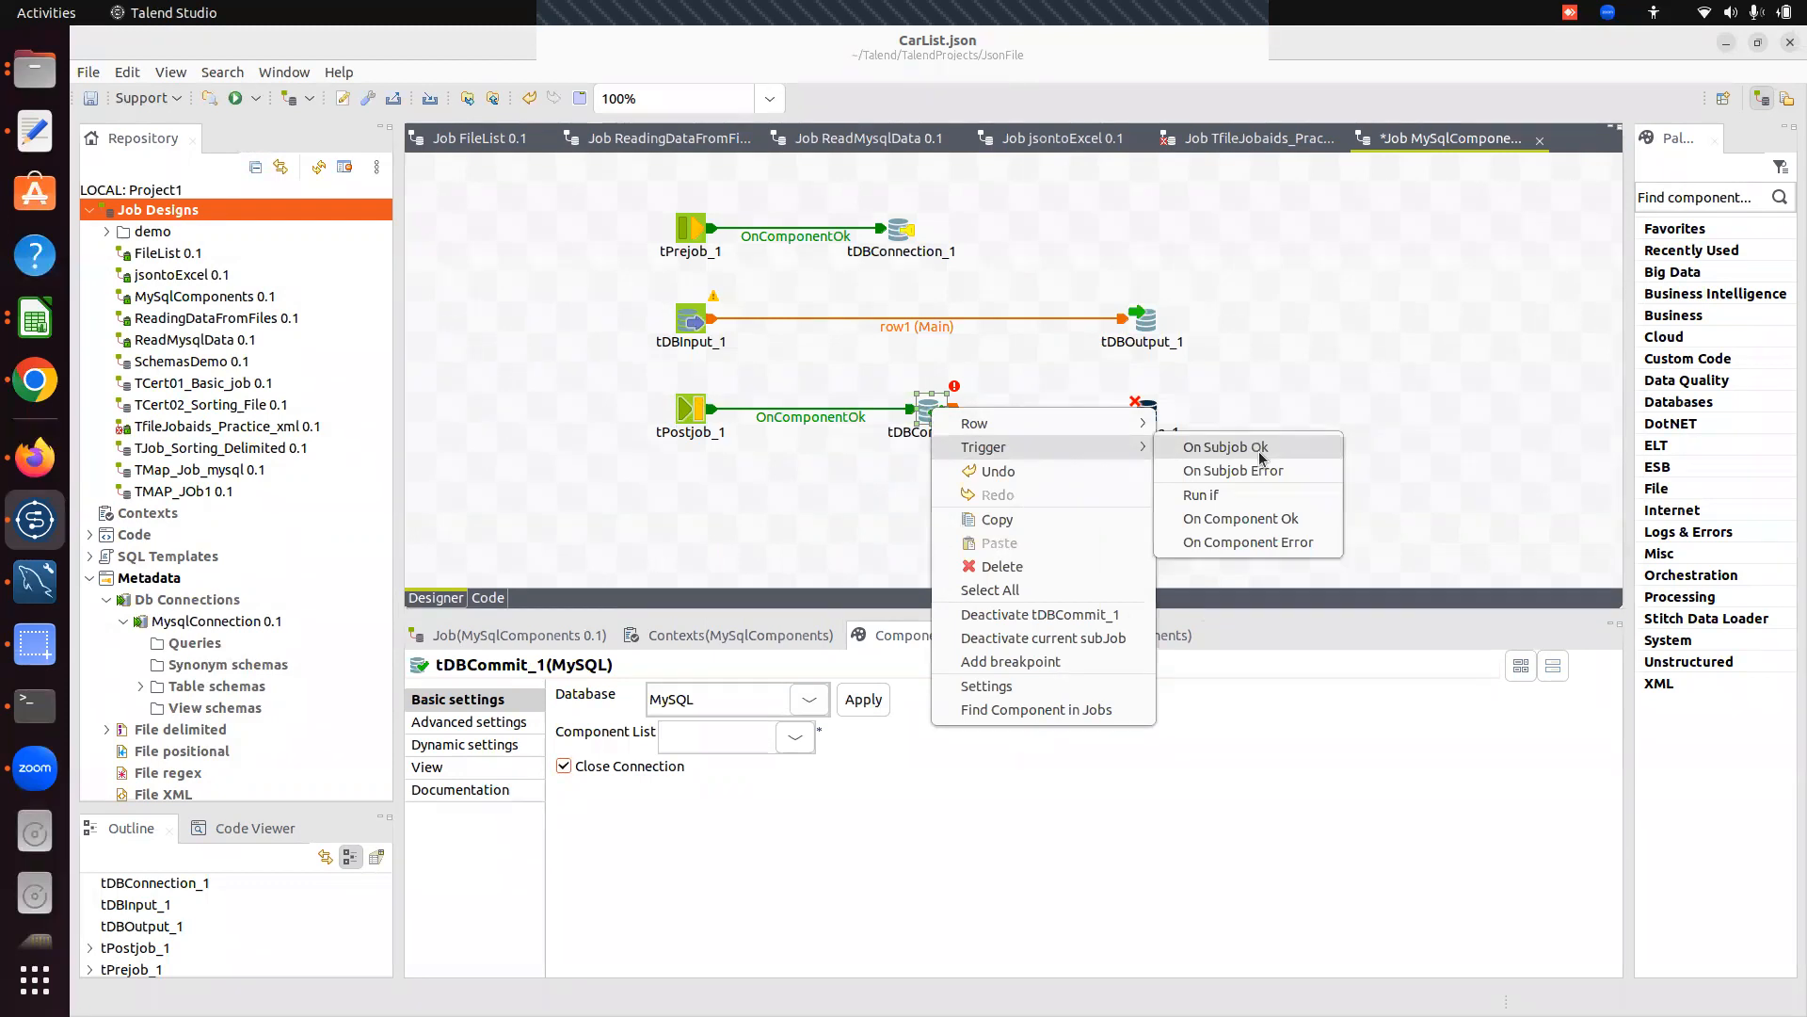
left_click(1177, 446)
left_click(1144, 414)
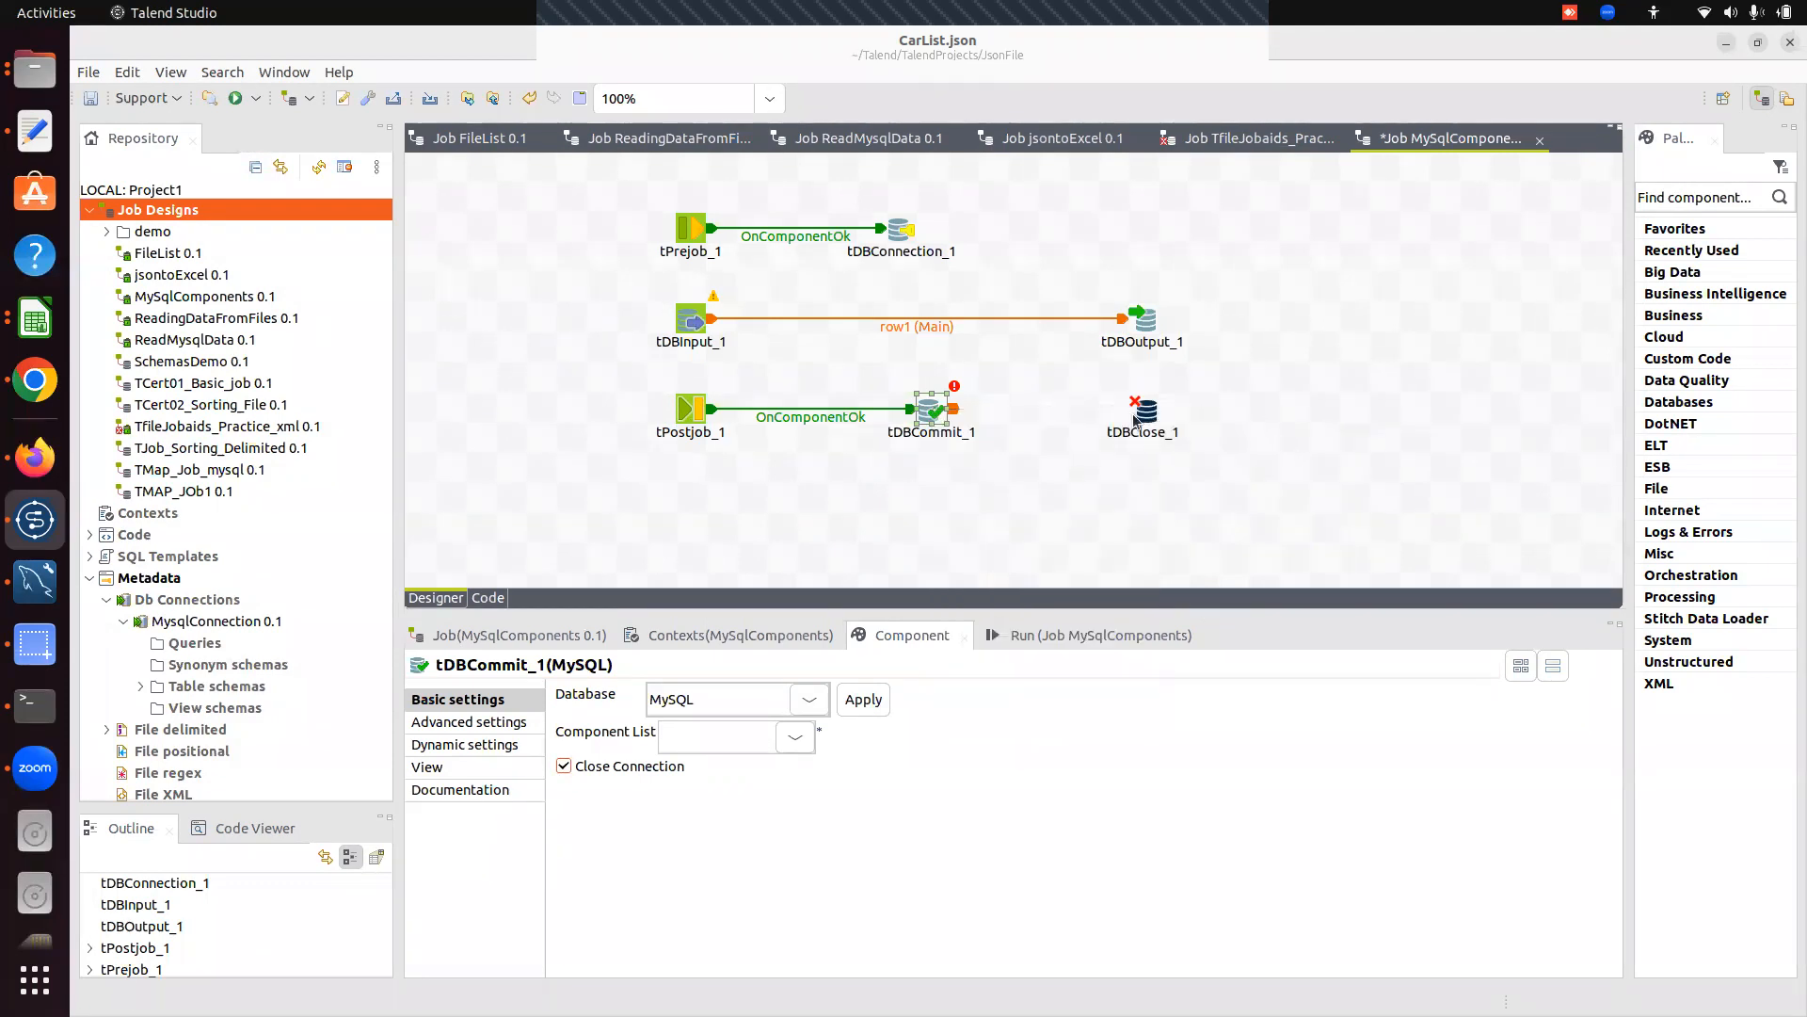
right_click(924, 413)
mouse_move(1022, 453)
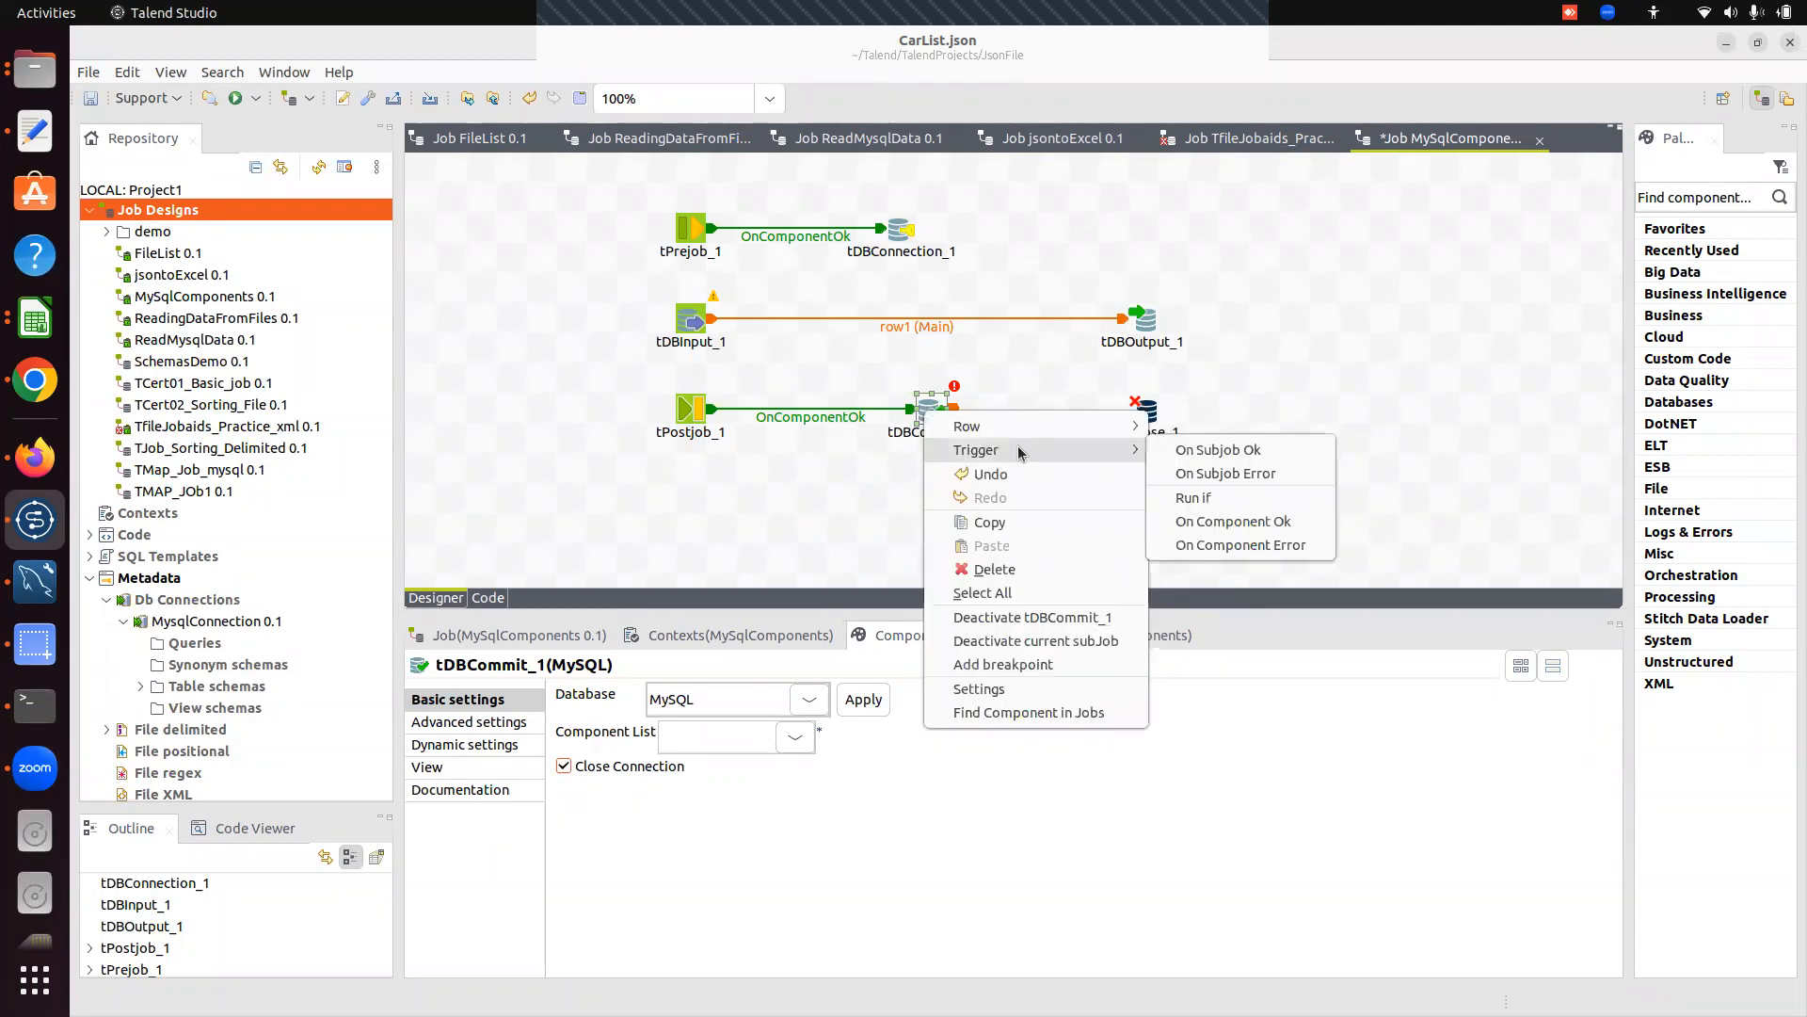
left_click(1252, 452)
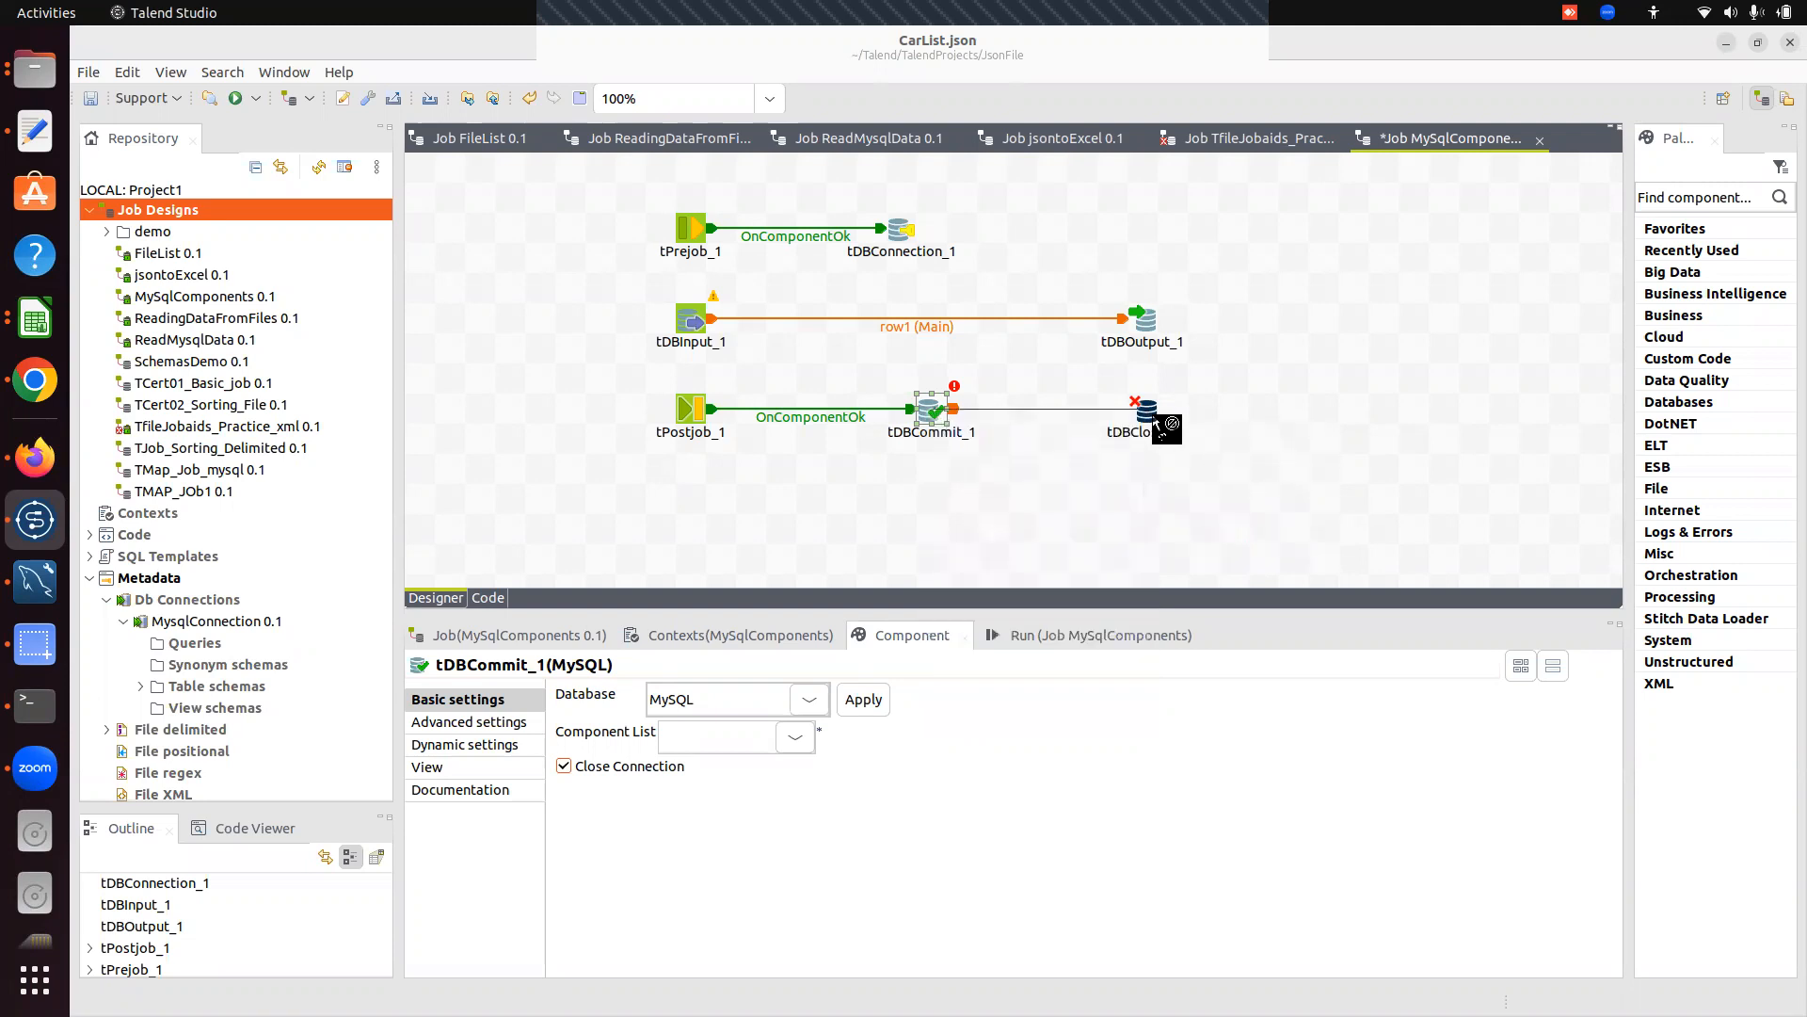
left_click(1043, 458)
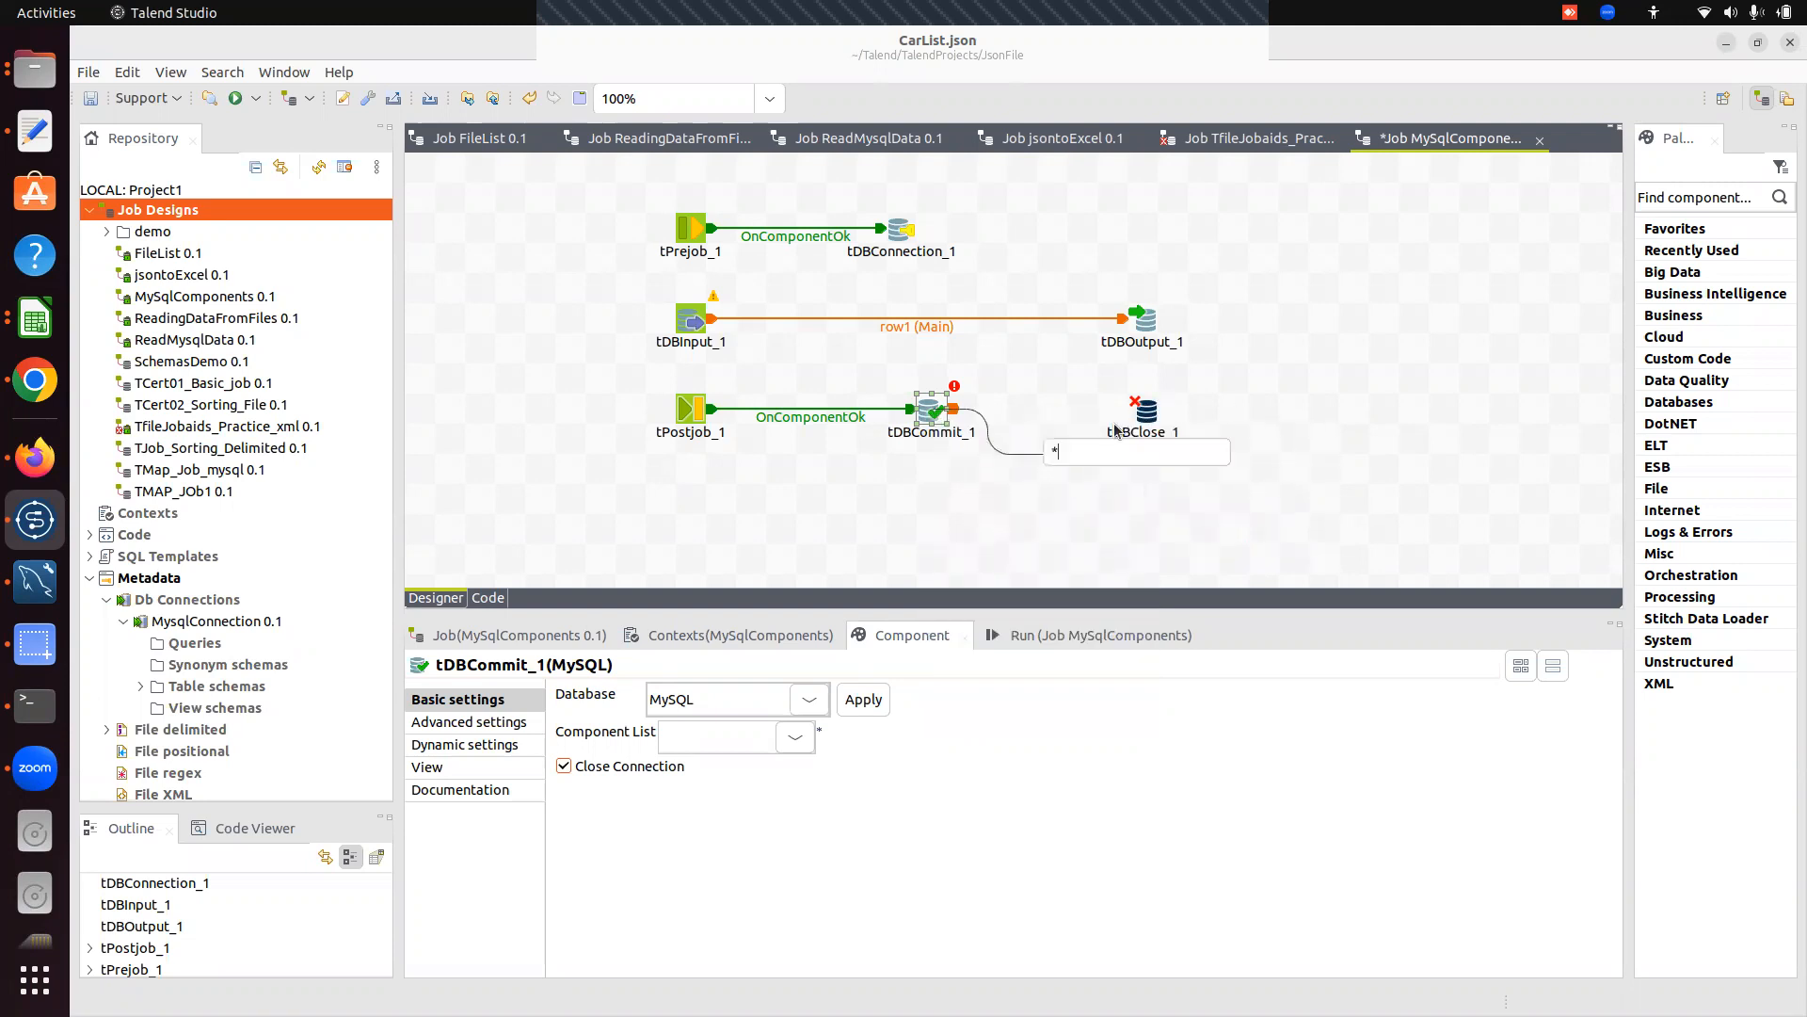
left_click(1048, 468)
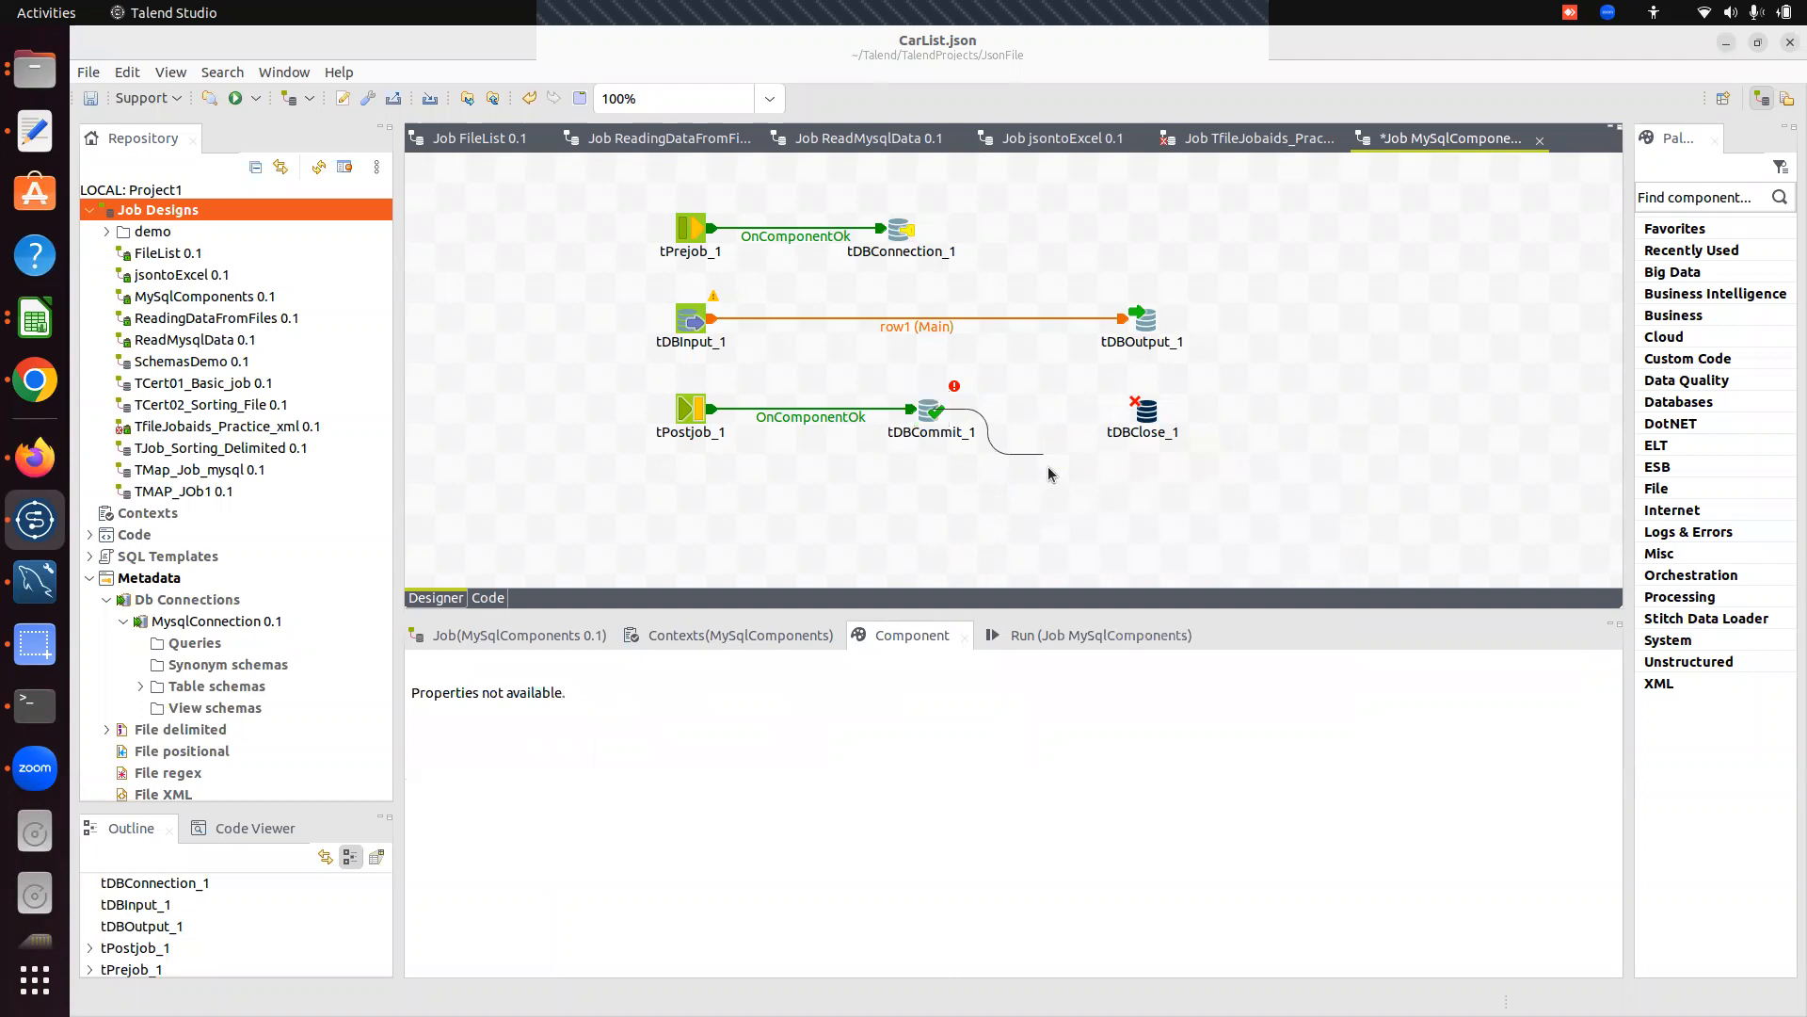
Set the database type of tDBClose_1 to MySQL.
left_click(1146, 415)
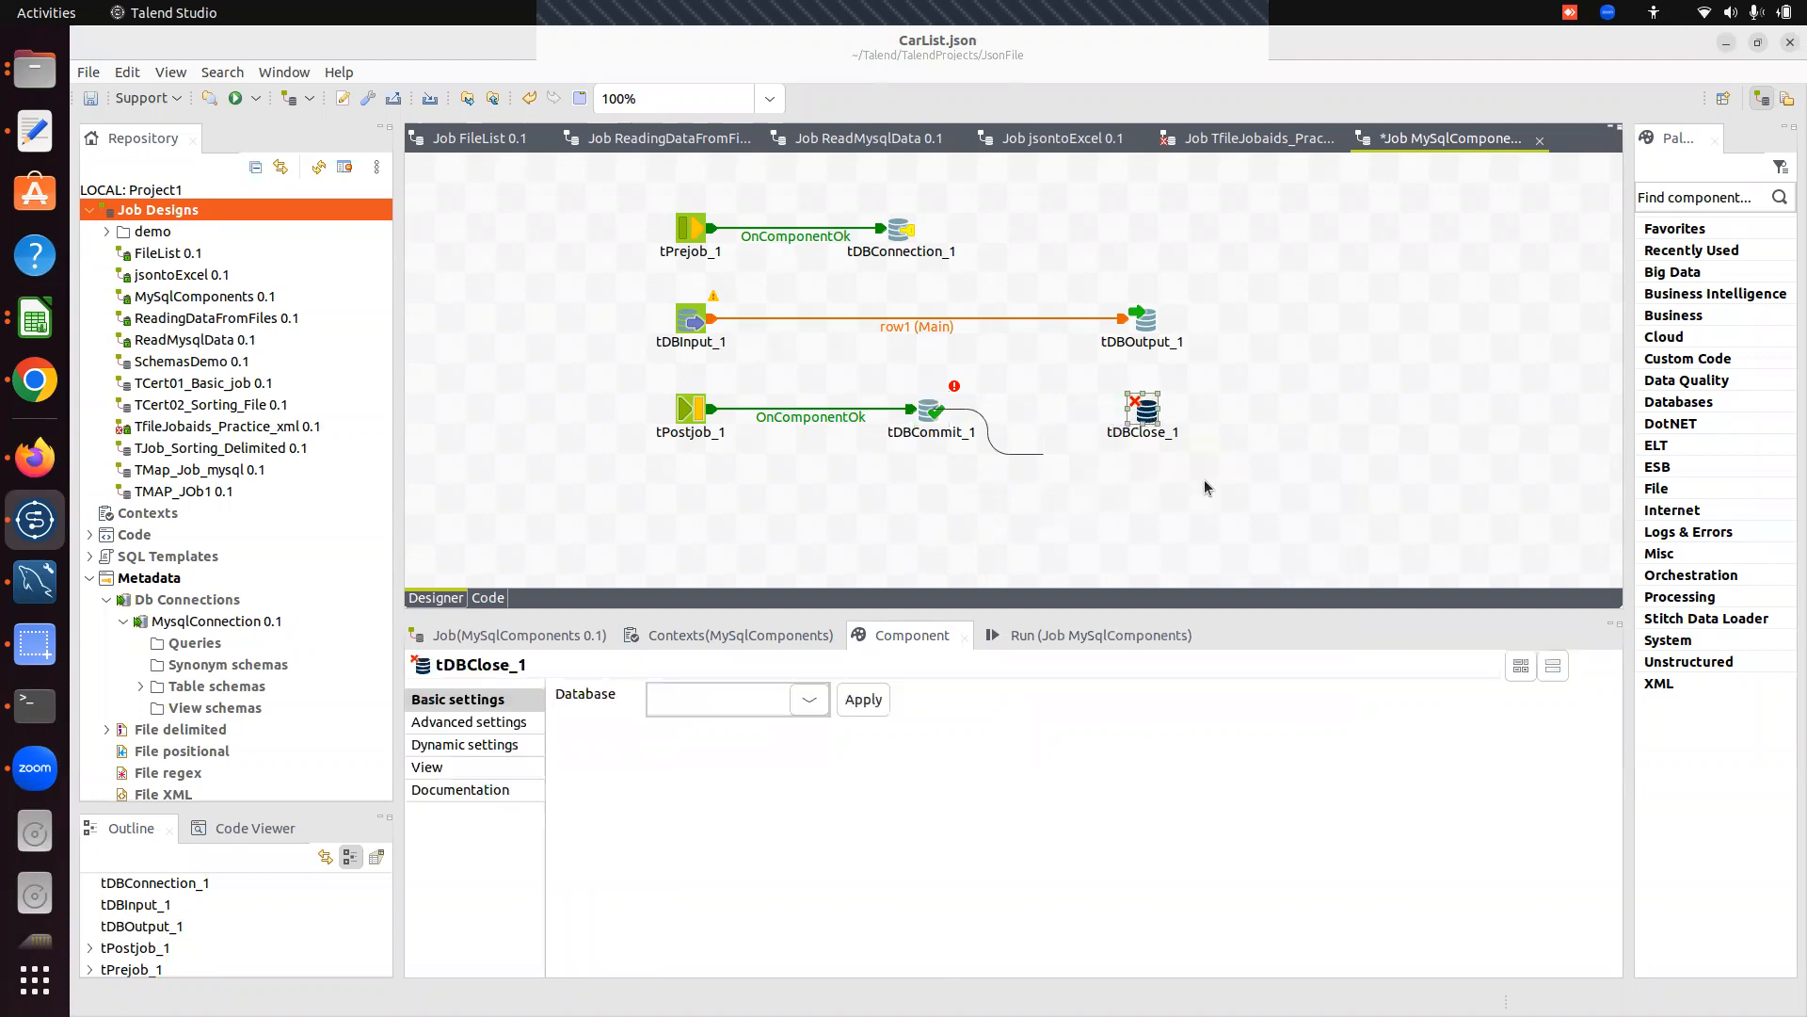
left_click(806, 700)
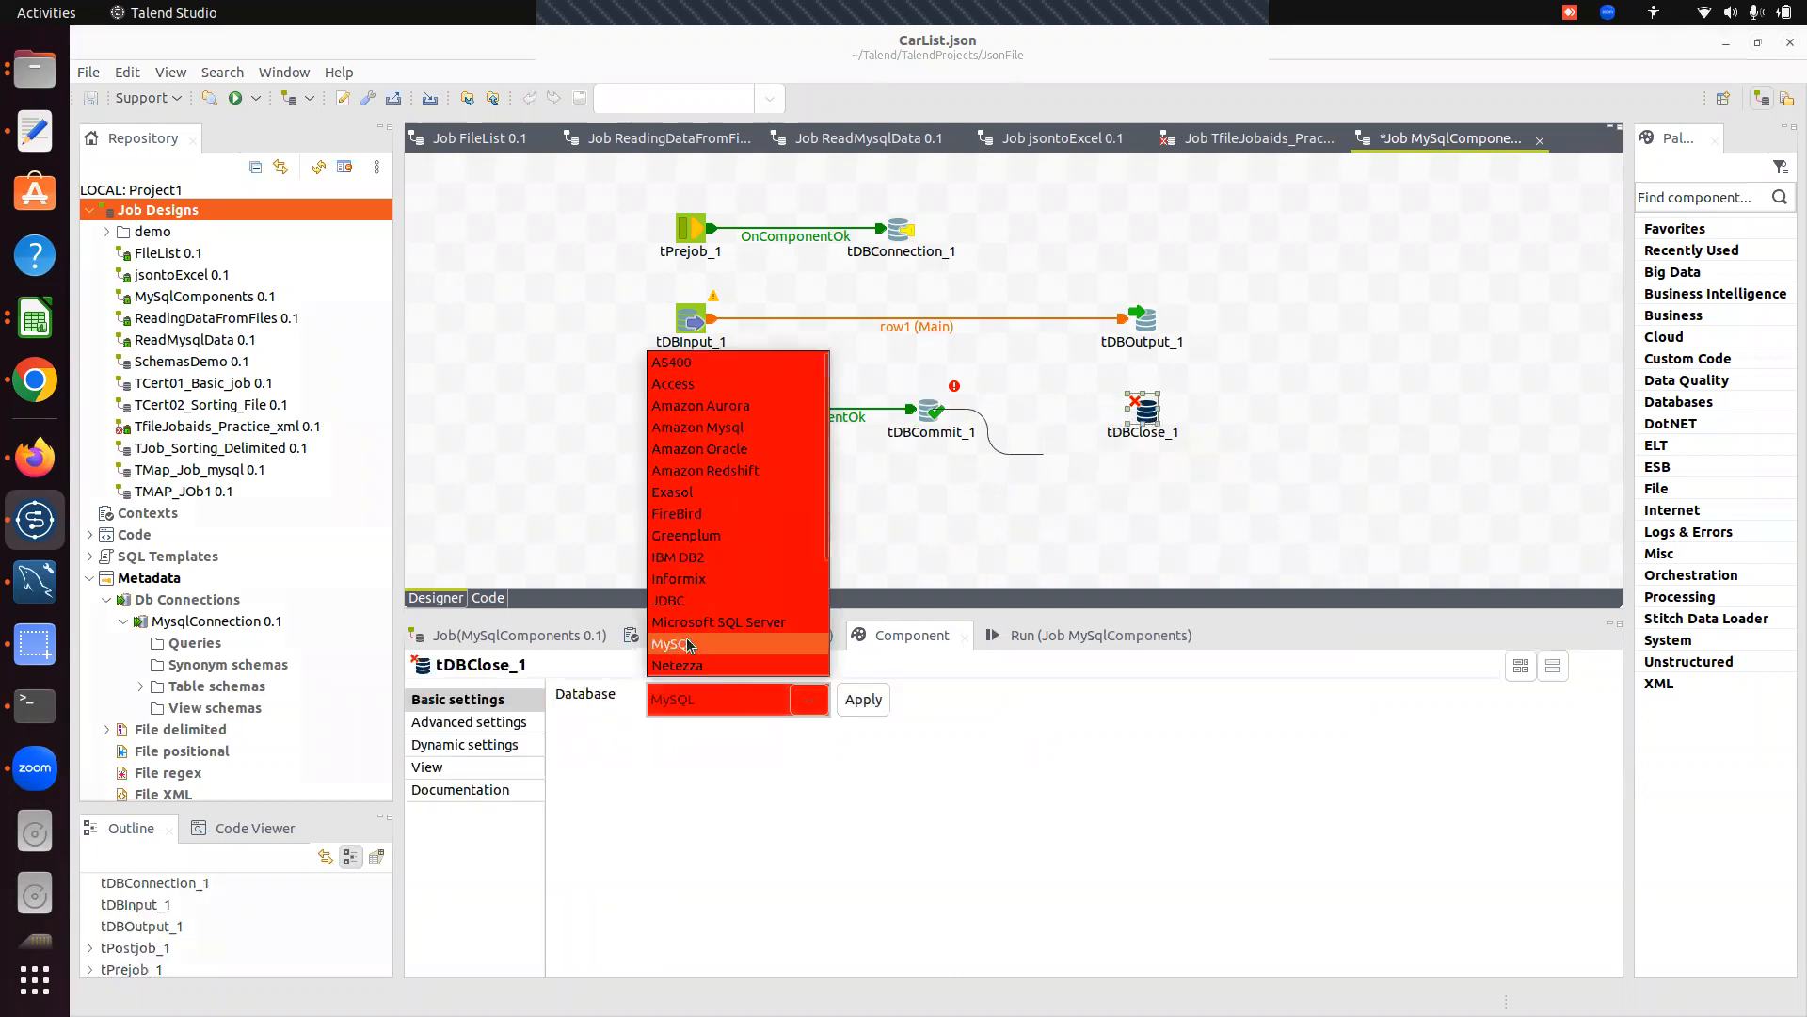
left_click(706, 644)
Connect tDBCommit_1 to tDBClose_1 with an On Subjob Ok trigger and clear the selection.
left_click(927, 414)
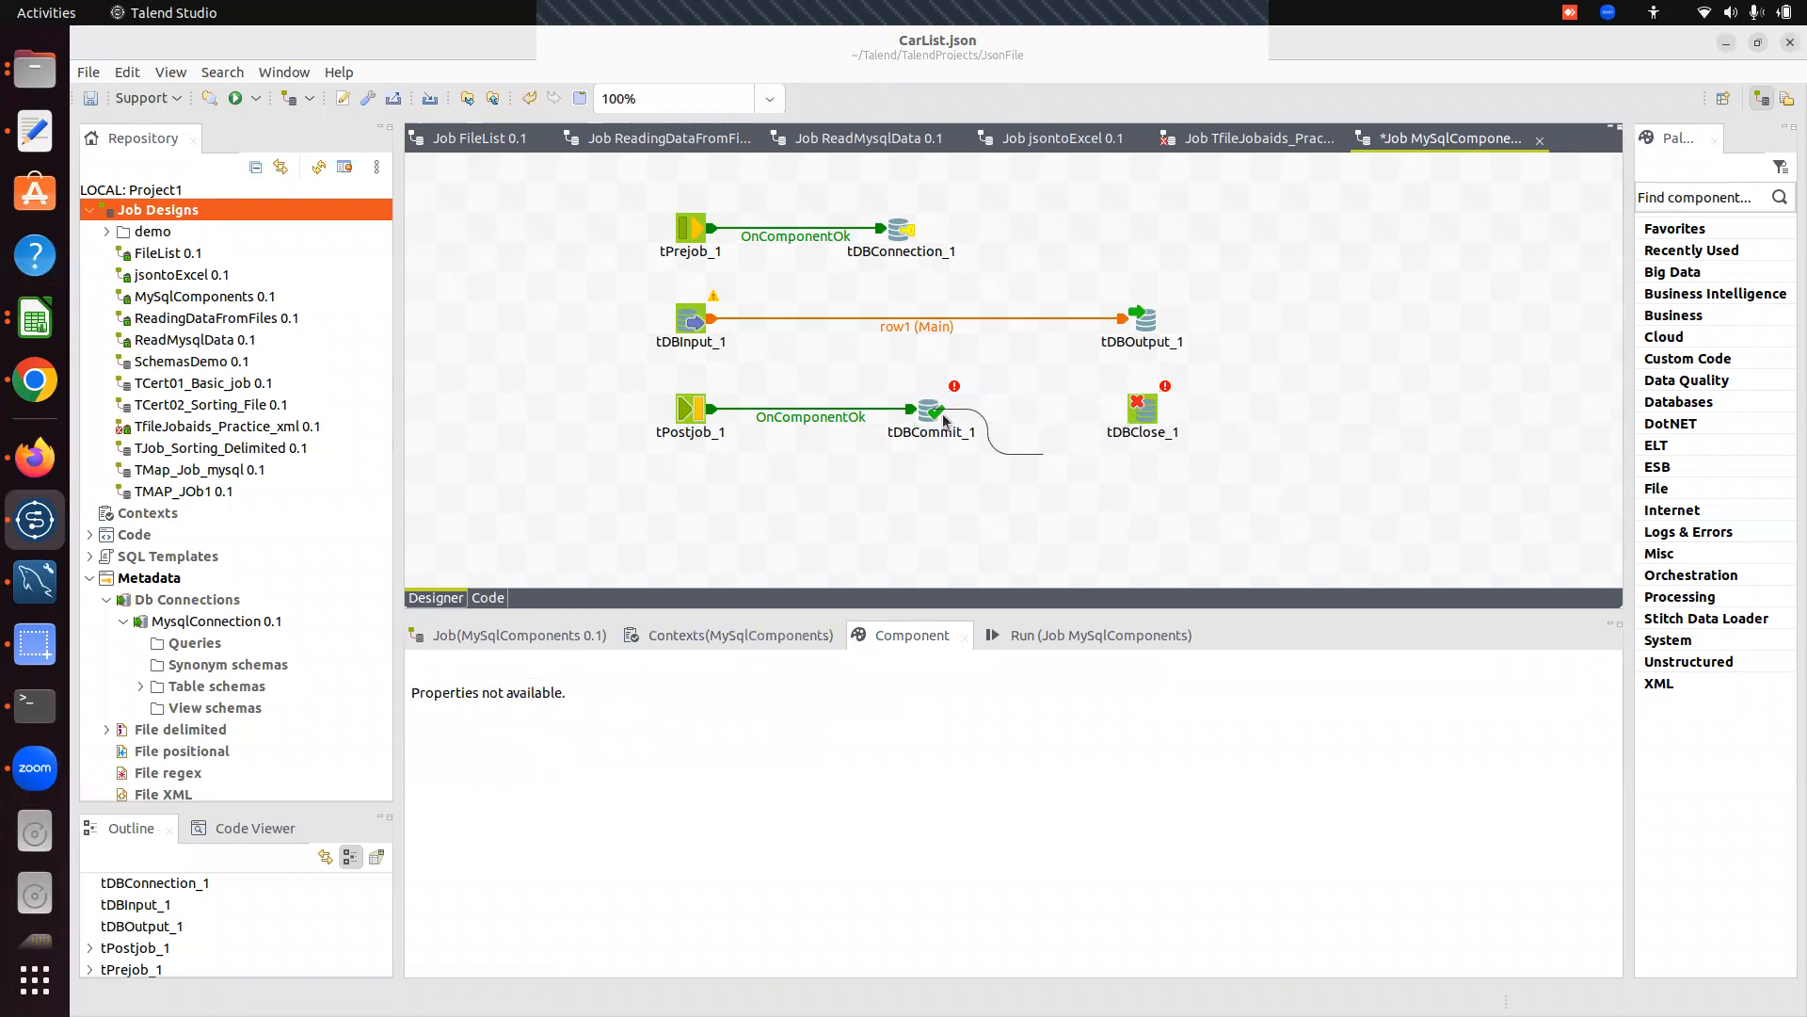
right_click(932, 414)
mouse_move(1073, 450)
left_click(1214, 449)
left_click(1179, 426)
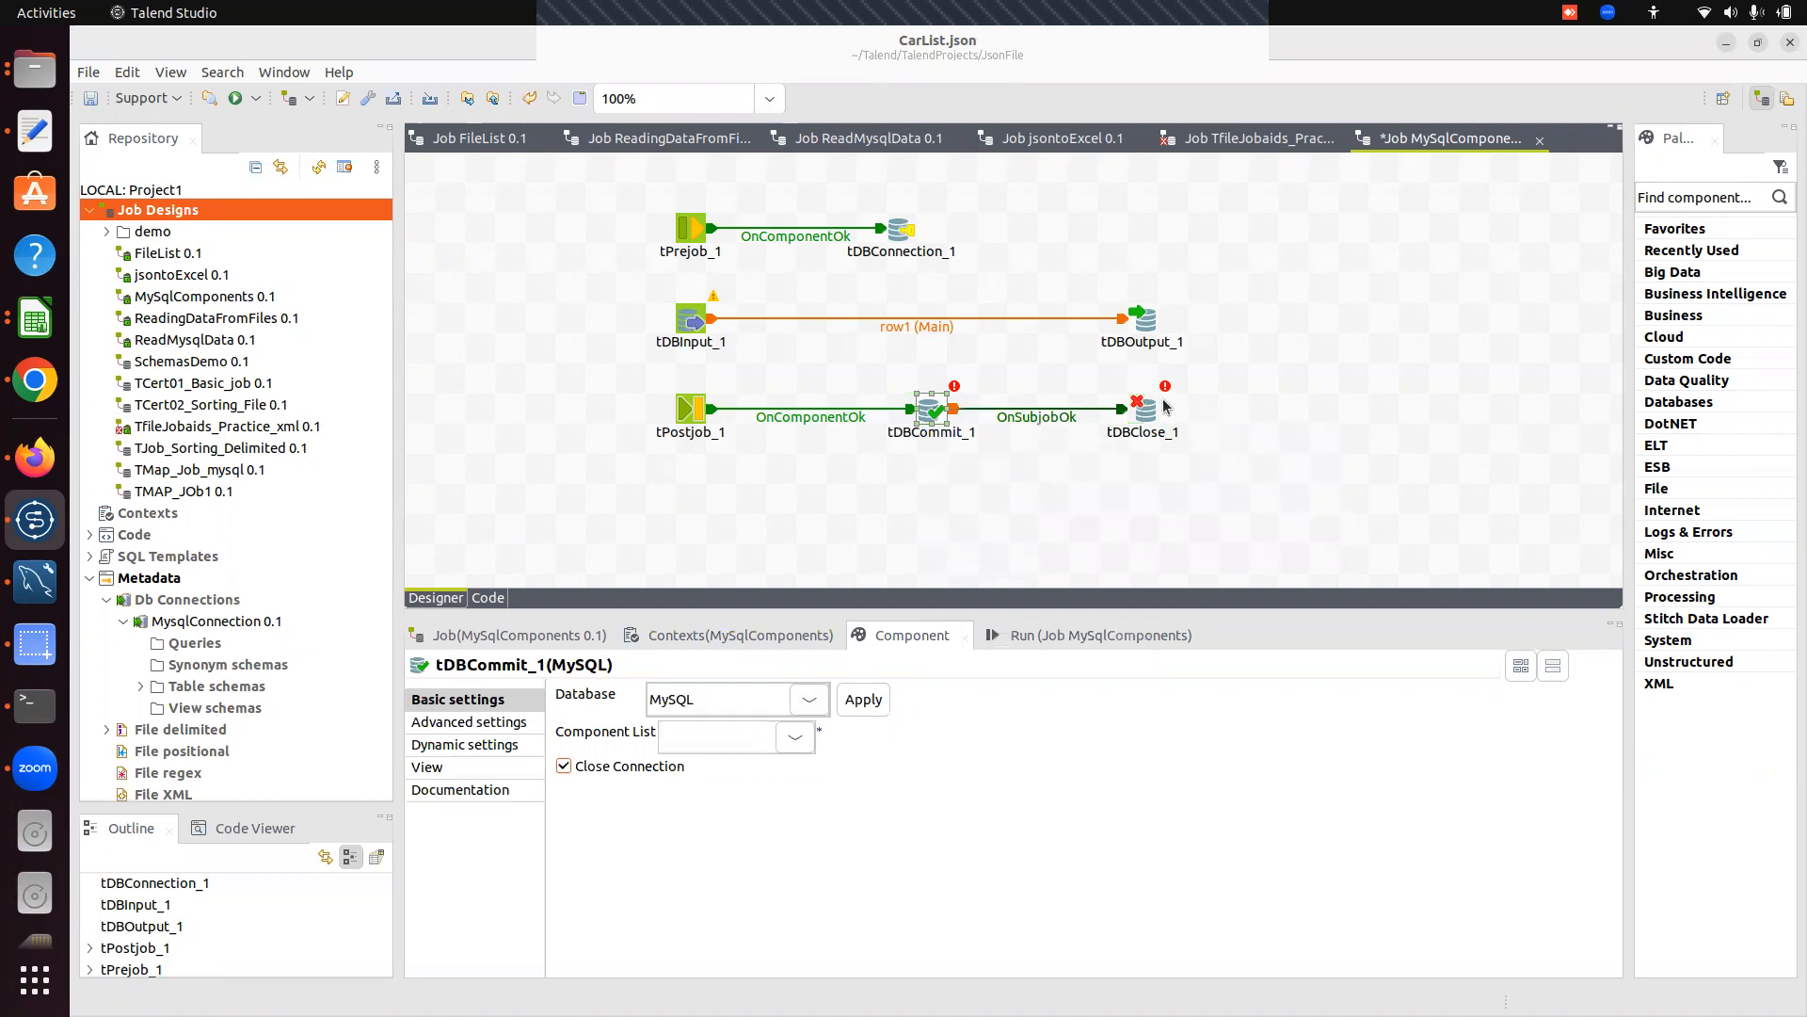
left_click(1278, 424)
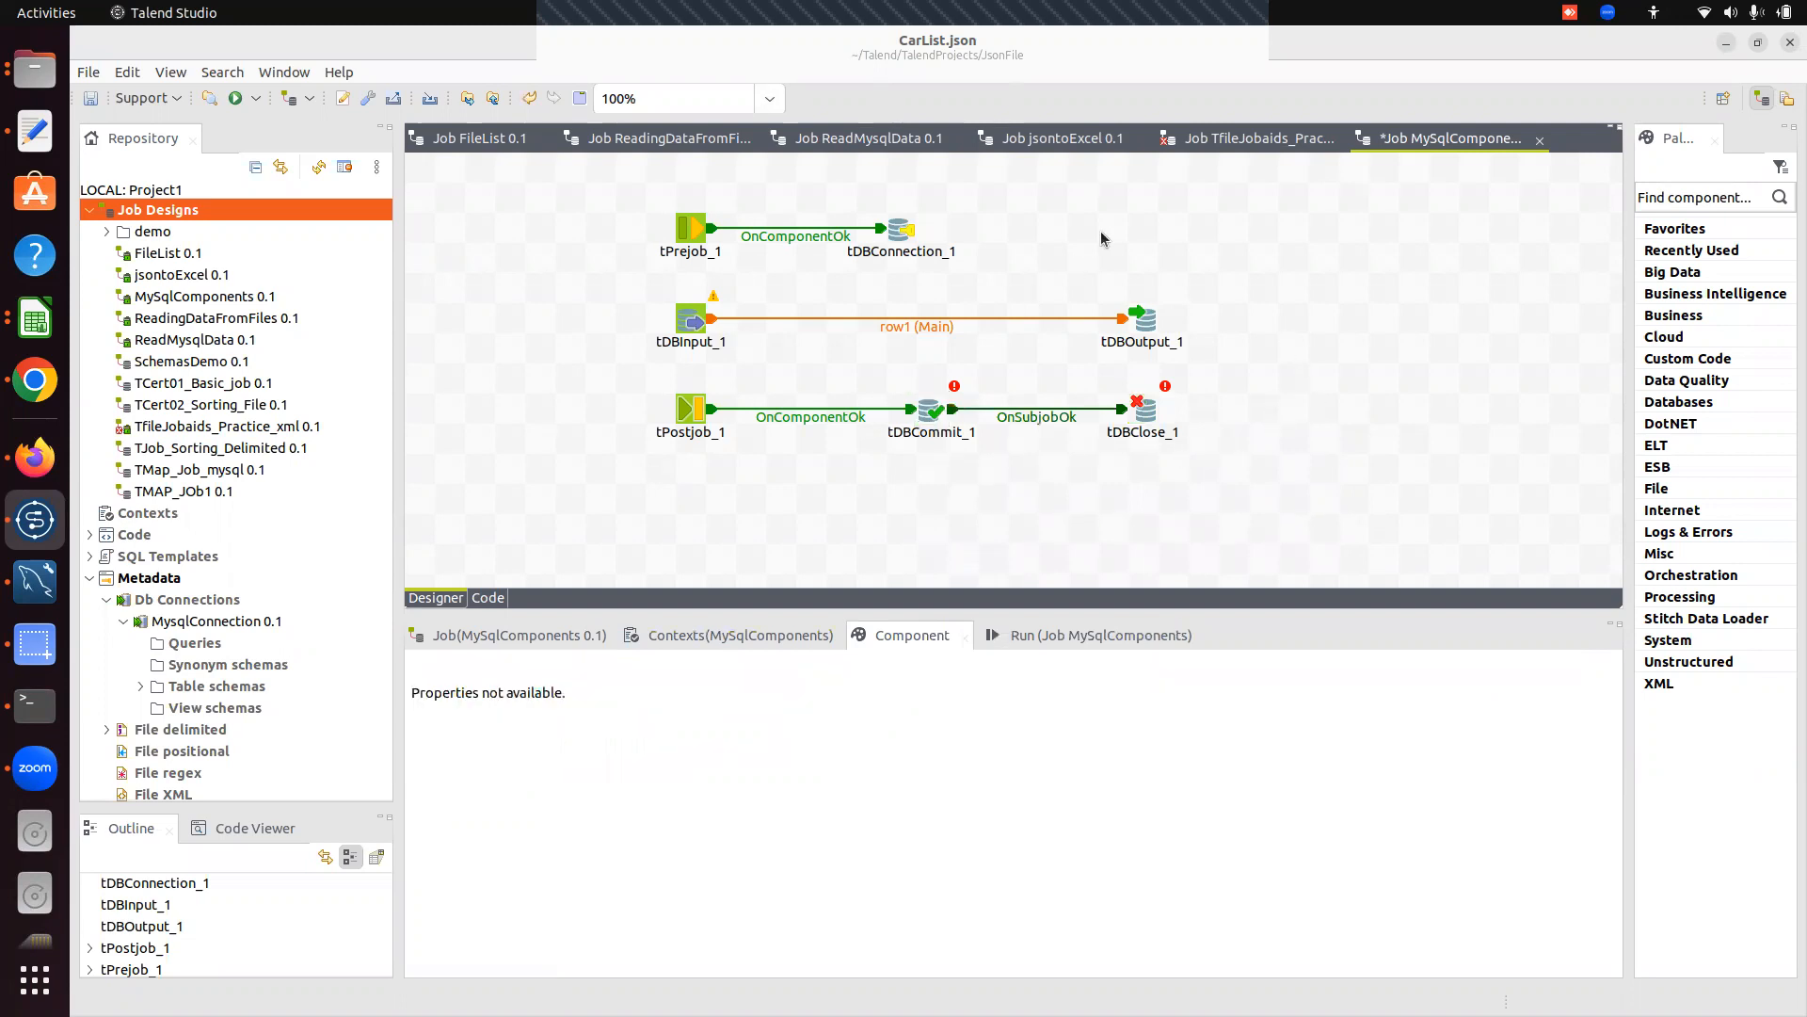
Open the basic settings of tDBConnection_1 and make the component settings area slightly taller.
left_click(909, 235)
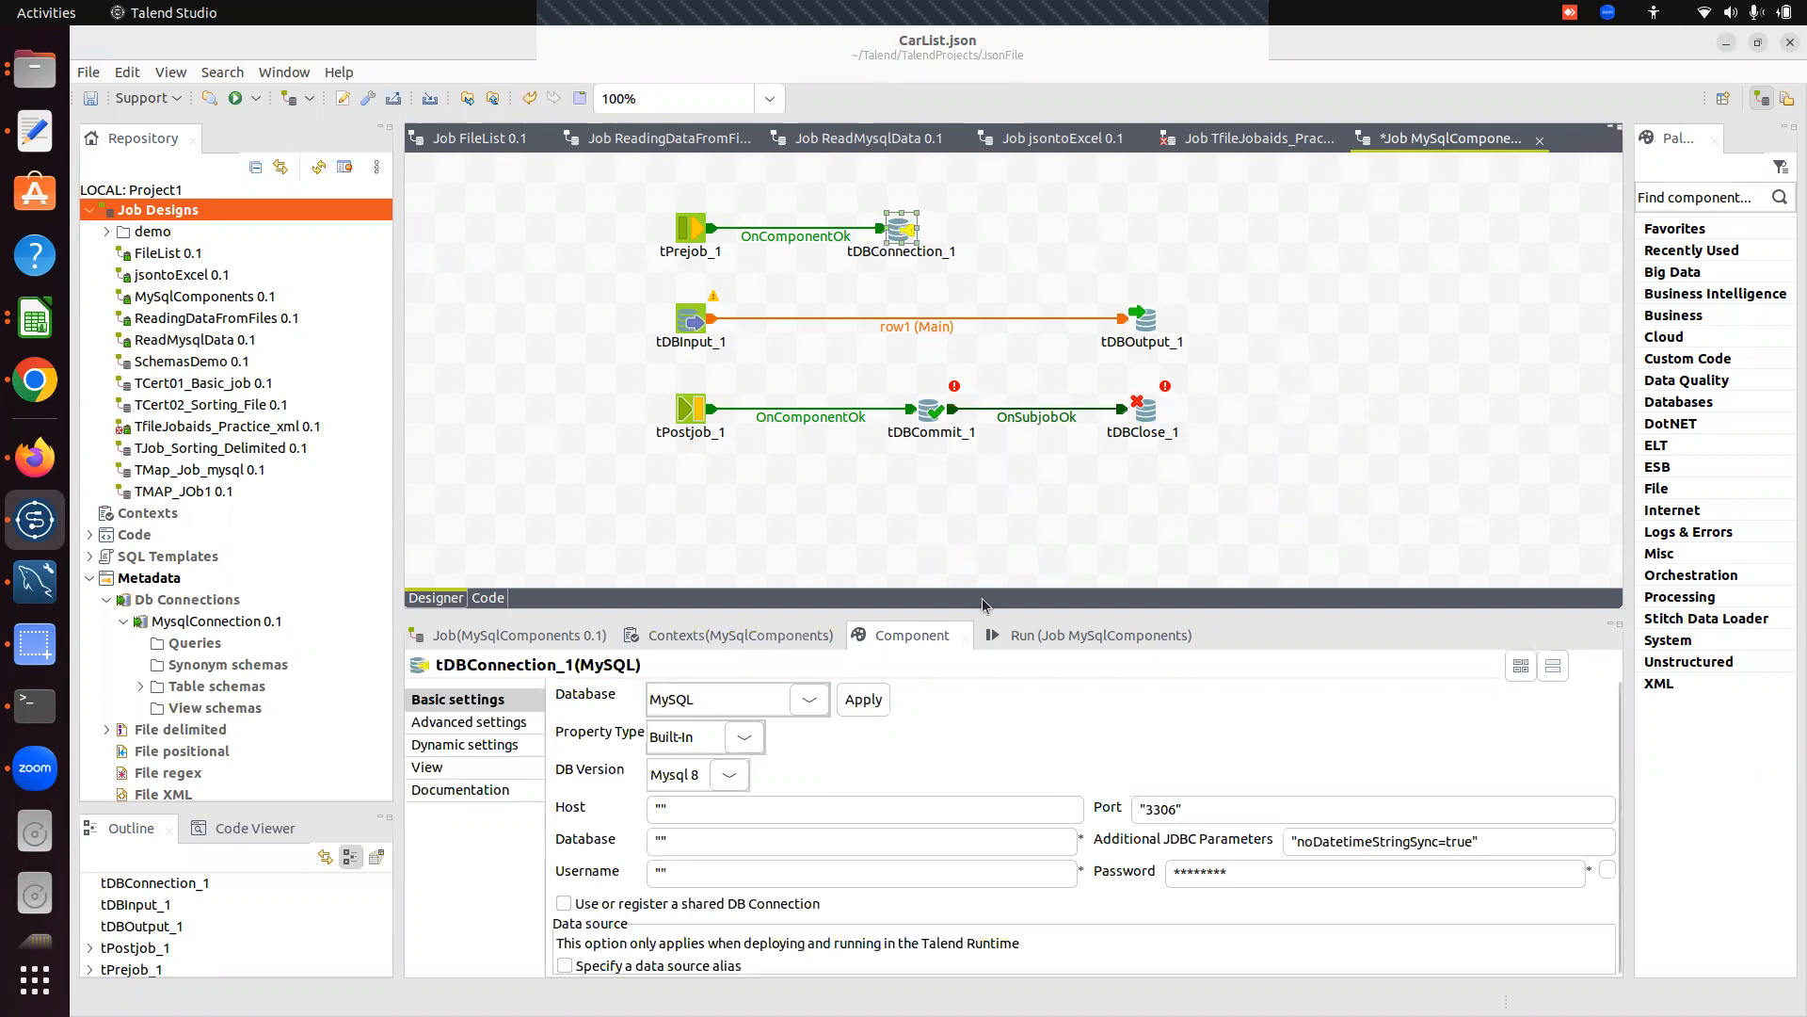
left_click_drag(985, 612, 985, 504)
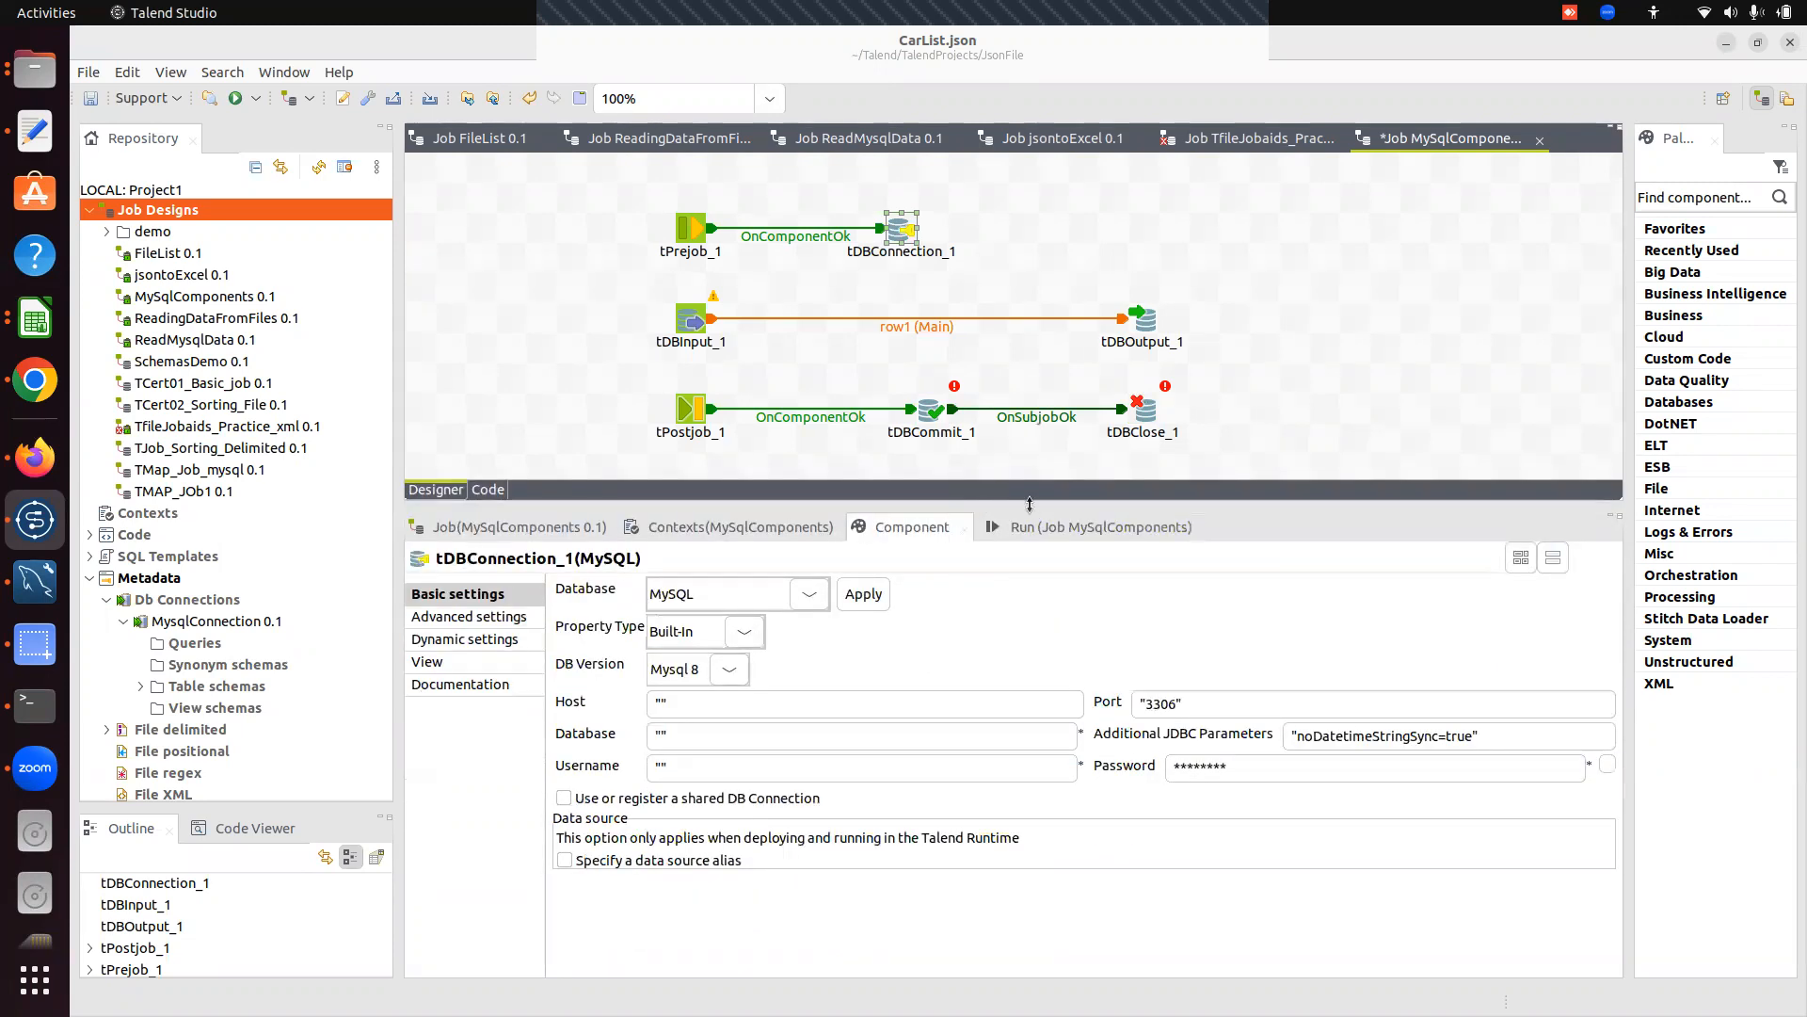
left_click_drag(1029, 504, 1030, 558)
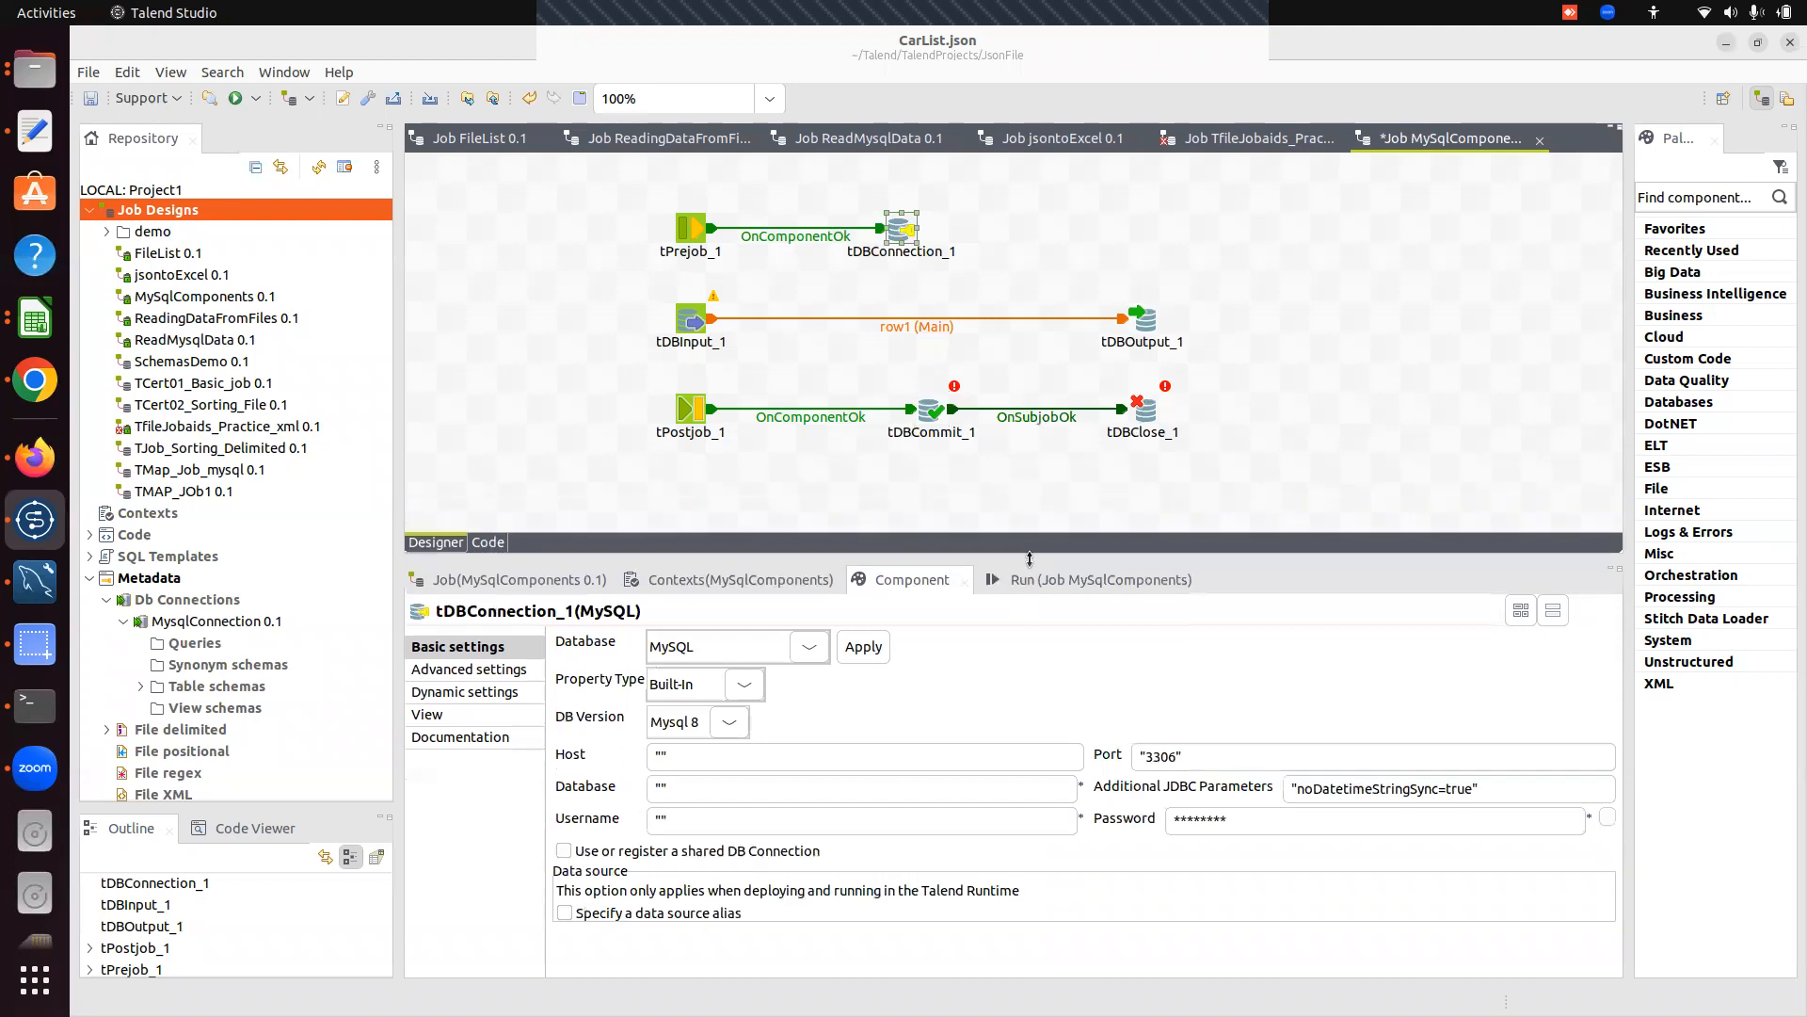
Open the MysqlConnection metadata for editing and review its server, port, login and database parameters.
left_click(172, 606)
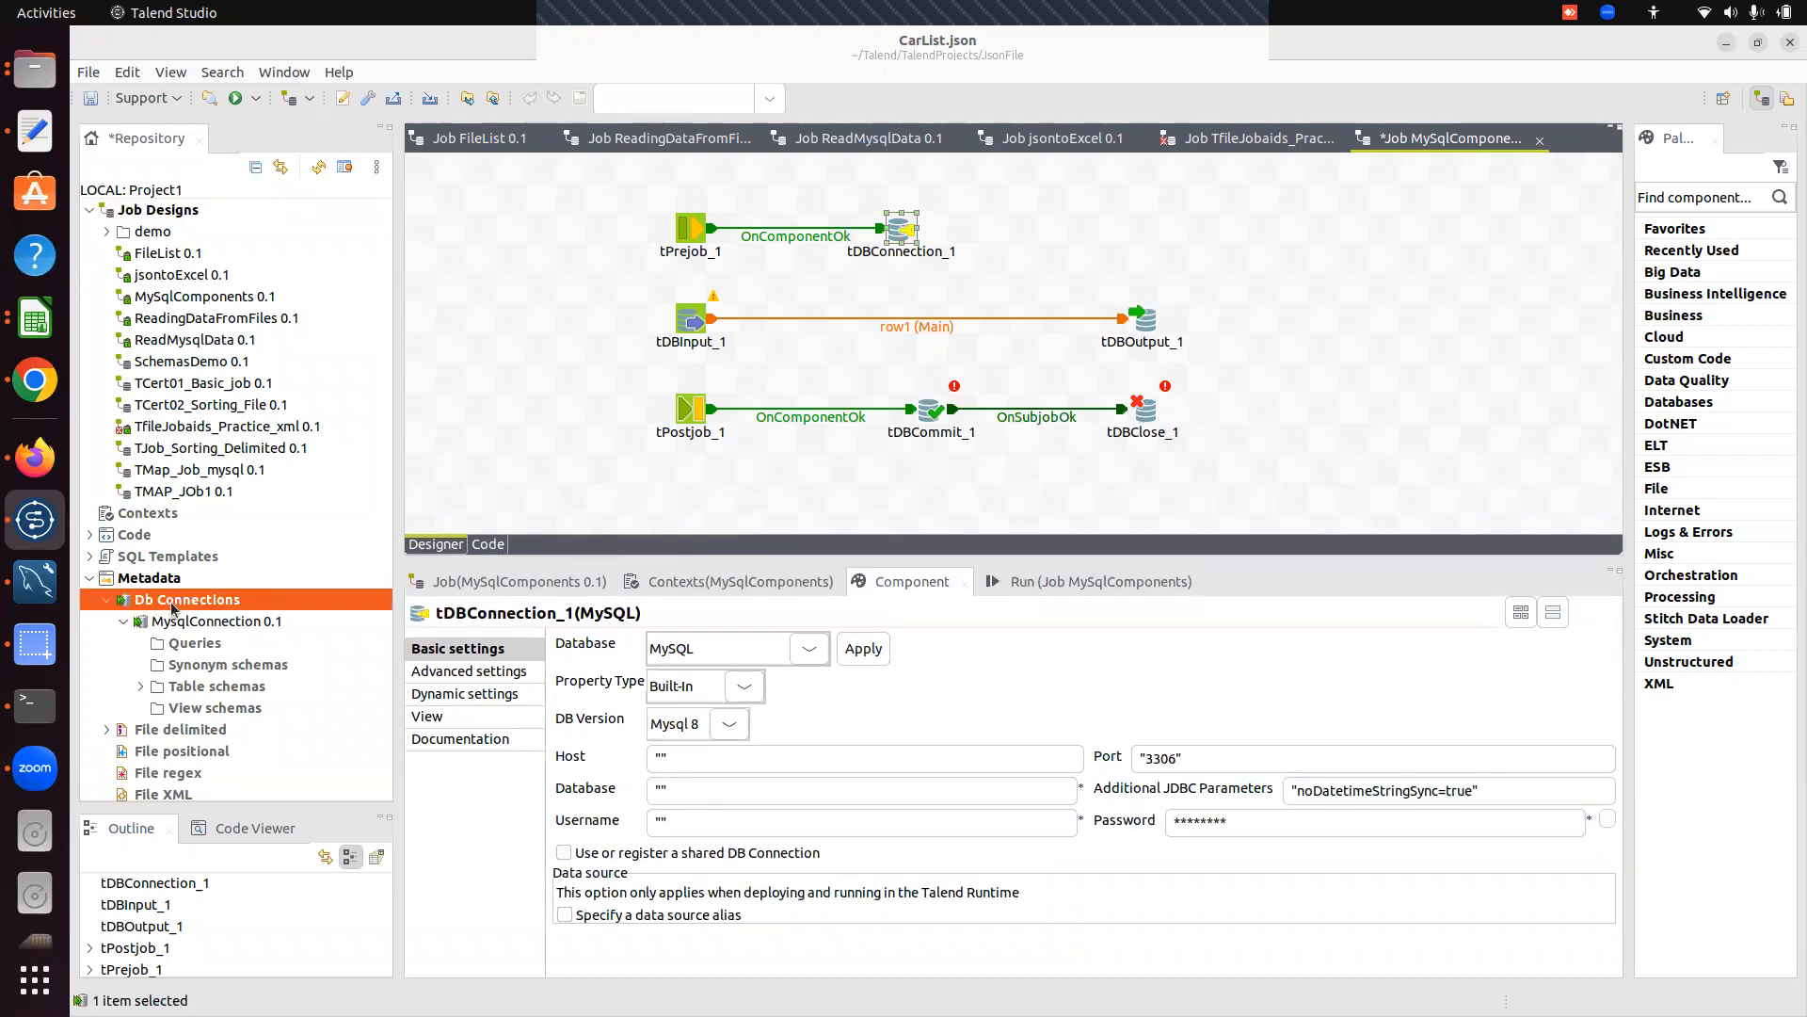
right_click(172, 608)
left_click(276, 527)
right_click(201, 629)
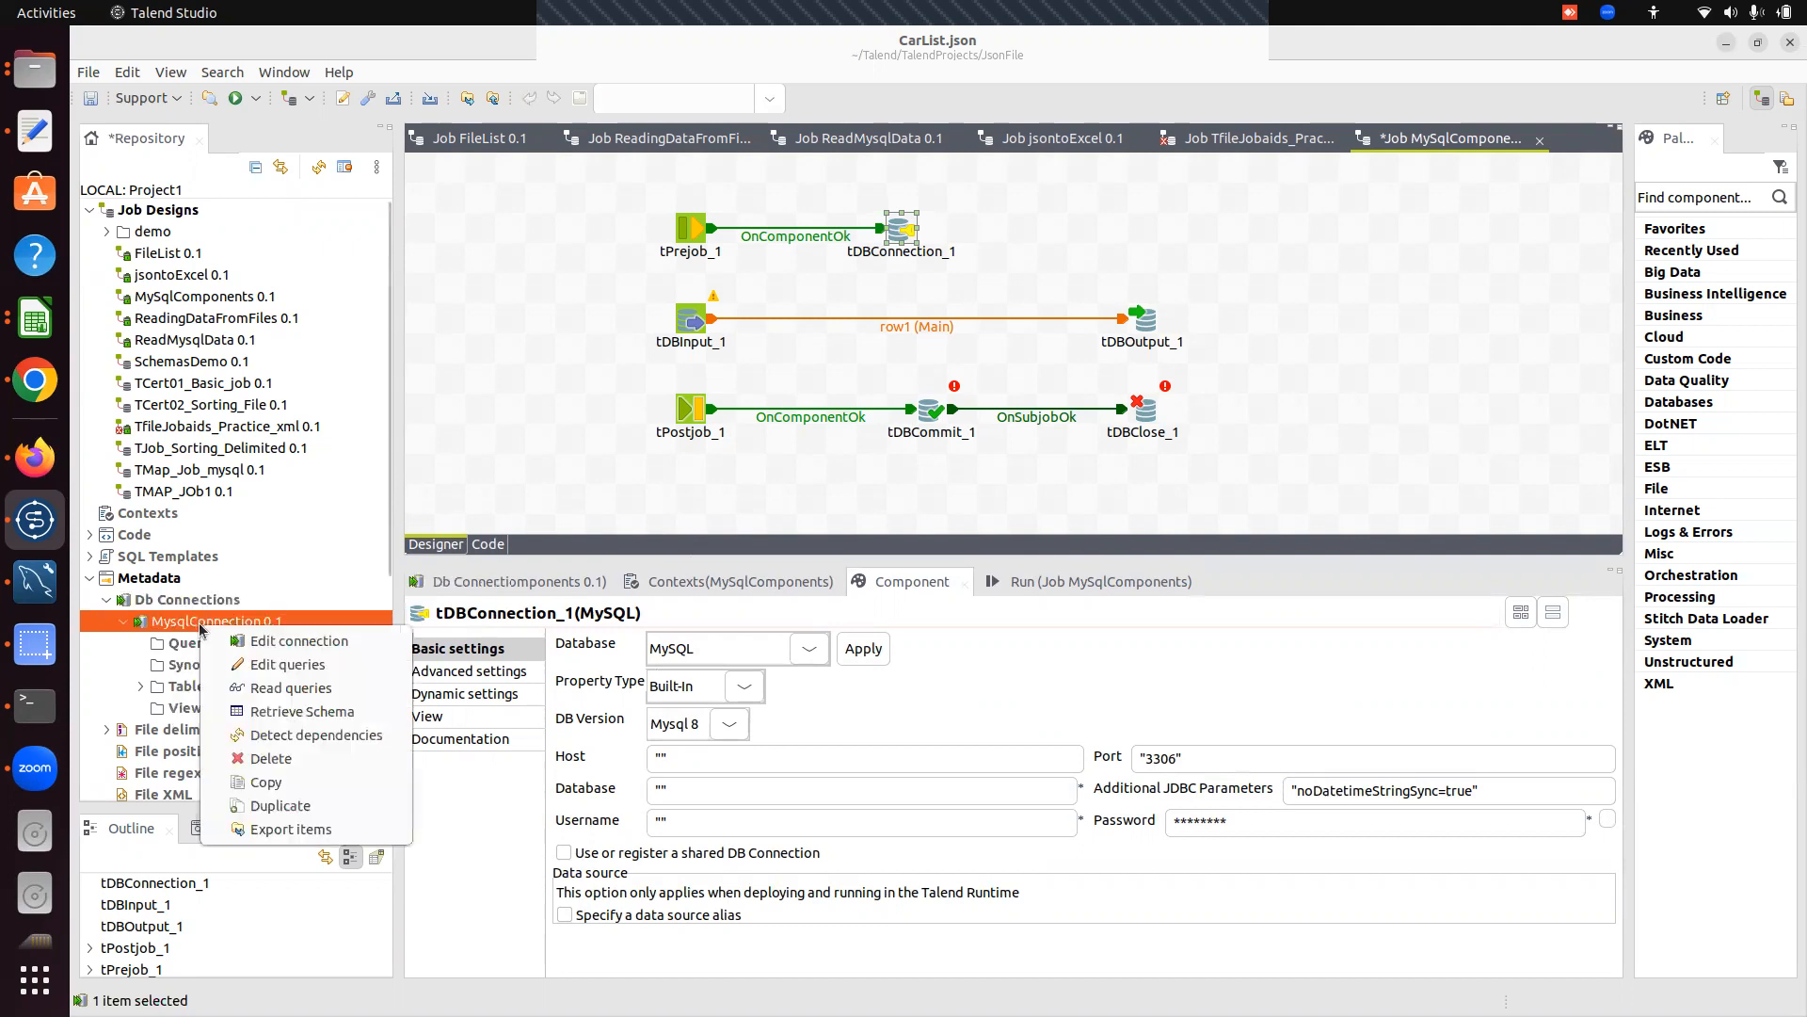
left_click(304, 643)
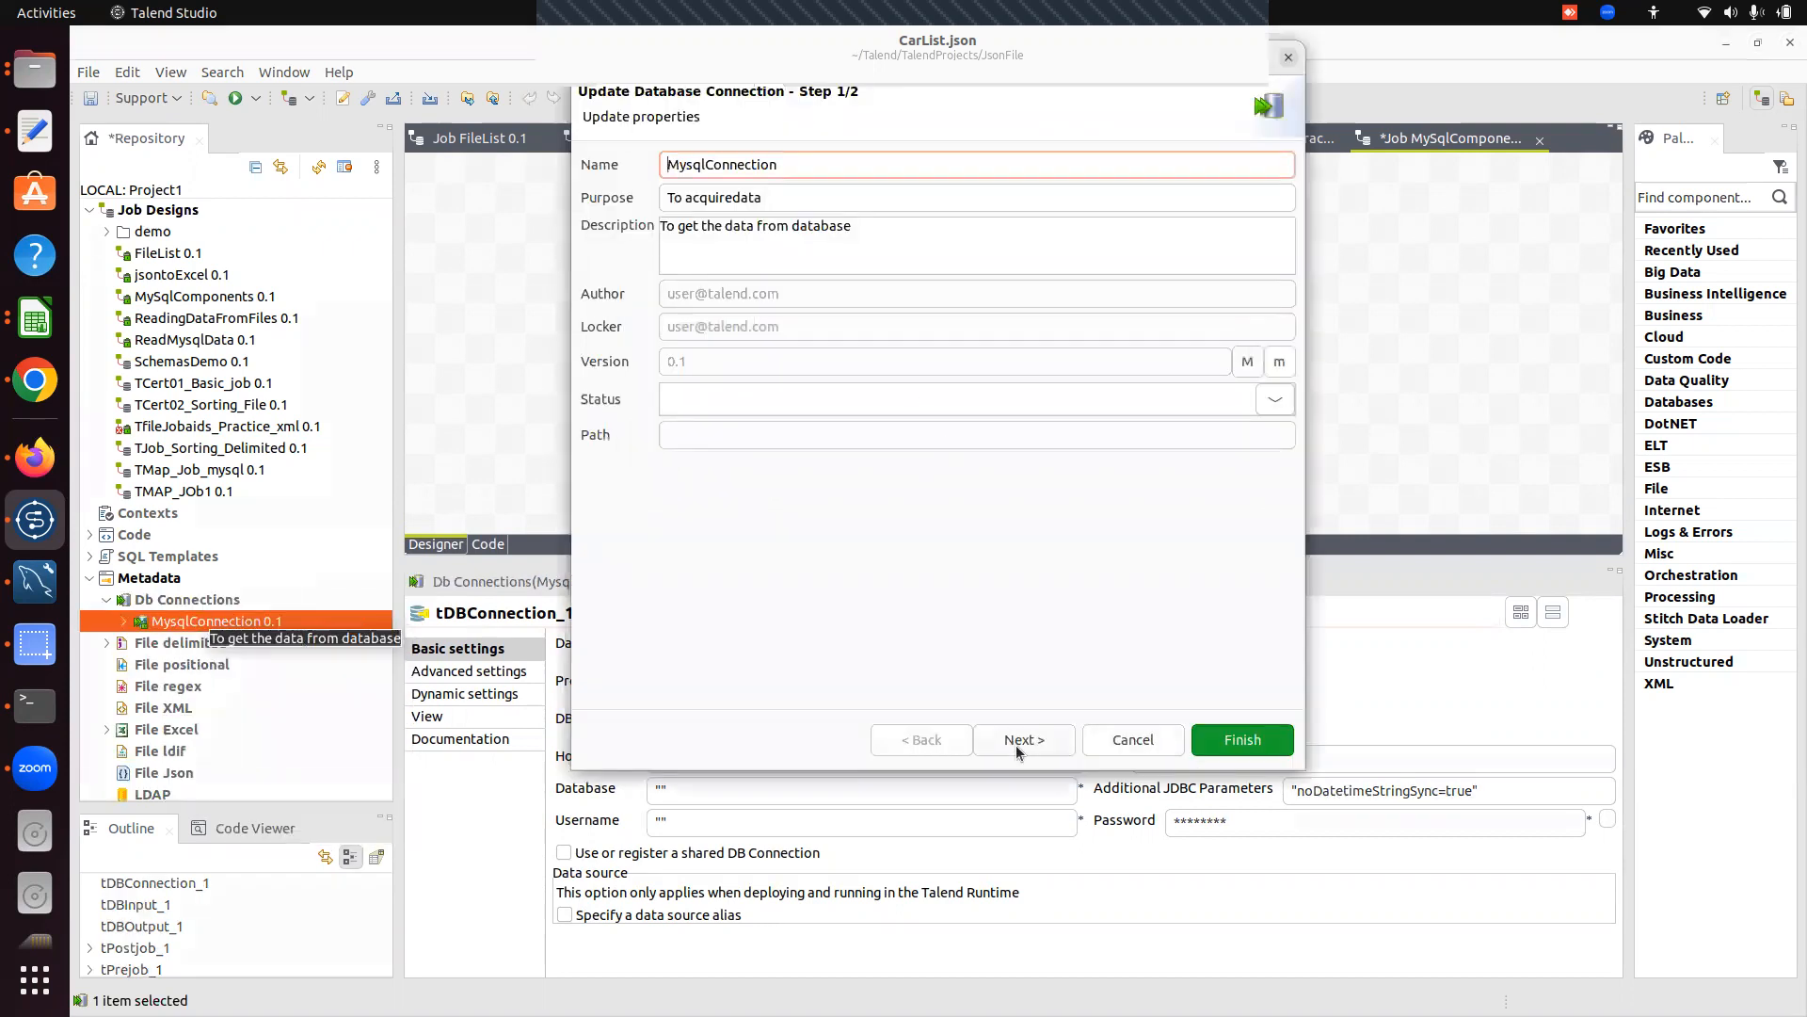
left_click(1019, 741)
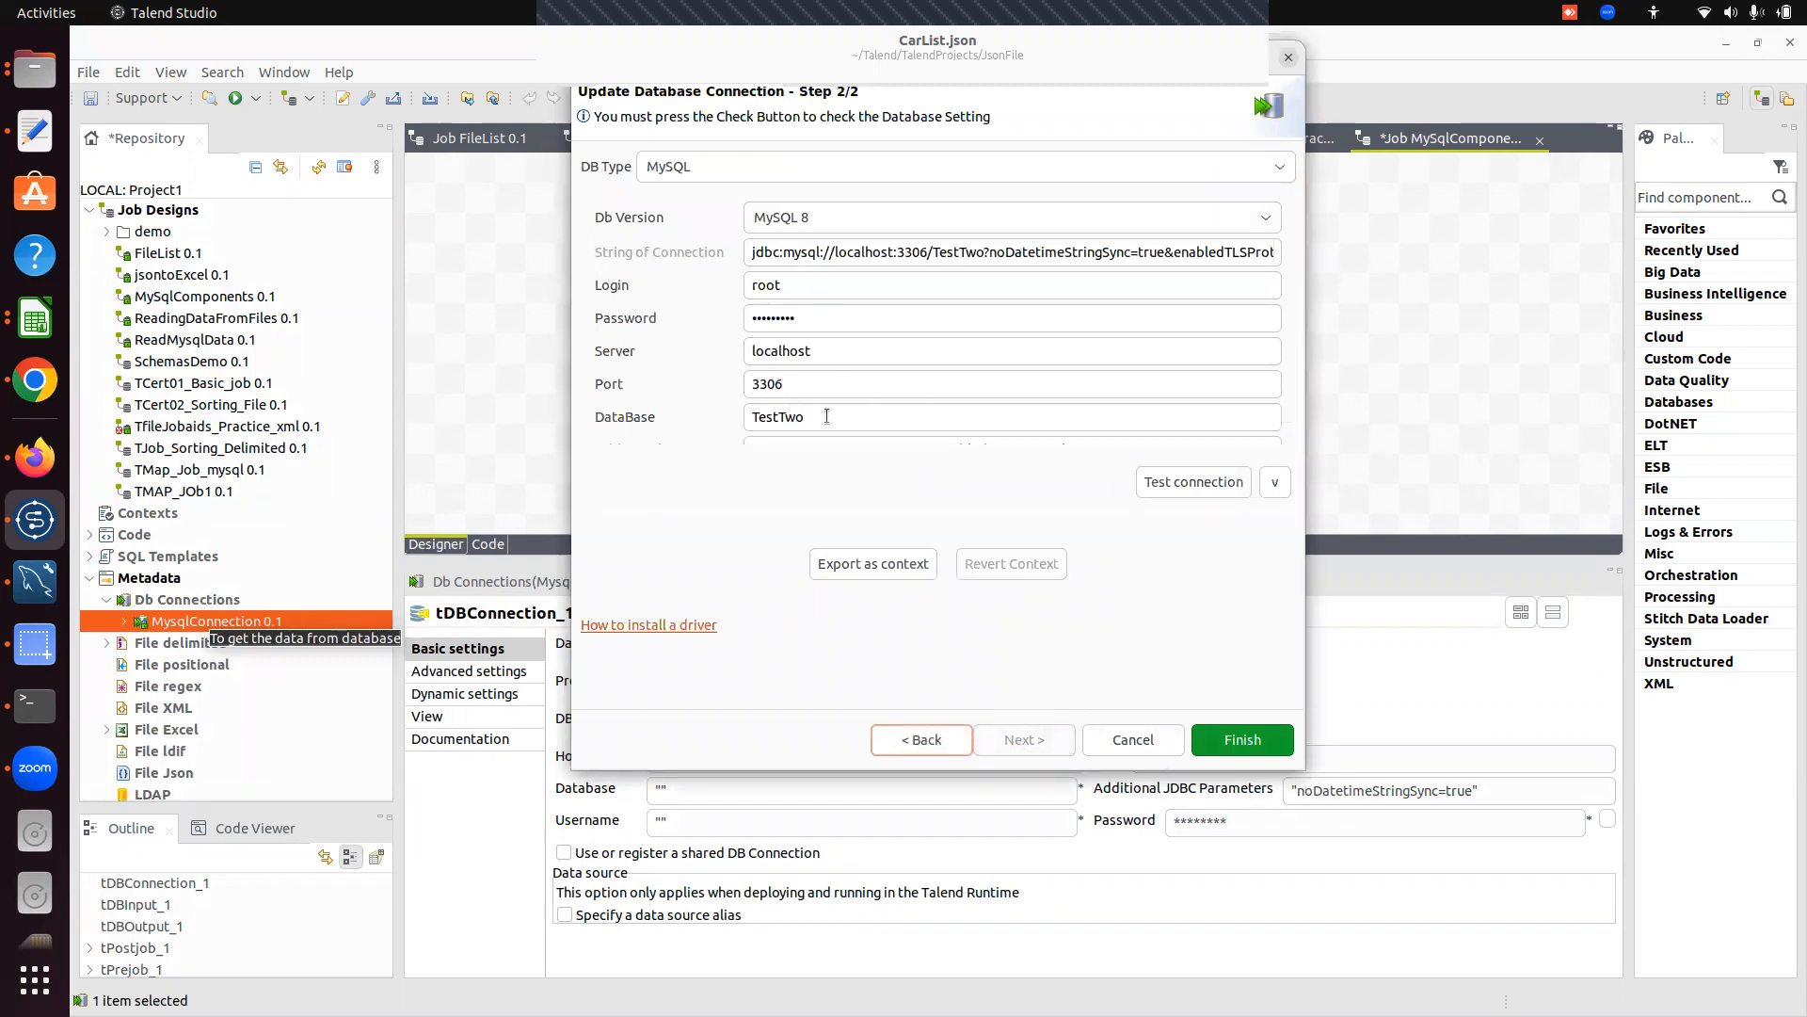
left_click(729, 441)
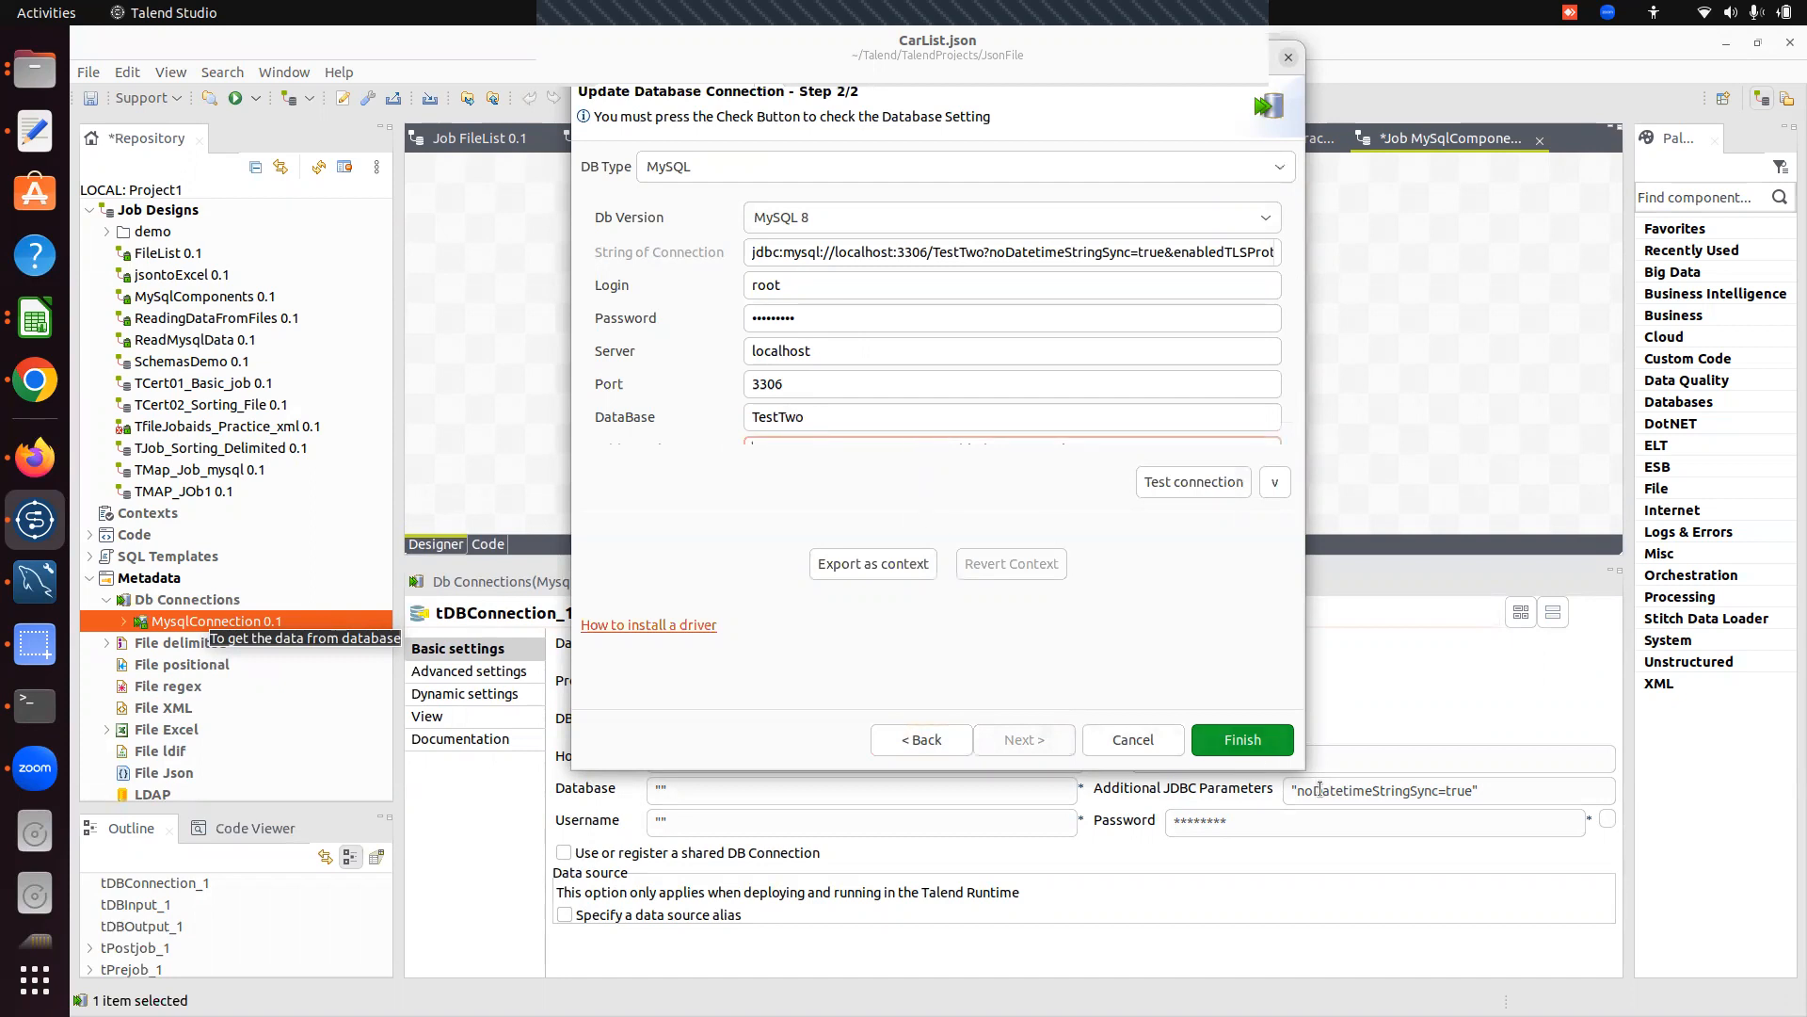
Finish the MysqlConnection update, propagate the modifications to all jobs, and clear the selection on the job canvas.
left_click(1244, 748)
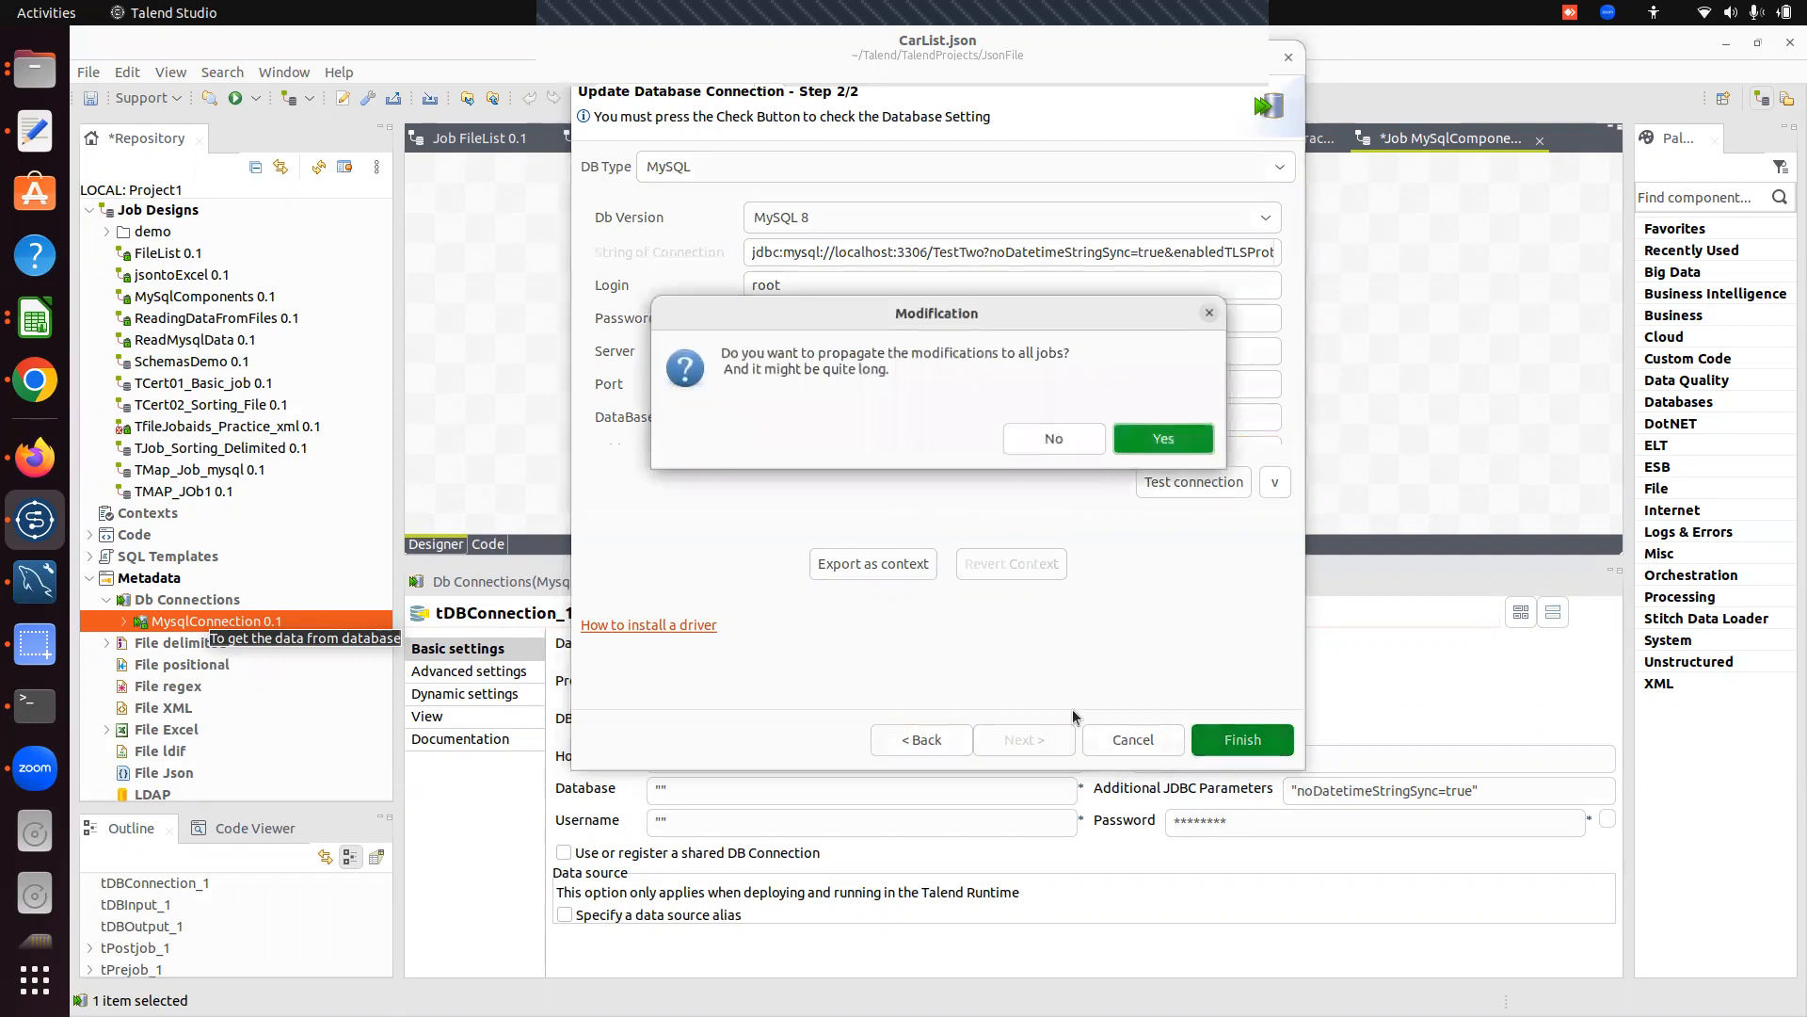
left_click(1159, 448)
left_click(1164, 444)
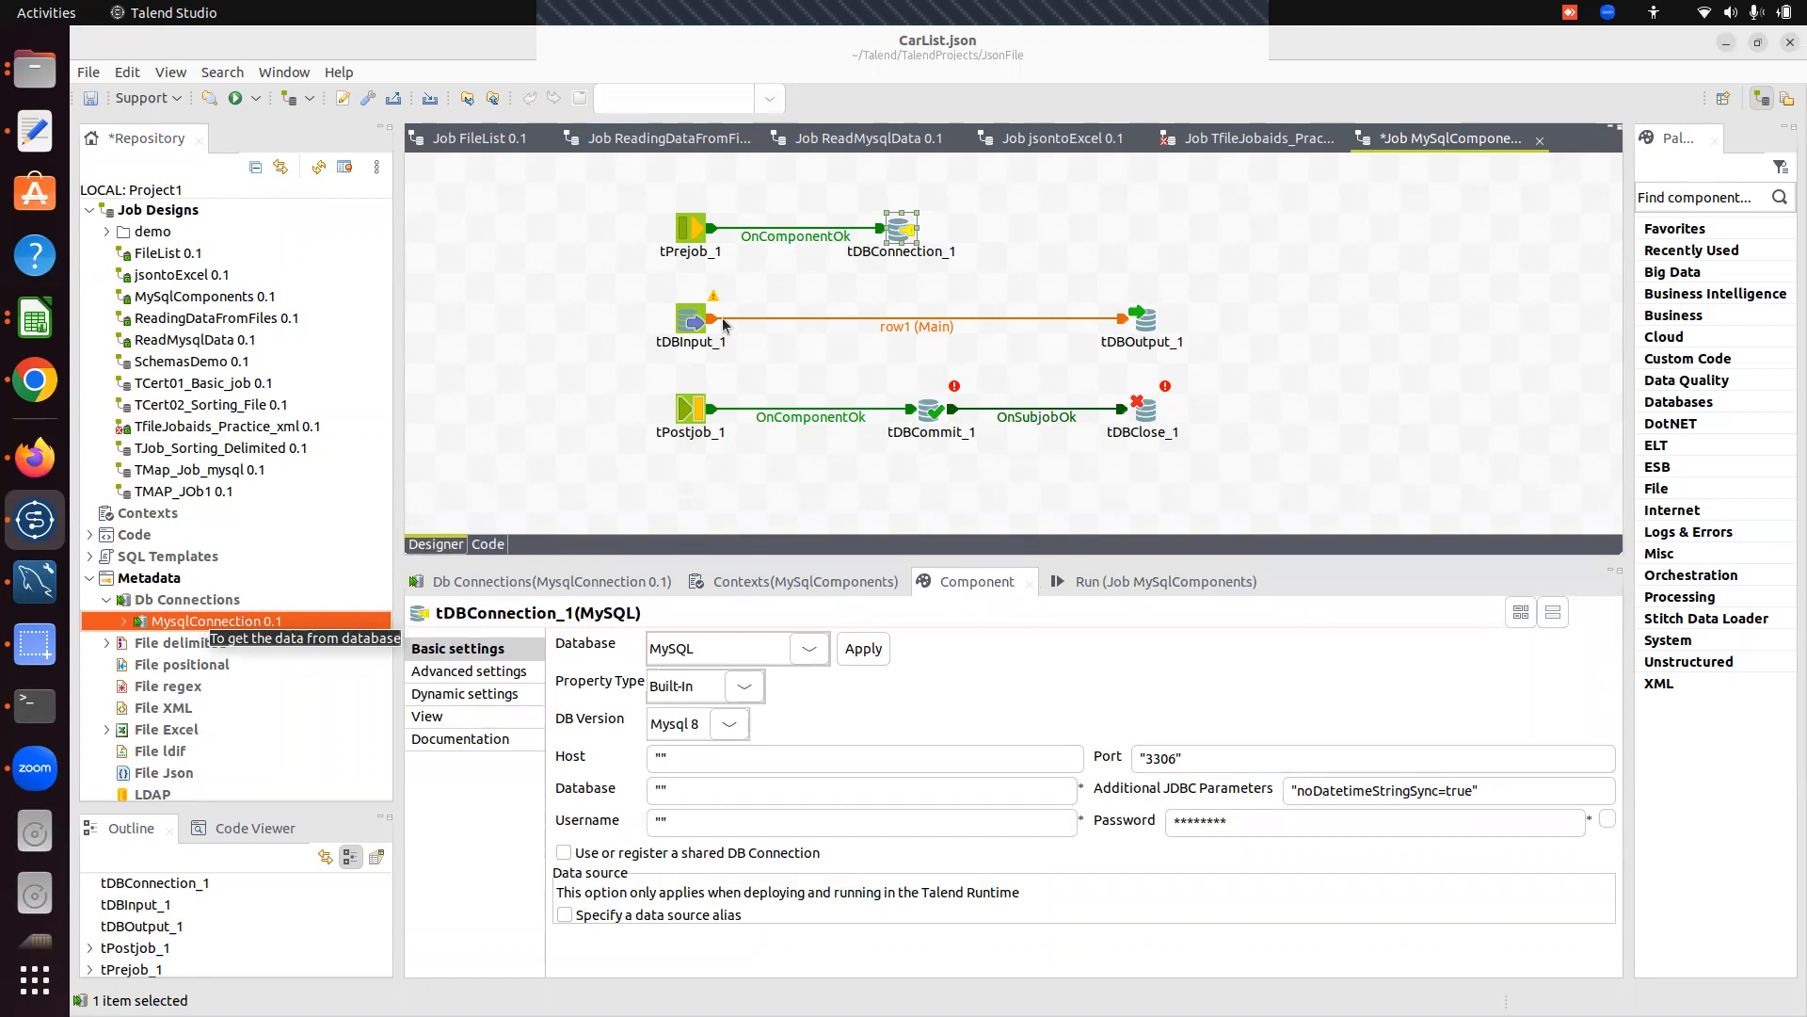
left_click(724, 325)
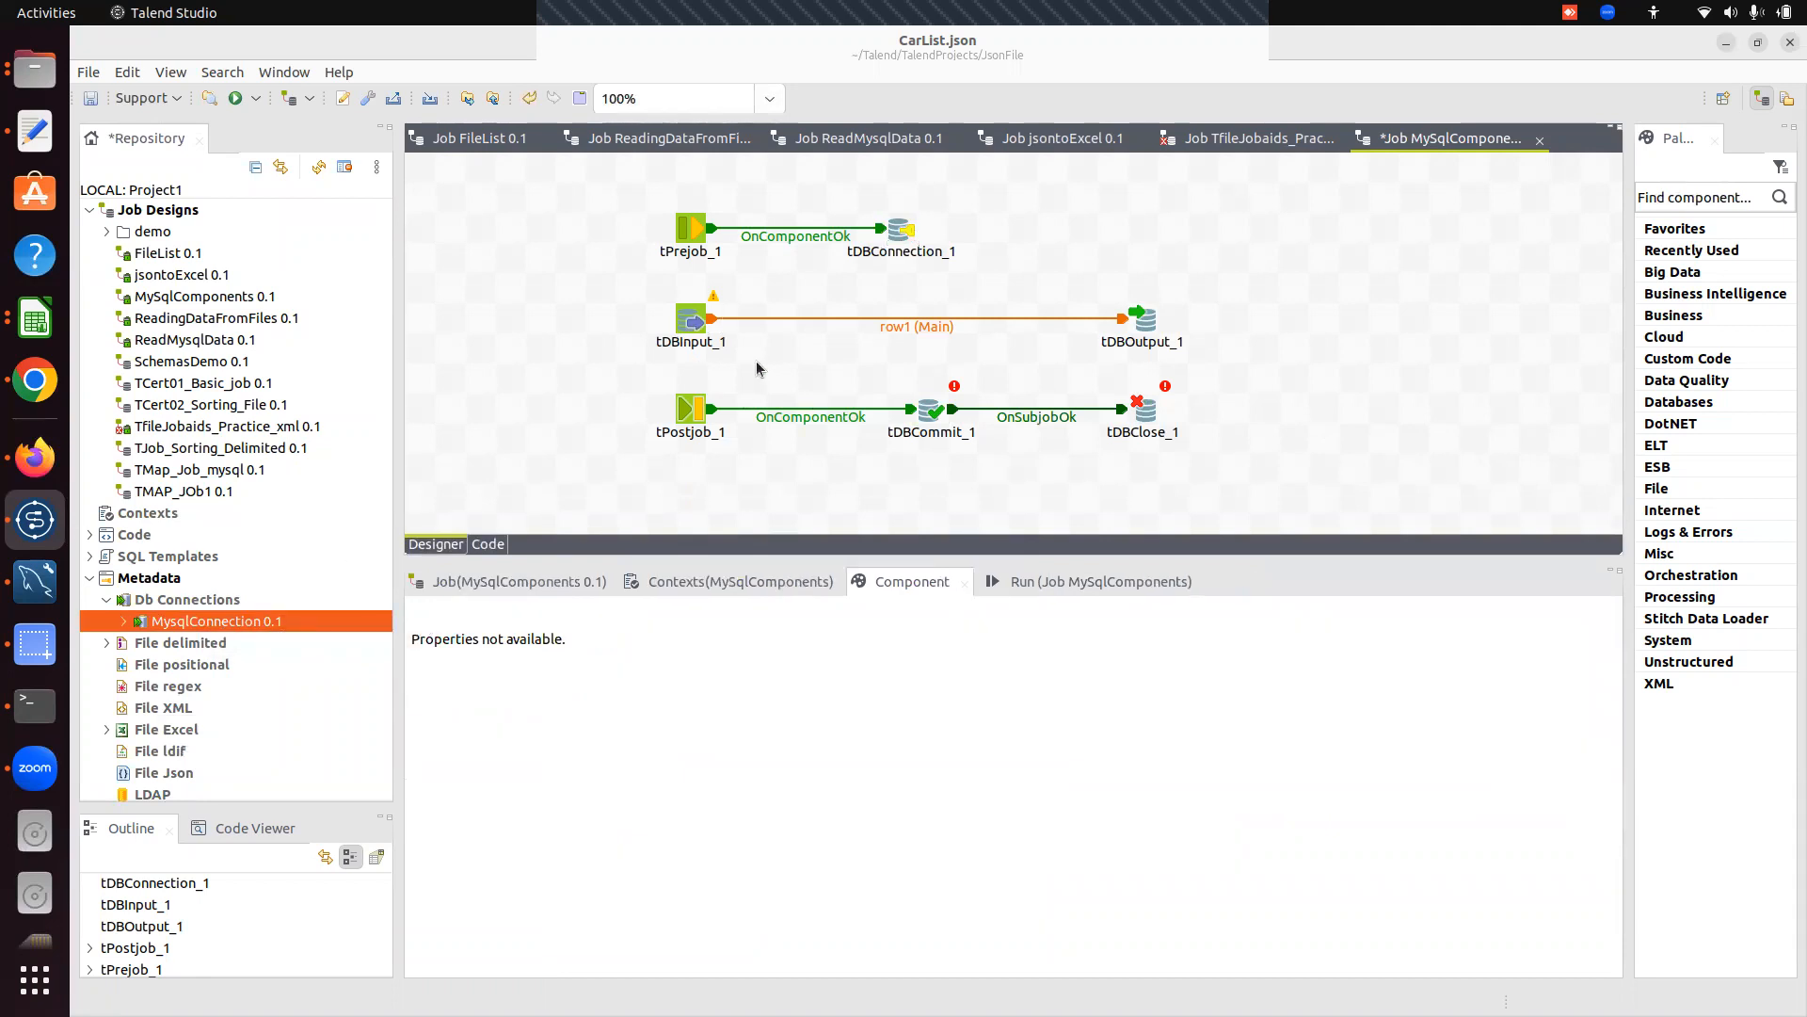
Examine the table schemas of MysqlConnection and the TestTwo tables available for schema retrieval, leaving the schema selection unchanged.
left_click(126, 623)
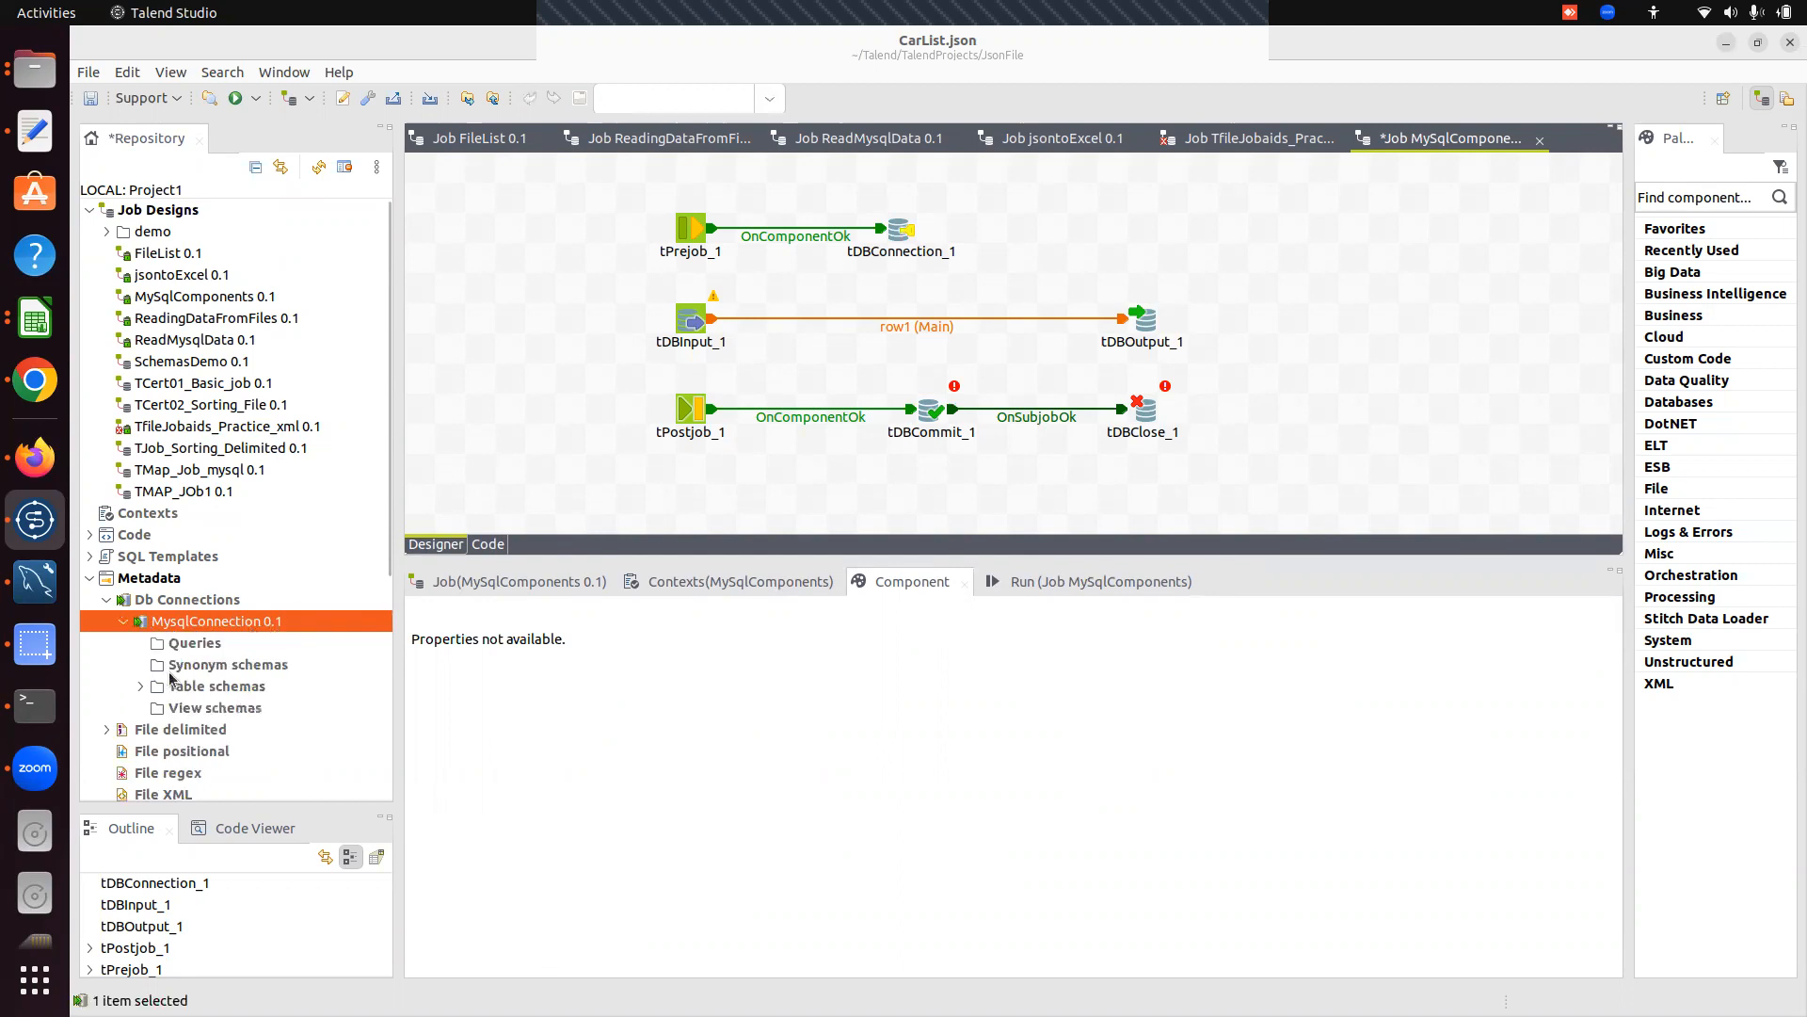
left_click(140, 688)
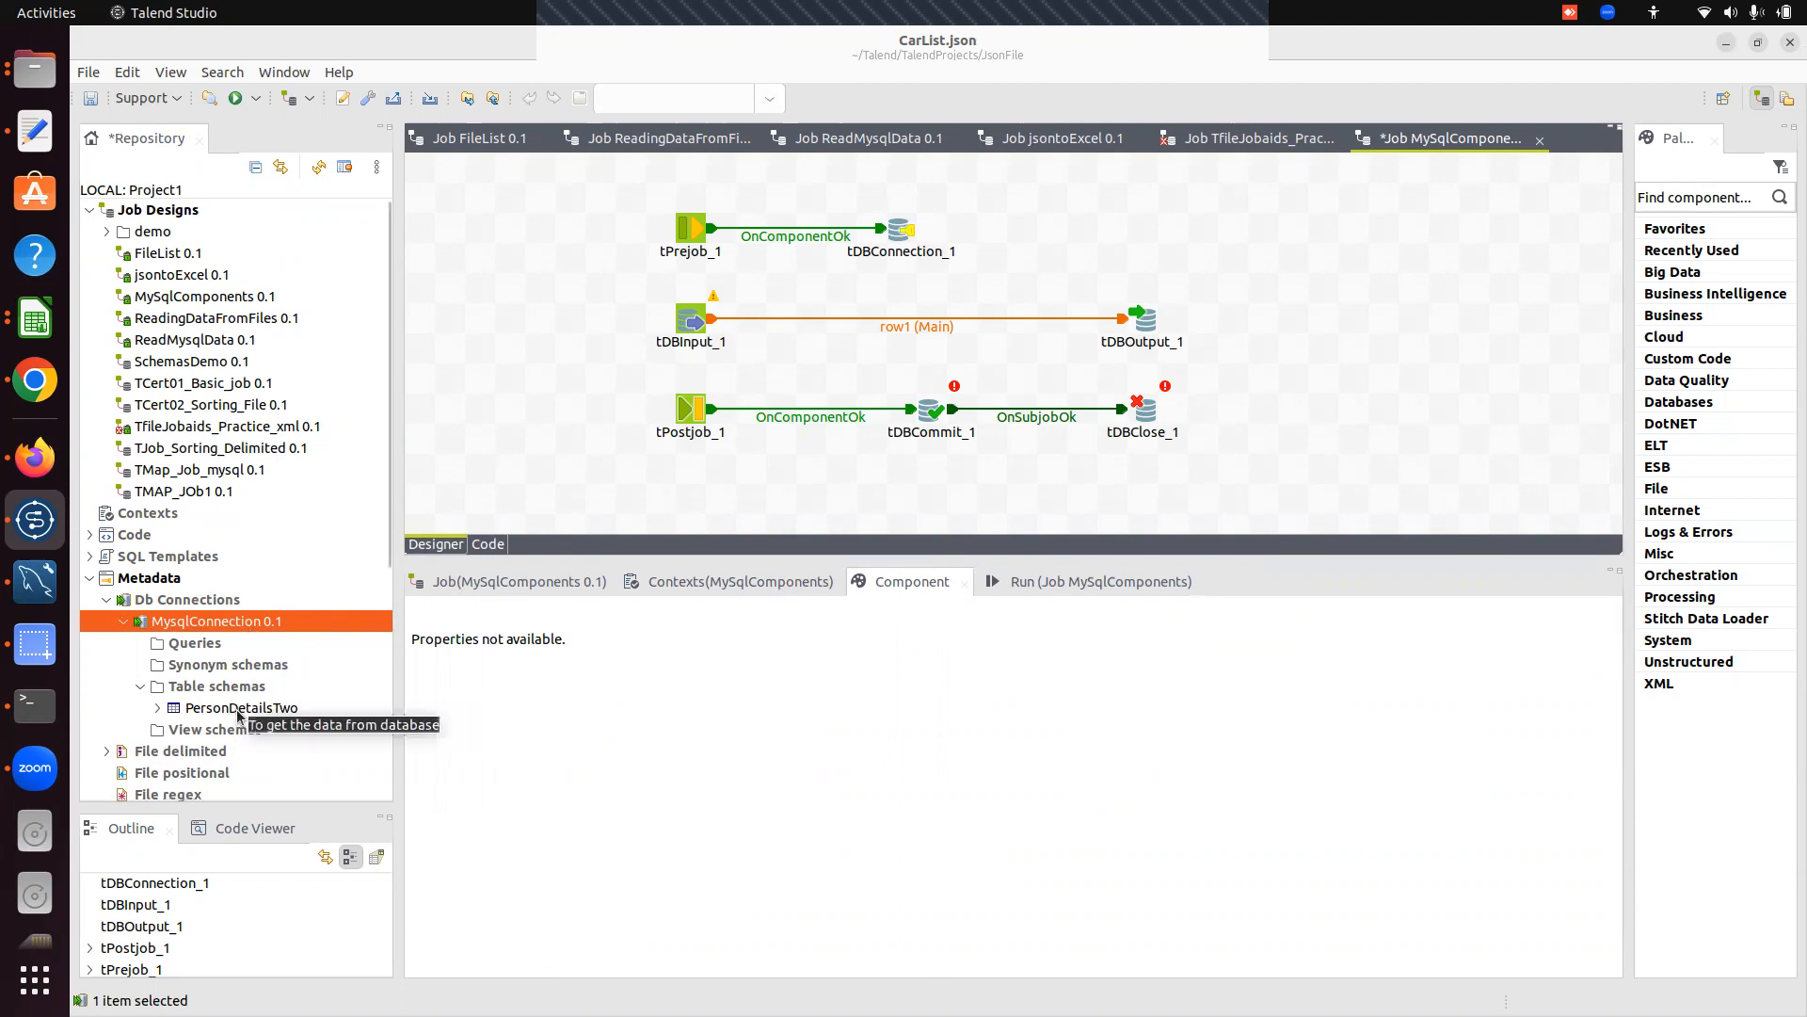
right_click(205, 625)
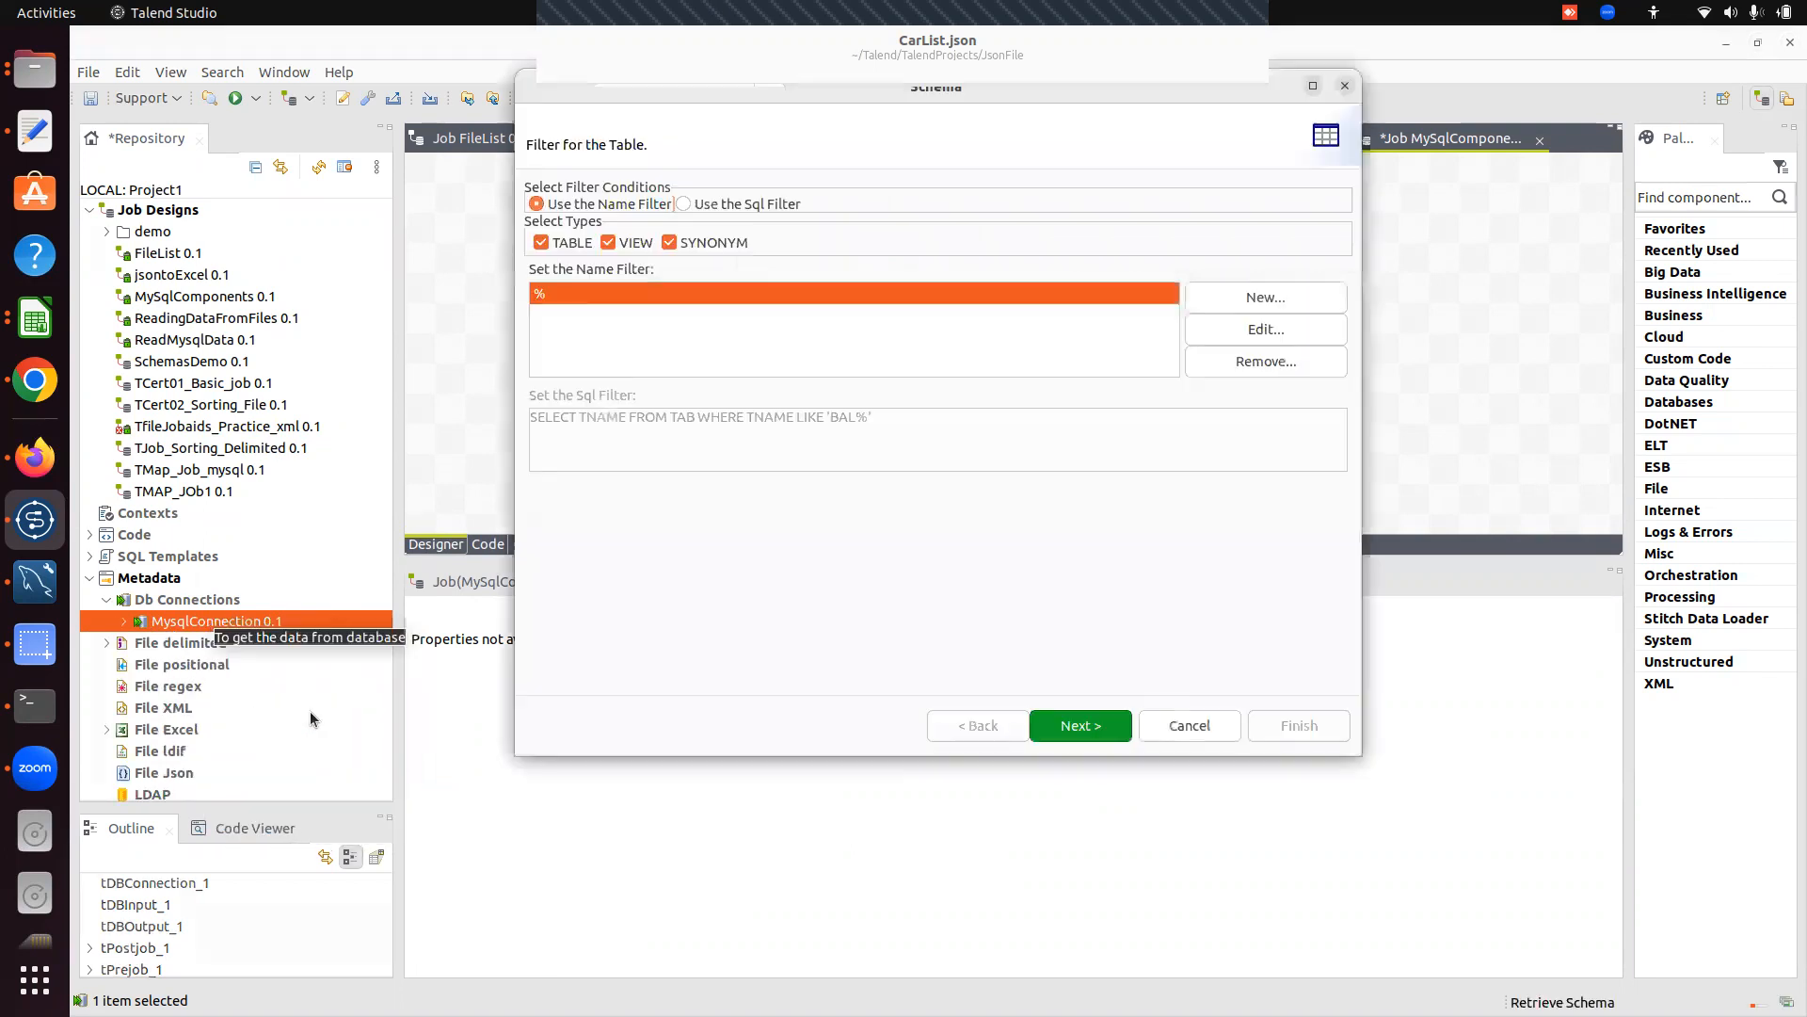
left_click(1075, 727)
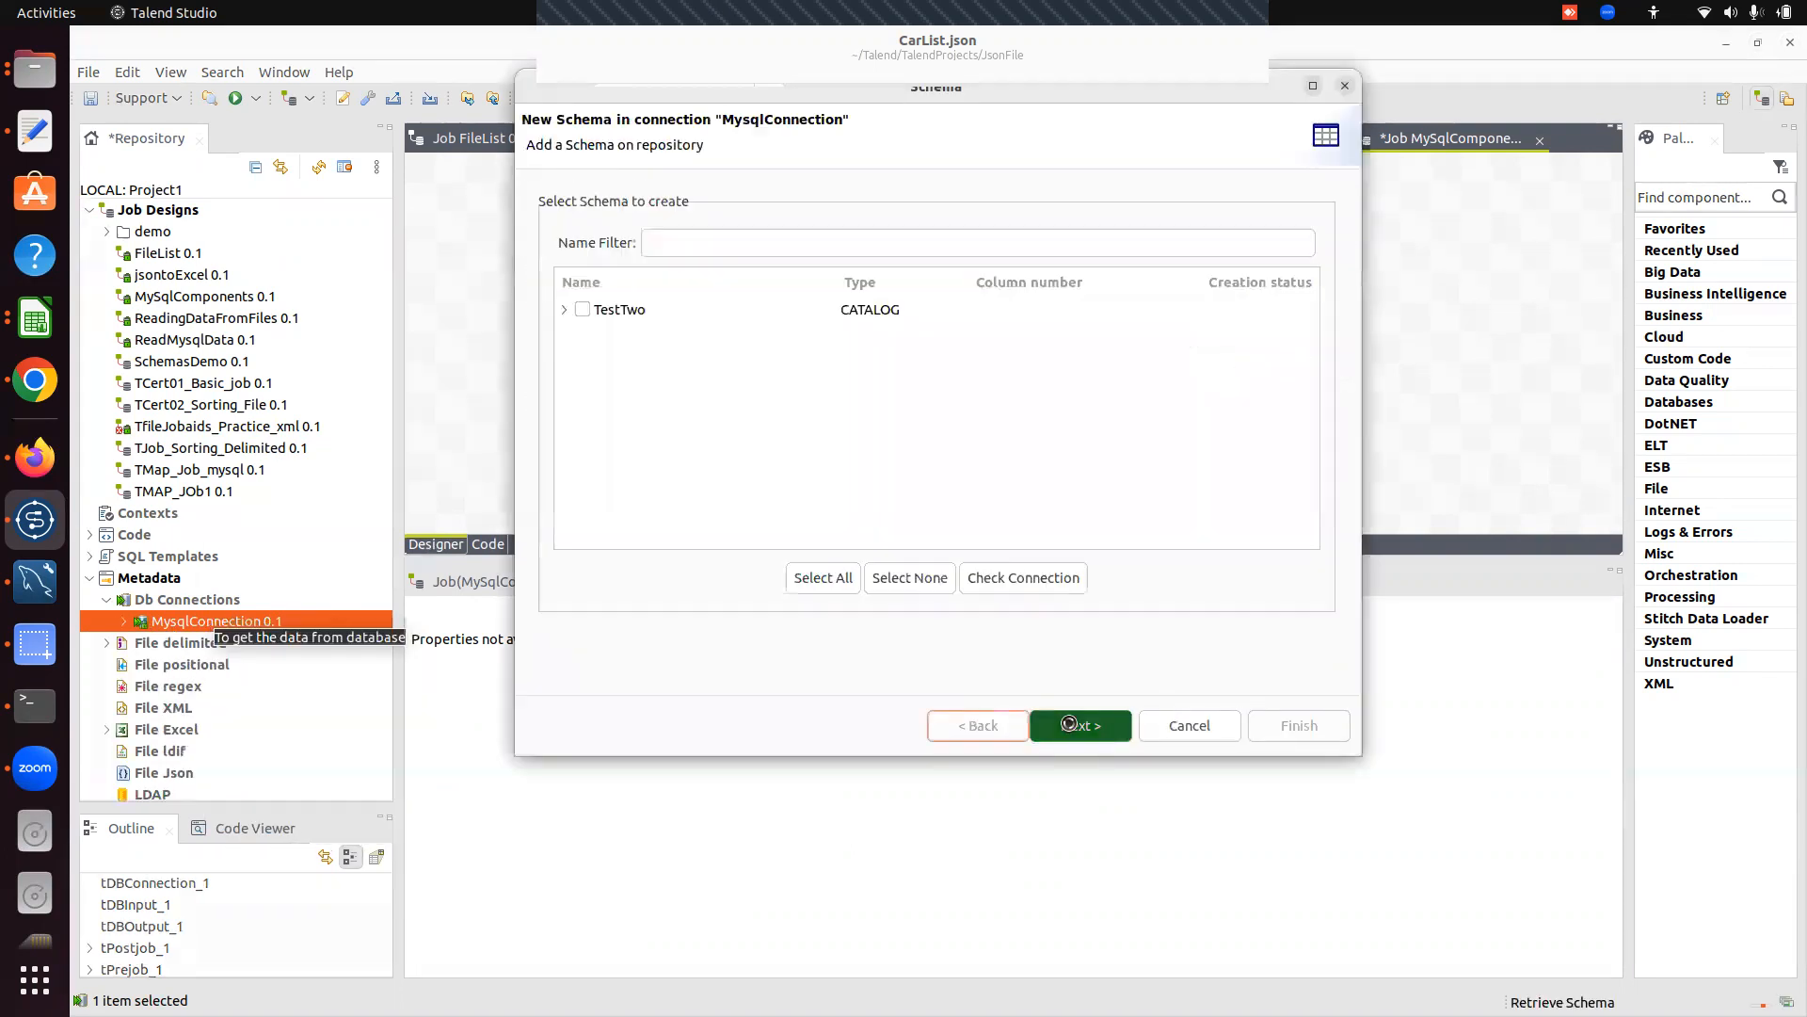
left_click(564, 310)
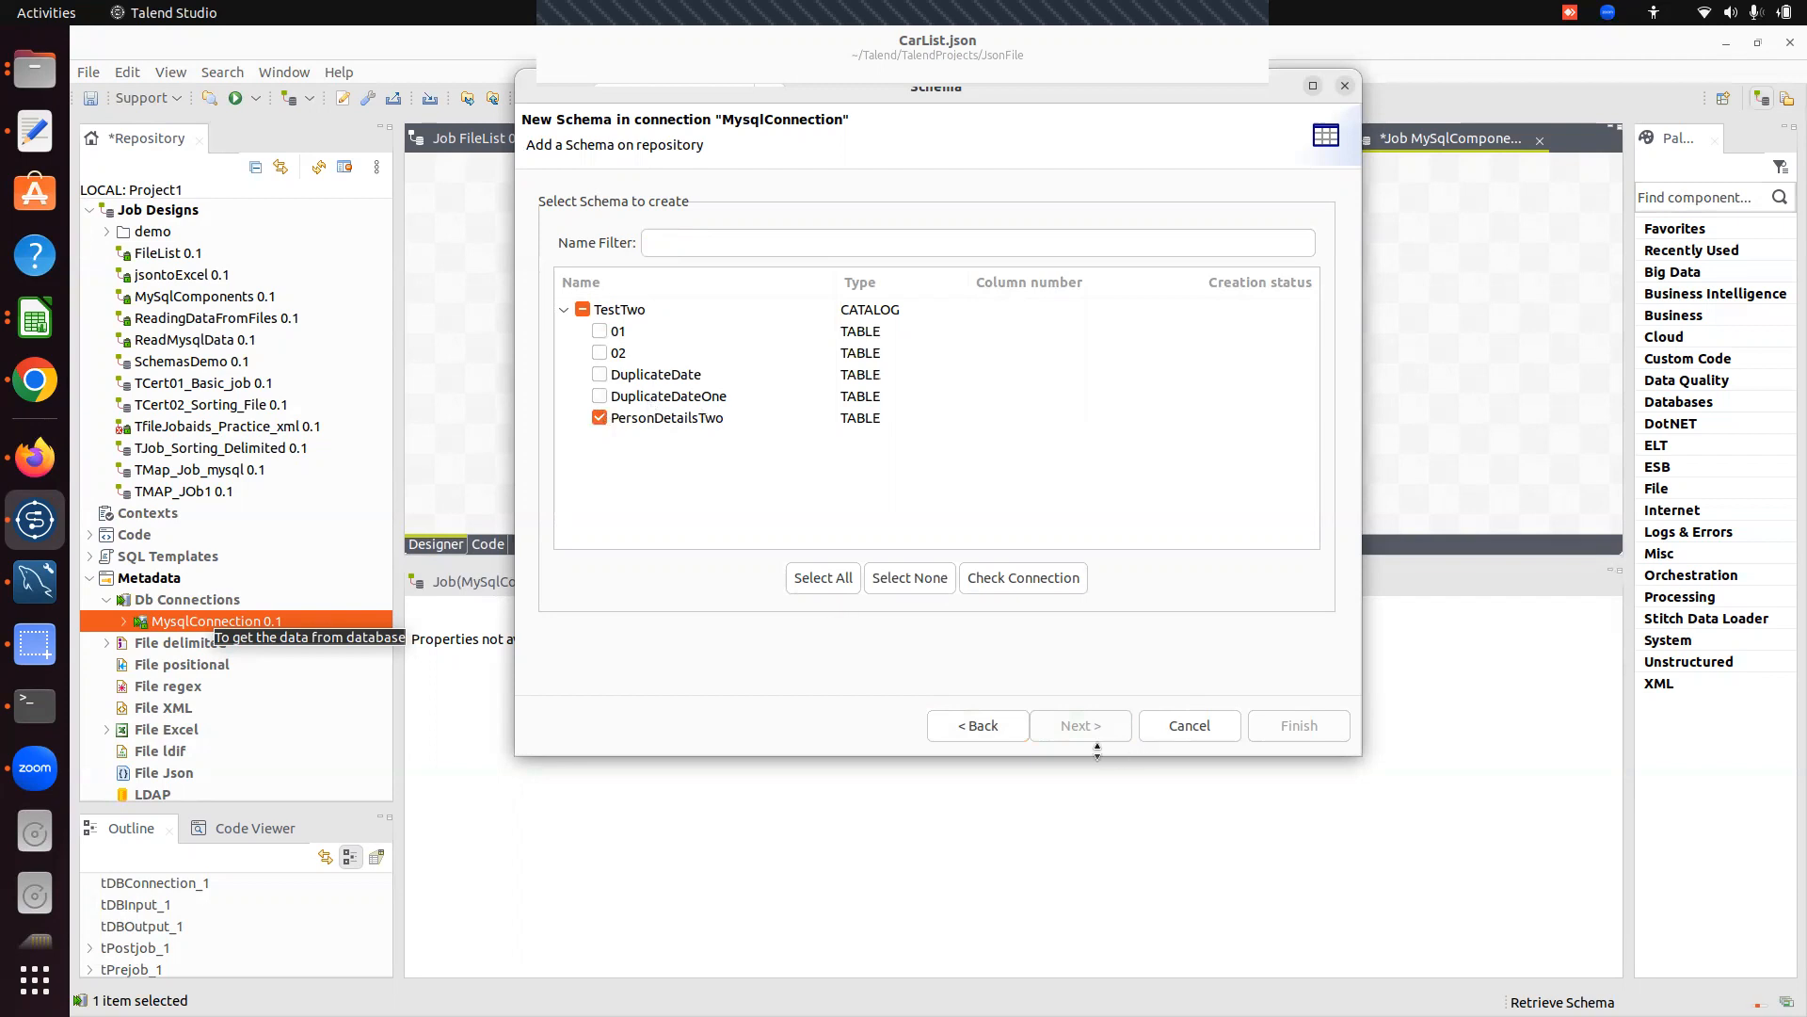
left_click(1346, 88)
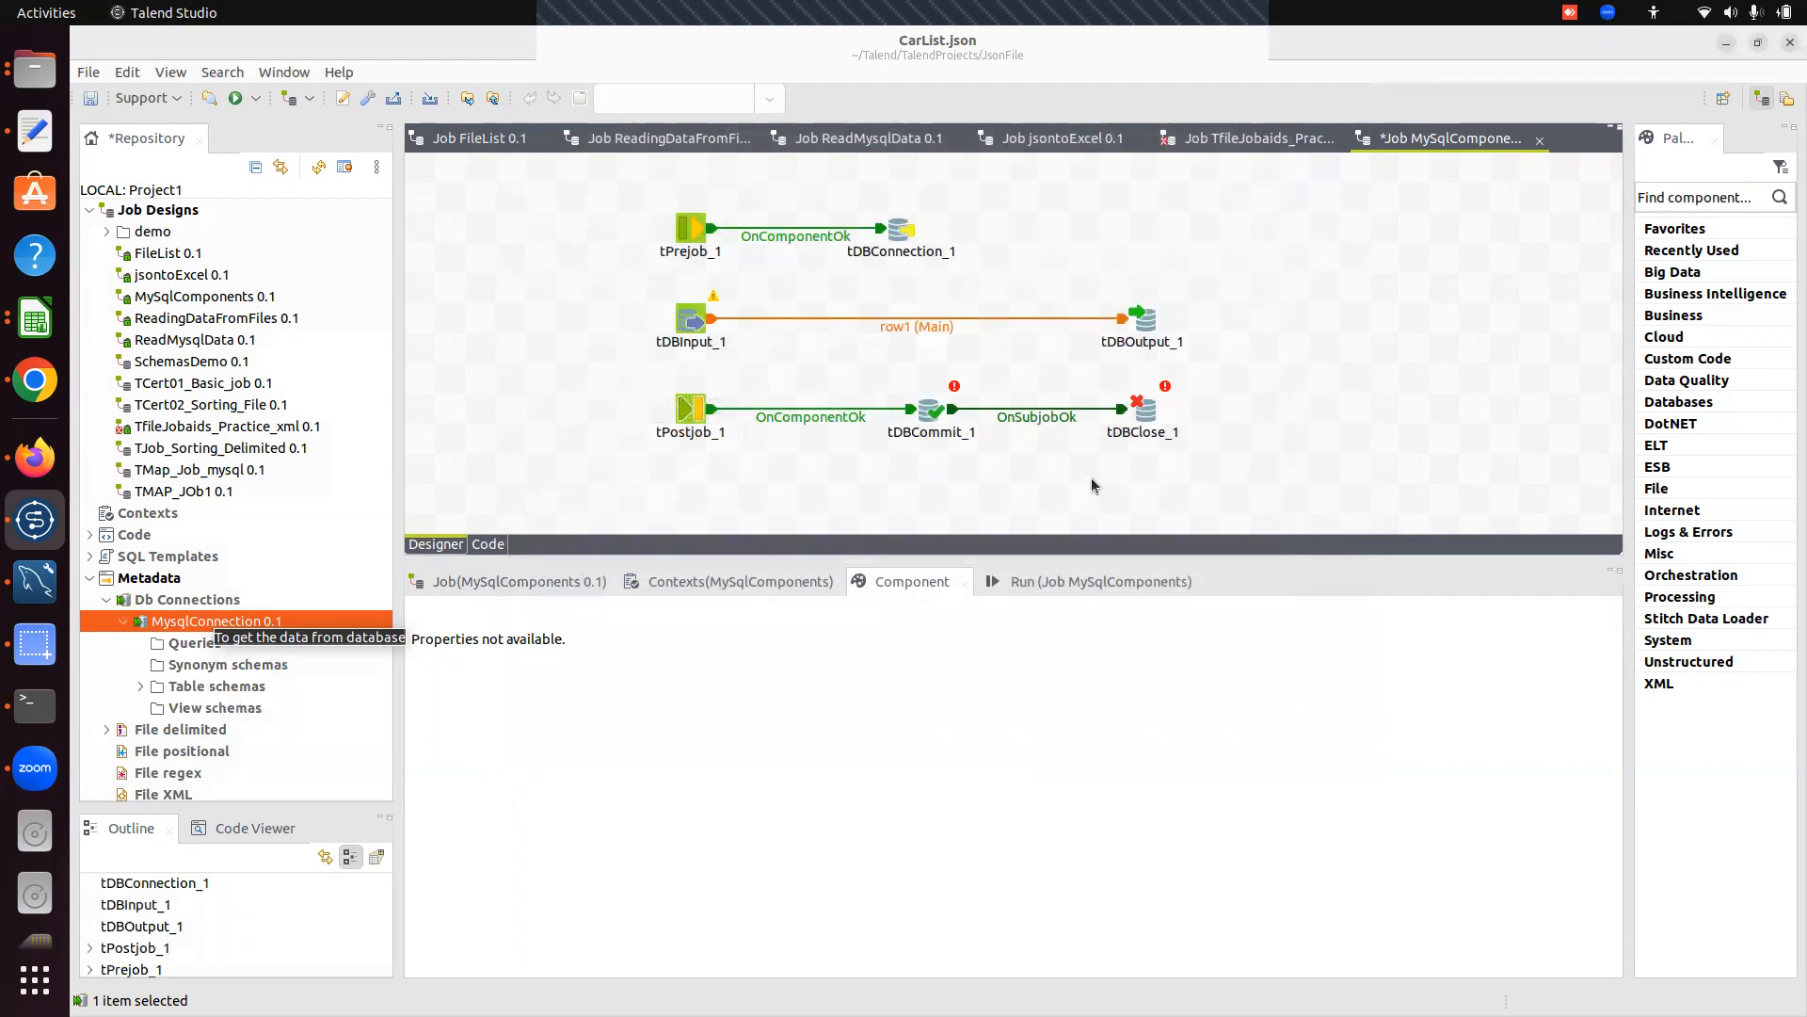
Enlarge the settings area for tDBInput_1 and set its property type to Repository.
left_click(692, 323)
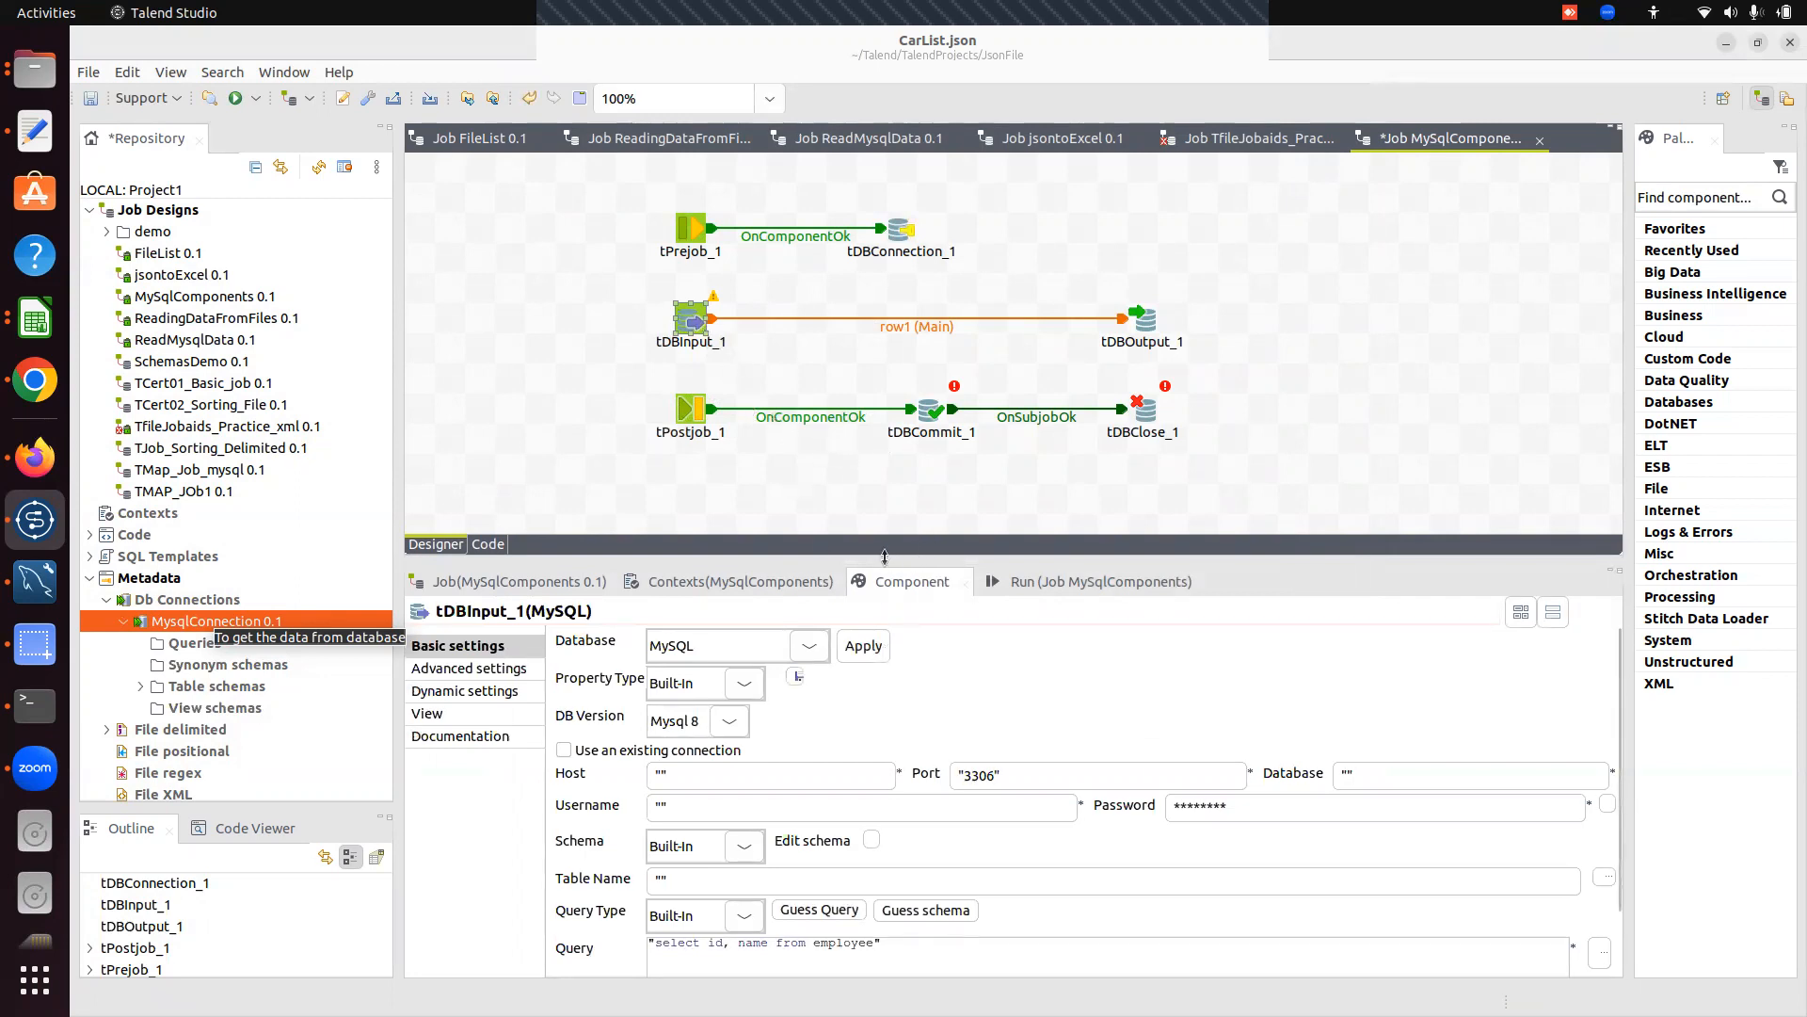
left_click_drag(882, 558, 862, 498)
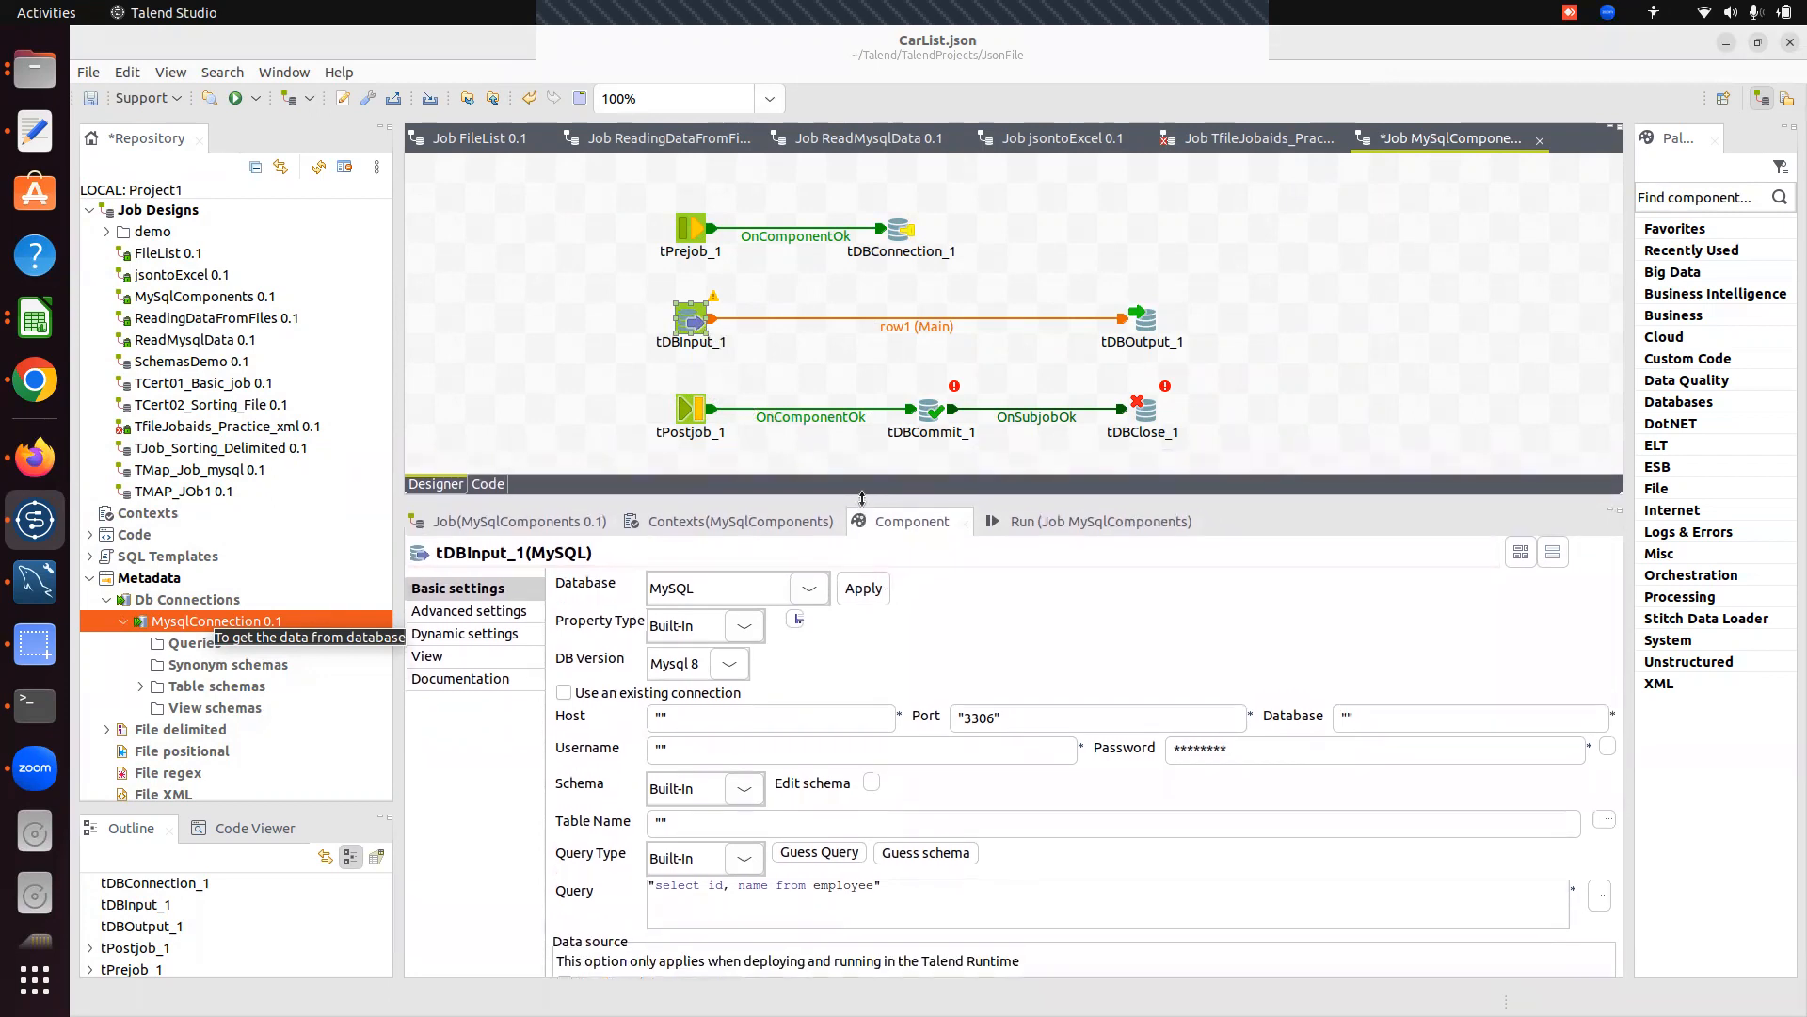
left_click(744, 626)
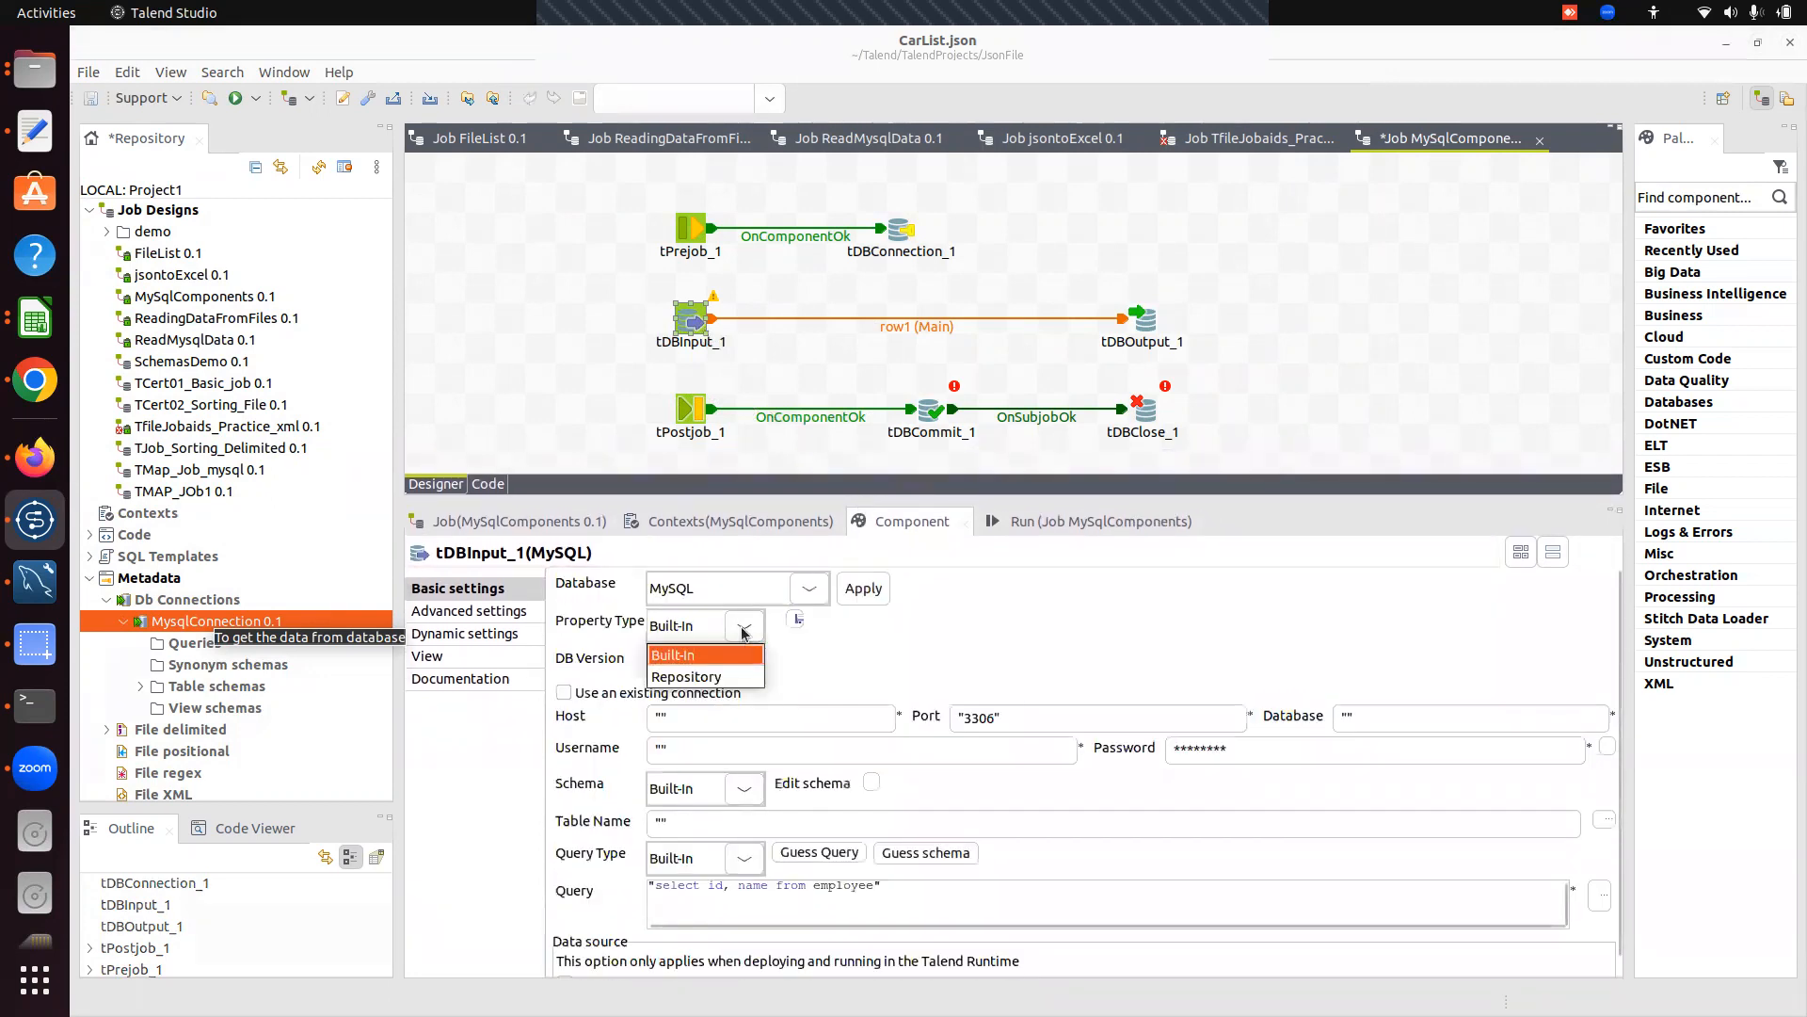
left_click(706, 676)
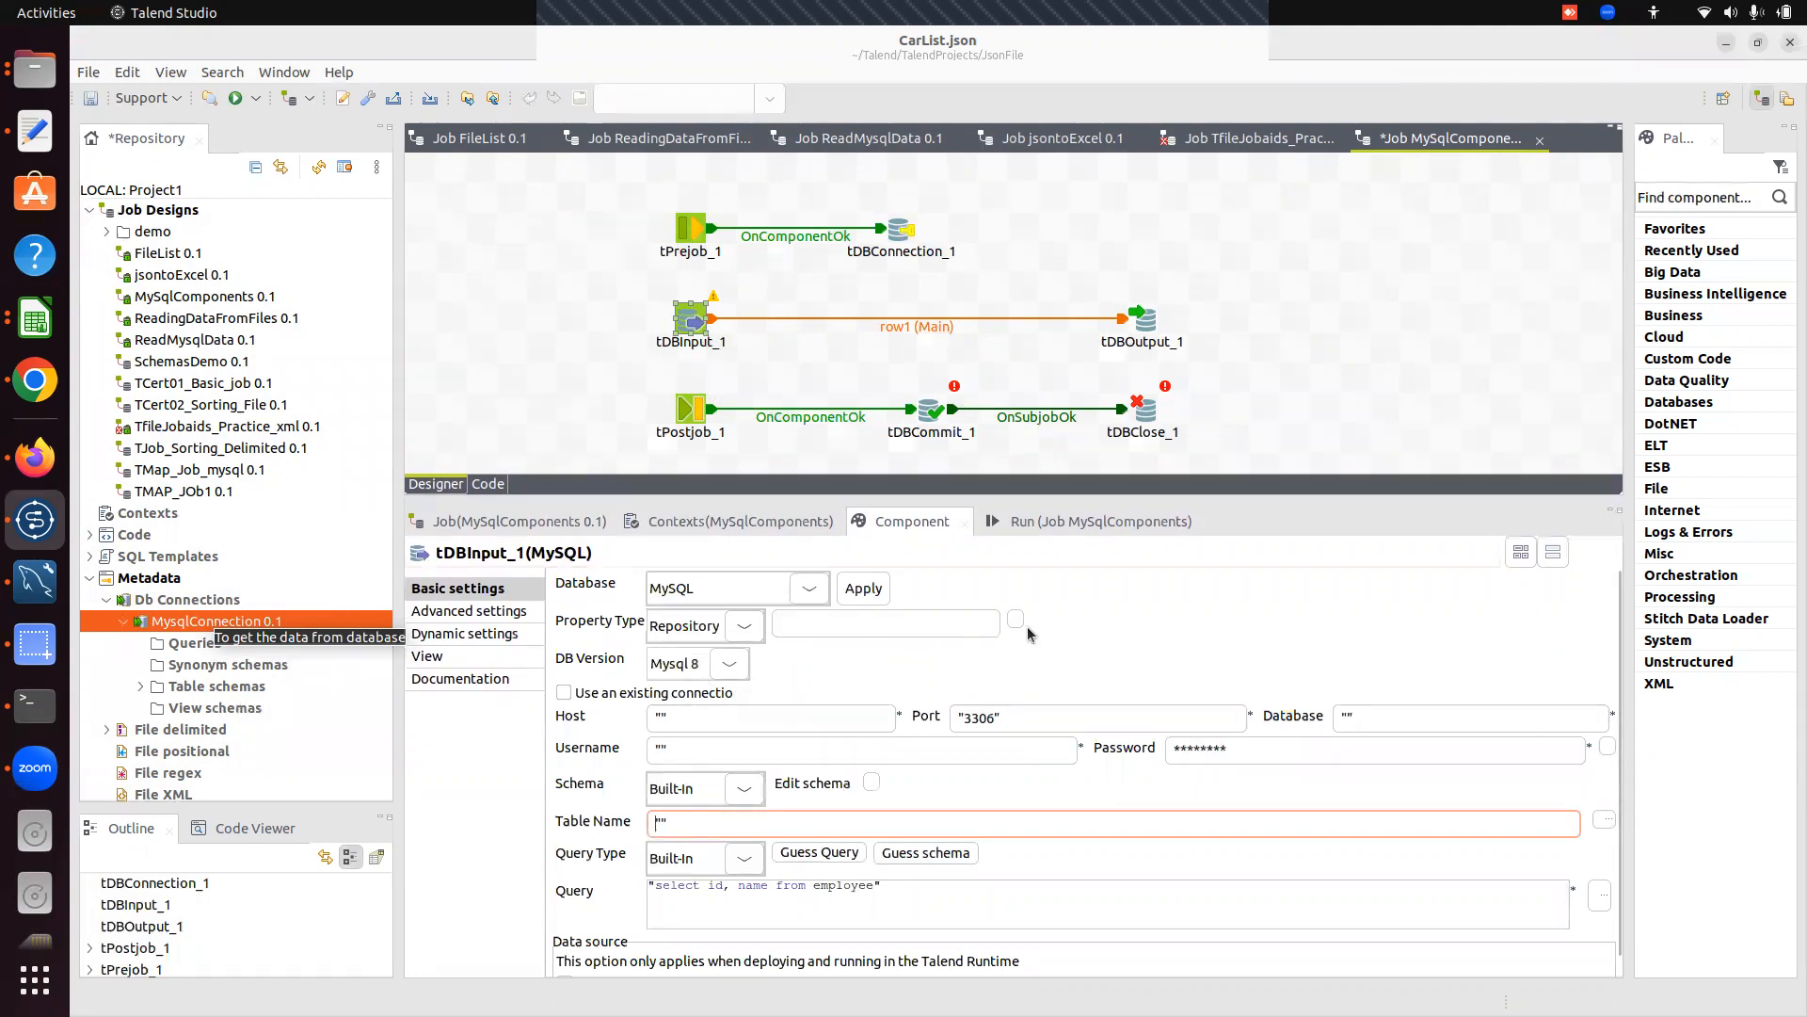
Link tDBInput_1's repository property to the MysqlConnection 0.1 database metadata.
left_click(1016, 622)
left_click(748, 301)
left_click(798, 326)
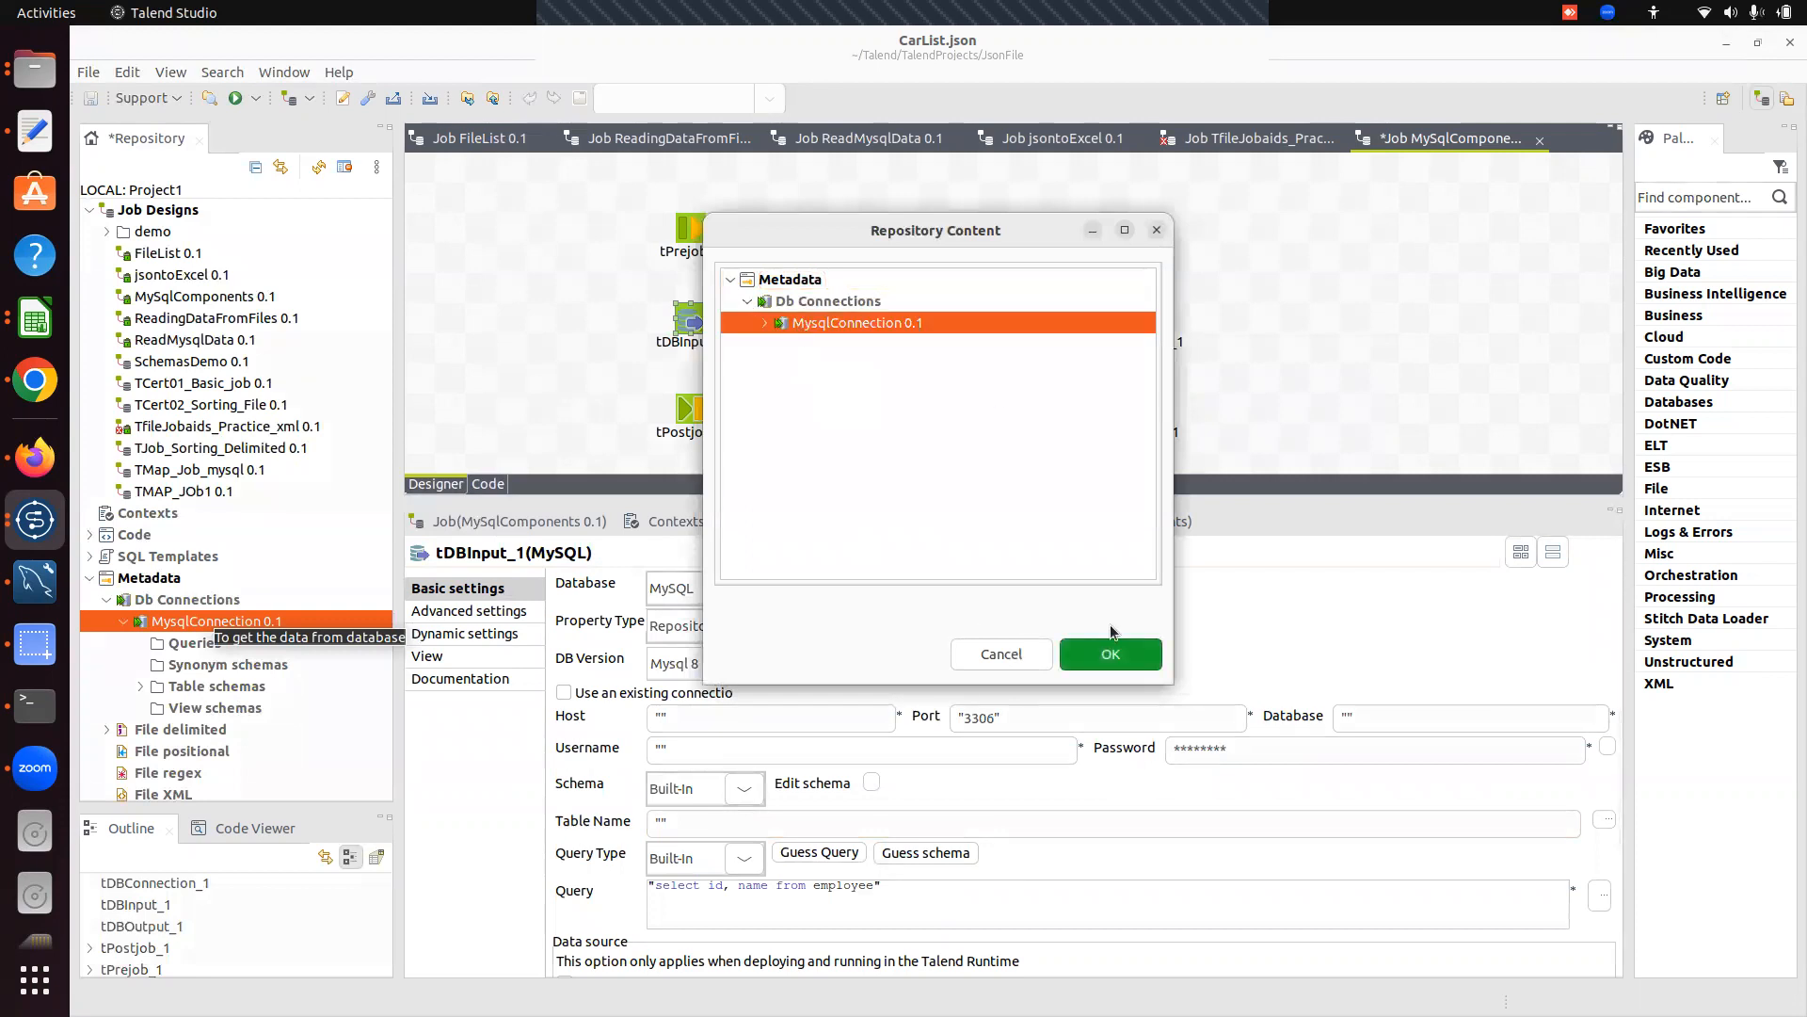
left_click(1107, 654)
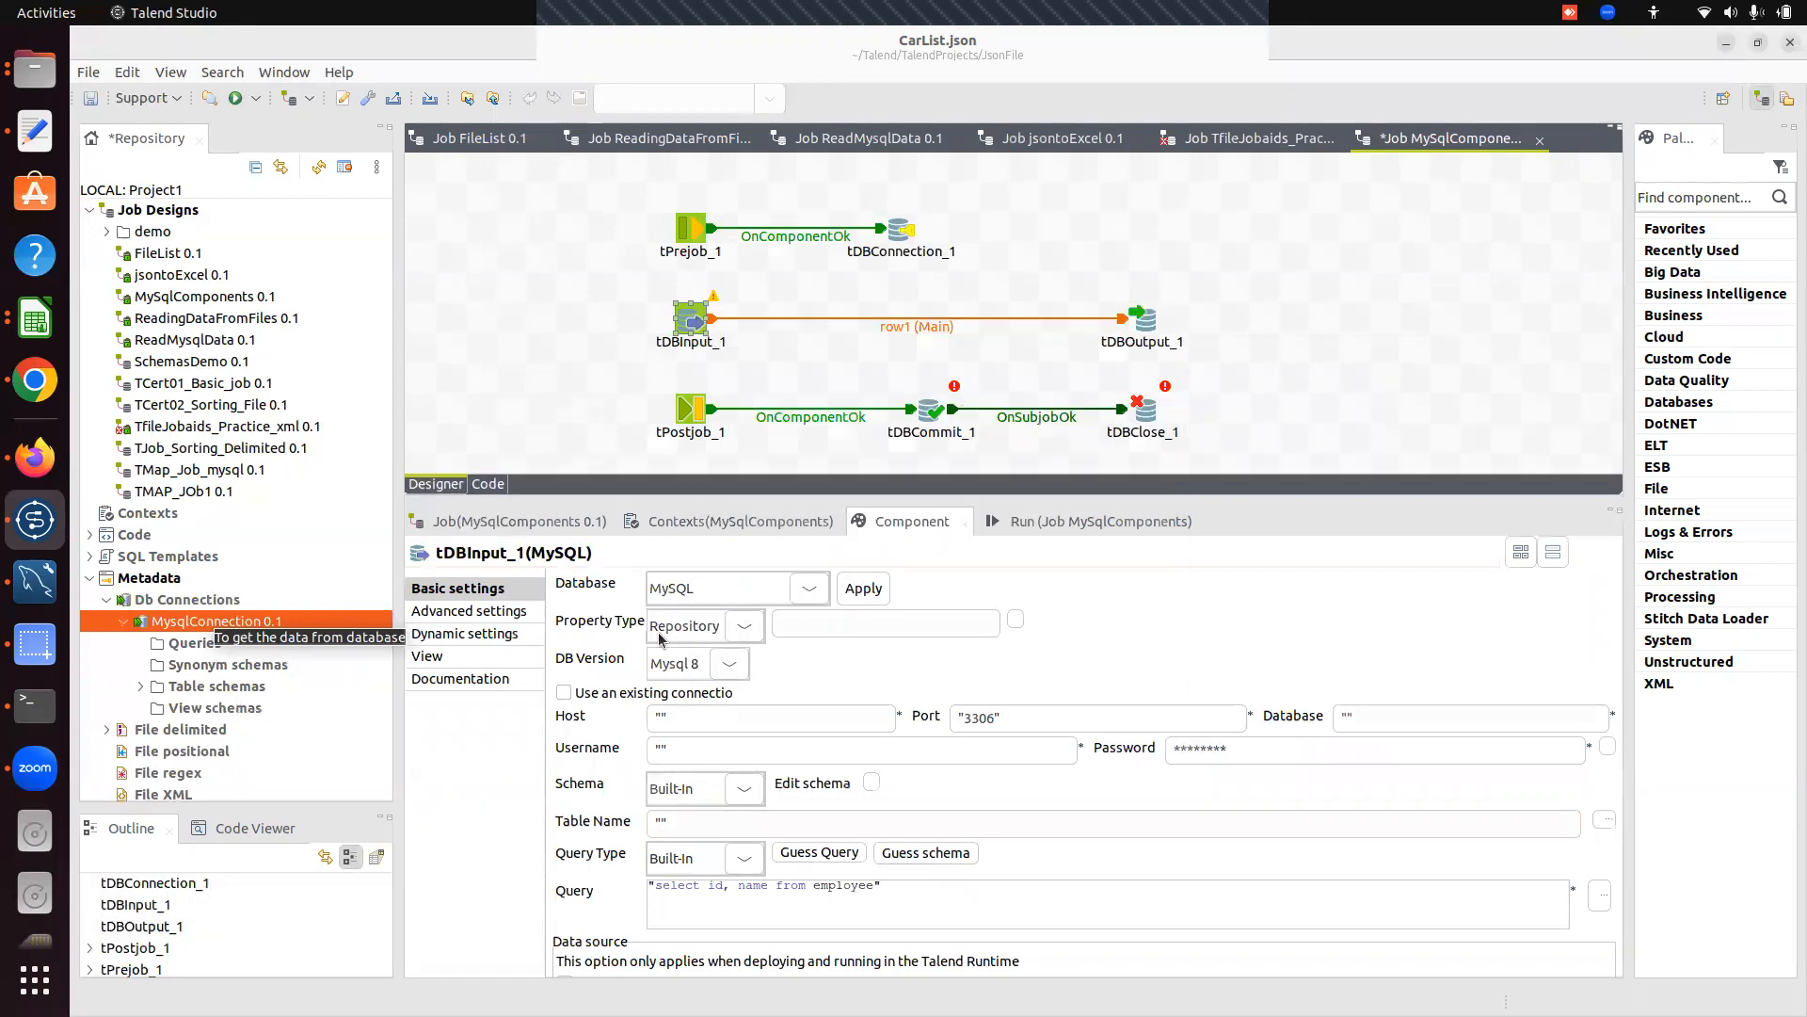
Make tDBInput_1 use an existing connection, with tDBConnection_1 as the connection component.
left_click(564, 694)
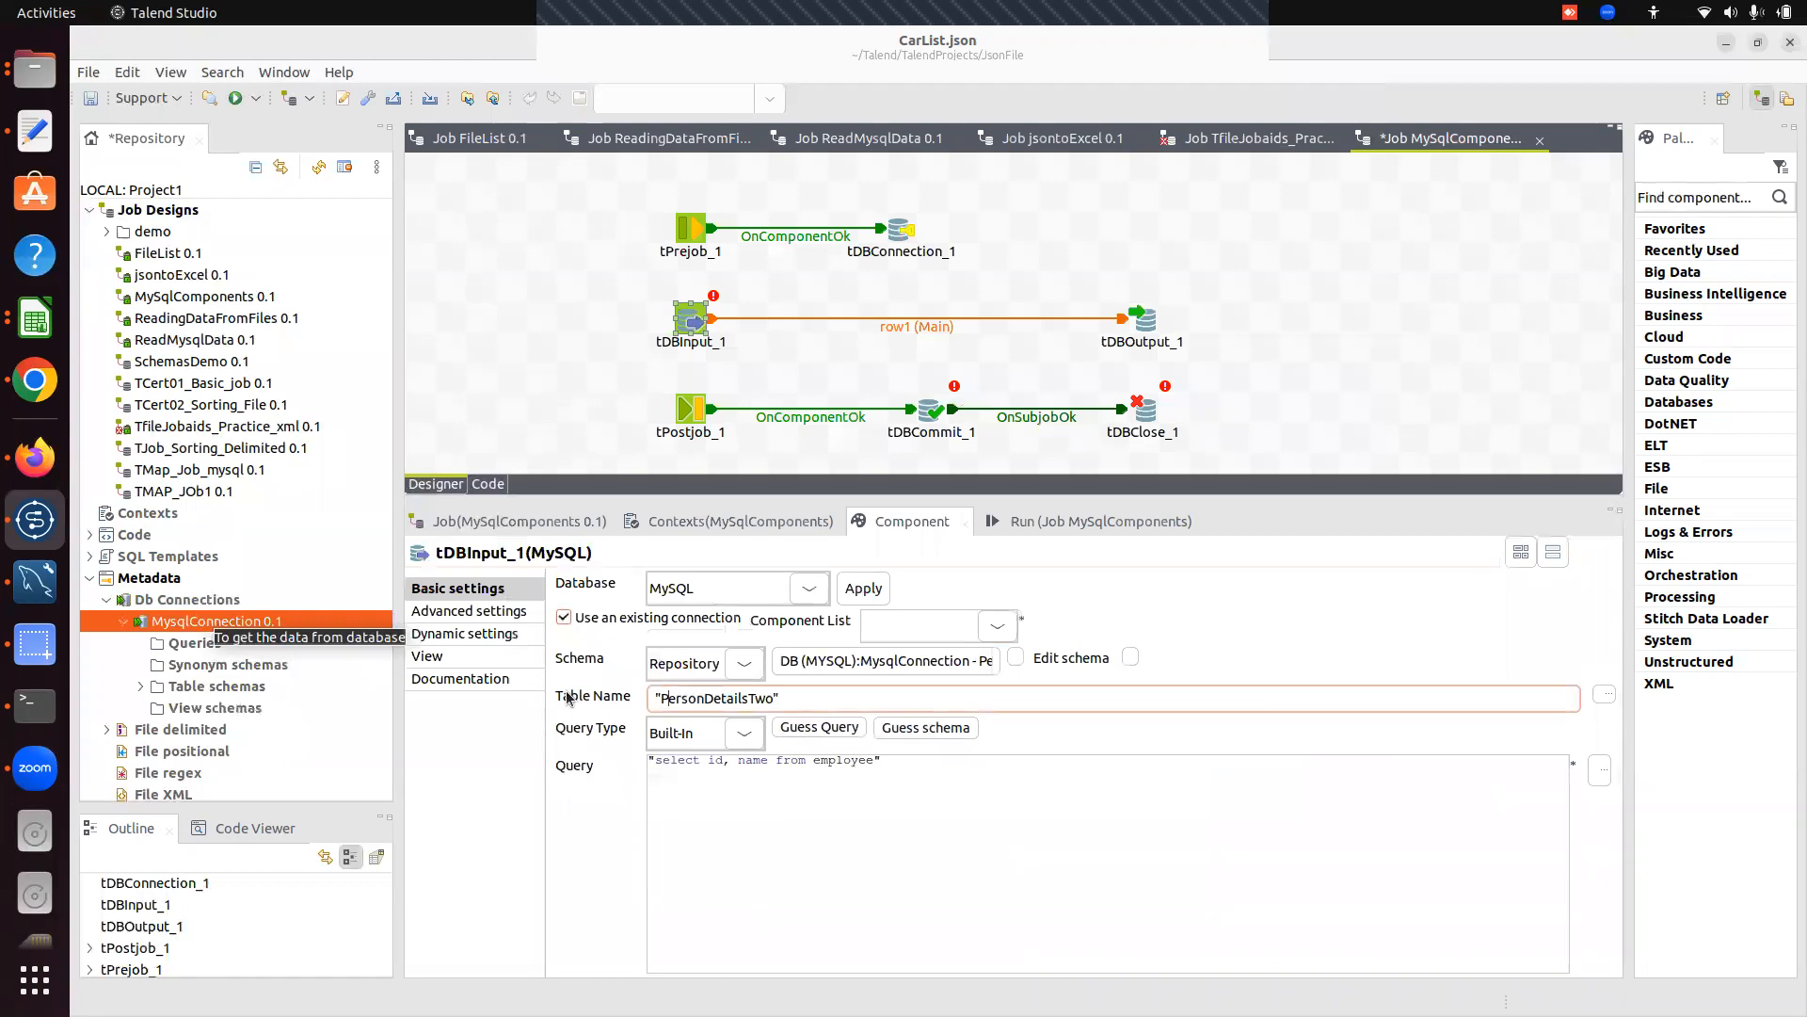
left_click(998, 625)
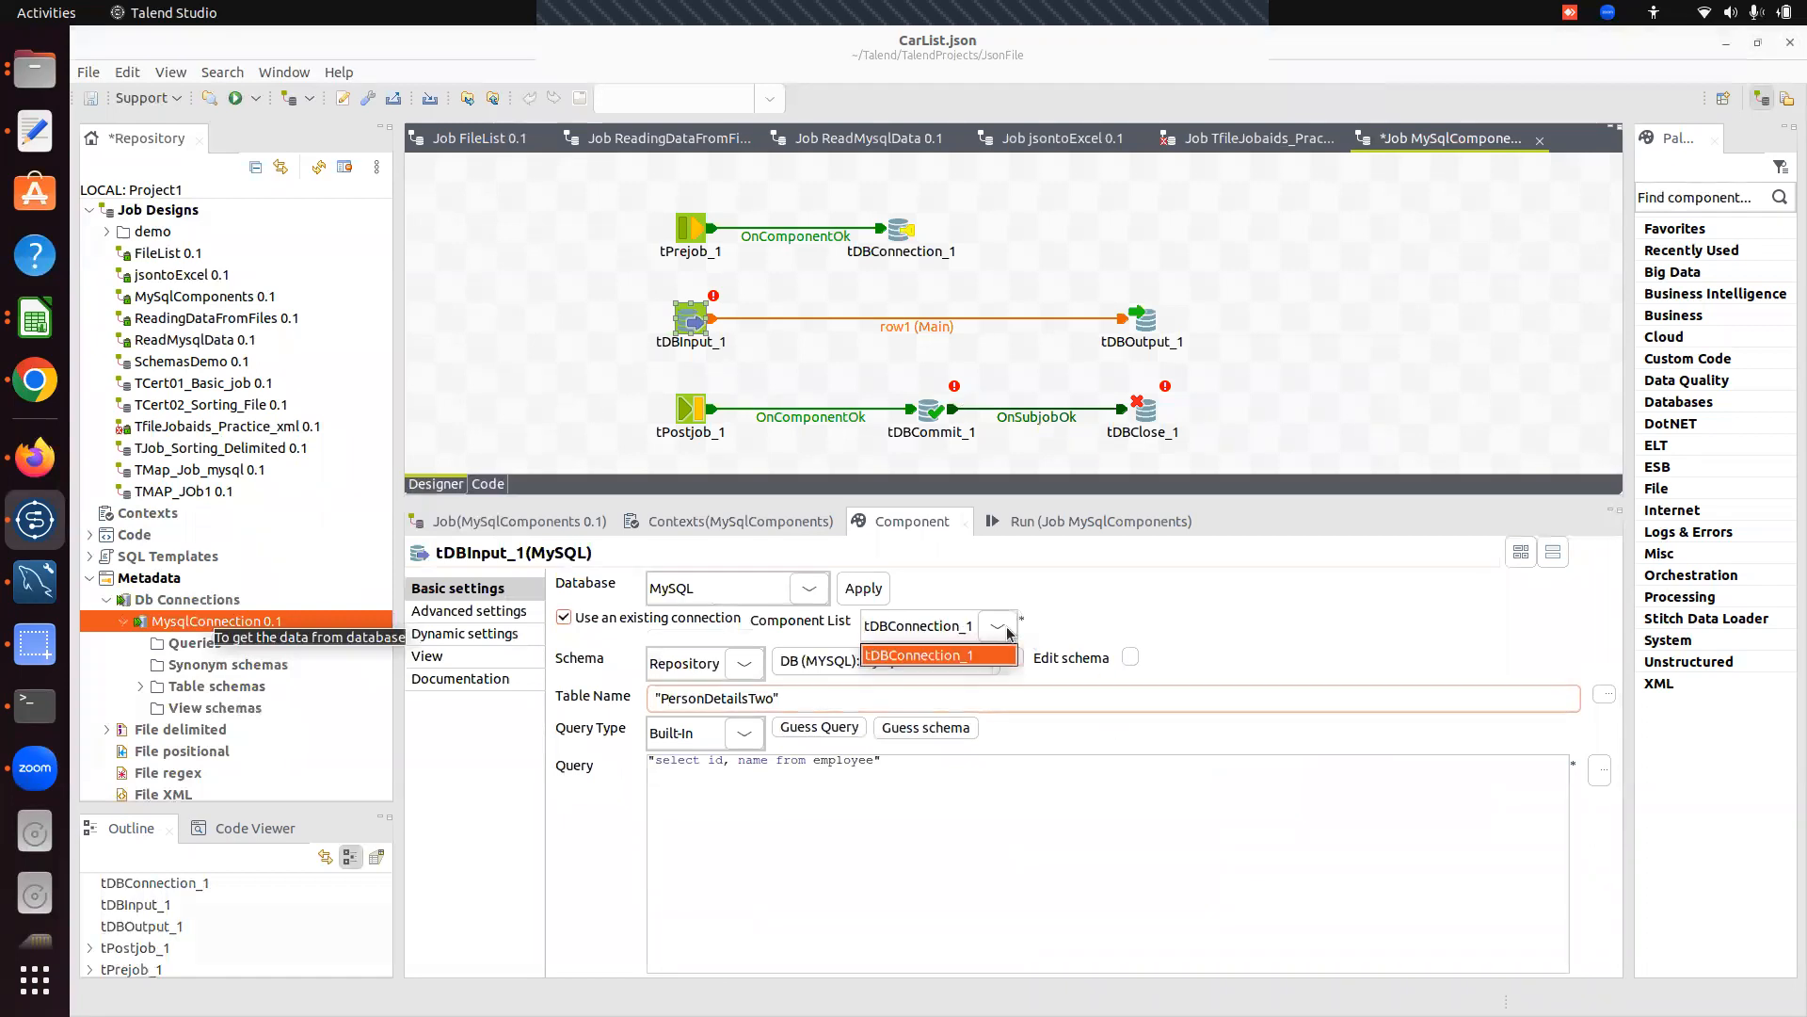
left_click(958, 650)
left_click(997, 631)
left_click(956, 652)
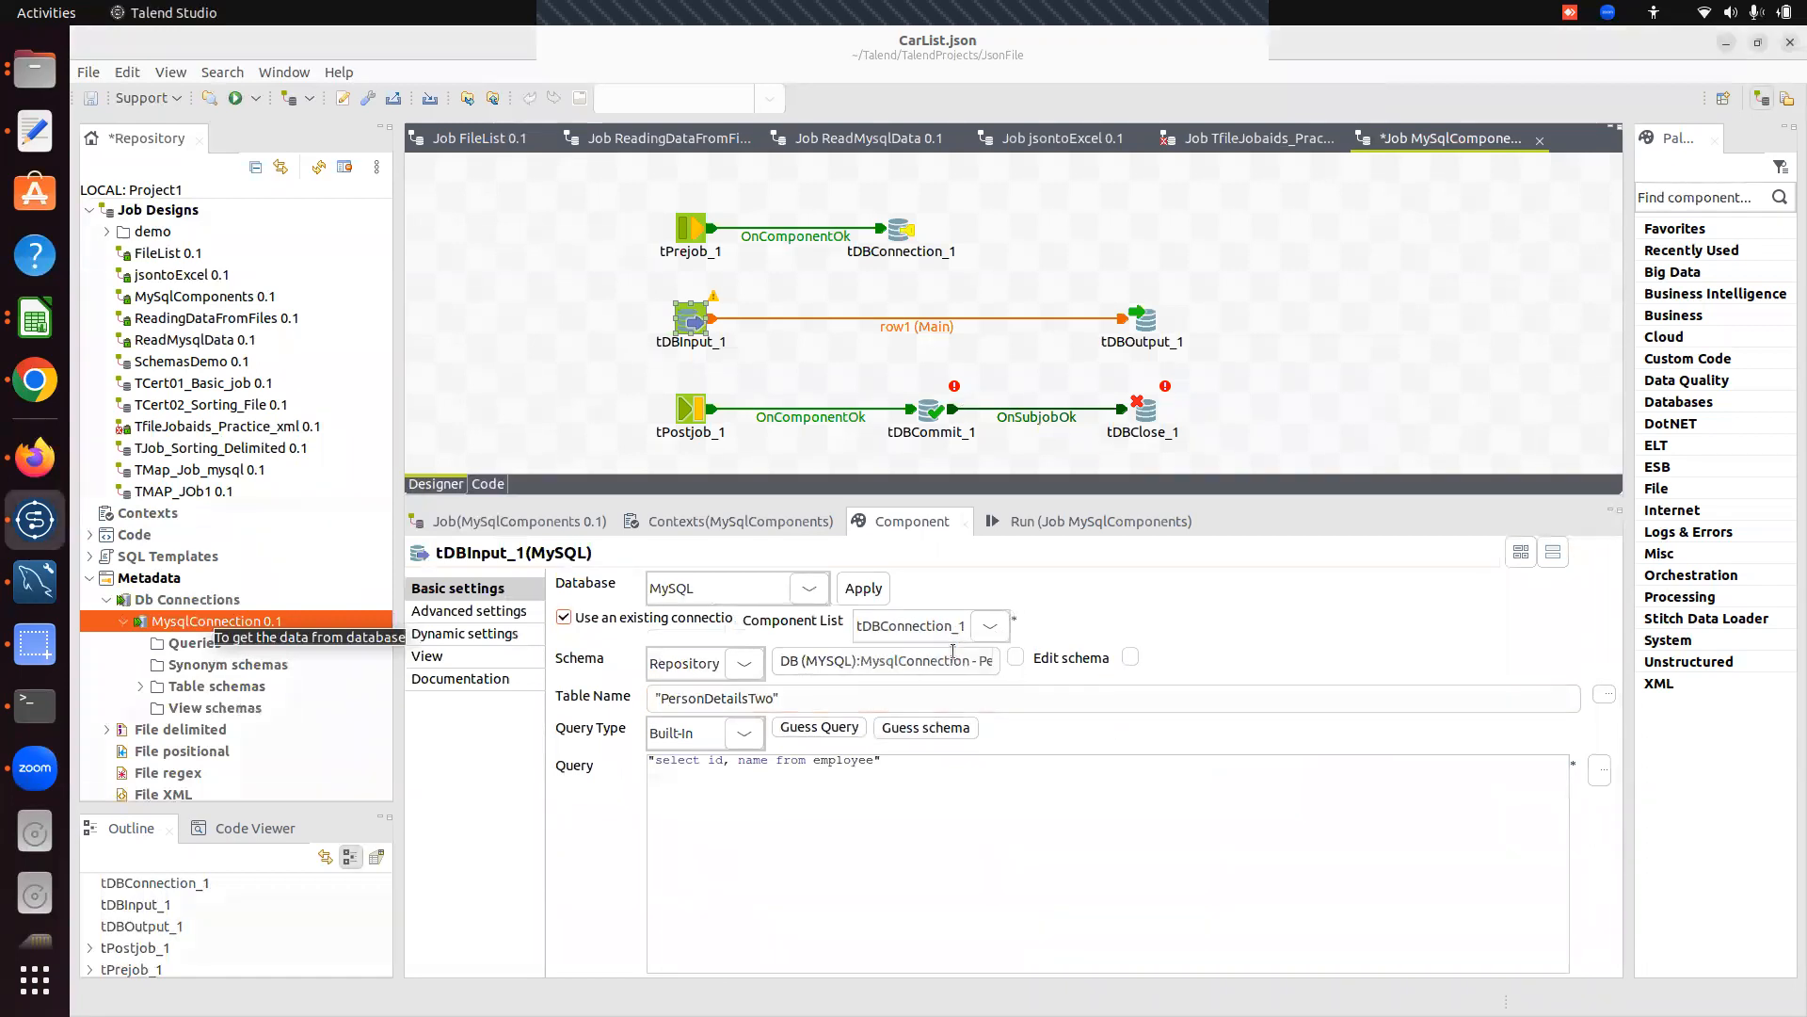
left_click(1200, 589)
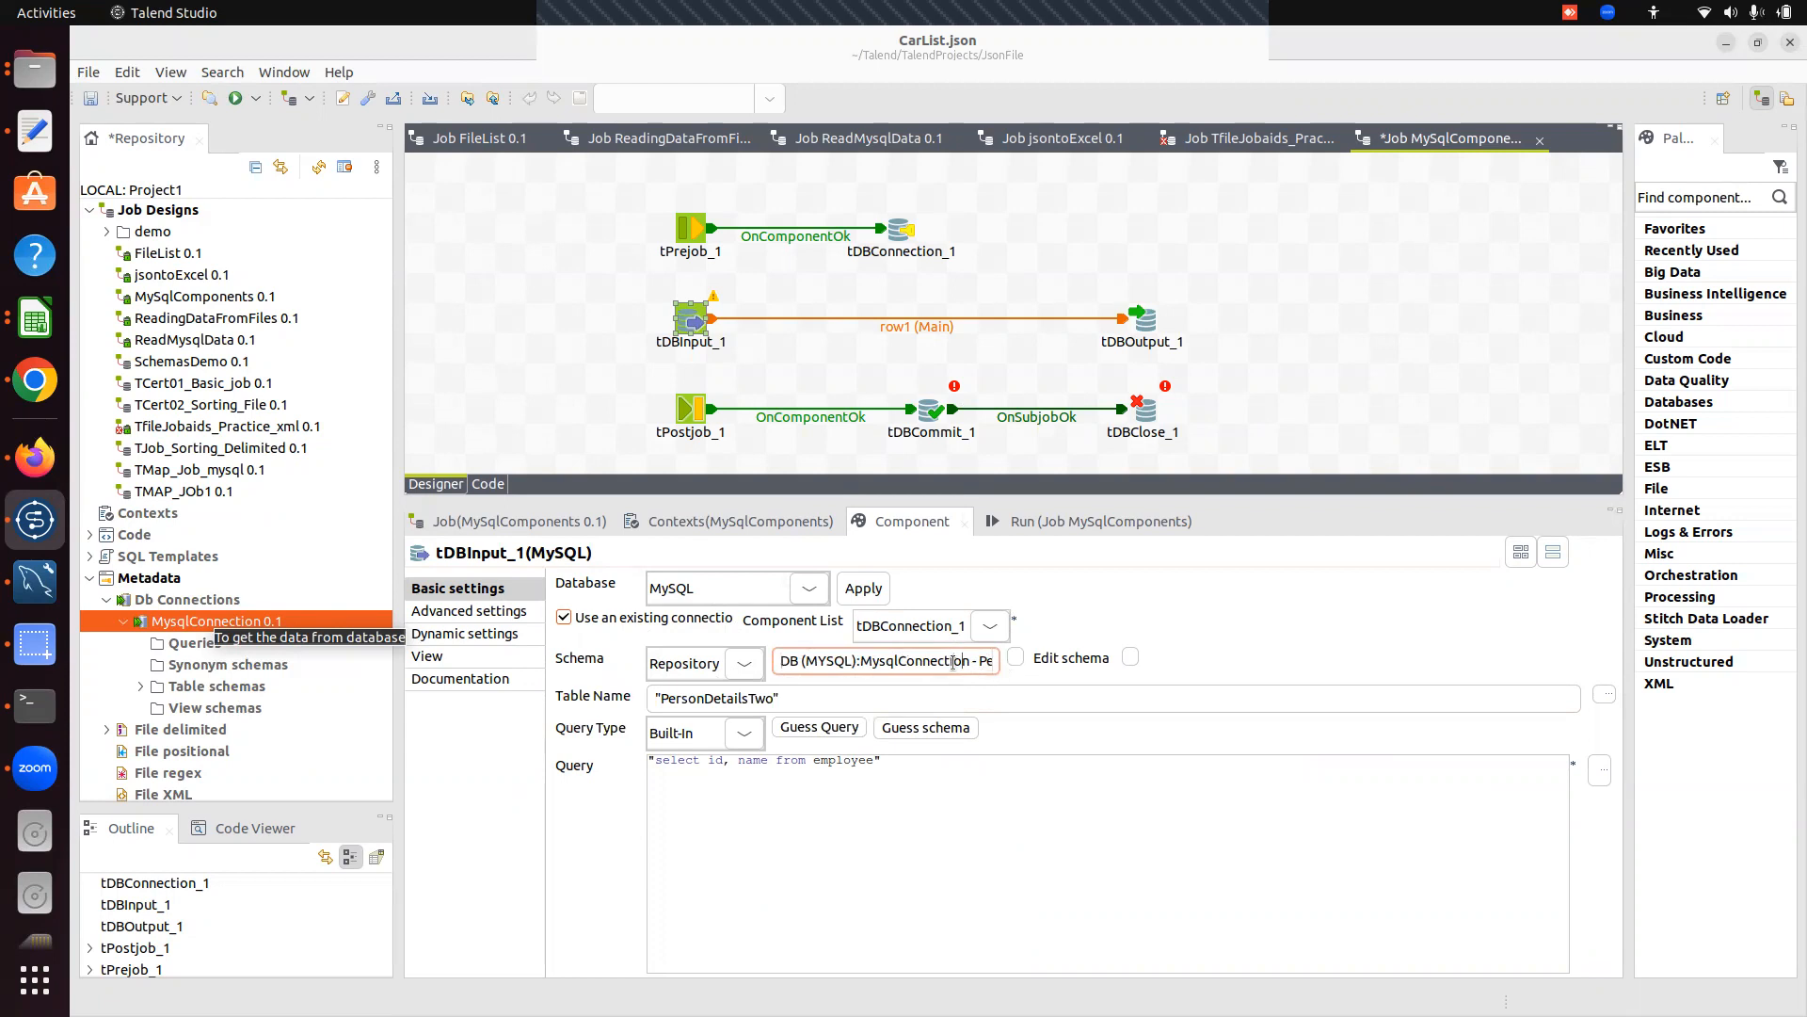
Read the full repository schema reference of tDBInput_1 and view the columns of its schema.
key("Right")
key("Right")
key("Right")
key("Right")
key("Right")
key("Right")
key("Right")
key("Right")
key("Right")
key("Right")
key("Right")
key("Right")
key("Right")
key("Right")
key("Right")
key("Right")
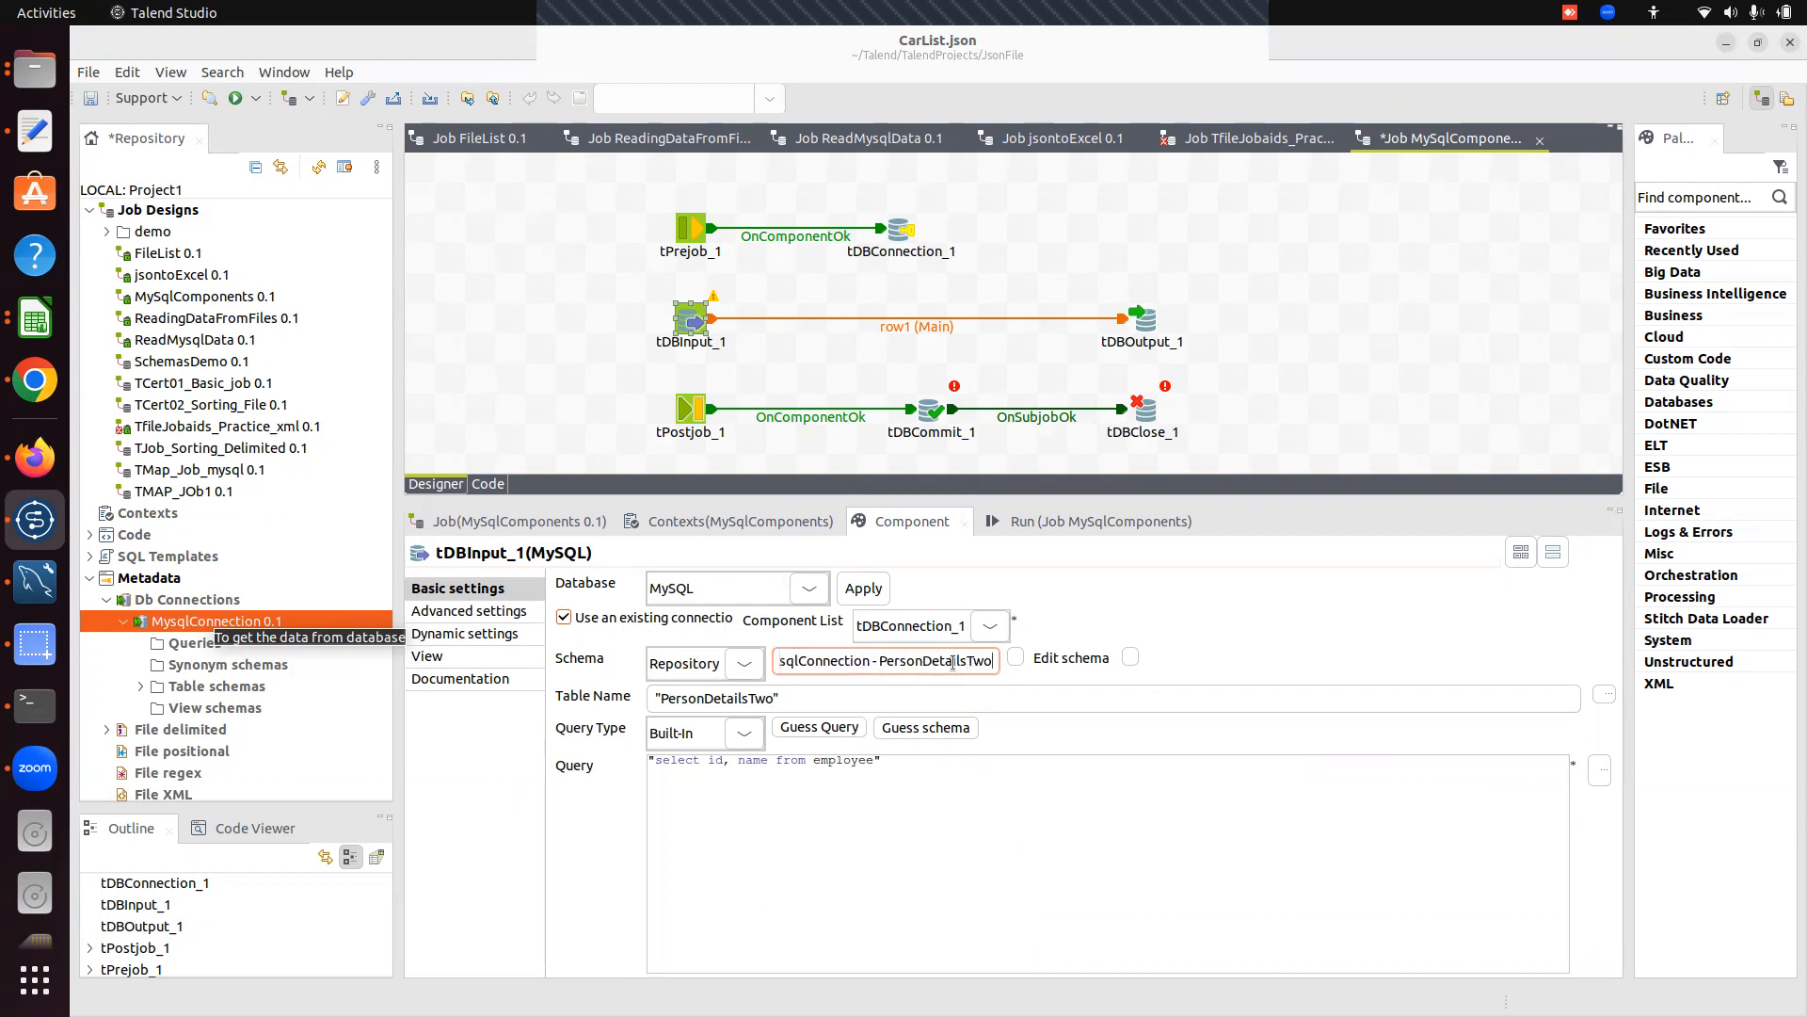
left_click(1130, 657)
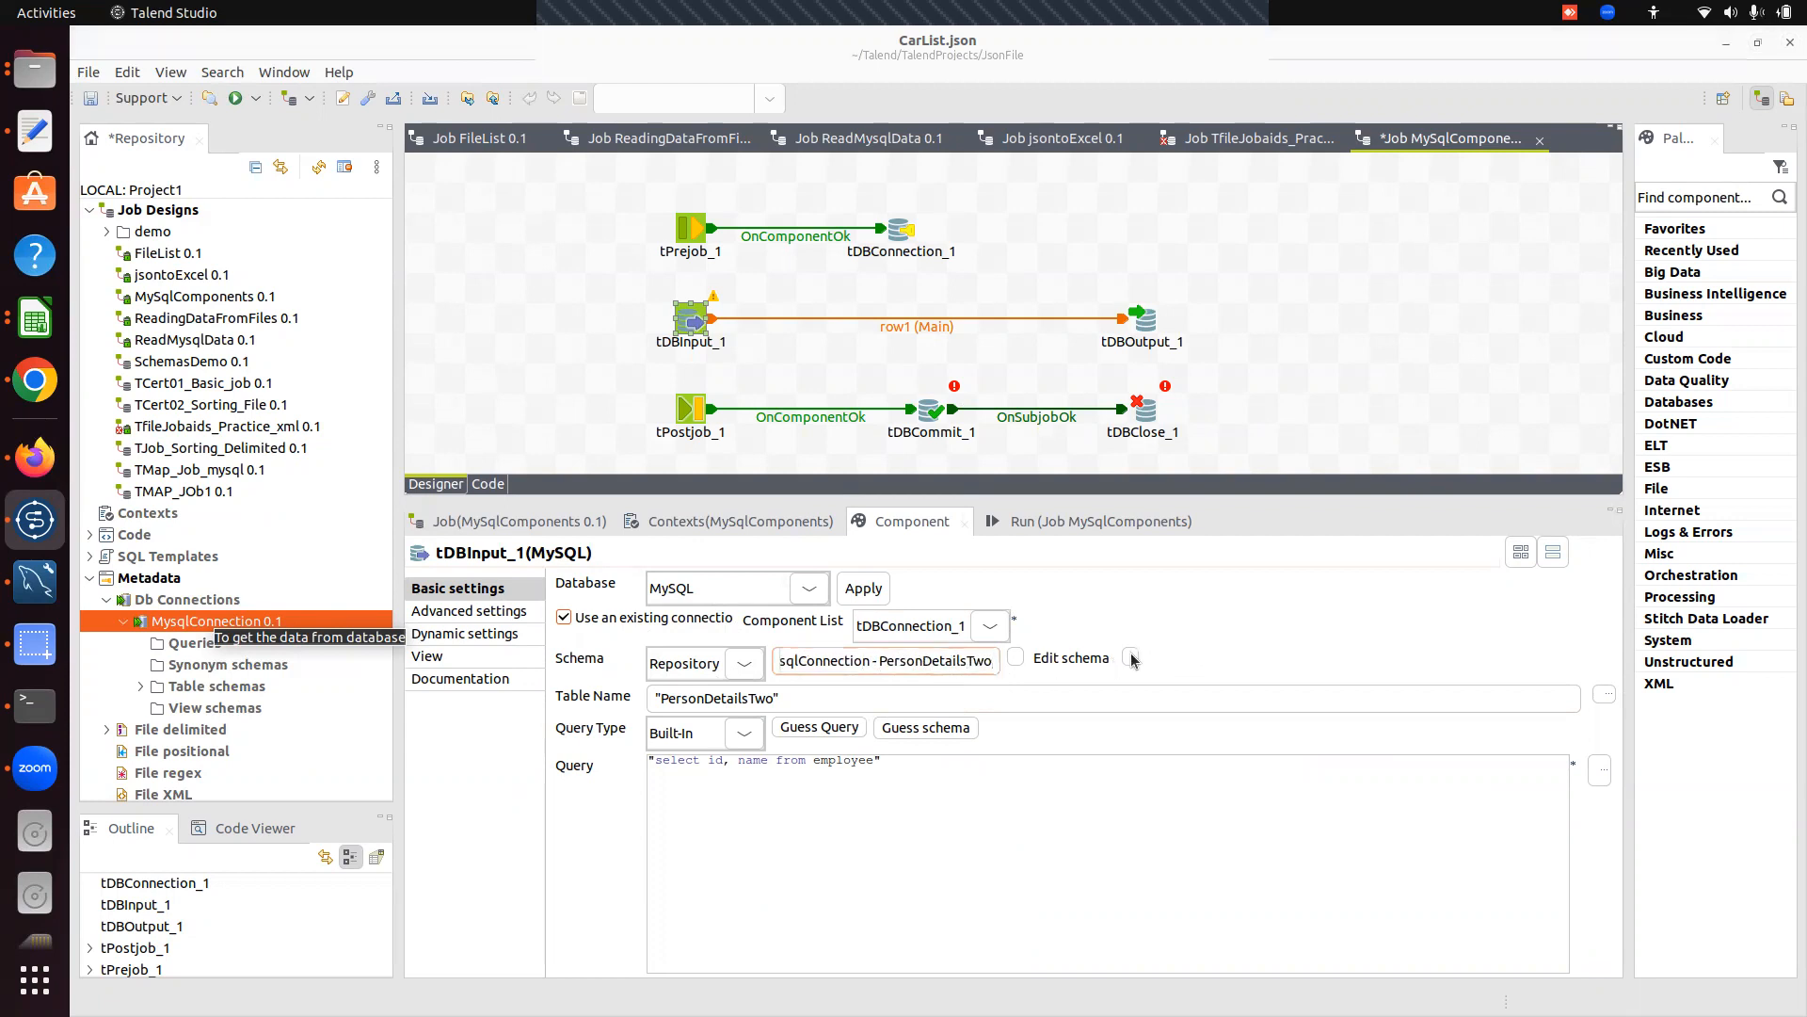
left_click(1015, 586)
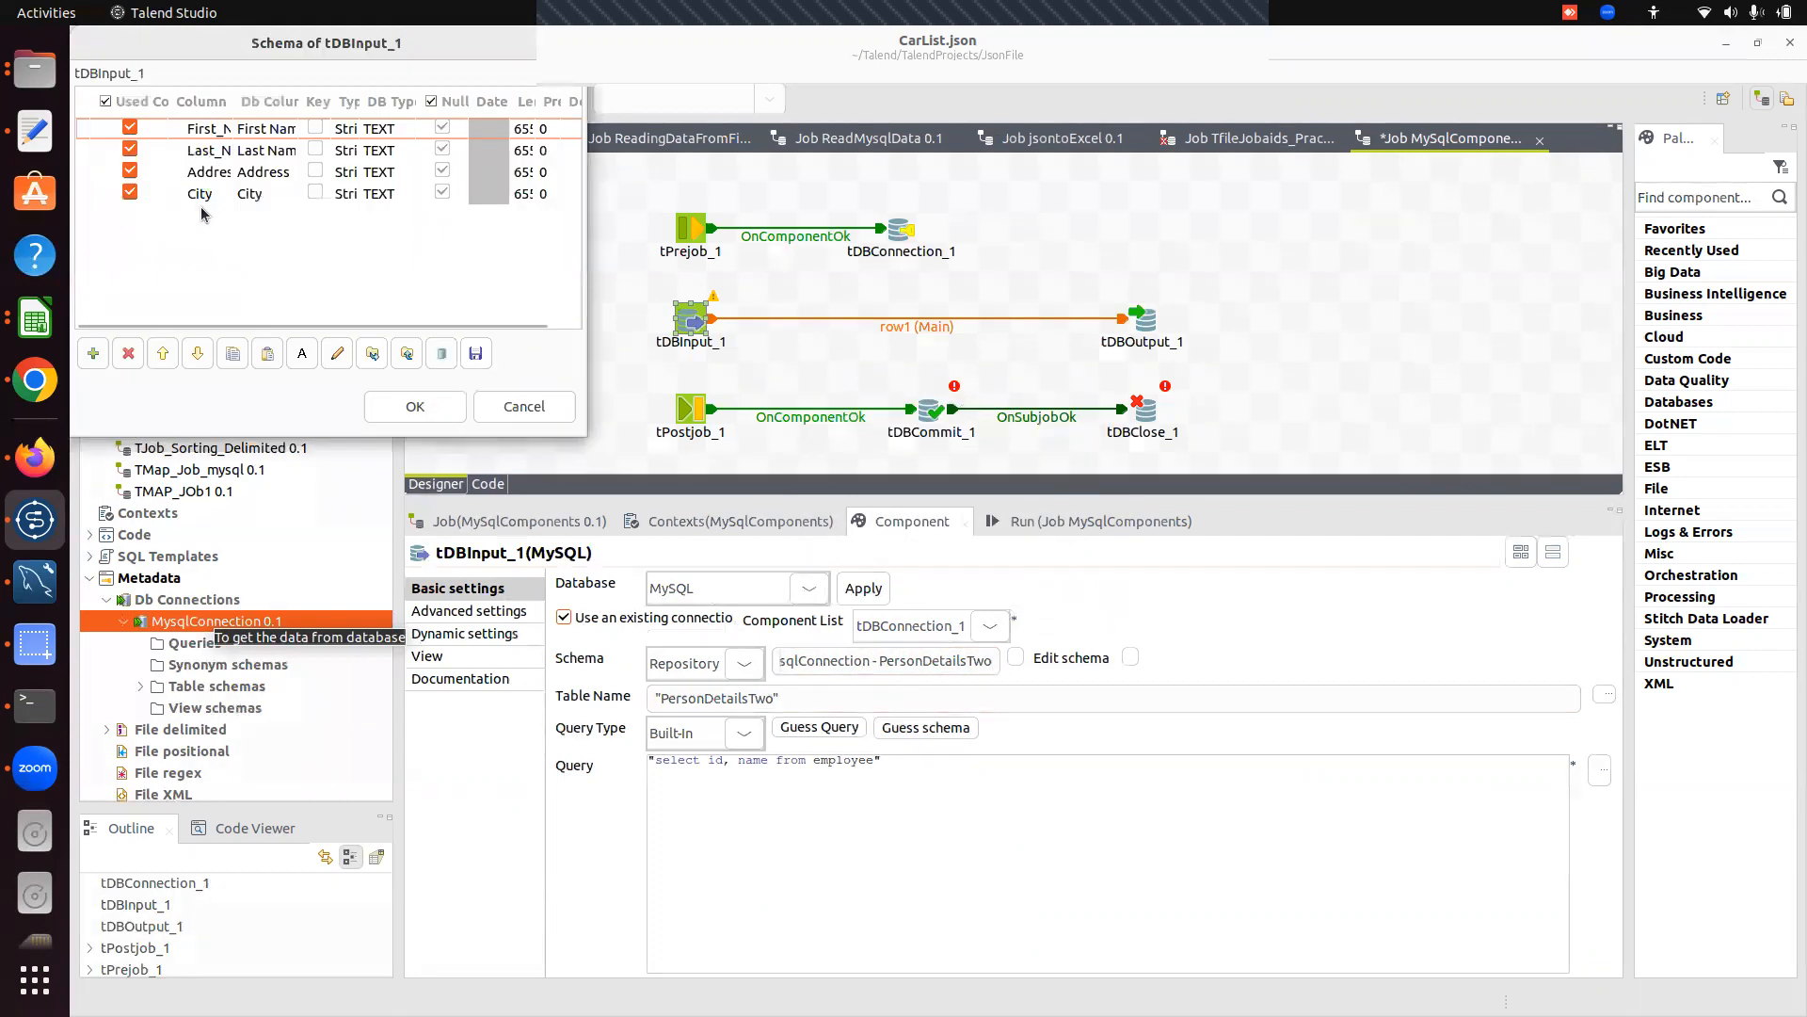
left_click(436, 410)
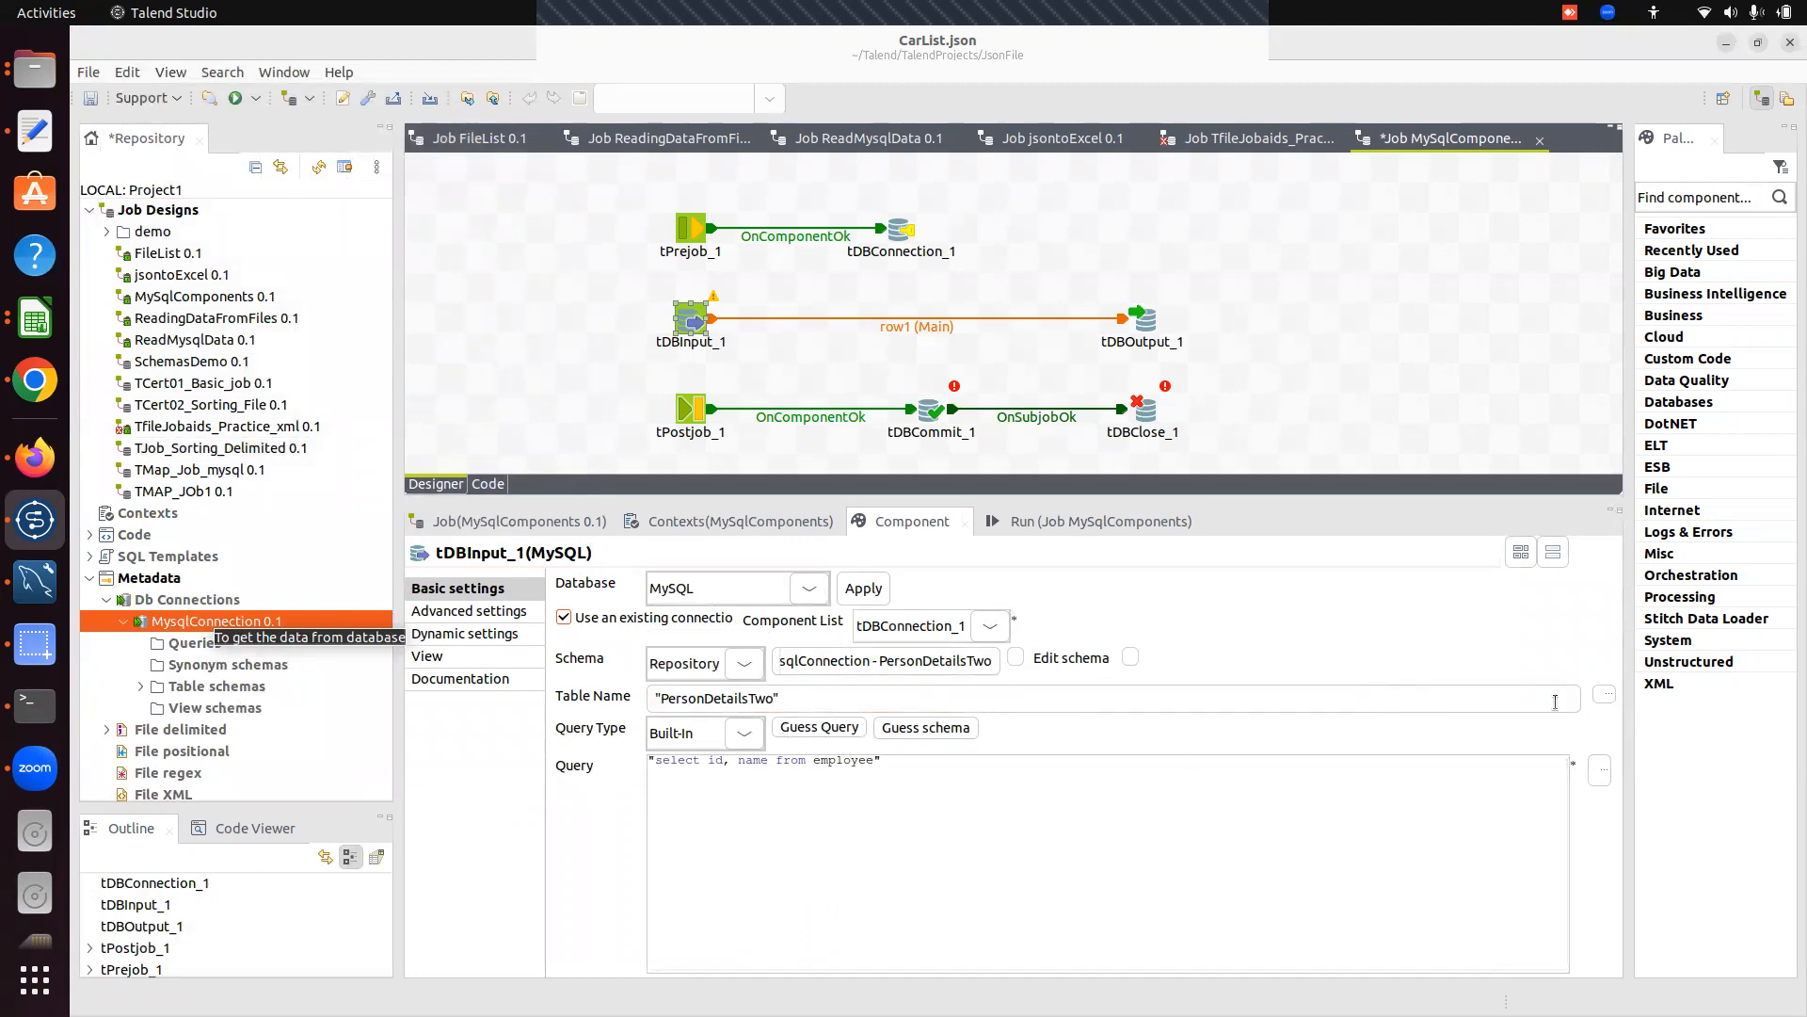
Try to browse the database tables for tDBInput_1's table name and check the connection components available to it.
left_click(1605, 701)
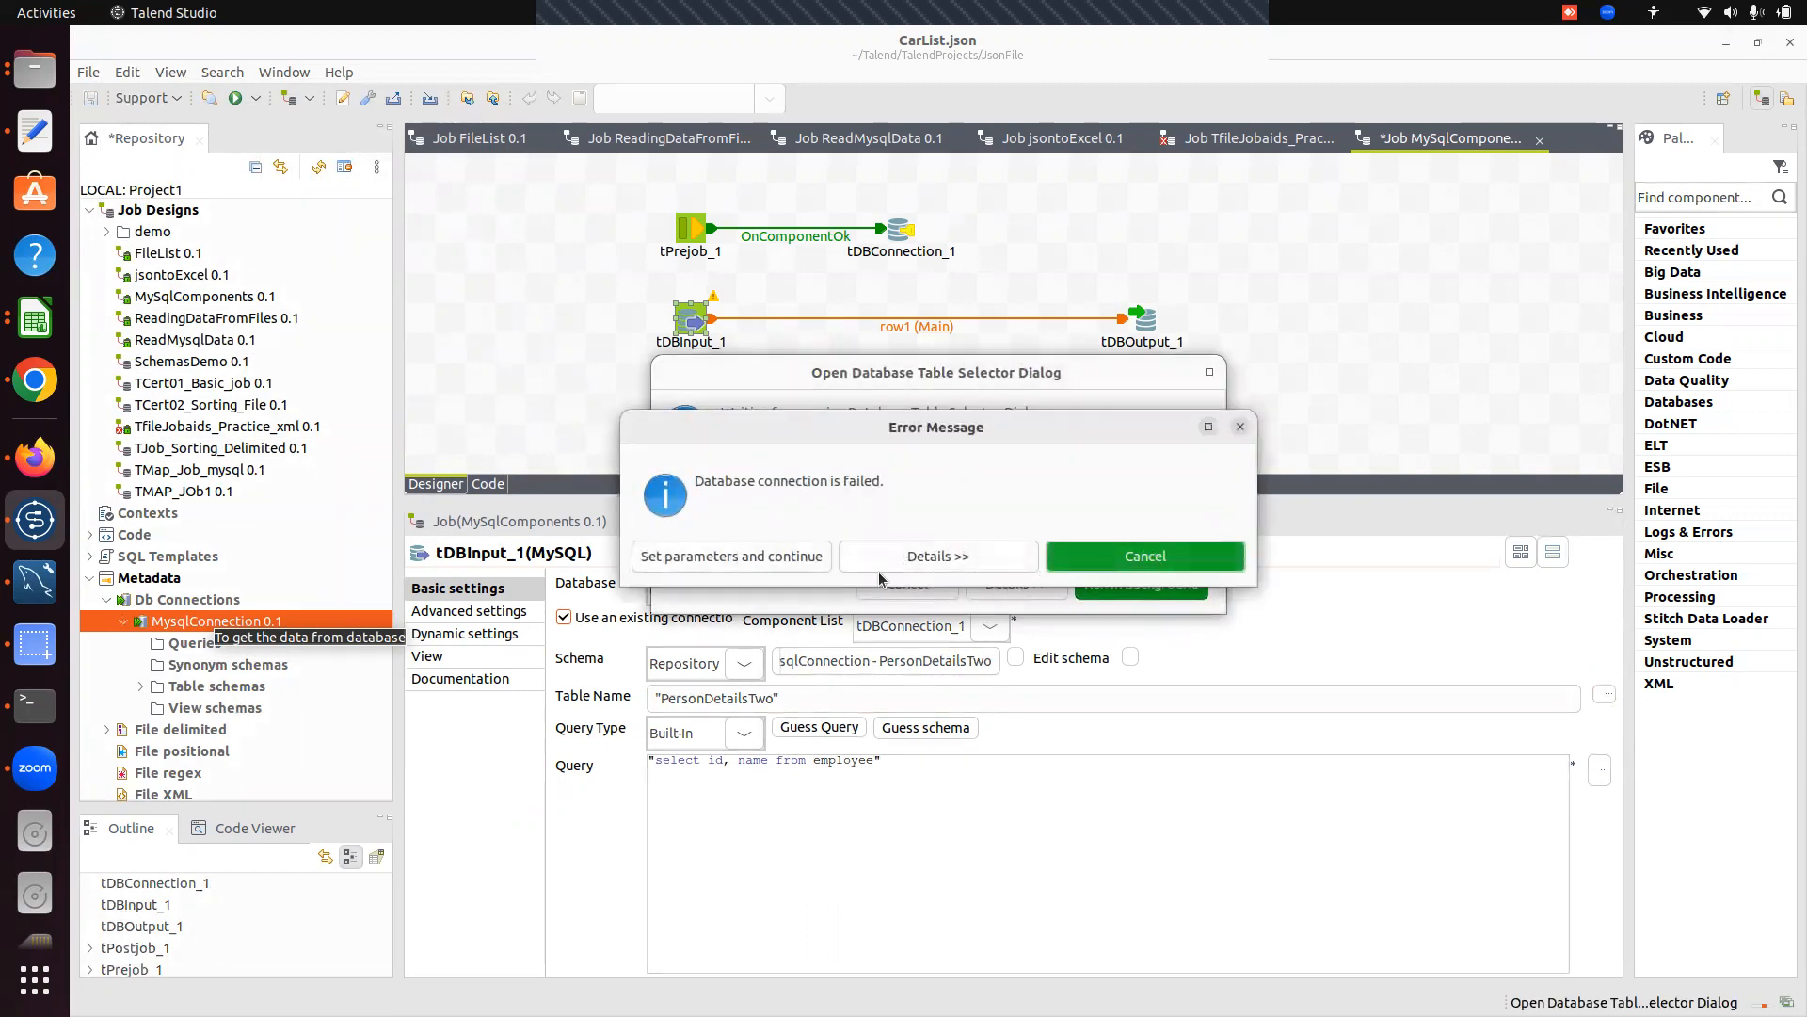
left_click(1124, 563)
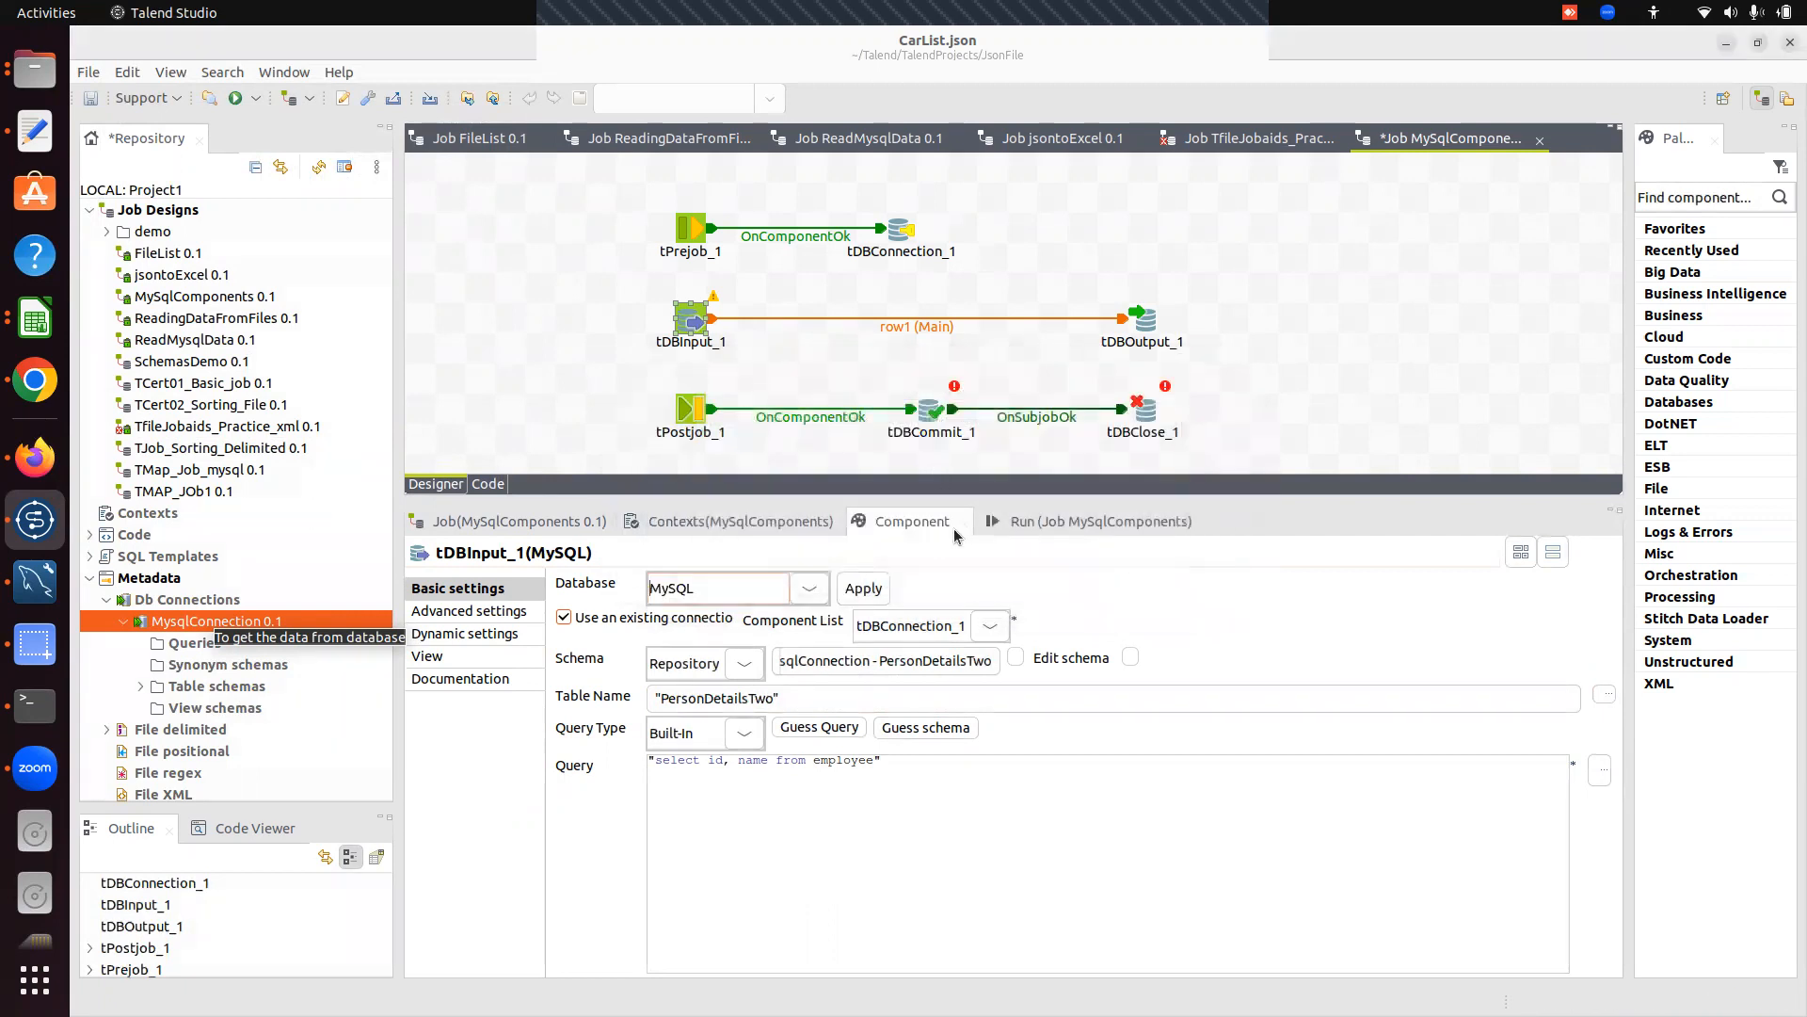
left_click(982, 626)
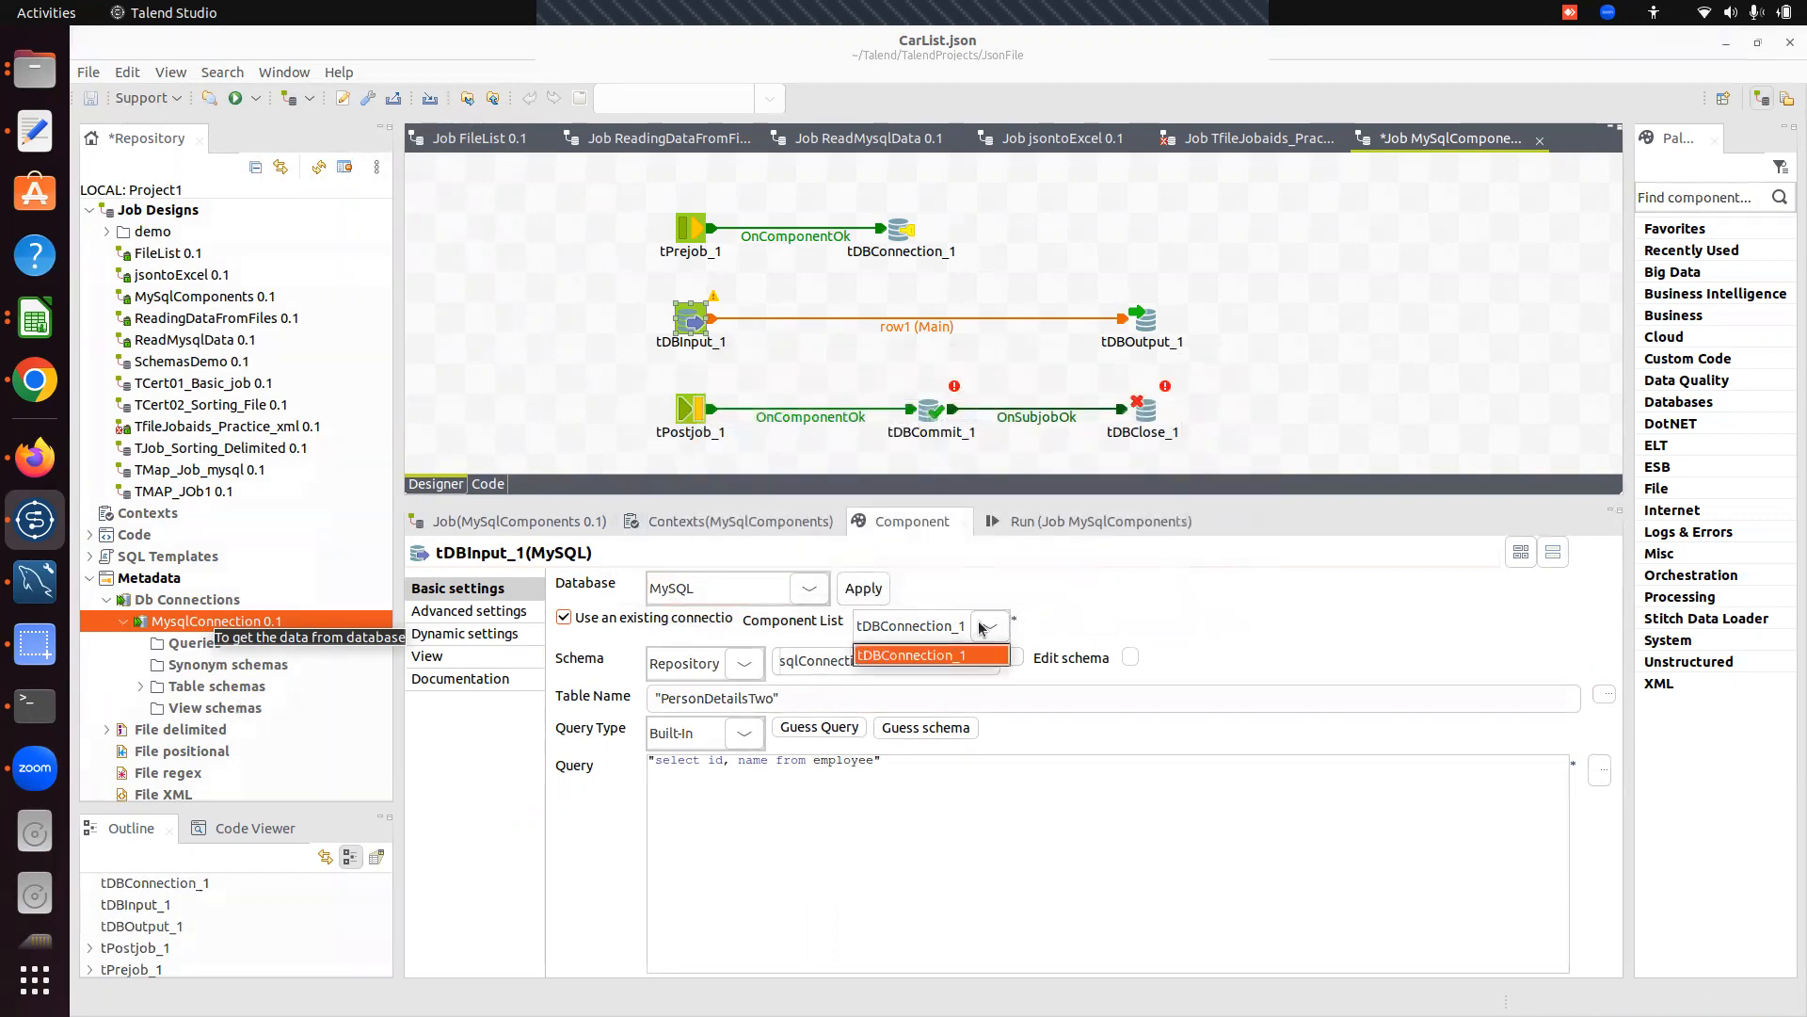
left_click(1110, 623)
left_click(1110, 623)
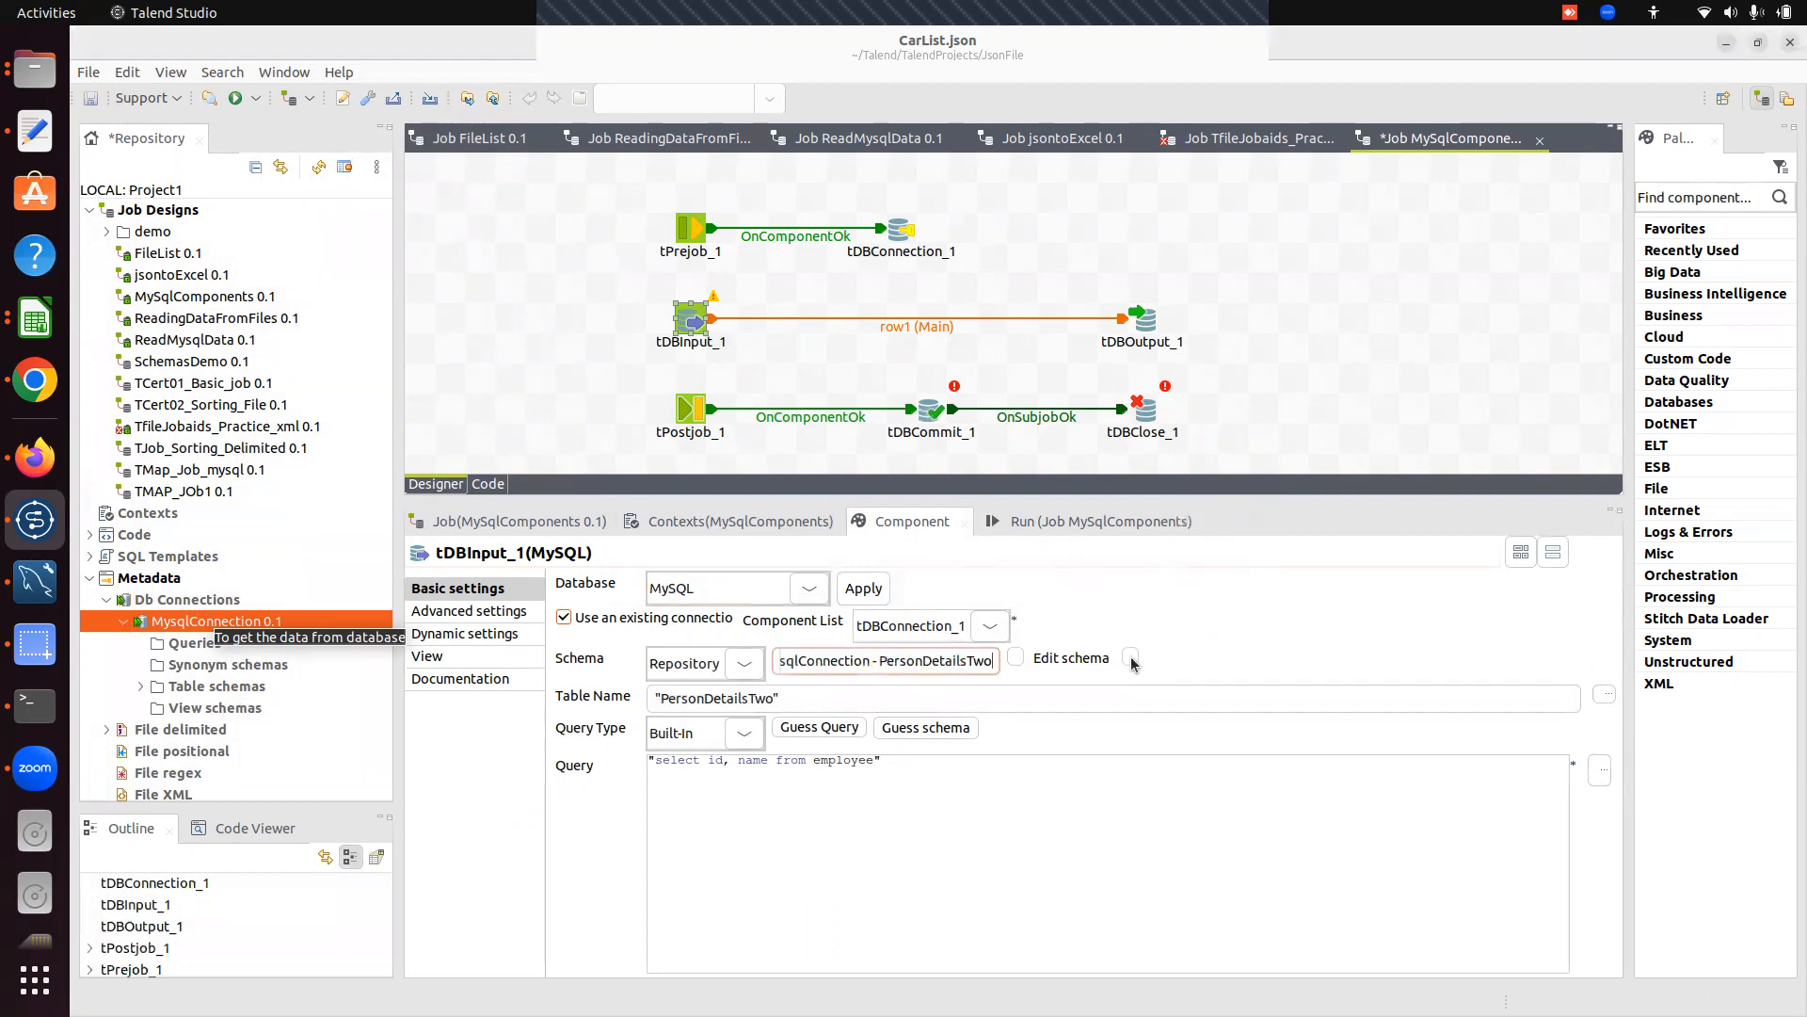
View tDBInput_1's schema columns again and retry browsing the database for its table name.
left_click(1128, 659)
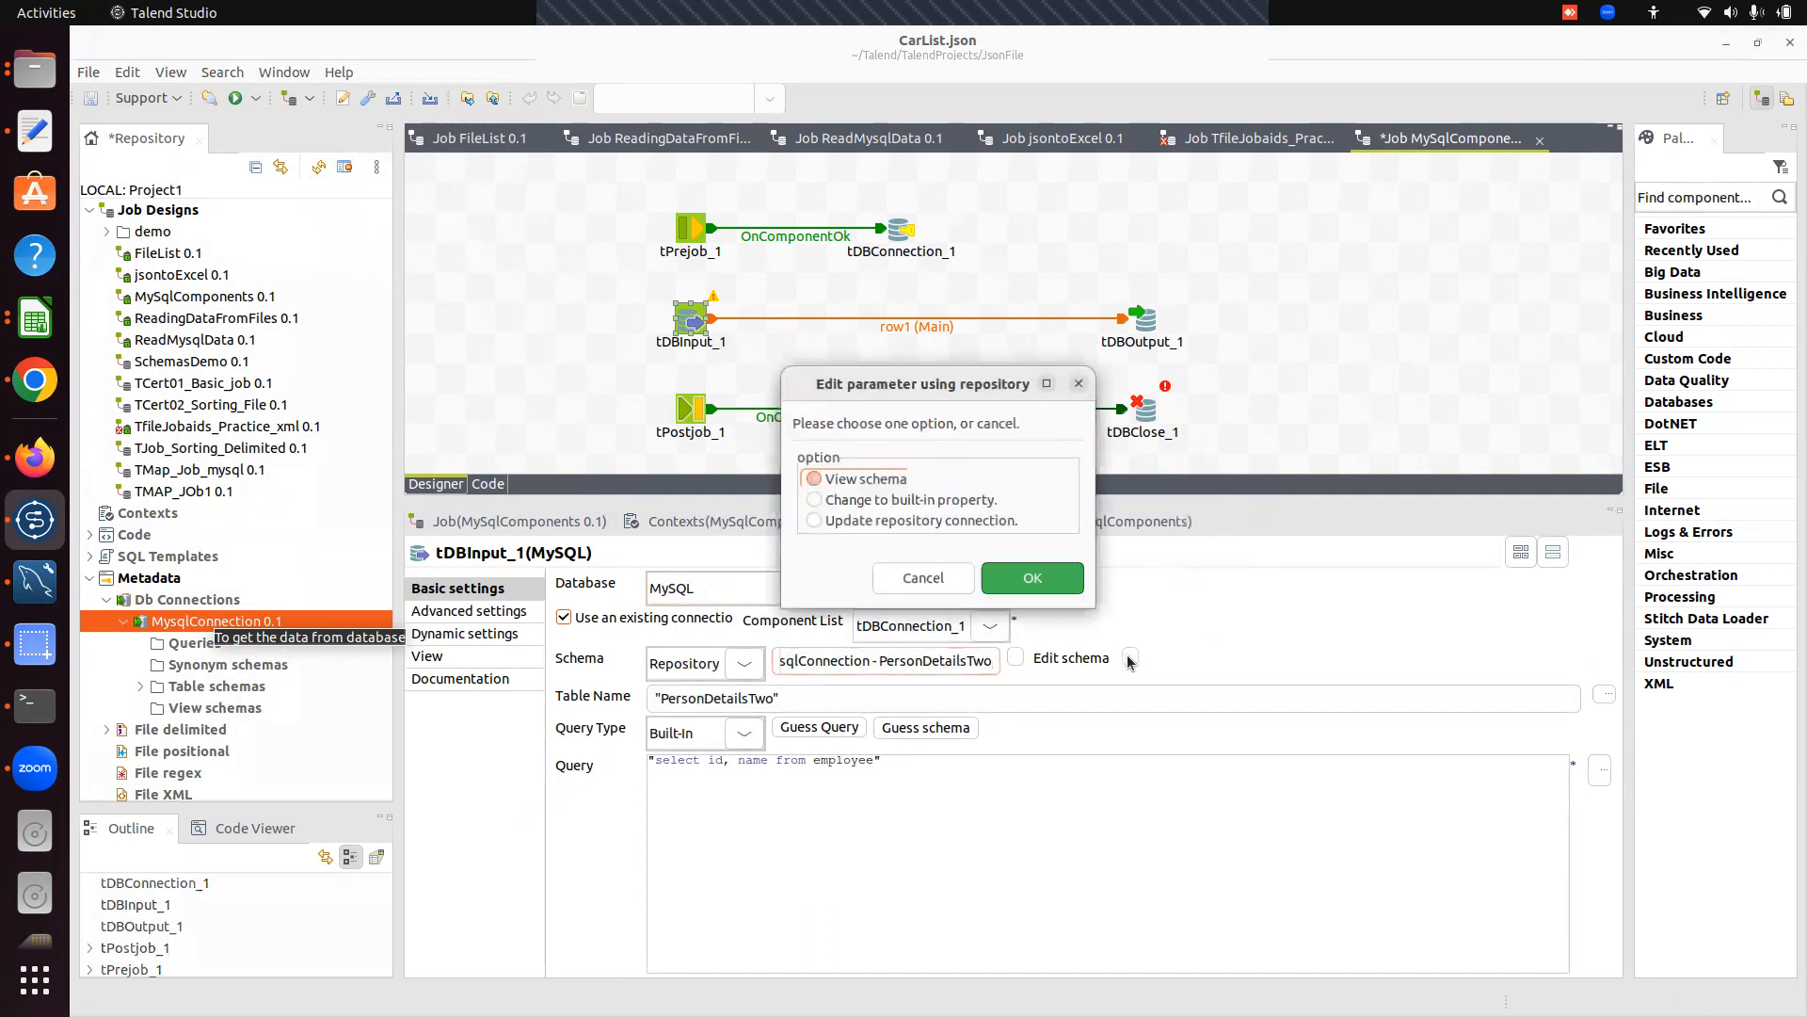
left_click(1009, 586)
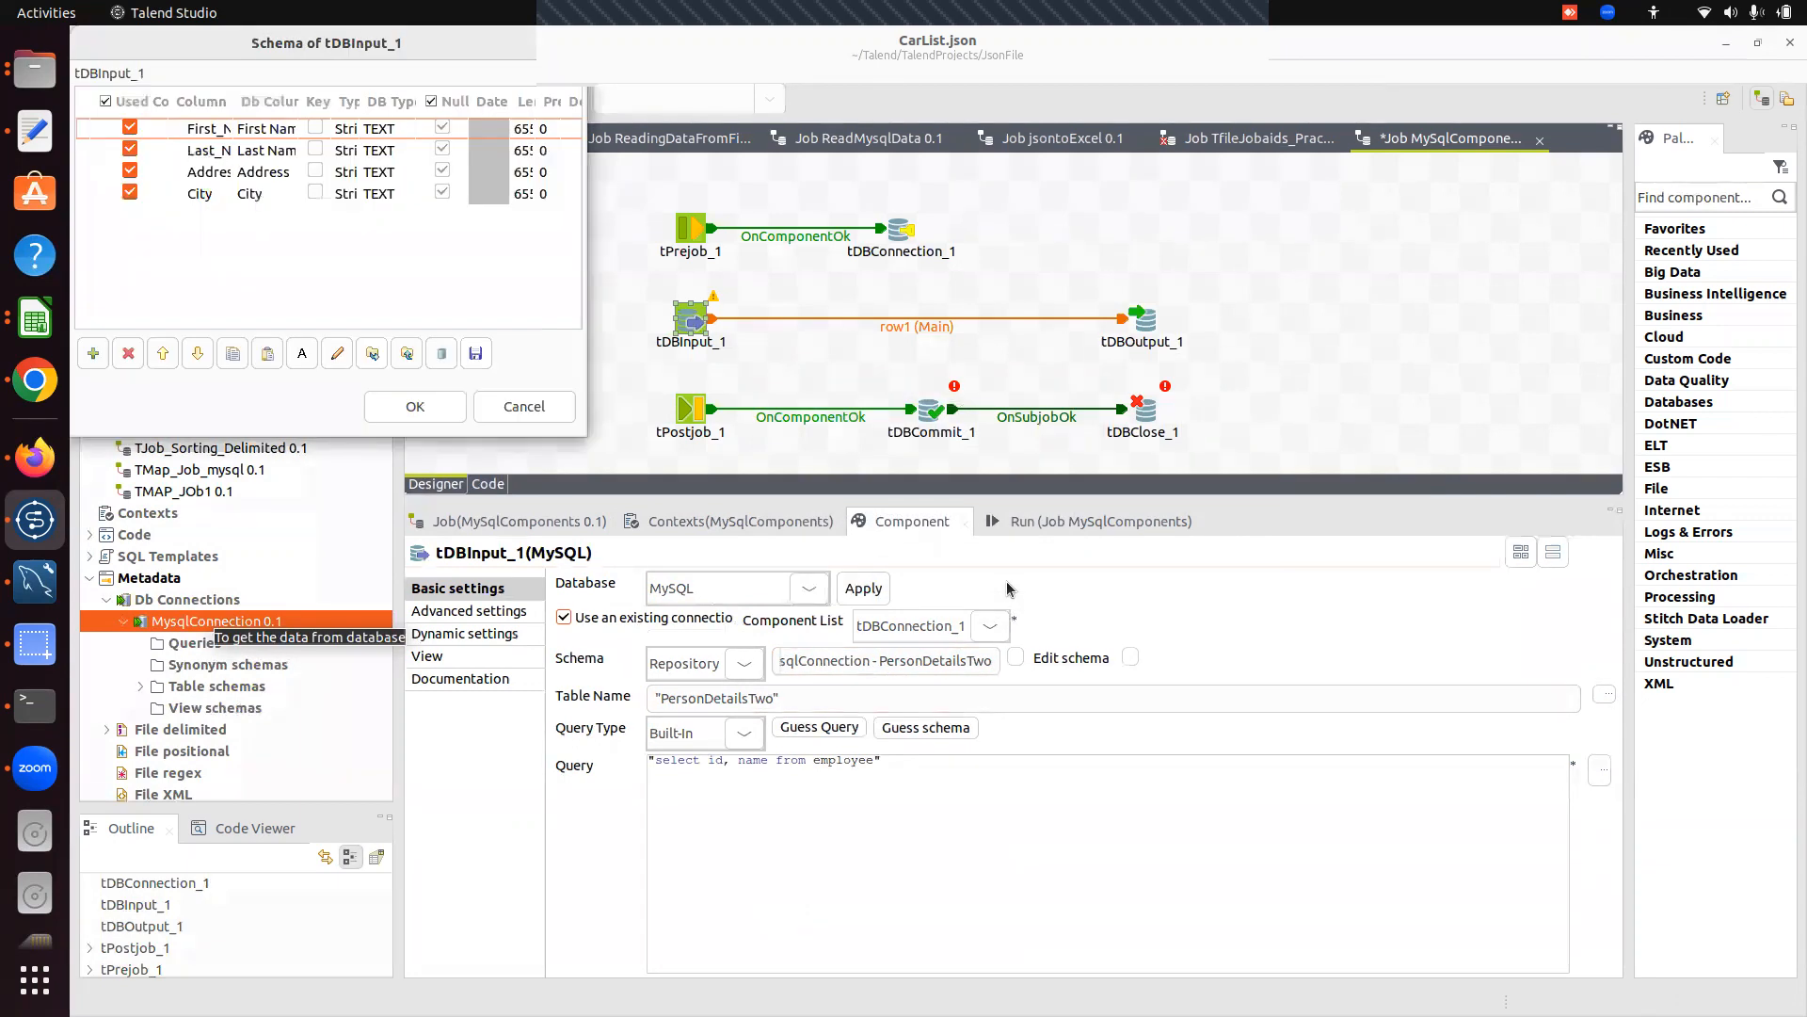
left_click(423, 411)
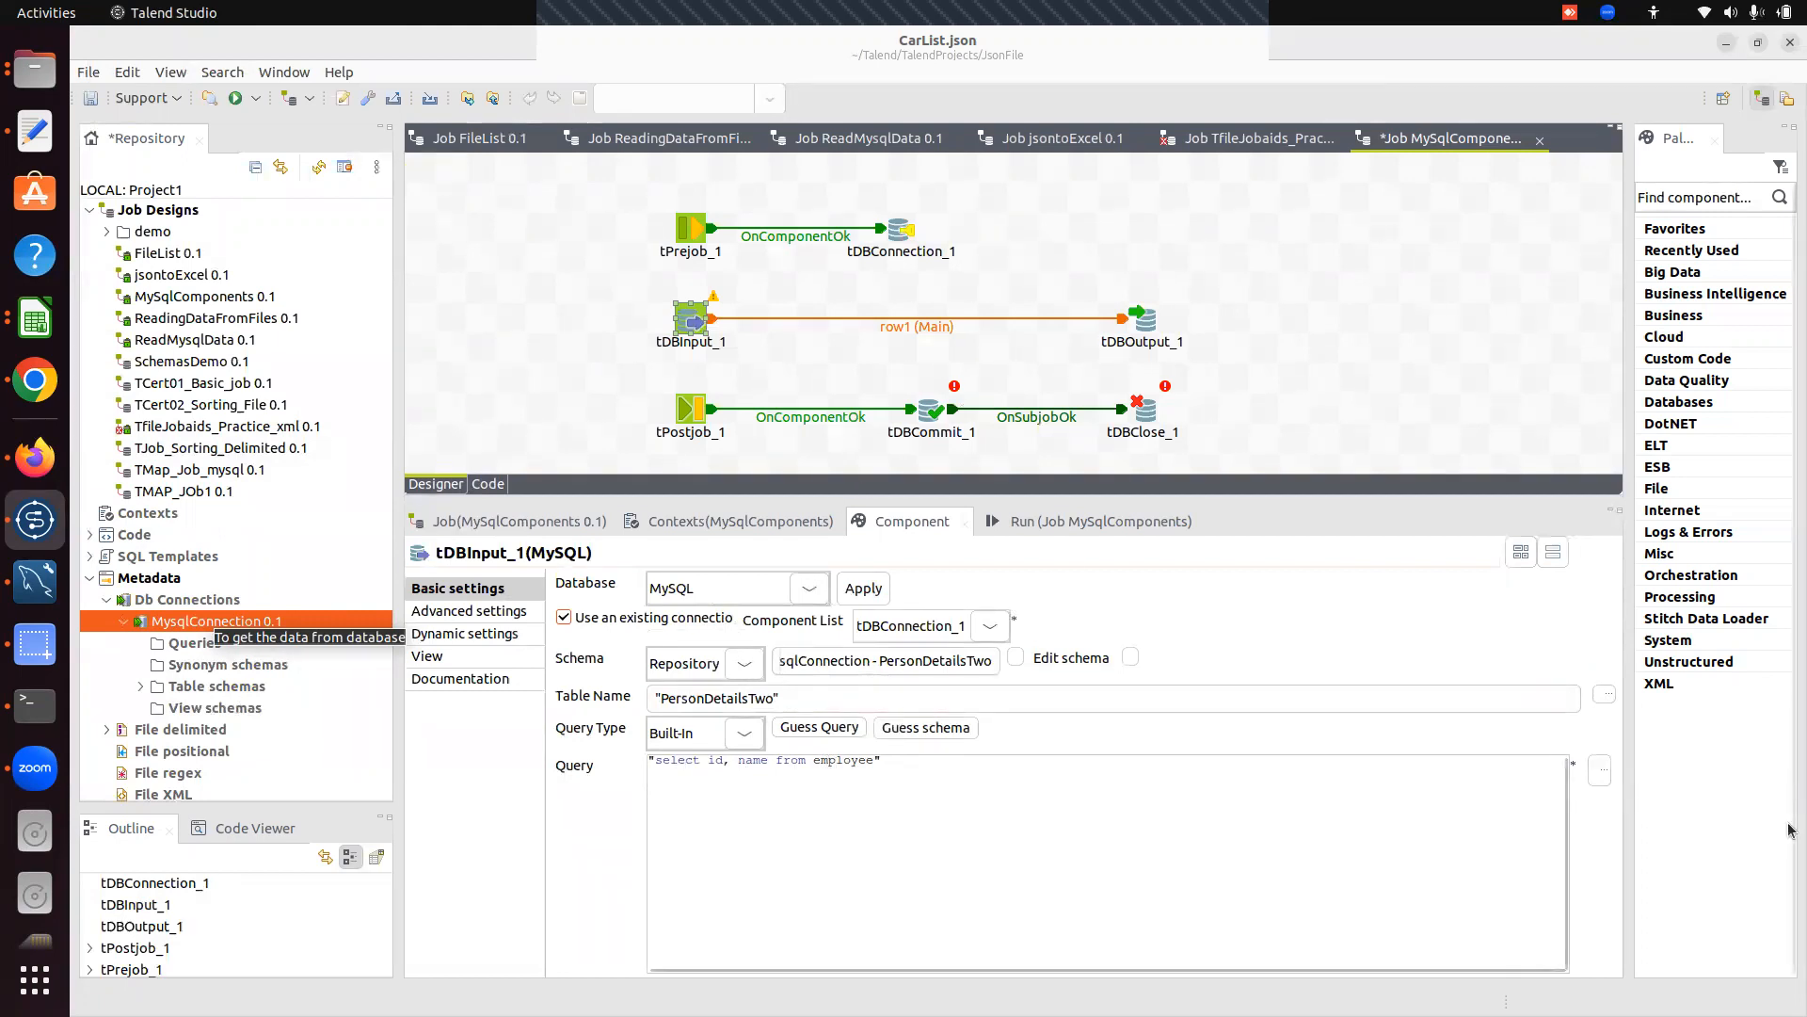
left_click(1604, 698)
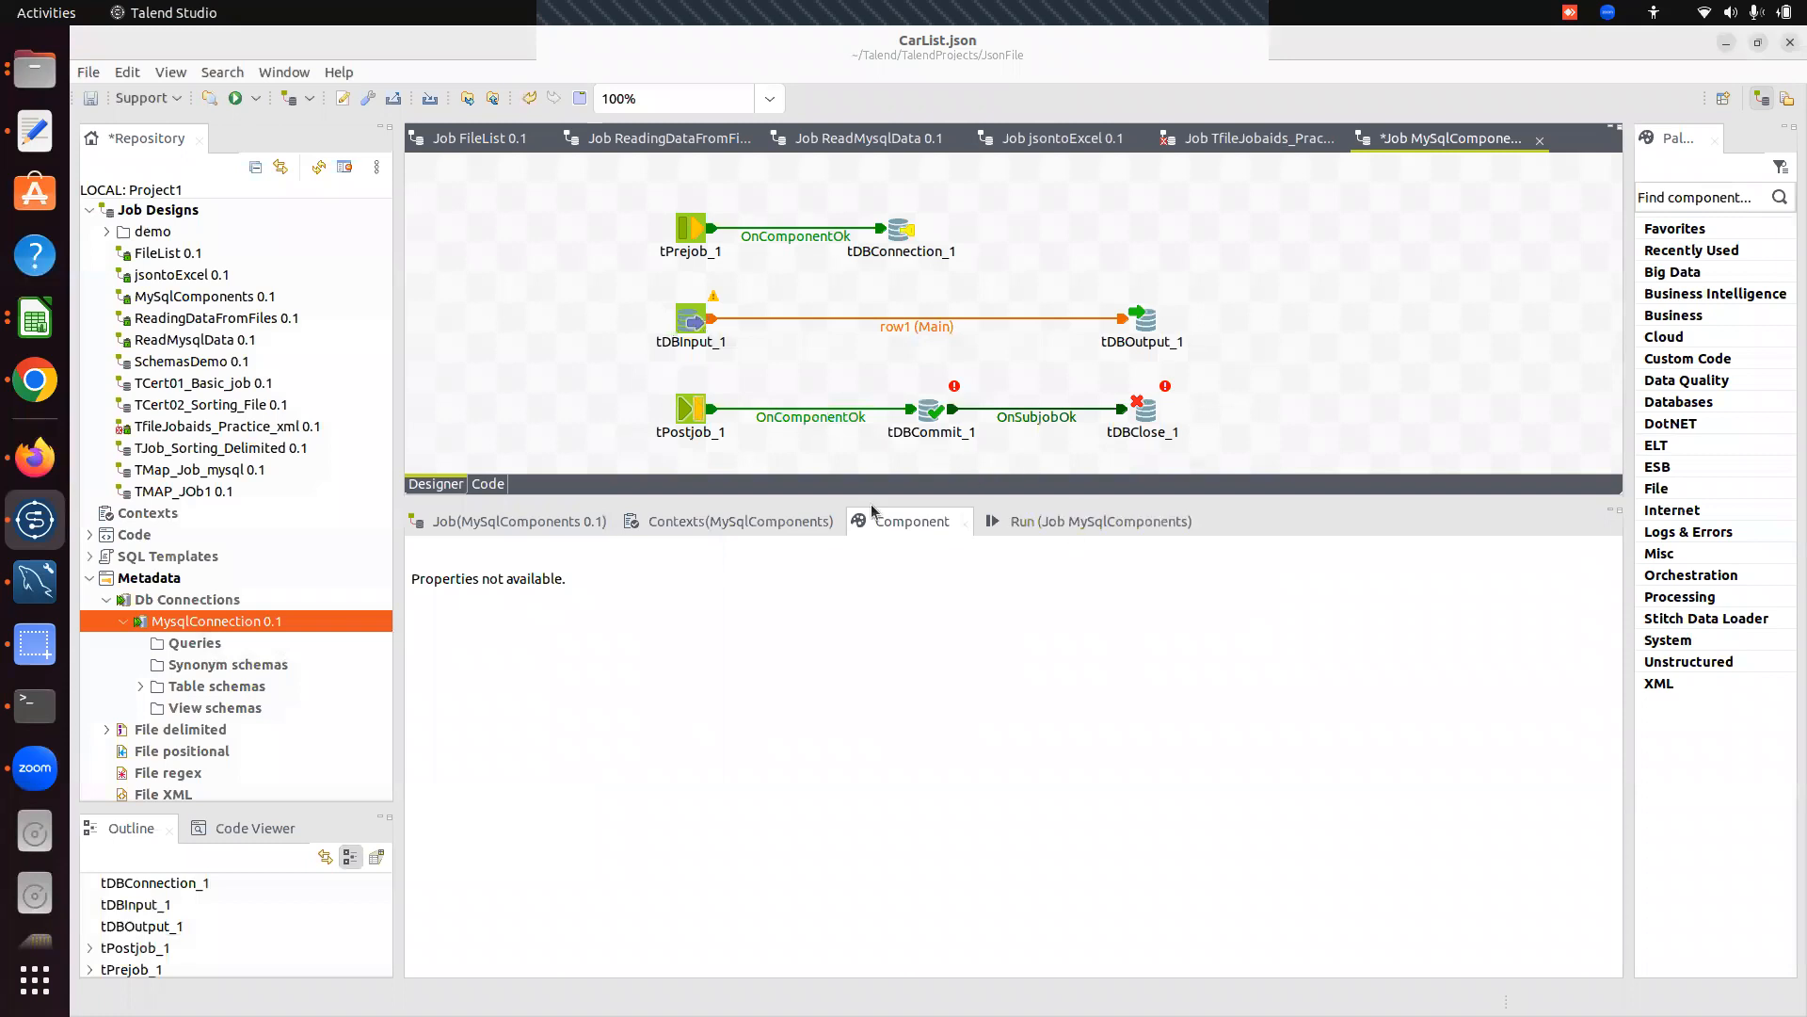
left_click(926, 669)
left_click(730, 520)
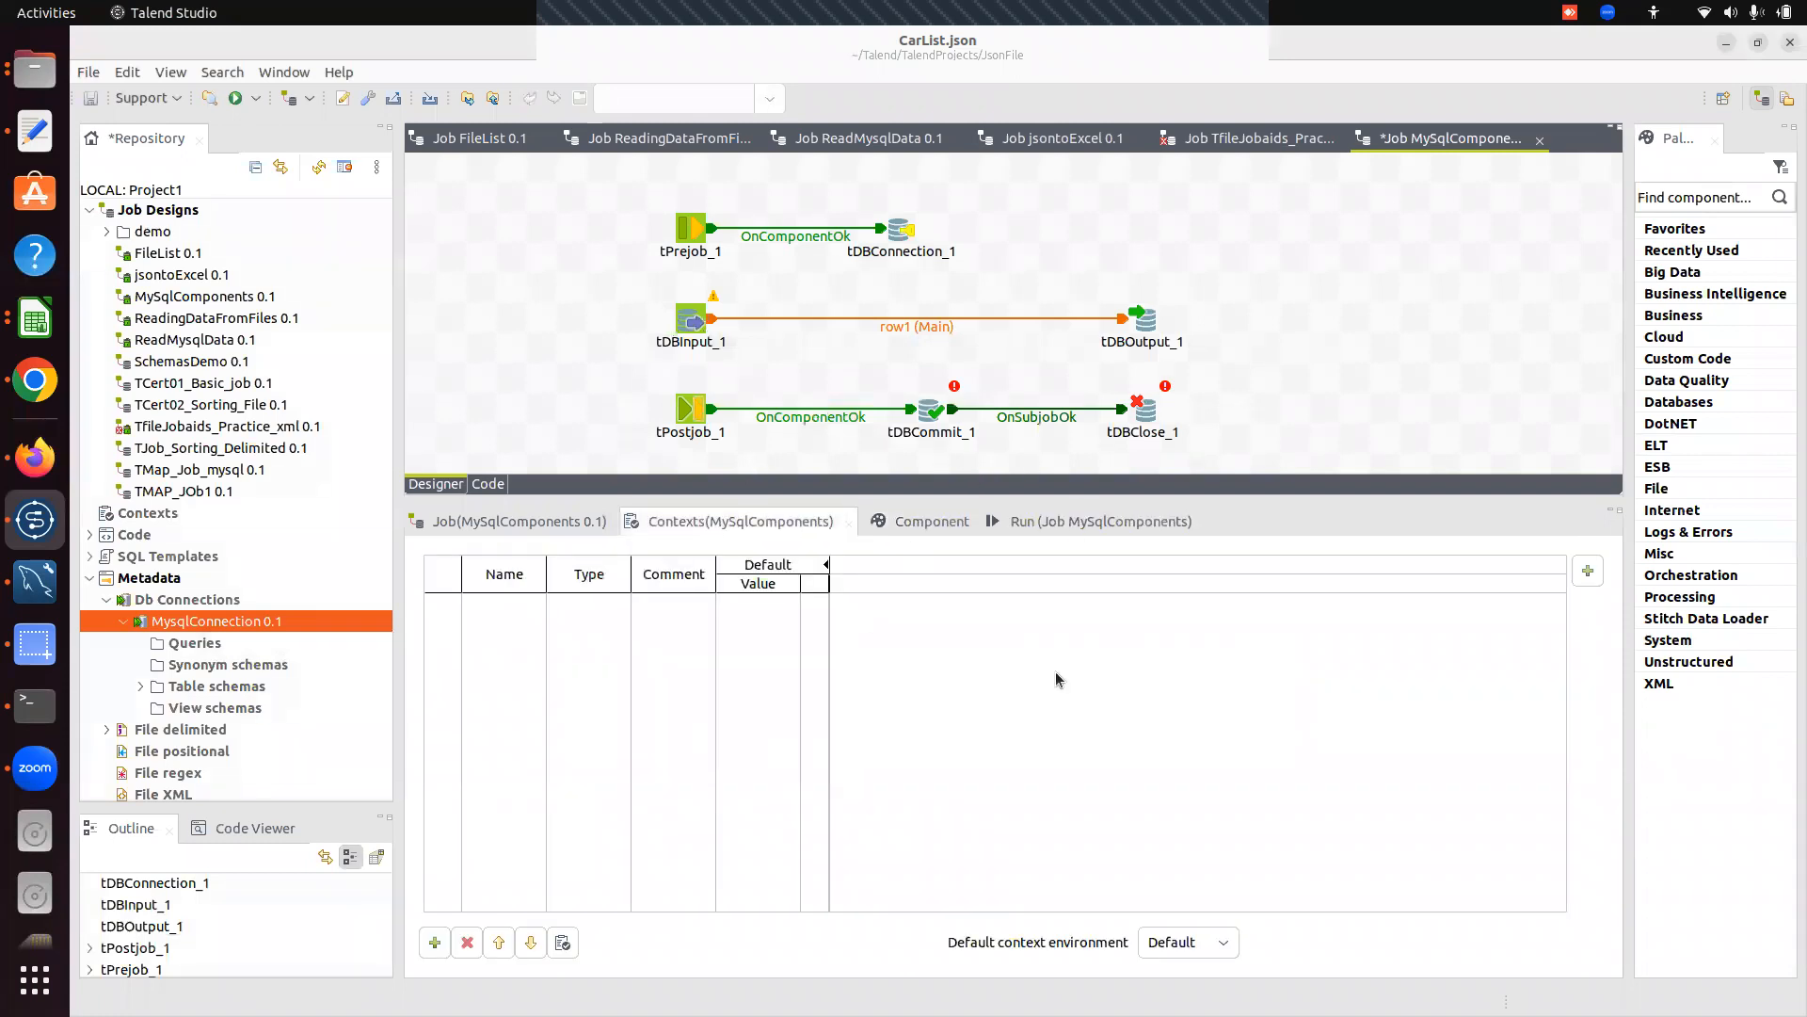
left_click(905, 521)
Set tDBConnection_1's property type to Repository and link it to the MysqlConnection 0.1 metadata.
left_click(899, 230)
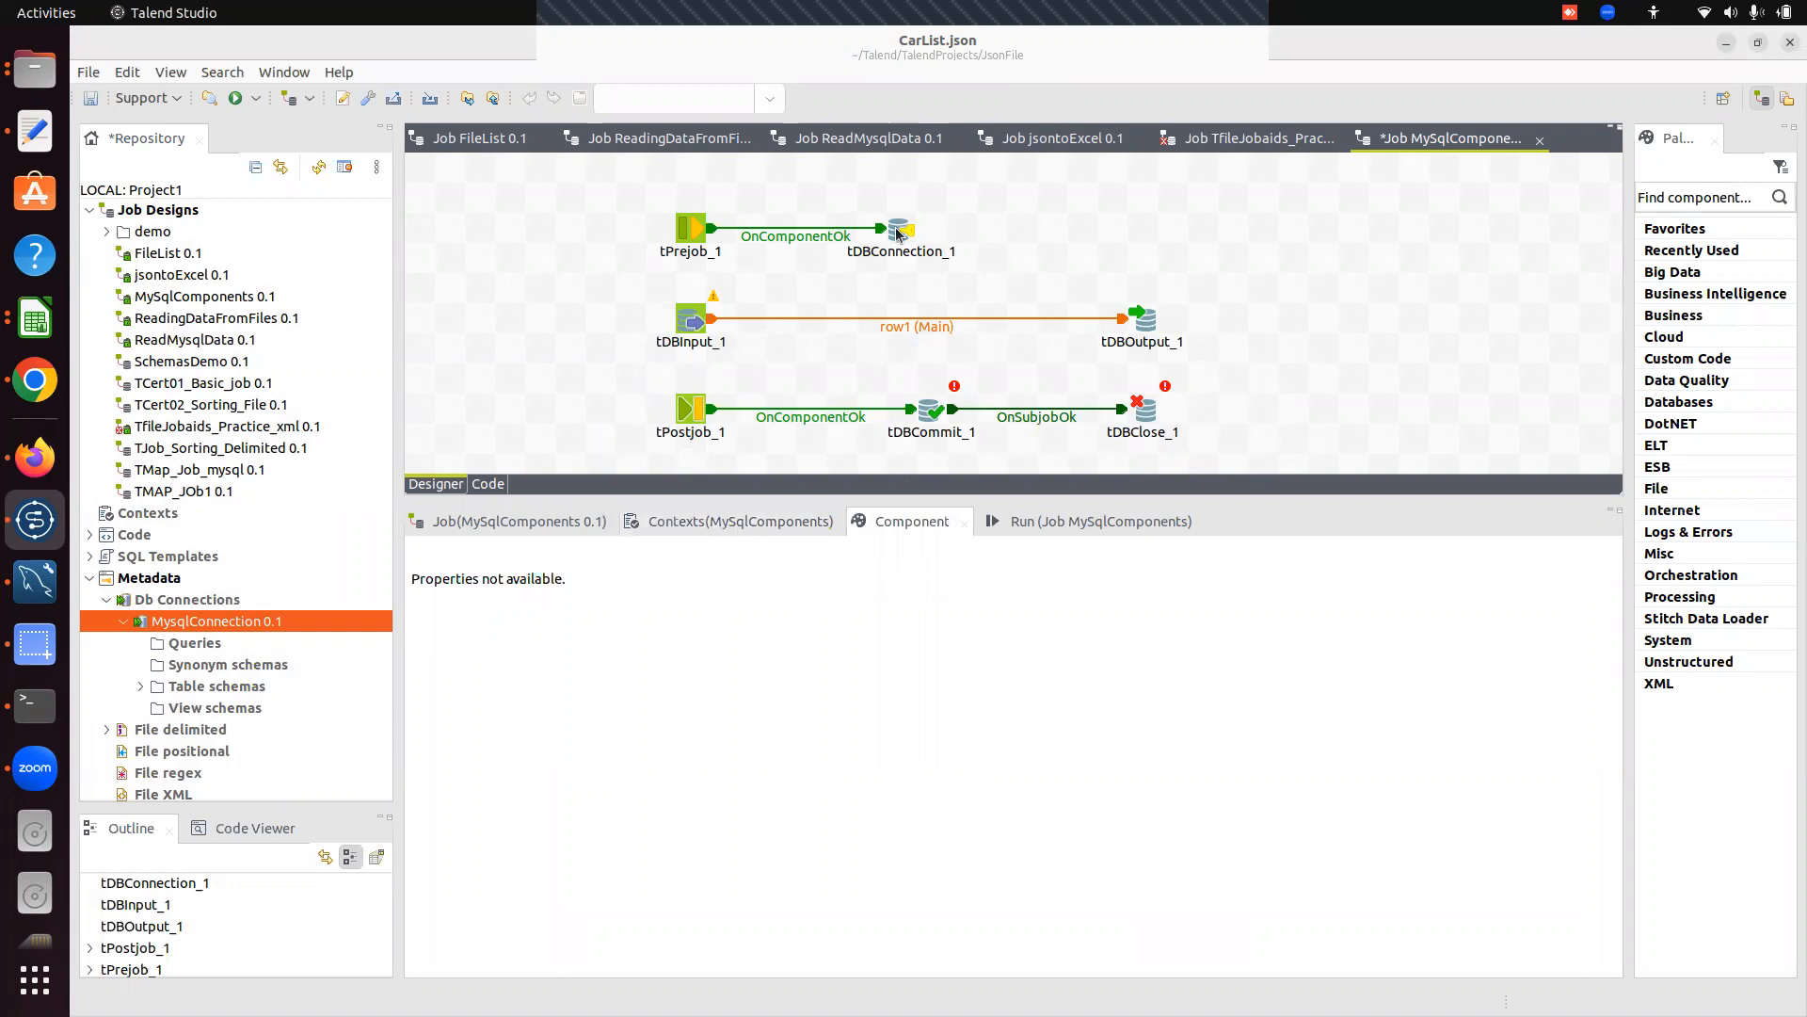
left_click(725, 628)
left_click(725, 676)
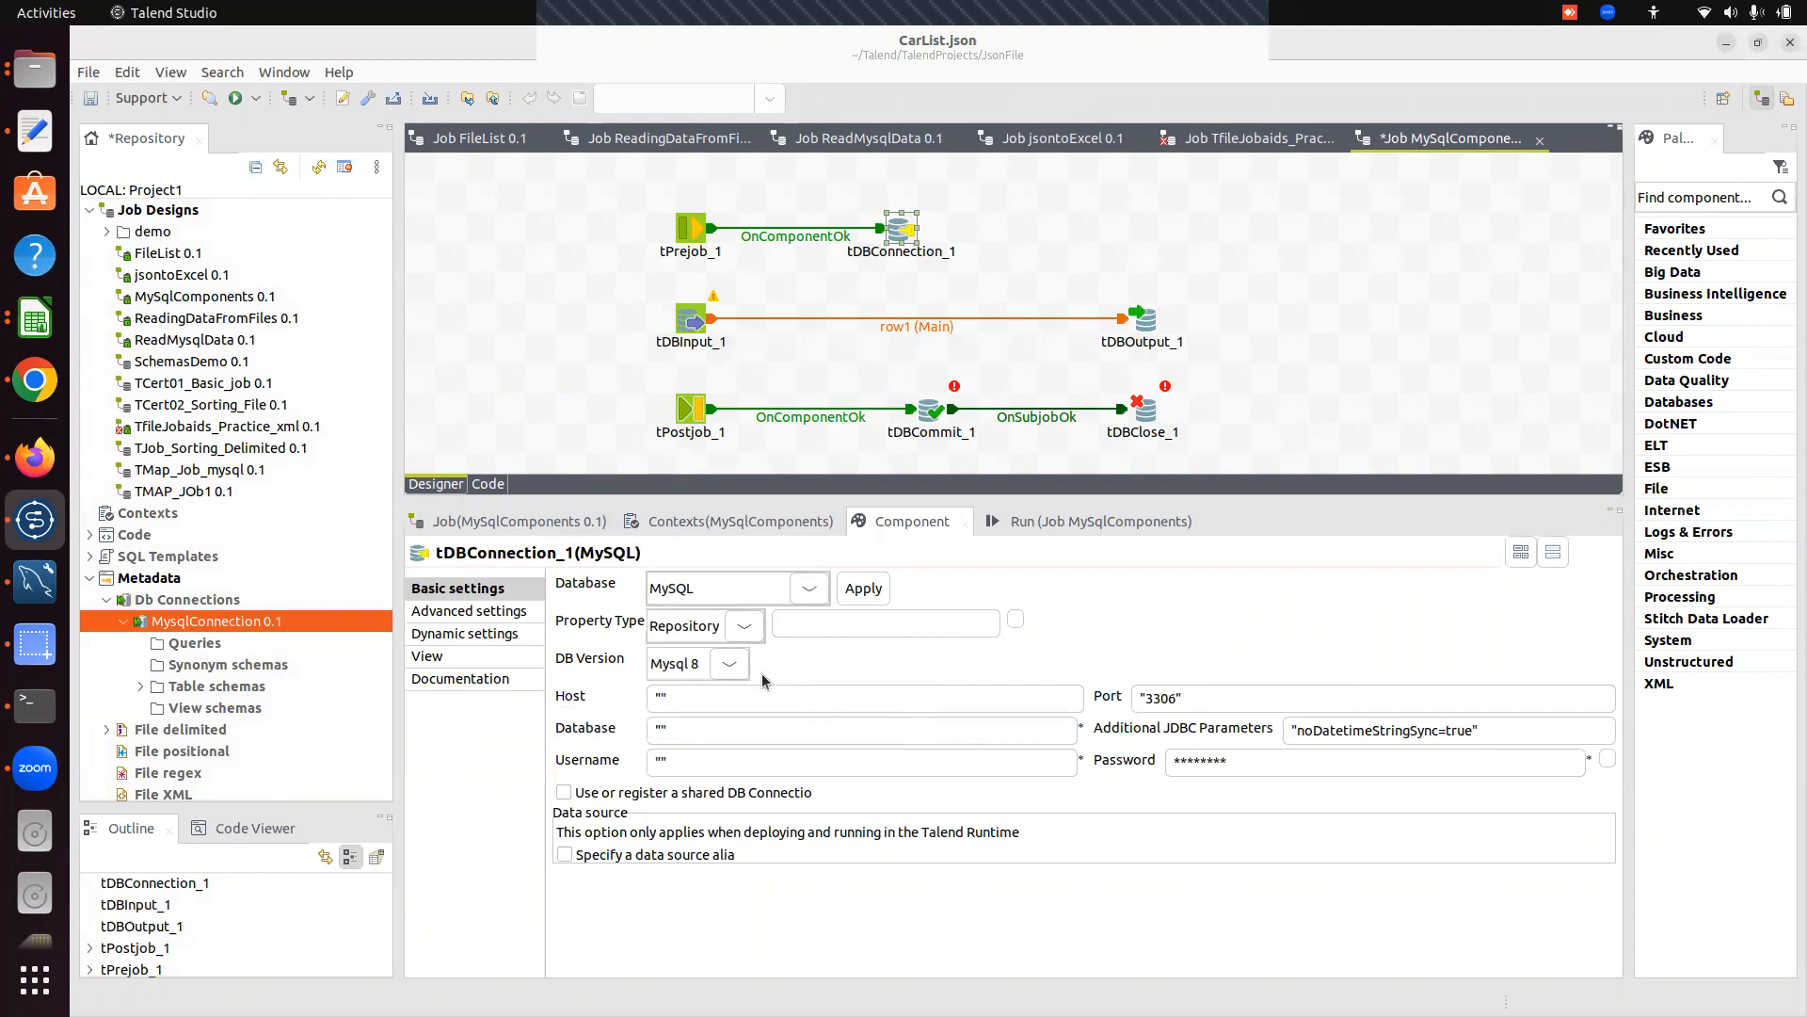
left_click(1013, 623)
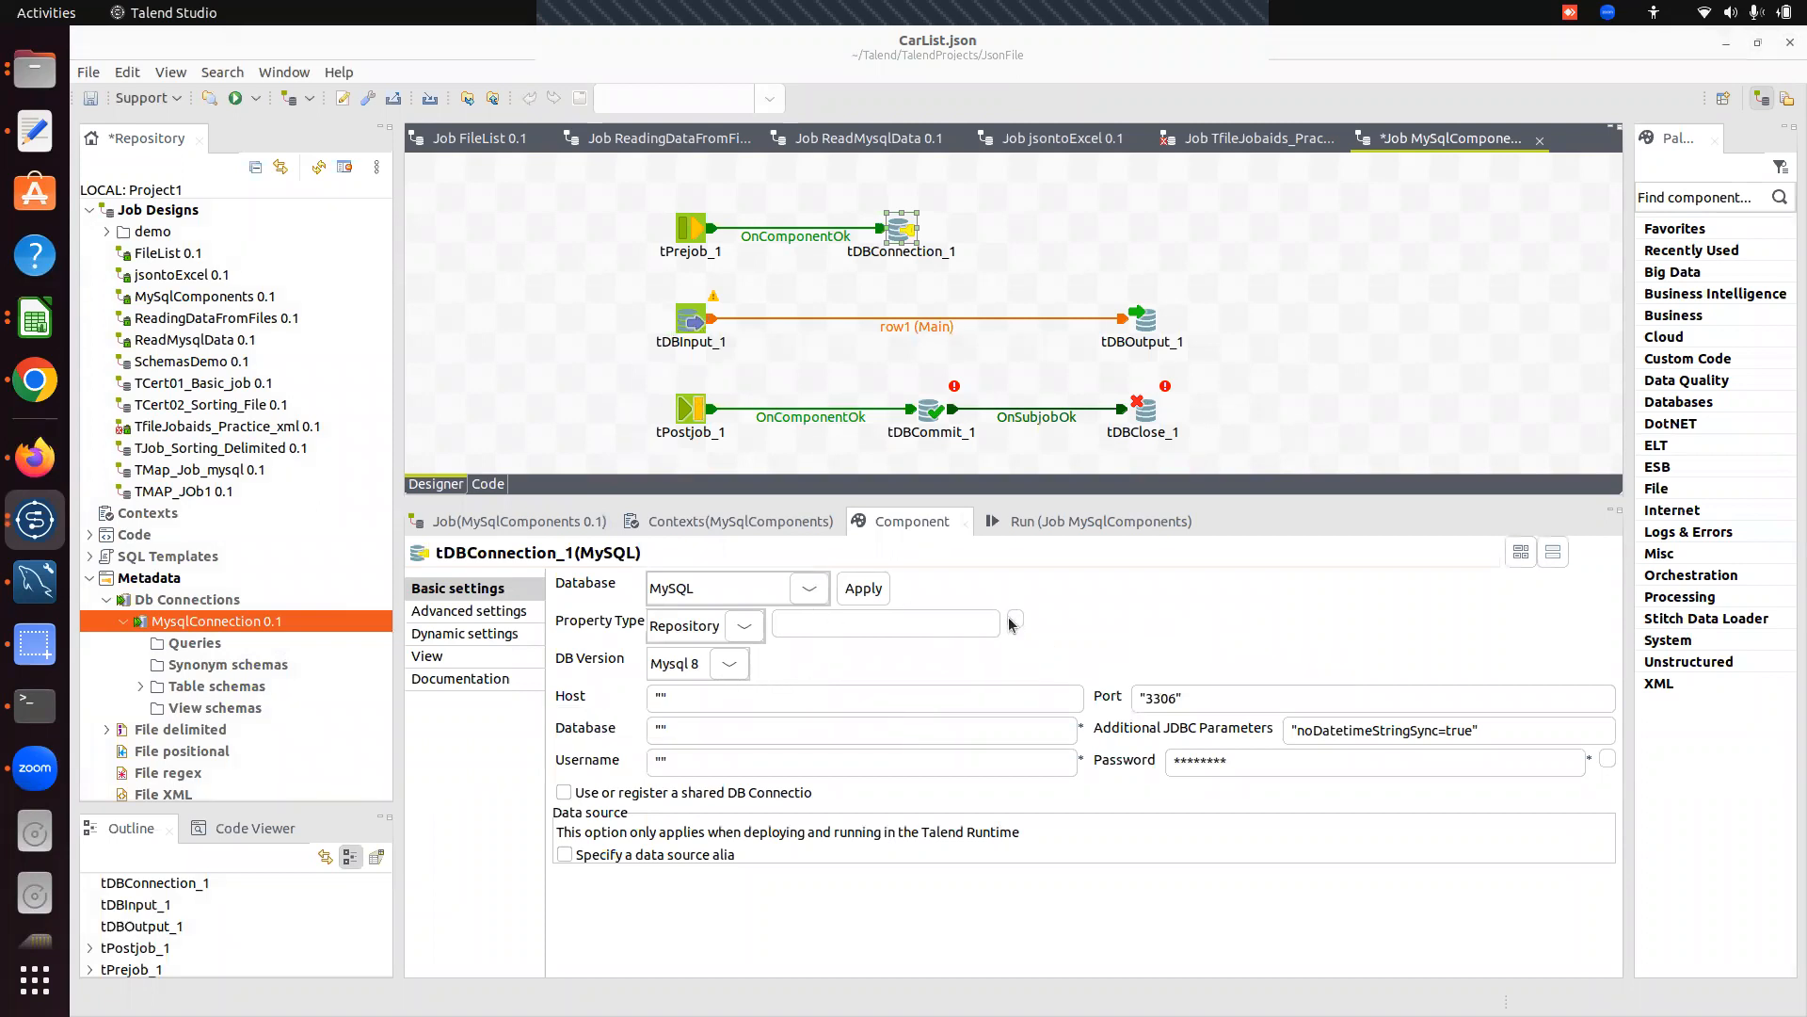
left_click(747, 301)
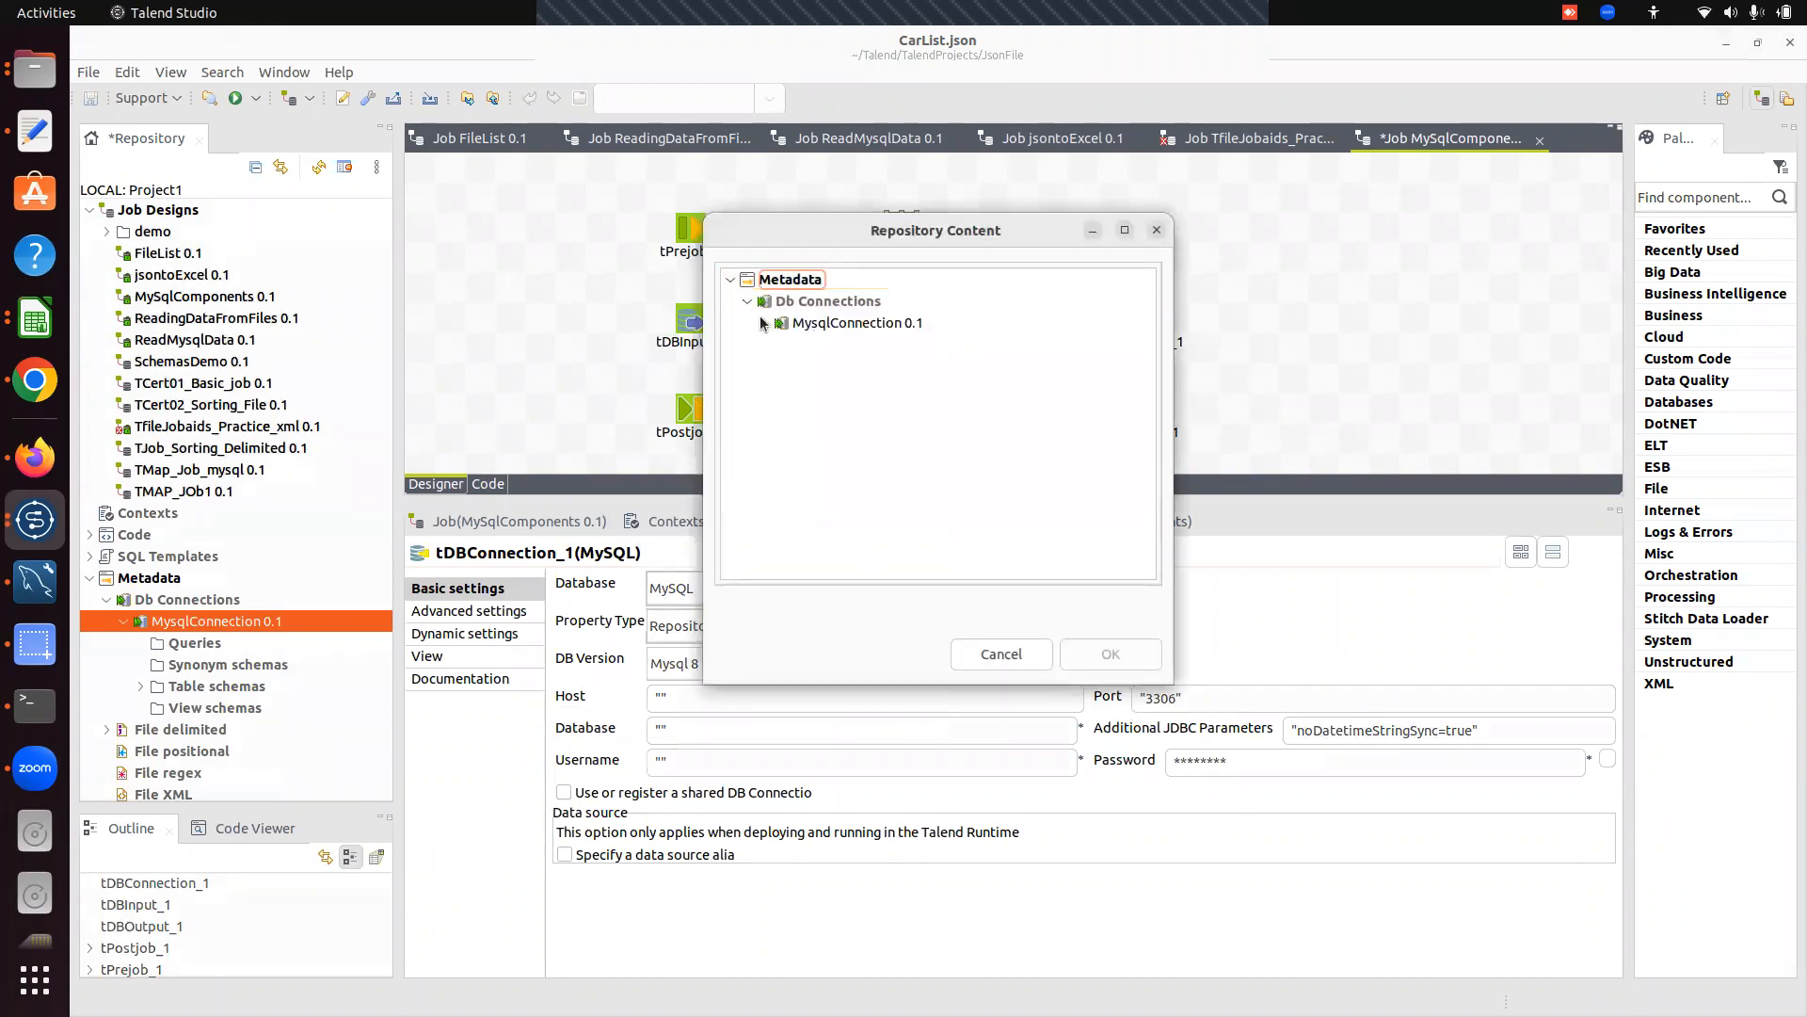
left_click(840, 324)
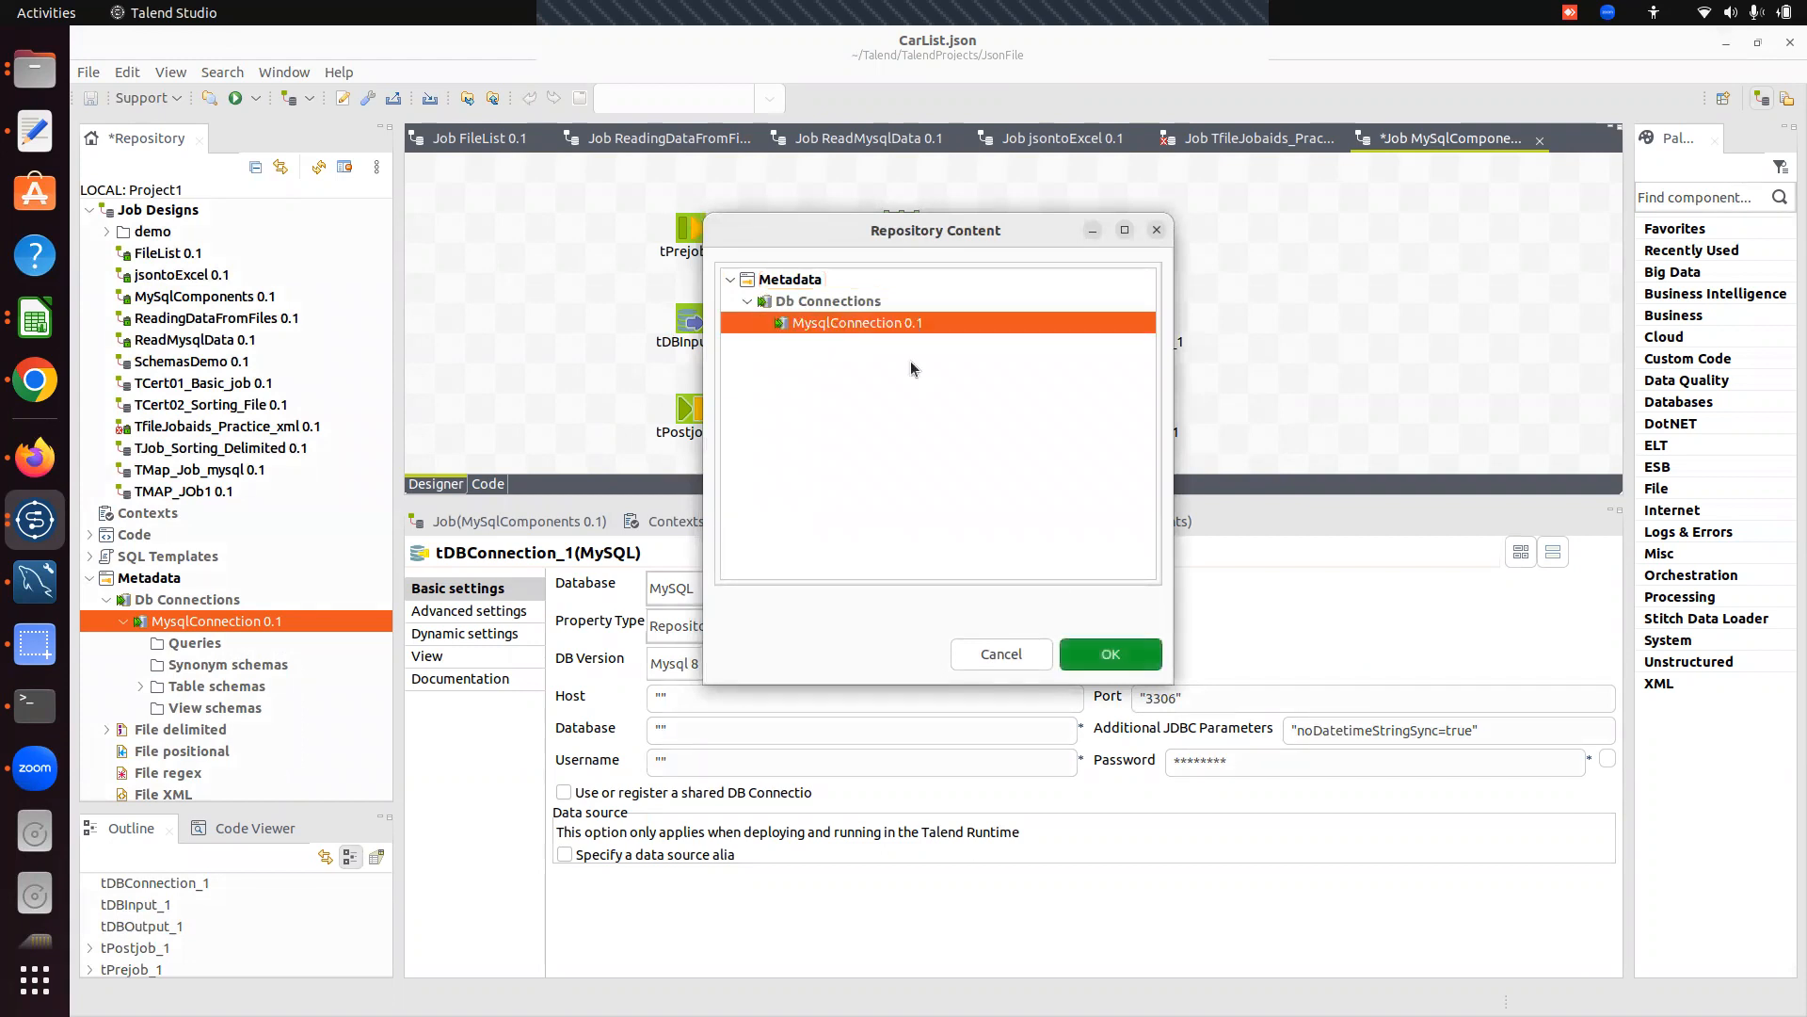
left_click(1105, 653)
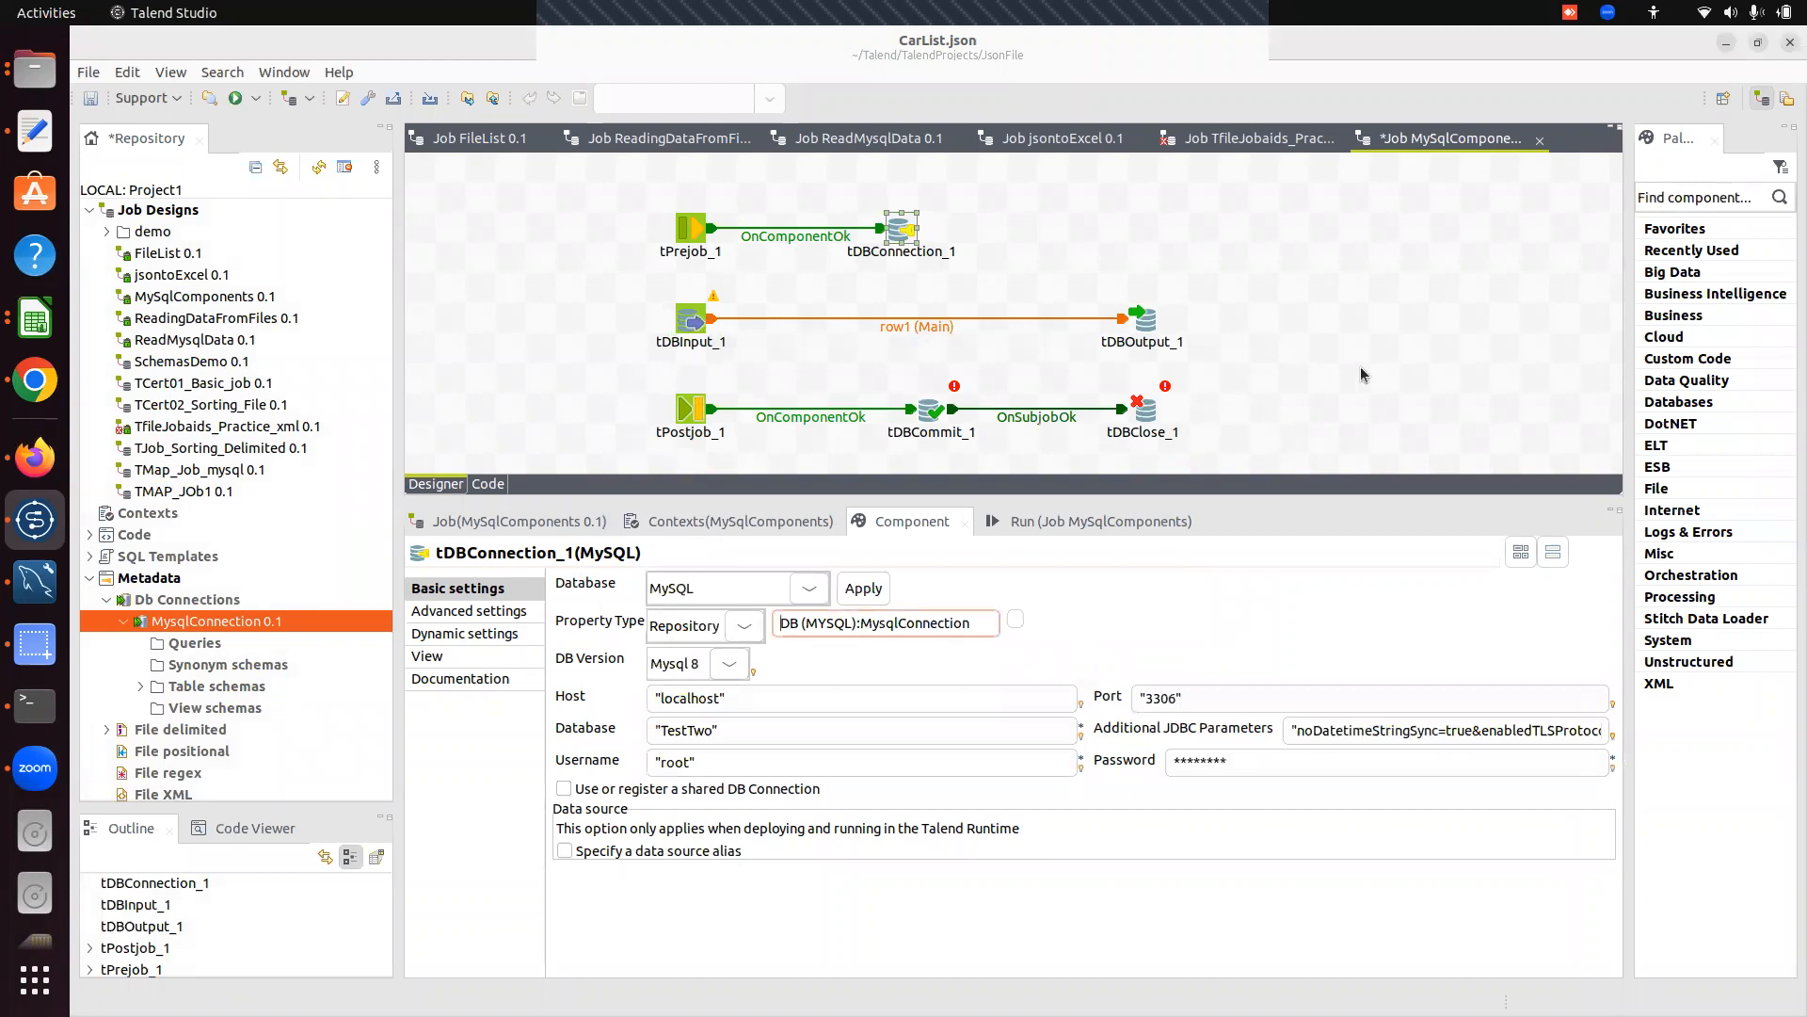
left_click(918, 359)
Return to the settings of tDBInput_1 and view the columns of its repository schema.
left_click(692, 320)
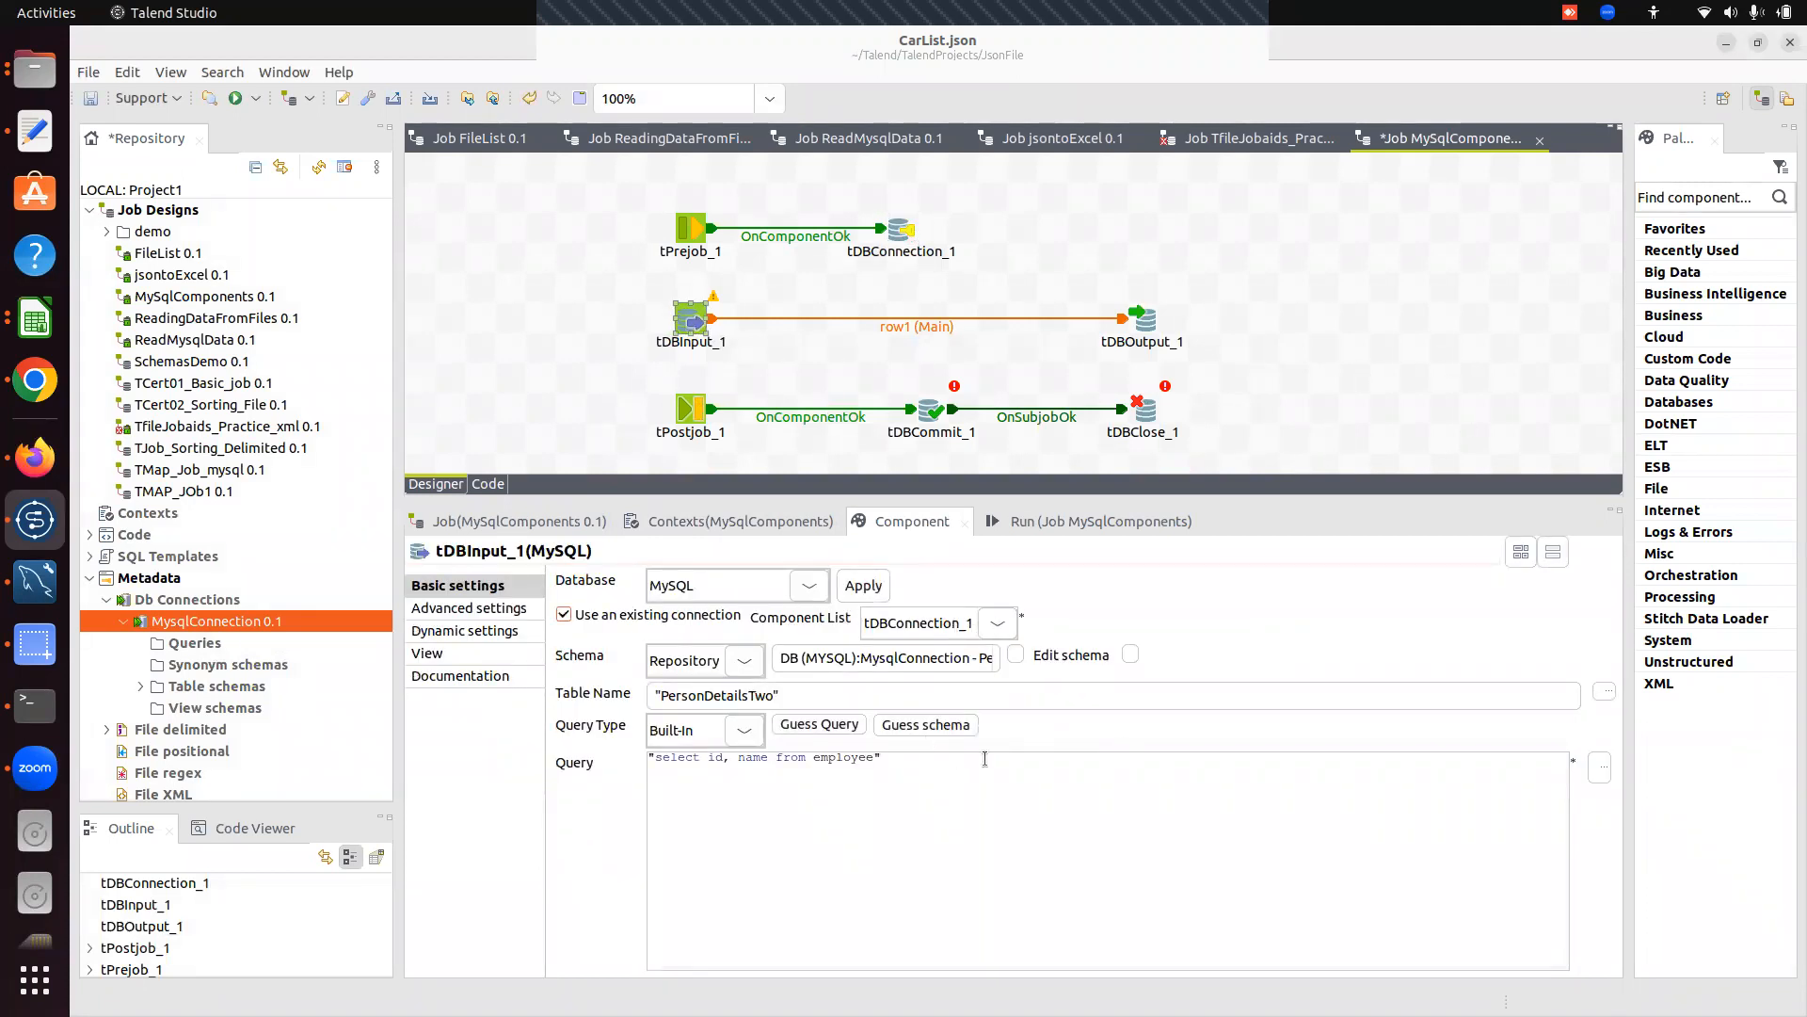
left_click(1131, 655)
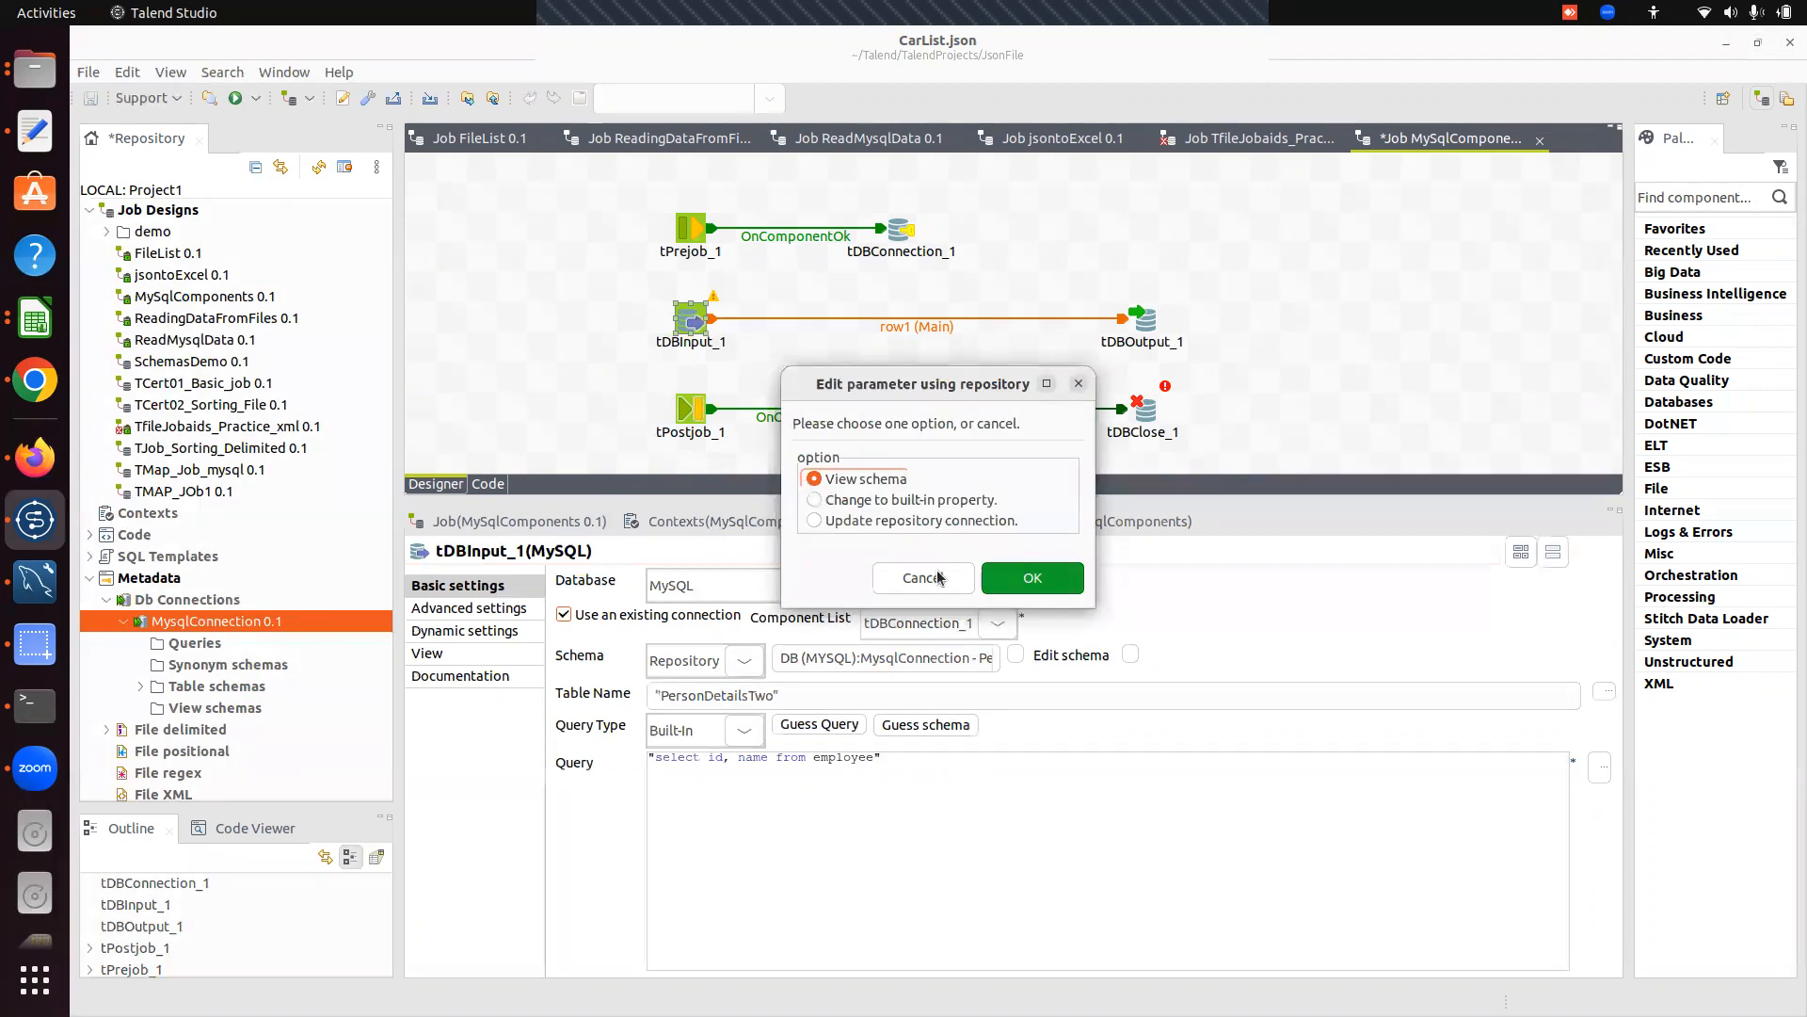
left_click(1033, 577)
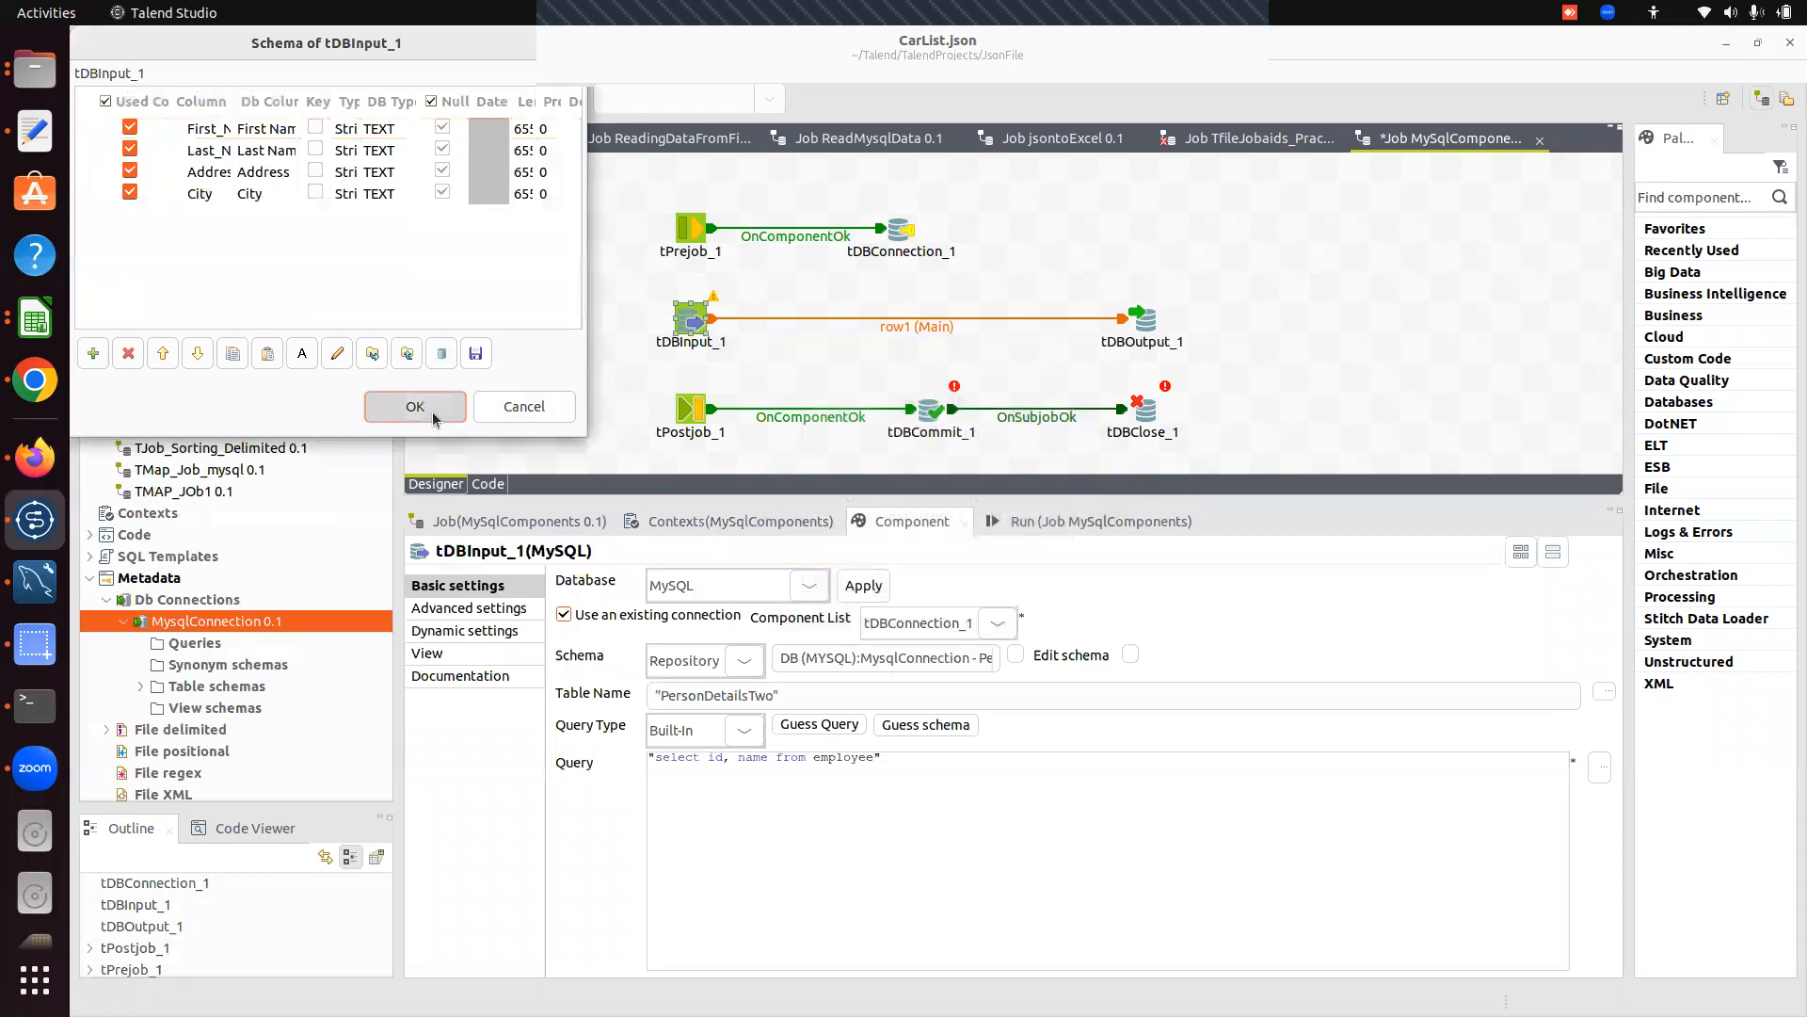
left_click(432, 407)
Choose the PersonDetailsTwo table of the TestTwo database as tDBInput_1's table name.
left_click(1605, 694)
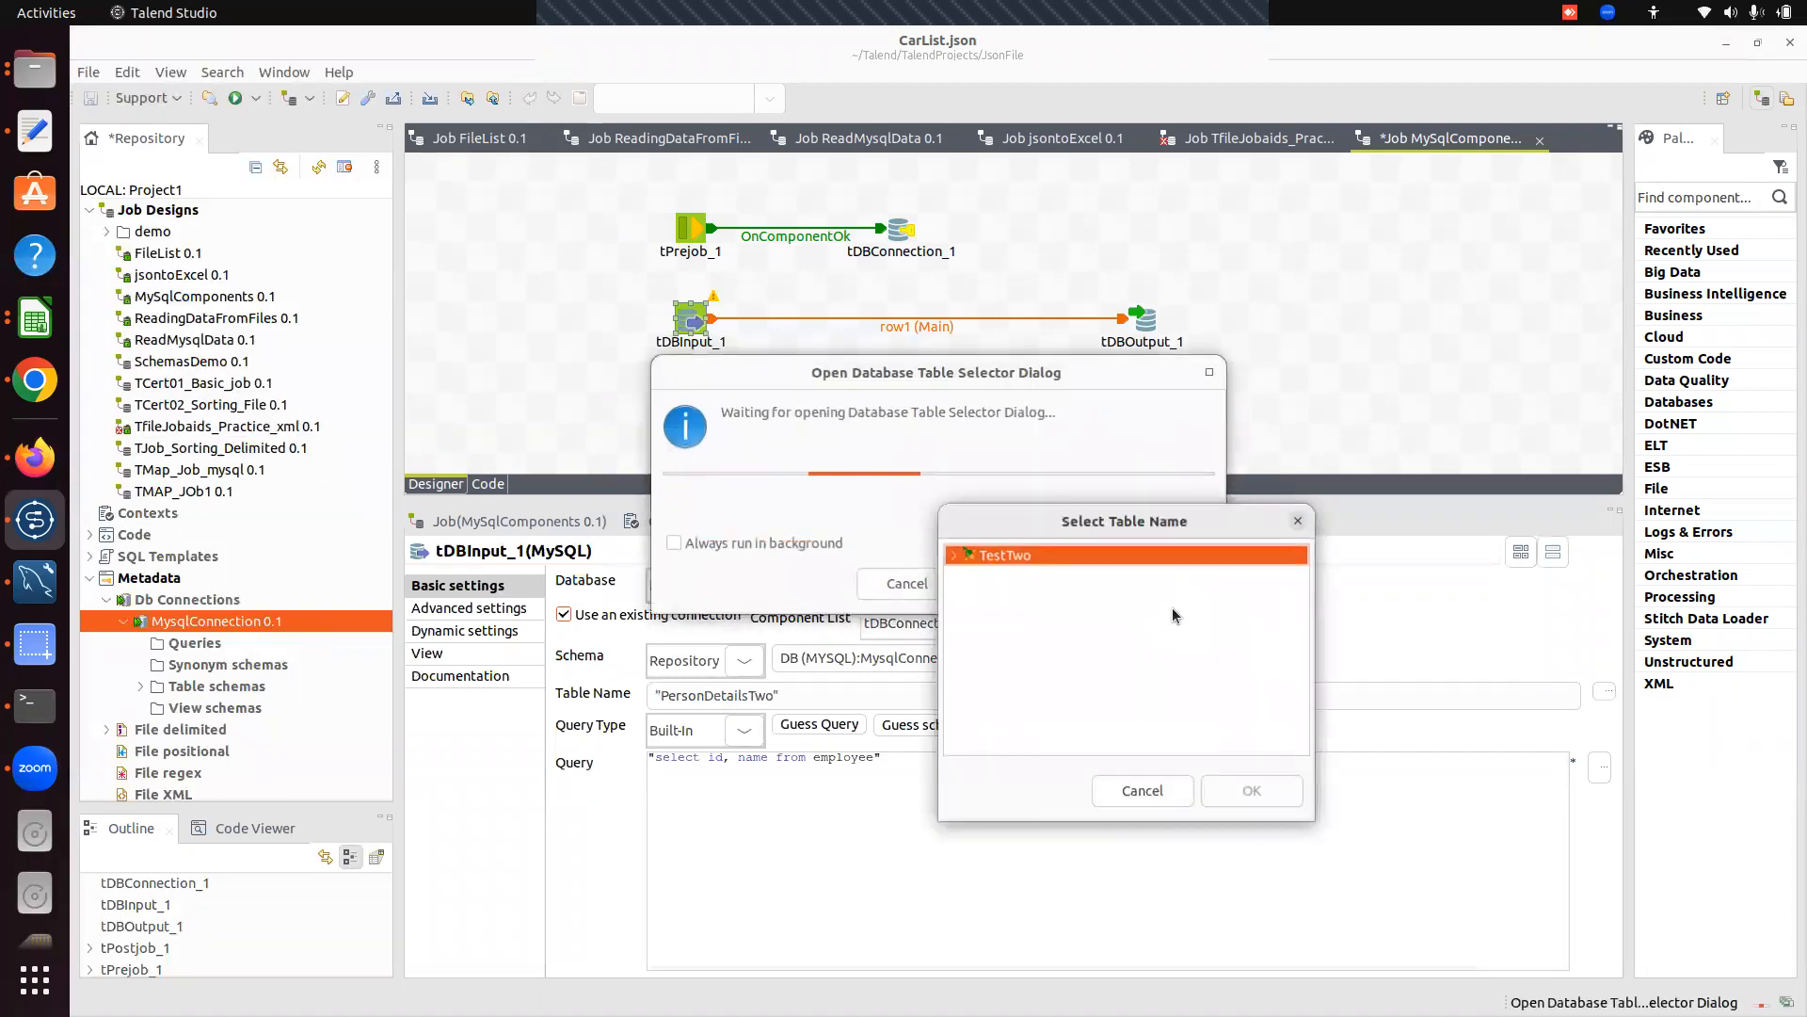
left_click(956, 556)
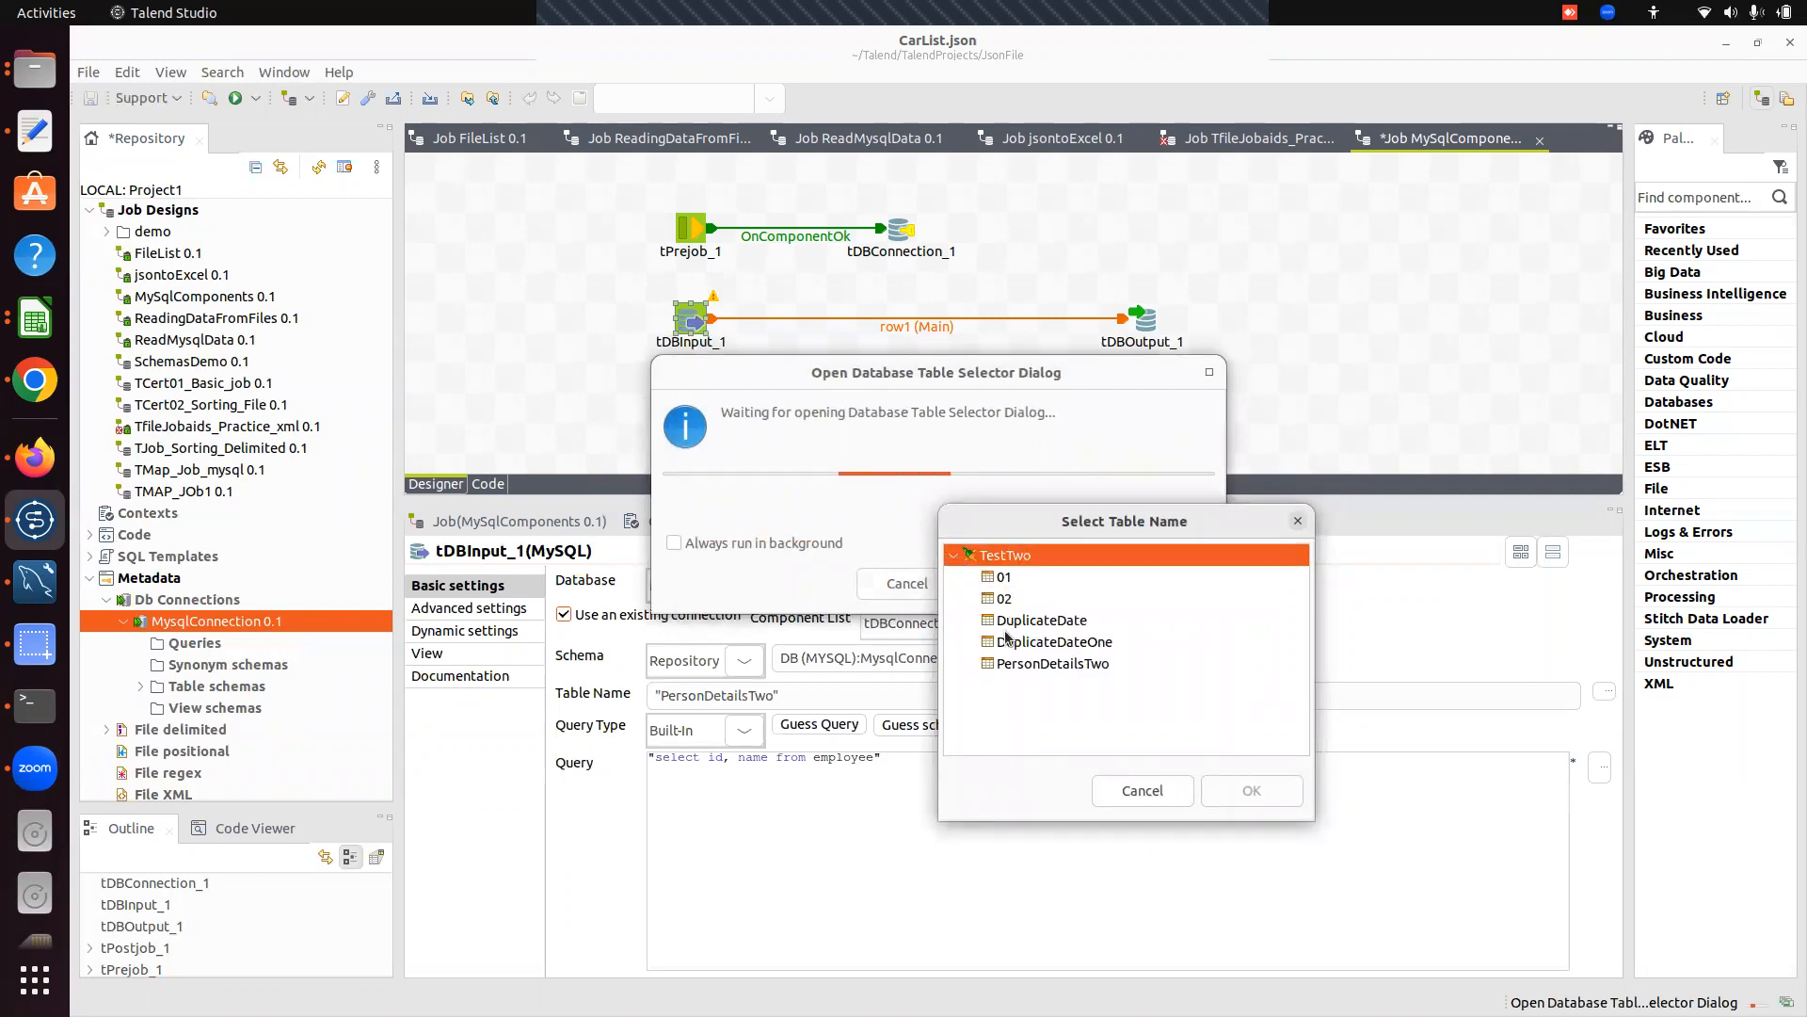
left_click(1030, 663)
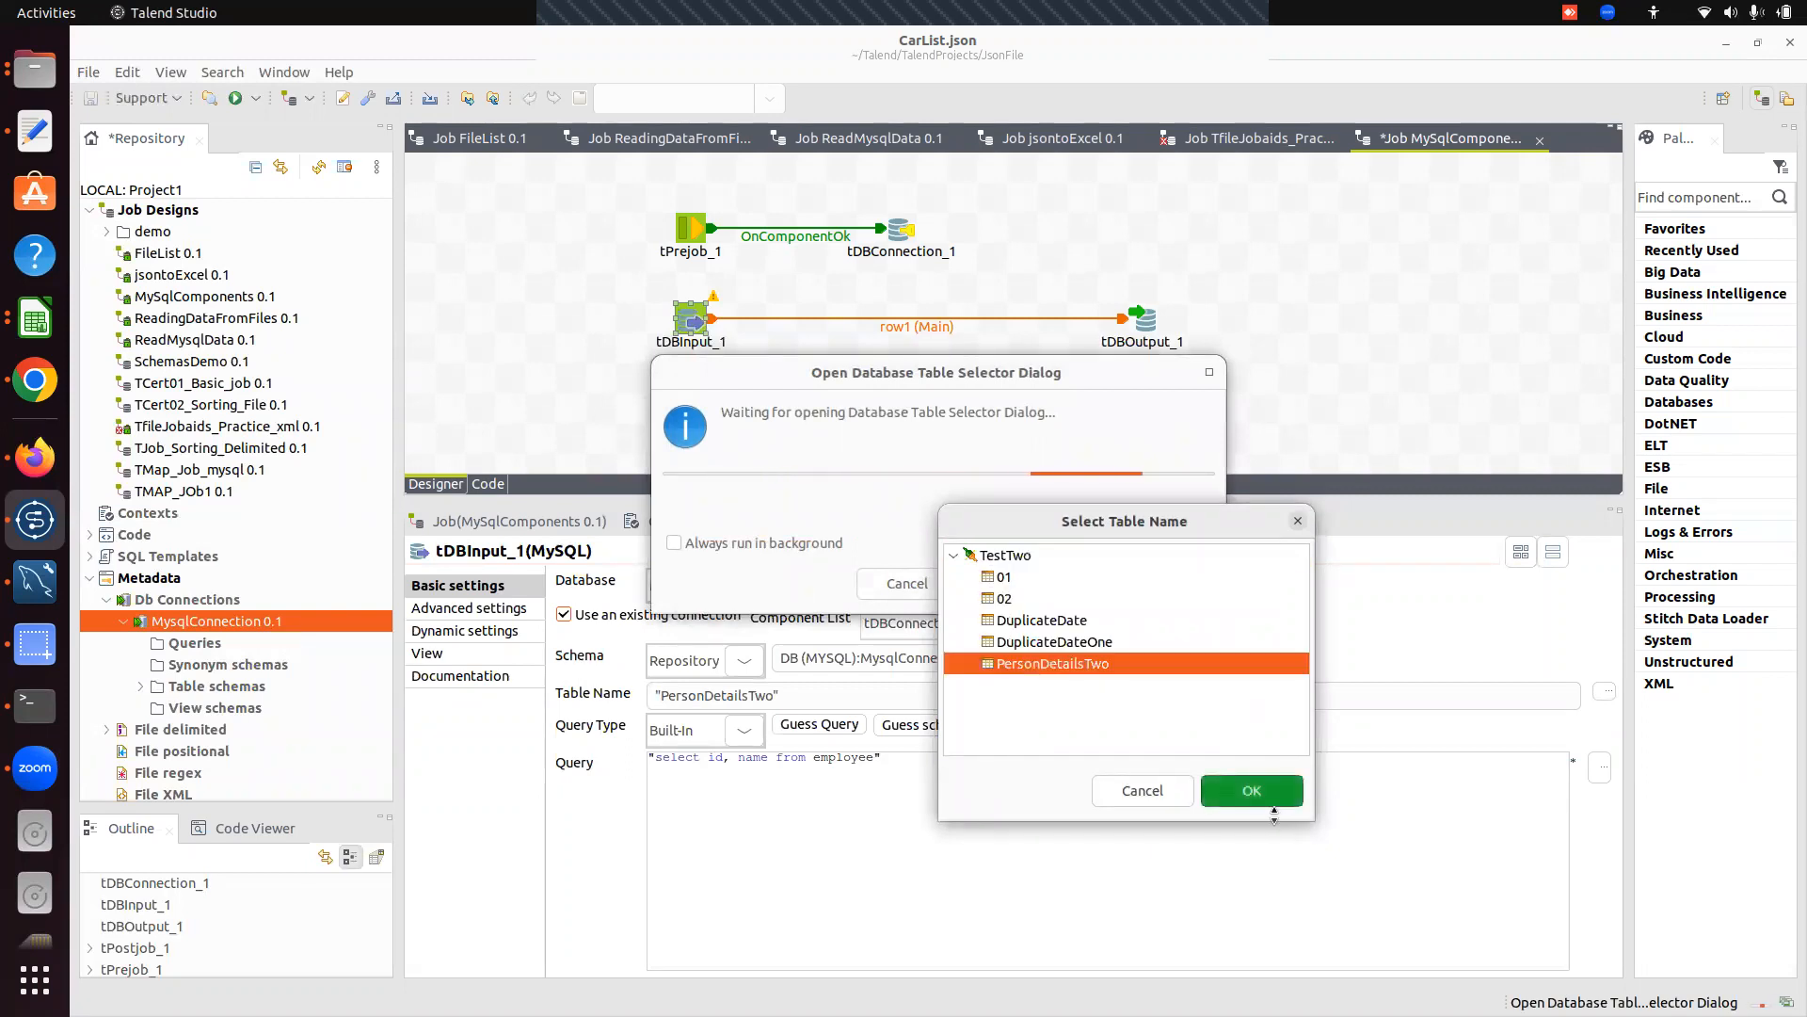
left_click(1251, 790)
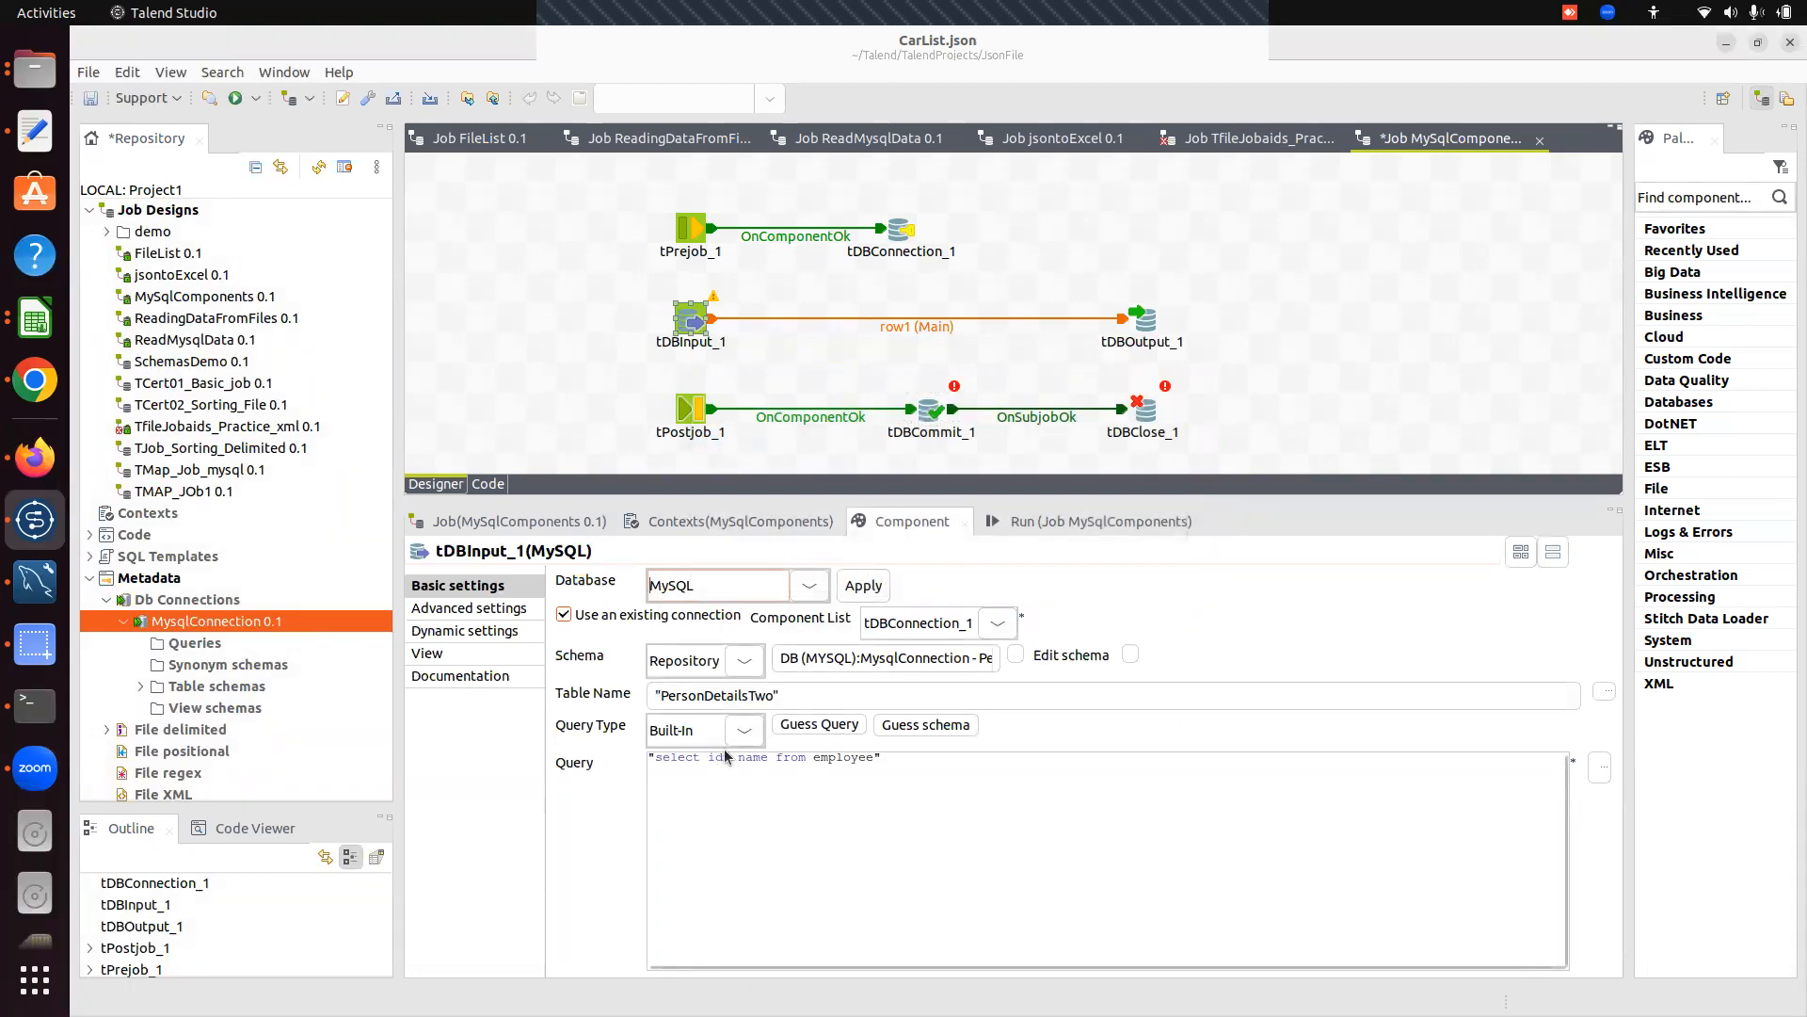
Replace the column list id, name in tDBInput_1's select query with *.
left_click(770, 760)
key("BackSpace")
key("BackSpace")
key("BackSpace")
key("BackSpace")
key("BackSpace")
key("BackSpace")
key("BackSpace")
key("BackSpace")
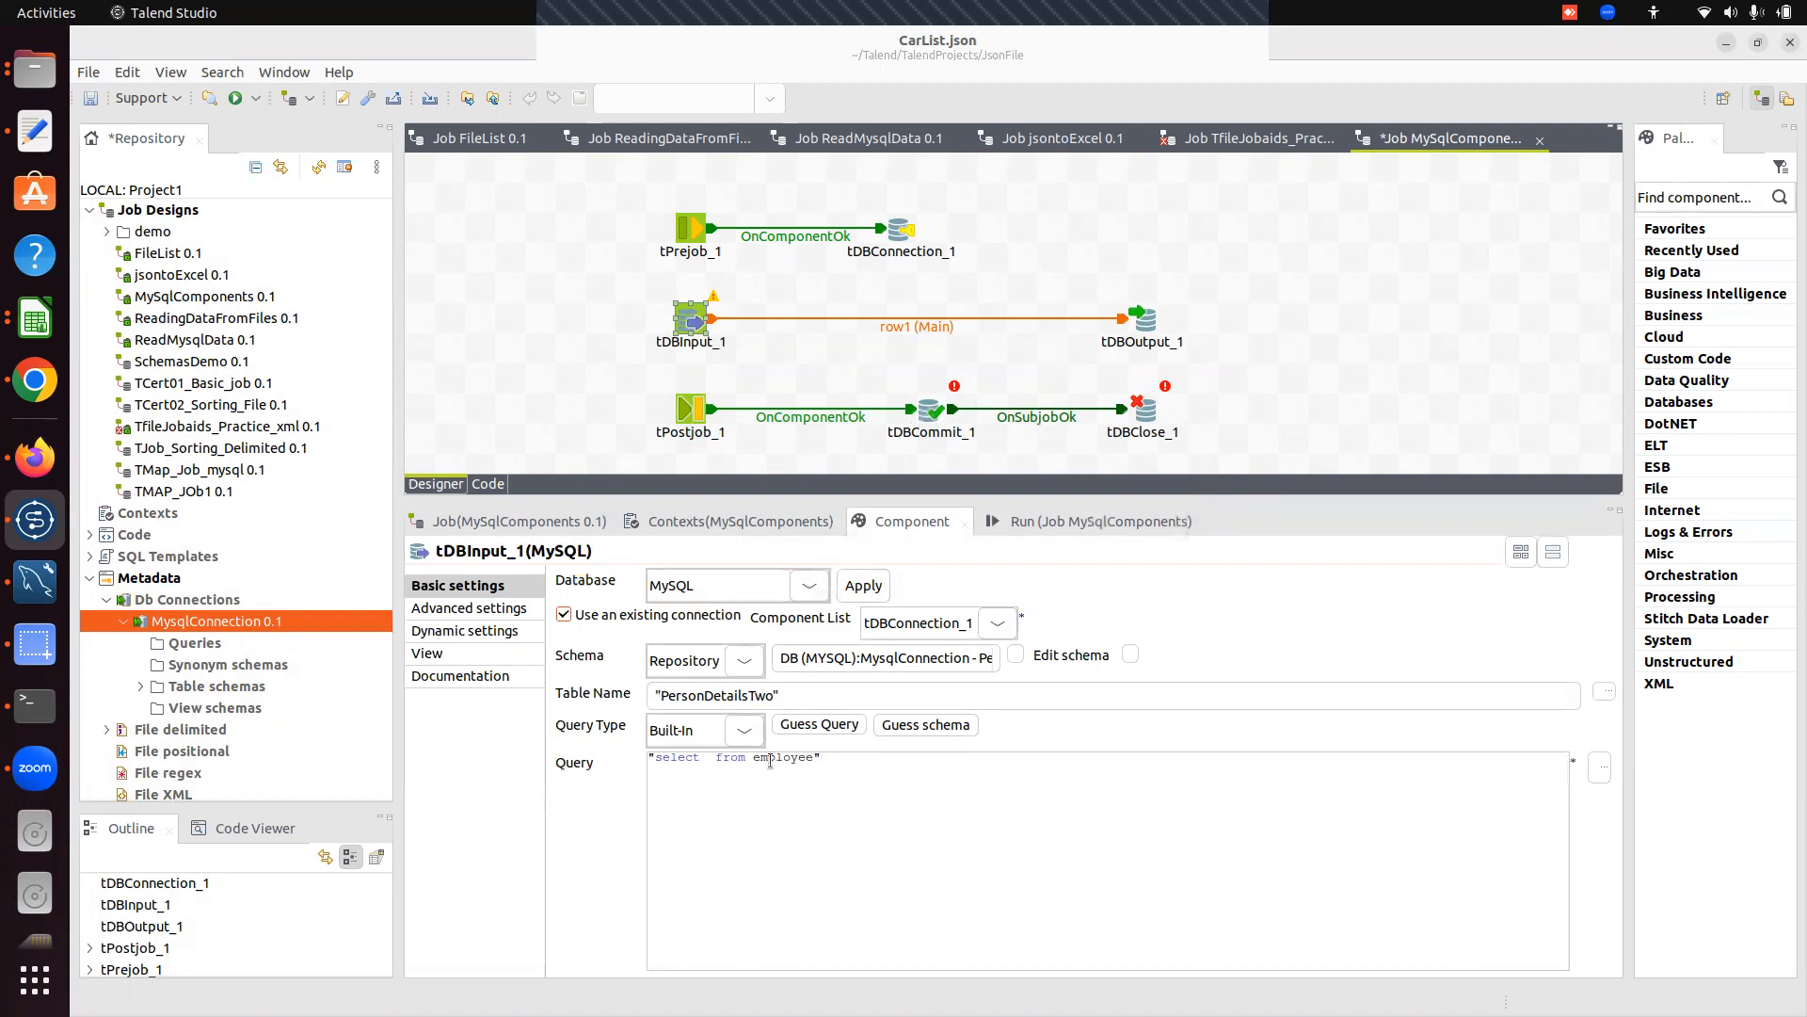
type("*")
Switch to the terminal and rerun the MySQL query select * from PersonDetailsTwo;.
left_click(35, 706)
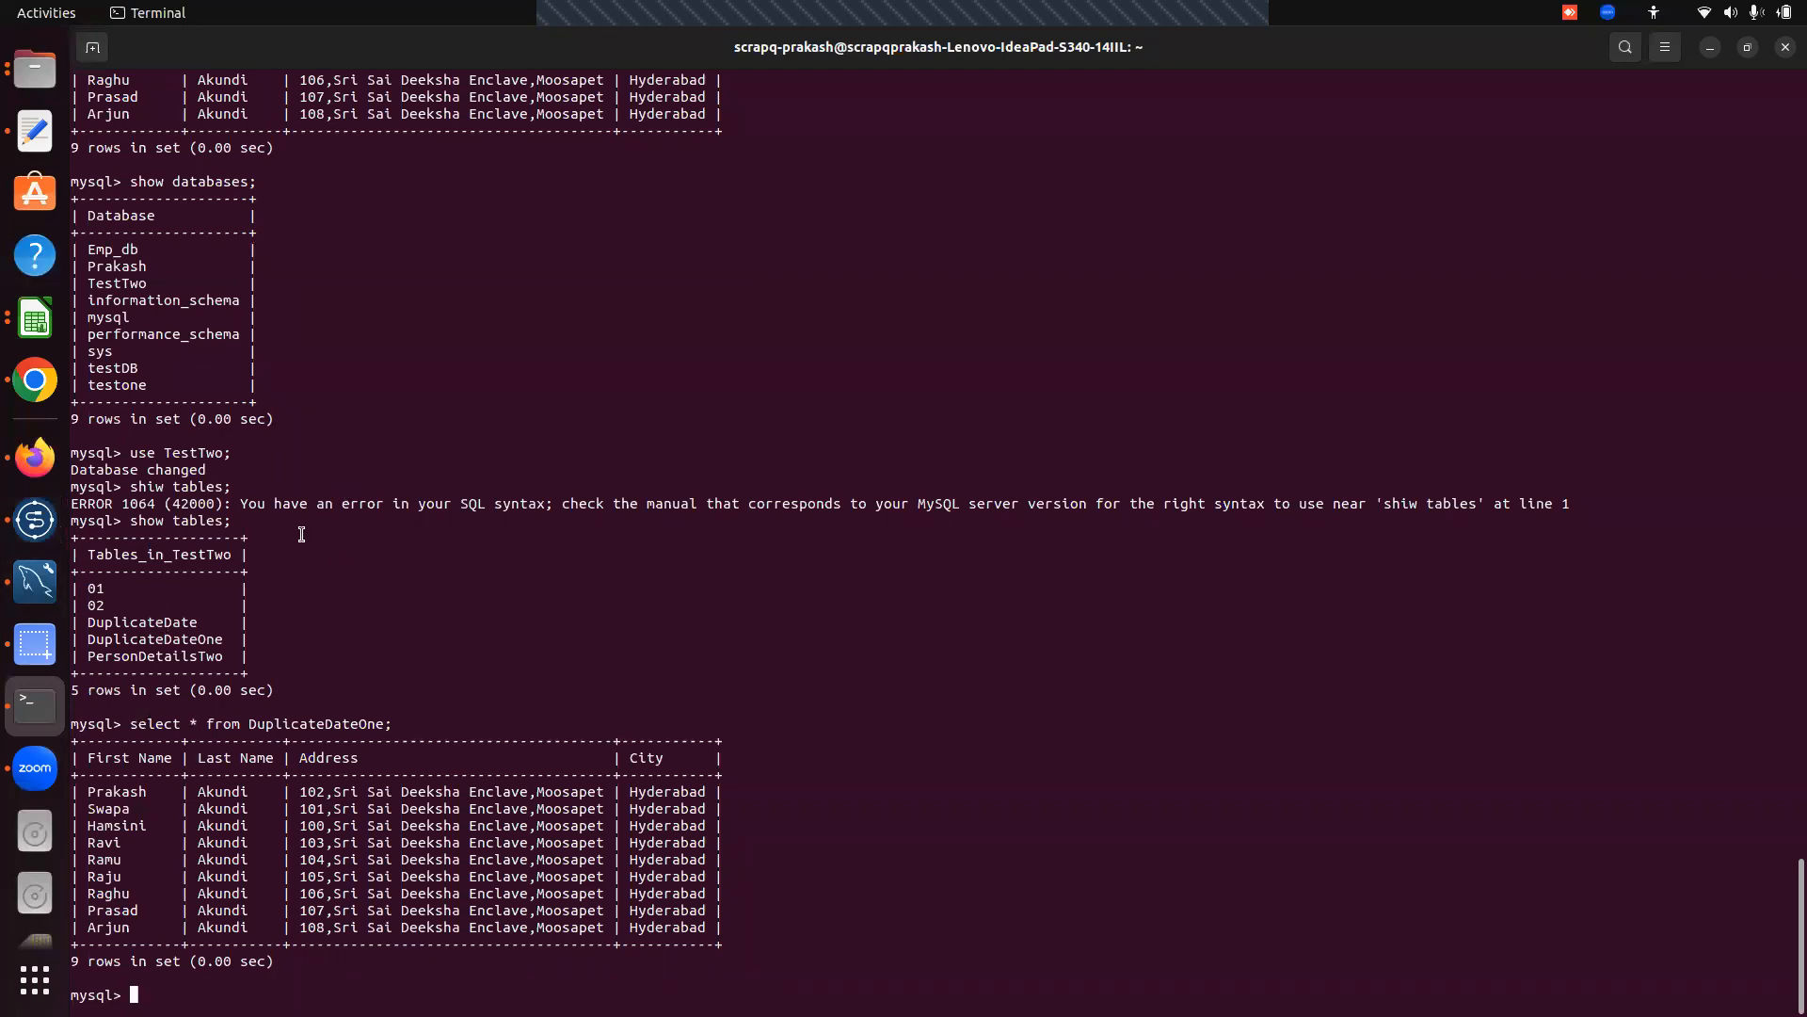
key("Up")
key("Up")
key("Up")
key("Up")
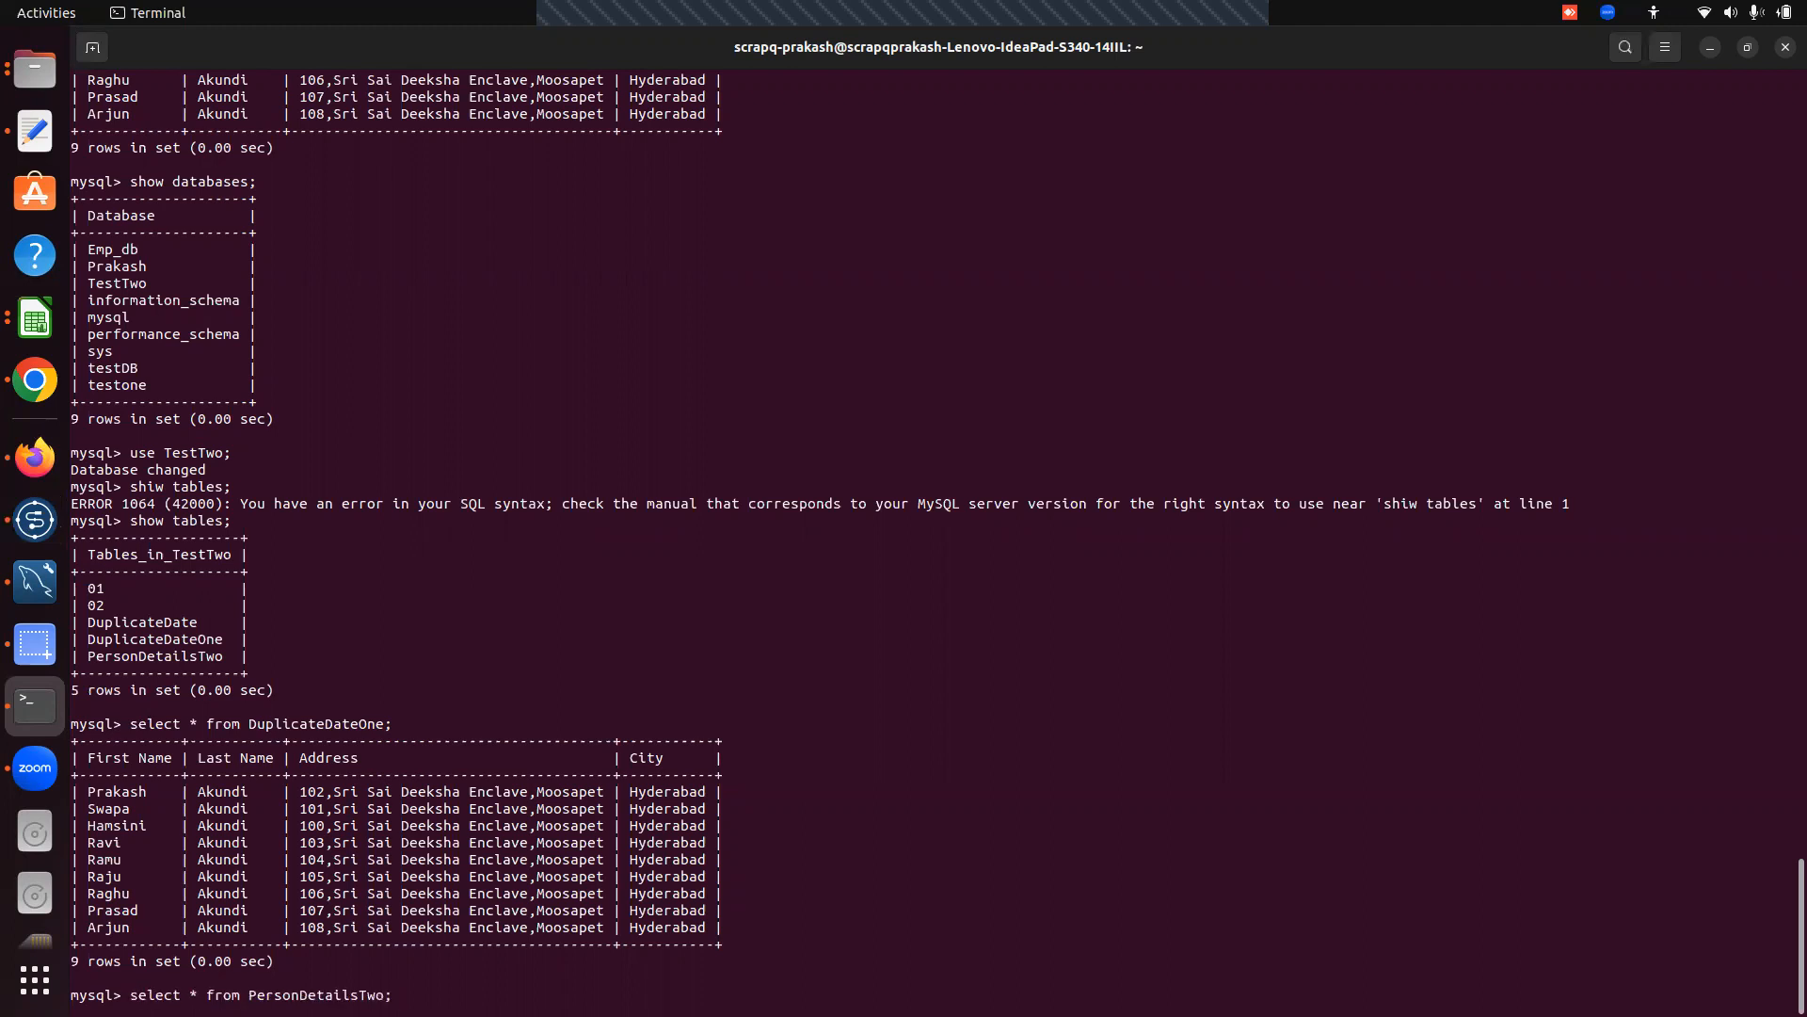
key("Return")
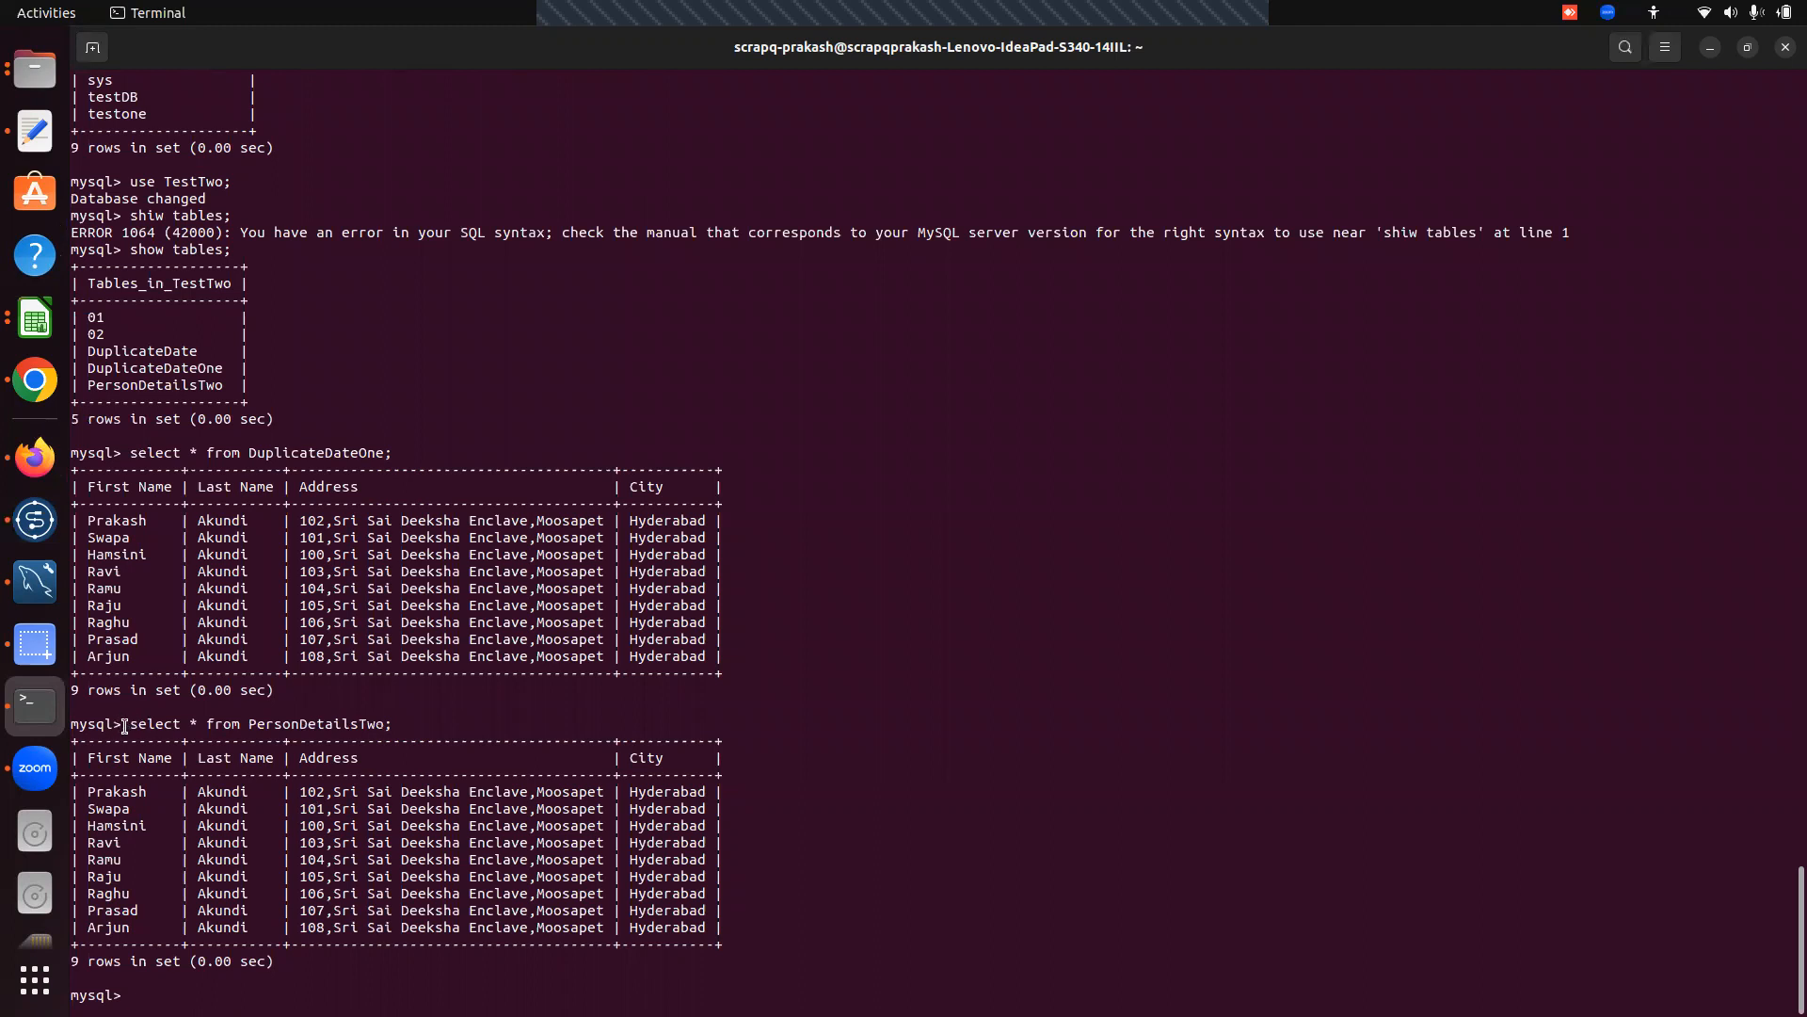
Copy the PersonDetailsTwo select statement from the terminal and replace tDBInput_1's query text in Talend Studio with it.
left_click_drag(130, 724, 391, 724)
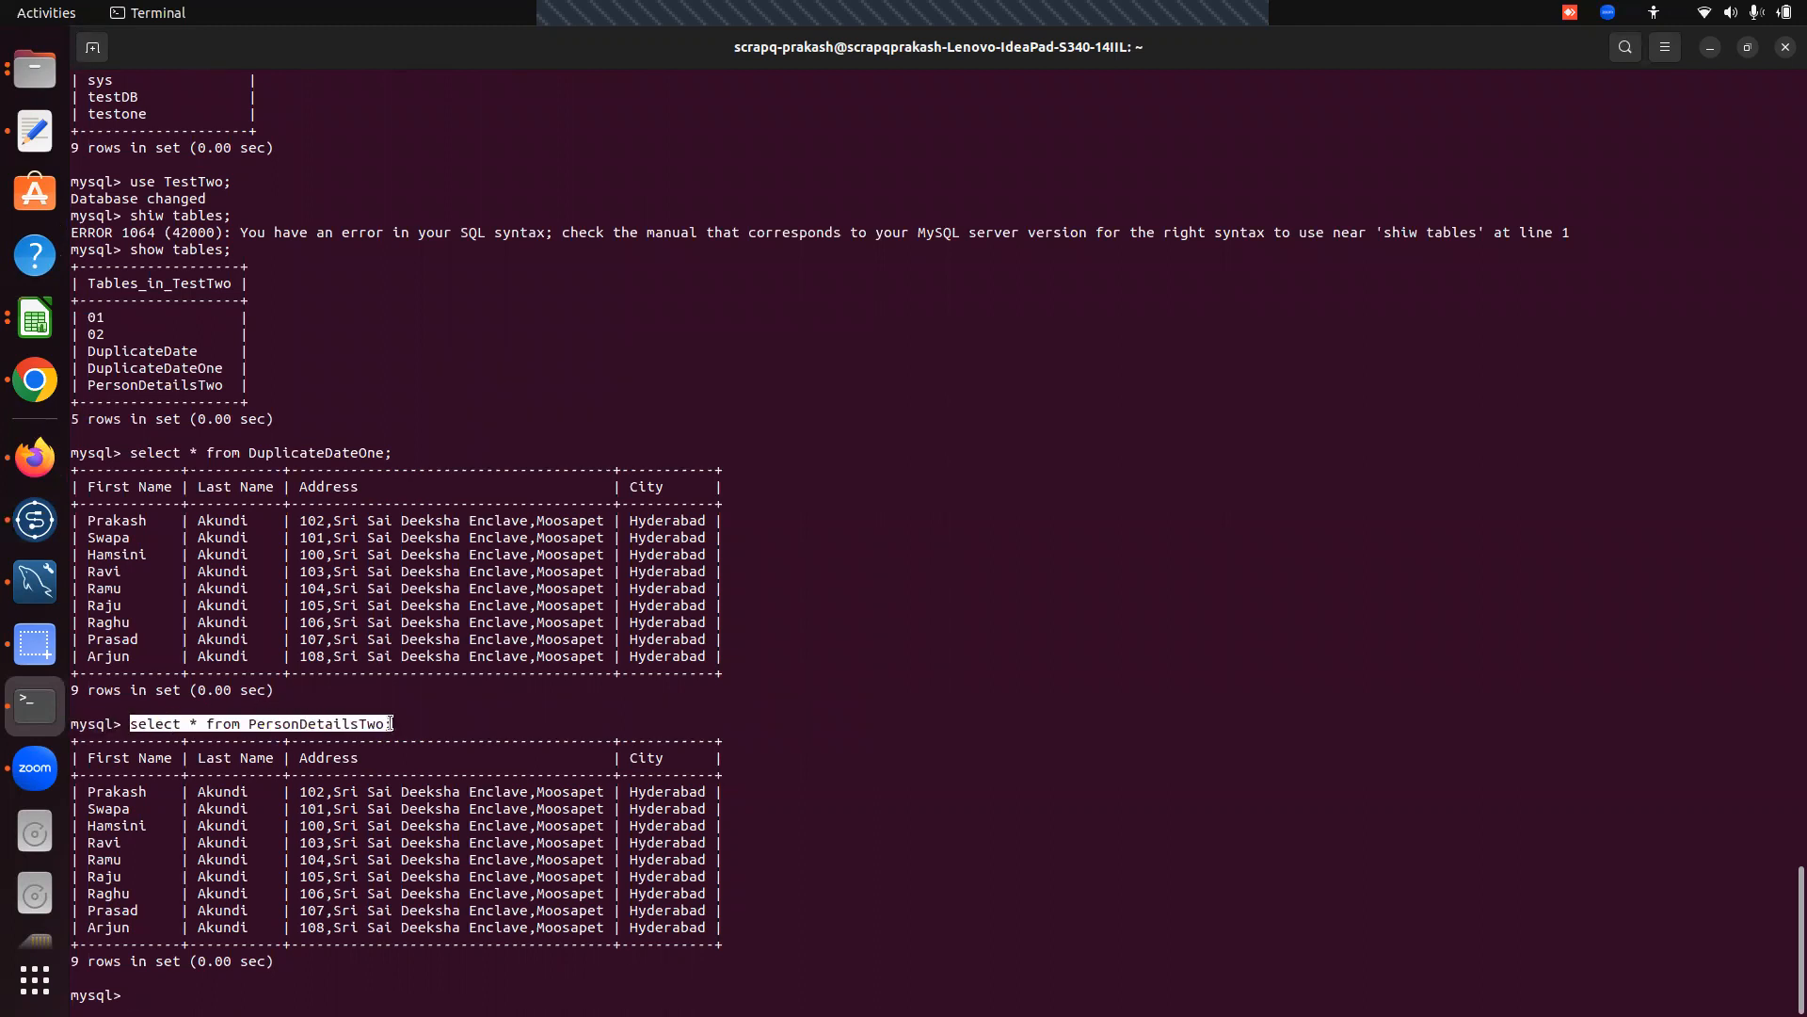
right_click(352, 722)
left_click(407, 739)
left_click(34, 518)
left_click(716, 759)
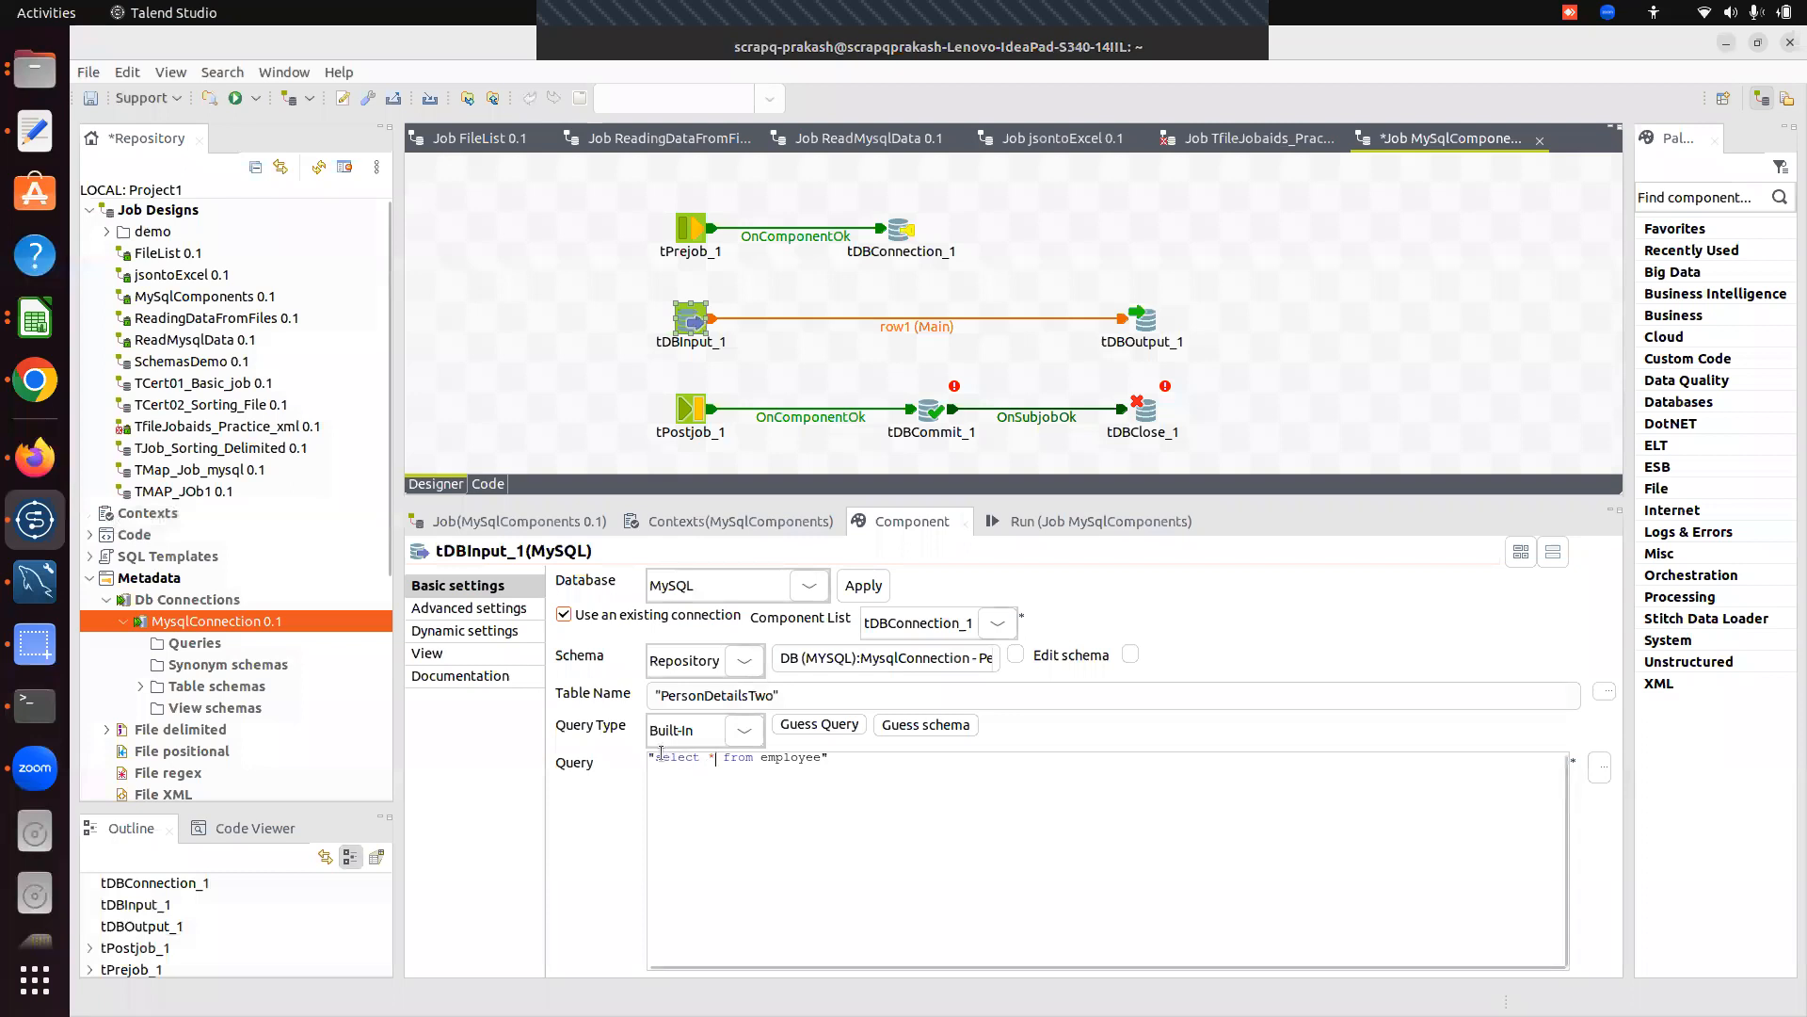
left_click_drag(656, 757, 821, 757)
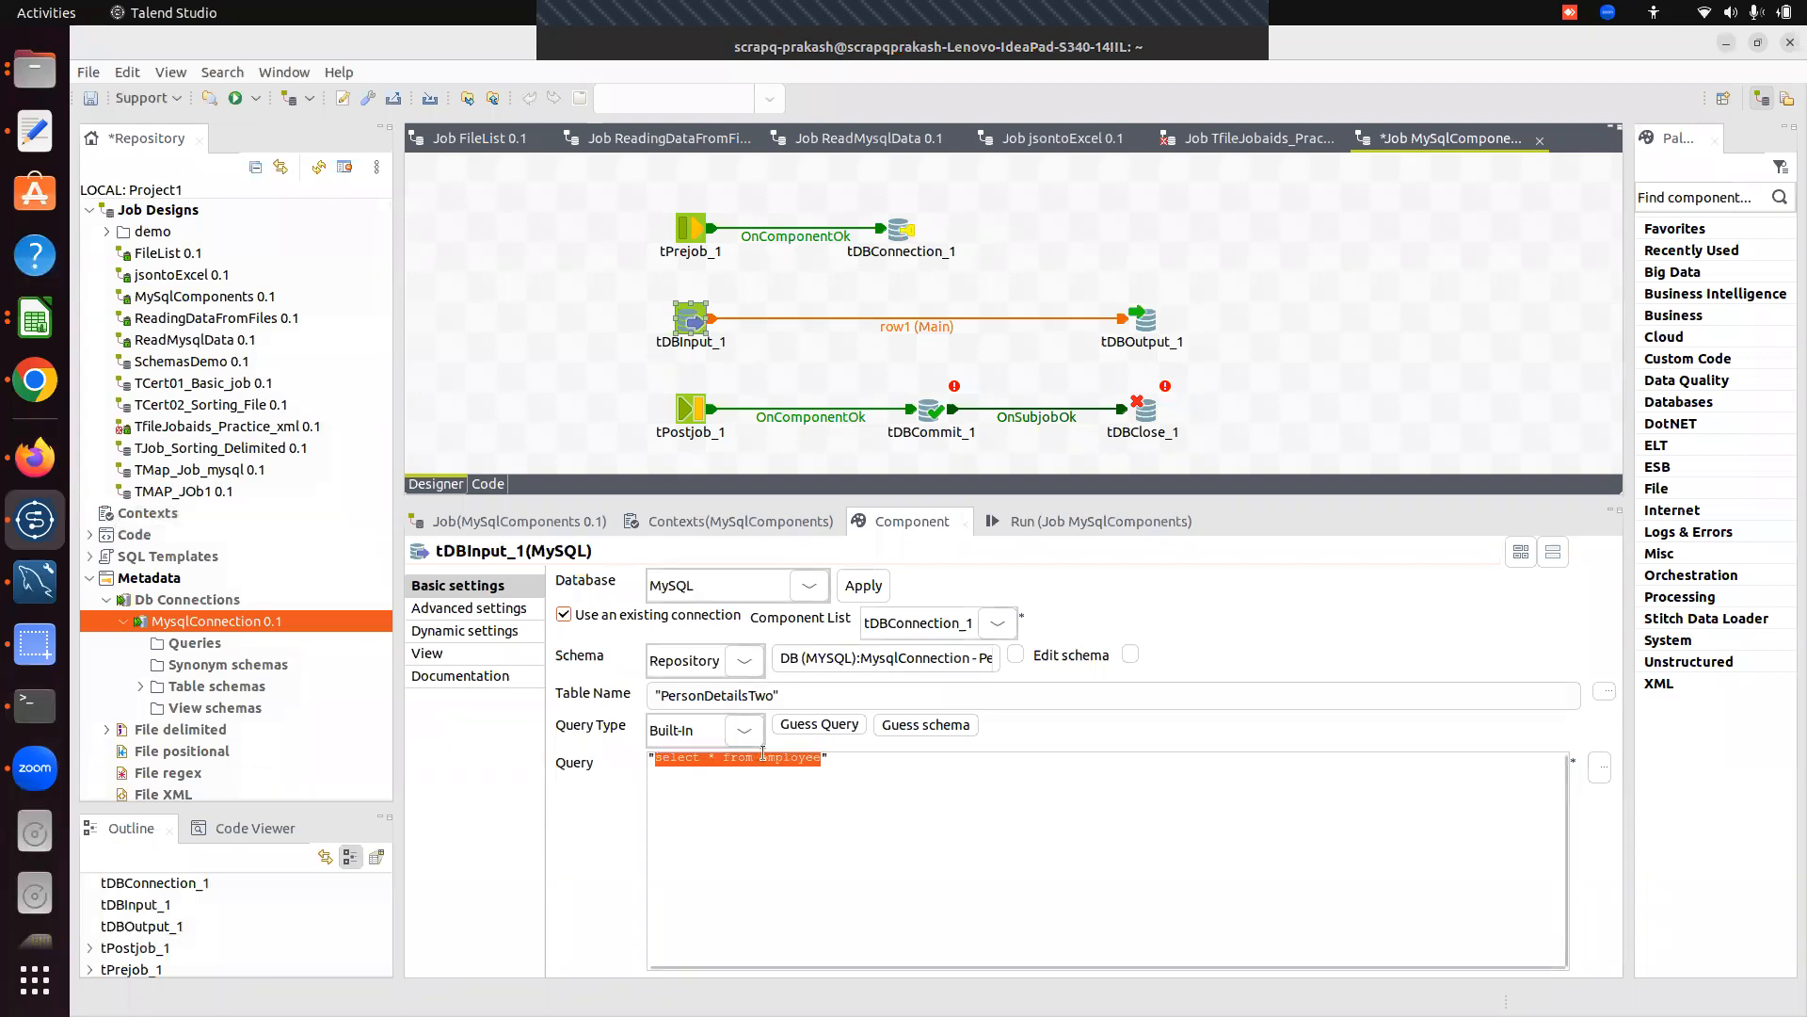
key("ctrl+v")
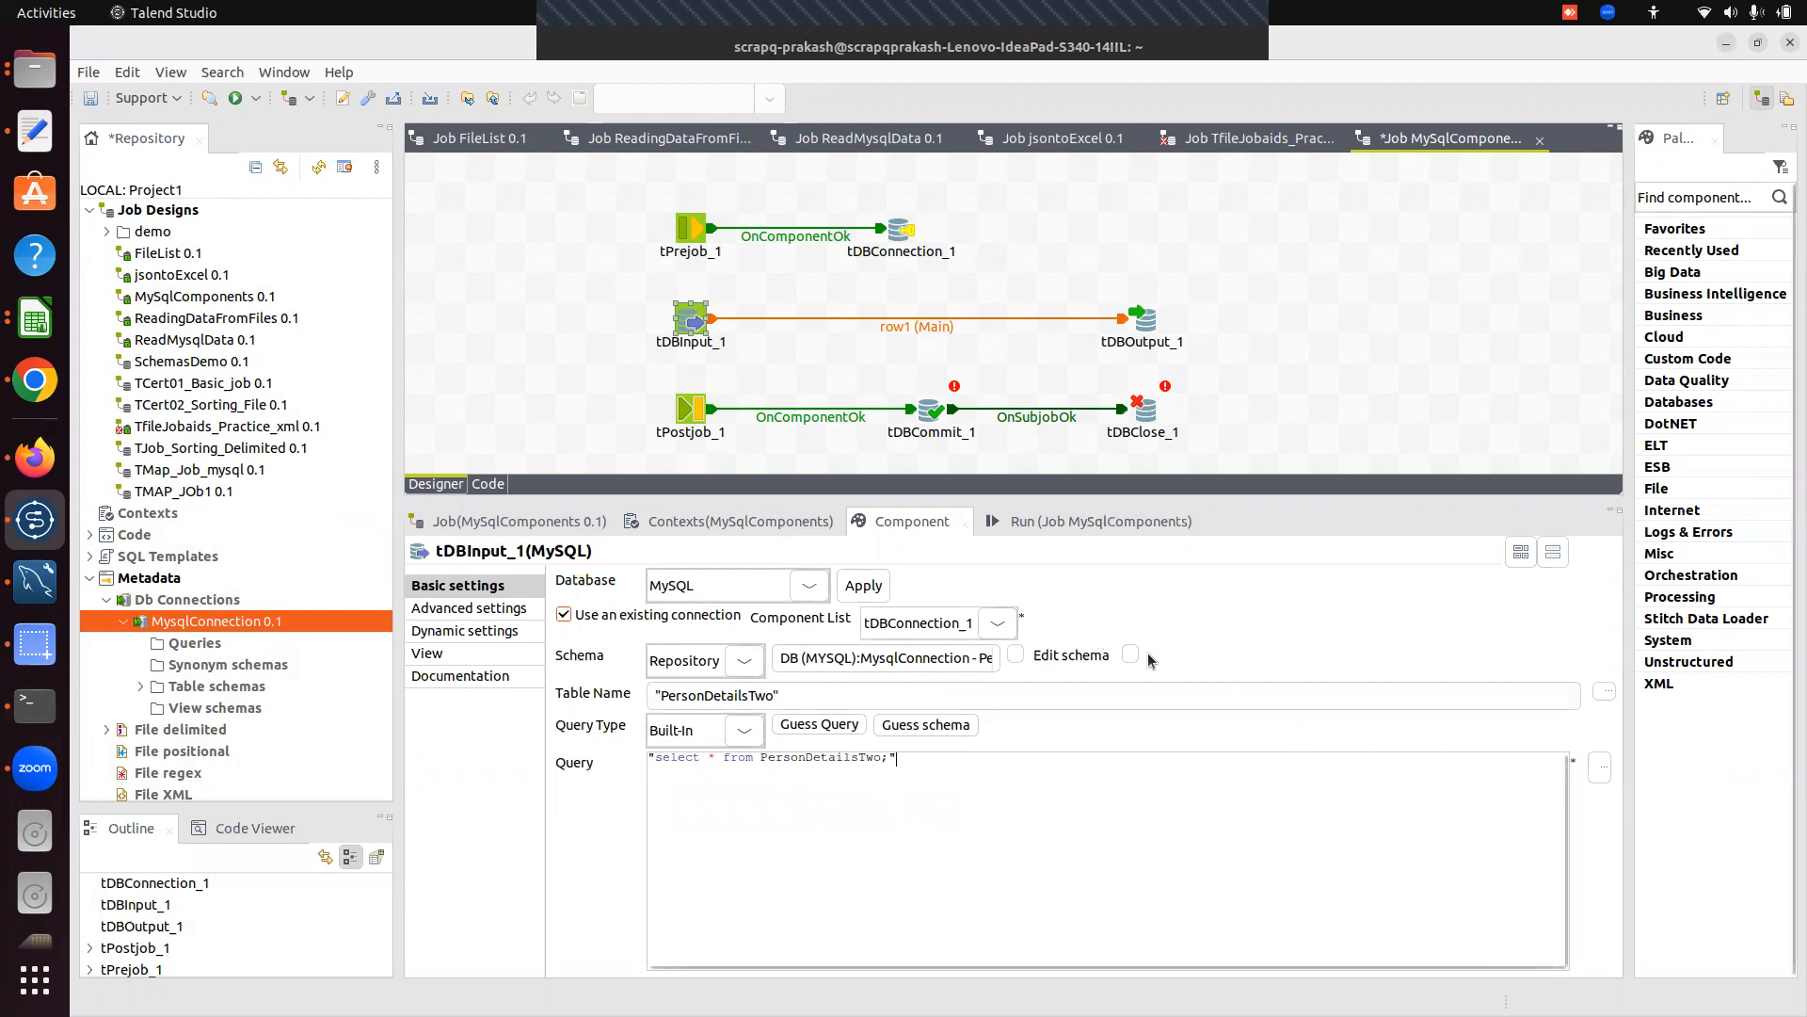
left_click(1197, 581)
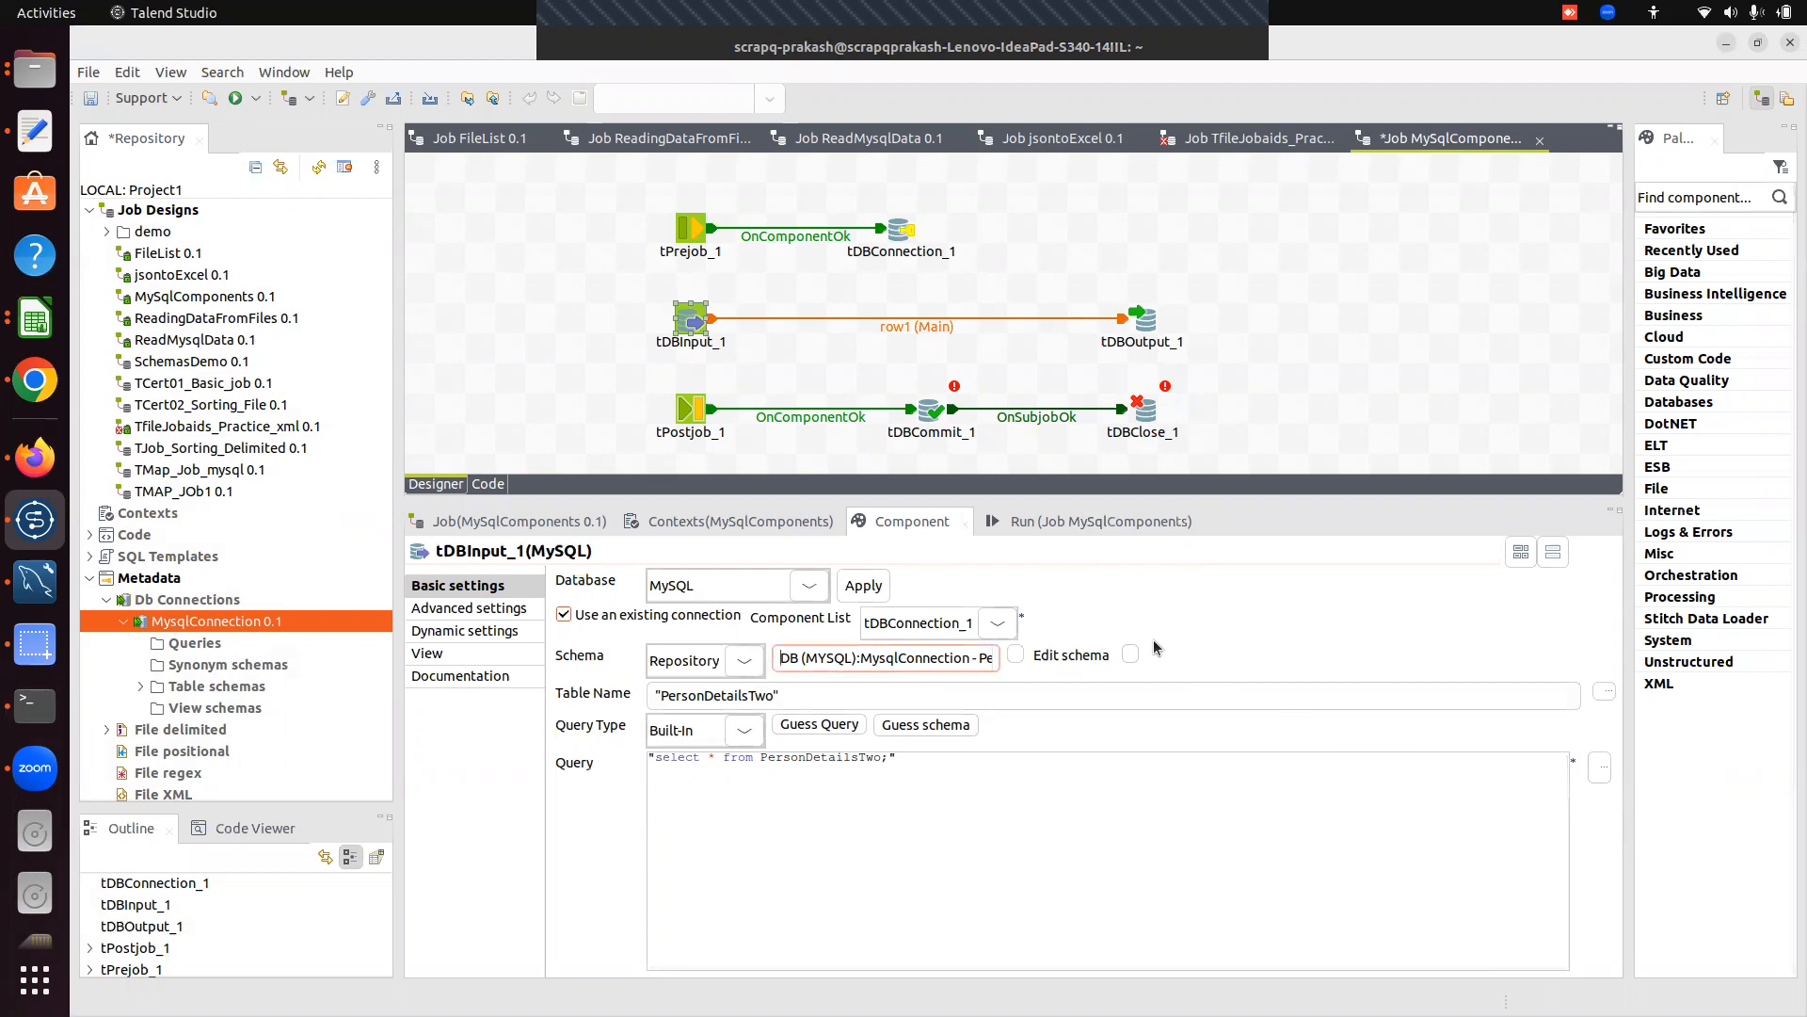
Open tDBOutput_1's settings and set its property type to Repository without choosing a metadata connection.
left_click(1144, 322)
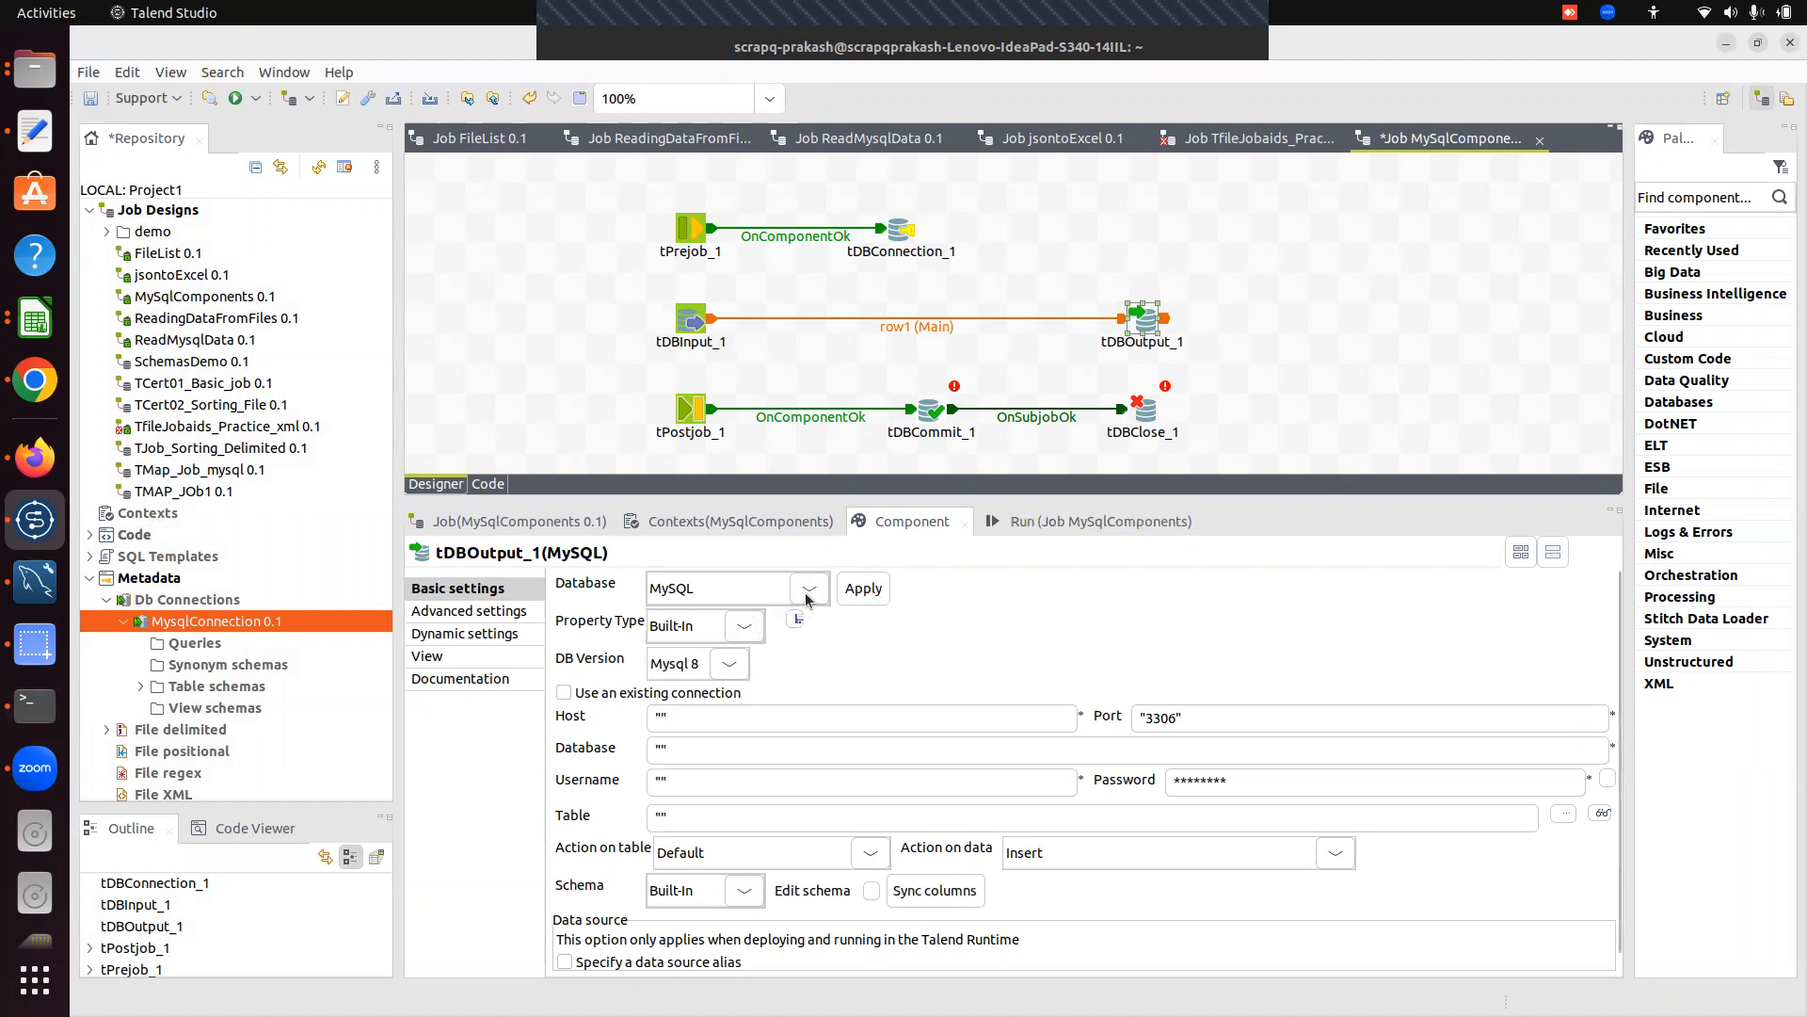
left_click(744, 628)
left_click(701, 675)
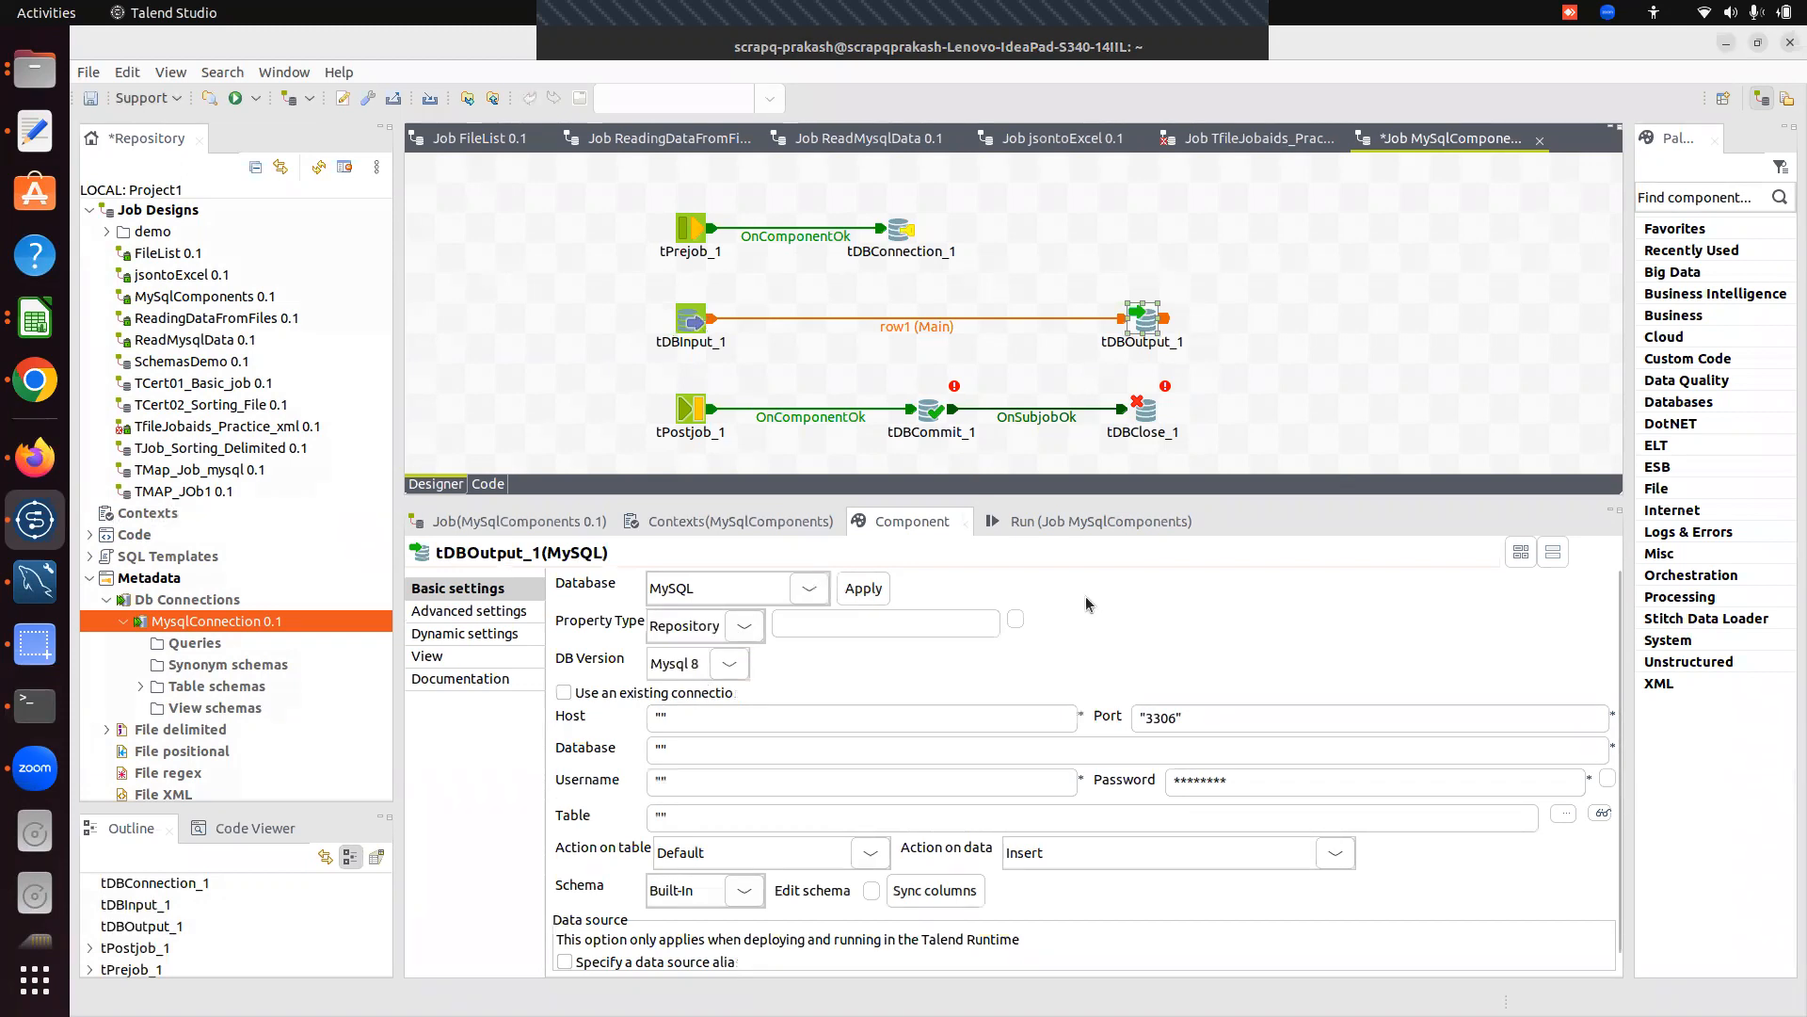
left_click(1014, 619)
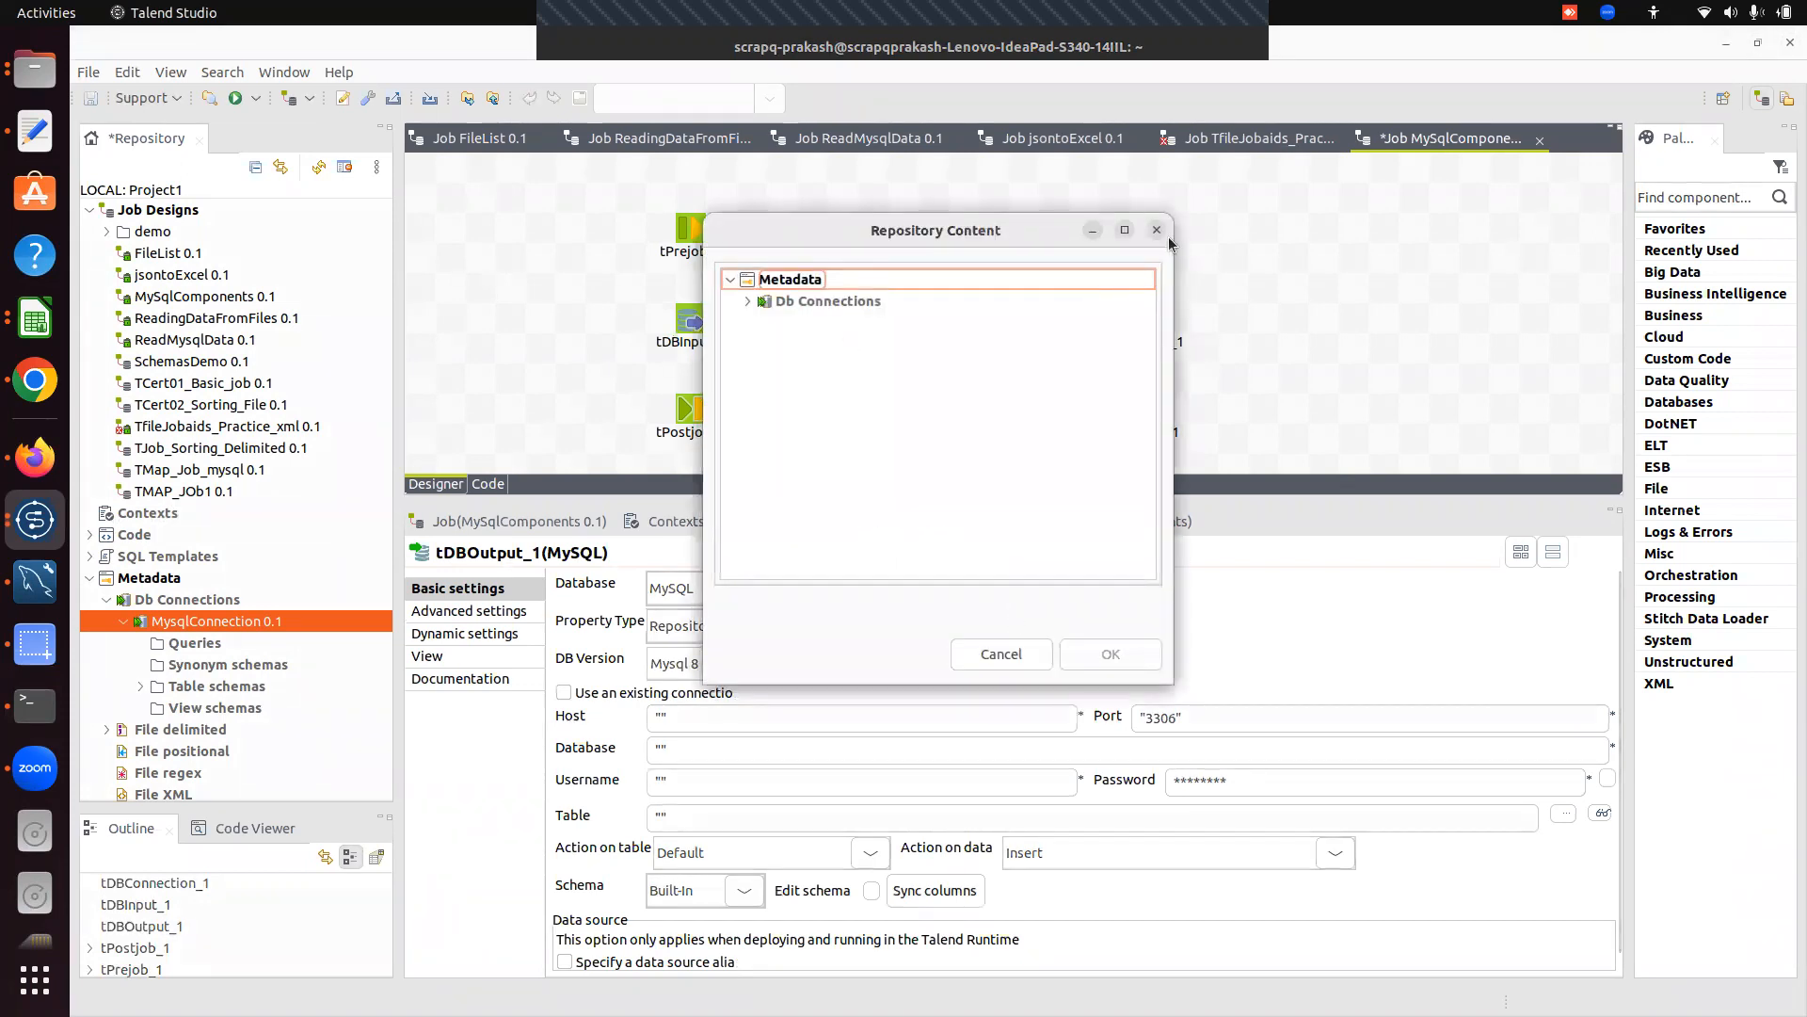
left_click(1157, 231)
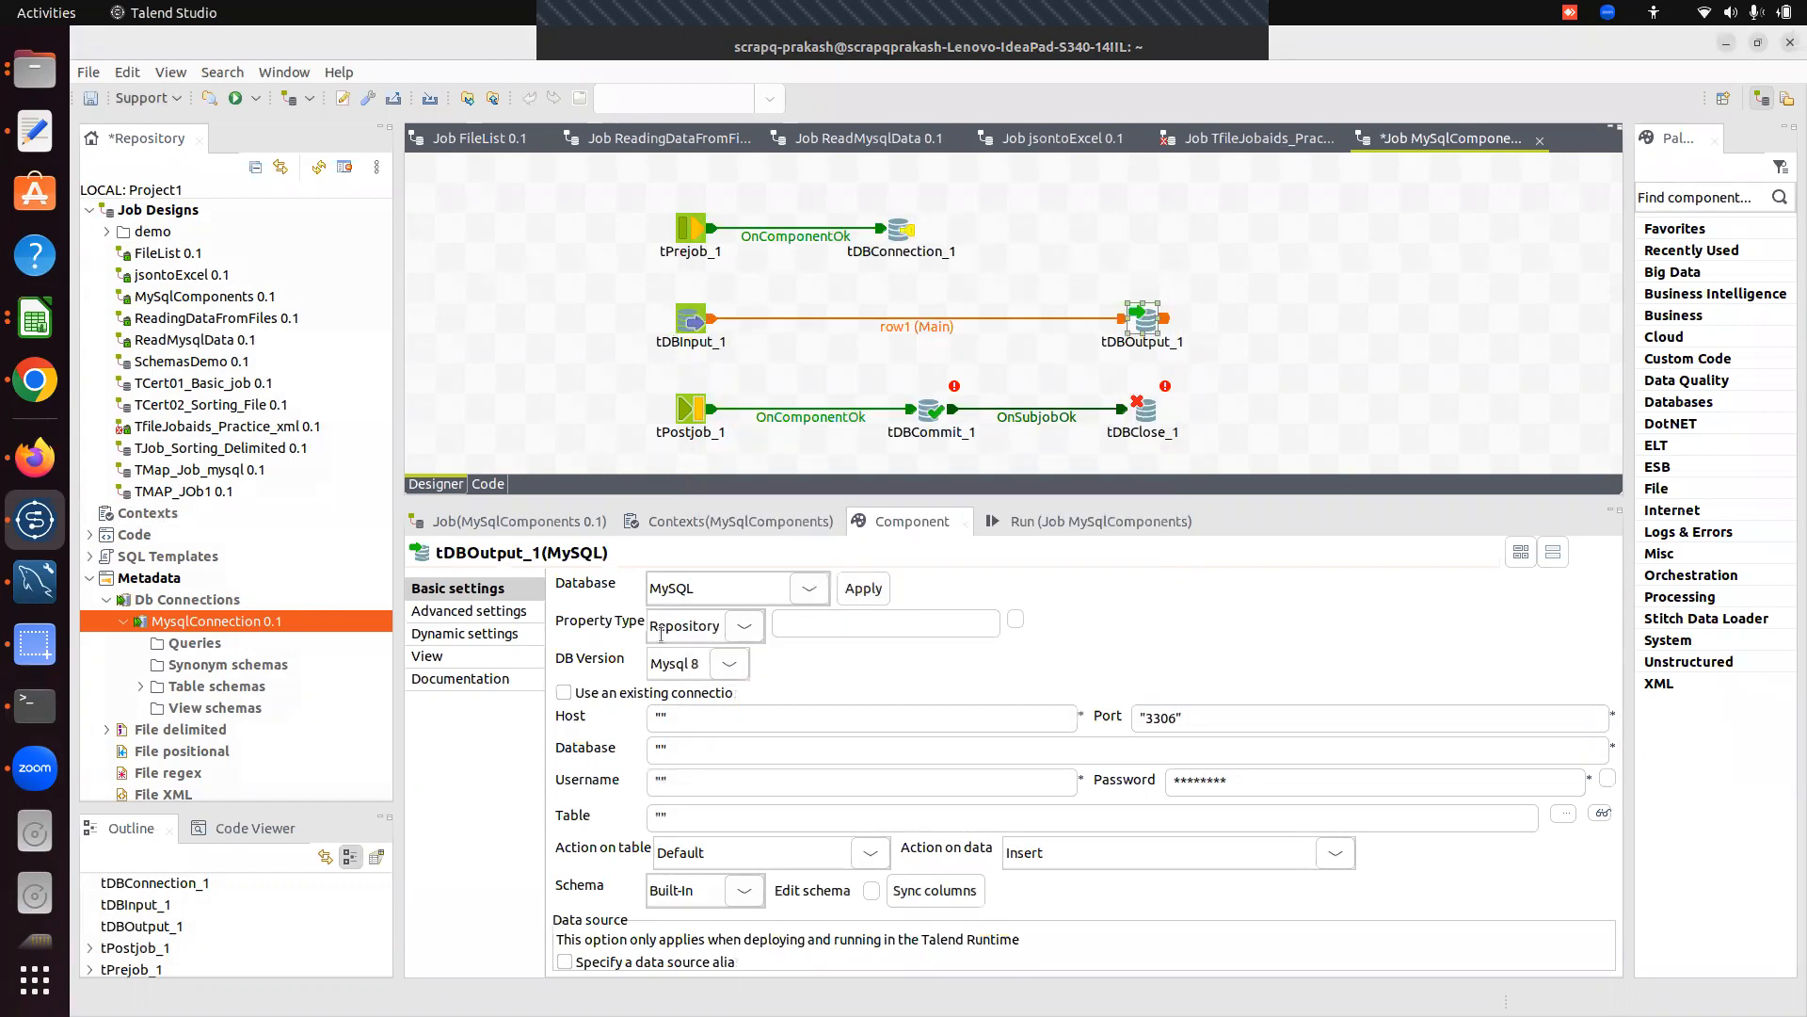
Make tDBOutput_1 use an existing connection and choose tDBConnection_1 as its connection component.
left_click(563, 693)
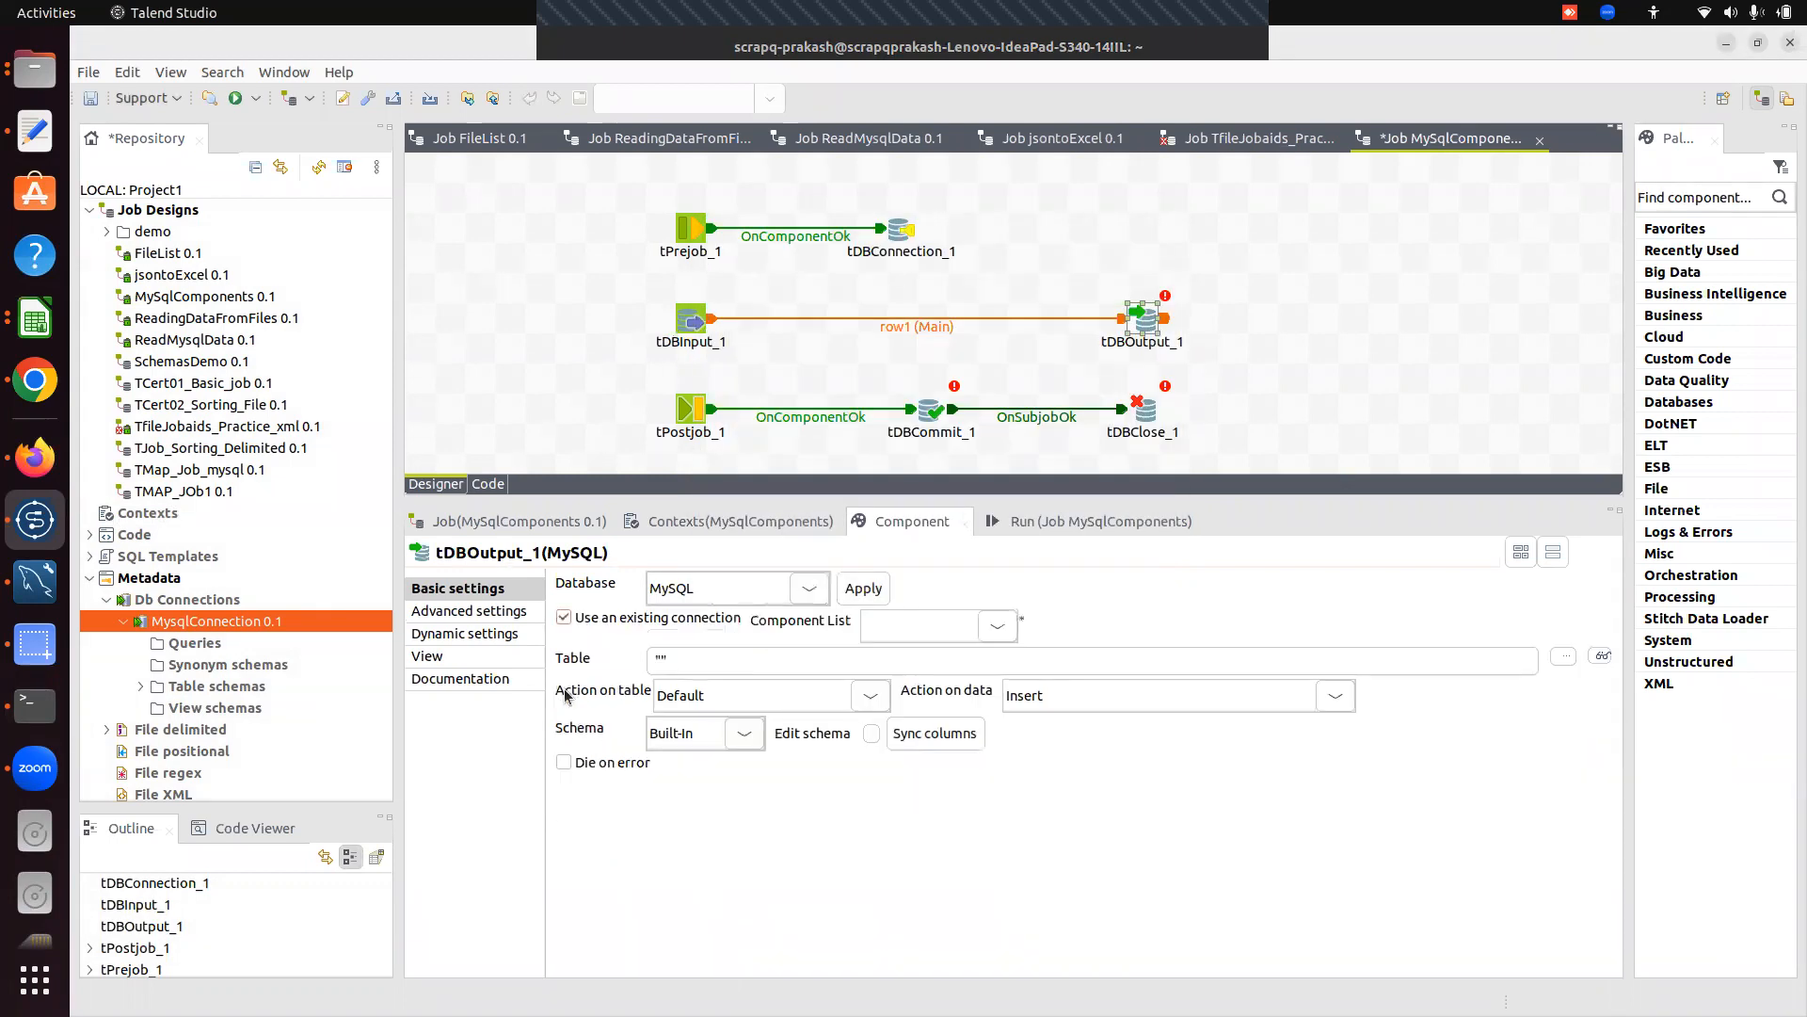
left_click(714, 669)
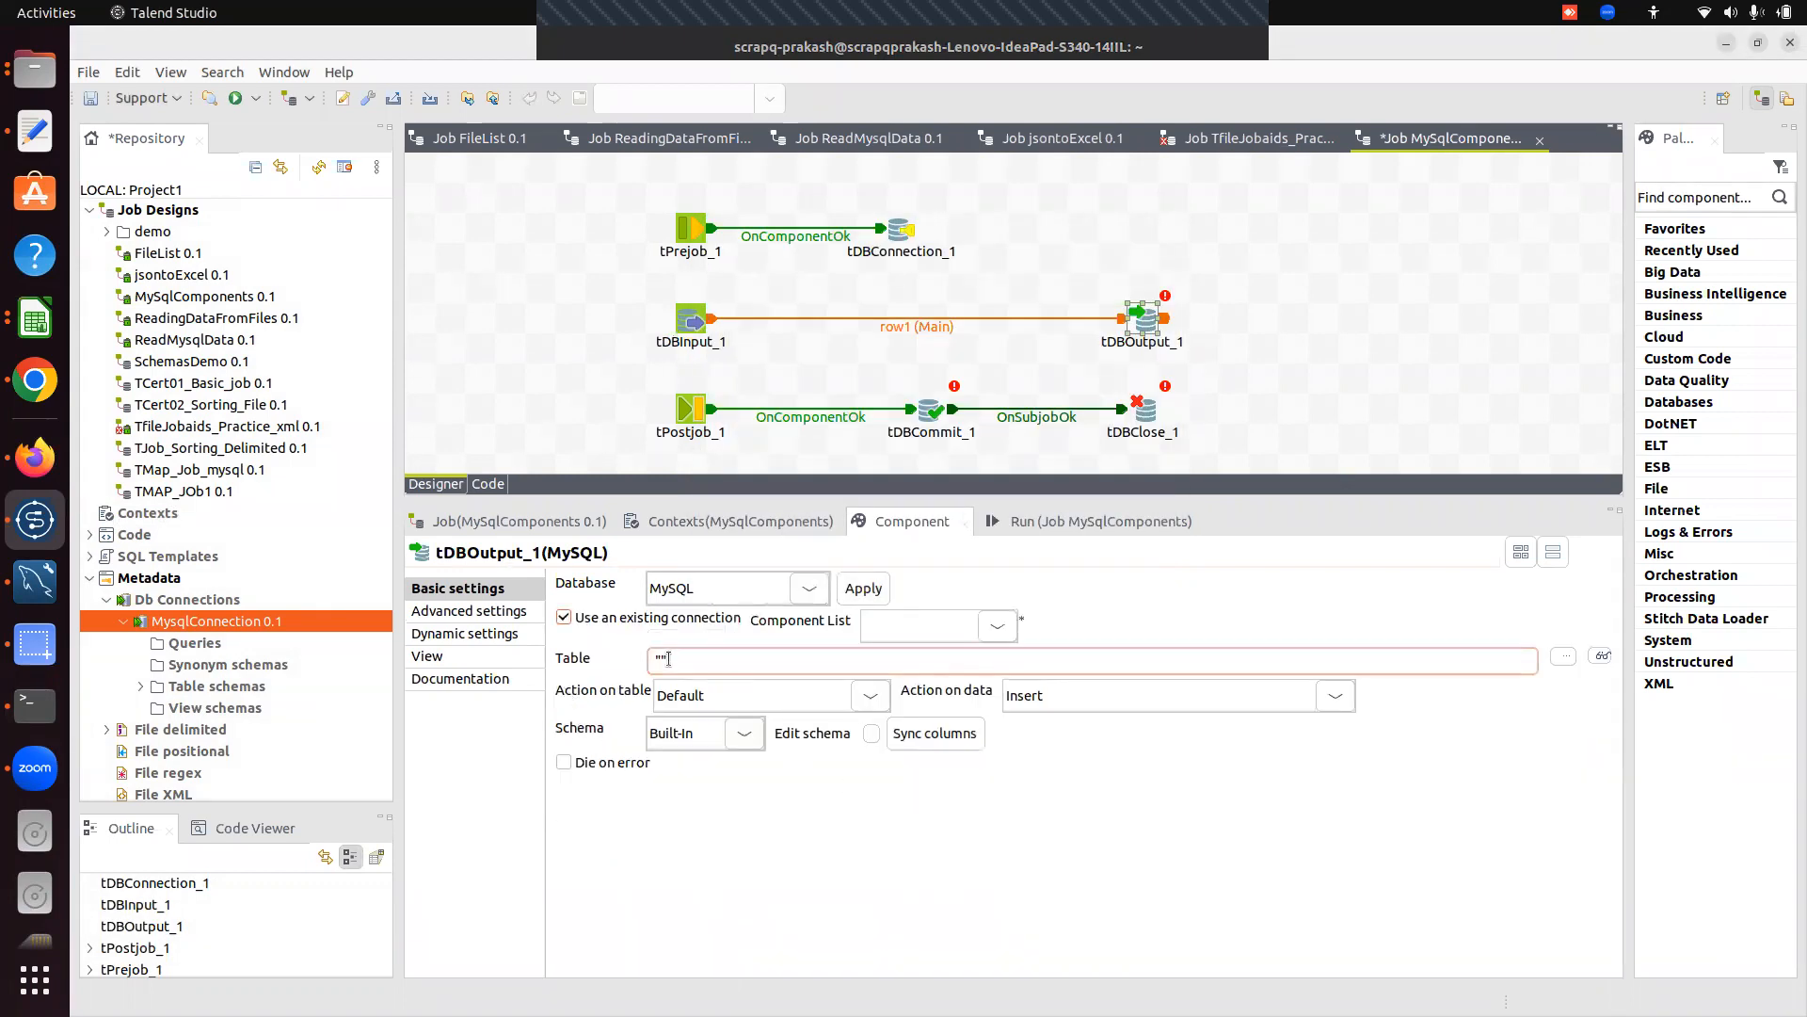
left_click(996, 626)
left_click(939, 651)
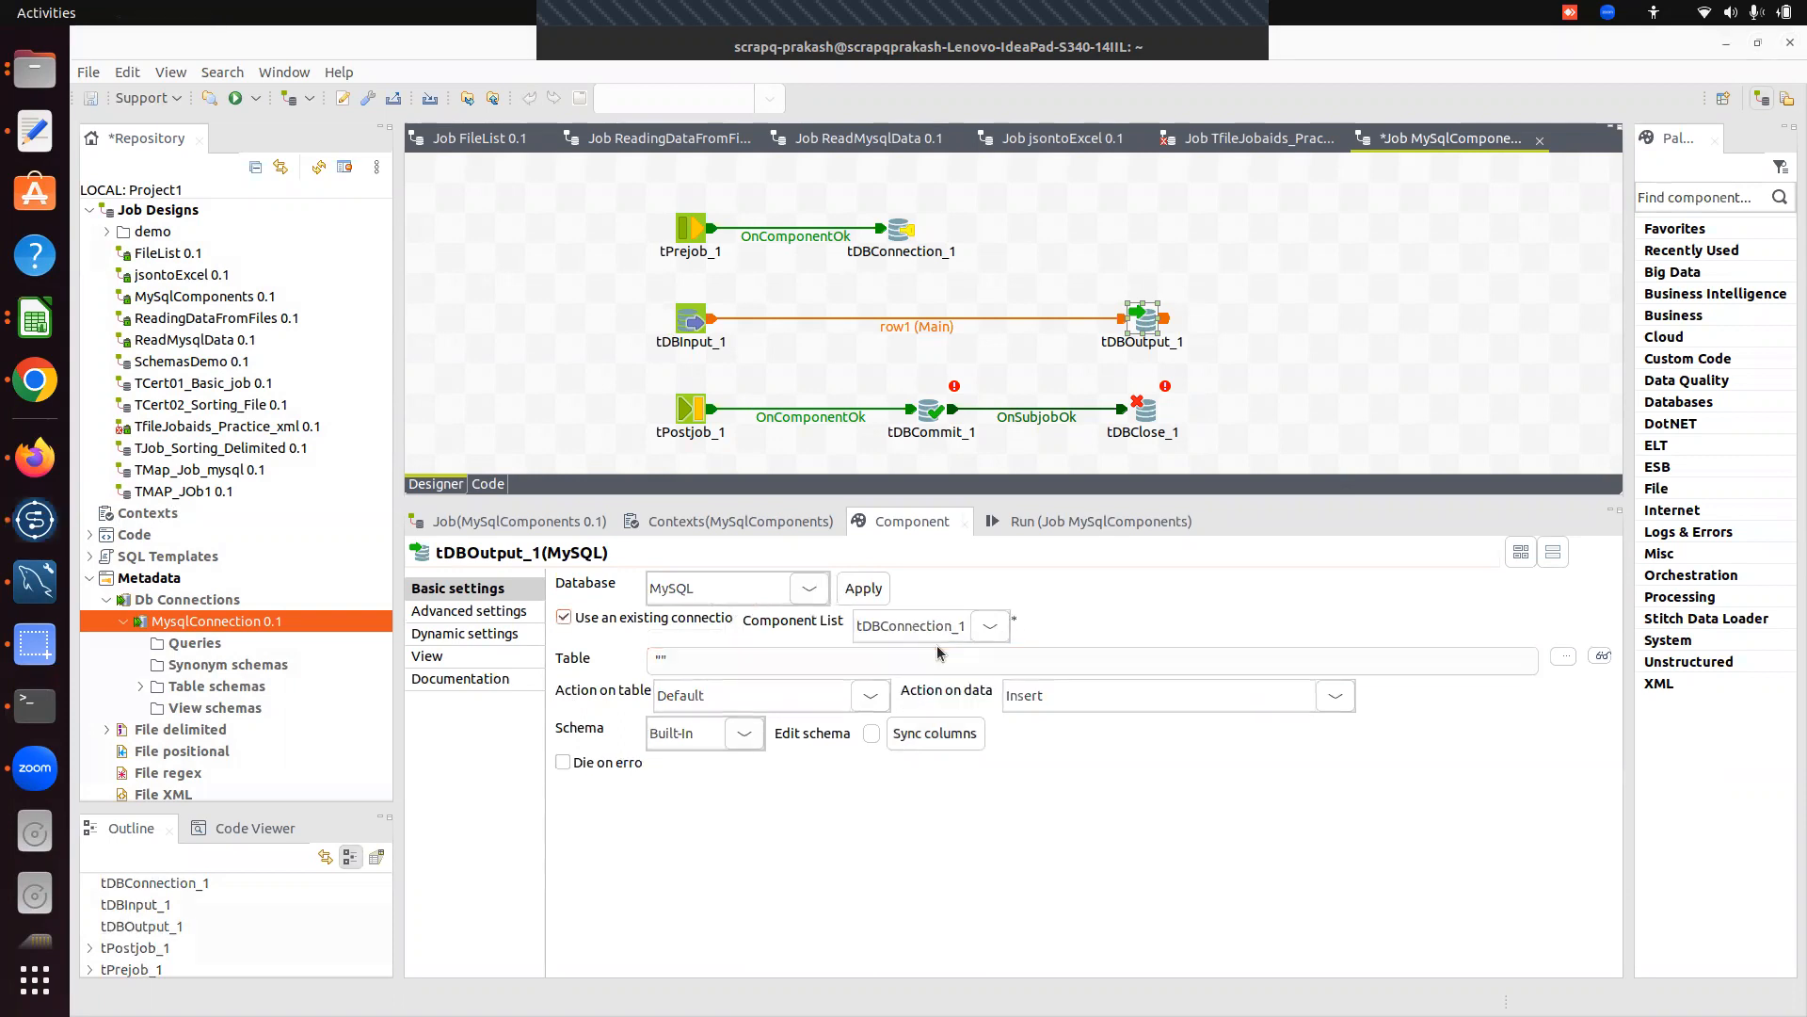
Set tDBOutput_1's table to "PersonTestDemo", with Create table if does not exist as table action and Insert as data action.
left_click(661, 661)
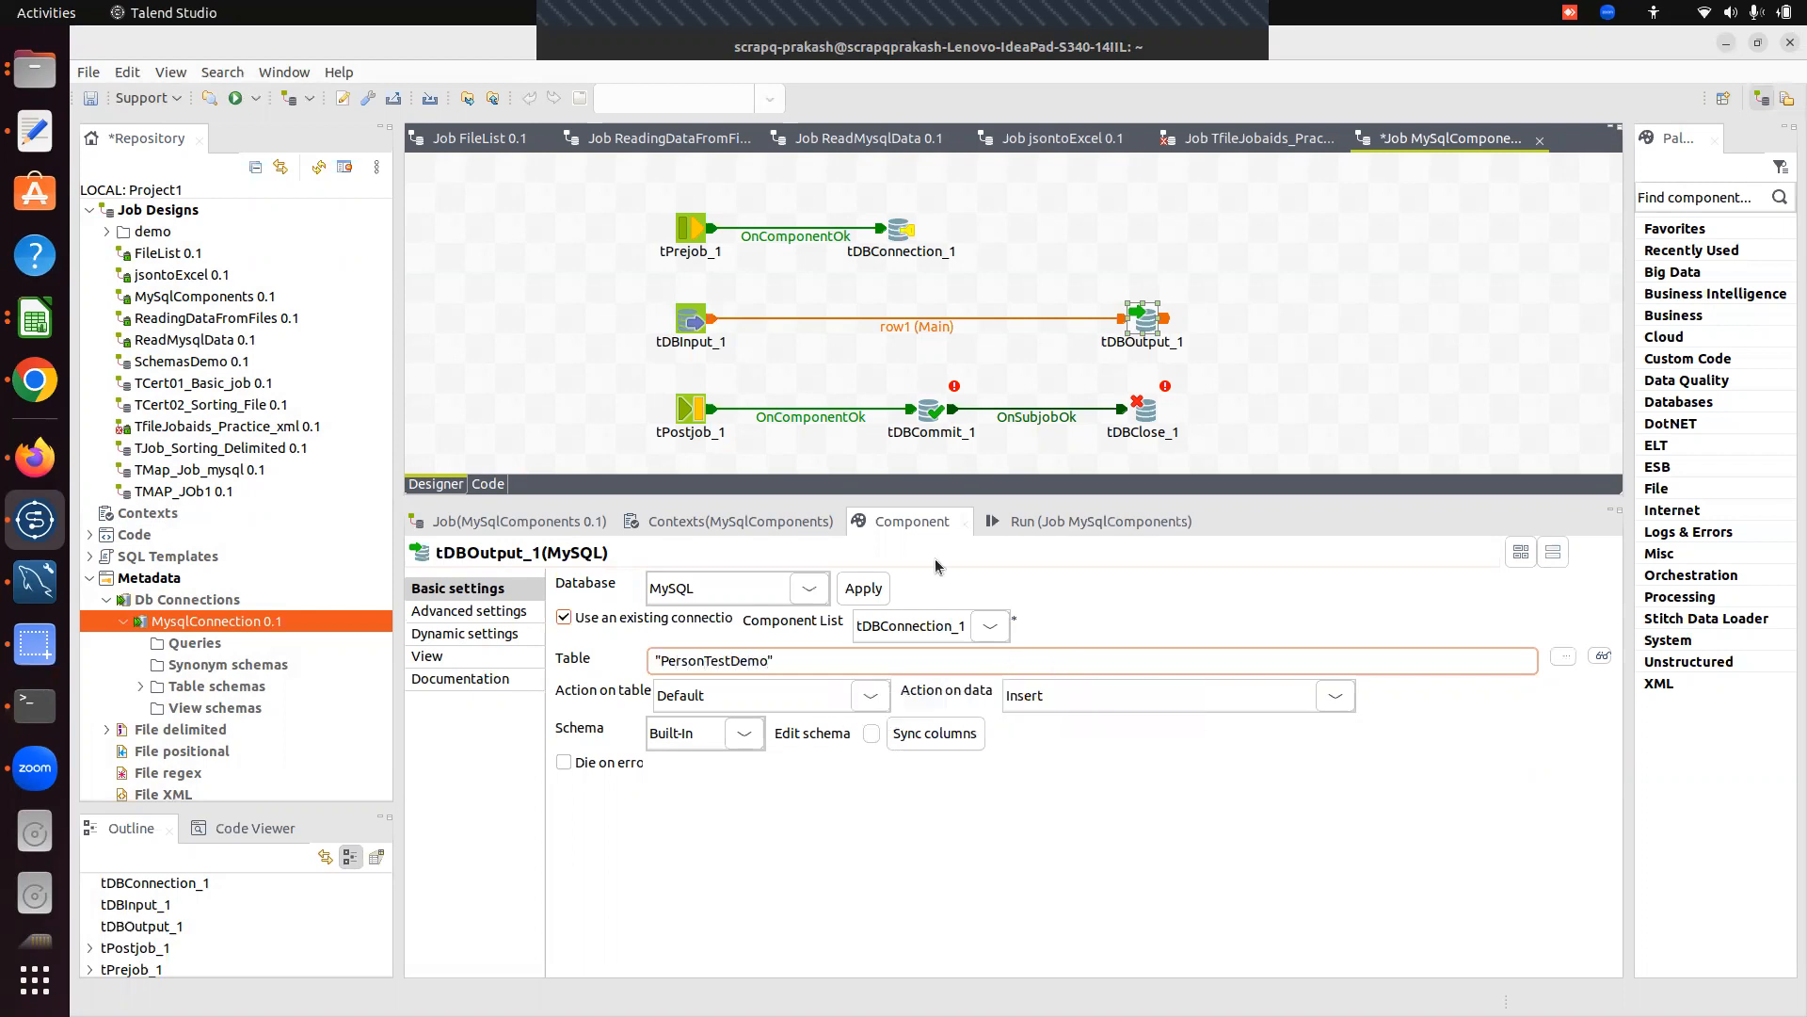
left_click(867, 696)
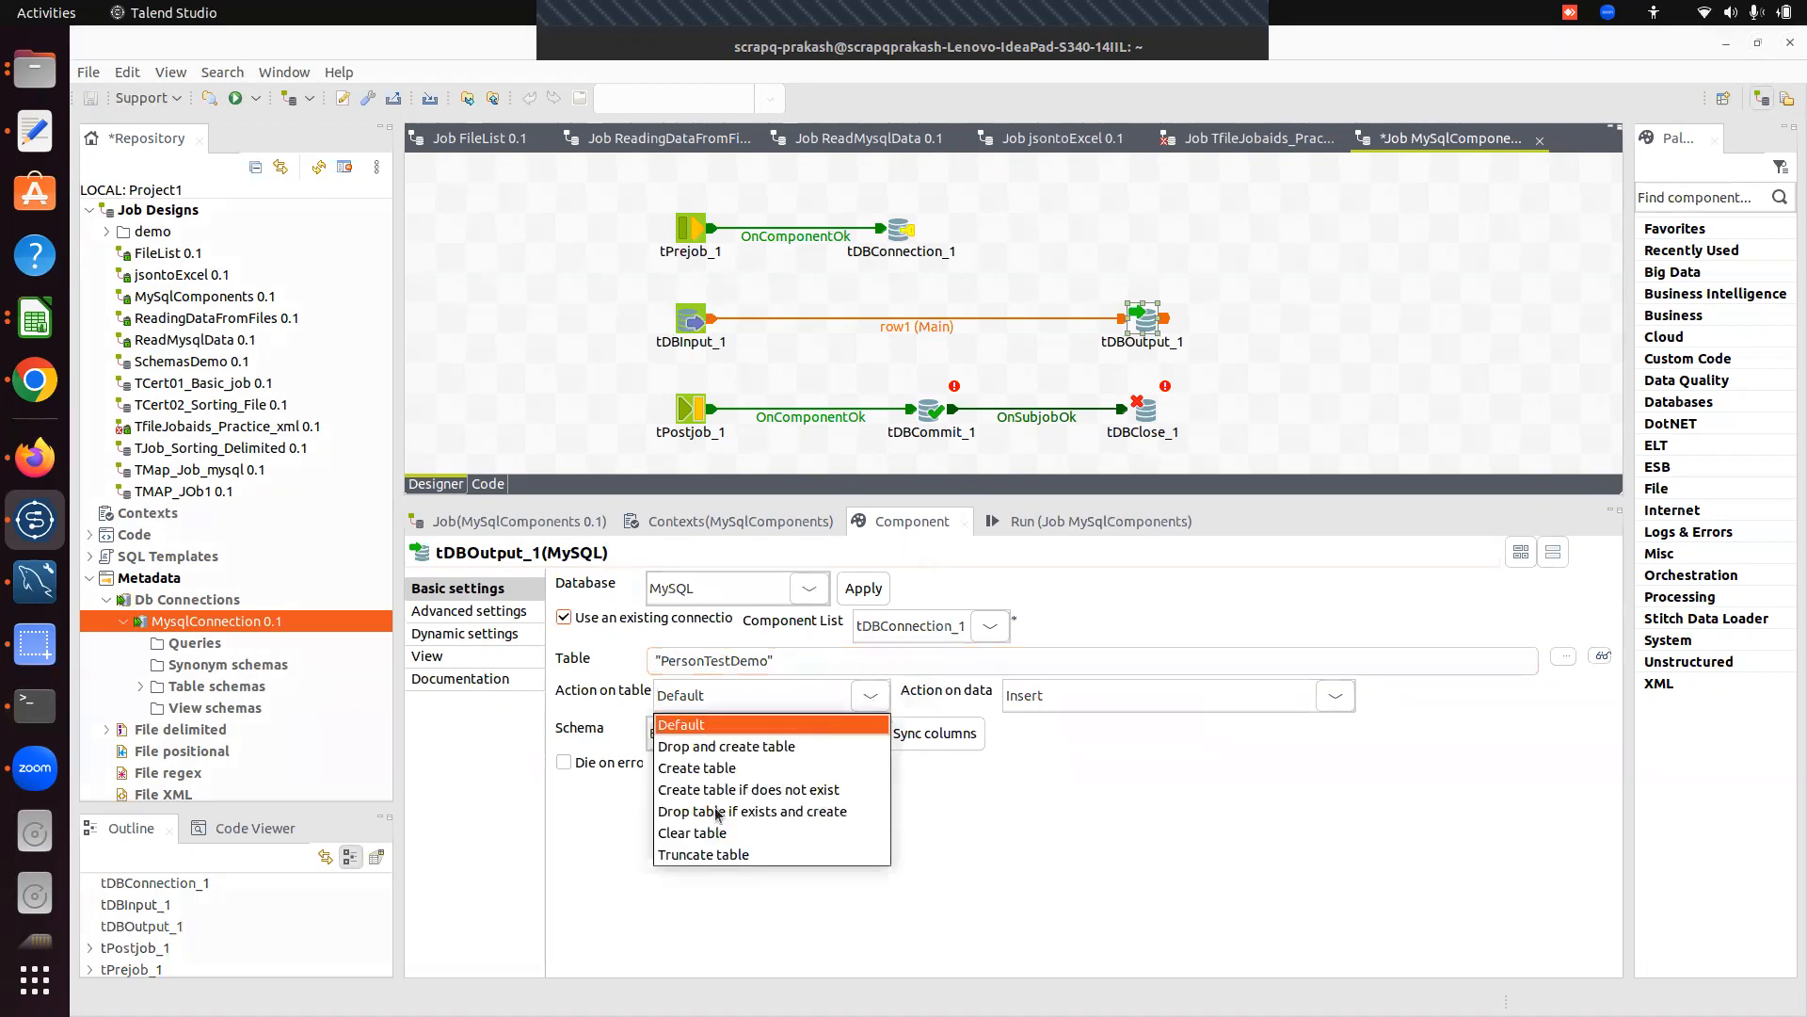
left_click(720, 794)
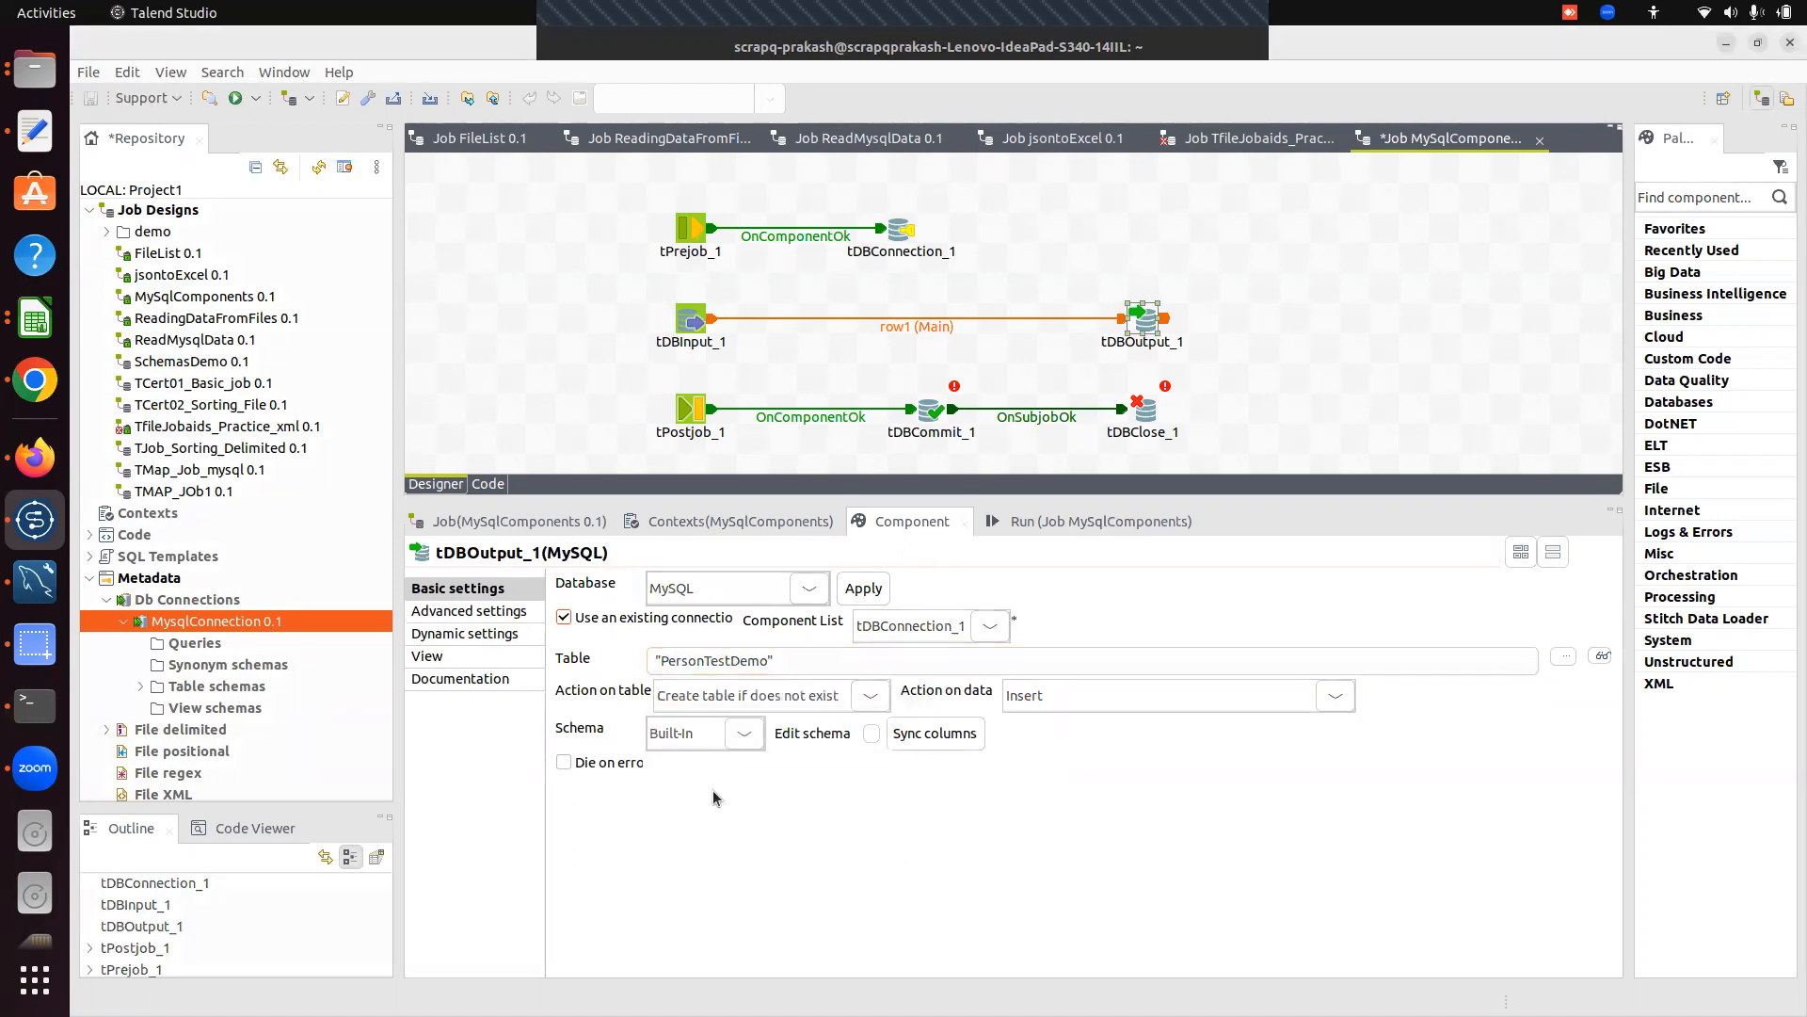
left_click(1334, 696)
left_click(1049, 723)
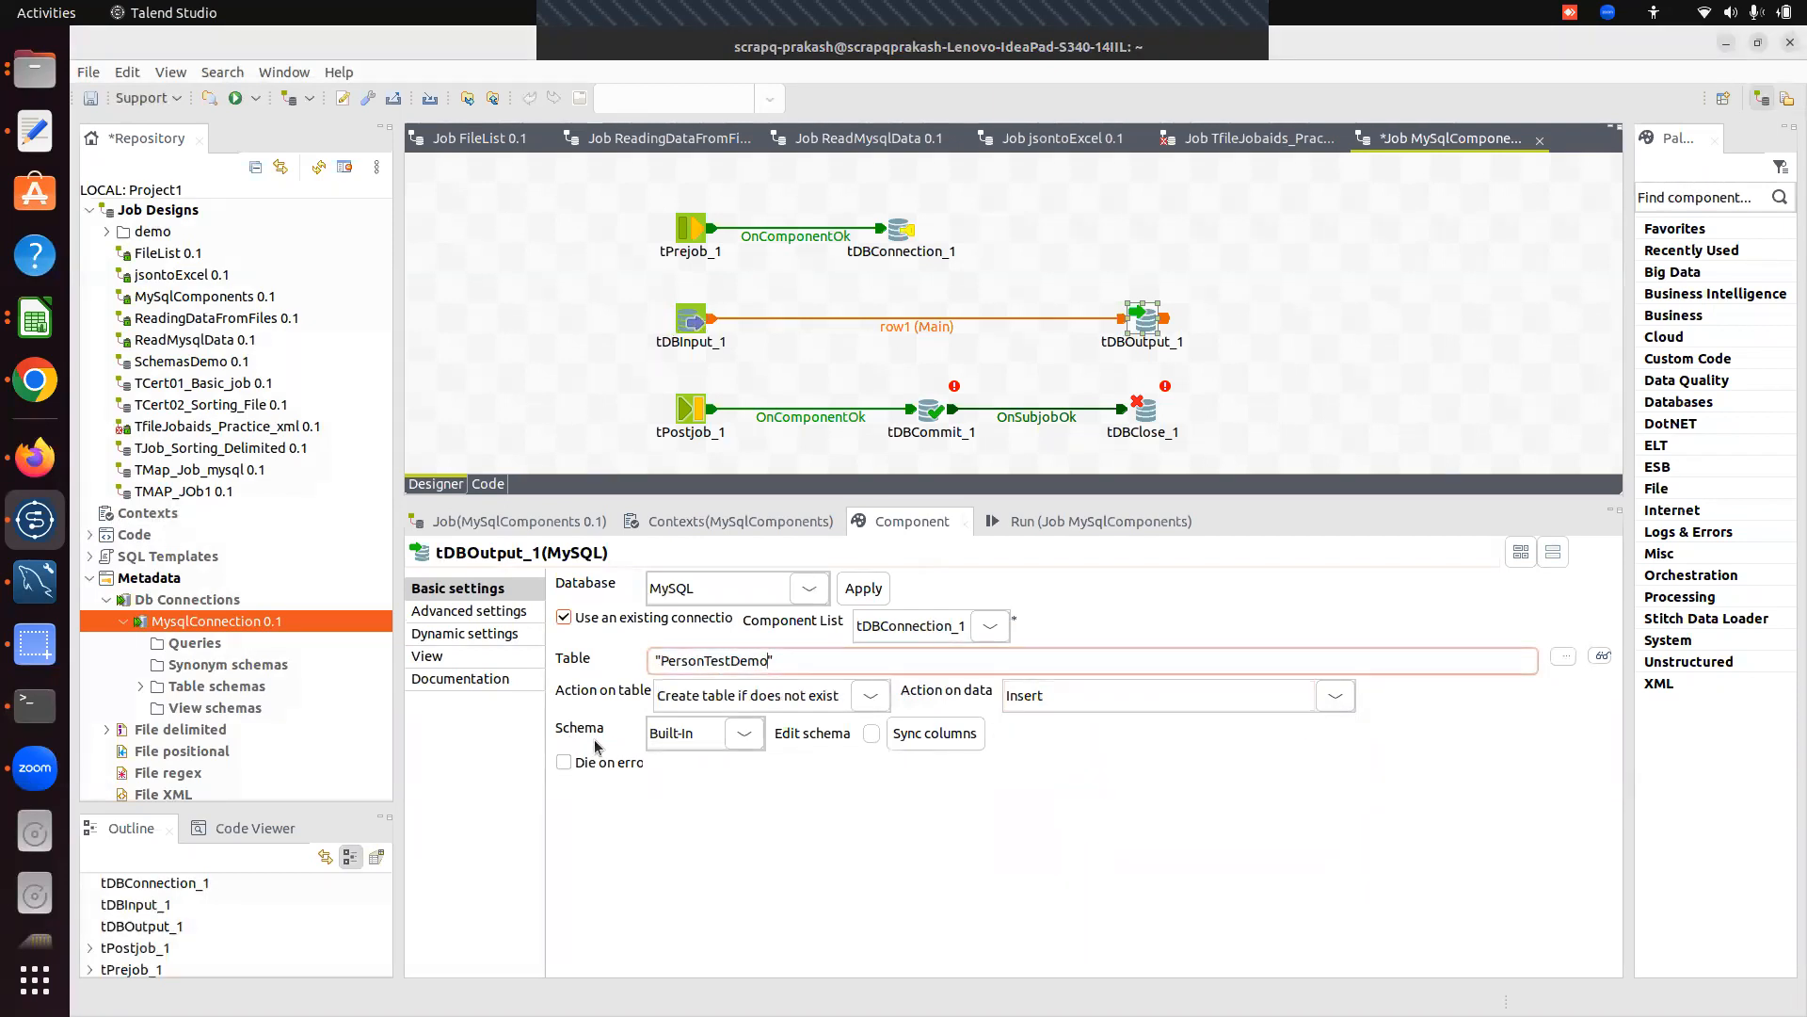
Review tDBOutput_1's schema columns against those of tDBInput_1 and accept the schema.
left_click(871, 734)
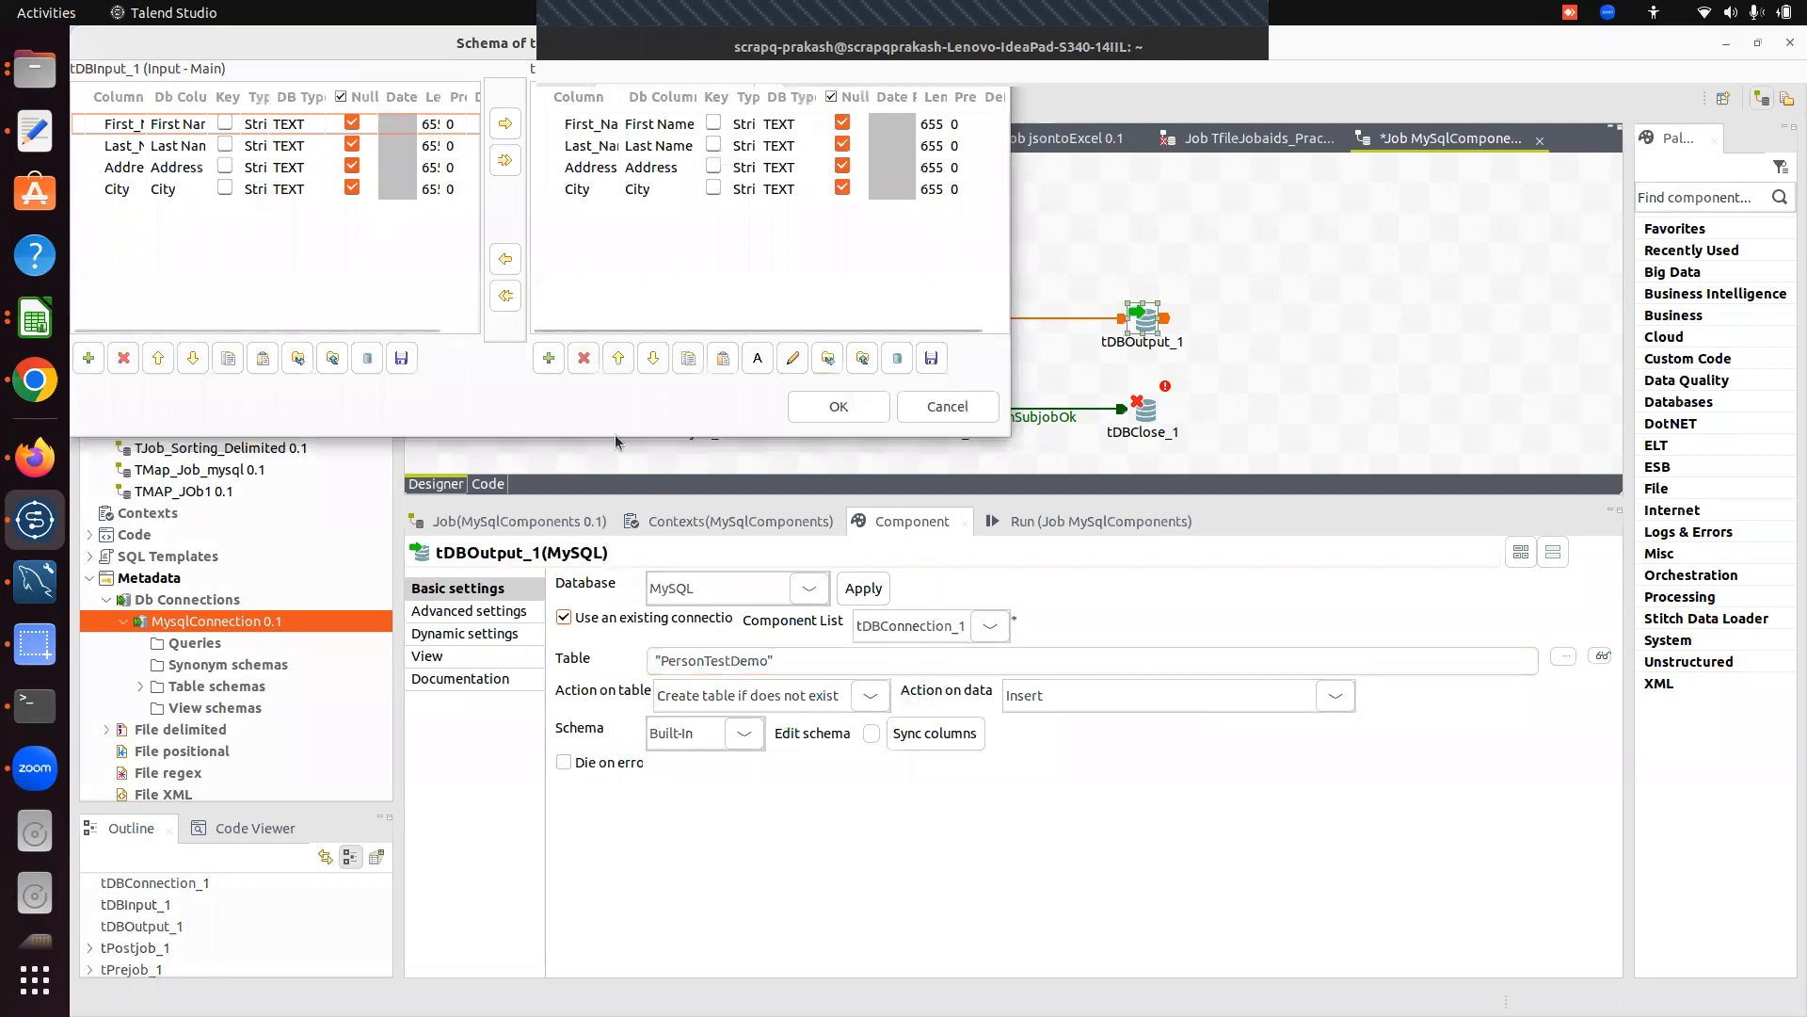
left_click(837, 406)
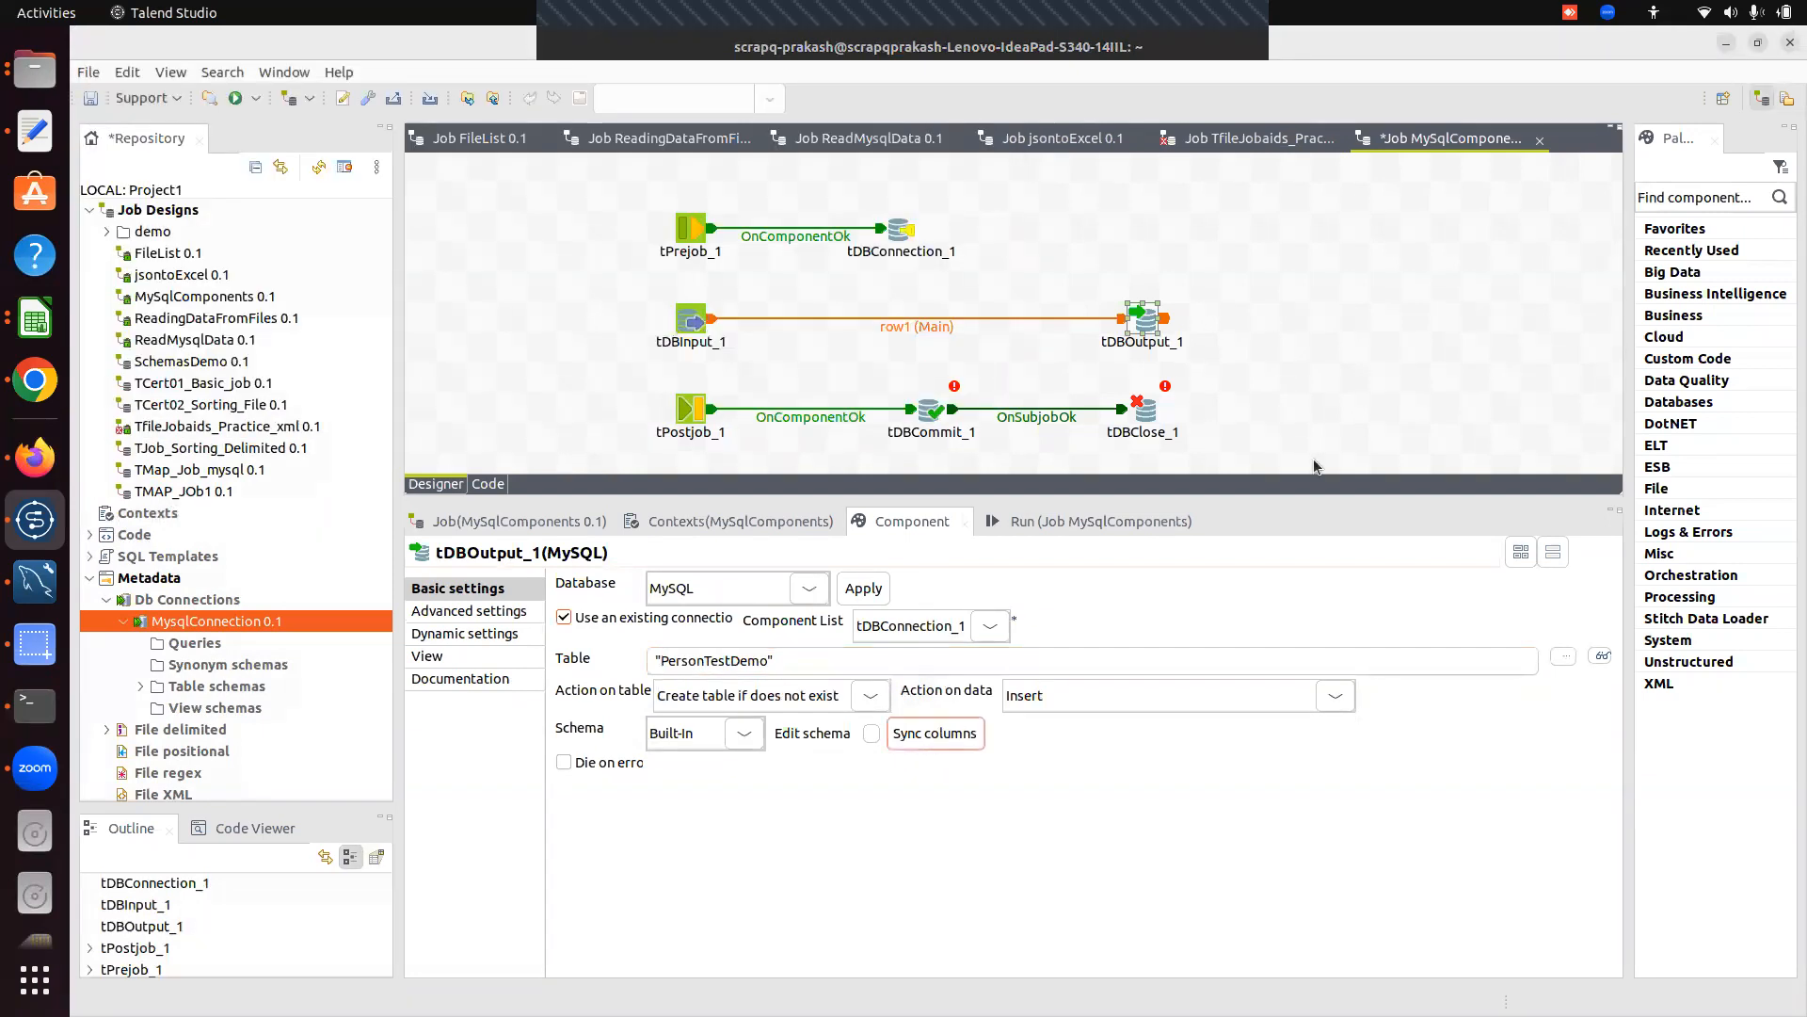
left_click_drag(1275, 494, 1275, 574)
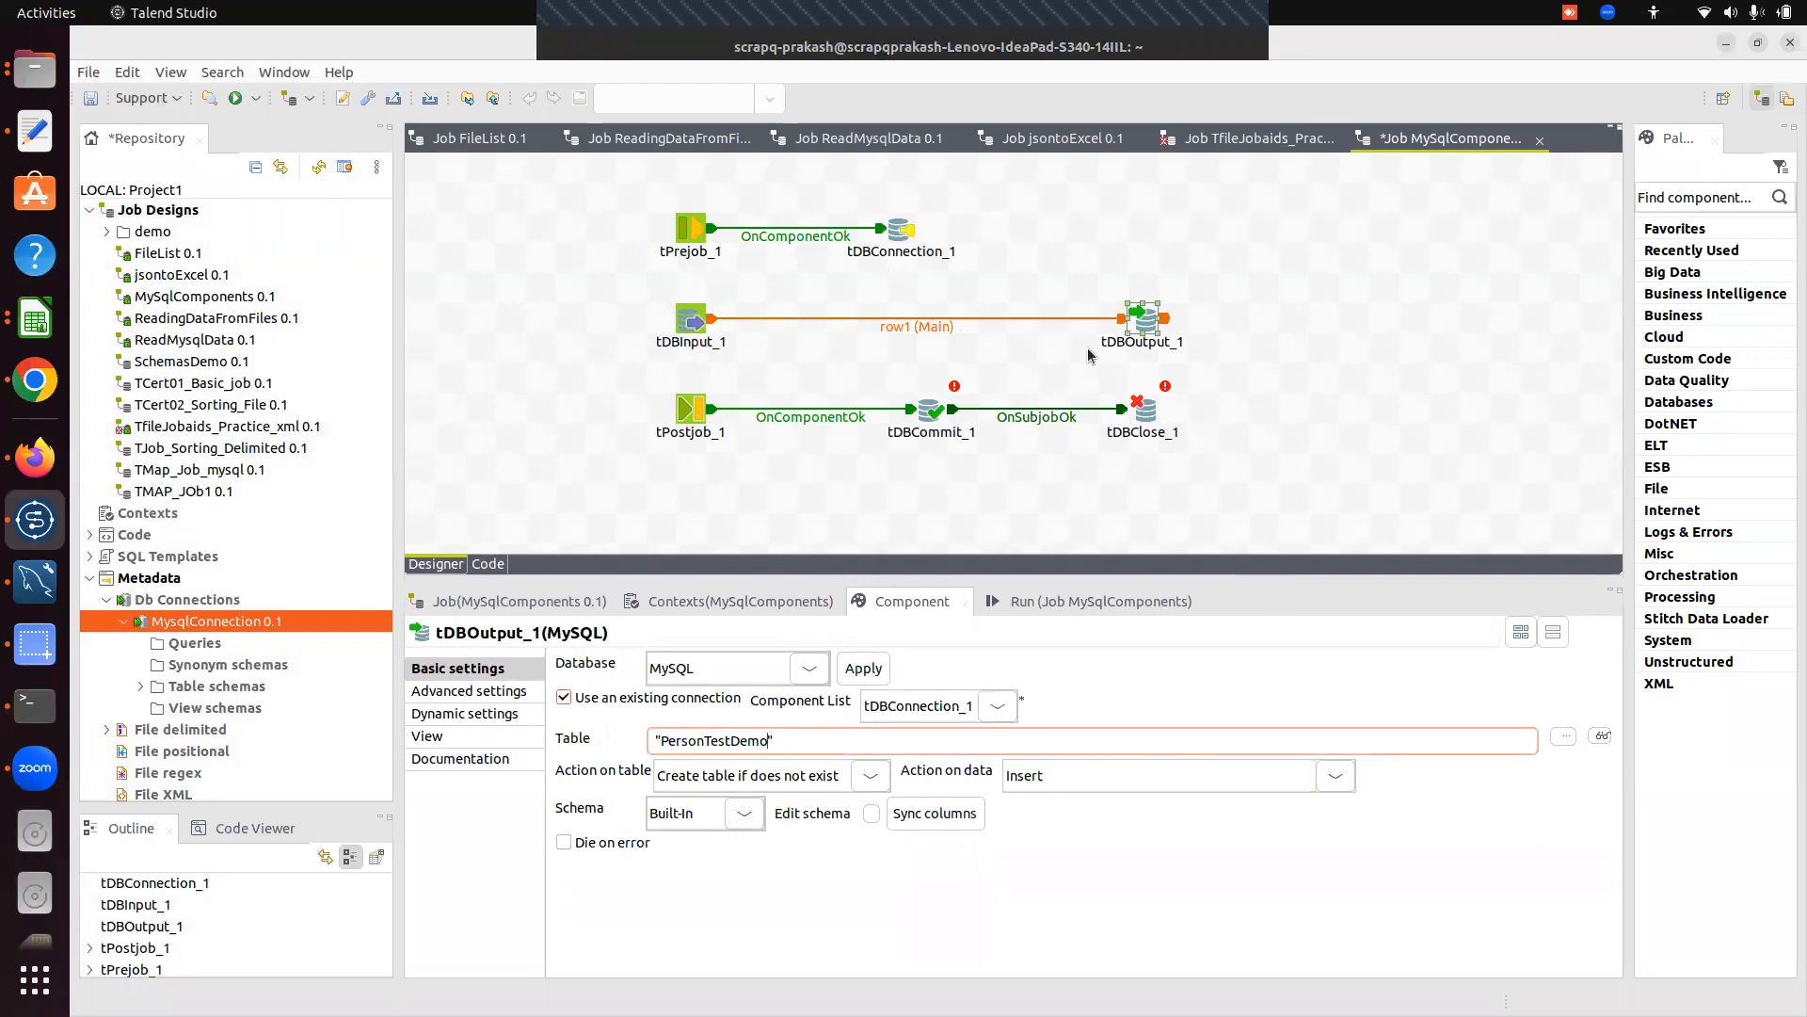
left_click(1297, 385)
Assign tDBConnection_1 as the connection component of tDBCommit_1 in the postjob flow.
left_click(690, 410)
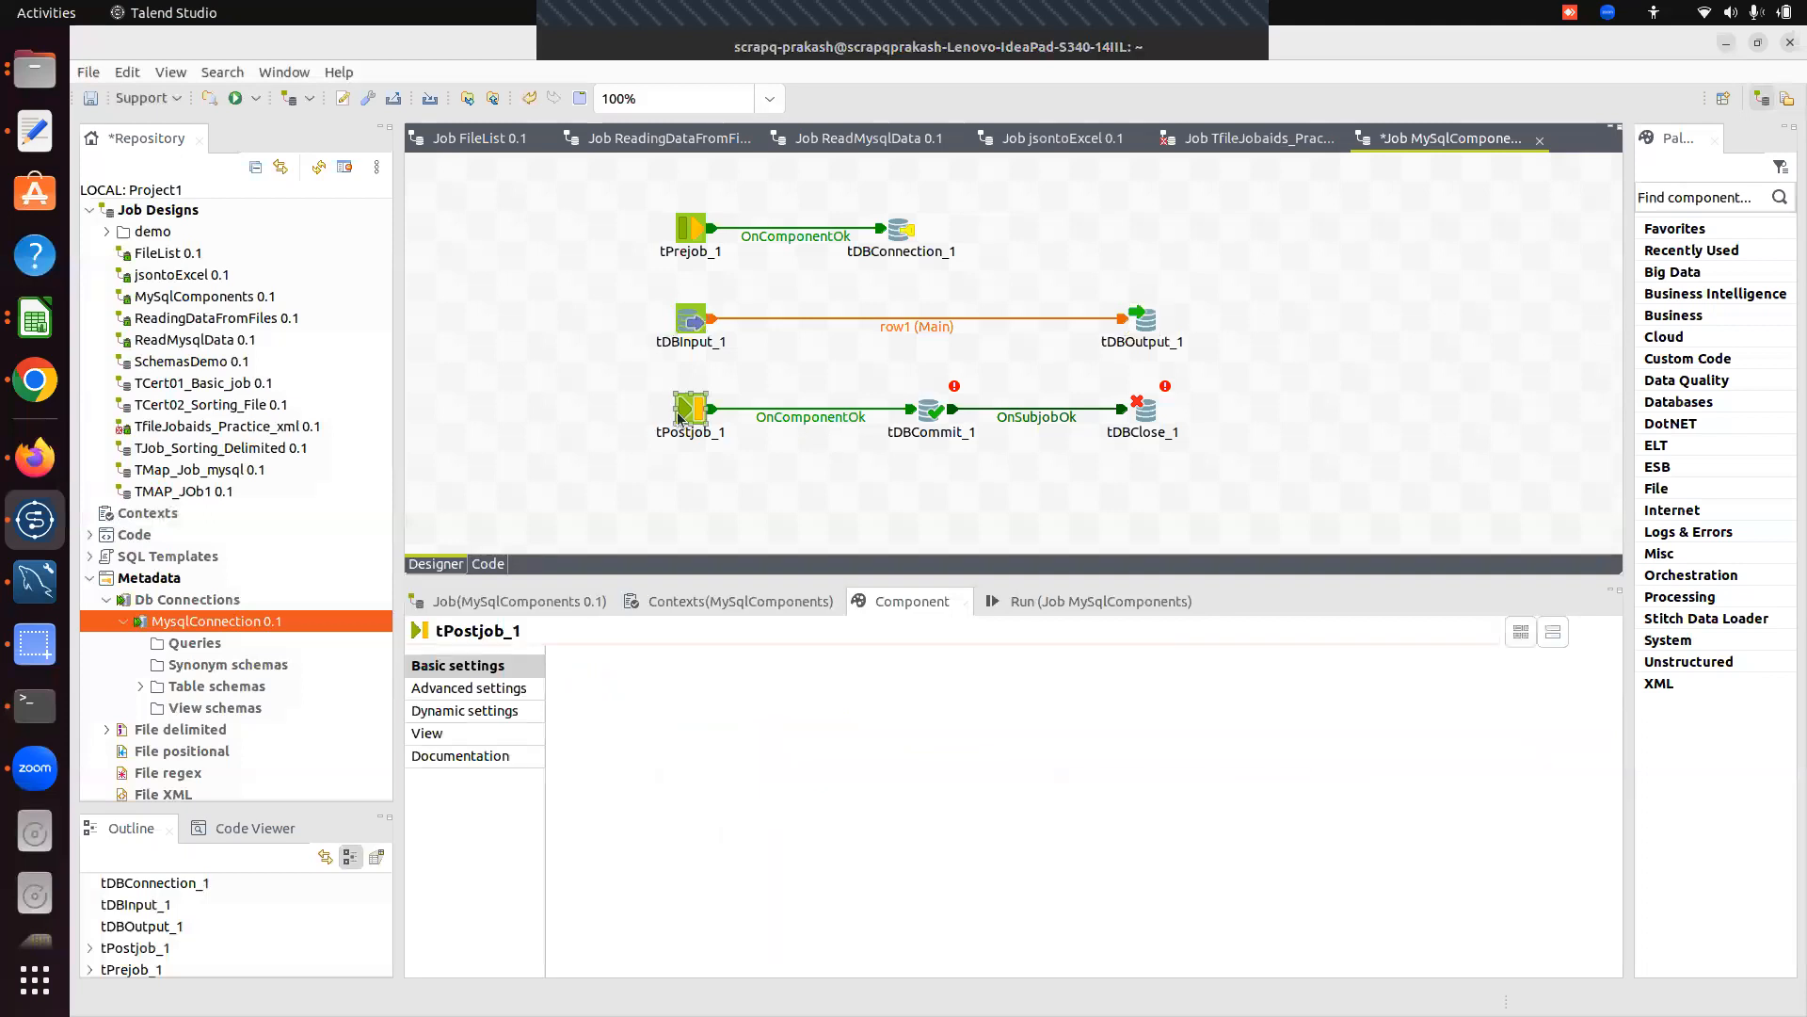
left_click(726, 536)
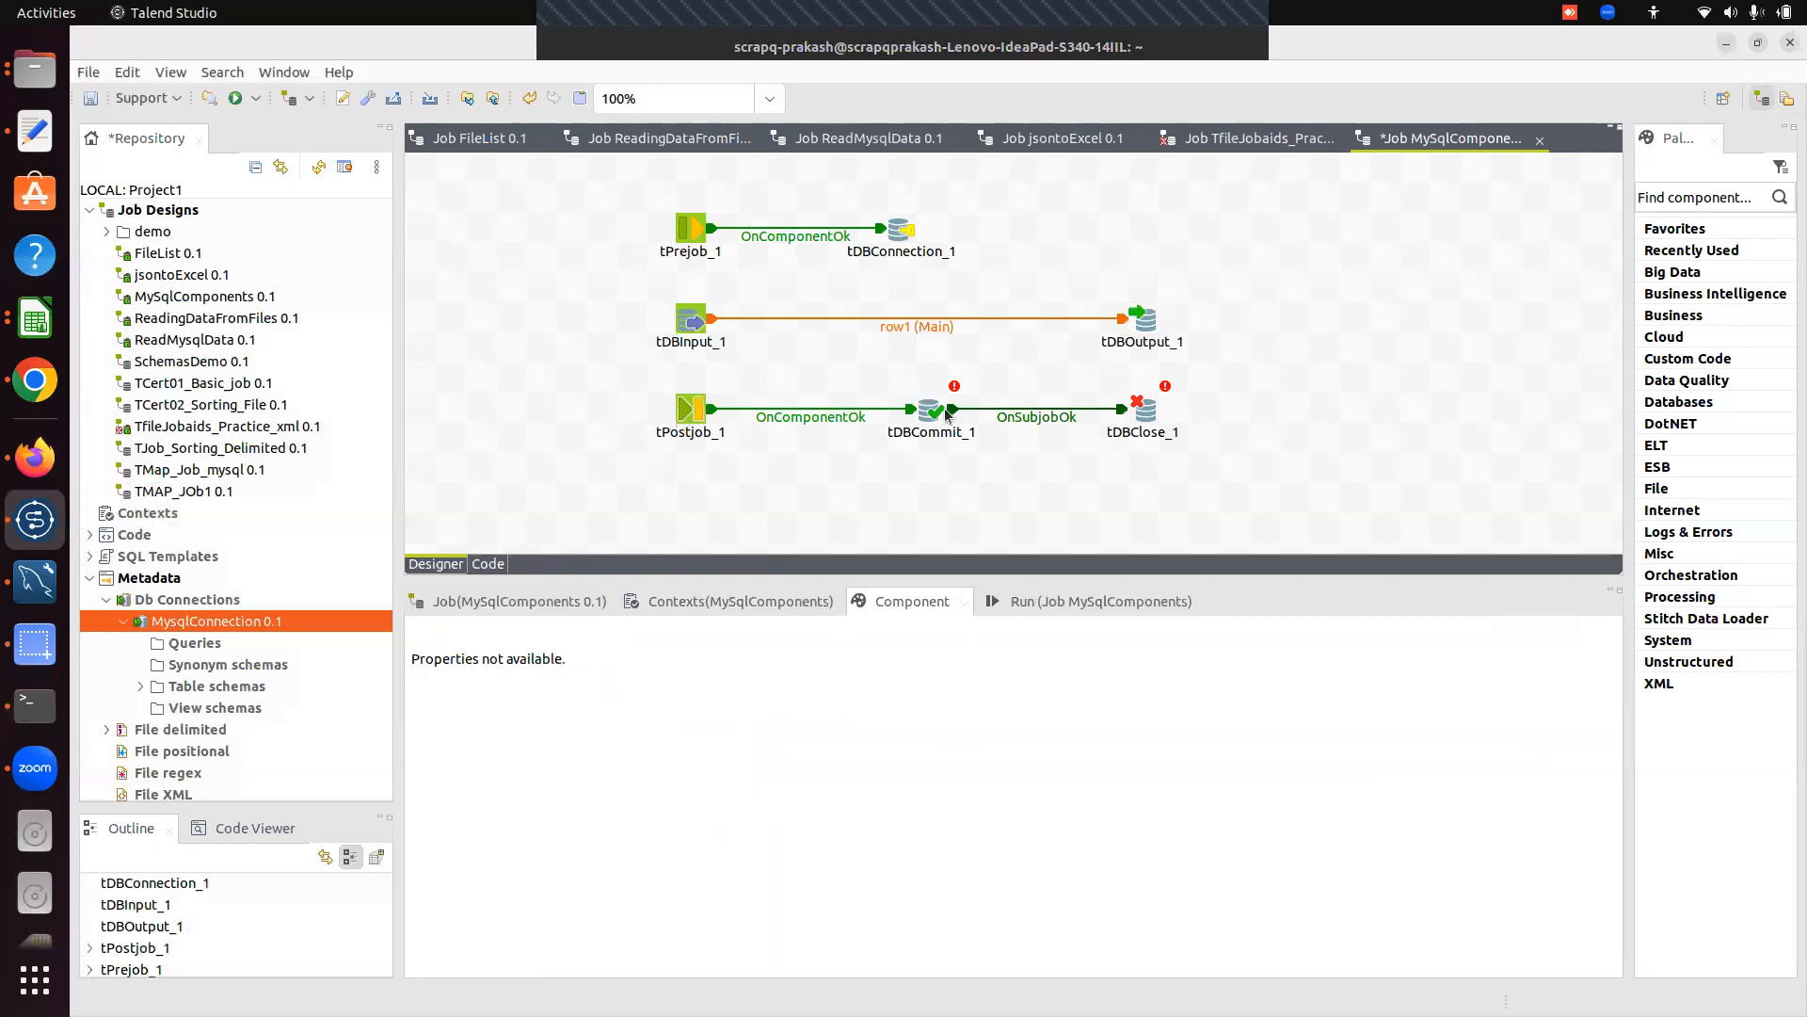
left_click(938, 414)
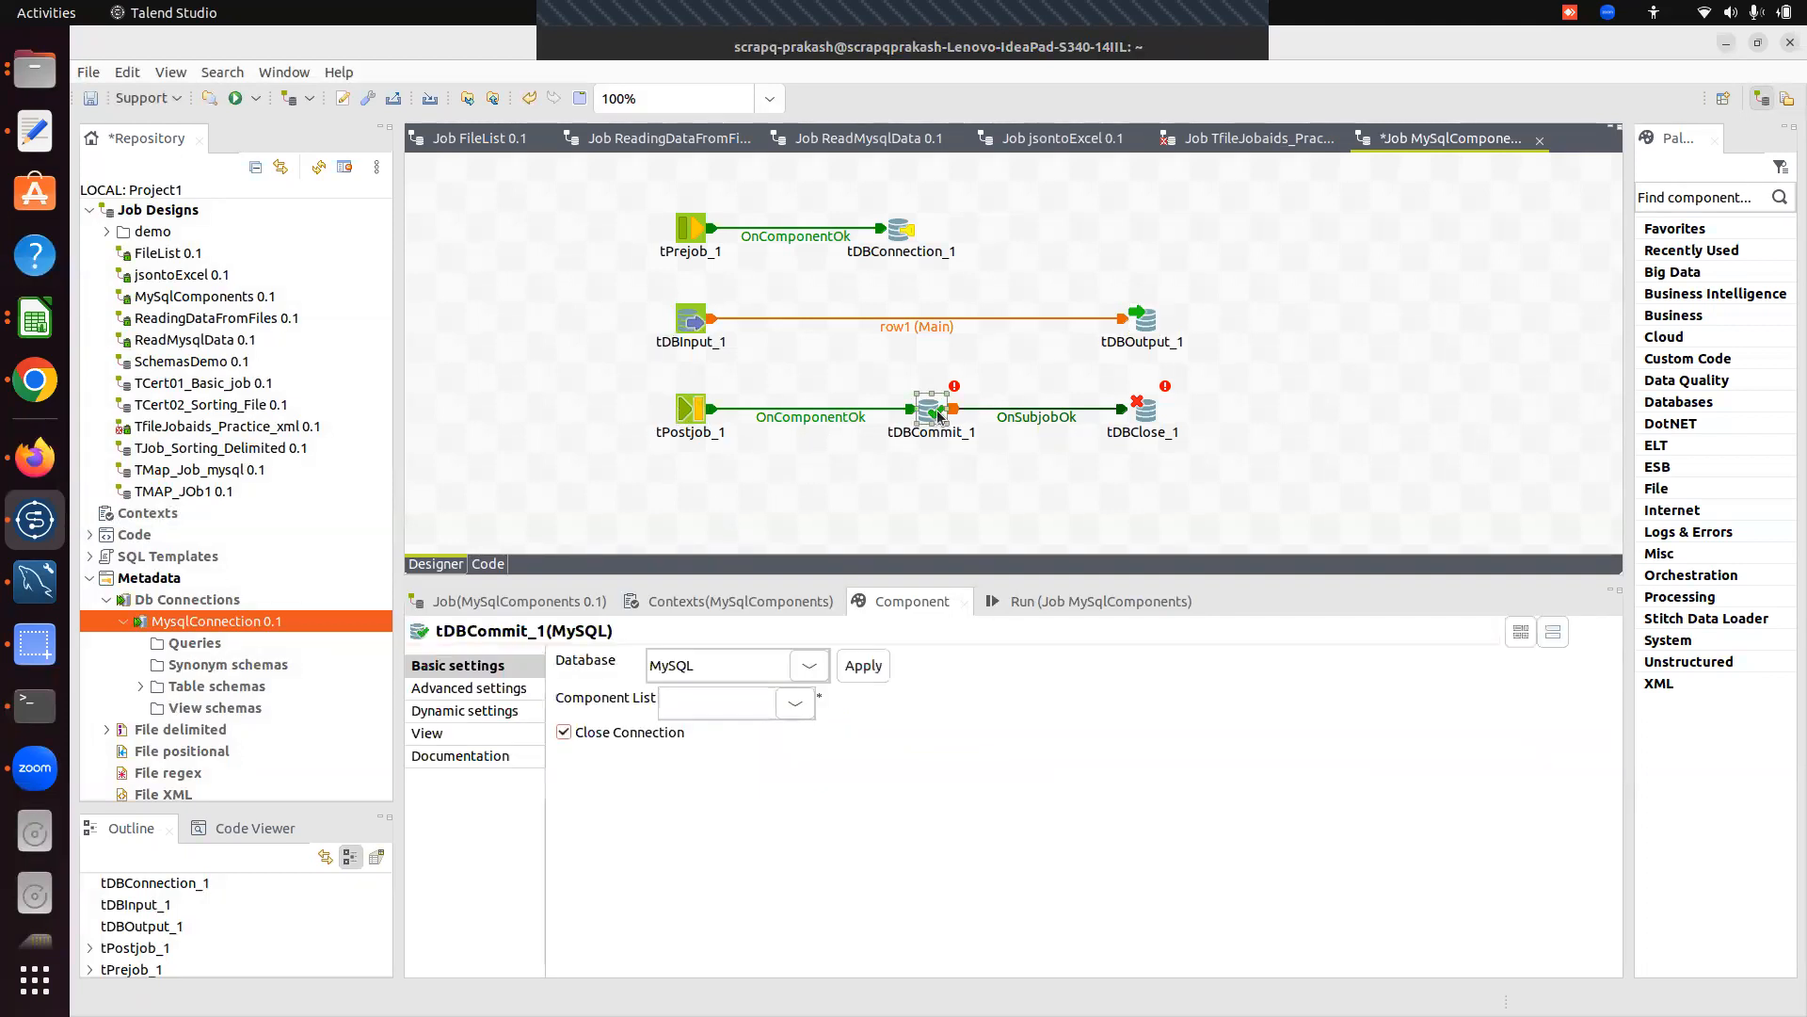
left_click(796, 703)
left_click(717, 733)
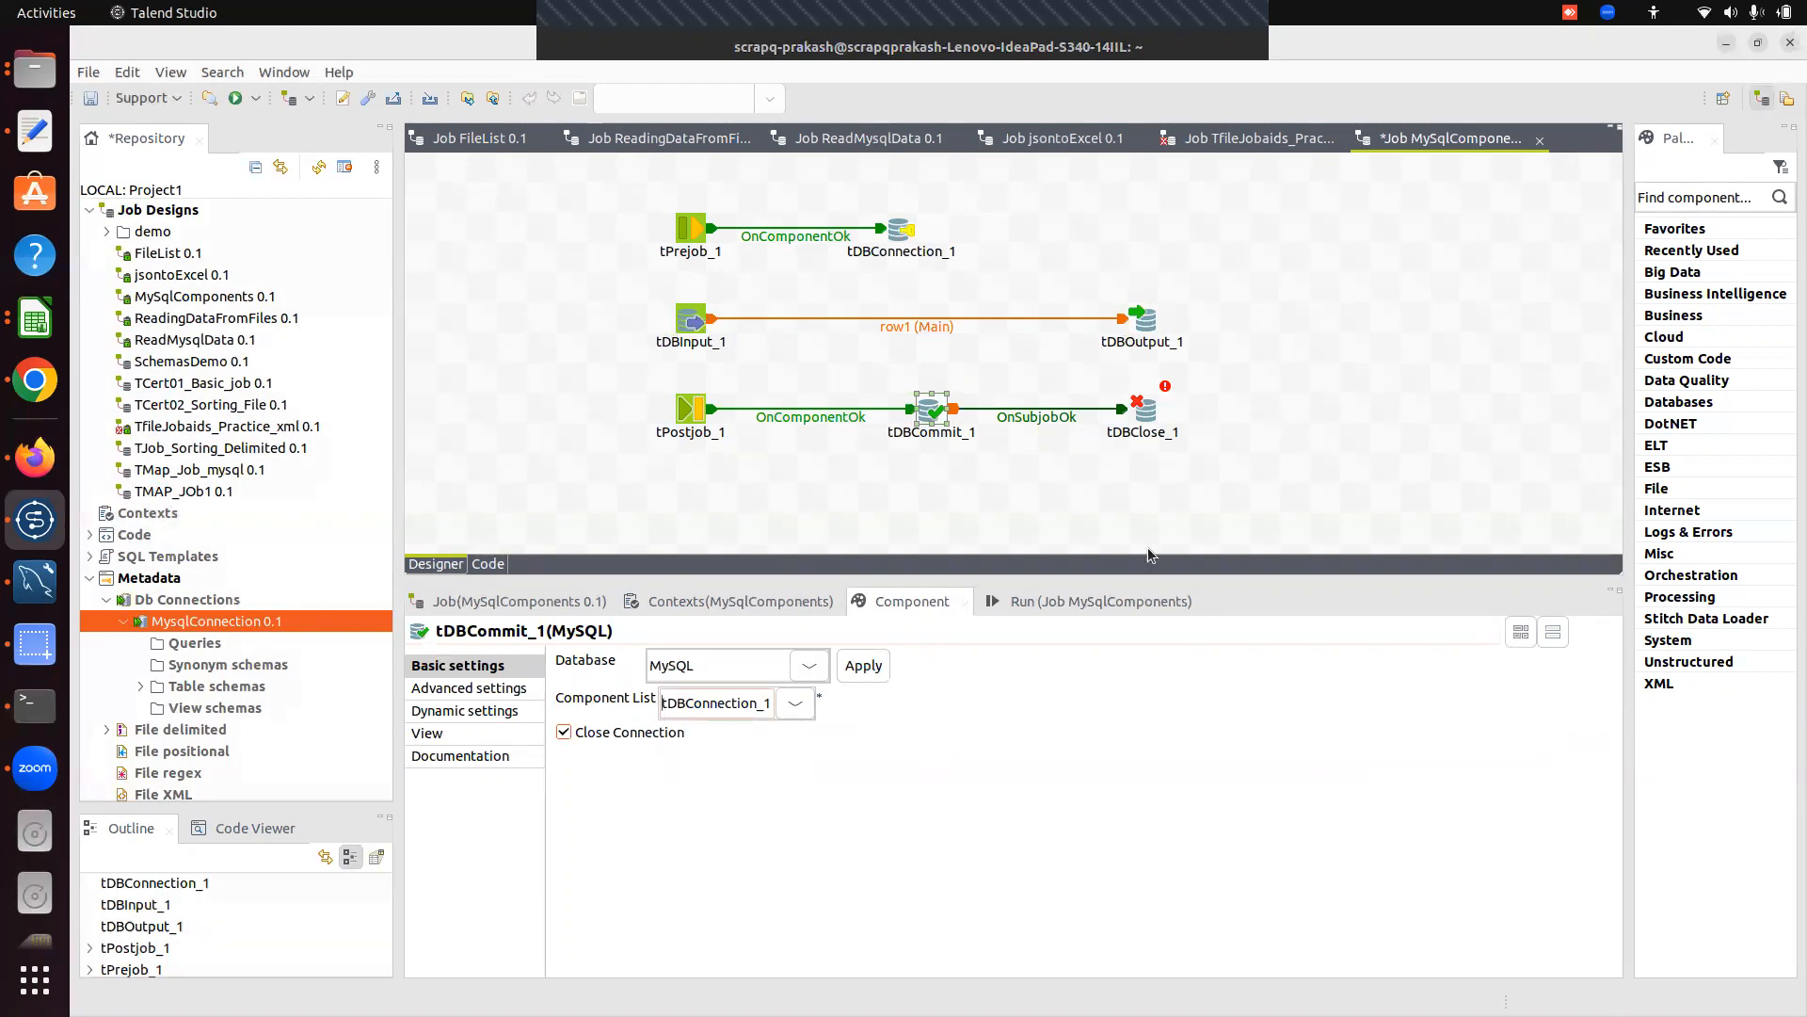
left_click(1065, 389)
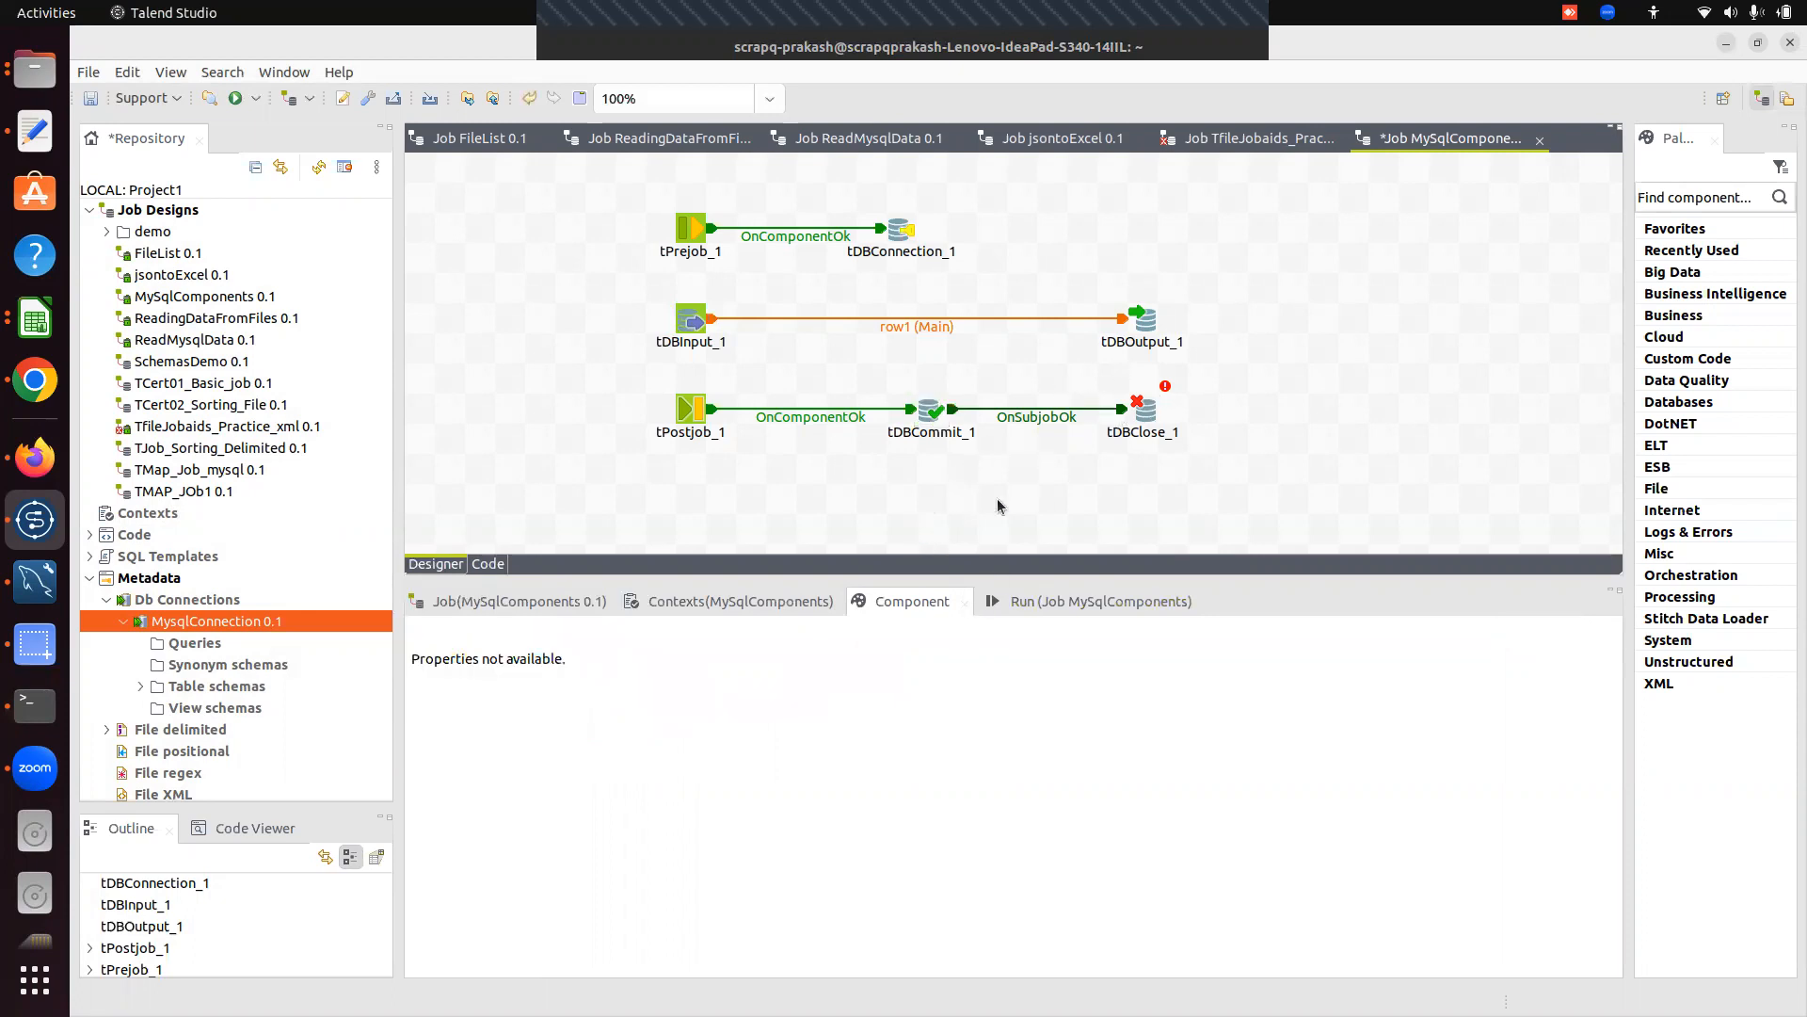
Assign tDBConnection_1 as the connection component of tDBClose_1.
left_click(1149, 414)
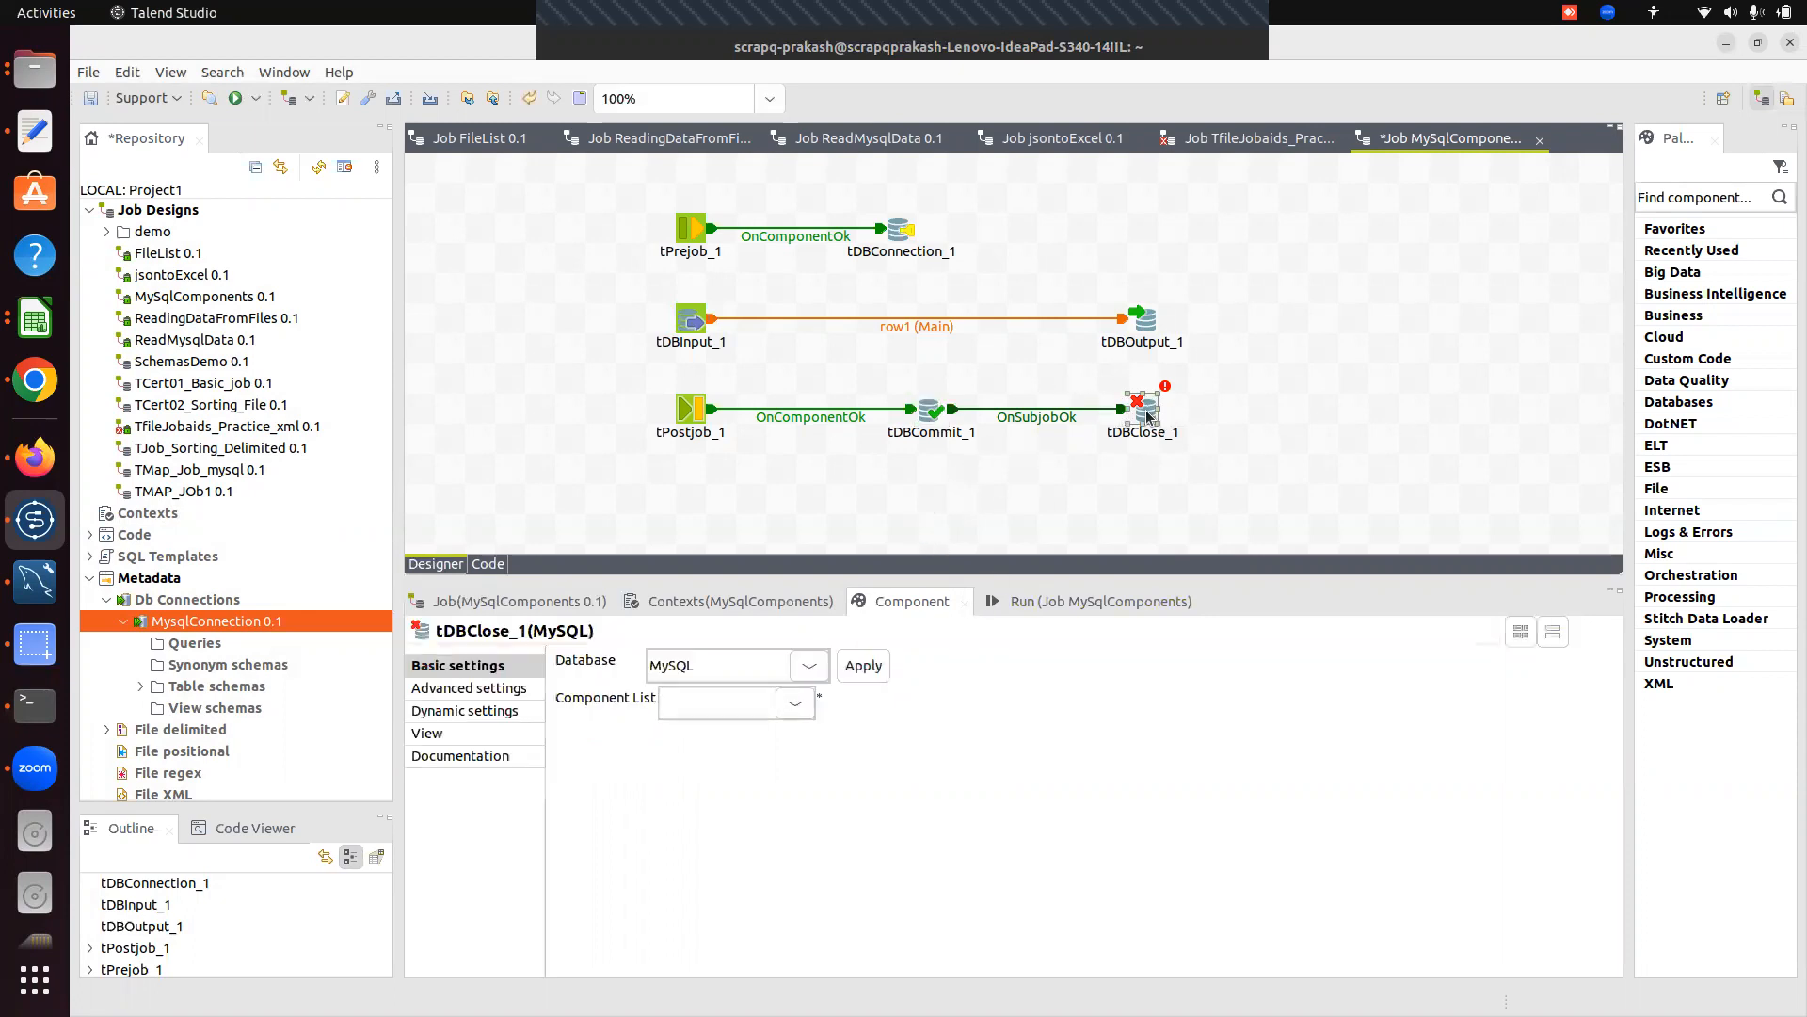
left_click(796, 704)
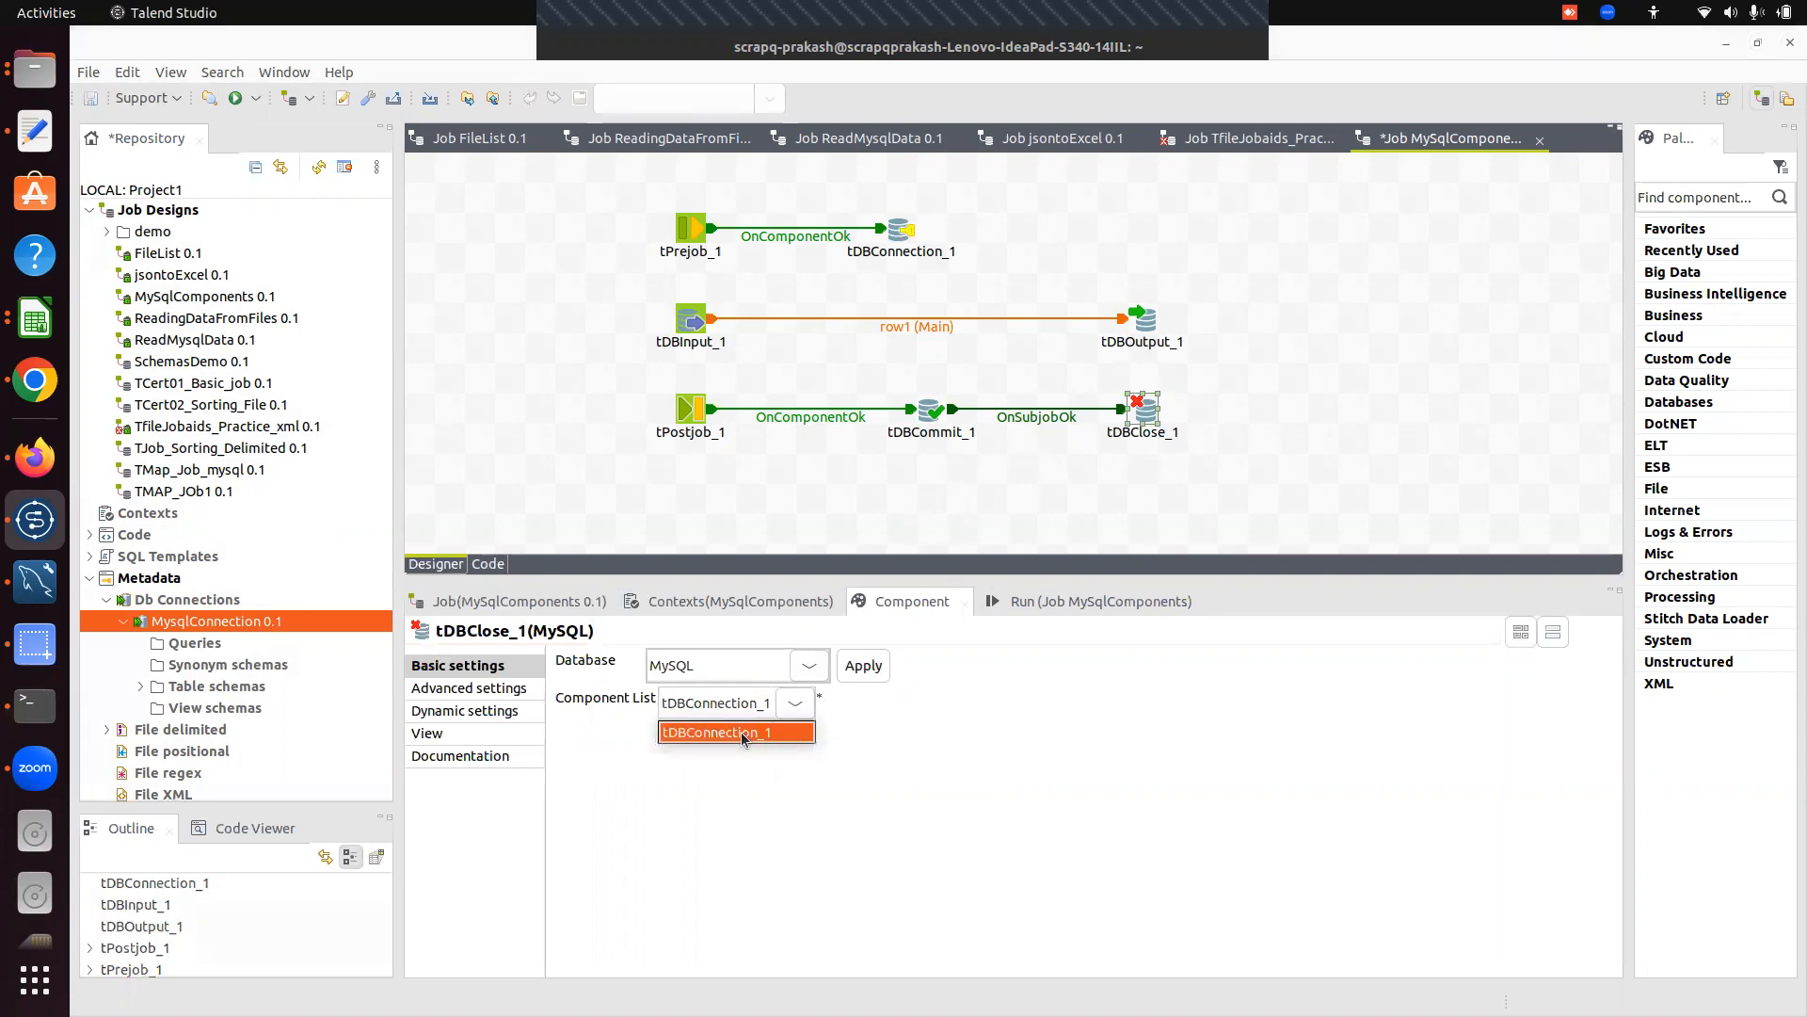
left_click(745, 733)
left_click(946, 508)
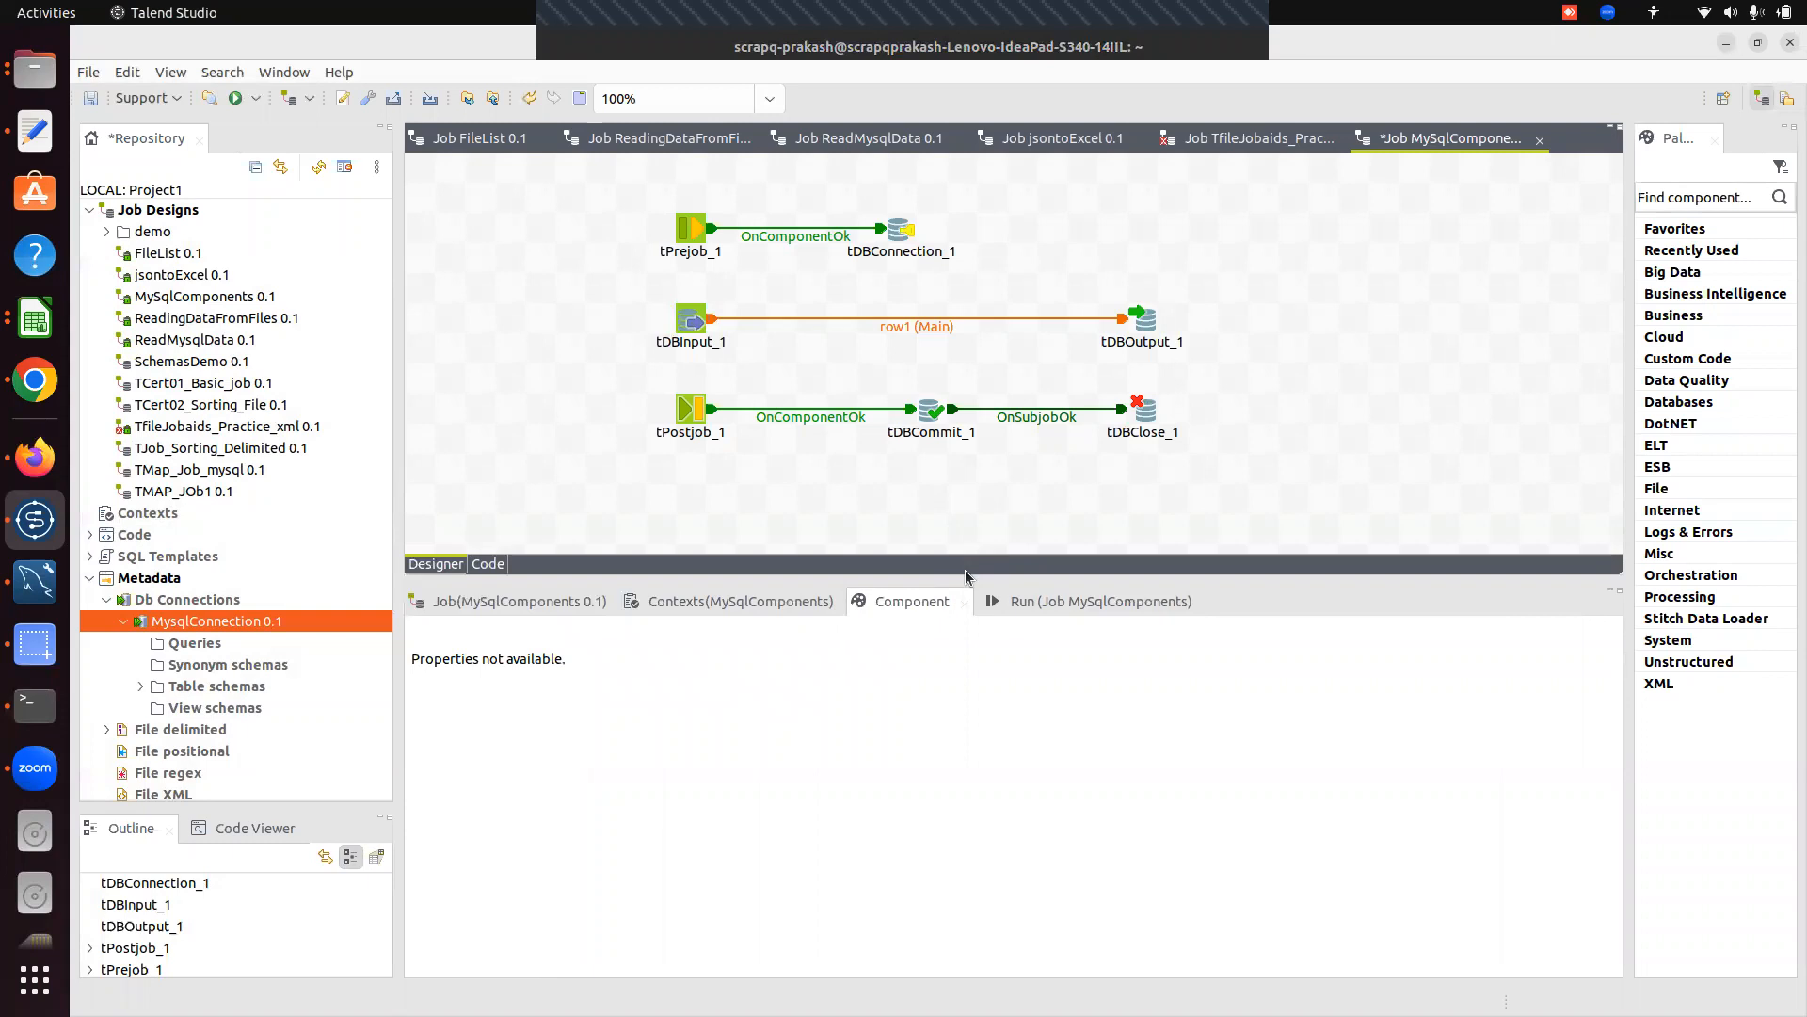
mouse_move(964, 579)
left_mouse_down()
mouse_move(964, 670)
mouse_move(964, 540)
mouse_move(964, 589)
left_mouse_up()
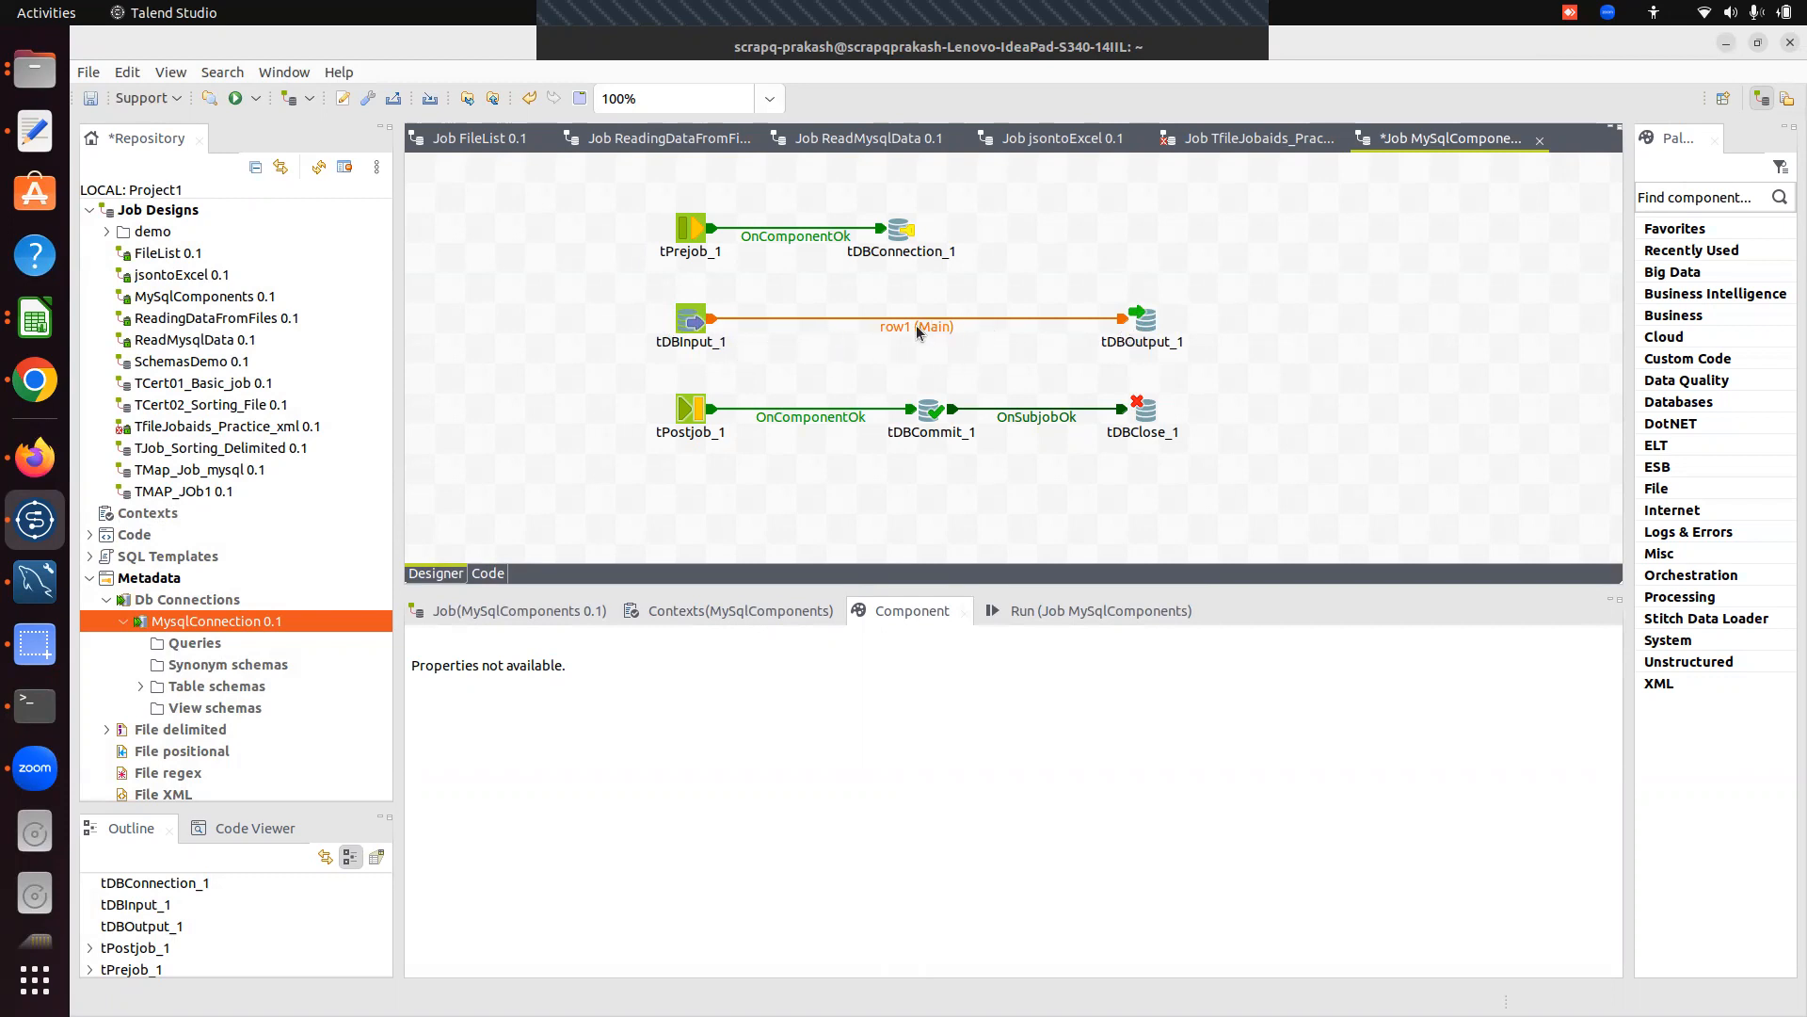
Run the MySqlComponents job, accepting the update that changes tDBOutput_1's property to built-in mode.
left_click(1147, 324)
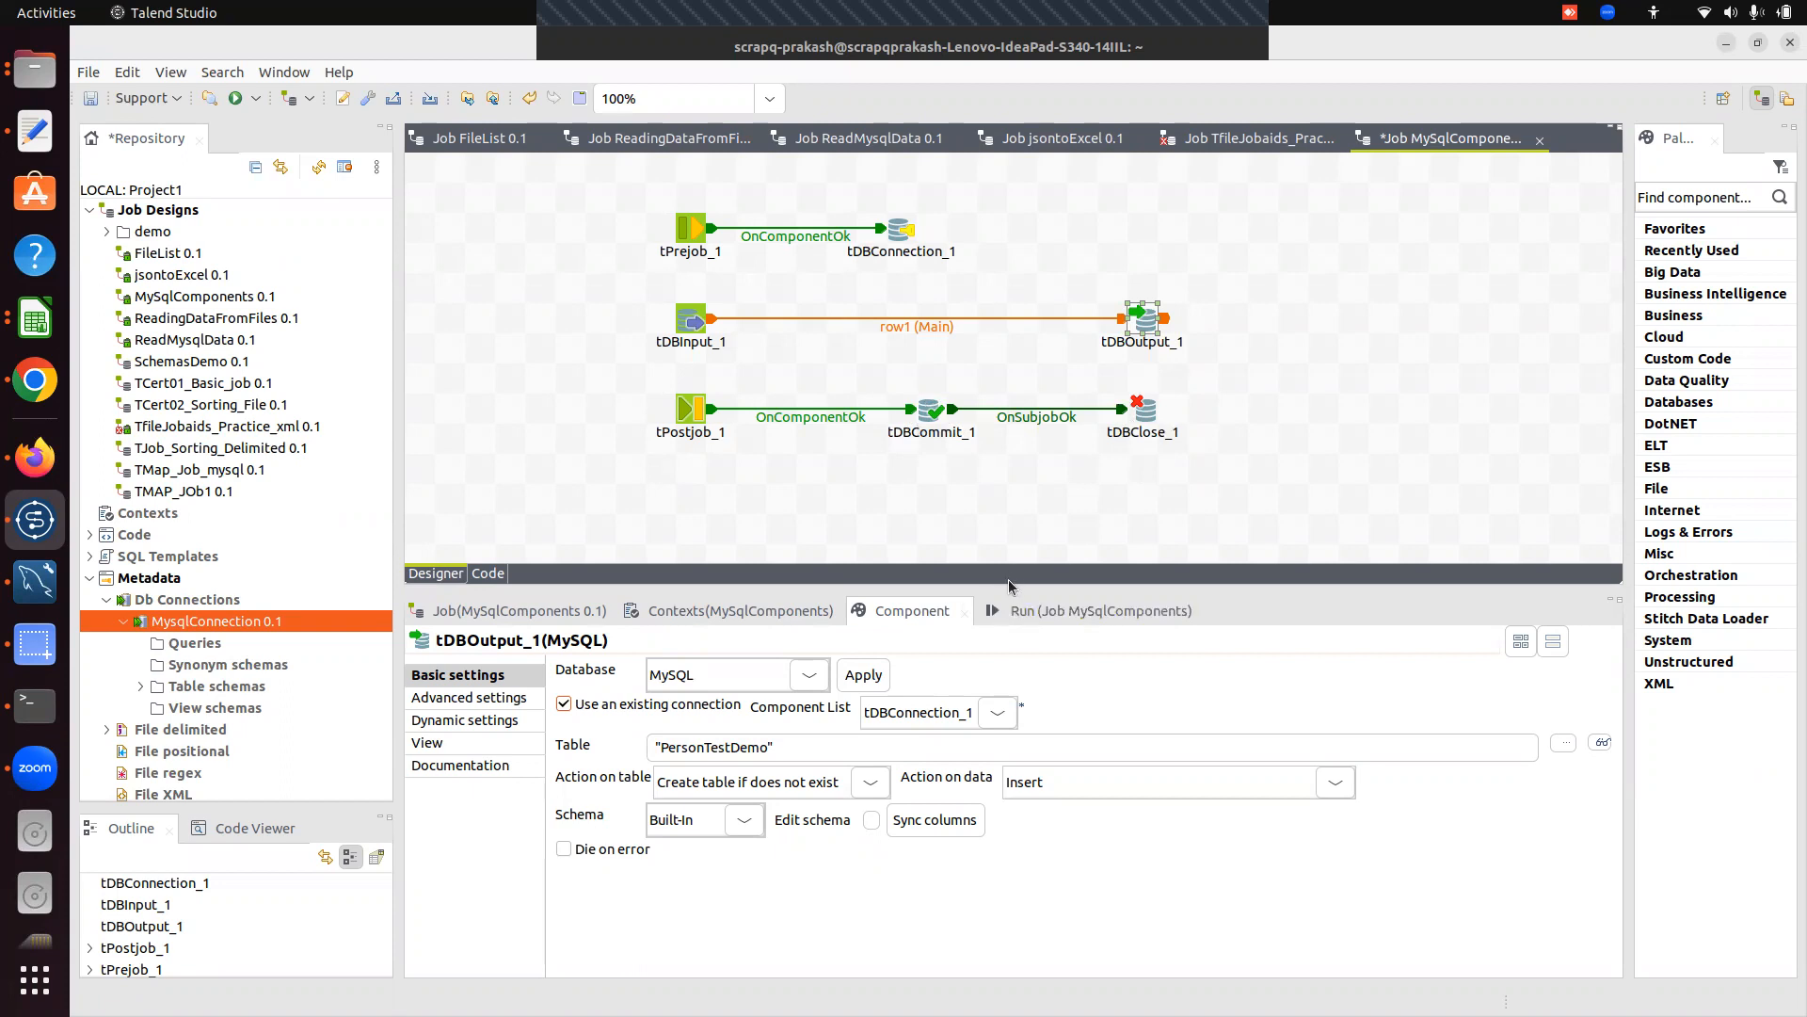
left_click(1049, 613)
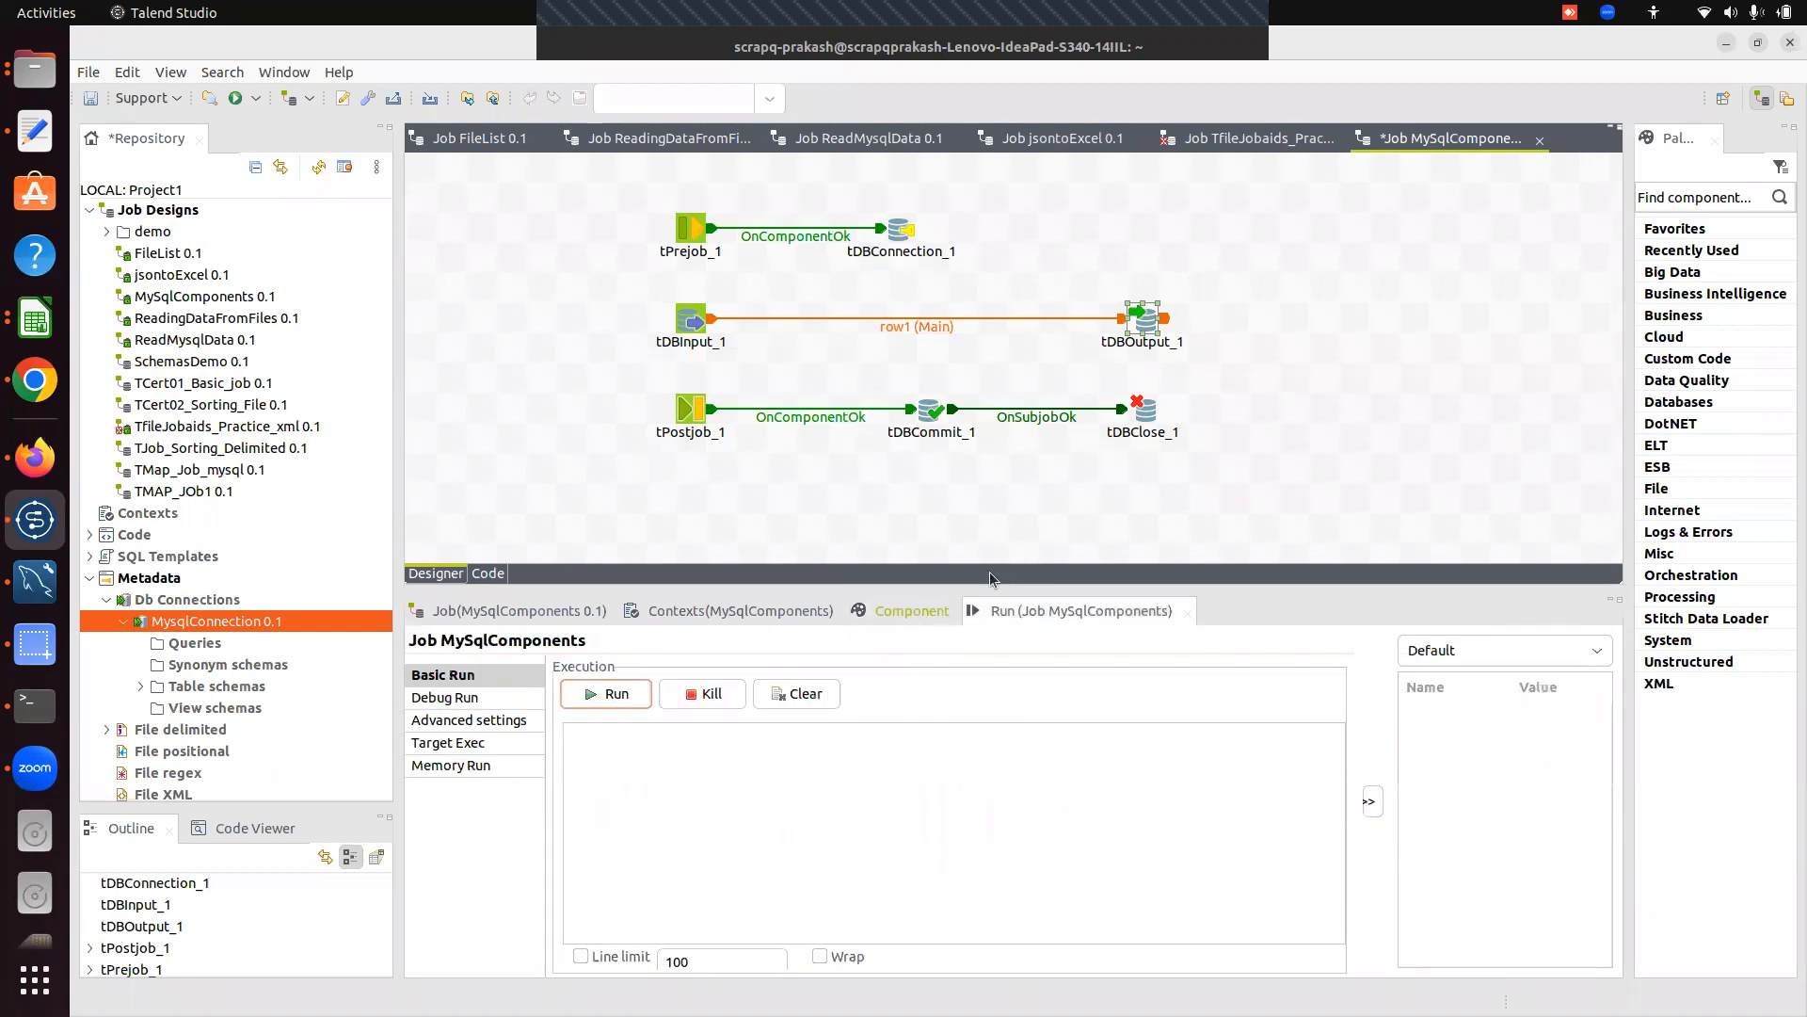
left_click_drag(919, 585, 911, 519)
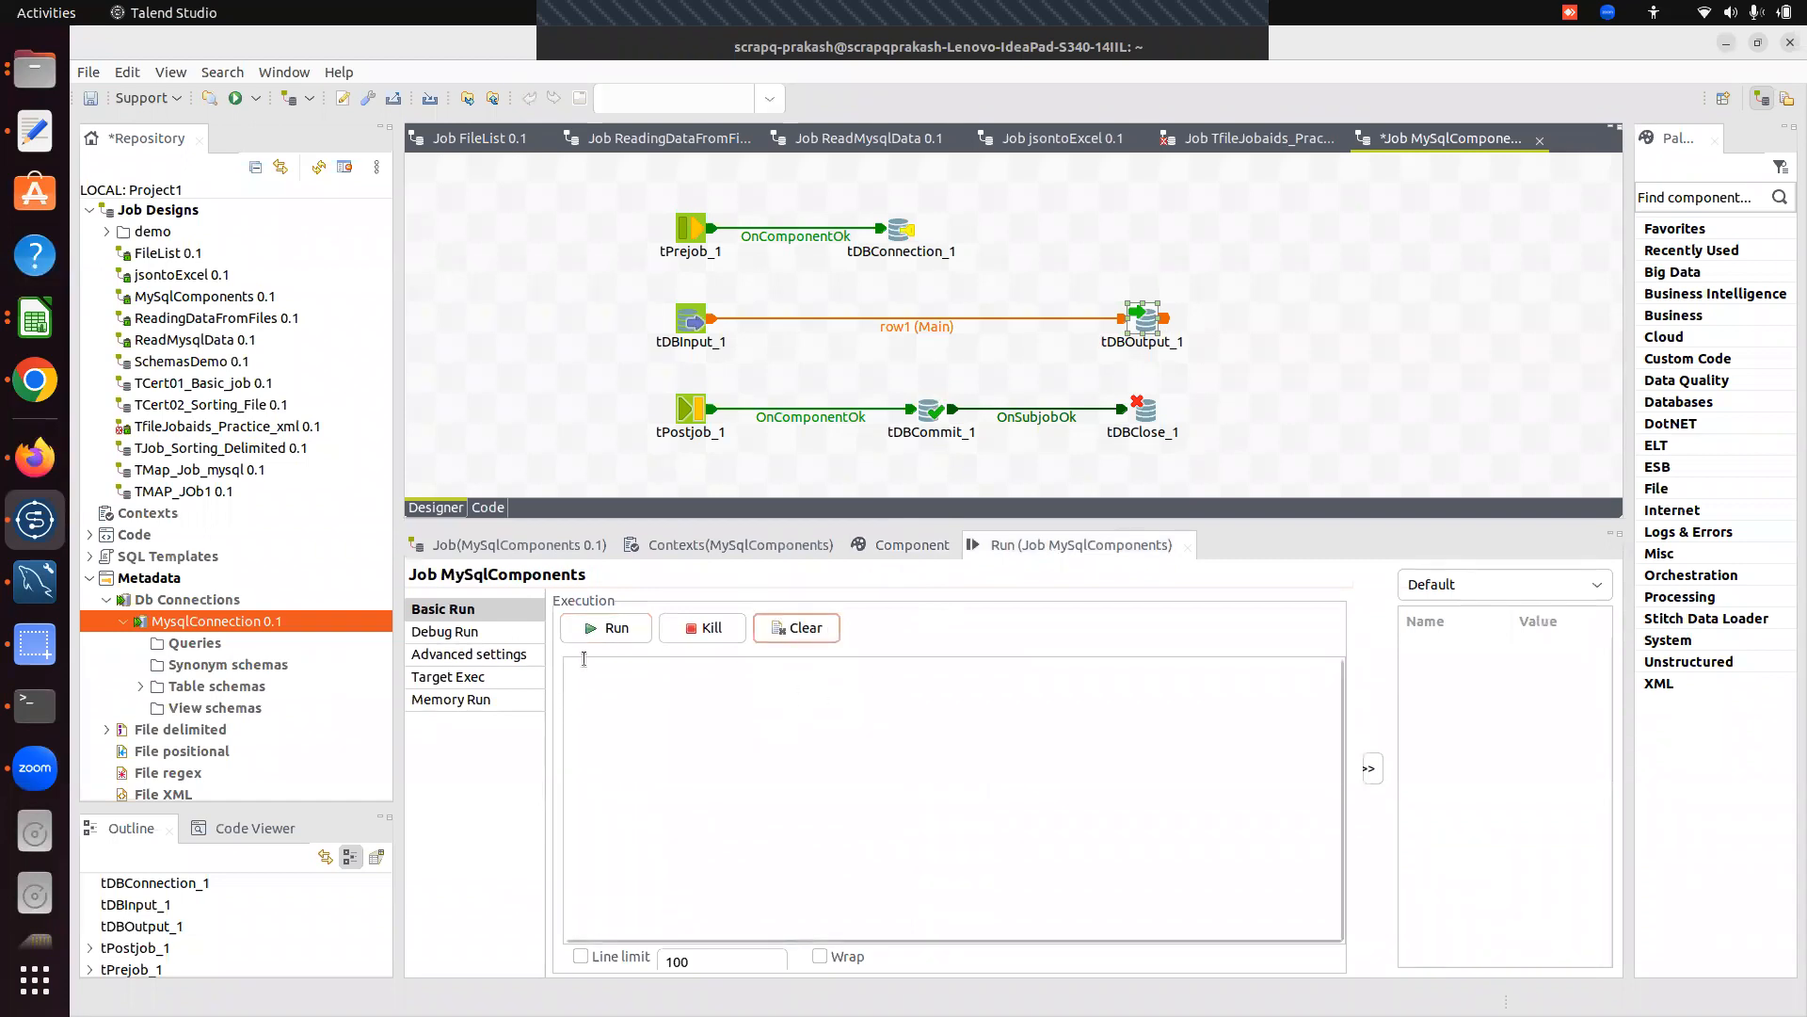
left_click(612, 633)
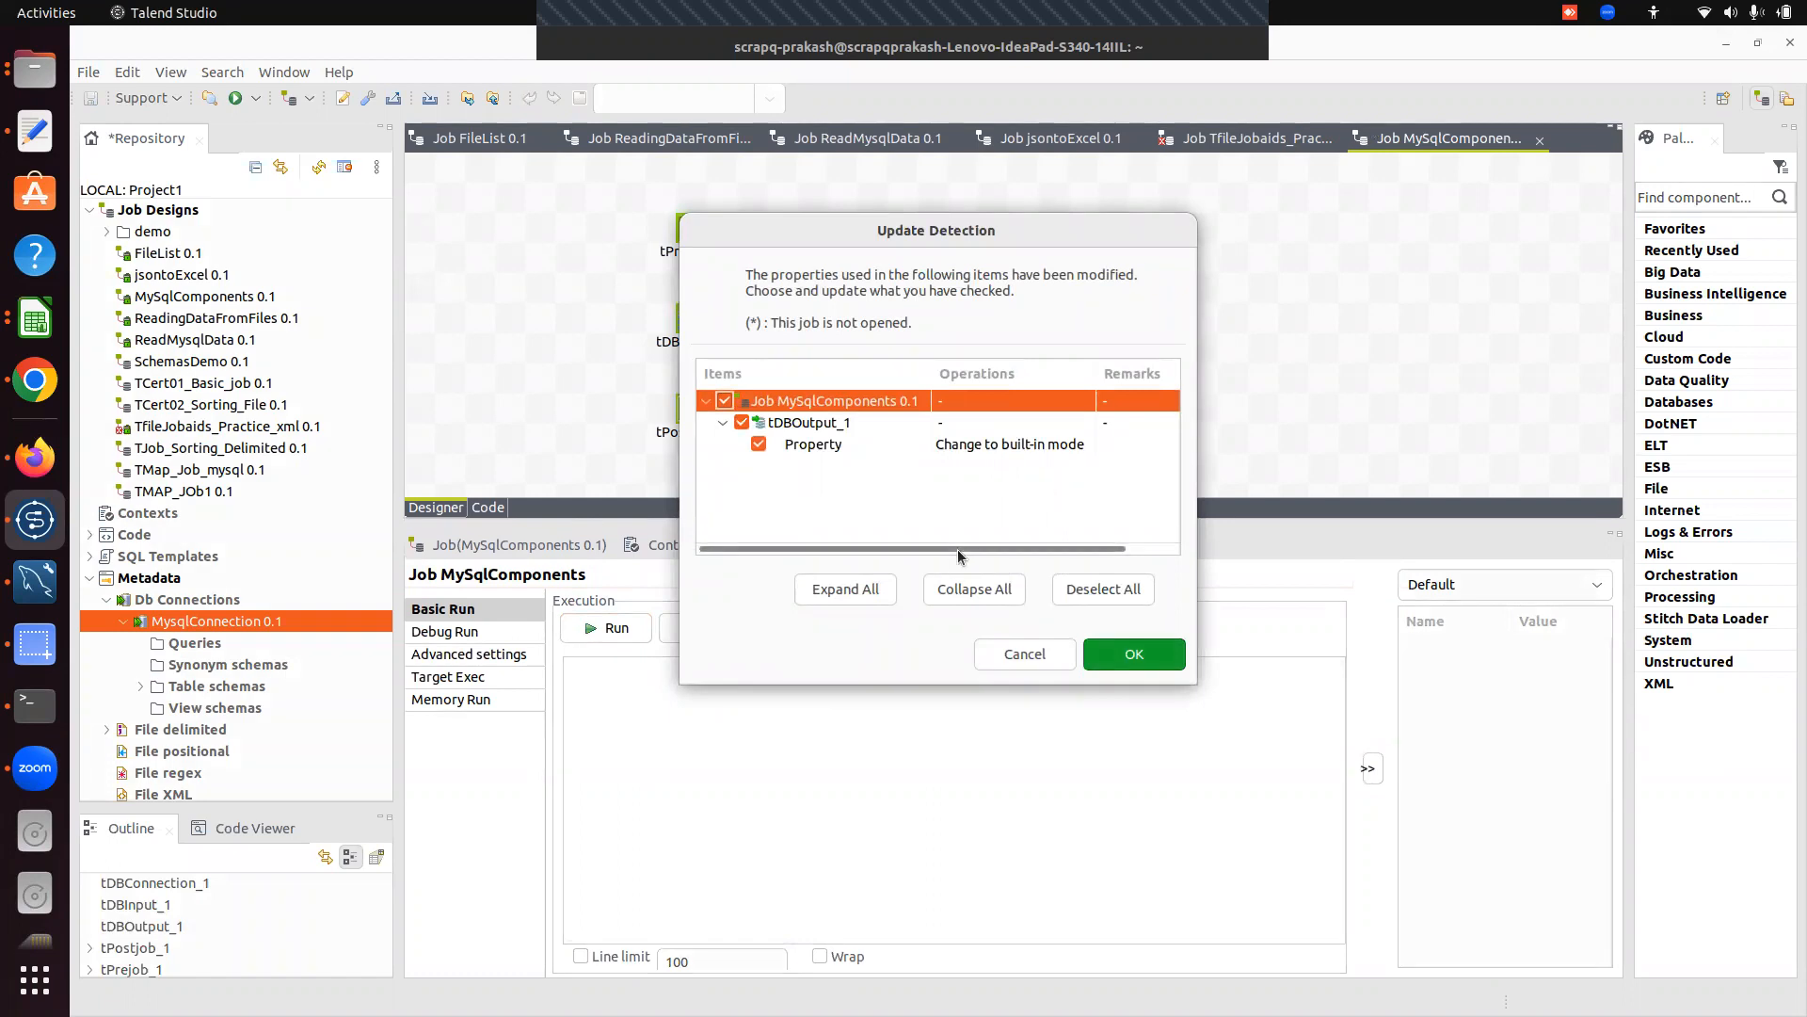
left_click(1131, 649)
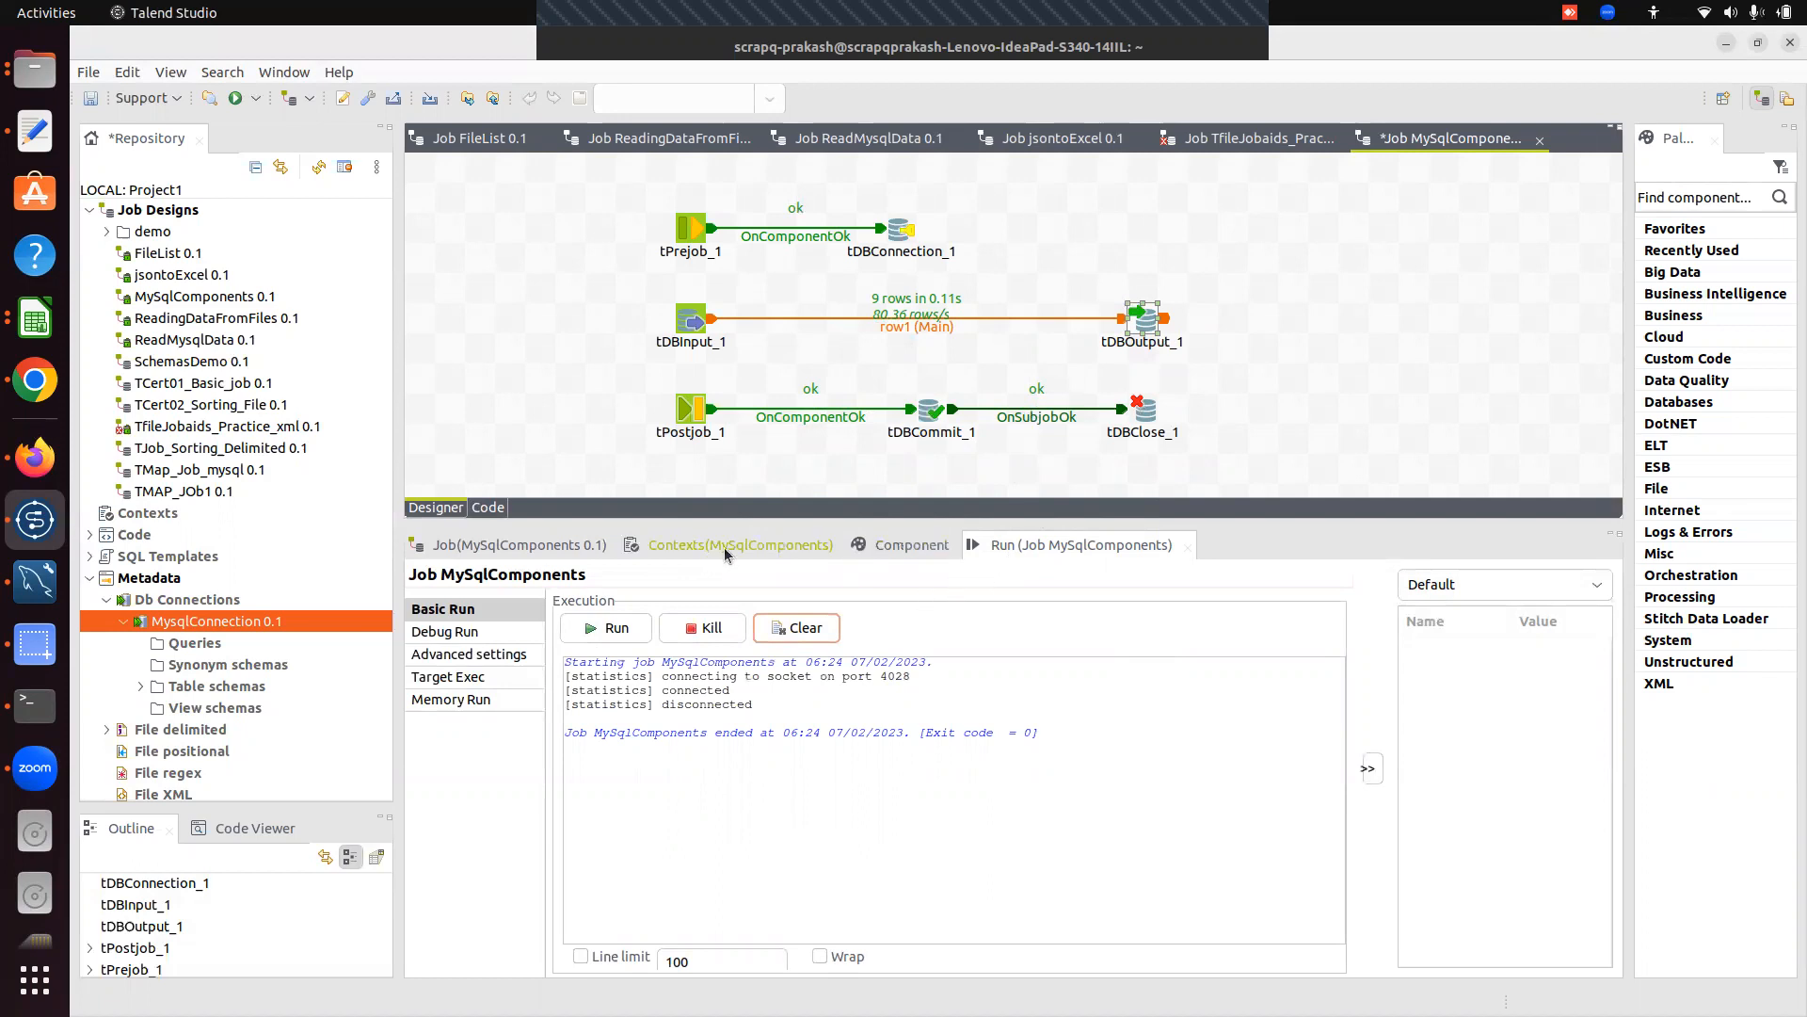
left_click(1393, 407)
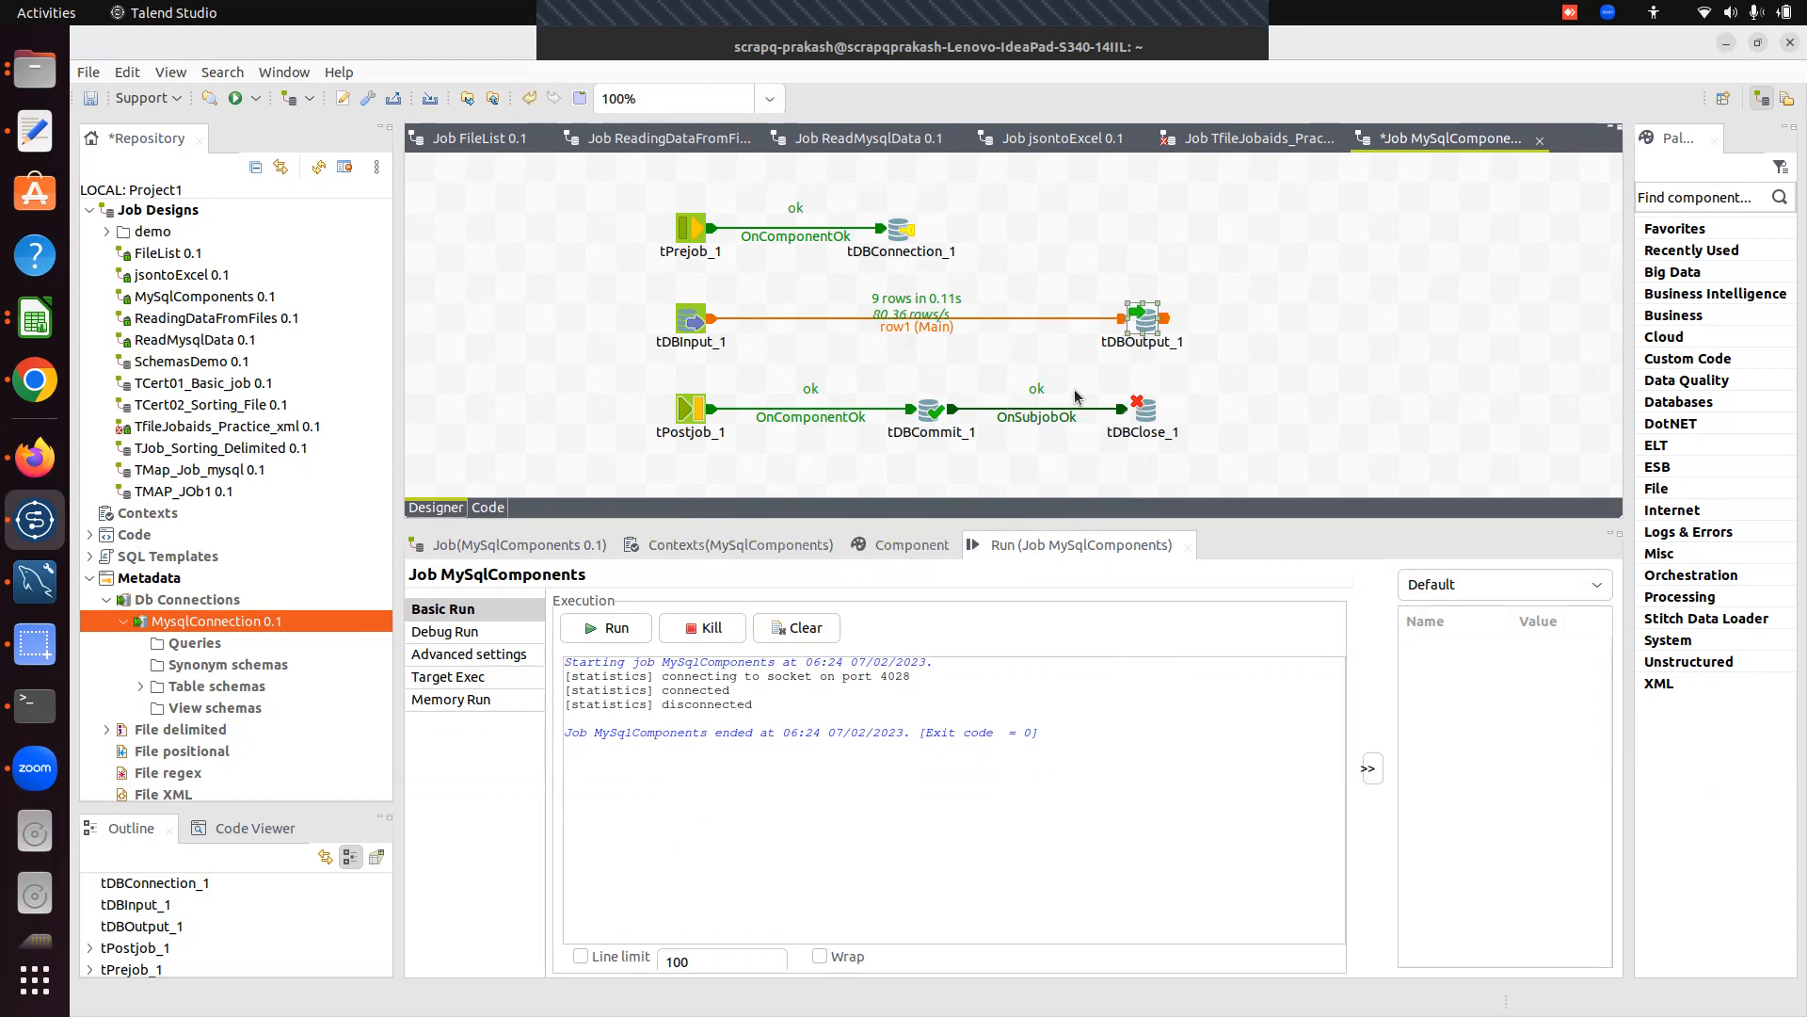
Check tDBOutput_1's target table name, then switch to the Terminal and list the database tables with "show tables;".
left_click(915, 548)
left_click(767, 681)
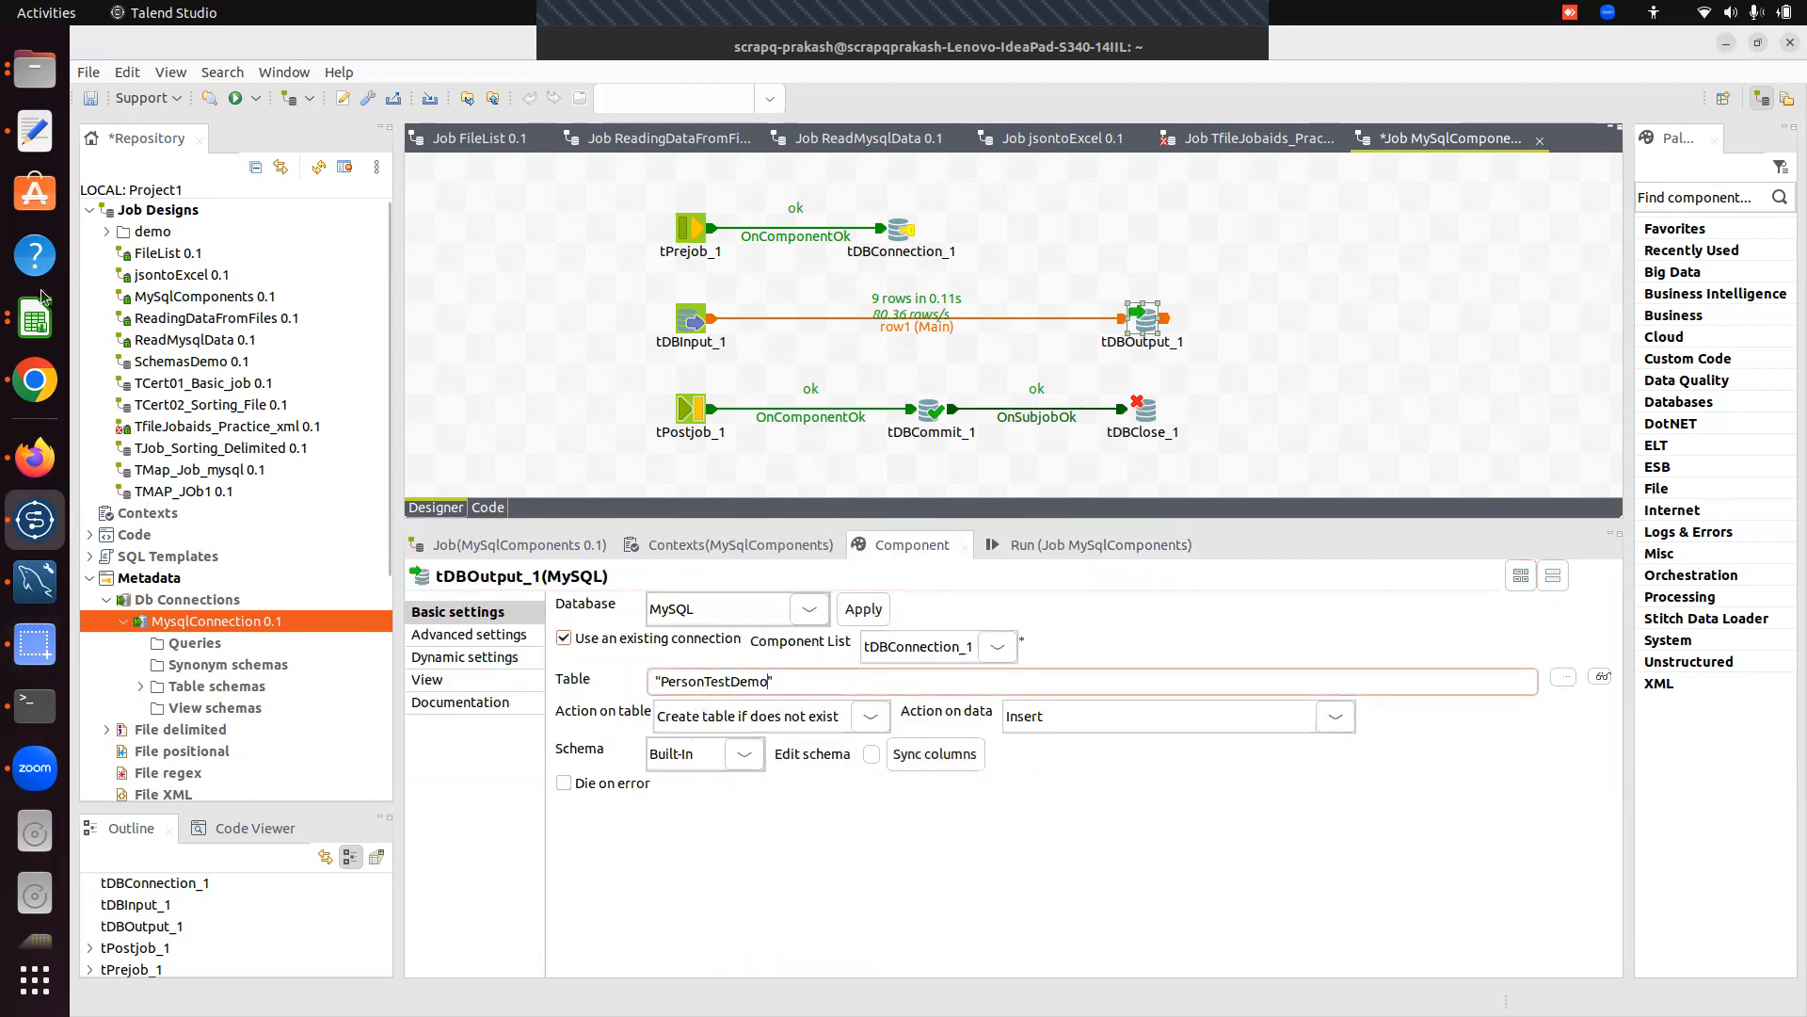
left_click(35, 704)
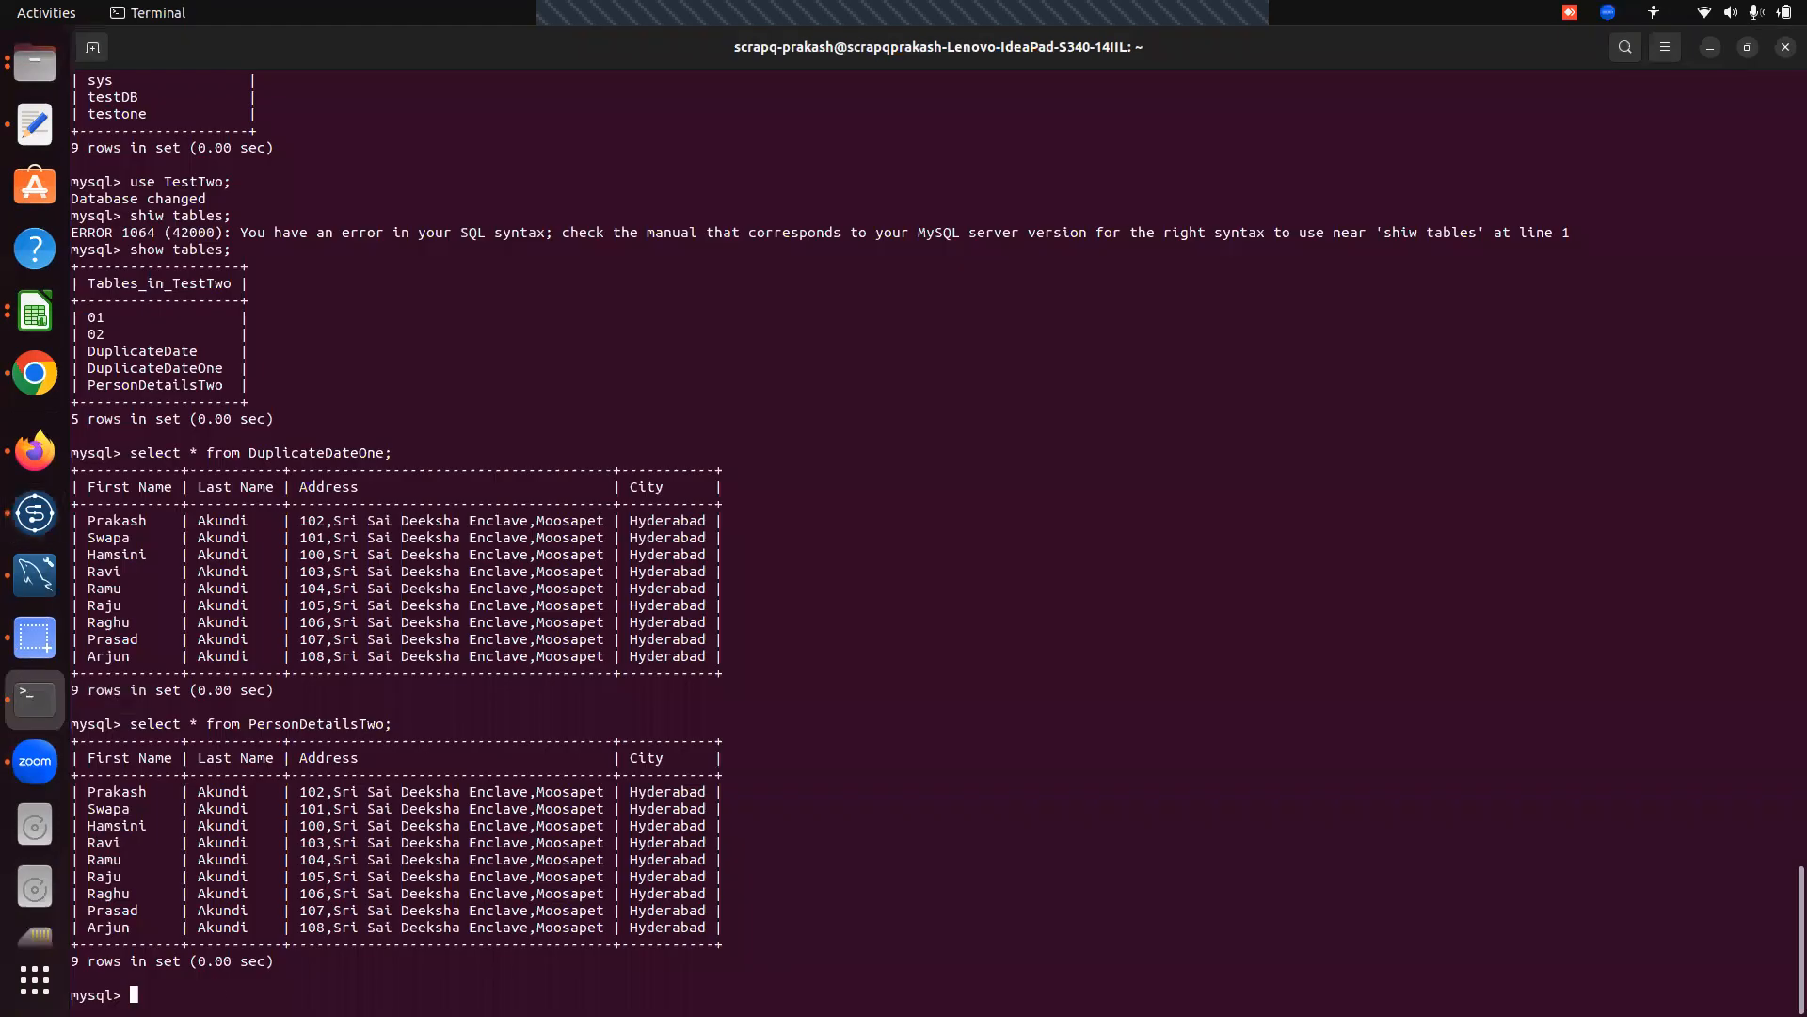
type("show tables;")
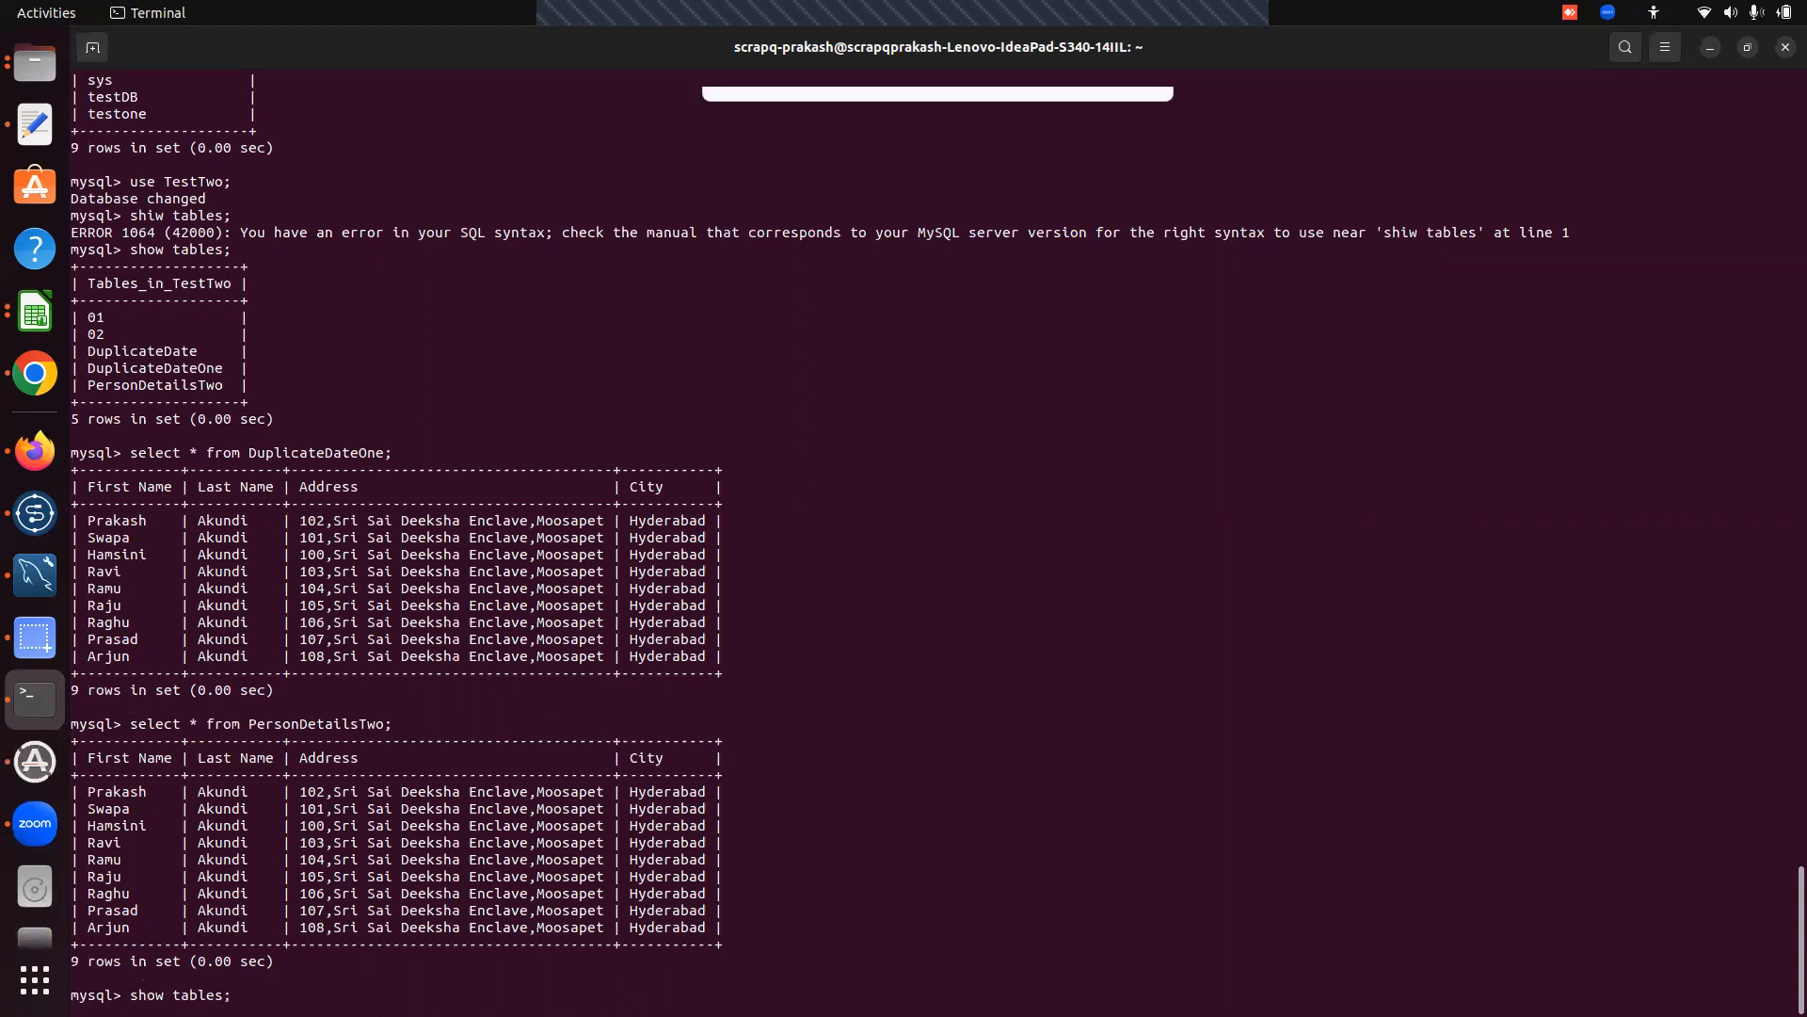
key("Return")
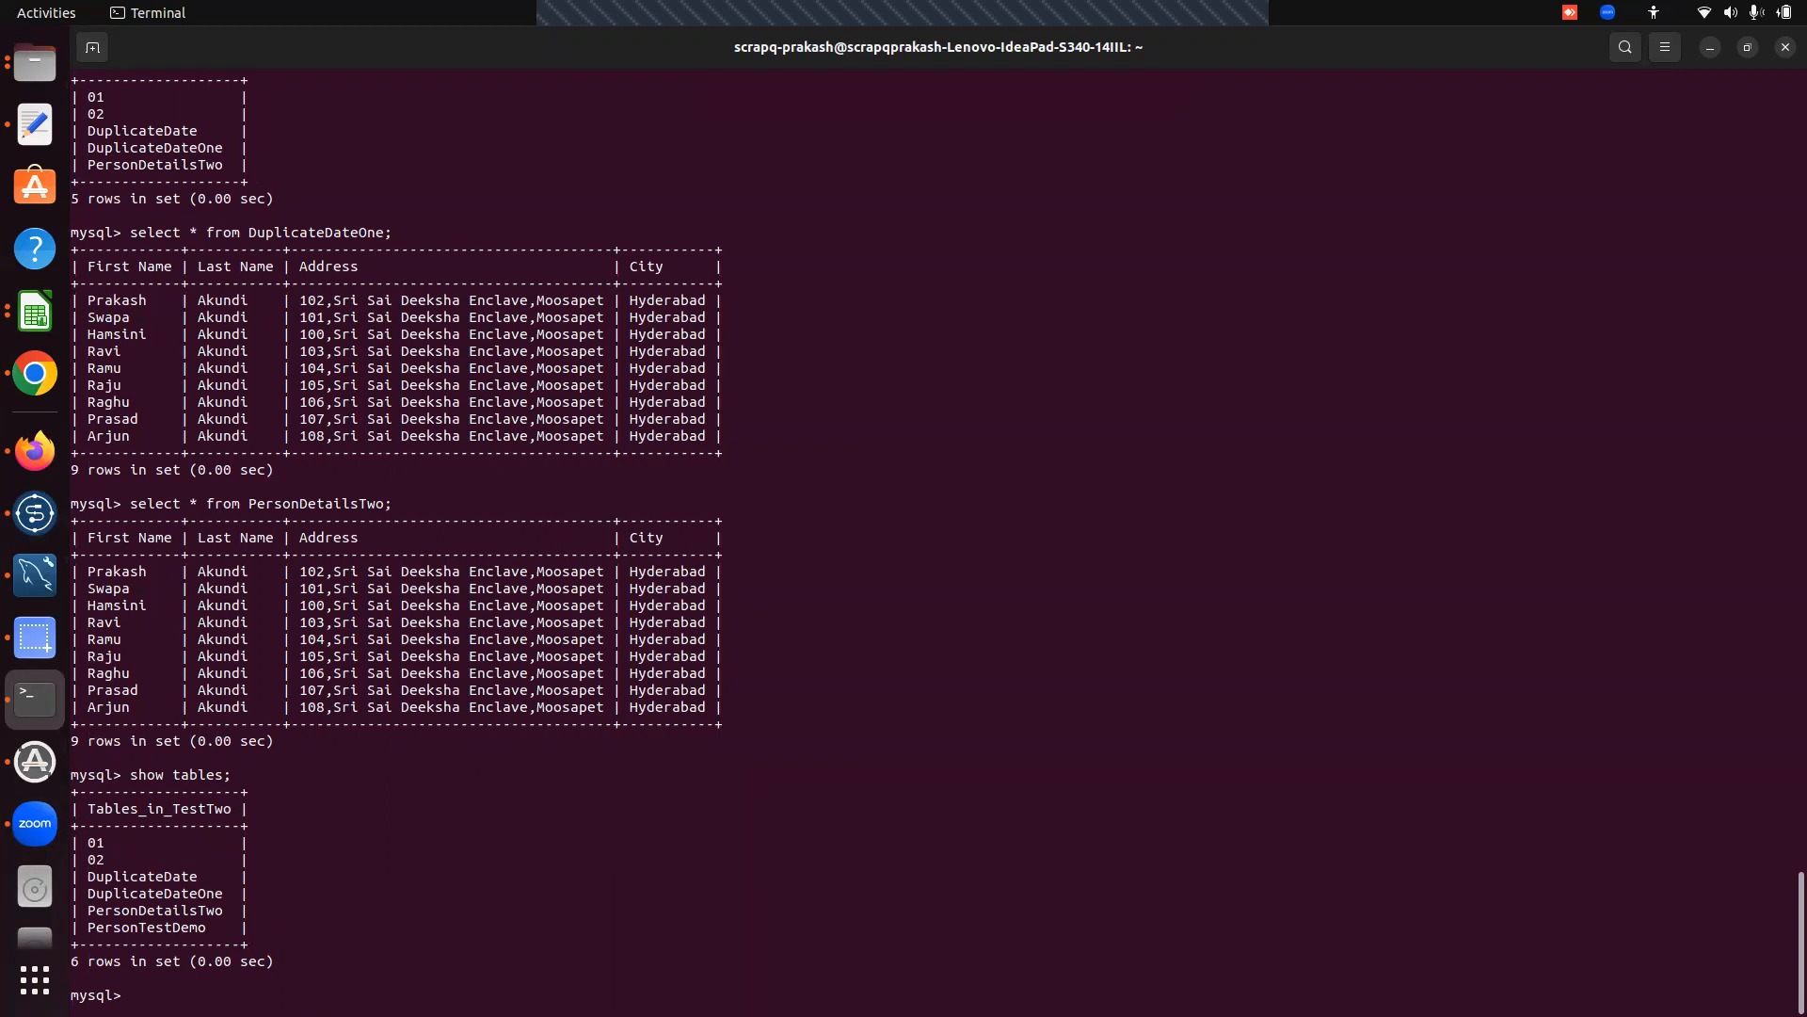
Query all rows of the new table with "select * from PersonTestDemo;".
type("select * from PersonTestr")
type("emo;")
key("Return")
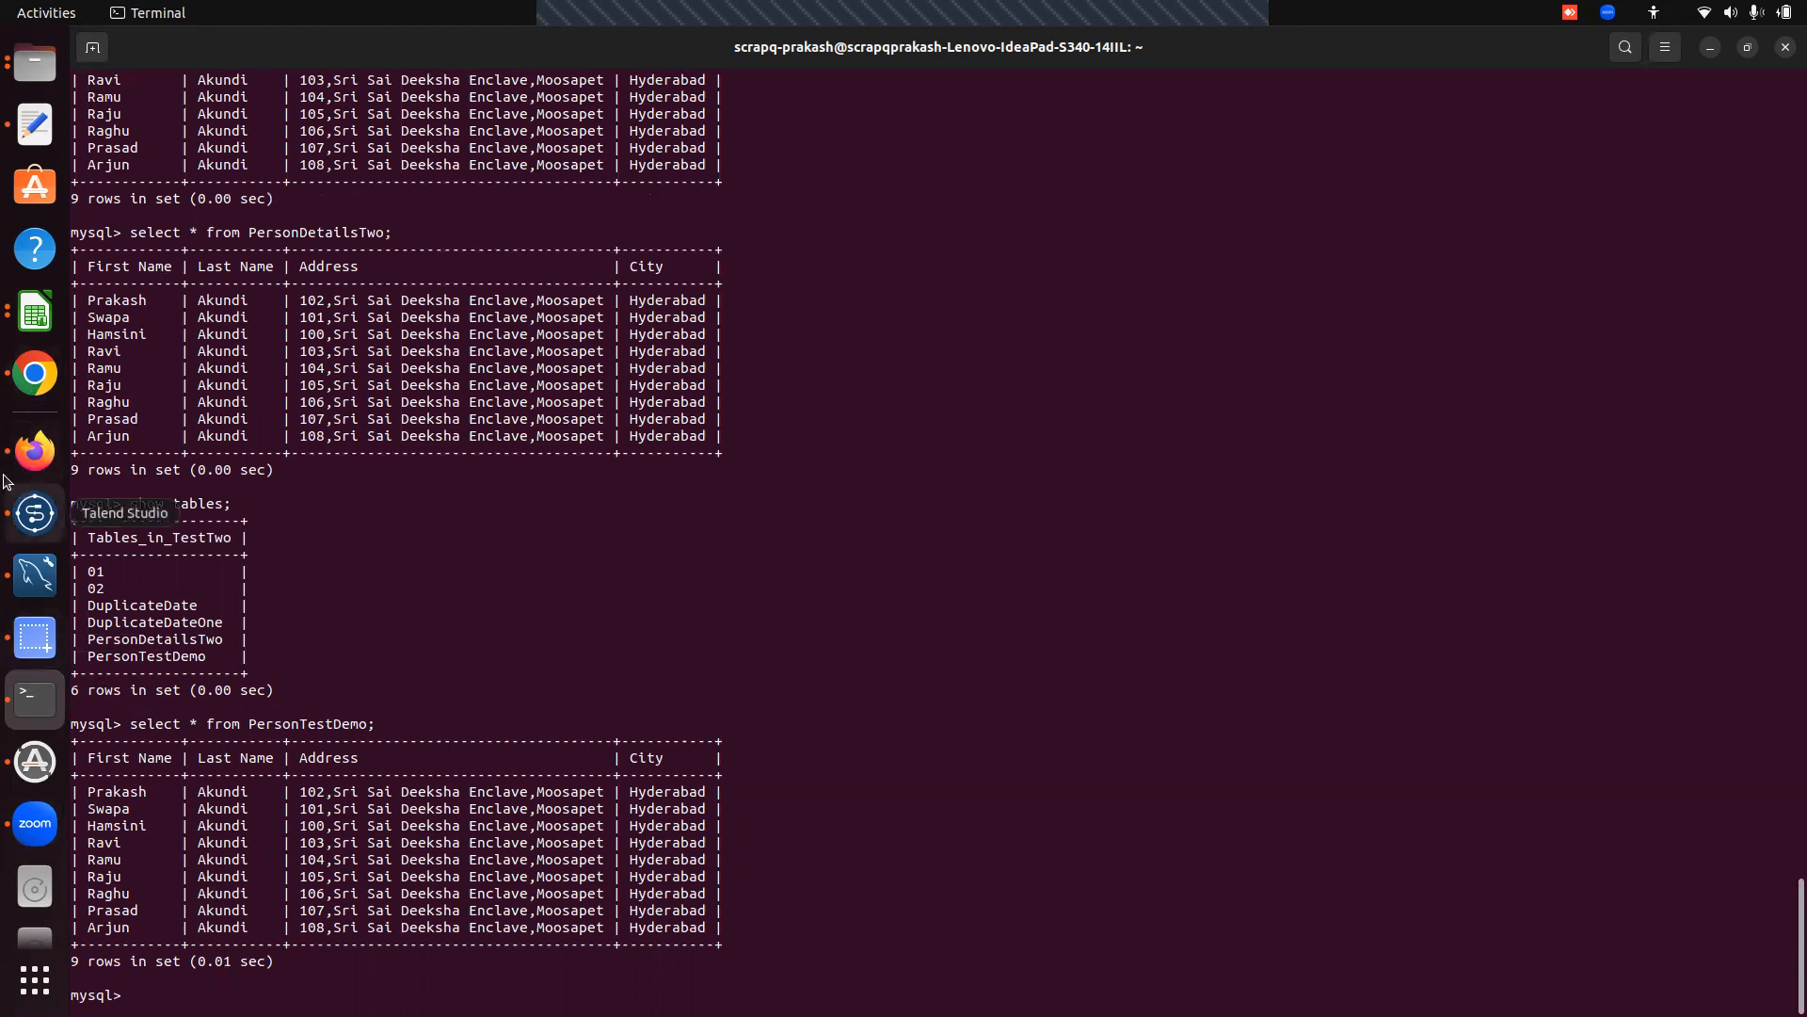
Switch back to Talend Studio and enlarge the design area to review the whole MySqlComponents job flow.
left_click(35, 513)
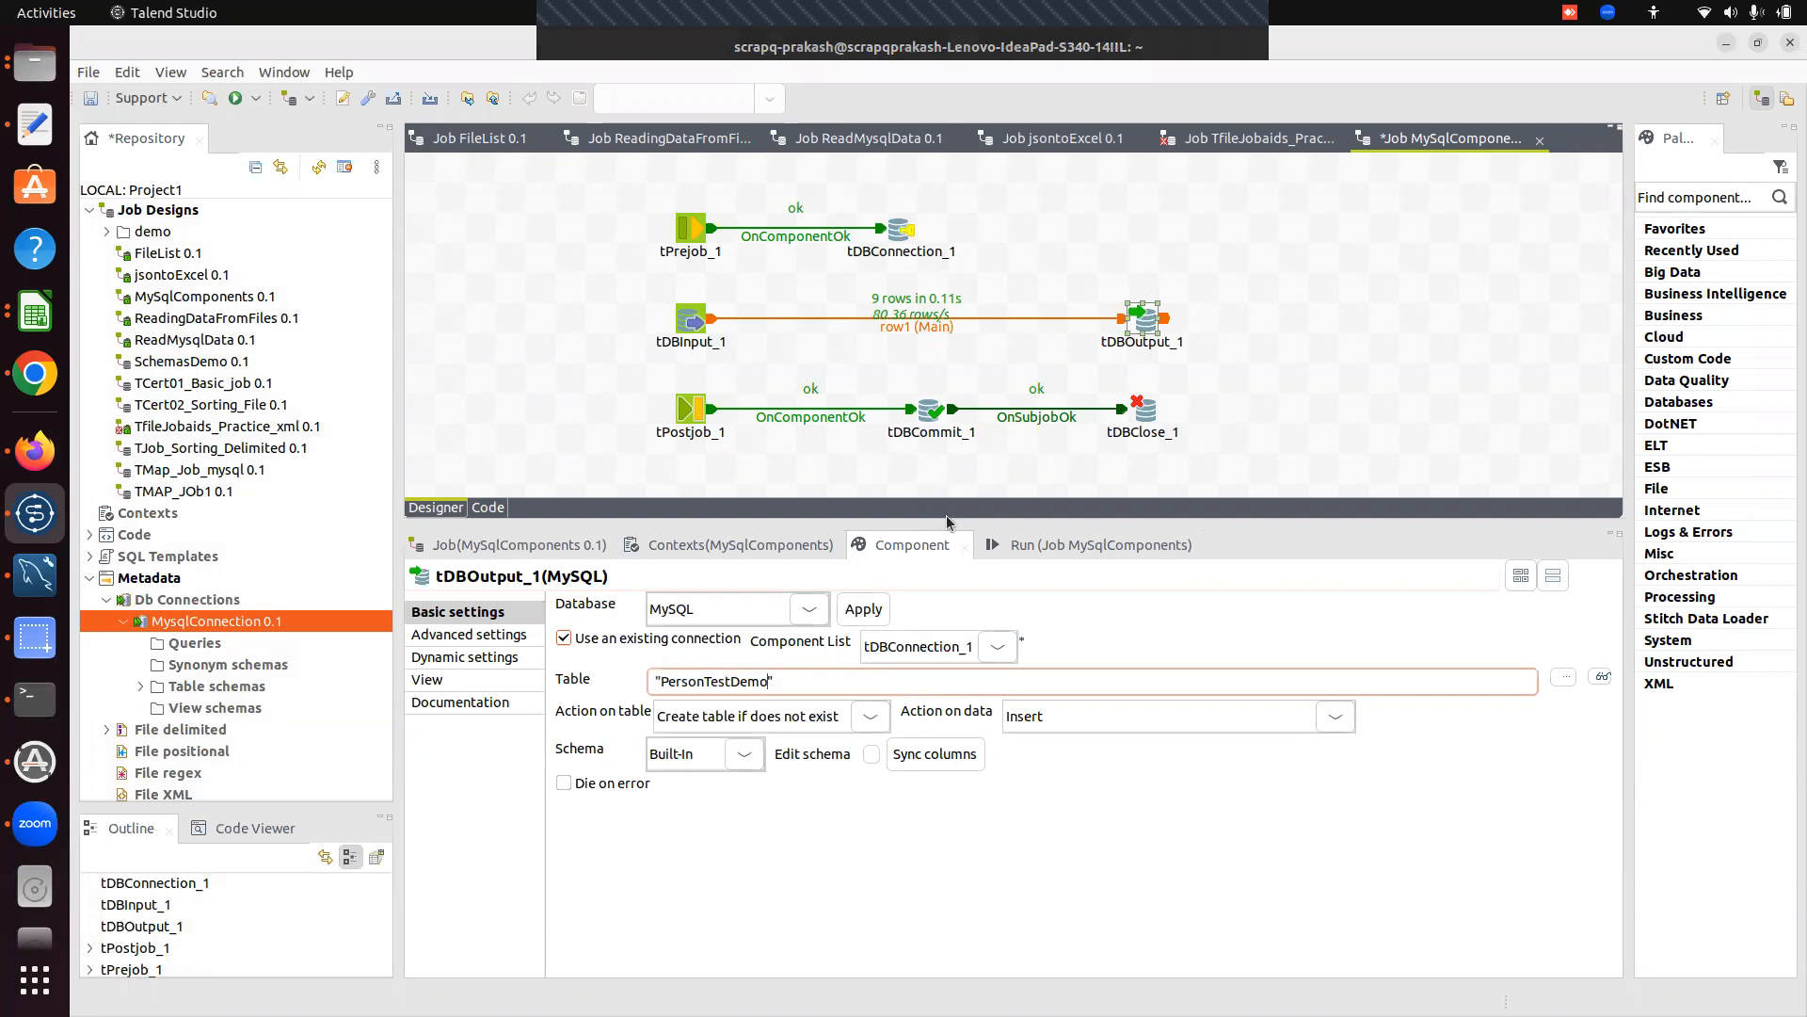
left_click_drag(956, 517, 957, 692)
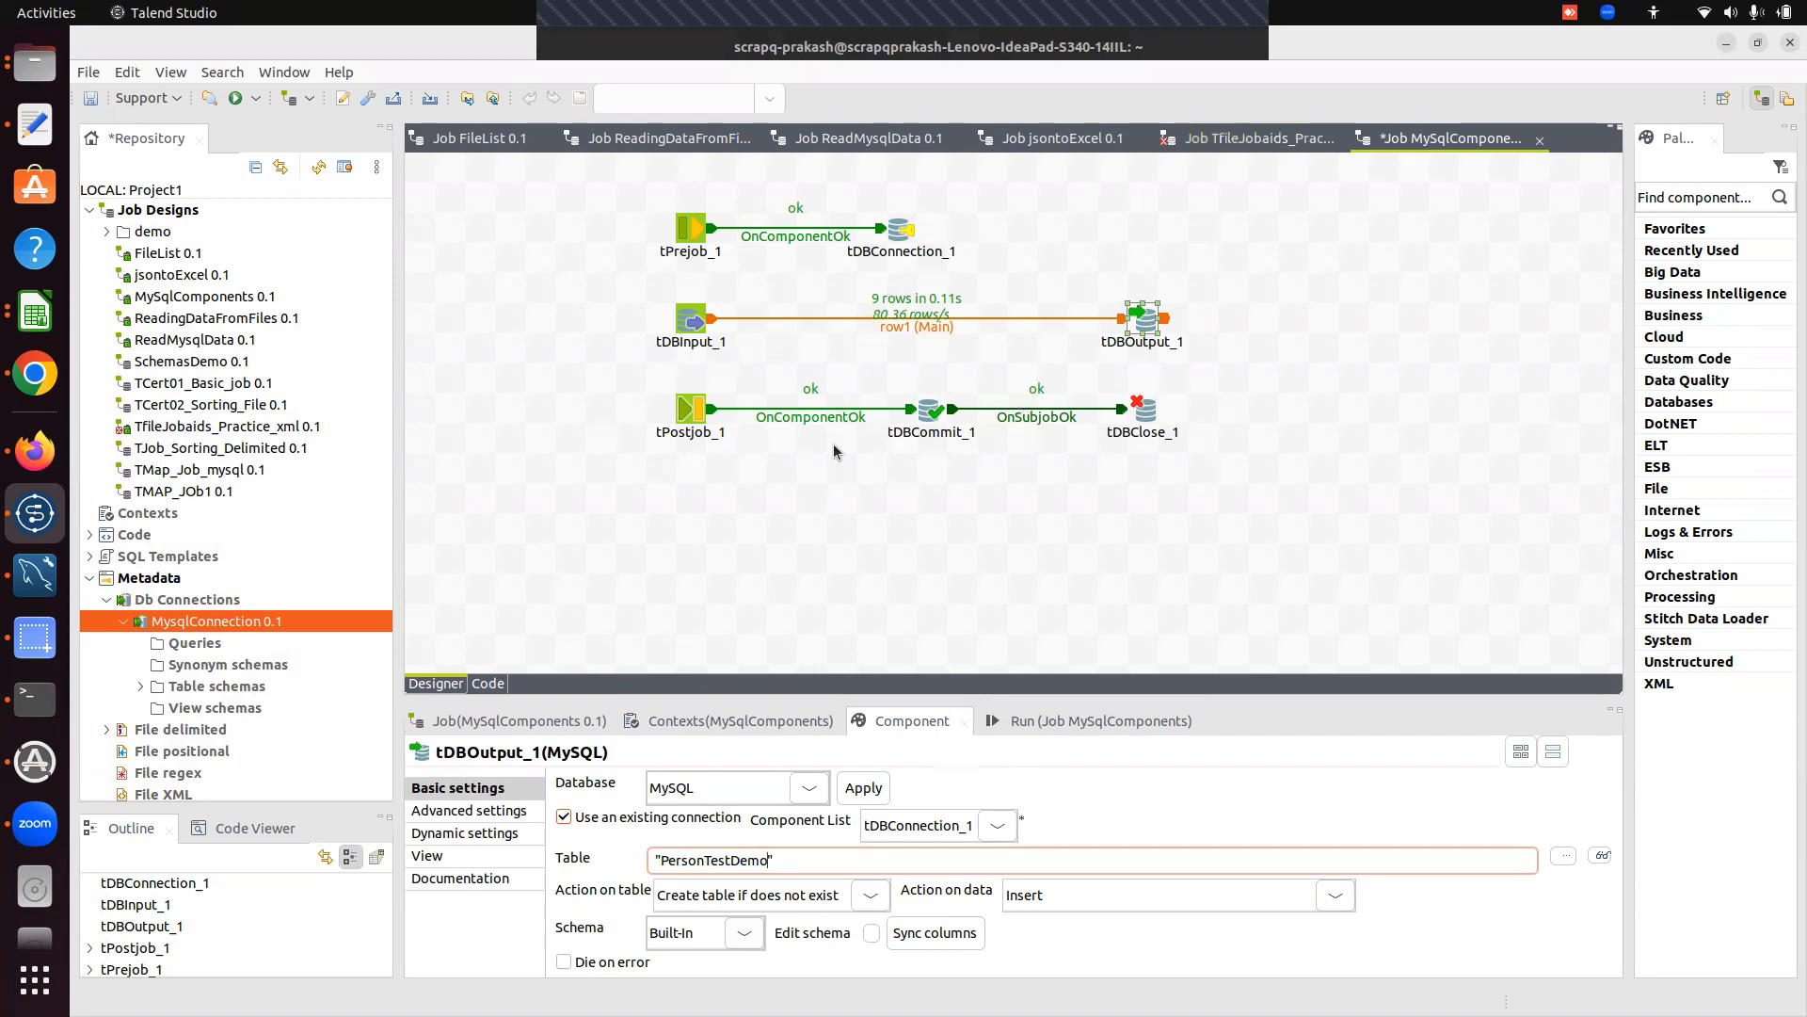
left_click(949, 562)
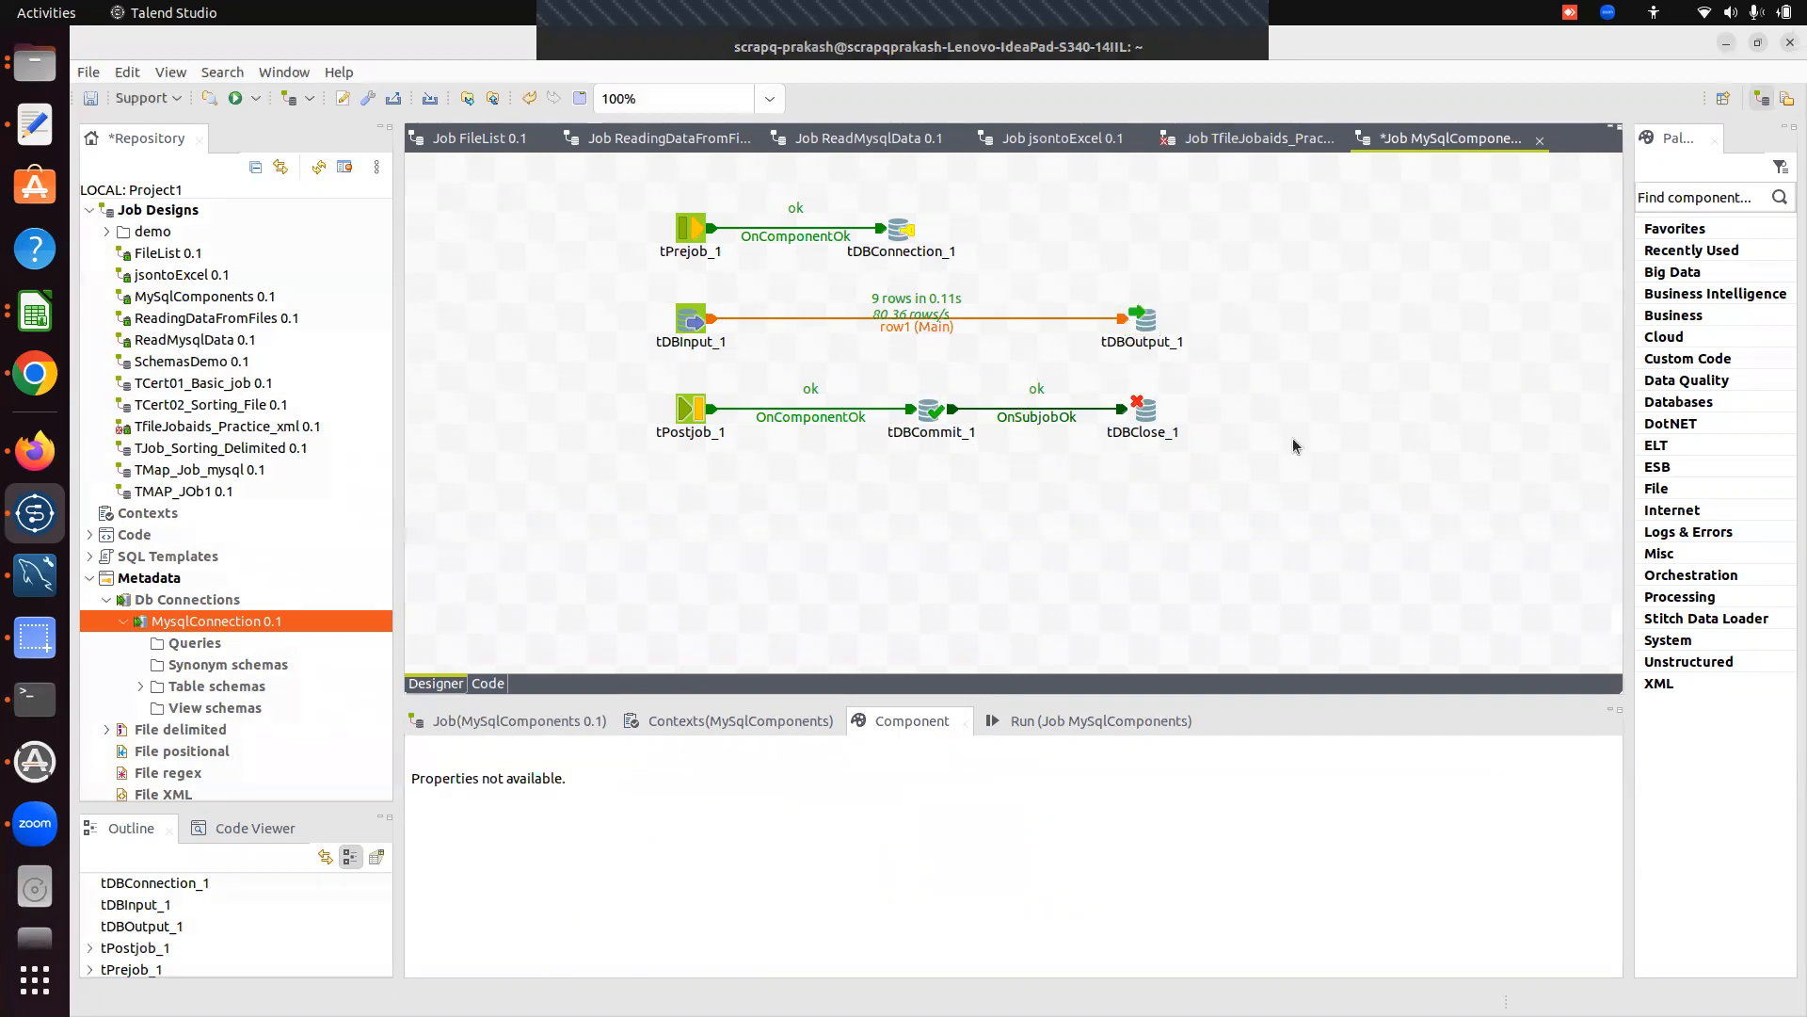